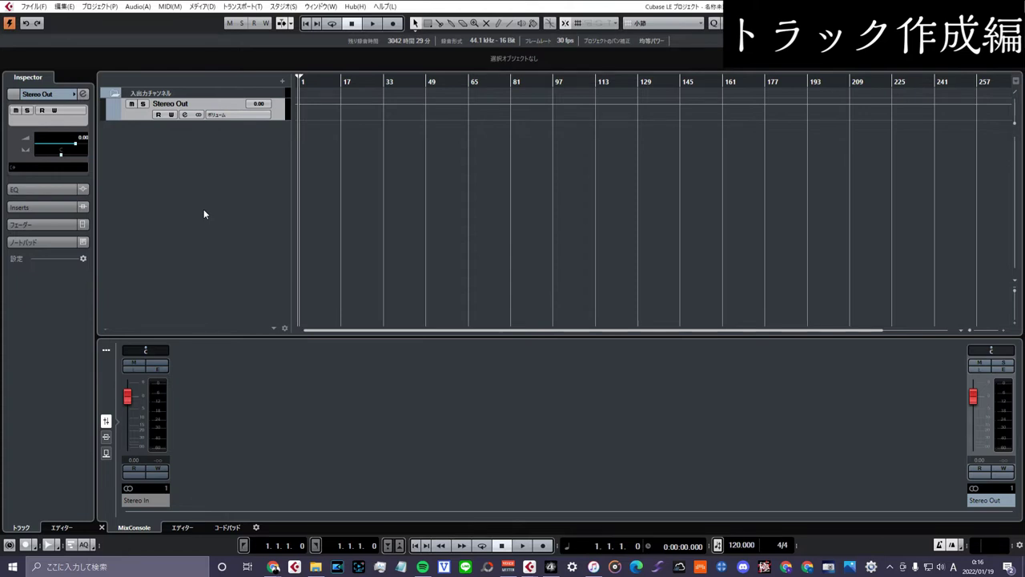
# Step: Add three mono audio tracks to the project
pyautogui.click(147, 124)
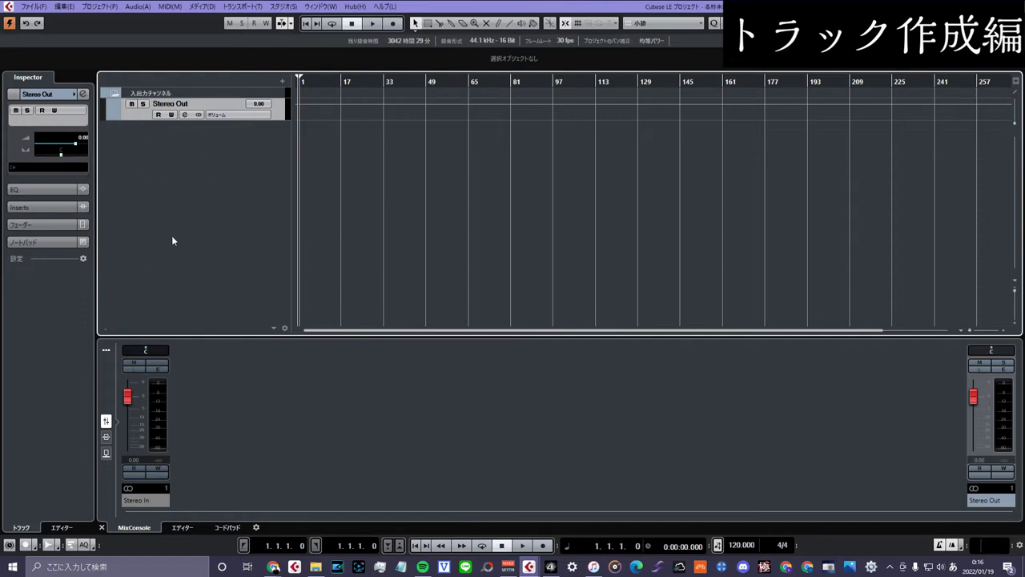
pyautogui.rightClick(148, 131)
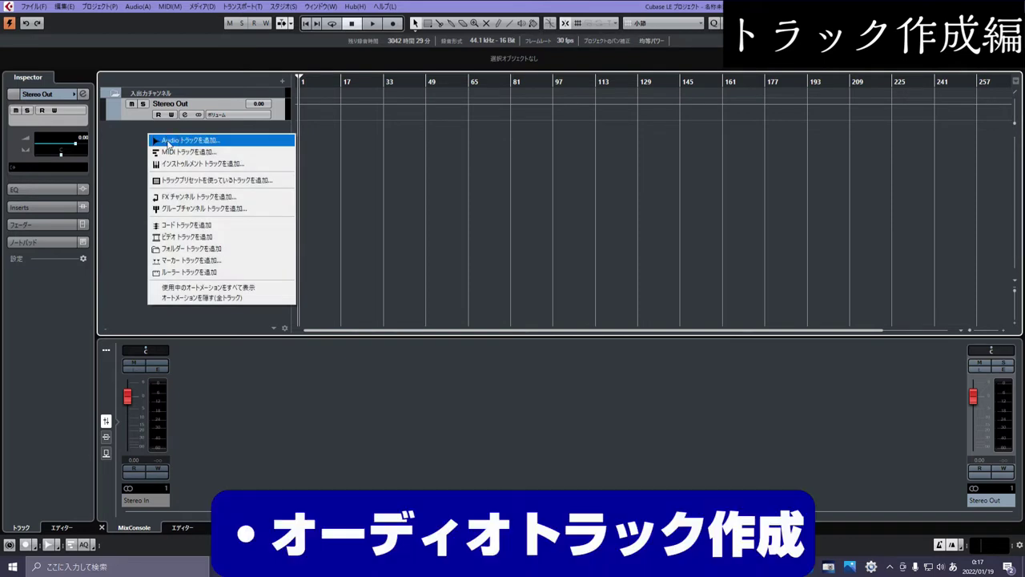
pyautogui.click(215, 141)
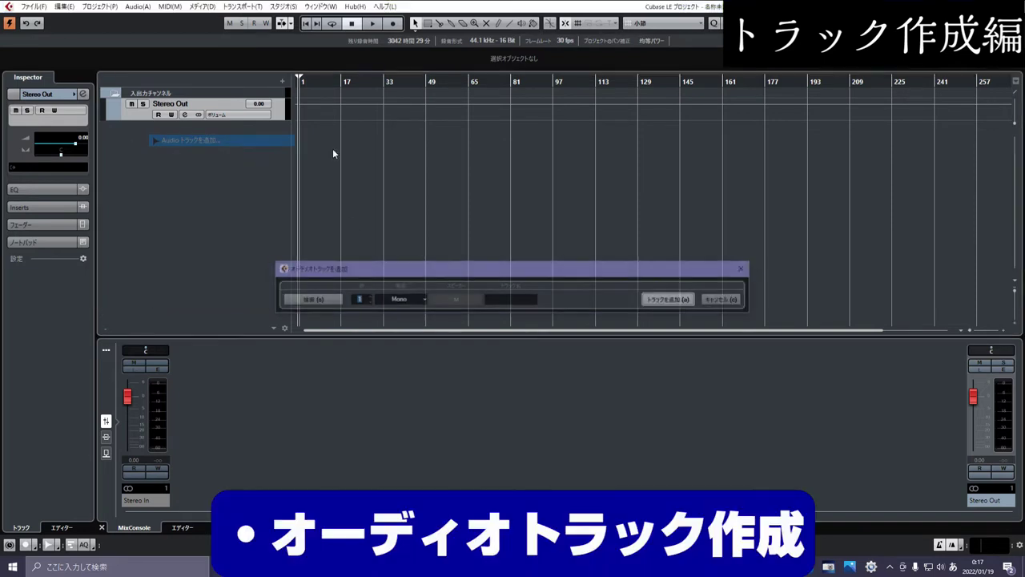
pyautogui.write('3')
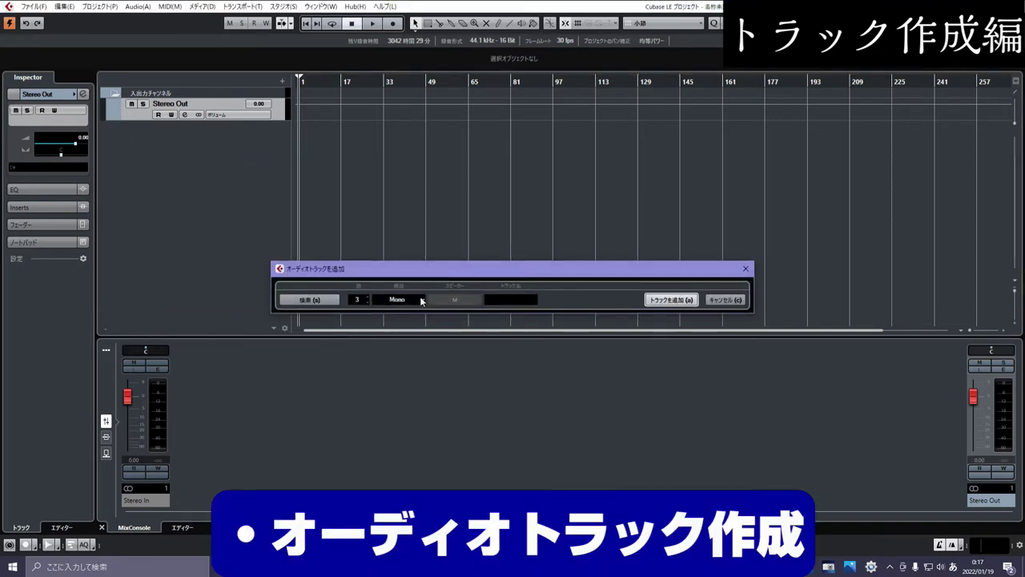
pyautogui.click(663, 301)
# Step: Rename the three audio tracks ベース, ギター and ボーカル, in that order
pyautogui.doubleClick(164, 127)
pyautogui.write('ベース')
pyautogui.press('Return')
pyautogui.press('Return')
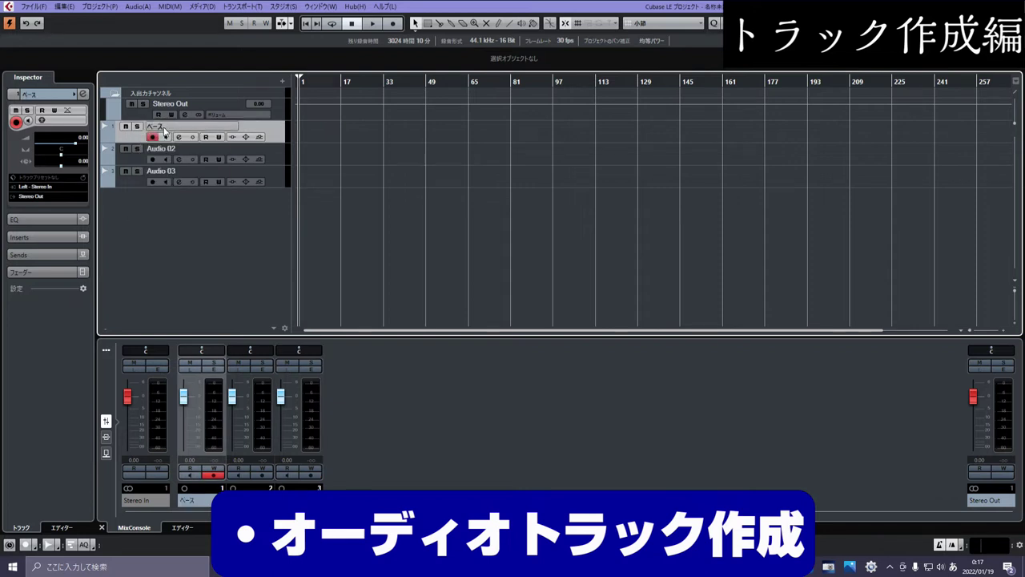
pyautogui.doubleClick(164, 149)
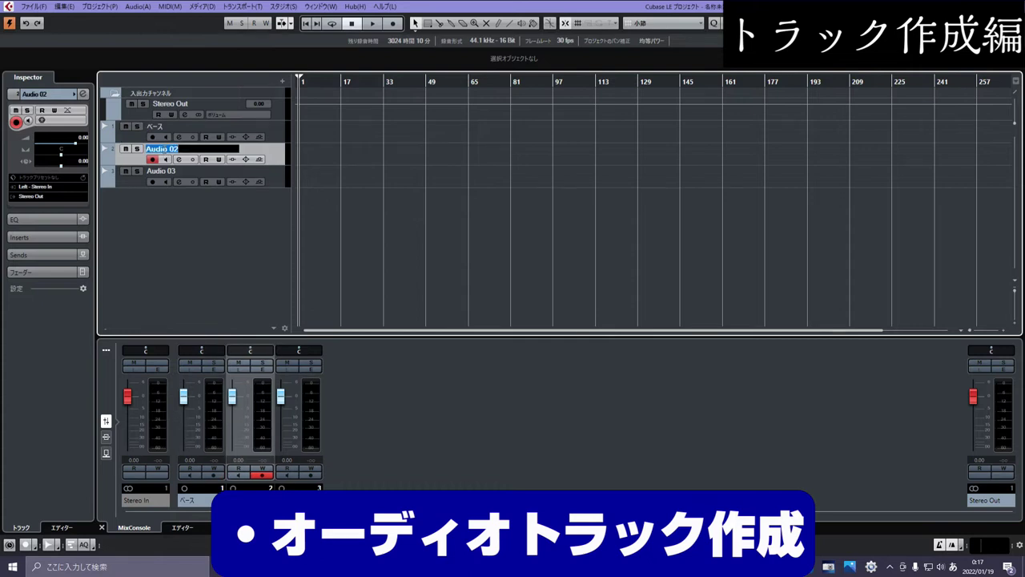
pyautogui.write('ギター')
pyautogui.press('Return')
pyautogui.press('Return')
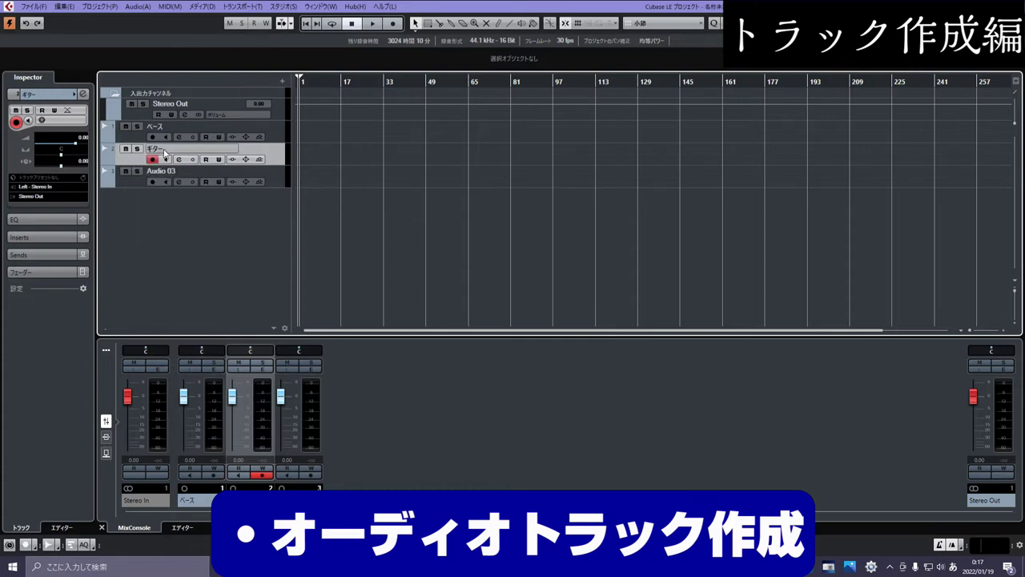
pyautogui.doubleClick(160, 171)
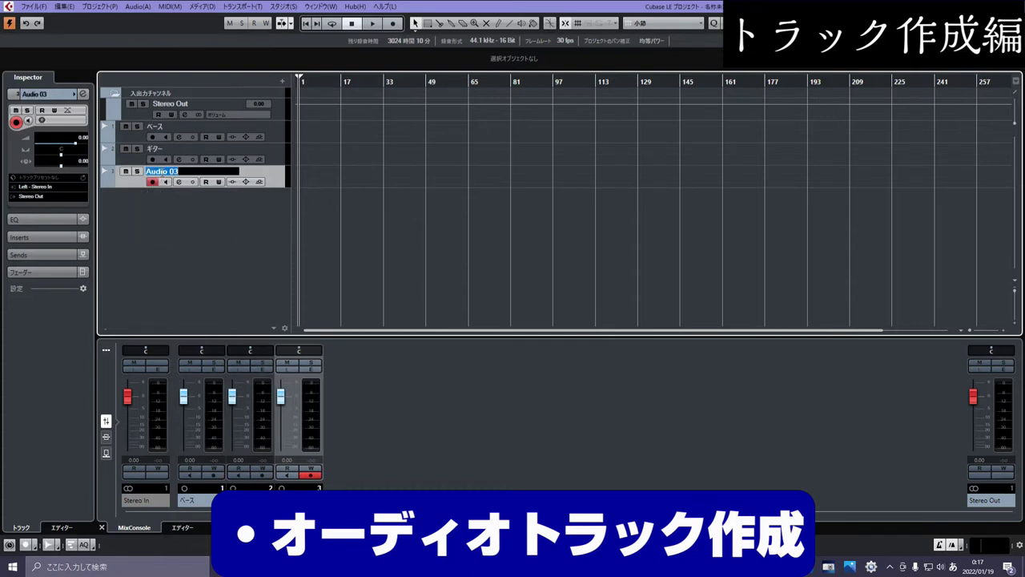
pyautogui.write('ボーカル')
pyautogui.press('Return')
pyautogui.press('Return')
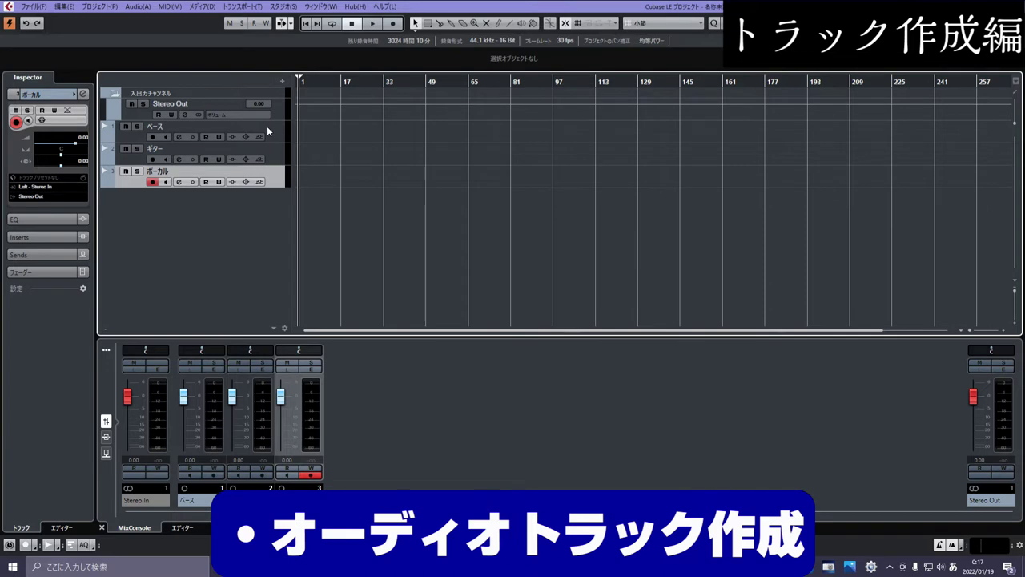
# Step: Load the TSE AUDIO BOD_x64 effect into the first insert slot of the ベース track and close its windows
pyautogui.click(266, 126)
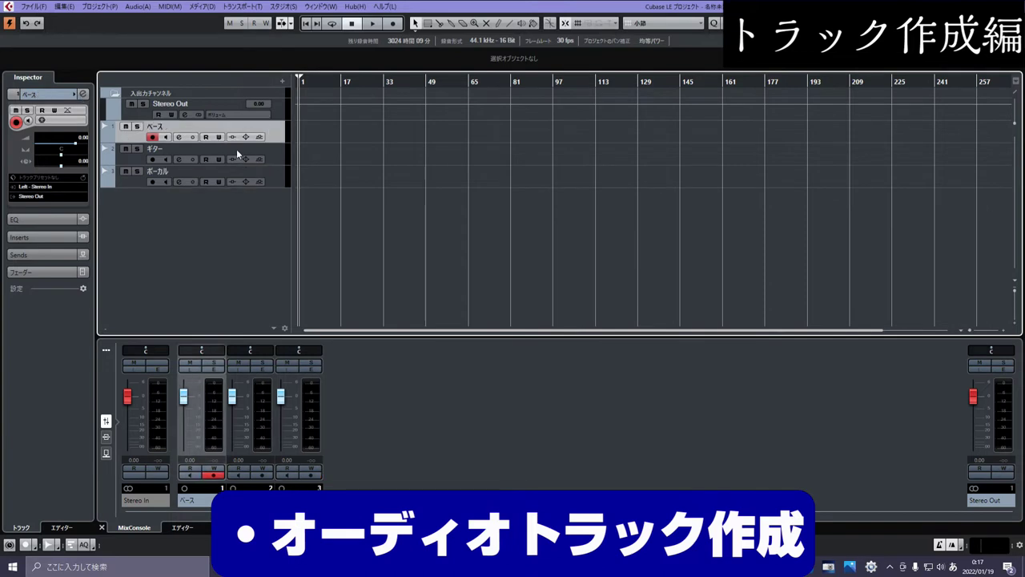
pyautogui.click(81, 94)
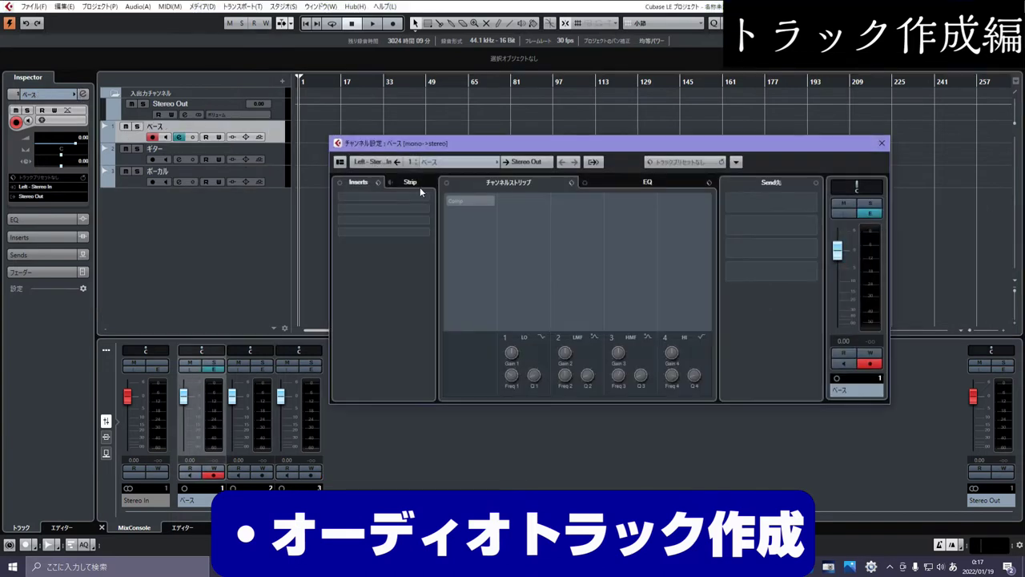
pyautogui.click(391, 200)
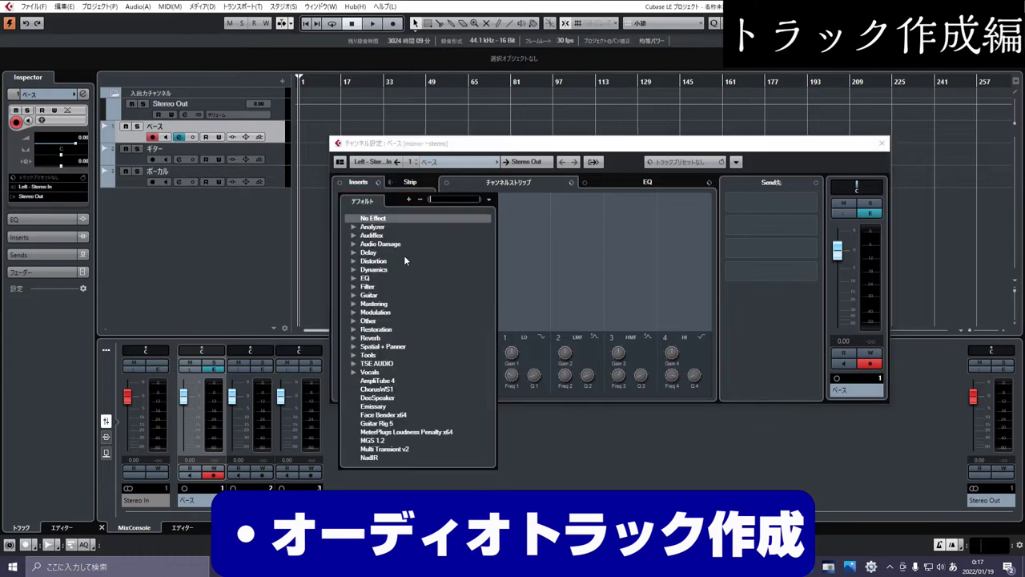
pyautogui.click(380, 365)
pyautogui.click(385, 372)
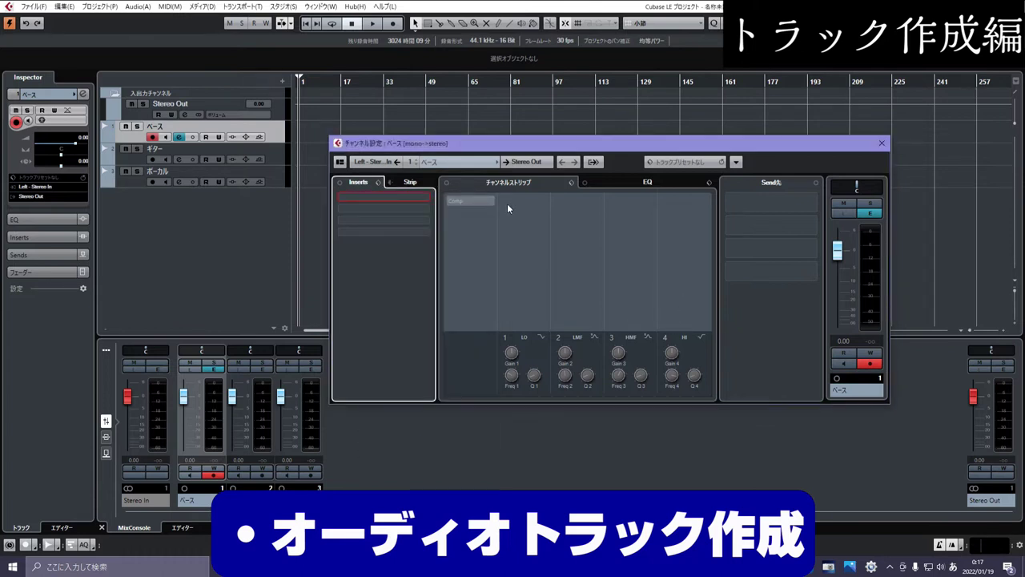
pyautogui.moveTo(609, 140); pyautogui.dragTo(510, 94)
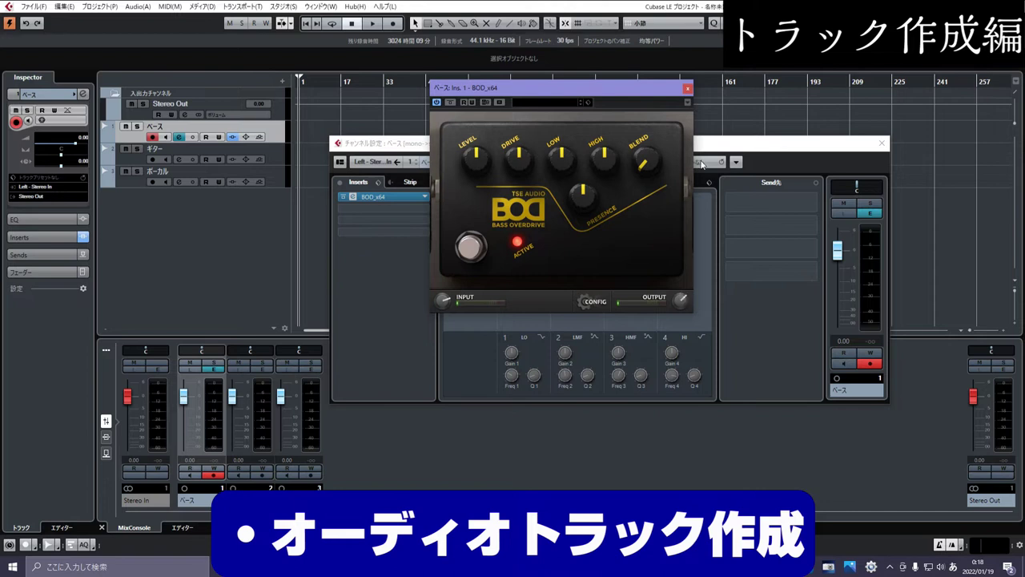
pyautogui.click(687, 89)
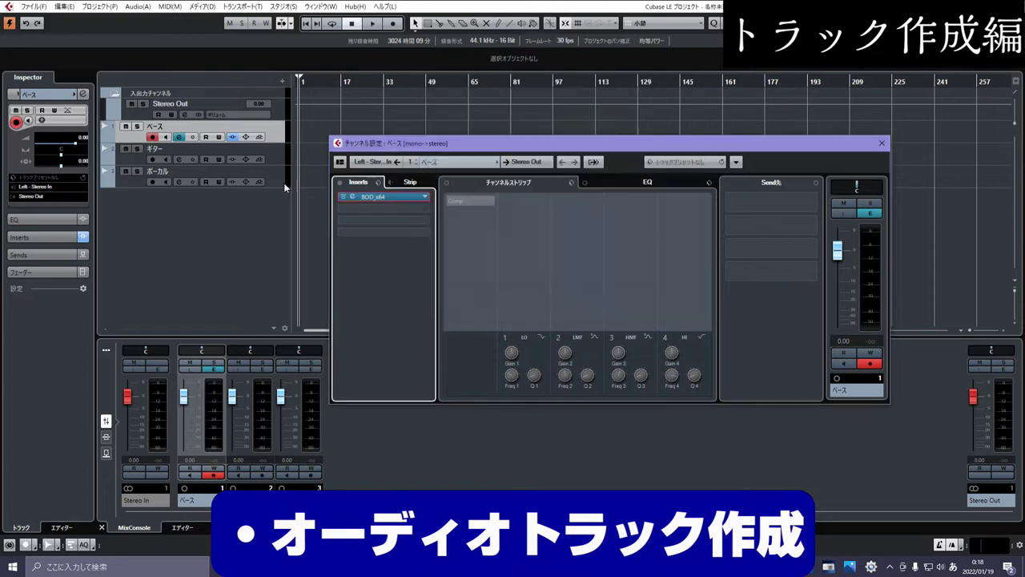
pyautogui.press('e')
# Step: Load AmpliTube 4 into the first insert slot of the ギター track
pyautogui.press('Down')
pyautogui.click(84, 94)
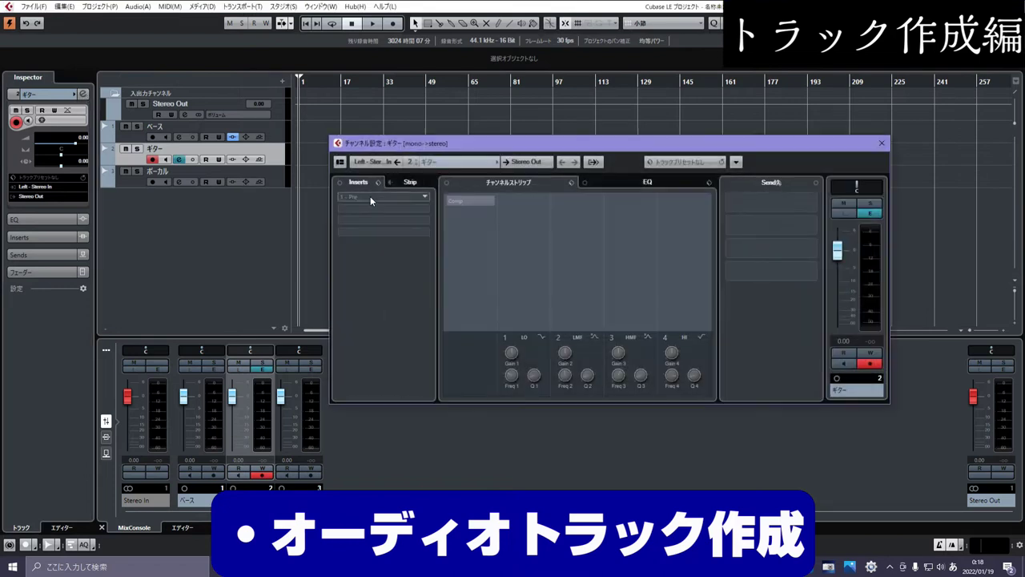
pyautogui.click(409, 198)
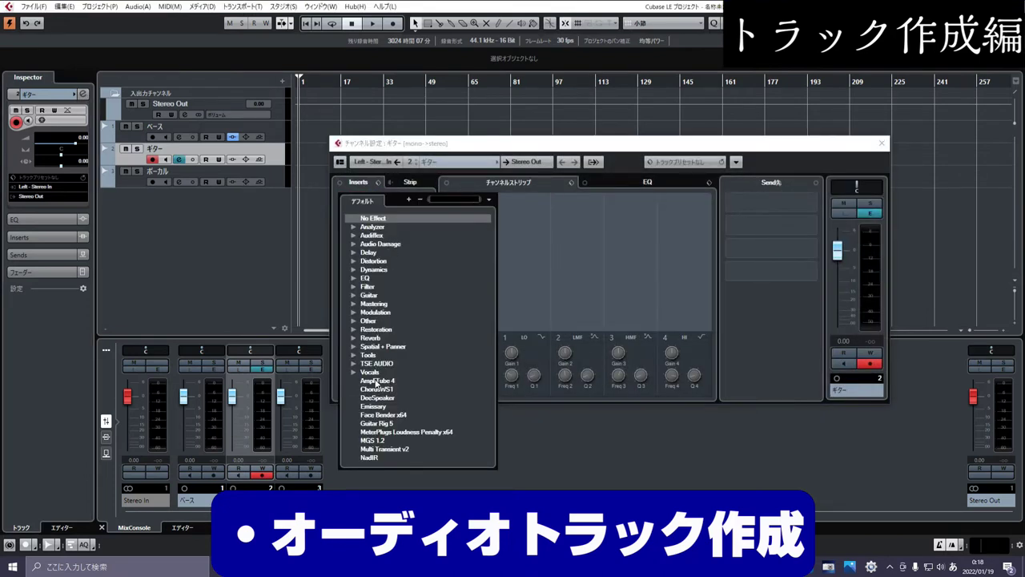
pyautogui.press('Escape')
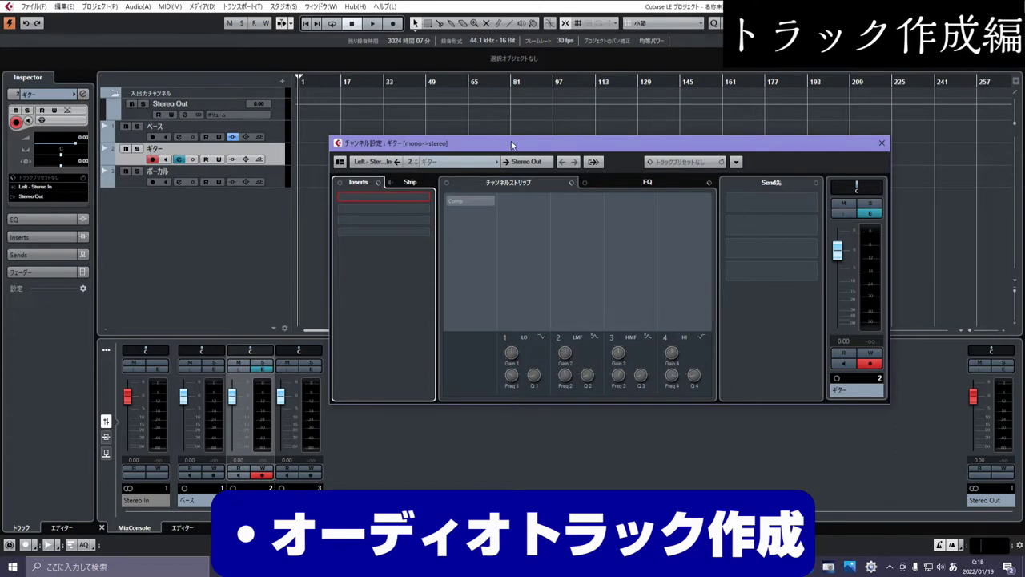
pyautogui.moveTo(580, 97); pyautogui.dragTo(536, 113)
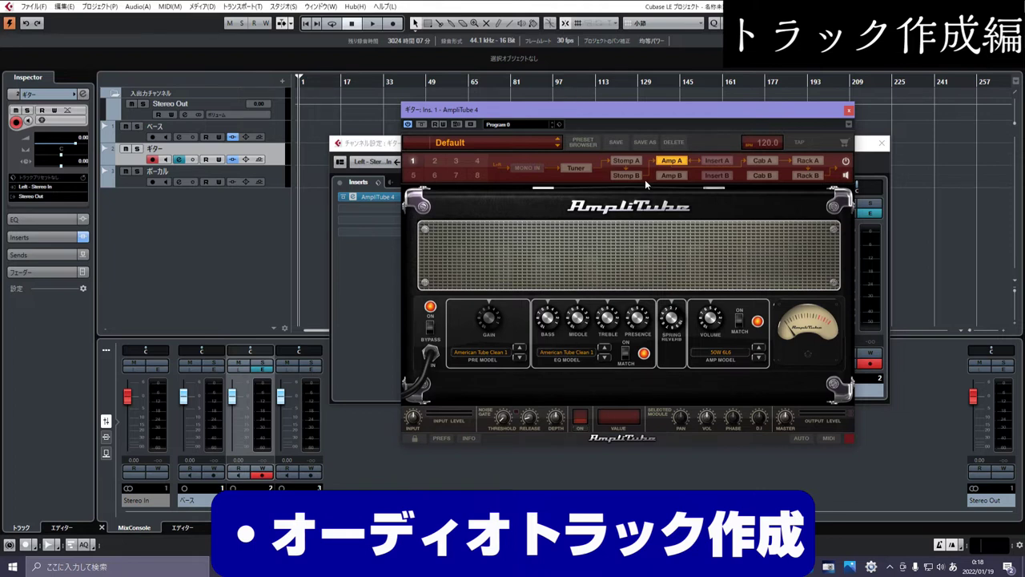
# Step: Set the AmpliTube 4 amp's pre model to British Tube Lead 1 and close the plug-in and channel settings windows
pyautogui.click(519, 357)
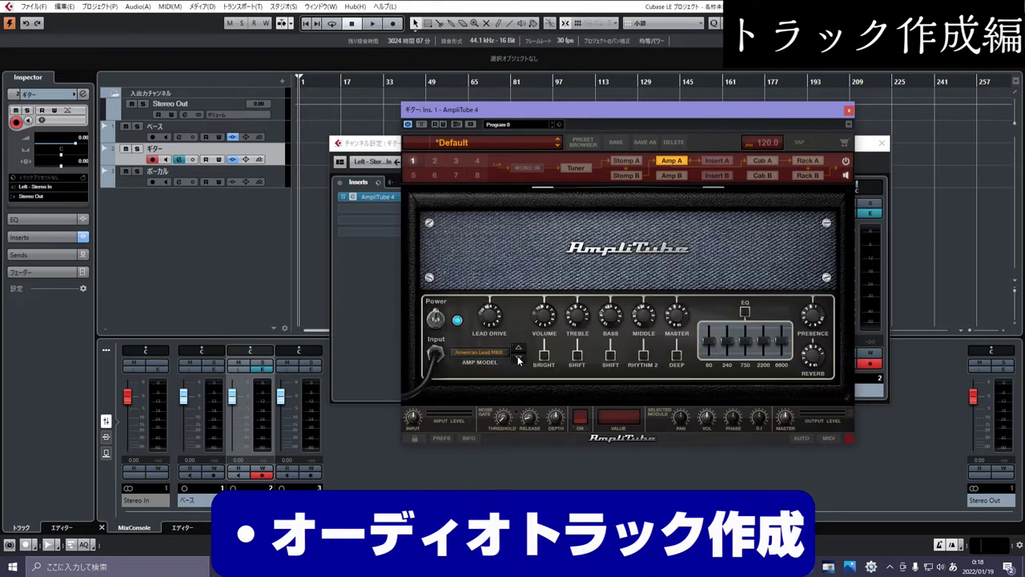
pyautogui.click(519, 358)
pyautogui.click(519, 349)
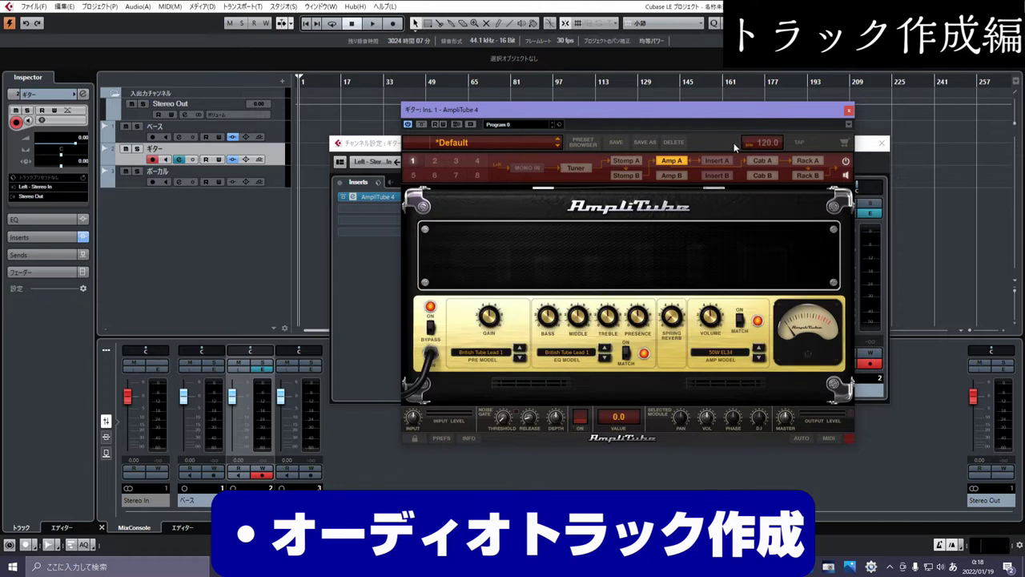
pyautogui.click(849, 111)
pyautogui.click(881, 143)
pyautogui.click(192, 171)
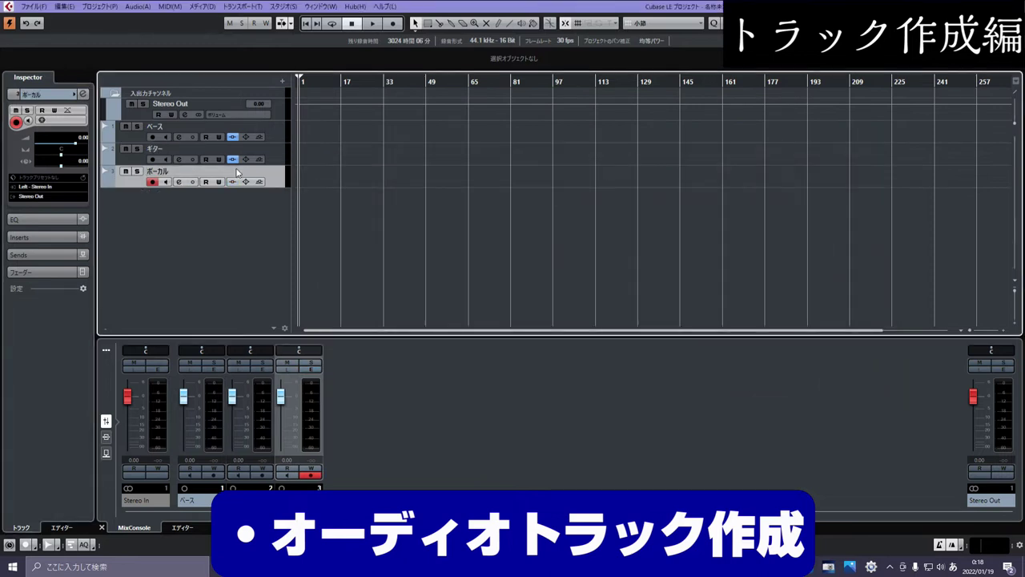
pyautogui.click(193, 154)
pyautogui.click(192, 131)
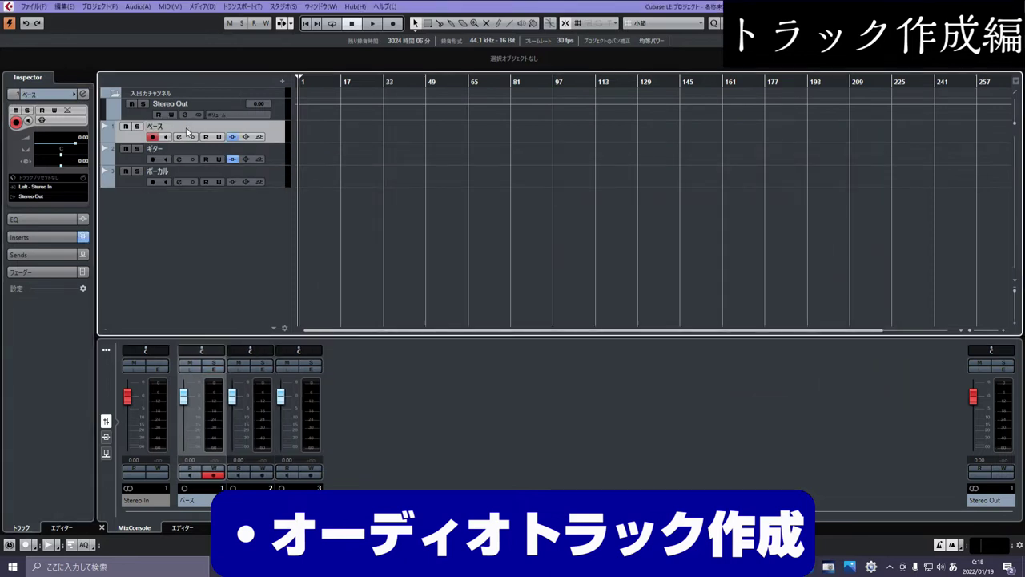
# Step: Add one instrument track that uses the SSDSampler5 instrument
pyautogui.rightClick(239, 195)
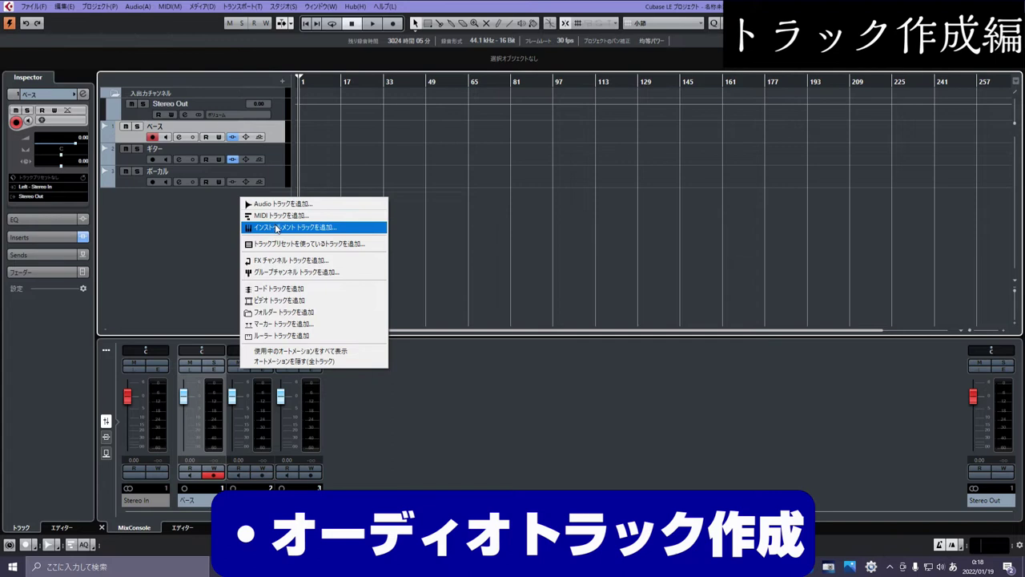
pyautogui.click(276, 228)
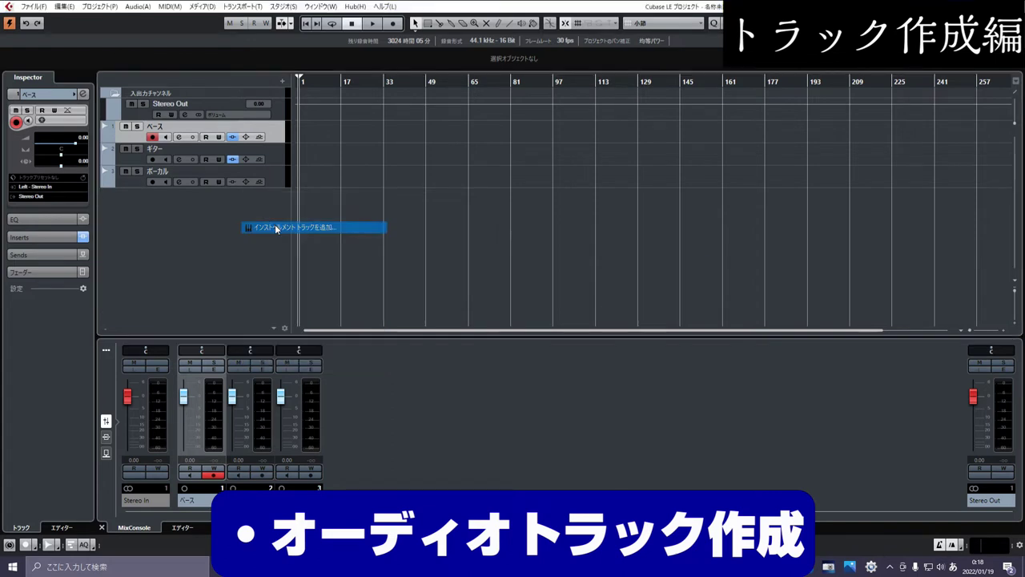
pyautogui.click(463, 299)
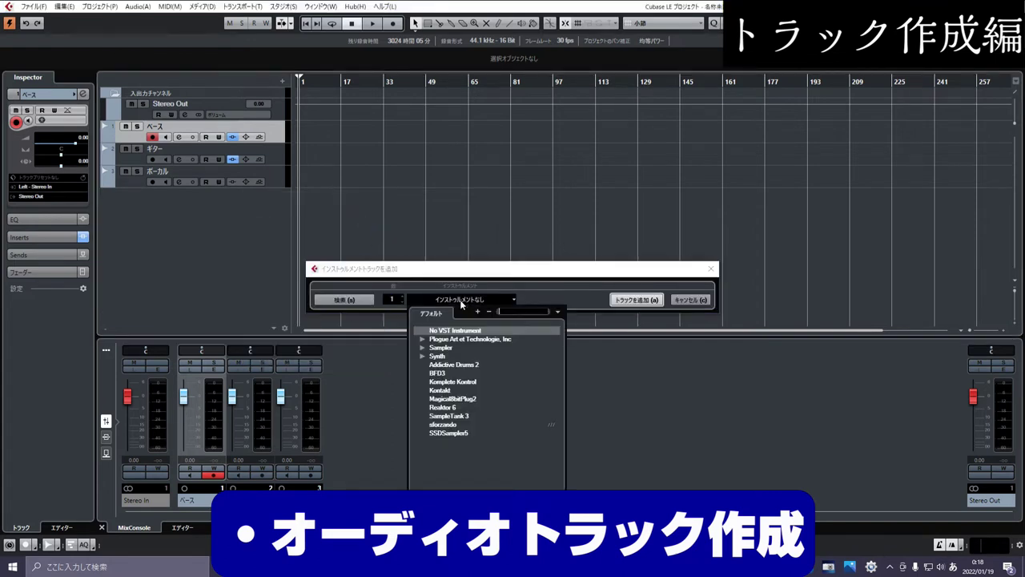
pyautogui.click(438, 433)
pyautogui.click(636, 299)
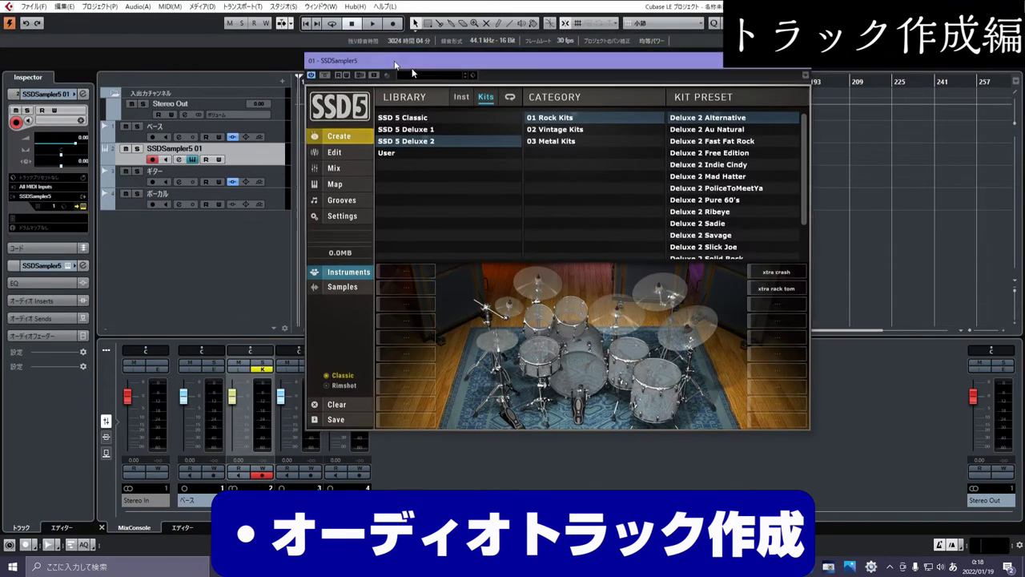
# Step: Load the Deluxe 2 Free Edition kit preset in SSDSampler5 and close the instrument window
pyautogui.moveTo(394, 64); pyautogui.dragTo(384, 70)
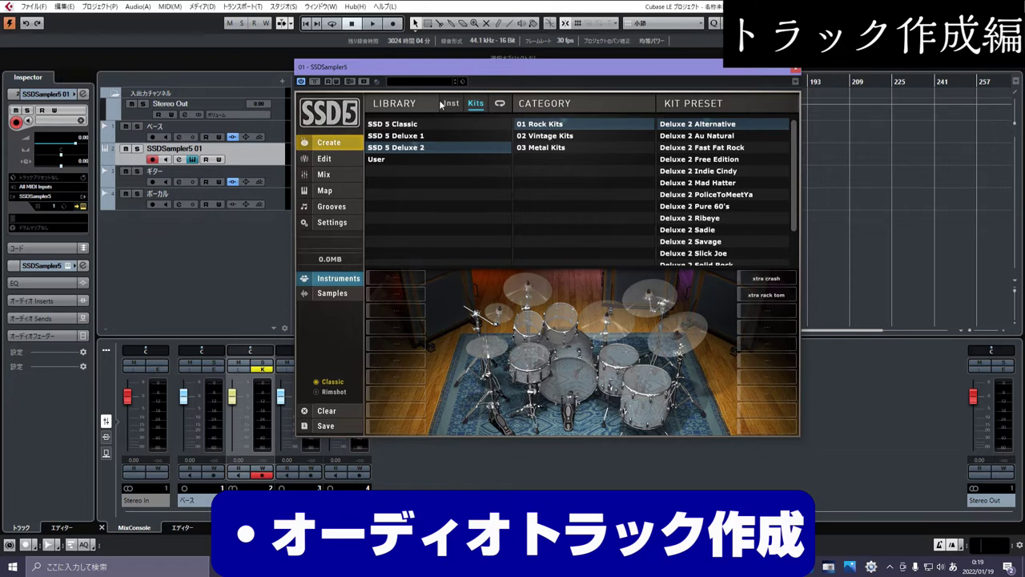
pyautogui.click(699, 160)
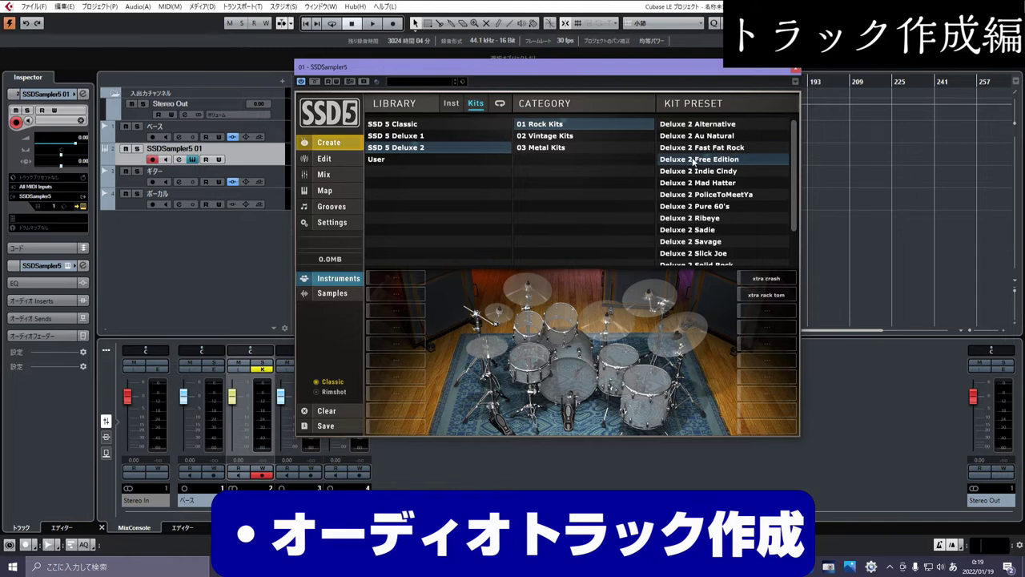
pyautogui.doubleClick(693, 160)
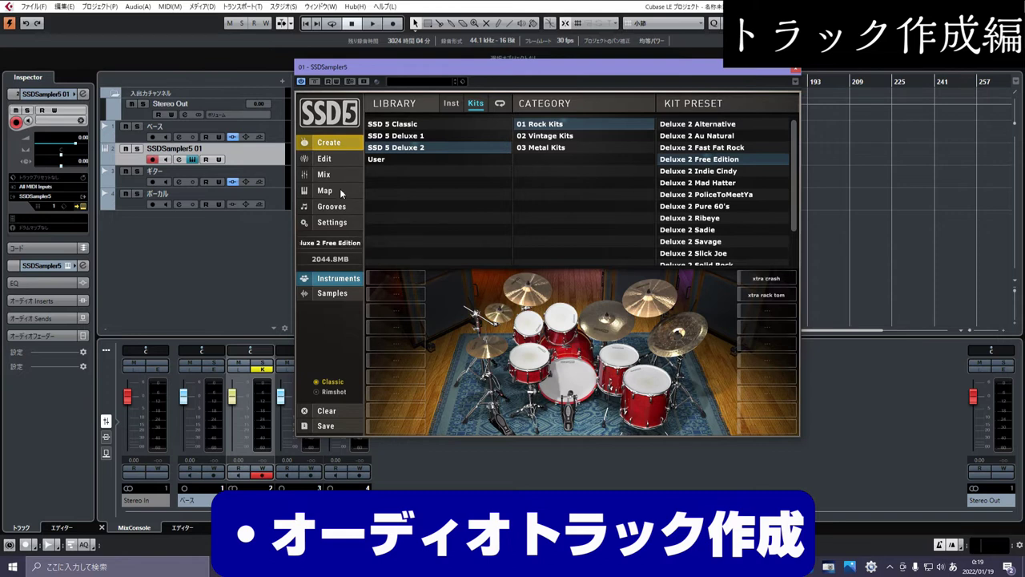
pyautogui.click(795, 69)
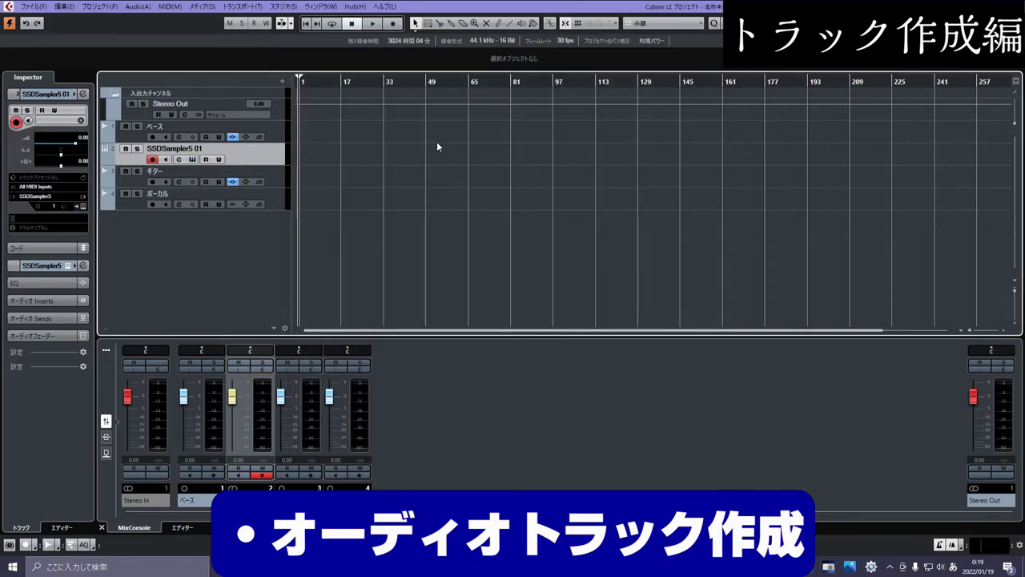
# Step: Move the SSDSampler5 01 track above the ベース track and color it yellow
pyautogui.moveTo(241, 152); pyautogui.dragTo(273, 135)
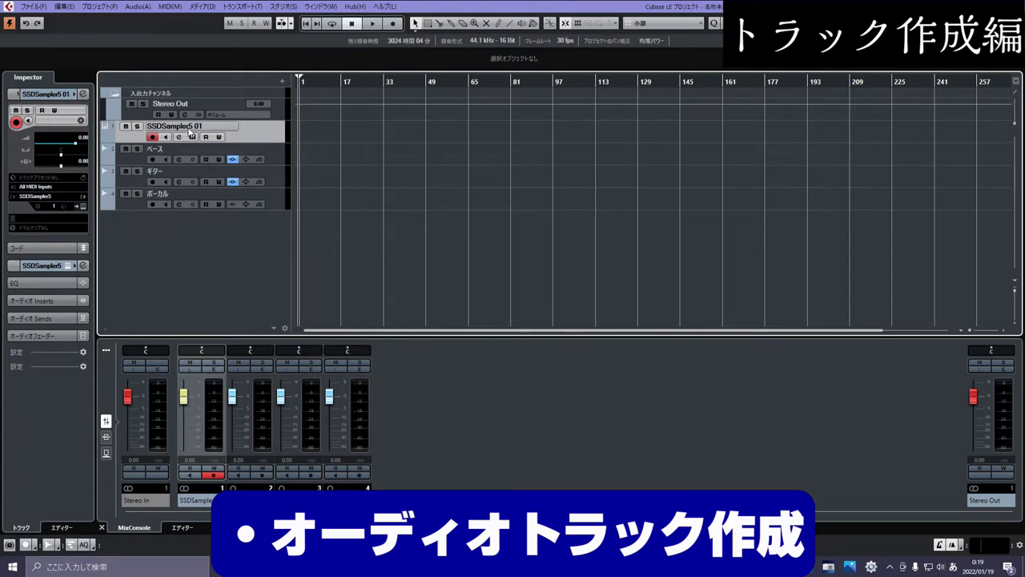
pyautogui.click(75, 96)
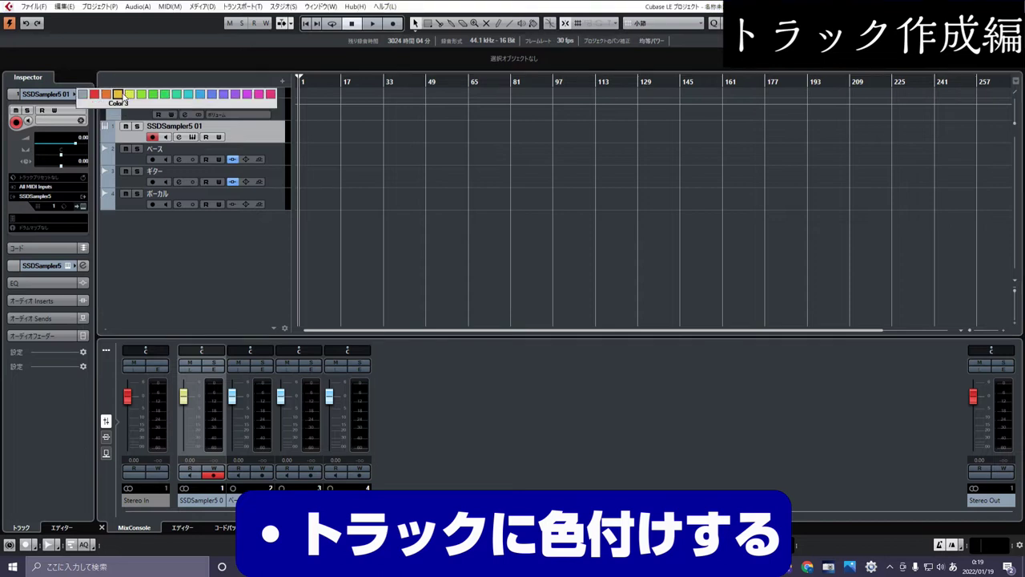
pyautogui.click(127, 96)
# Step: Color the ベース track green and the ギター track blue
pyautogui.click(261, 159)
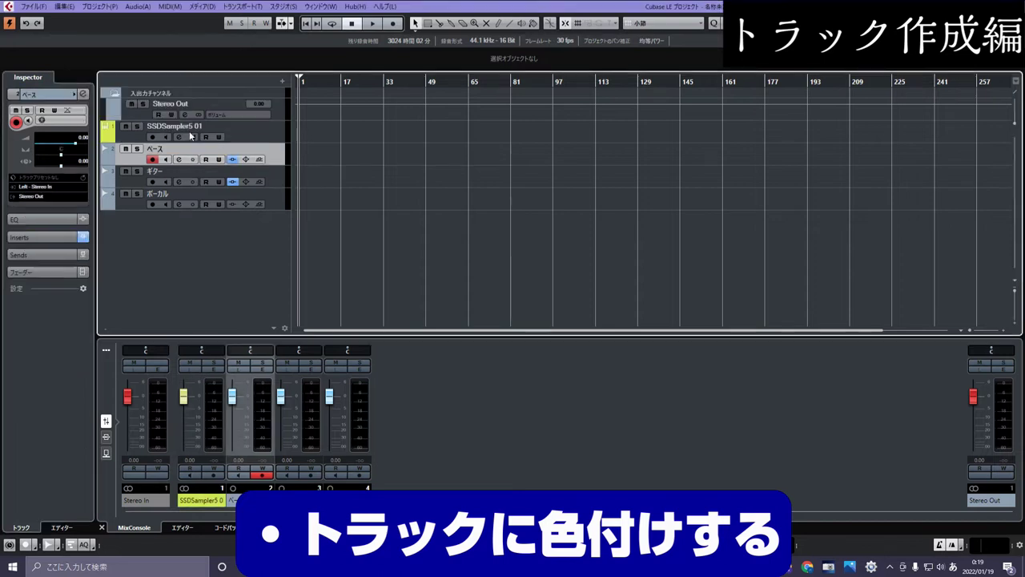
pyautogui.click(75, 95)
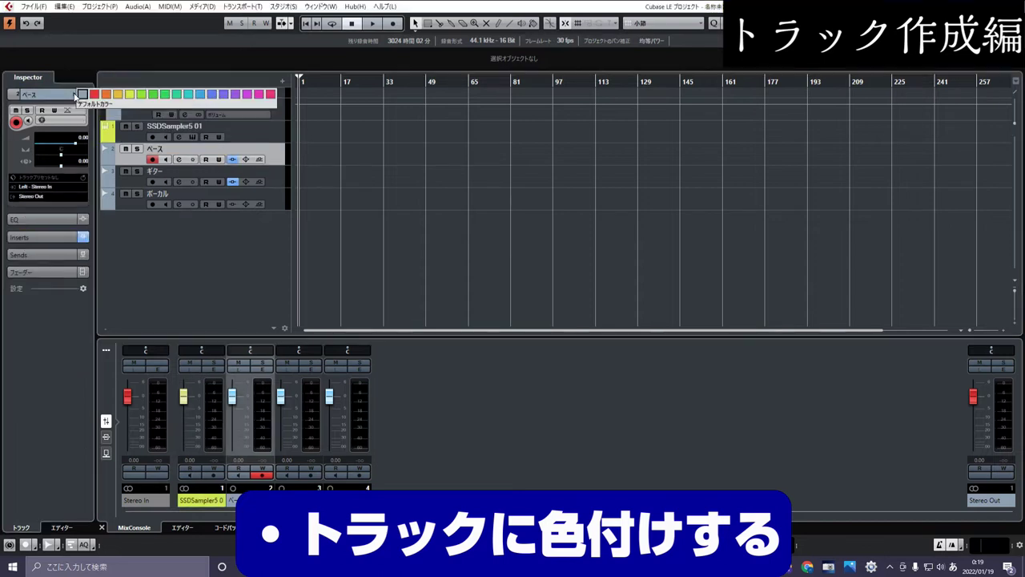
pyautogui.click(156, 95)
pyautogui.click(269, 174)
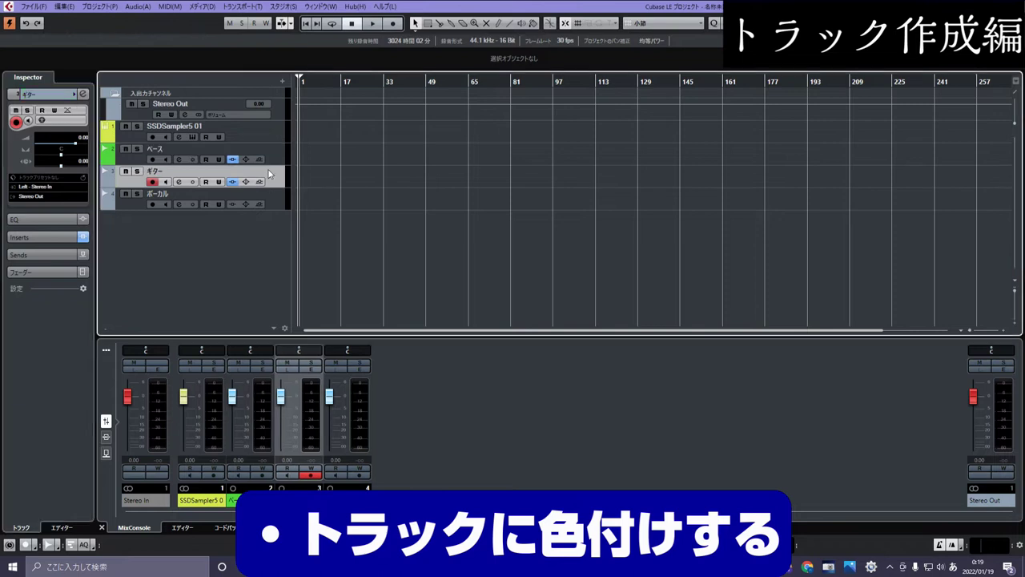
pyautogui.click(75, 95)
pyautogui.click(201, 96)
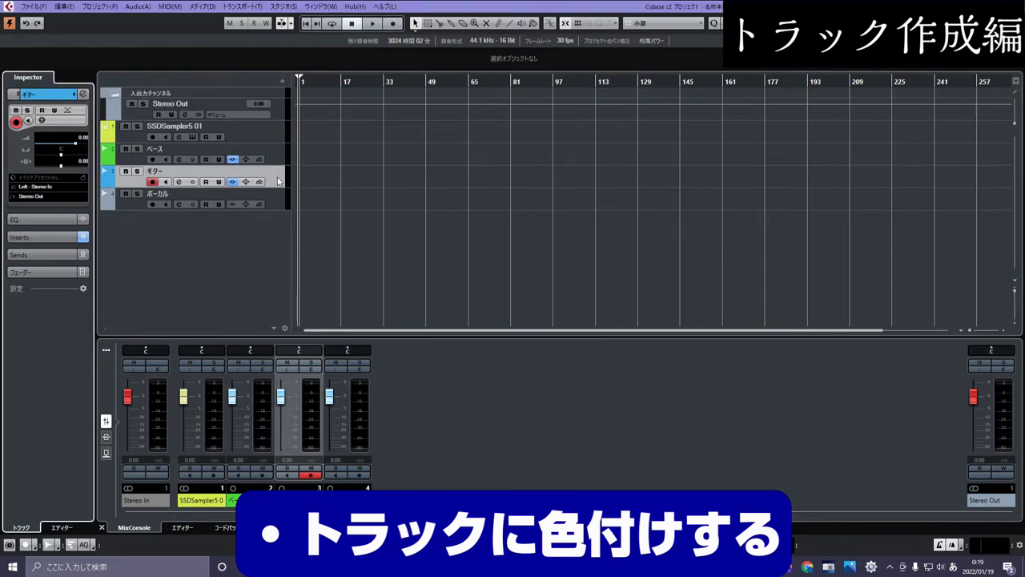
# Step: Color the ボーカル track purple
pyautogui.click(274, 200)
pyautogui.click(75, 95)
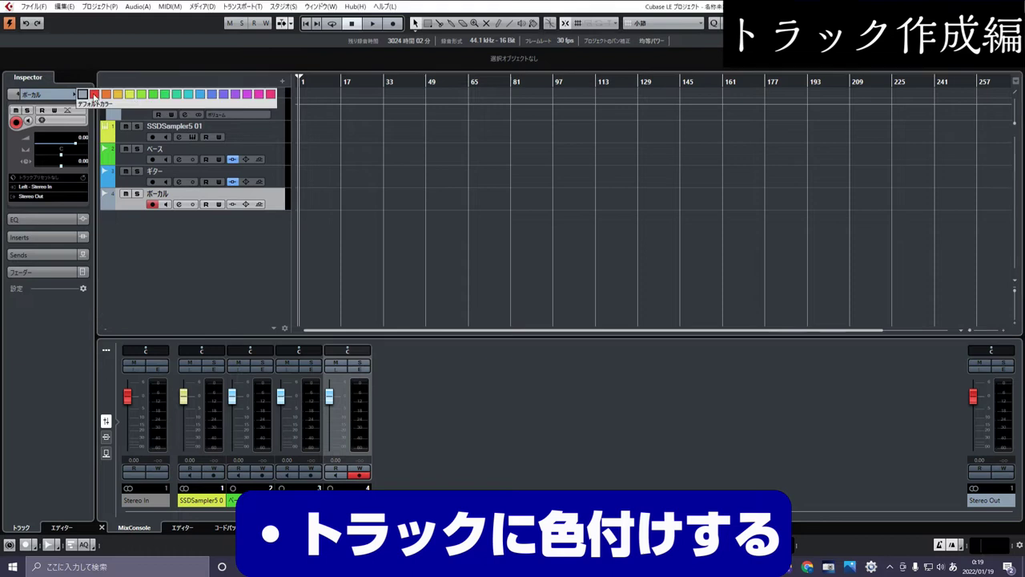
pyautogui.click(224, 95)
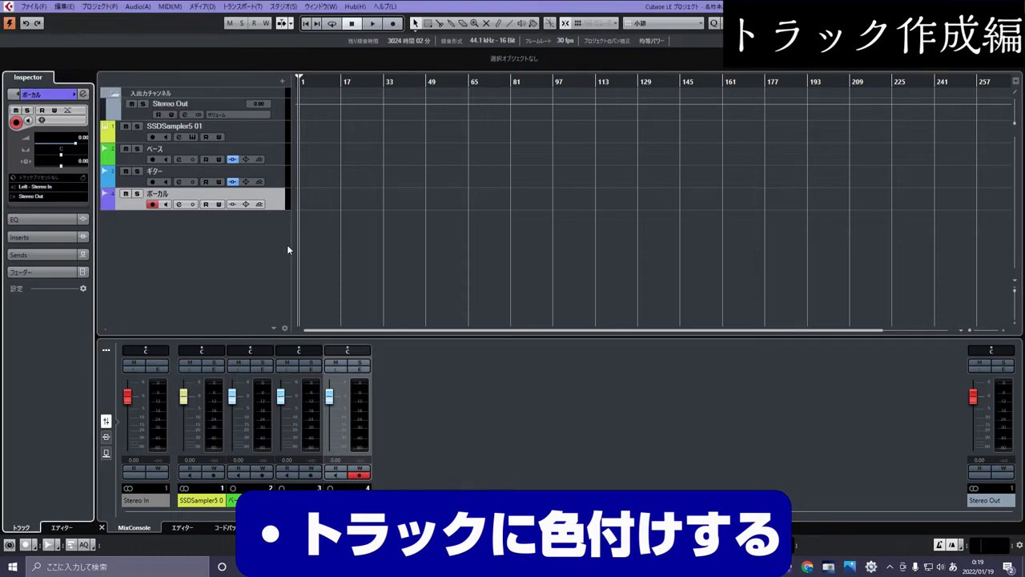
# Step: Duplicate the ギター track and the ベース track once each
pyautogui.click(278, 172)
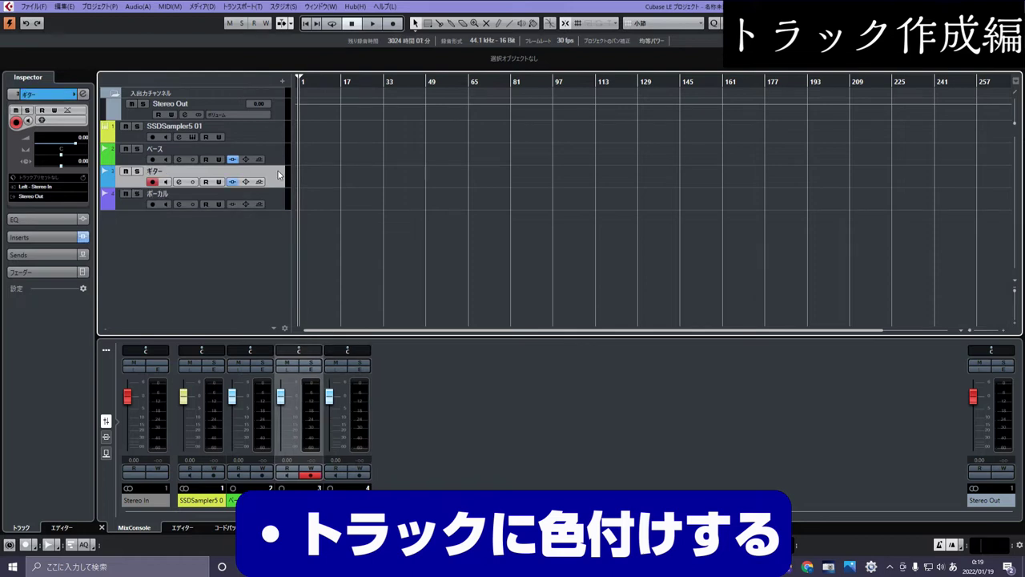
pyautogui.rightClick(277, 173)
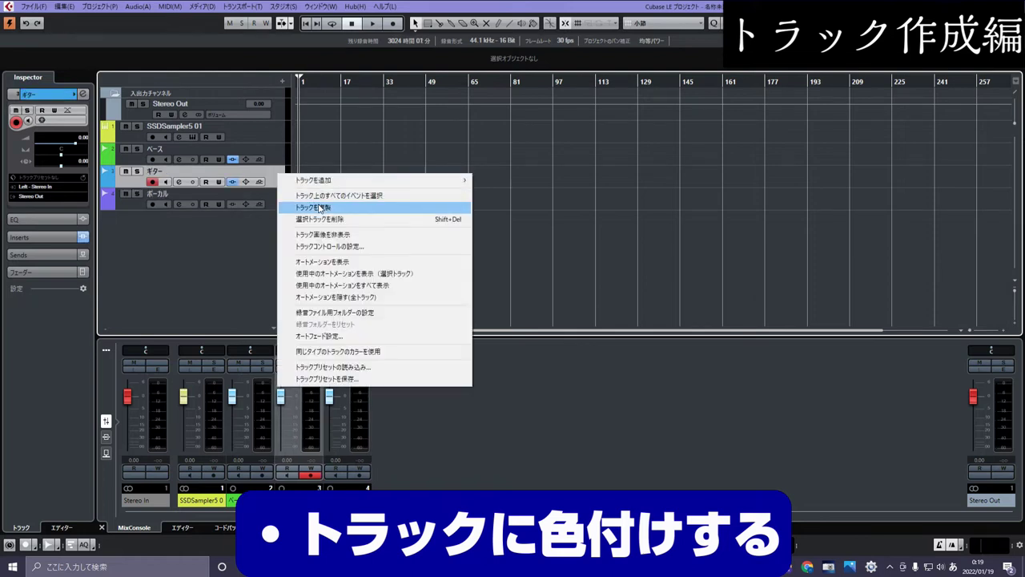
pyautogui.click(320, 208)
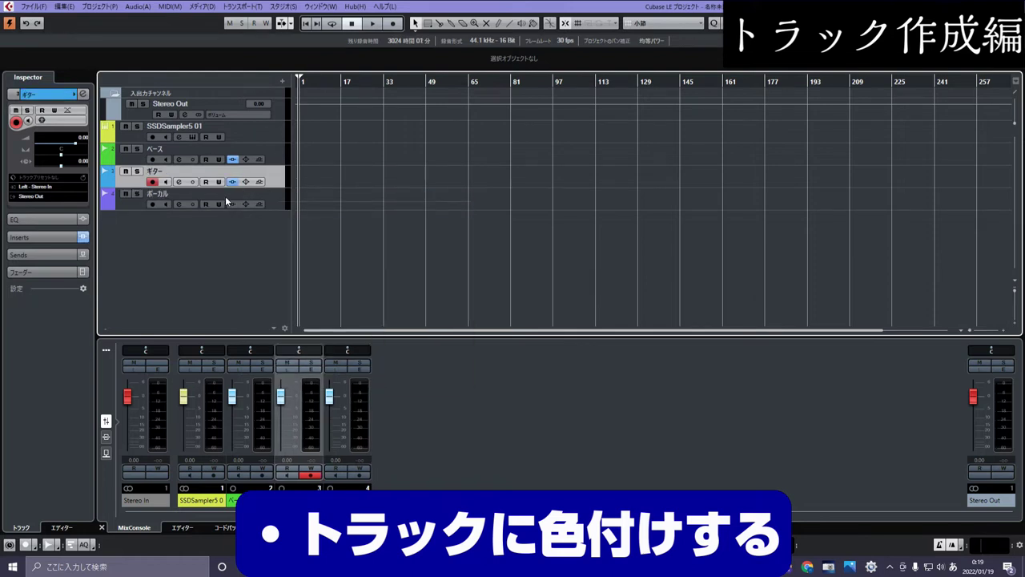
pyautogui.click(272, 157)
pyautogui.rightClick(273, 156)
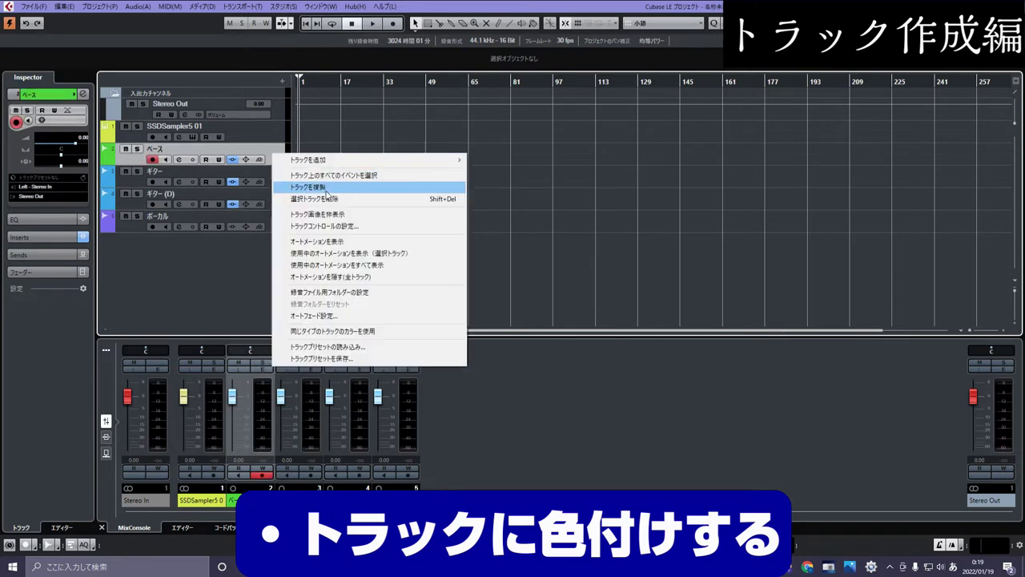
pyautogui.click(275, 183)
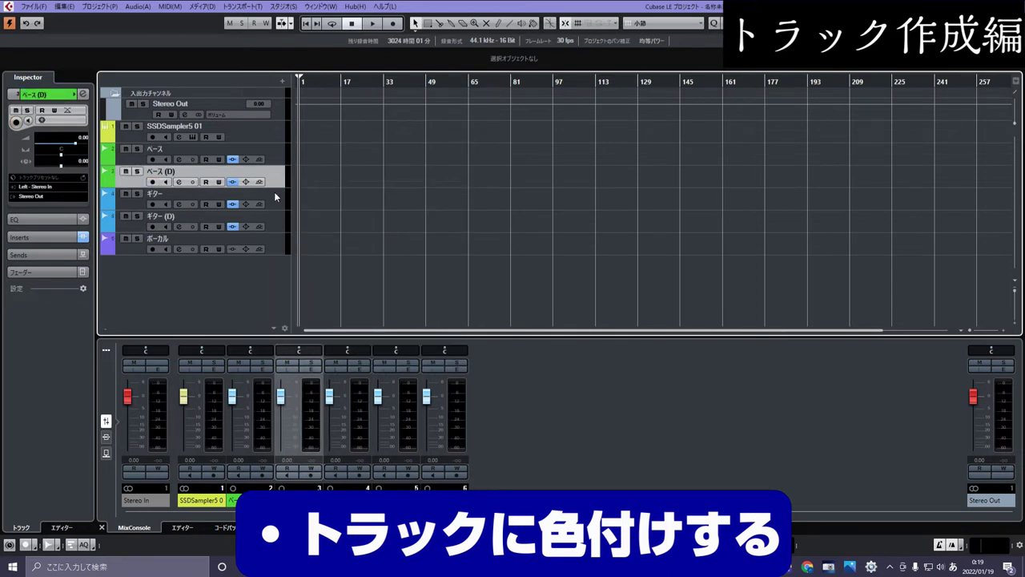
# Step: Color the duplicated ギター (D) track red
pyautogui.click(274, 197)
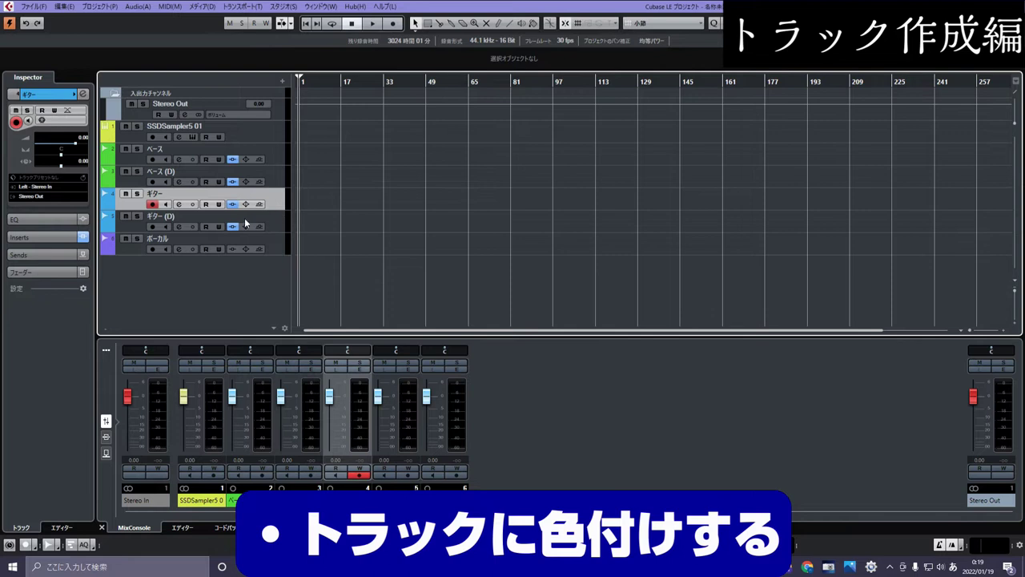
pyautogui.click(276, 217)
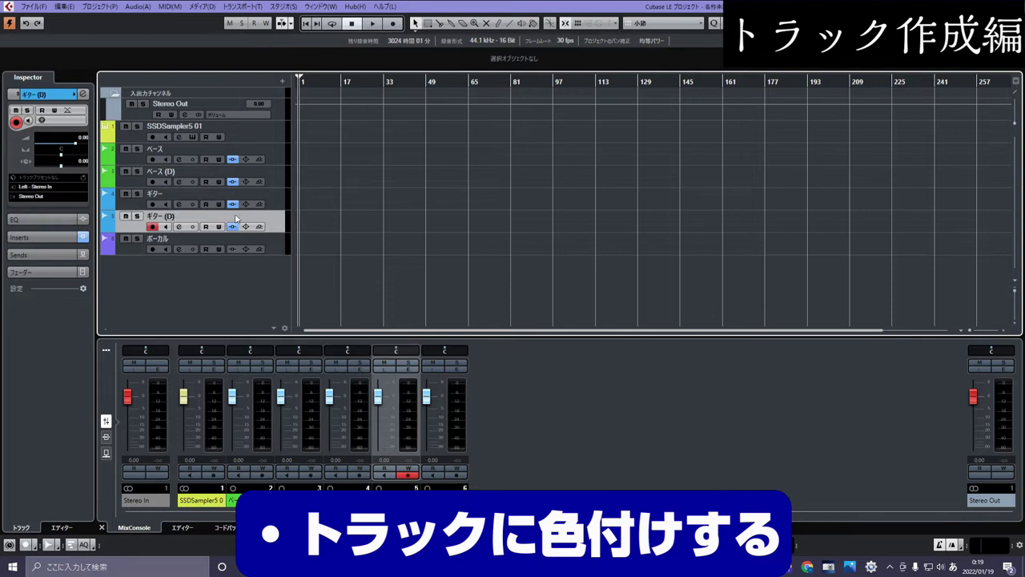
pyautogui.click(75, 95)
pyautogui.click(94, 96)
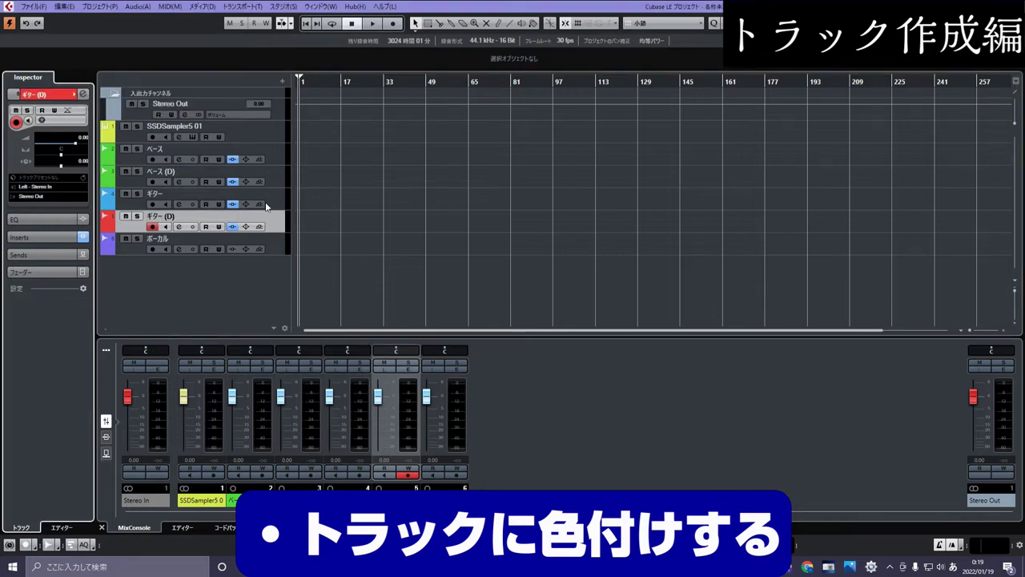
# Step: Duplicate the blue ギター track once and the red ギター (D) track twice
pyautogui.click(273, 198)
pyautogui.rightClick(273, 198)
pyautogui.click(328, 230)
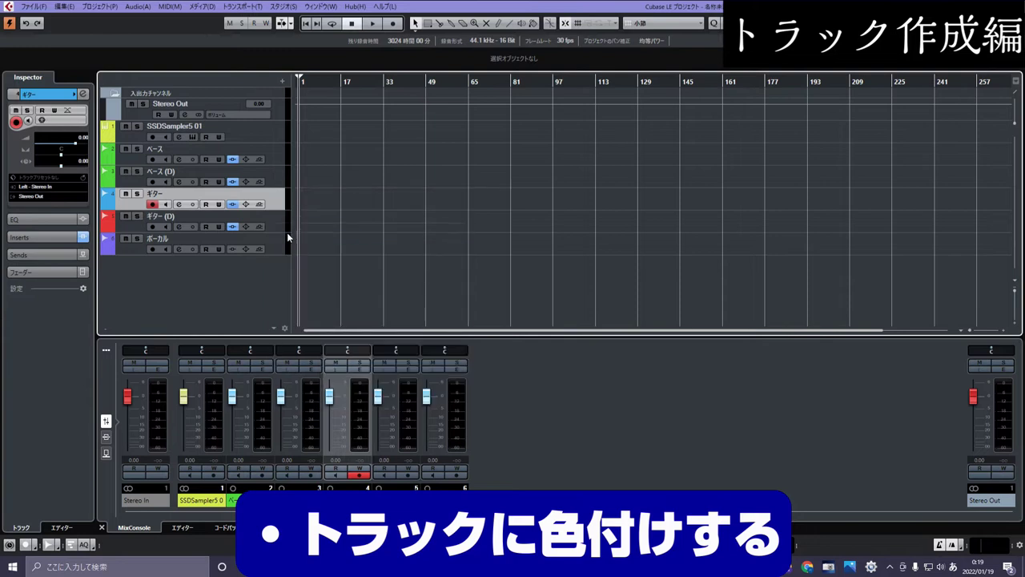
pyautogui.click(281, 243)
pyautogui.rightClick(281, 242)
pyautogui.click(282, 278)
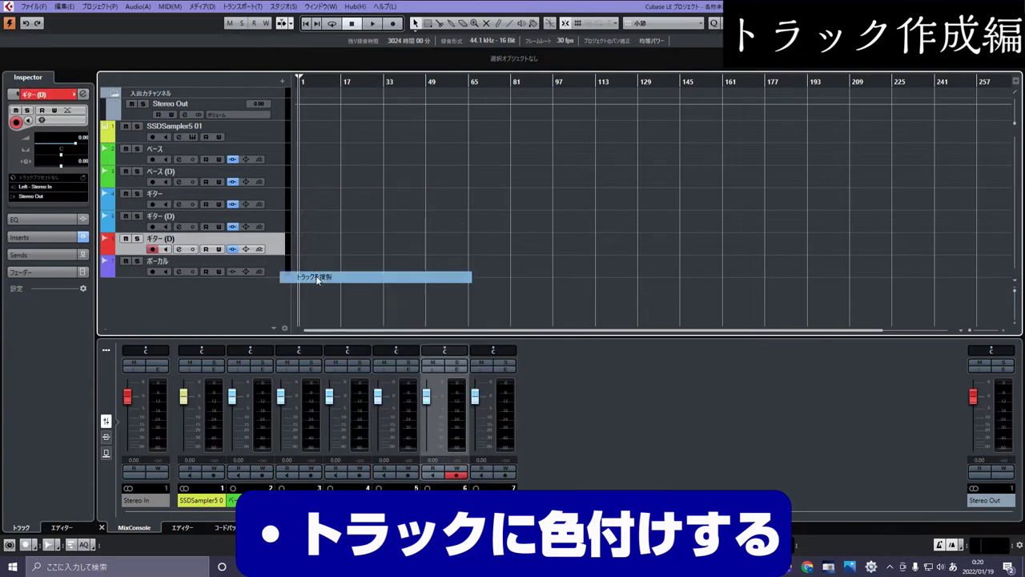
pyautogui.rightClick(278, 273)
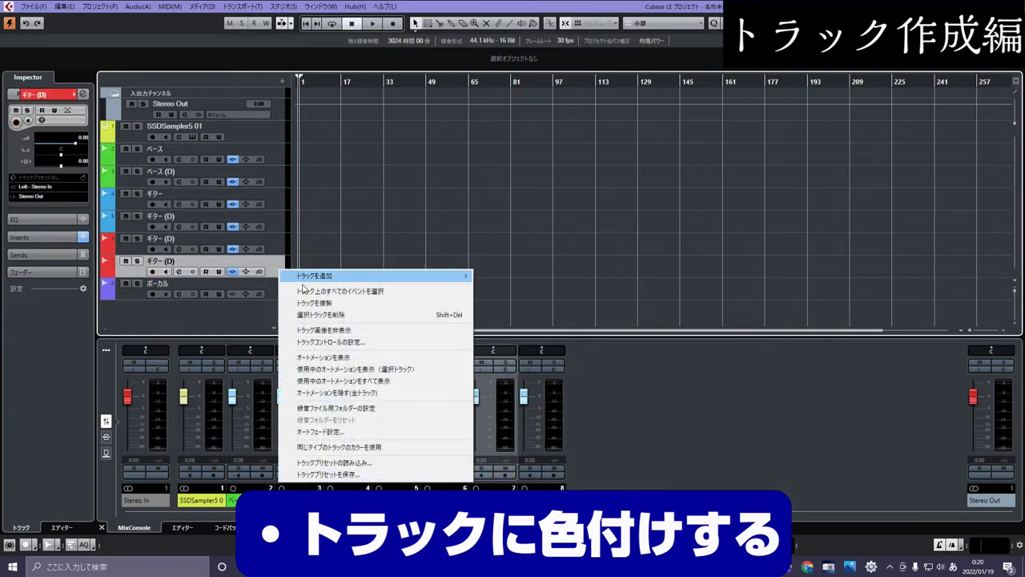
pyautogui.click(282, 290)
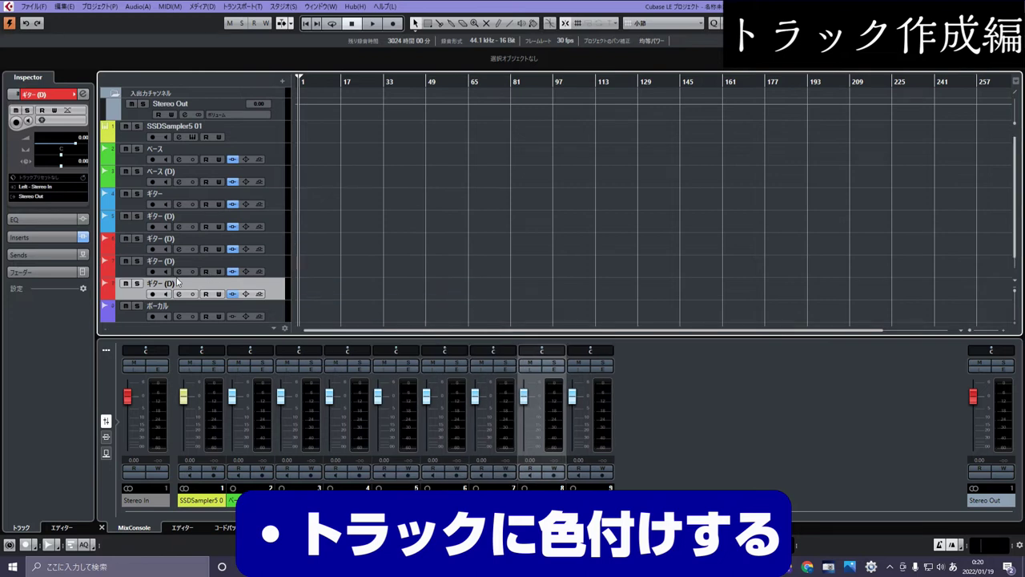
# Step: Color the lowest red ギター (D) track yellow and duplicate it once
pyautogui.click(76, 95)
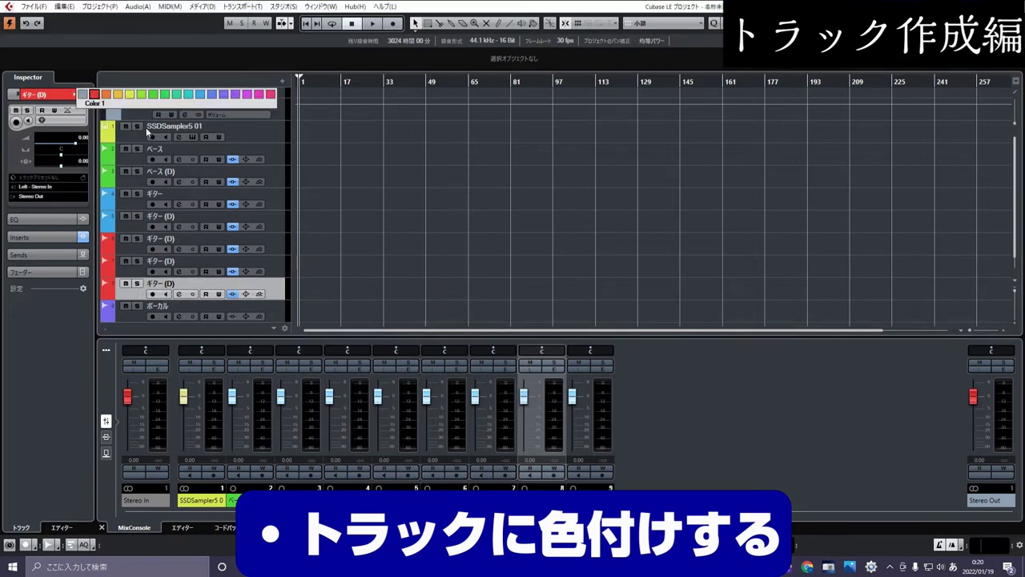
pyautogui.click(136, 100)
pyautogui.rightClick(275, 290)
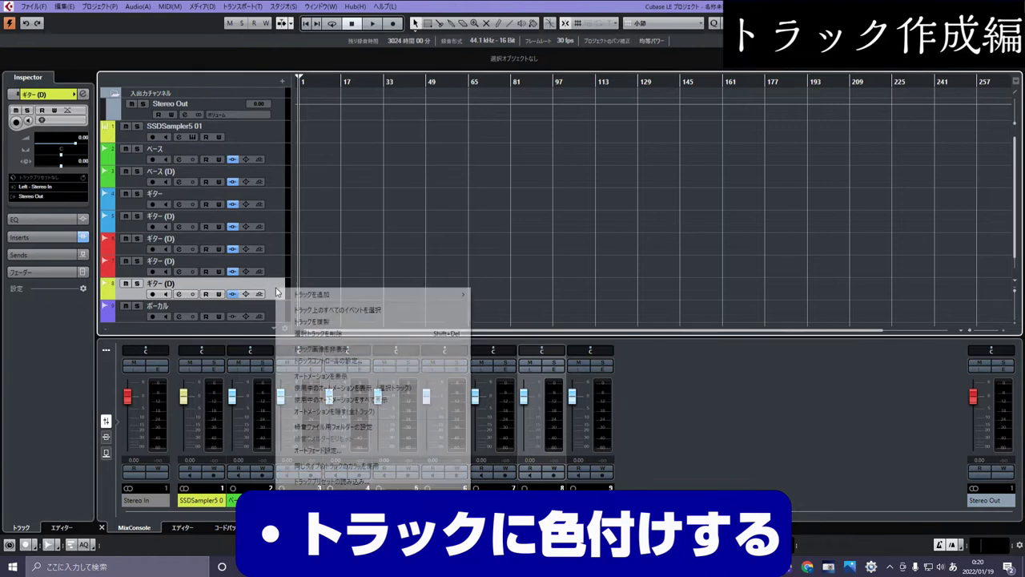
pyautogui.press('Escape')
pyautogui.hotkey('shift', 'ctrl', 'd')
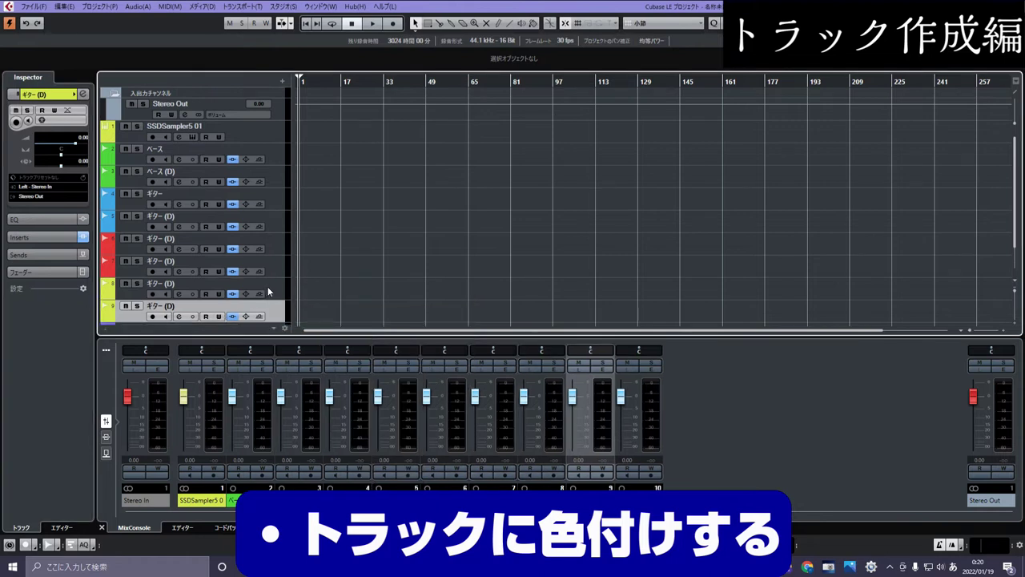
# Step: Duplicate the ボーカル track at the end of the track list
pyautogui.scroll(-1, 272, 208)
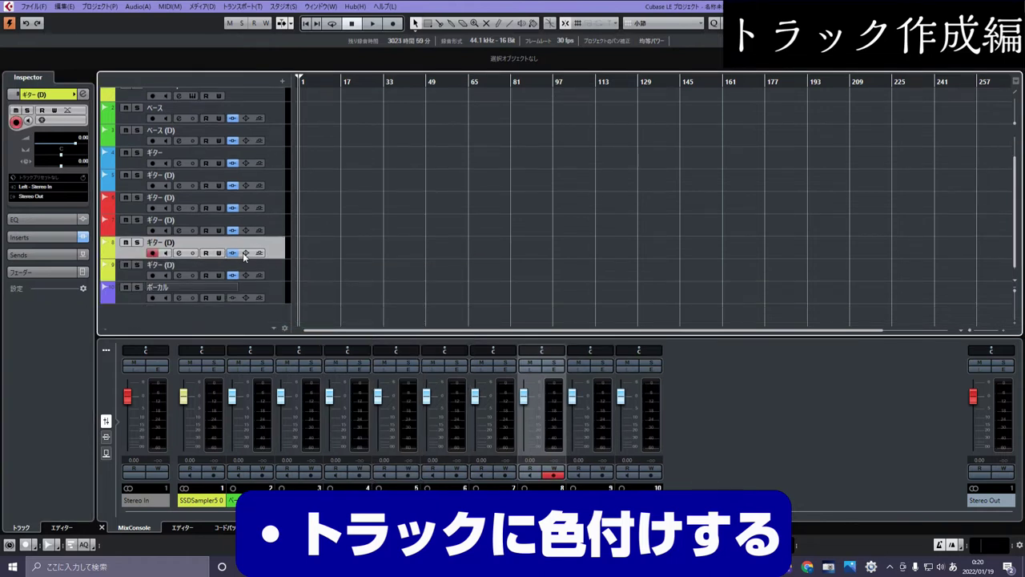
pyautogui.rightClick(278, 294)
pyautogui.click(309, 319)
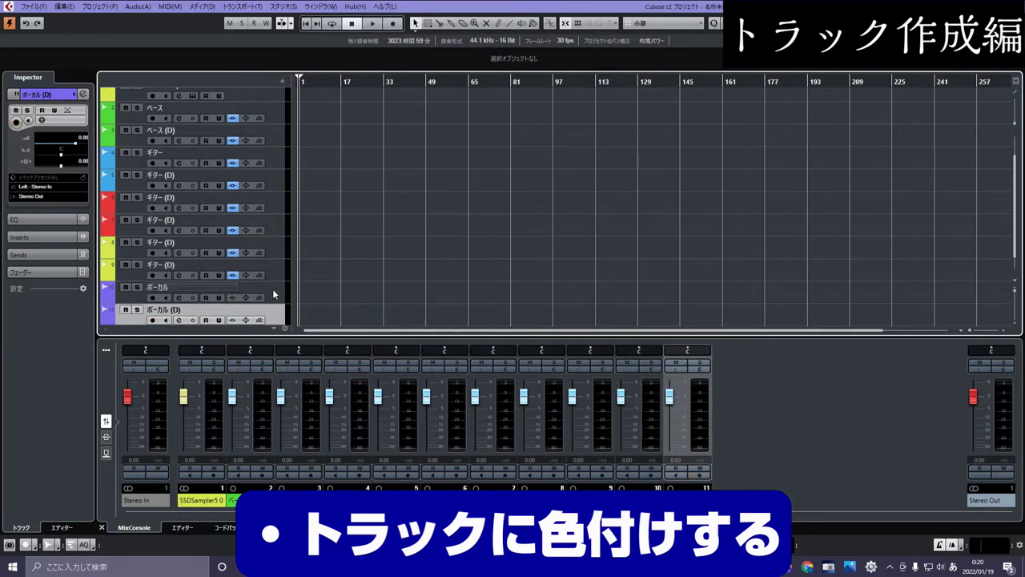
# Step: Review the whole track list, from the SSDSampler5 01 track down to the duplicated ボーカル track
pyautogui.scroll(-1, 272, 288)
pyautogui.scroll(3, 375, 260)
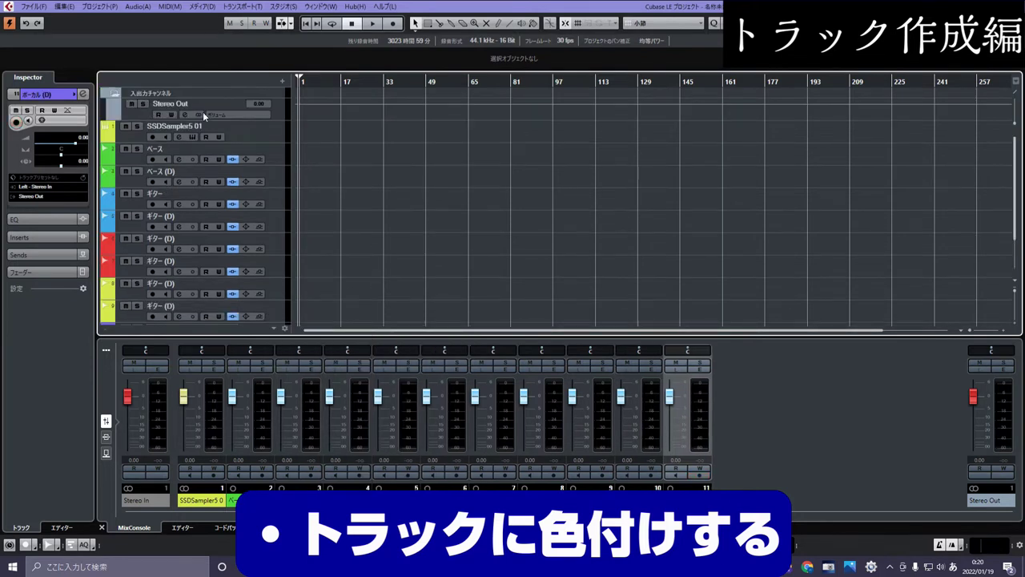
pyautogui.click(263, 126)
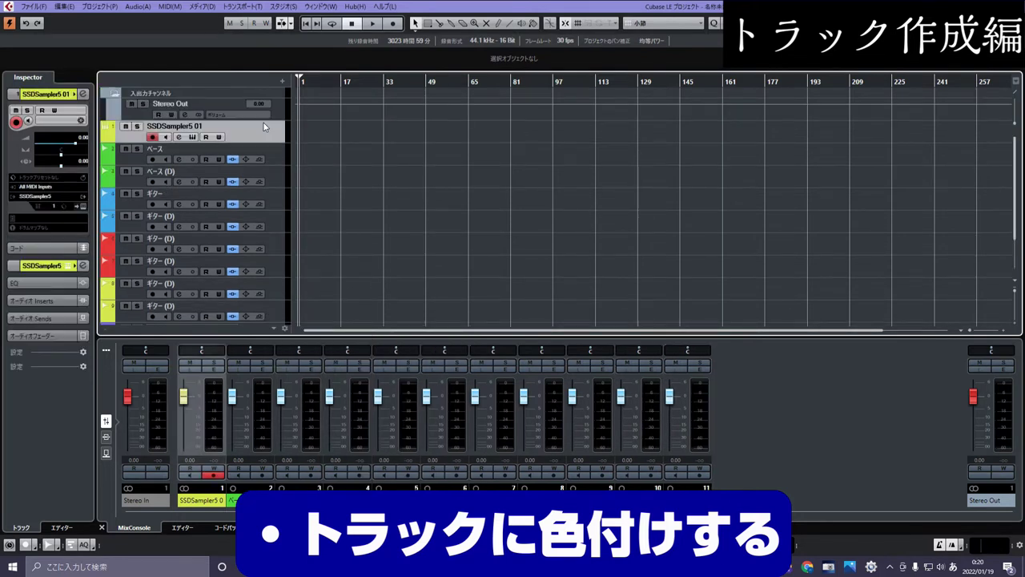
pyautogui.click(278, 161)
pyautogui.click(278, 175)
pyautogui.scroll(-3, 276, 192)
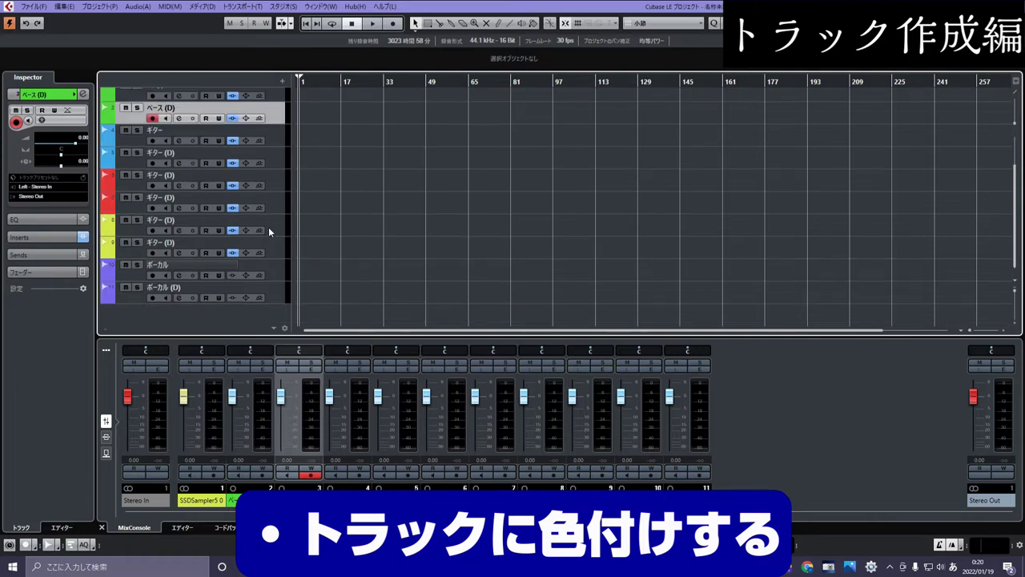
pyautogui.scroll(2, 271, 296)
pyautogui.scroll(-2, 273, 241)
pyautogui.scroll(2, 274, 239)
# Step: Rename the ベース (D) track as ベース 弱
pyautogui.doubleClick(190, 156)
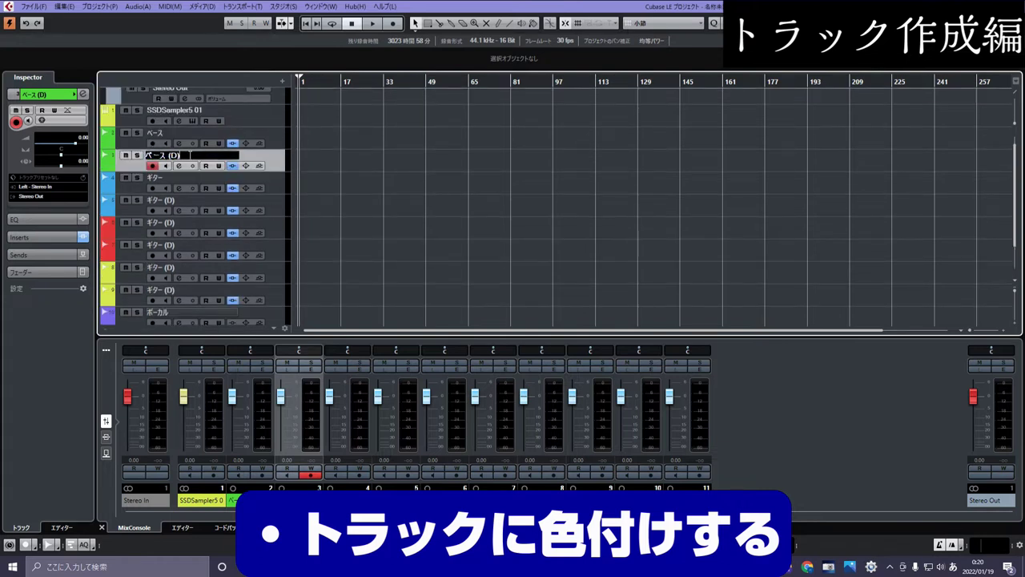
pyautogui.press('space')
pyautogui.press('Escape')
pyautogui.press('Escape')
pyautogui.write('弱')
pyautogui.press('Return')
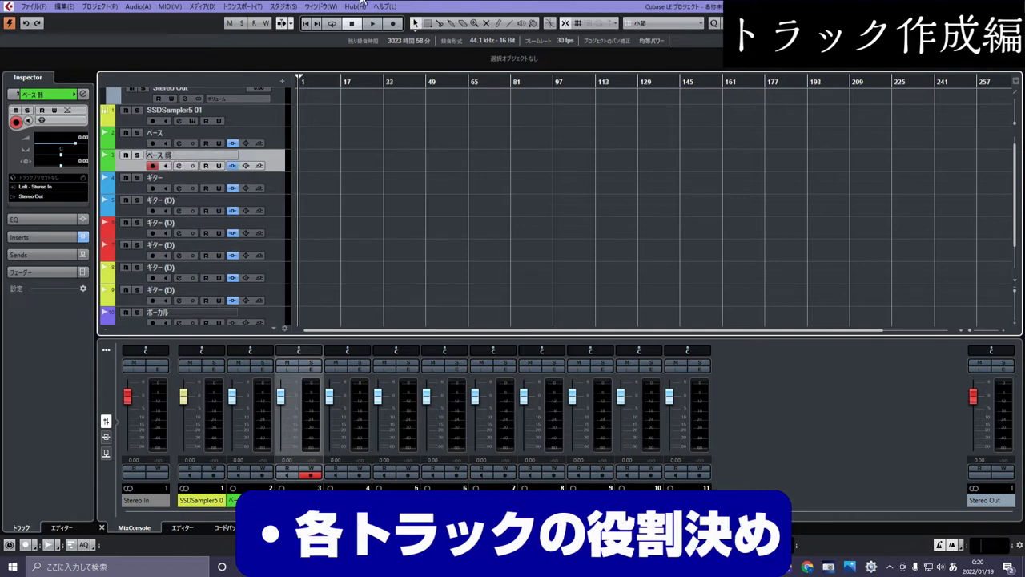
# Step: Rename the original blue ギター track as 右ギター強
pyautogui.click(189, 200)
pyautogui.doubleClick(189, 201)
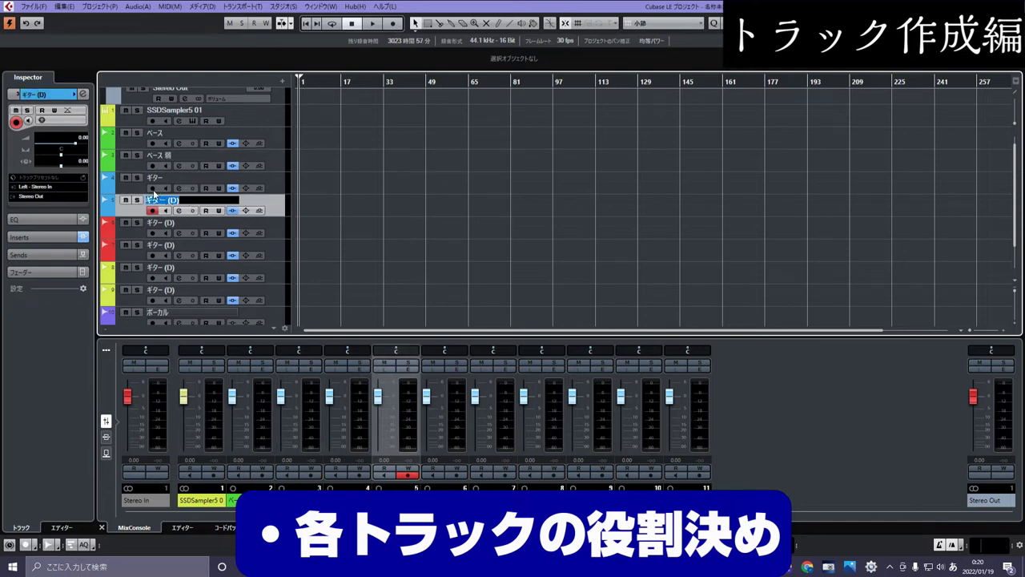
pyautogui.doubleClick(169, 178)
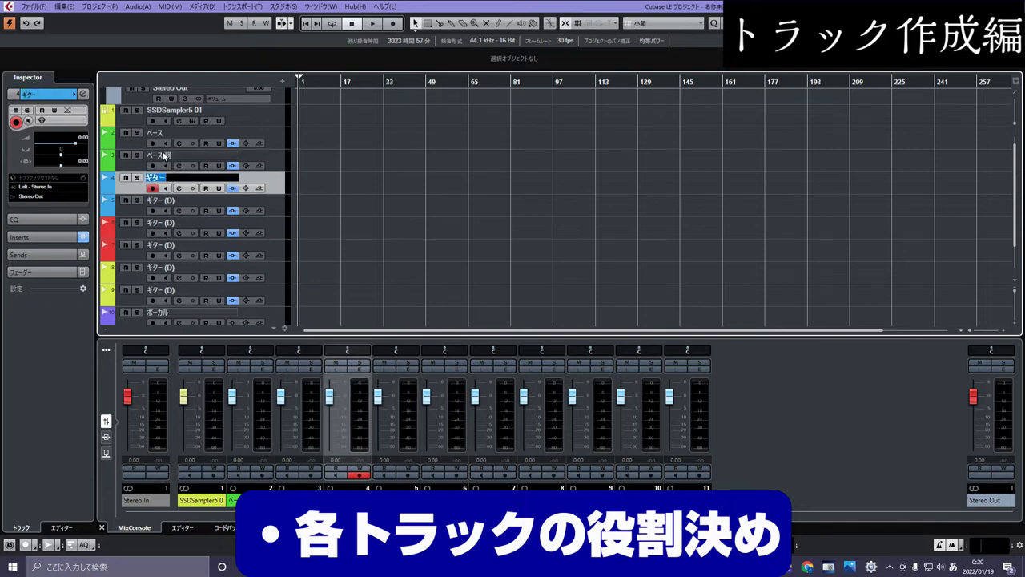
pyautogui.write('migigita')
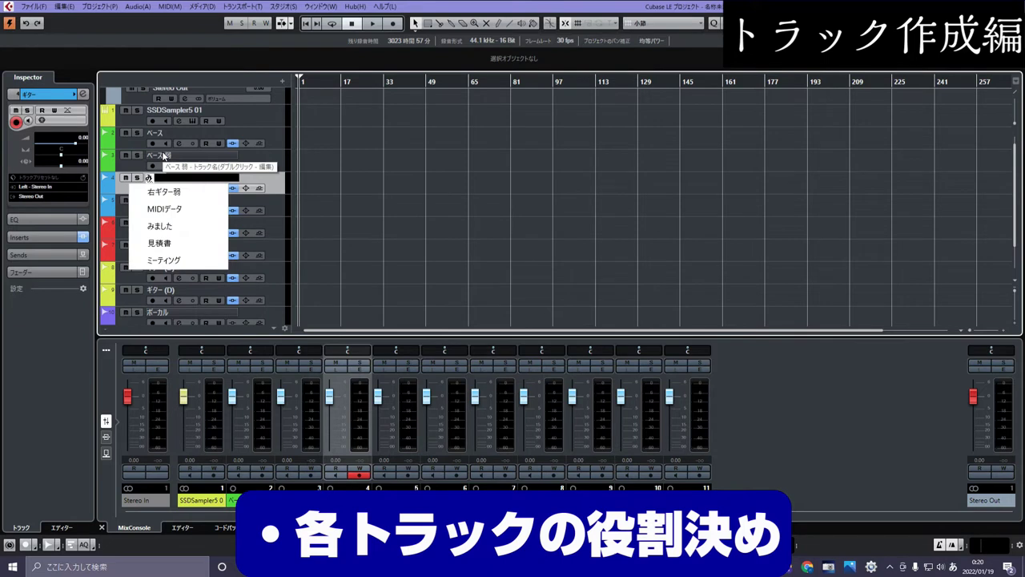
pyautogui.press('space')
pyautogui.write('kyo')
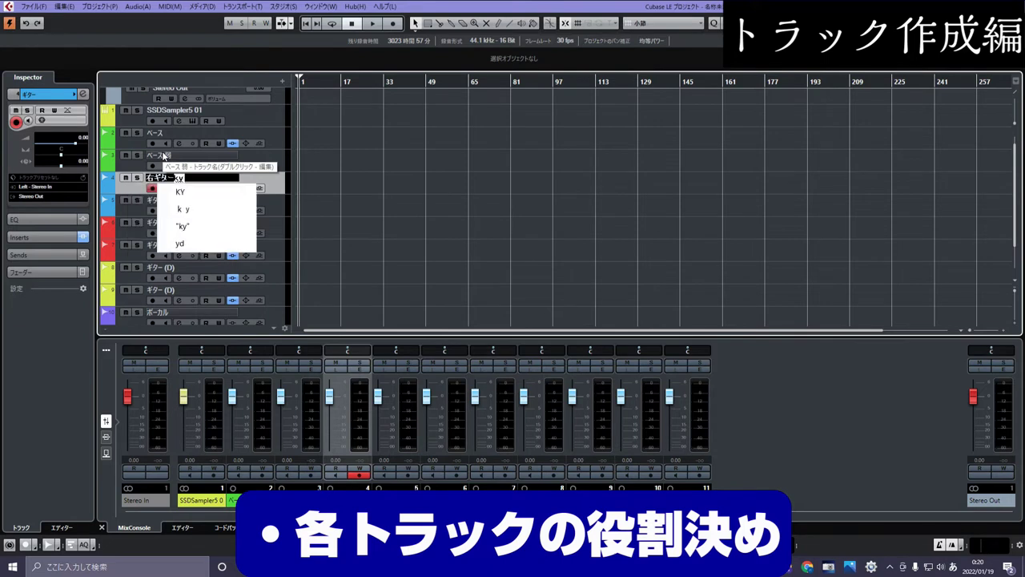
pyautogui.press('space')
pyautogui.press('Return')
pyautogui.press('Return')
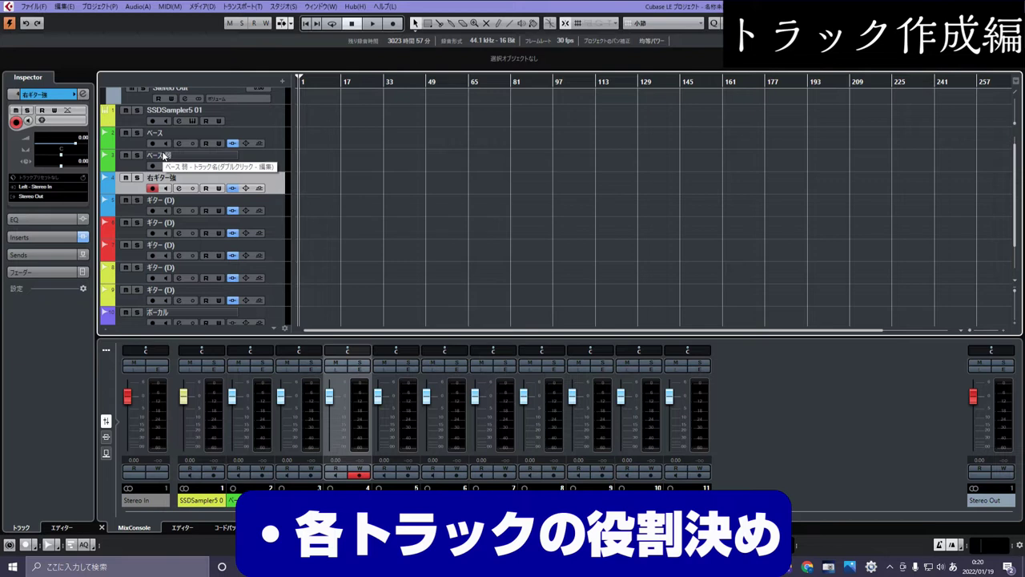
# Step: Rename the blue ギター (D) track as 右ギター 弱
pyautogui.doubleClick(152, 199)
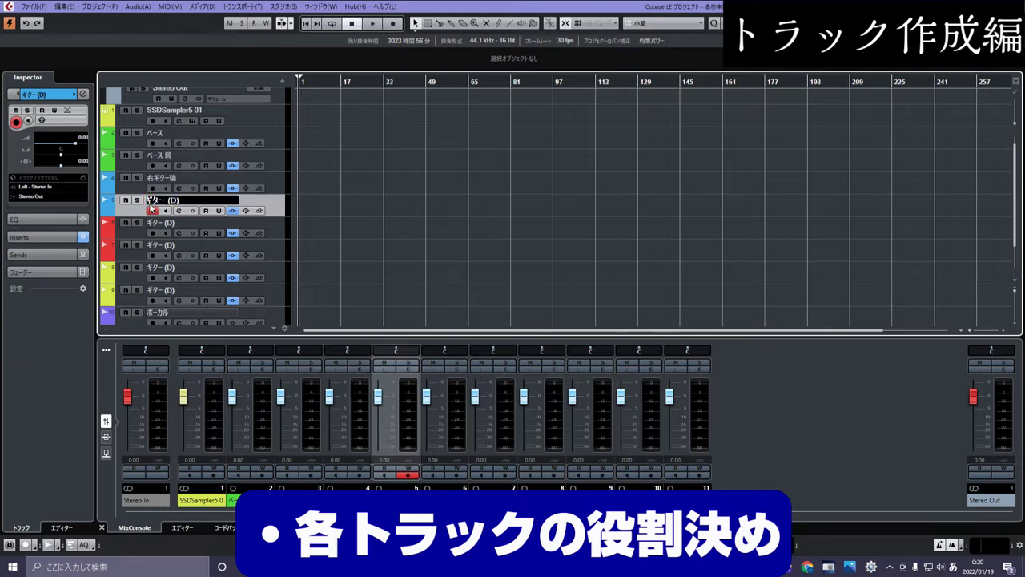
pyautogui.write('migi')
pyautogui.press('space')
pyautogui.press('Return')
pyautogui.write('jaku')
pyautogui.press('space')
pyautogui.press('Return')
pyautogui.press('Return')
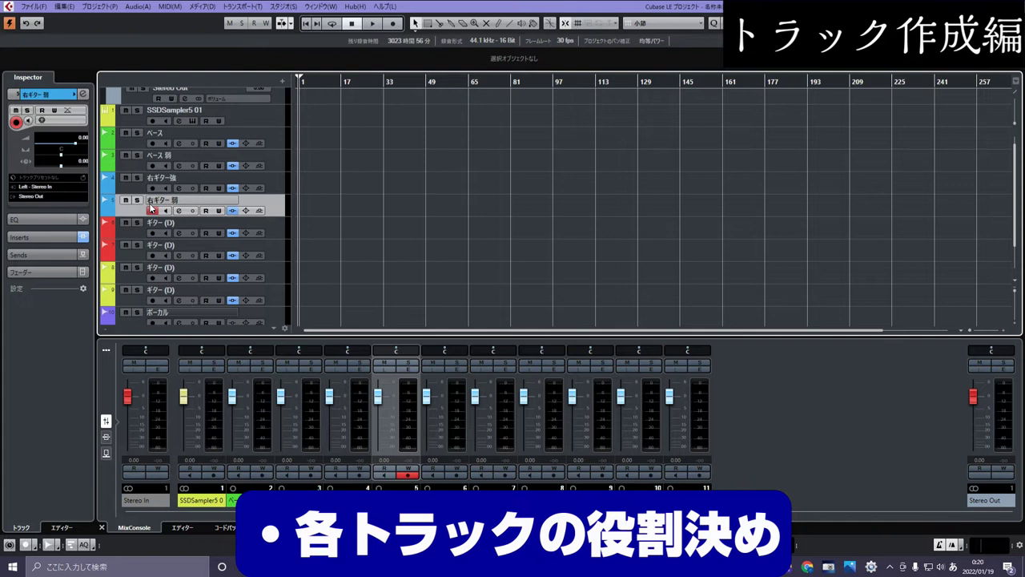
# Step: Rename the first red ギター (D) track as 左ギター強
pyautogui.doubleClick(160, 222)
pyautogui.moveTo(166, 222); pyautogui.dragTo(182, 221)
pyautogui.write('kyou')
pyautogui.press('space')
pyautogui.press('Return')
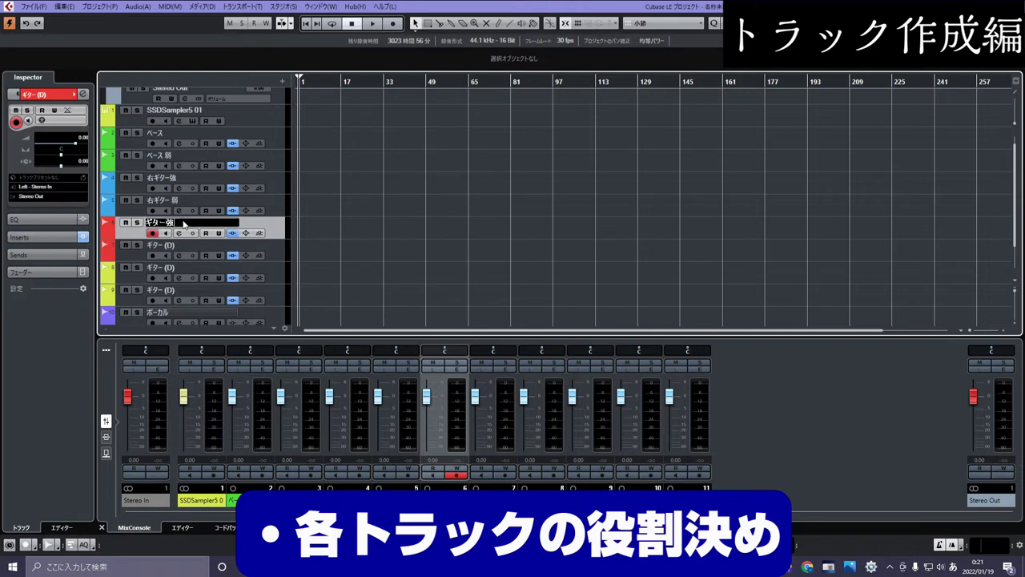
pyautogui.press('Return')
pyautogui.doubleClick(183, 224)
pyautogui.write('hidari')
pyautogui.press('space')
pyautogui.press('space')
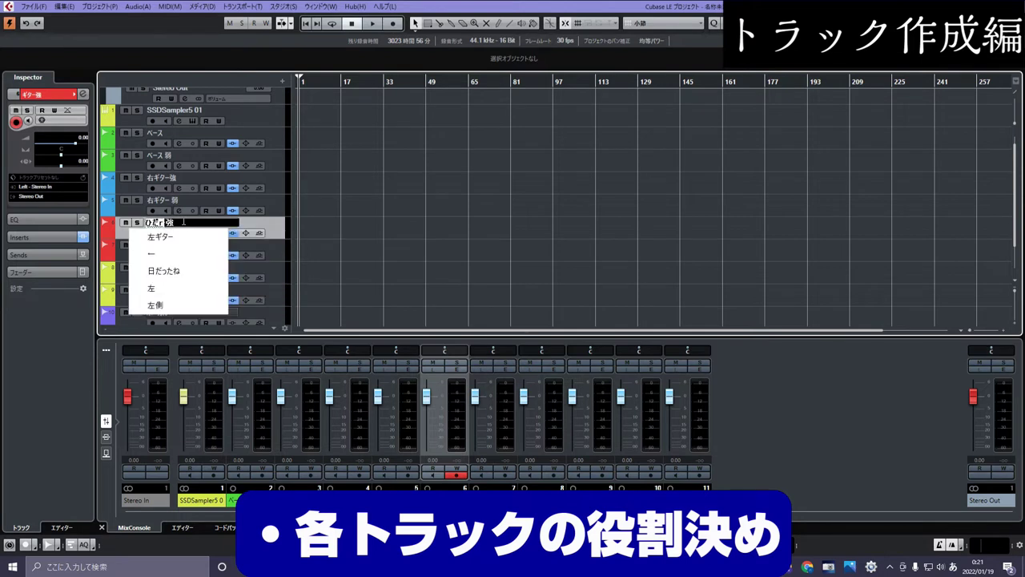
pyautogui.press('Return')
pyautogui.press('Return')
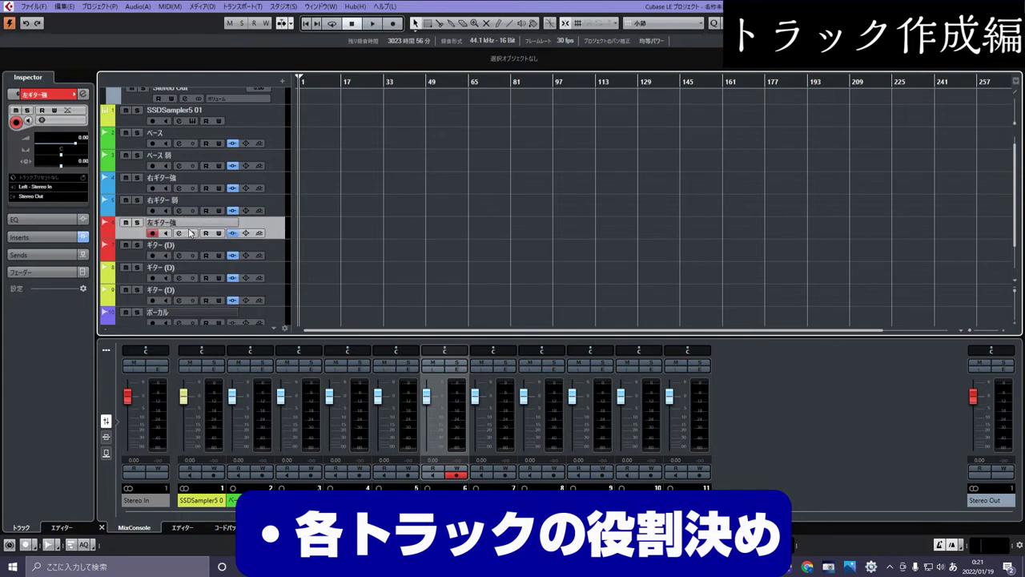
# Step: Rename the second red ギター (D) track as 左ギター弱
pyautogui.doubleClick(180, 246)
pyautogui.doubleClick(171, 245)
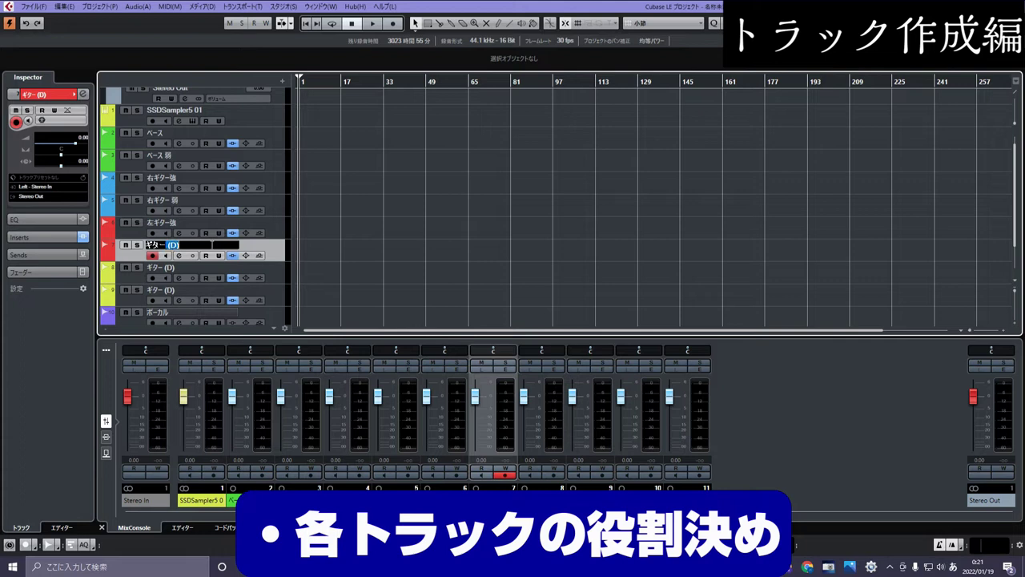
pyautogui.press('BackSpace')
pyautogui.write('弱')
pyautogui.press('Return')
pyautogui.press('Return')
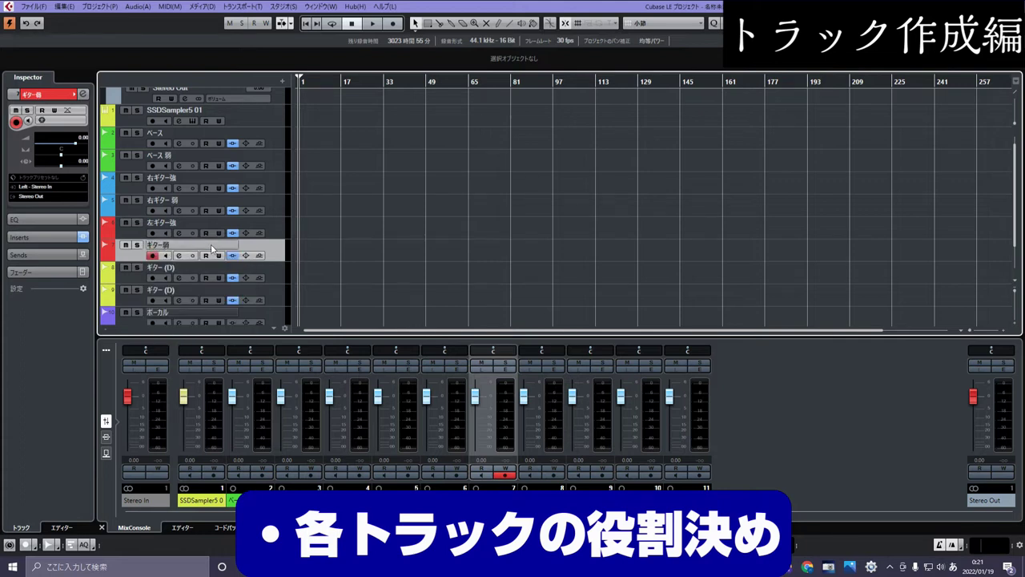
pyautogui.doubleClick(212, 247)
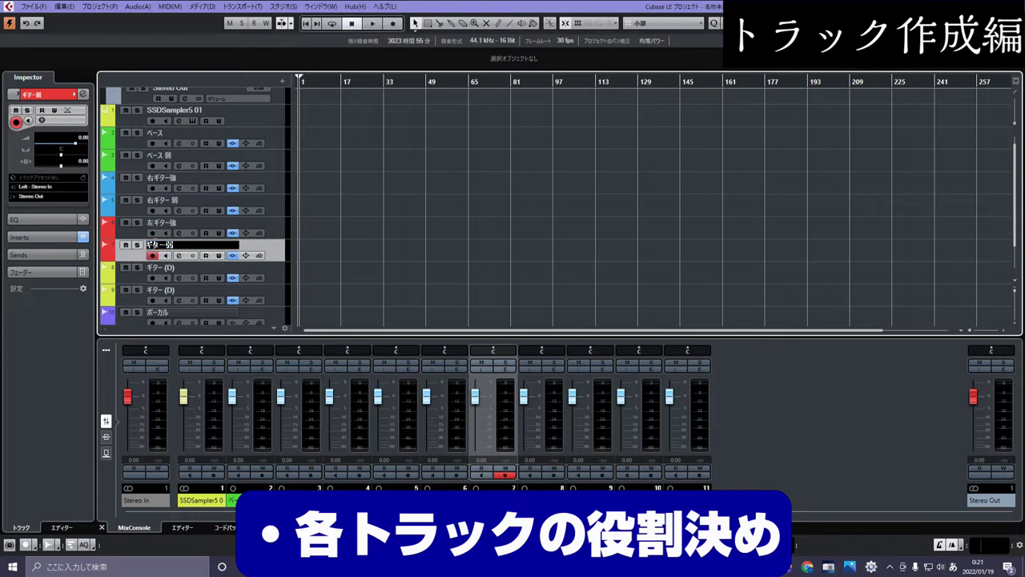
pyautogui.press('Home')
pyautogui.write('左')
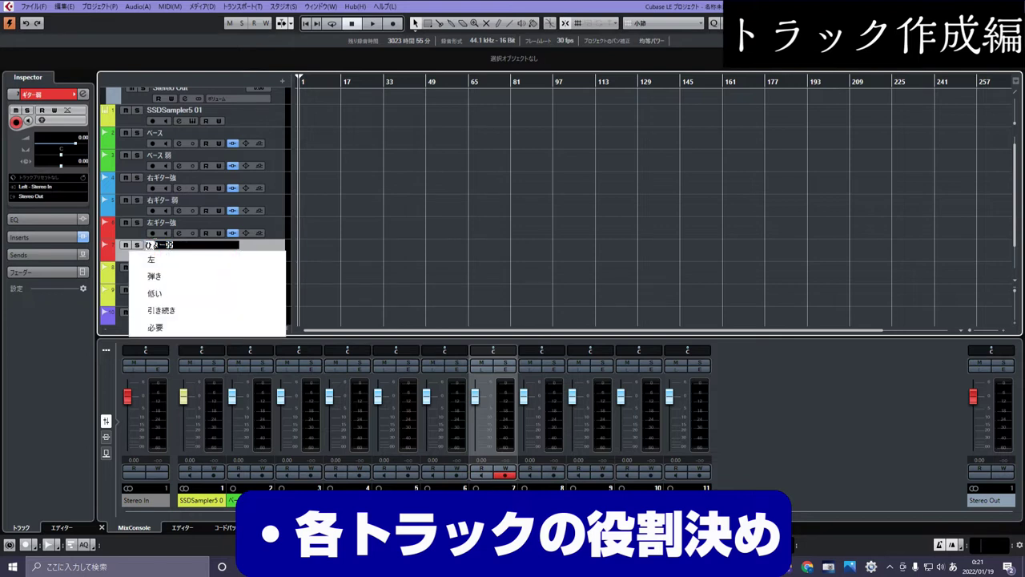
pyautogui.press('Return')
pyautogui.press('Return')
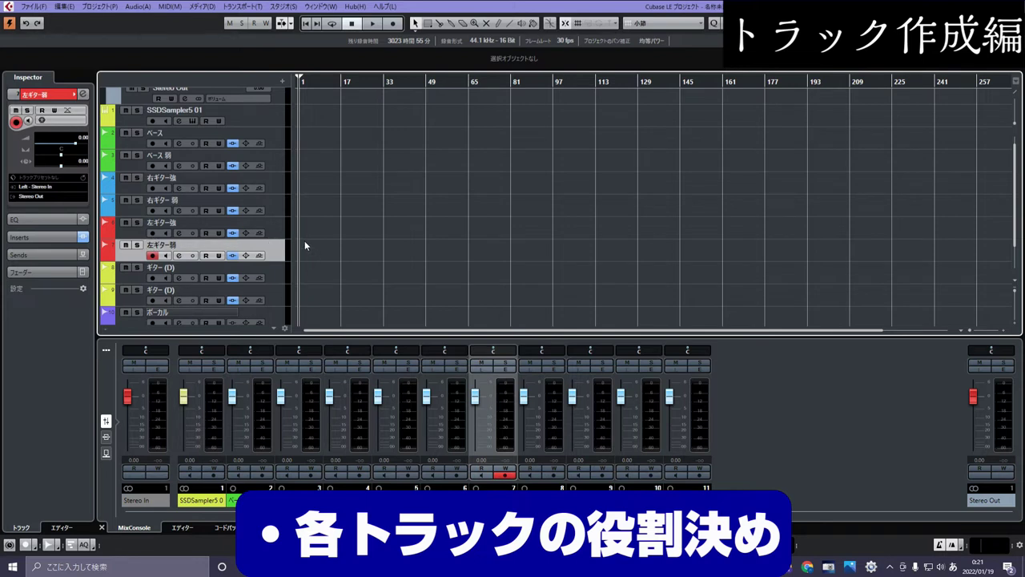
# Step: Rename the first of the two yellow ギター (D) tracks as センターギター
pyautogui.click(279, 222)
pyautogui.click(277, 241)
pyautogui.click(277, 235)
pyautogui.click(277, 252)
pyautogui.scroll(-2, 276, 239)
pyautogui.click(271, 223)
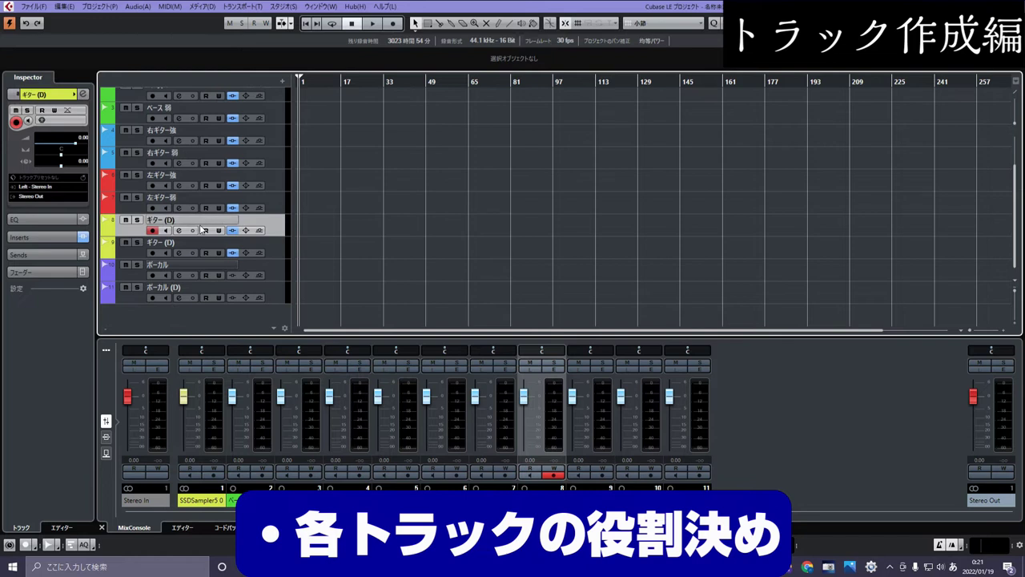
pyautogui.doubleClick(183, 223)
pyautogui.moveTo(183, 223); pyautogui.dragTo(167, 223)
pyautogui.press('BackSpace')
pyautogui.write('センターギター')
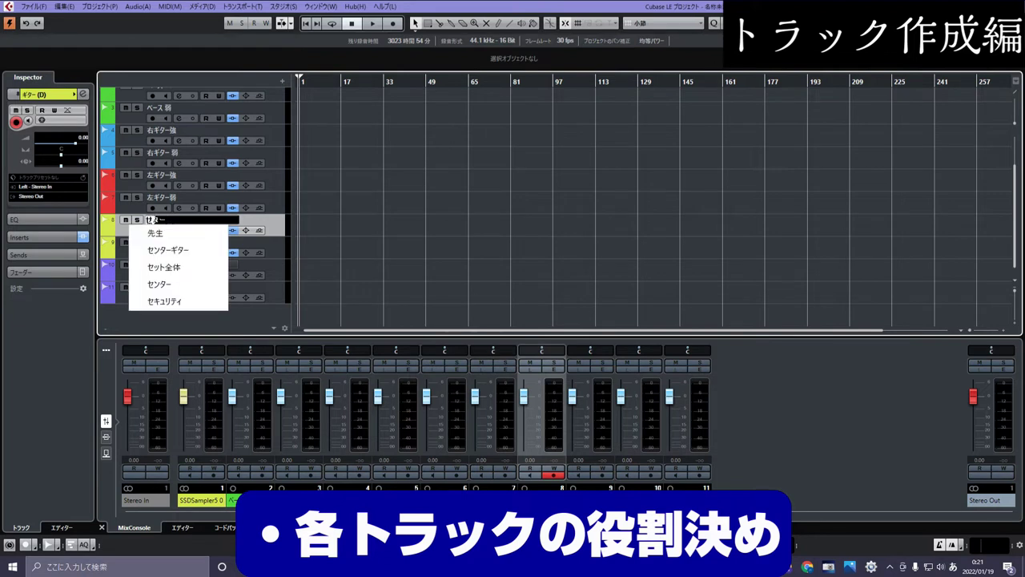
pyautogui.press('Return')
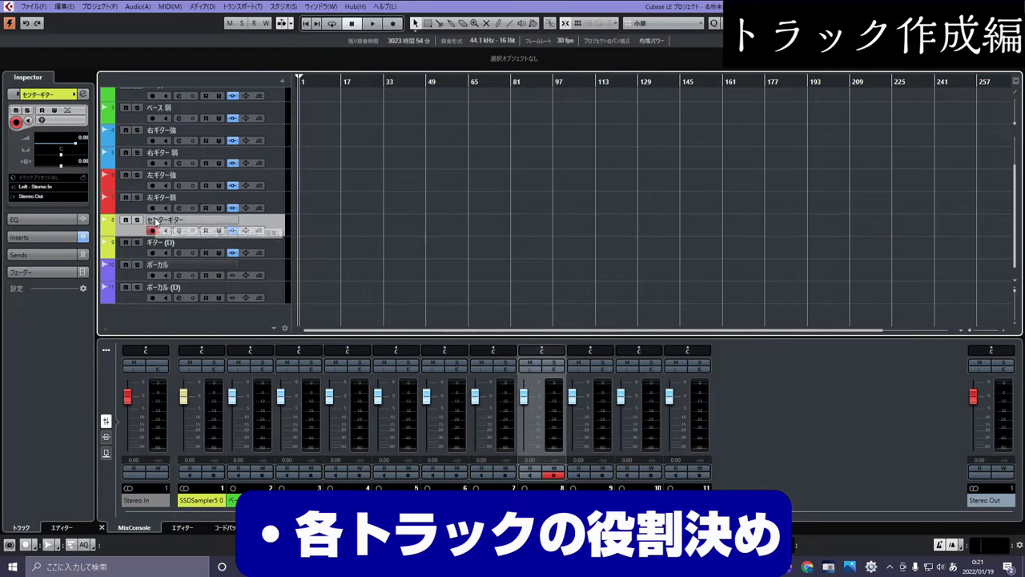
# Step: Add イントロ in front of the remaining yellow guitar track's name, making it イントロギター (D)
pyautogui.click(163, 242)
pyautogui.doubleClick(165, 242)
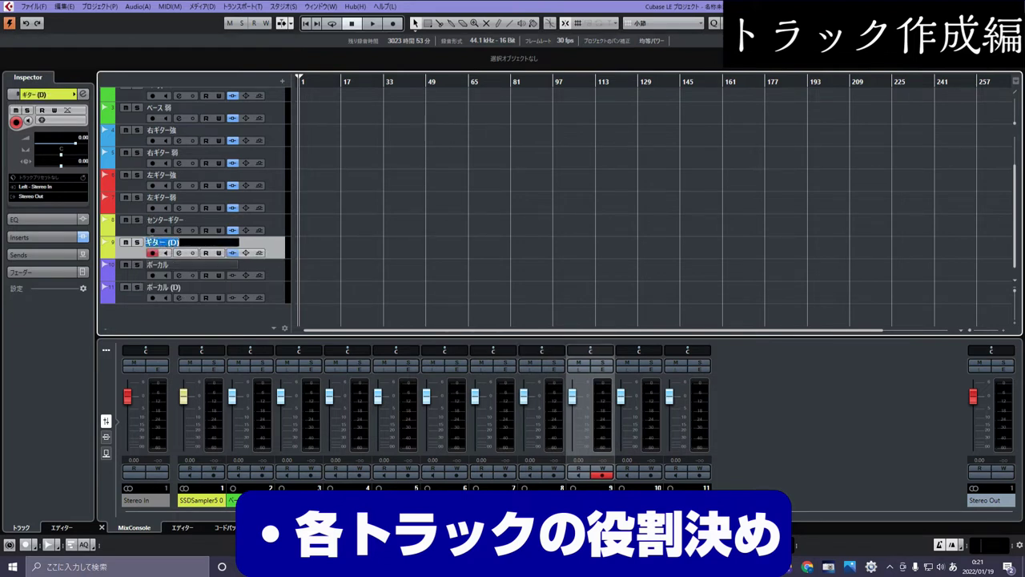
pyautogui.write('イントロ')
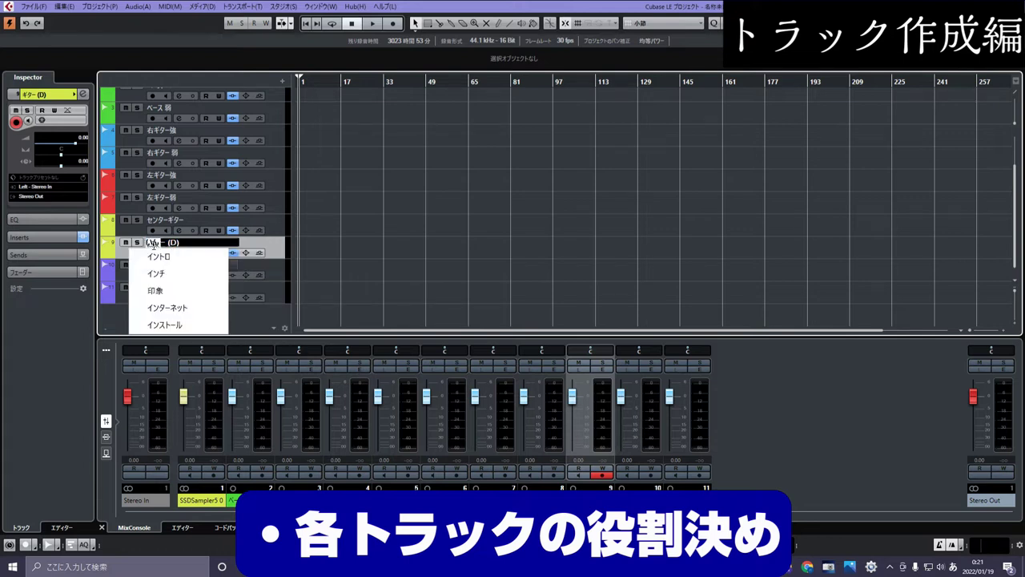
pyautogui.press('Return')
pyautogui.press('Return')
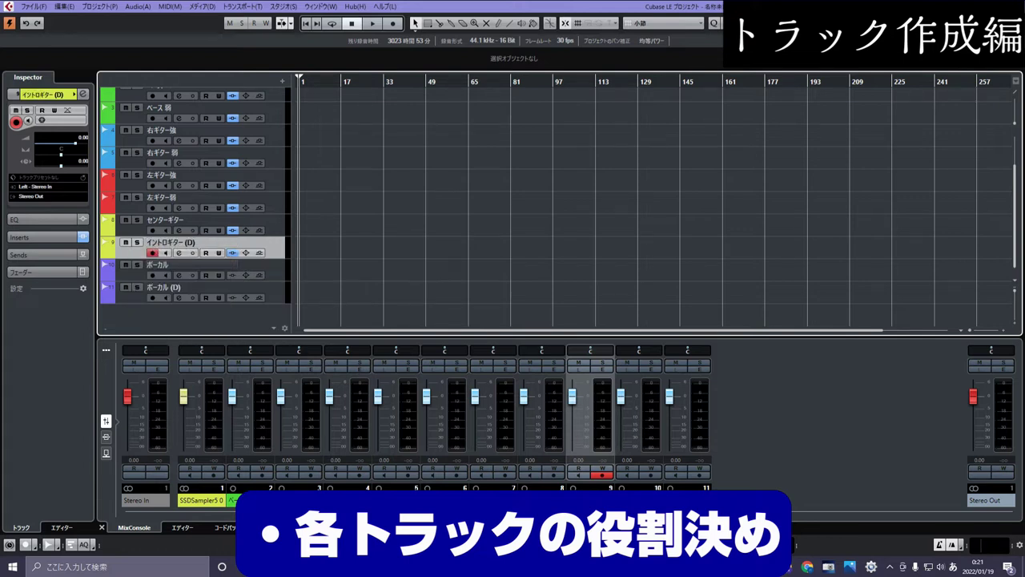
# Step: Rename the ボーカル (D) track as ハモリ
pyautogui.doubleClick(181, 287)
pyautogui.write('ハモリ')
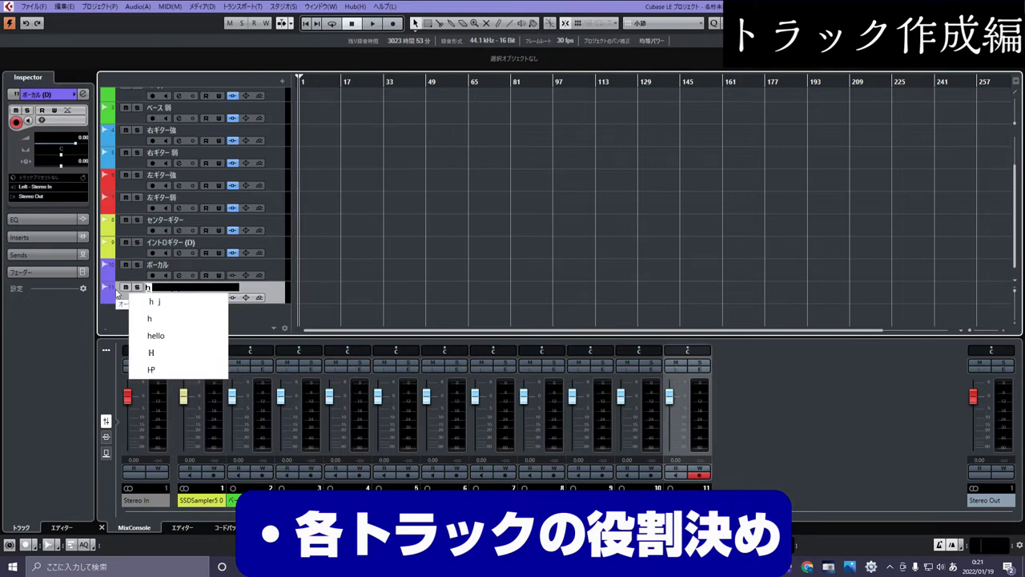
pyautogui.press('Return')
pyautogui.press('Return')
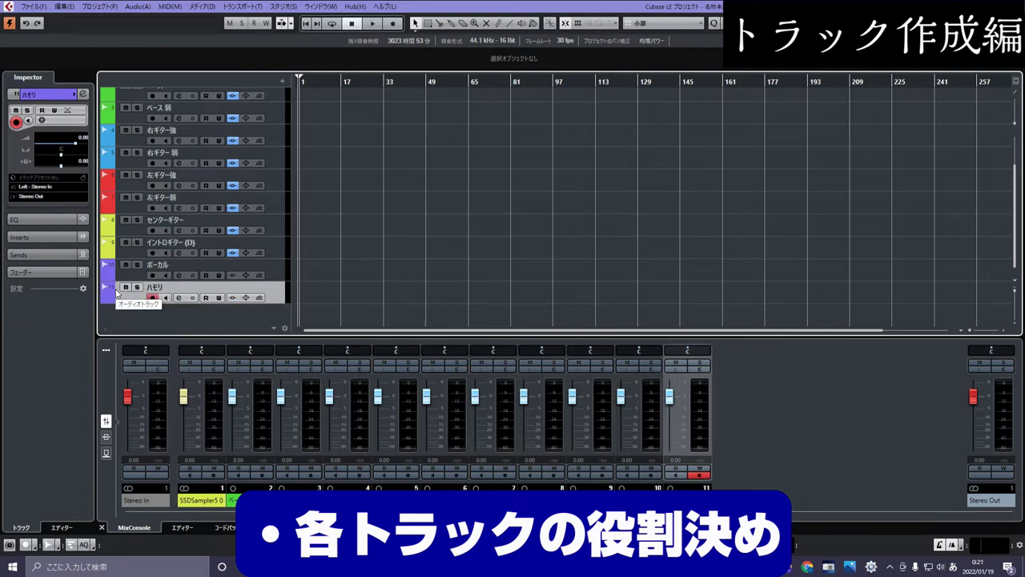
# Step: Duplicate the ボーカル track and rename the original as ボーカル弱
pyautogui.rightClick(172, 263)
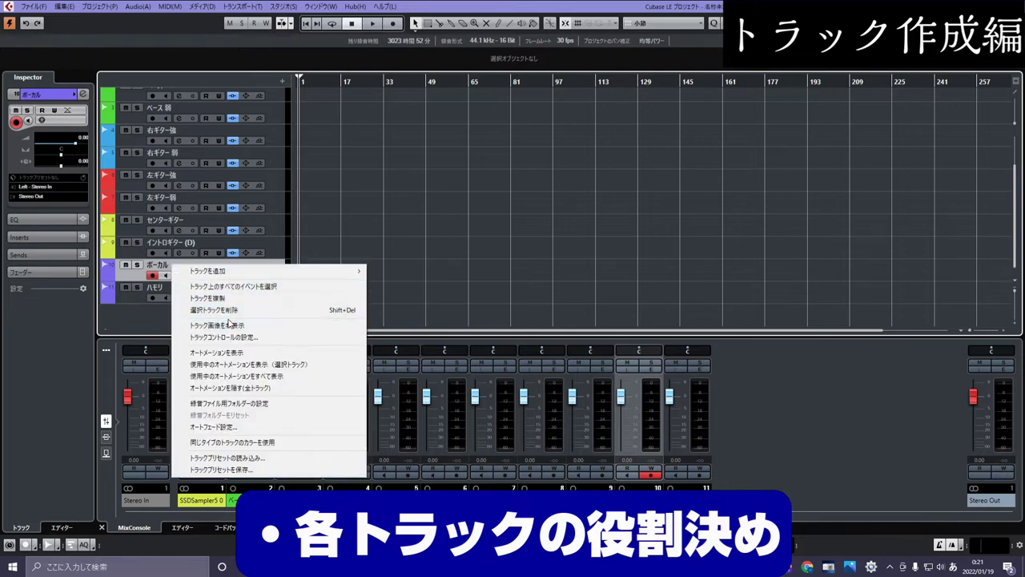
pyautogui.click(230, 298)
pyautogui.doubleClick(186, 265)
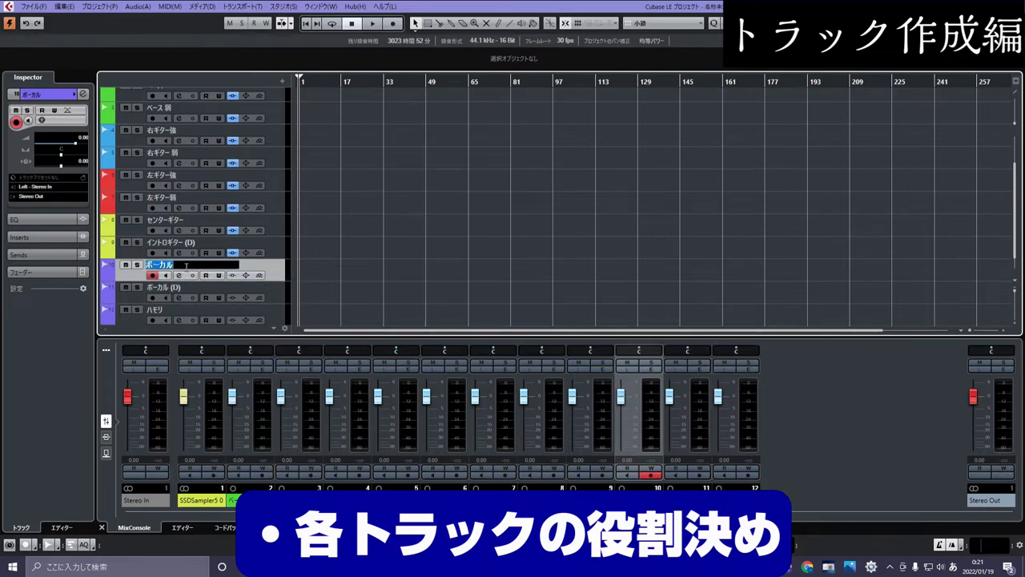
pyautogui.write('弱')
pyautogui.press('Return')
pyautogui.press('Return')
# Step: Rename the new ボーカル (D) duplicate as ボーカル 強
pyautogui.click(212, 283)
pyautogui.doubleClick(209, 286)
pyautogui.press('BackSpace')
pyautogui.press('BackSpace')
pyautogui.write('今日')
pyautogui.press('space')
pyautogui.press('space')
pyautogui.press('Return')
pyautogui.press('Return')
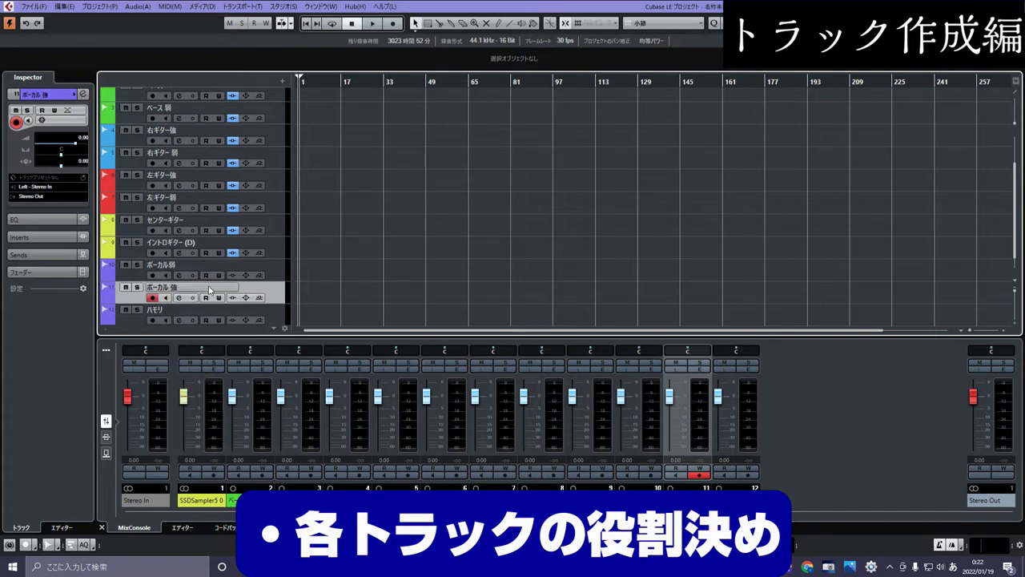
# Step: Close the lower zone with the MixConsole and select the SSDSampler5 01 track in the full track list
pyautogui.scroll(3, 209, 288)
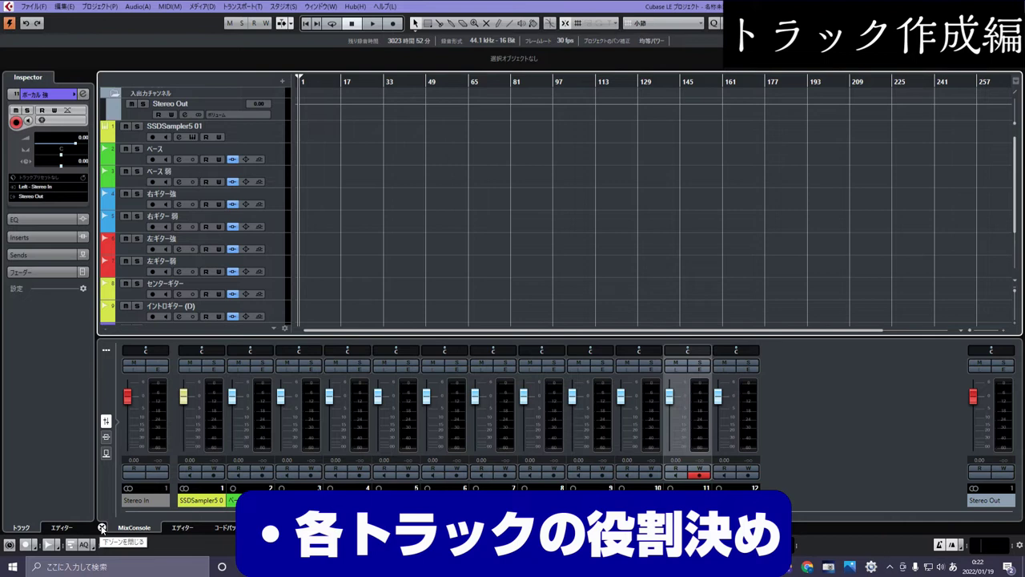
pyautogui.click(102, 528)
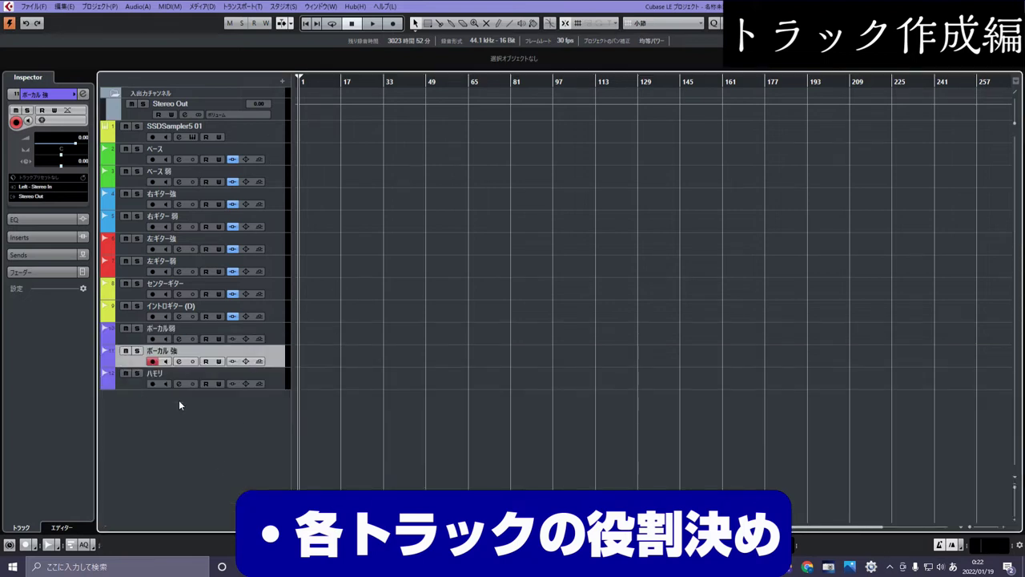
pyautogui.click(277, 156)
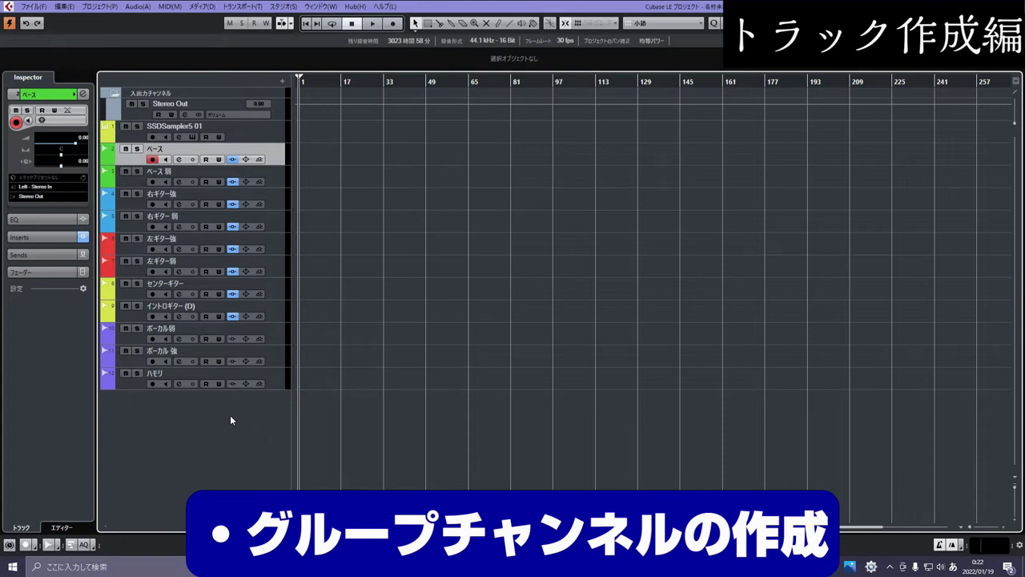
pyautogui.press('Up')
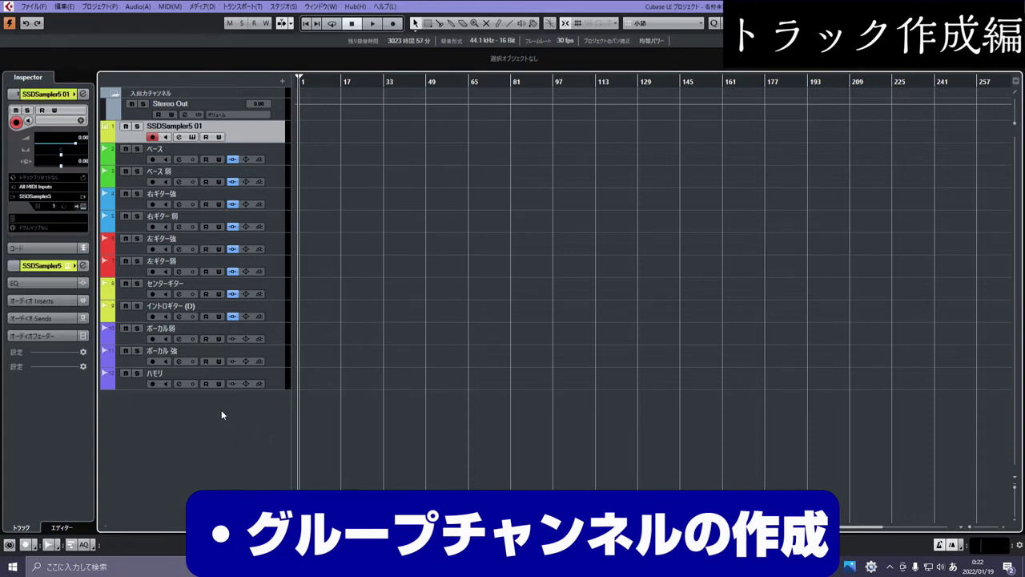
# Step: Add six stereo group channels and move their folder above the SSDSampler5 01 track
pyautogui.rightClick(221, 411)
pyautogui.click(360, 313)
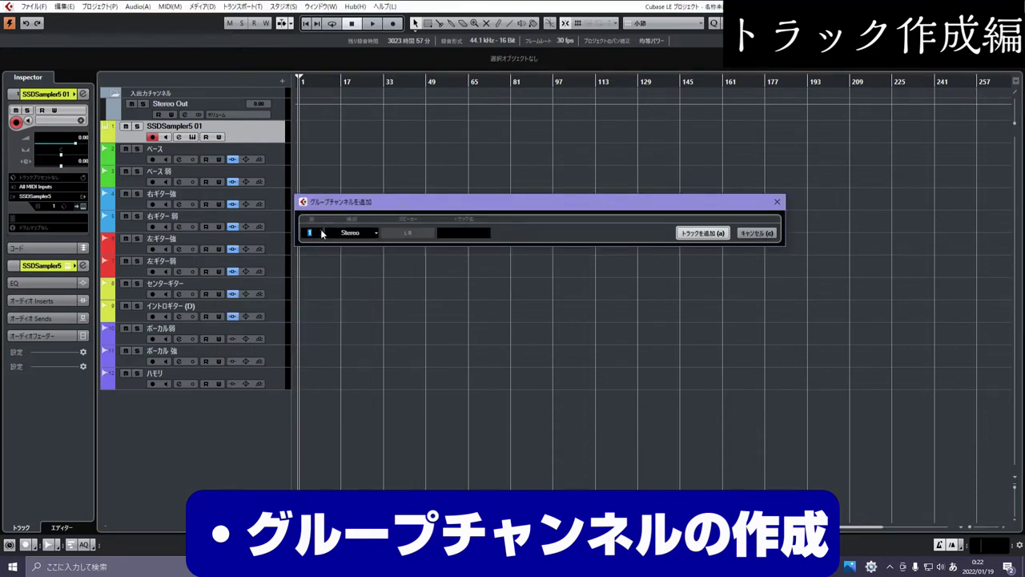
pyautogui.write('2')
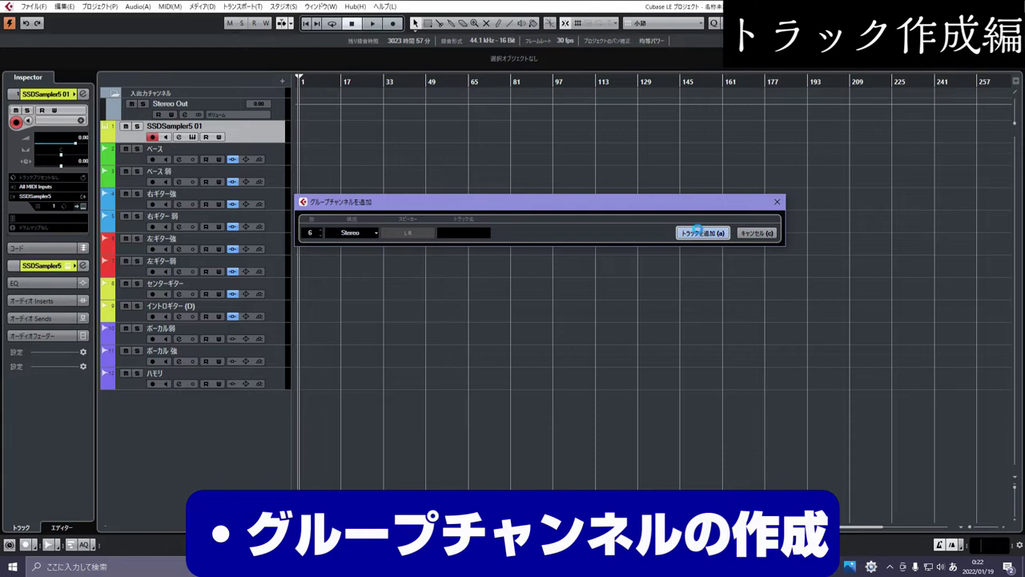
pyautogui.click(703, 233)
pyautogui.click(150, 397)
pyautogui.moveTo(151, 397); pyautogui.dragTo(165, 124)
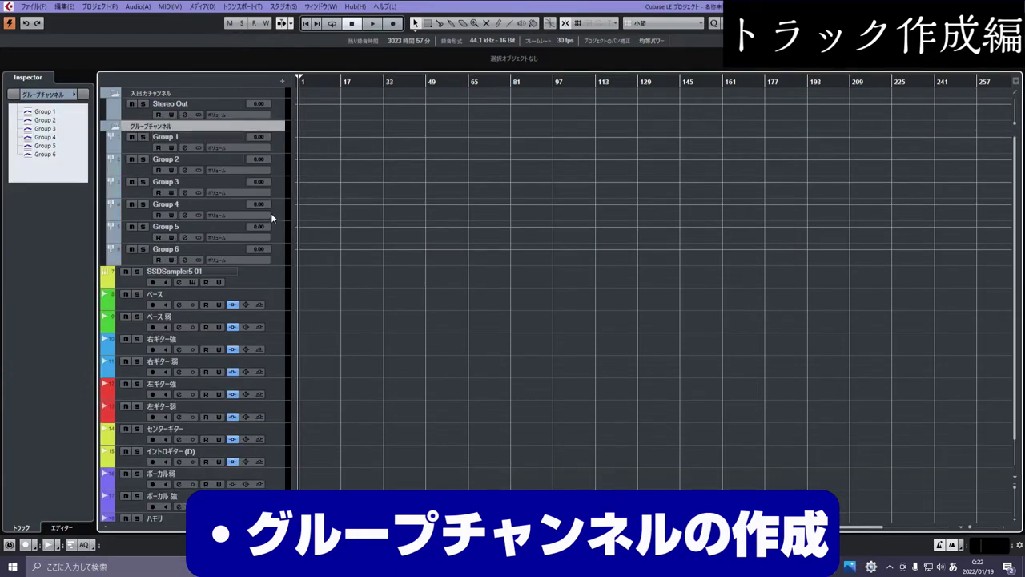
# Step: Rename the Group 1 channel as ベース
pyautogui.doubleClick(207, 138)
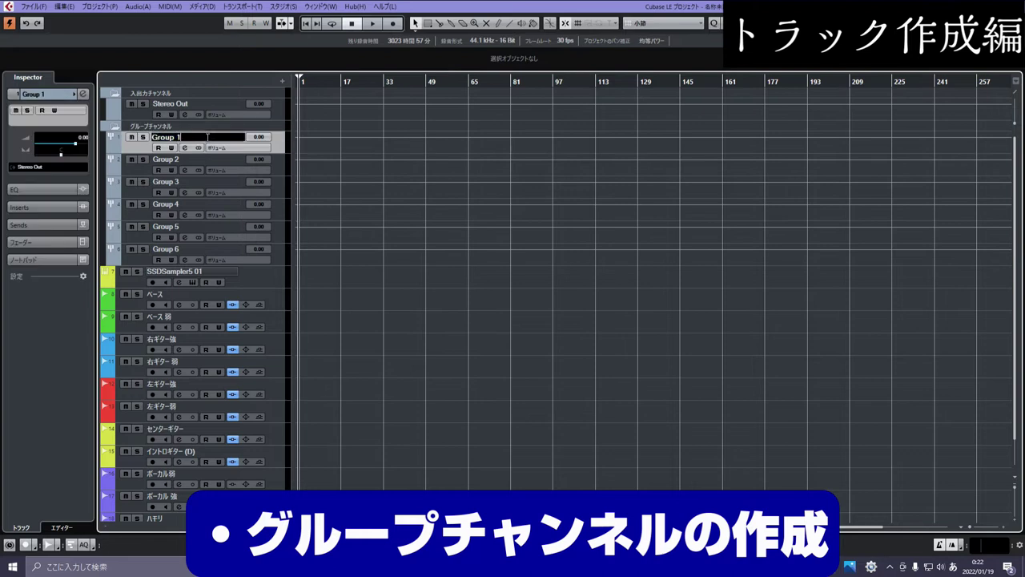
pyautogui.press('BackSpace')
pyautogui.press('BackSpace')
pyautogui.press('BackSpace')
pyautogui.press('BackSpace')
pyautogui.press('BackSpace')
pyautogui.write('ベース')
pyautogui.press('space')
pyautogui.press('Return')
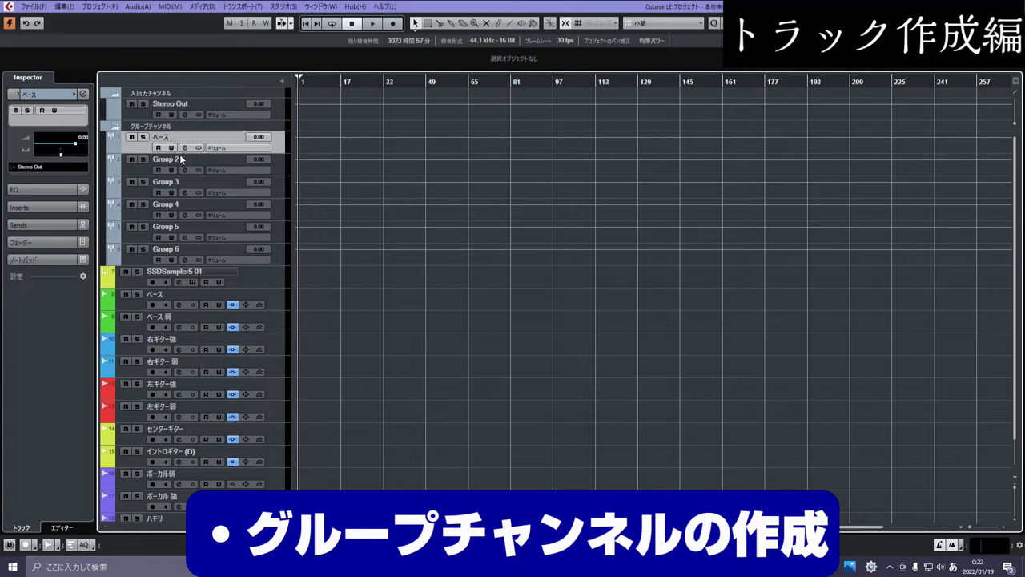
# Step: Rename the Group 2 channel as ギター強
pyautogui.doubleClick(180, 159)
pyautogui.press('BackSpace')
pyautogui.write('ギター強')
pyautogui.press('space')
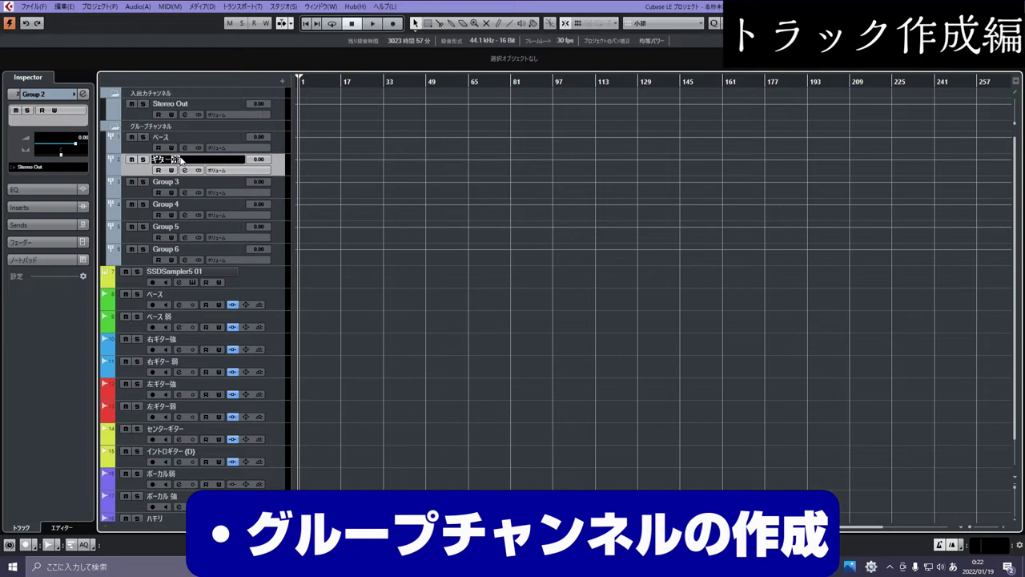
pyautogui.press('Return')
pyautogui.press('Return')
# Step: Rename the Group 3 channel as ギター弱
pyautogui.doubleClick(176, 181)
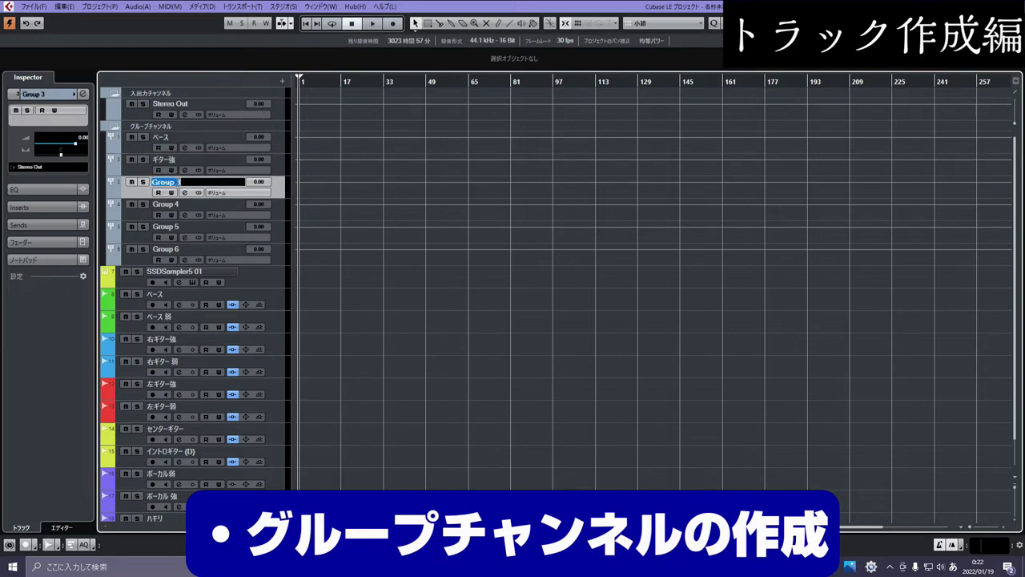
pyautogui.write('ギター')
pyautogui.press('space')
pyautogui.write('弱')
pyautogui.press('Return')
pyautogui.press('Return')
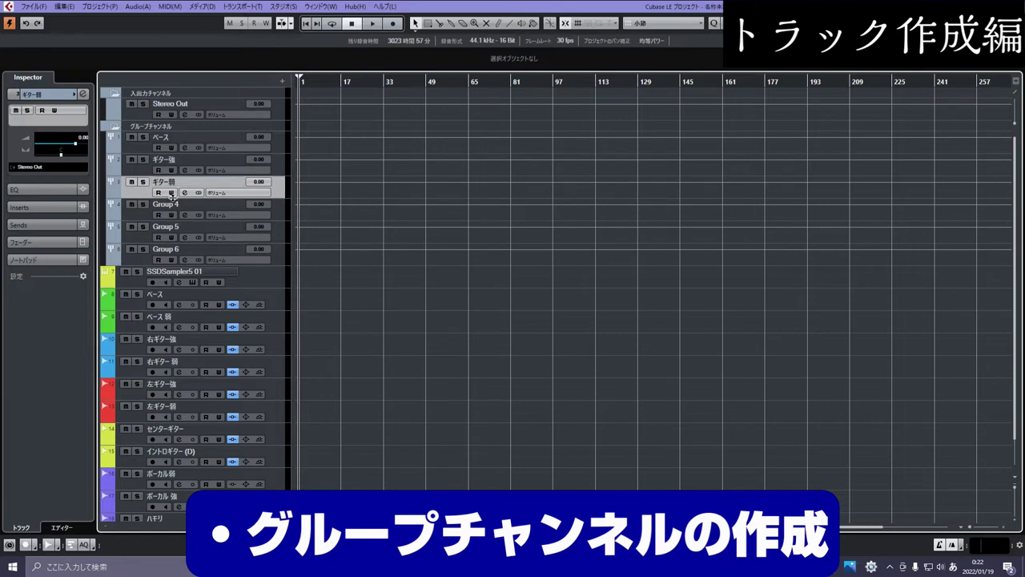
# Step: Rename the Group 4 channel as センターギター
pyautogui.doubleClick(170, 204)
pyautogui.write('センターギター')
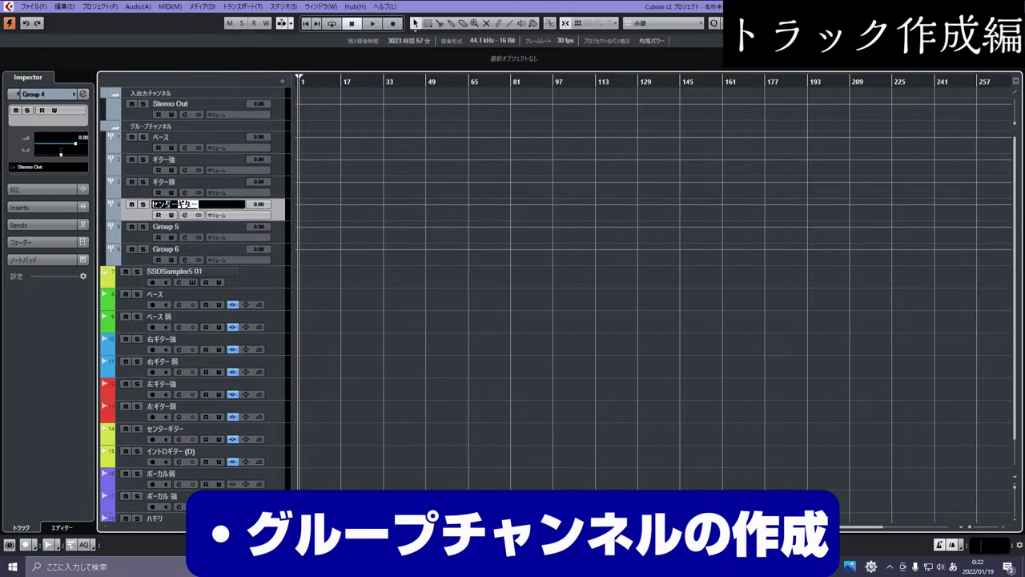
pyautogui.press('Return')
pyautogui.press('Tab')
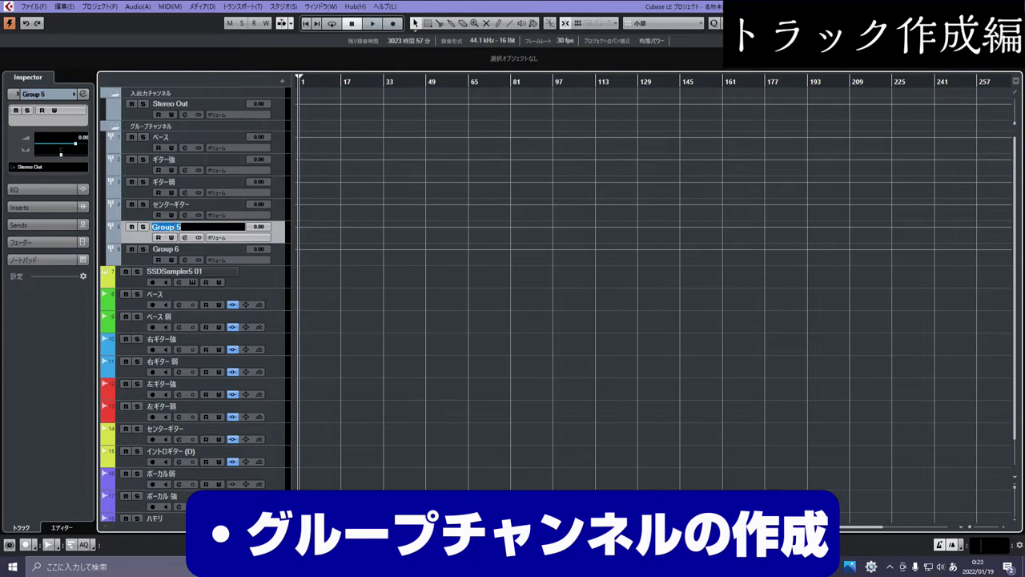
# Step: Rename the Group 5 channel as ボーカル
pyautogui.write('ボーカル')
pyautogui.press('Return')
pyautogui.press('Tab')
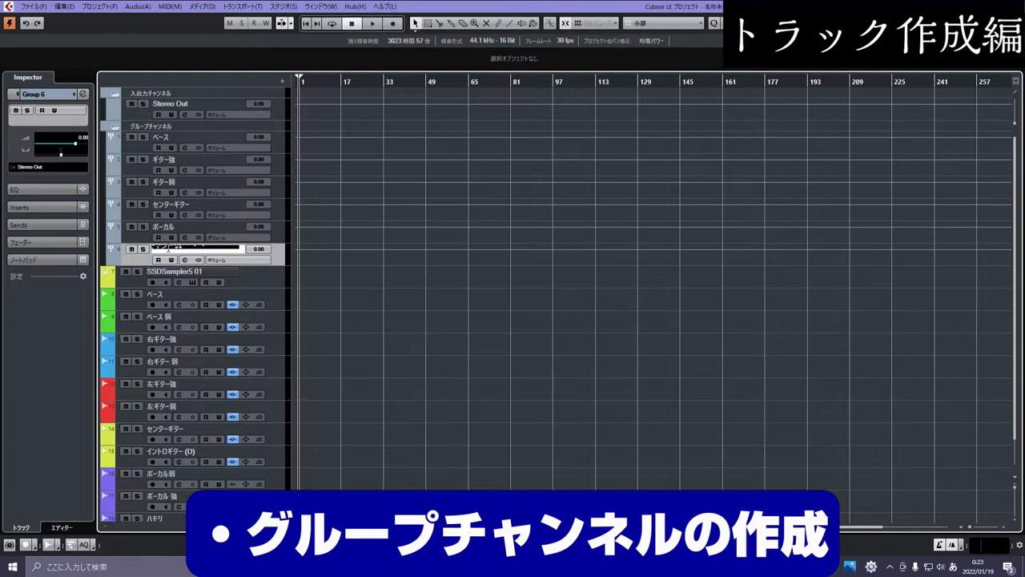
# Step: Rename the Group 6 channel as ドラム and move it above ベース, to the first place among the group channels
pyautogui.write('dドラム')
pyautogui.press('Return')
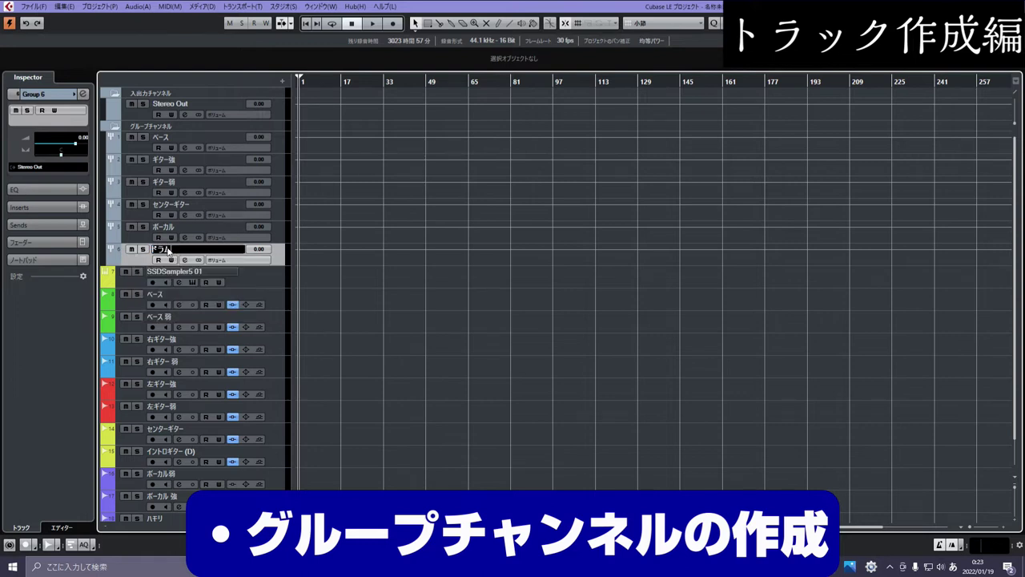
pyautogui.press('Return')
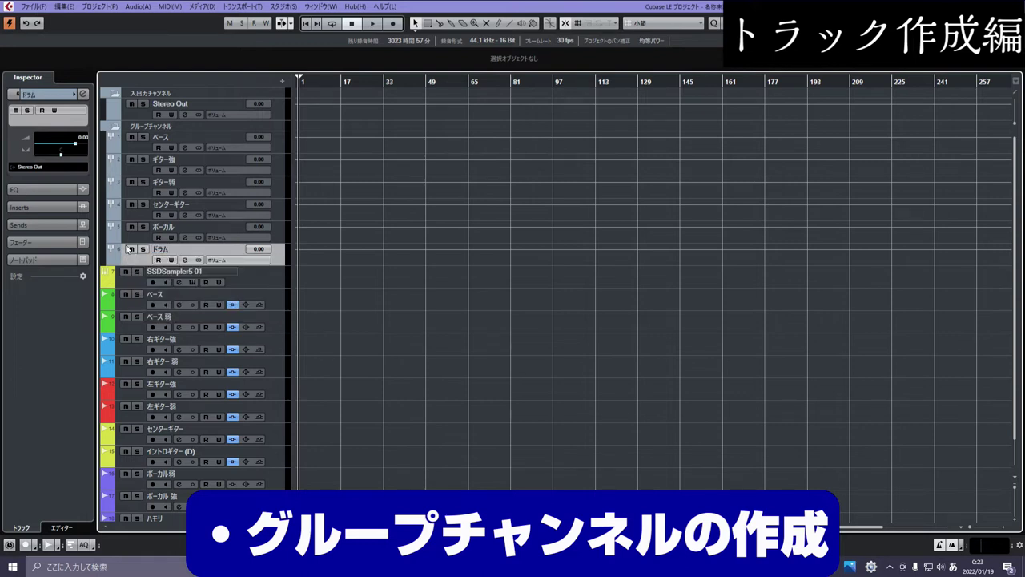
pyautogui.moveTo(179, 250); pyautogui.dragTo(188, 147)
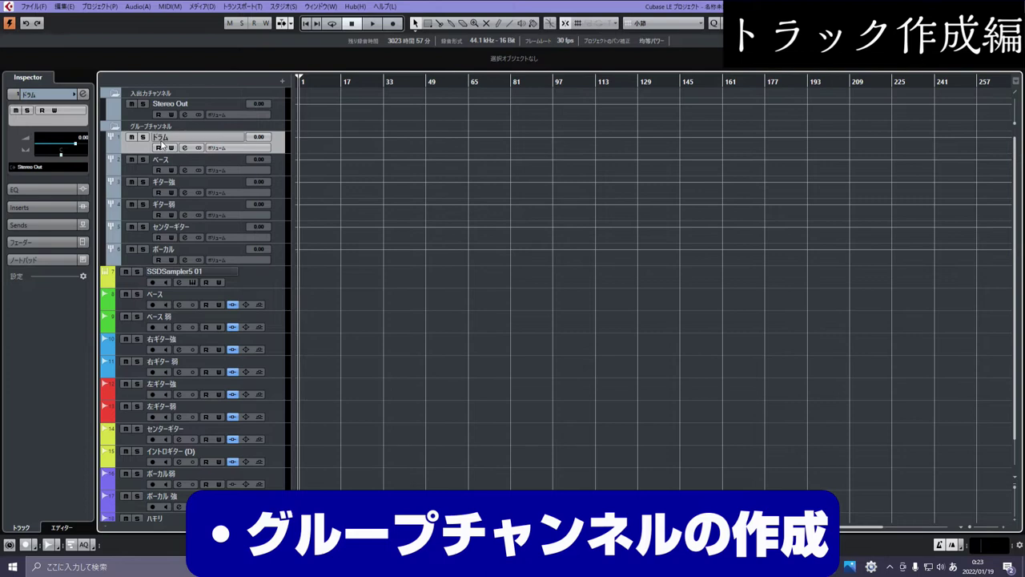
# Step: Color the ドラム group channel yellow and the ベース group channel green
pyautogui.click(75, 94)
pyautogui.click(140, 95)
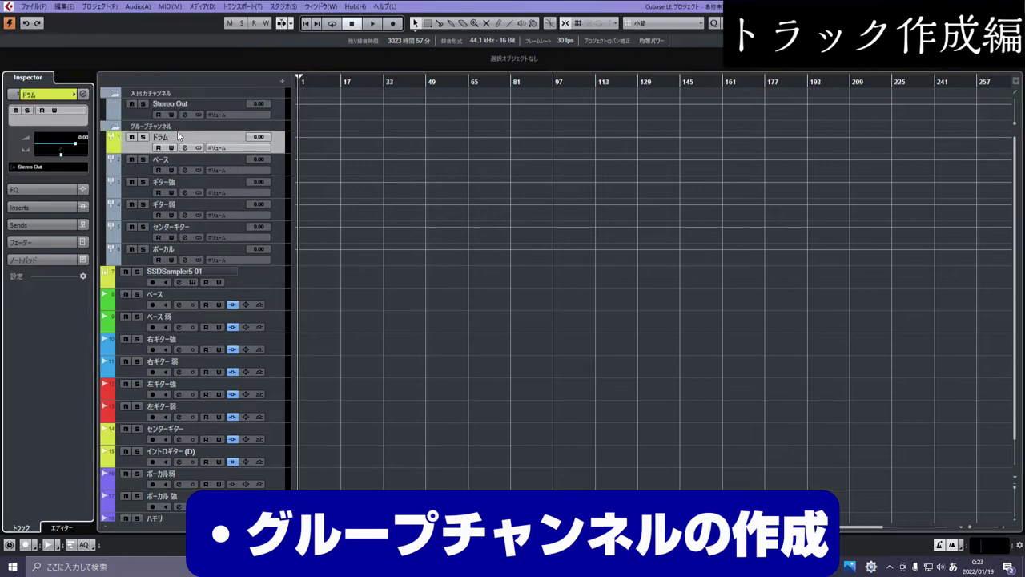
pyautogui.click(208, 159)
pyautogui.click(76, 94)
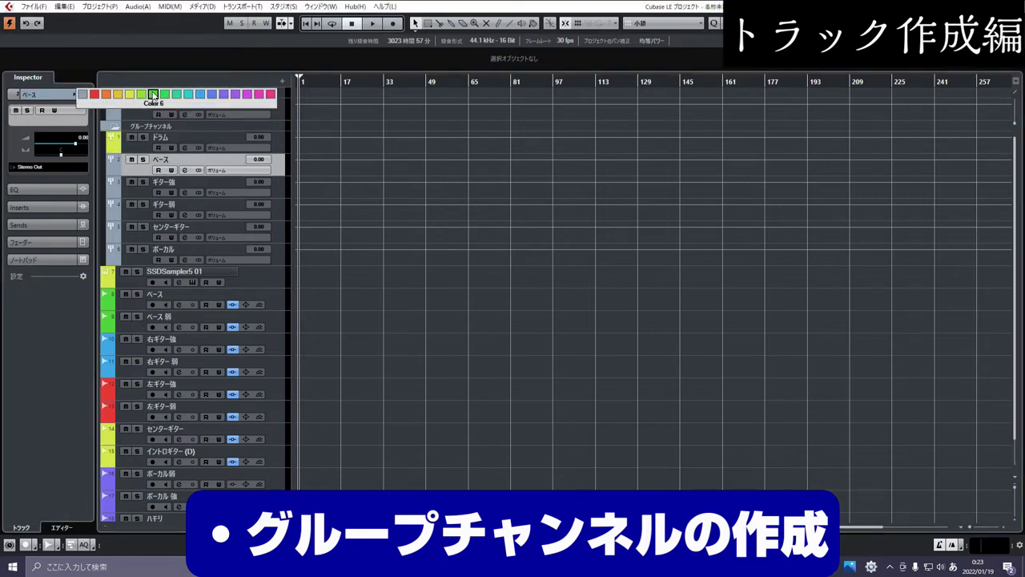
pyautogui.click(141, 95)
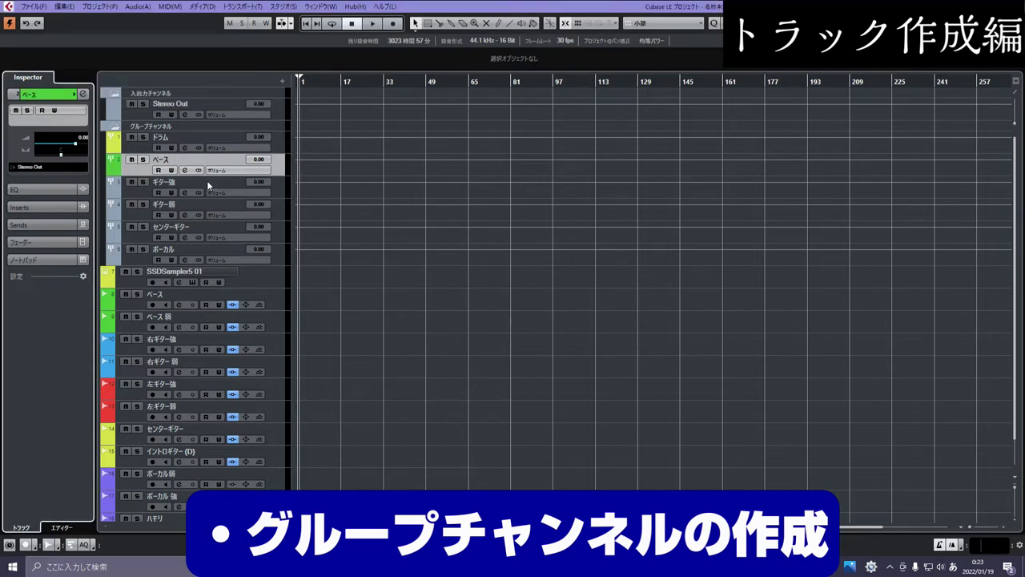
# Step: Color the ギター強 group channel light blue
pyautogui.click(206, 180)
pyautogui.click(76, 94)
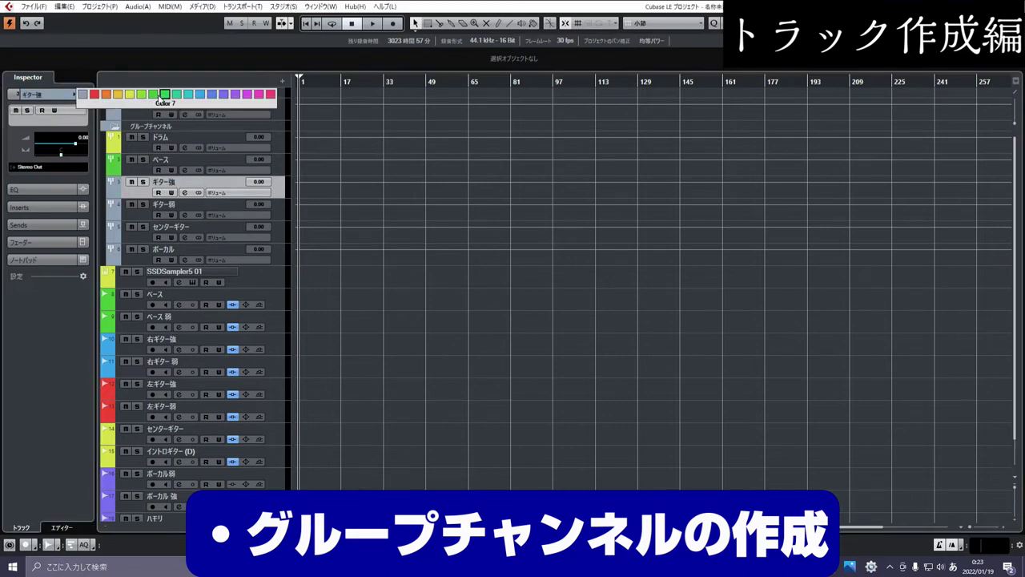
pyautogui.click(200, 94)
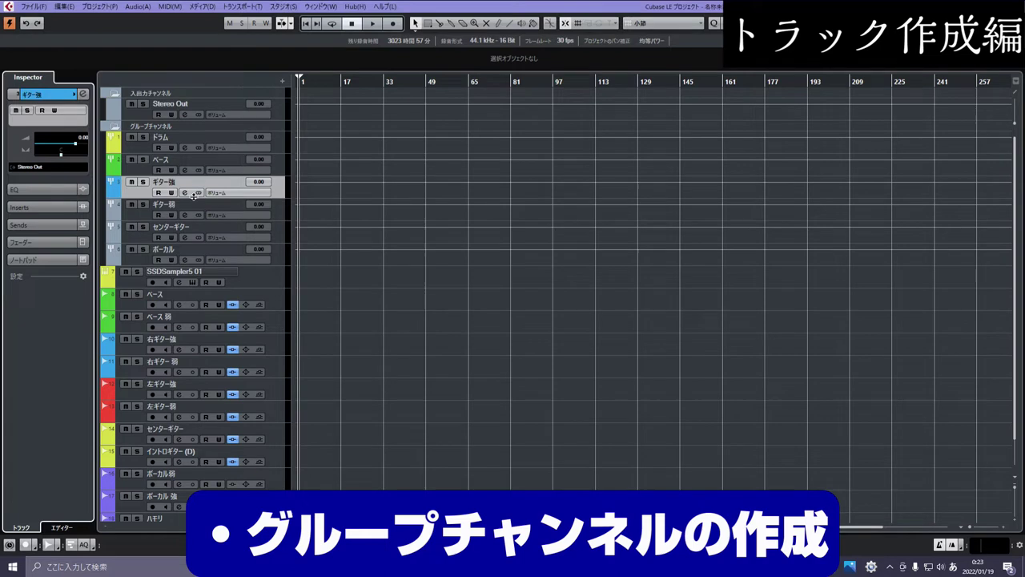
# Step: Move the ギター弱 group channel above ギター強 and color it orange
pyautogui.moveTo(184, 205); pyautogui.dragTo(191, 176)
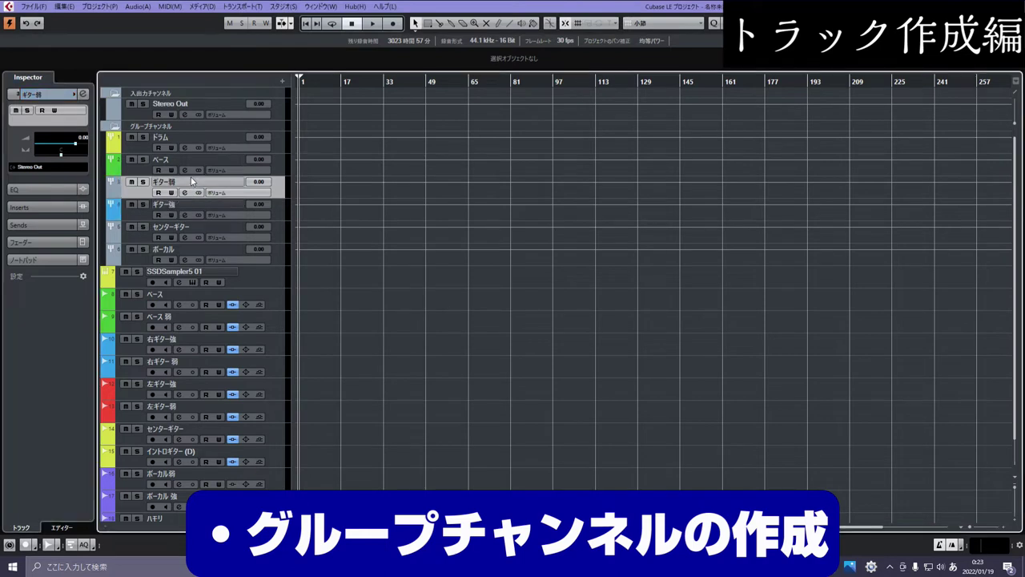
pyautogui.click(77, 94)
pyautogui.click(107, 95)
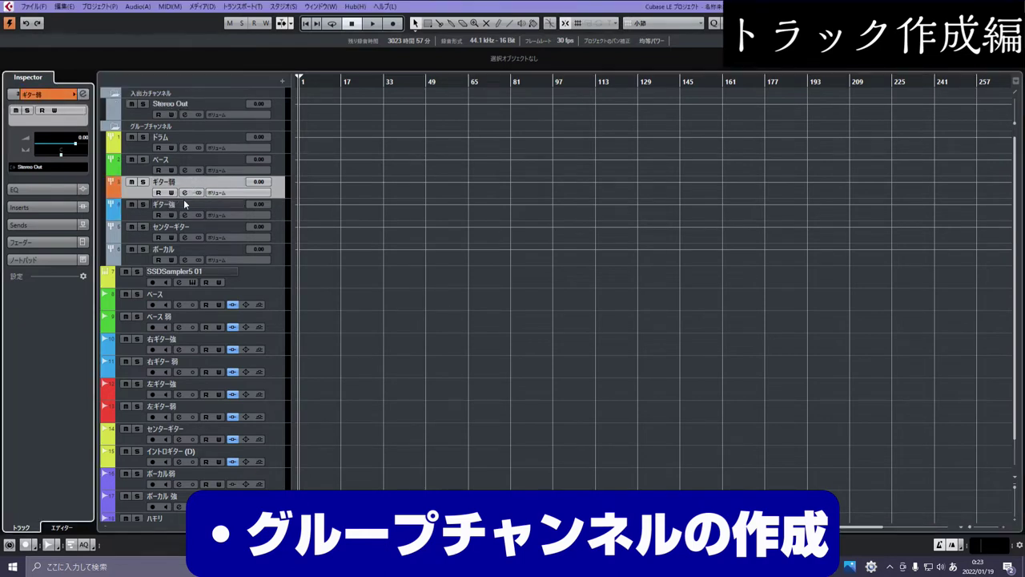
# Step: Color the センターギター group channel yellow
pyautogui.click(227, 239)
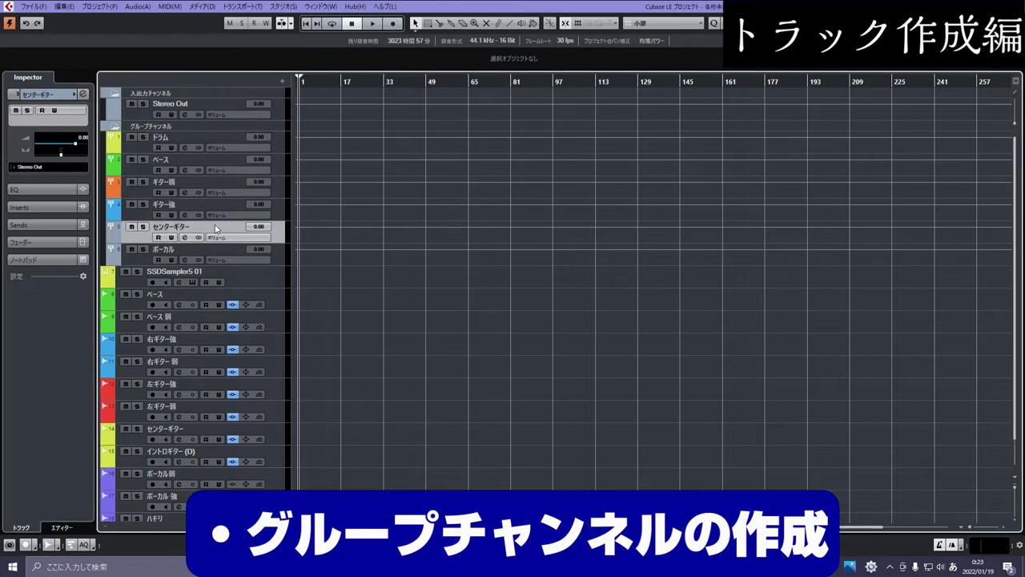
pyautogui.click(76, 94)
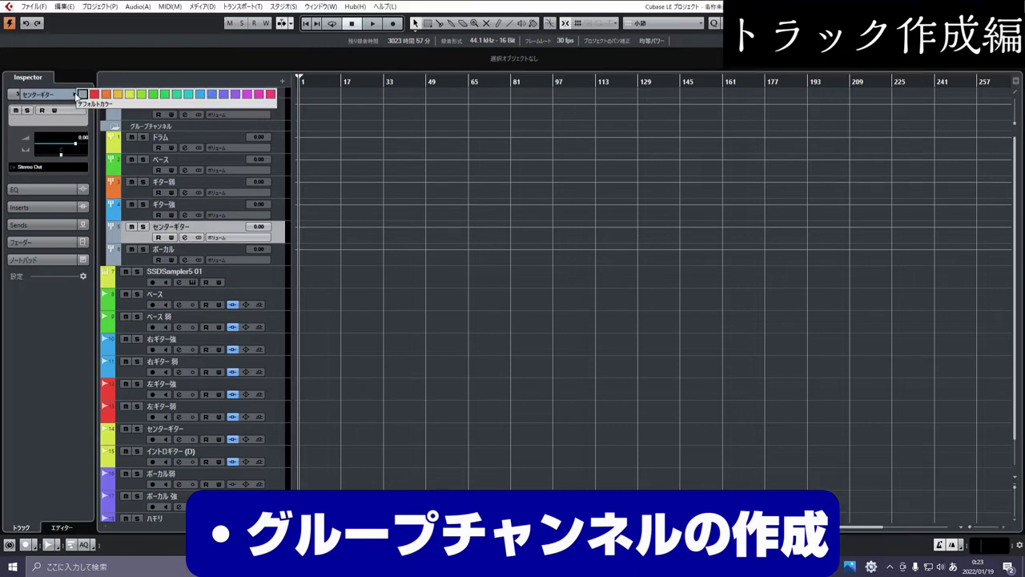
pyautogui.click(141, 94)
# Step: Color the ボーカル group channel purple to match the vocal tracks
pyautogui.click(201, 250)
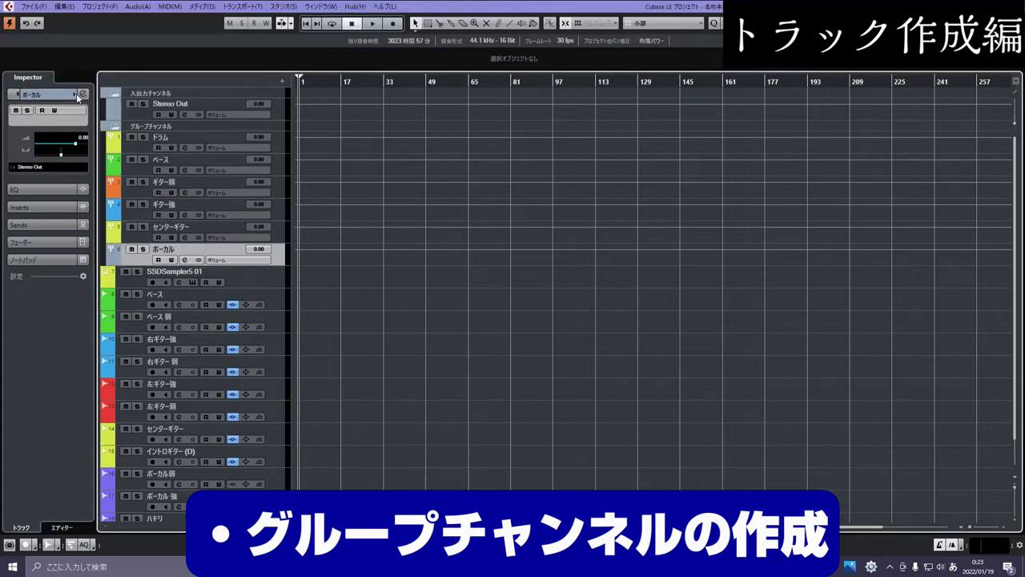
pyautogui.click(76, 95)
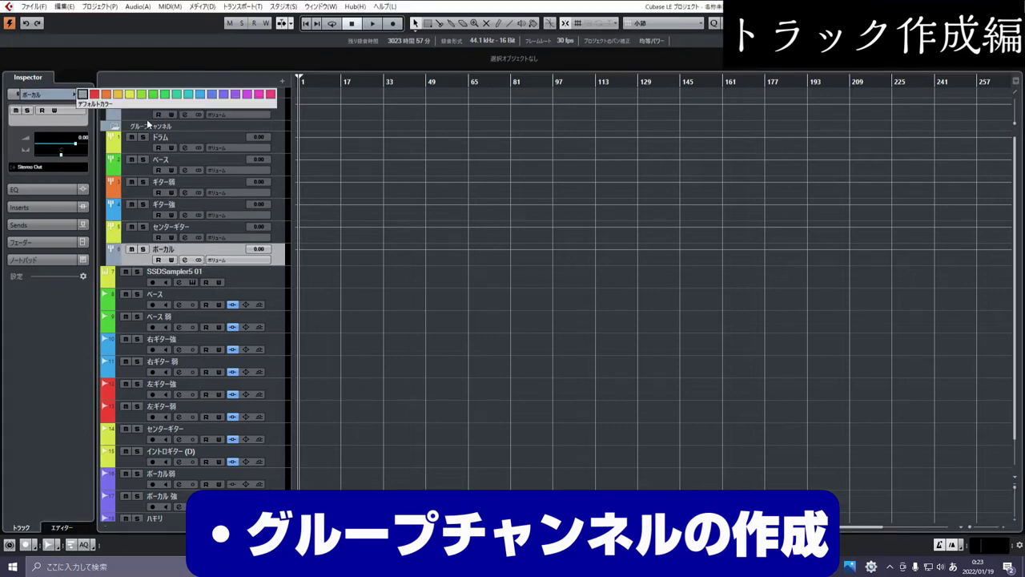
pyautogui.click(202, 96)
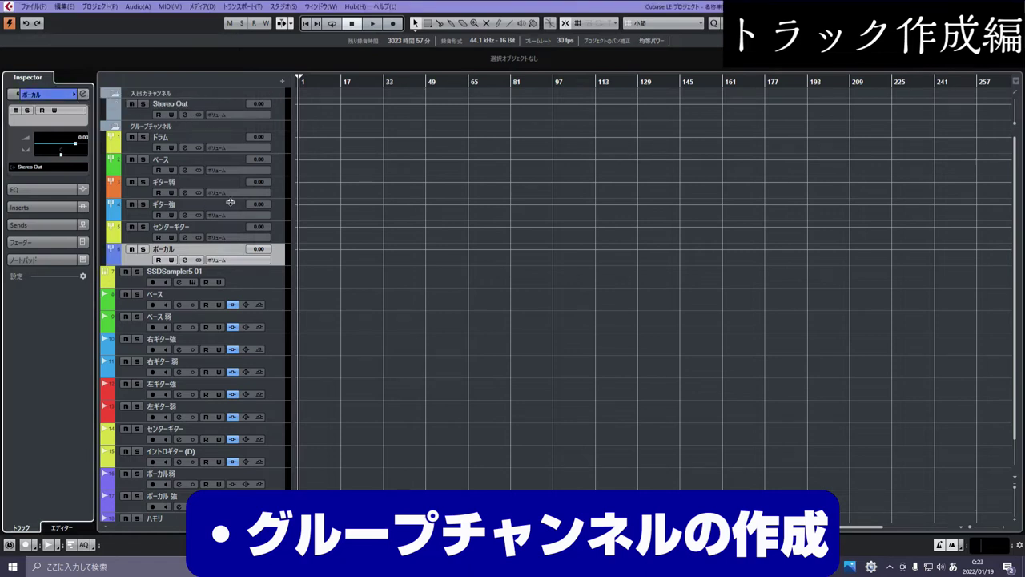
pyautogui.click(76, 95)
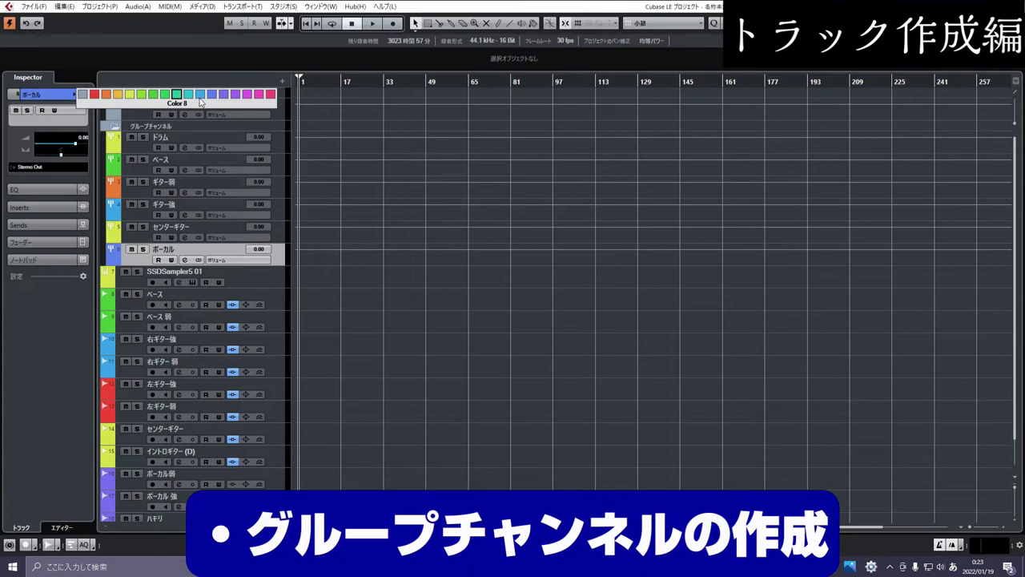
pyautogui.click(230, 96)
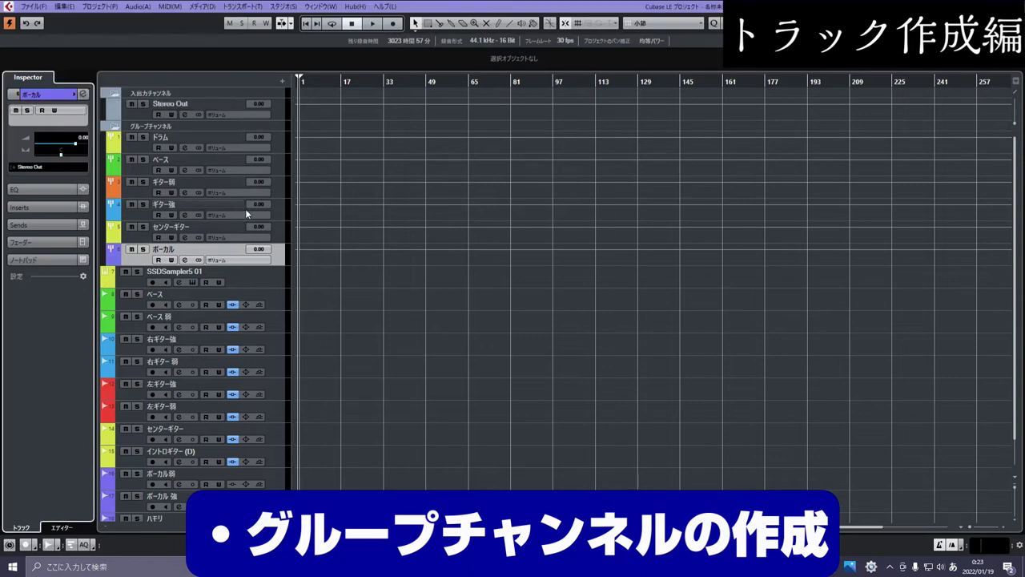
pyautogui.scroll(-1, 255, 267)
pyautogui.scroll(1, 278, 232)
pyautogui.click(207, 136)
pyautogui.click(240, 274)
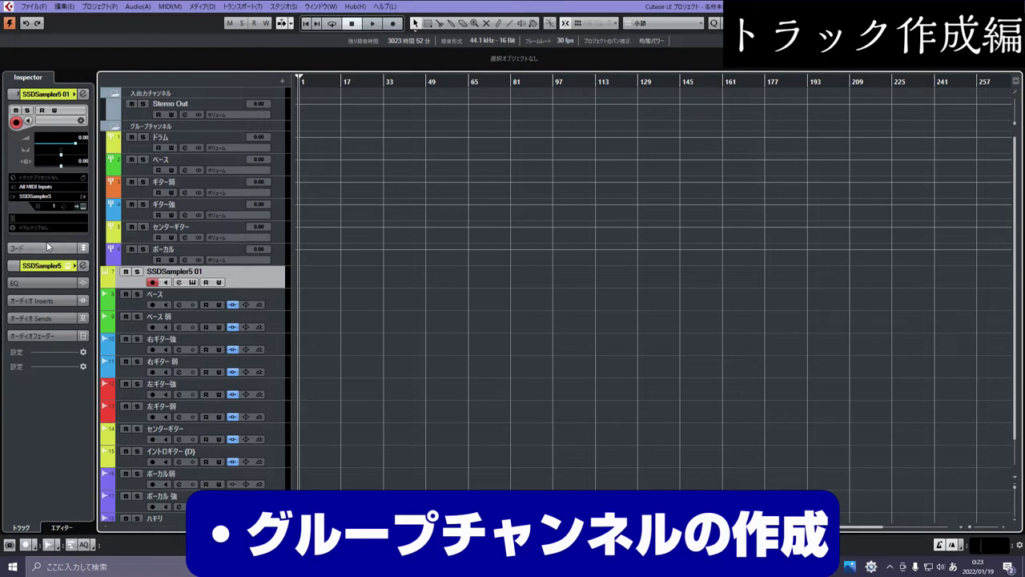
# Step: Route the output of the ベース audio track to the ベース group channel
pyautogui.click(265, 294)
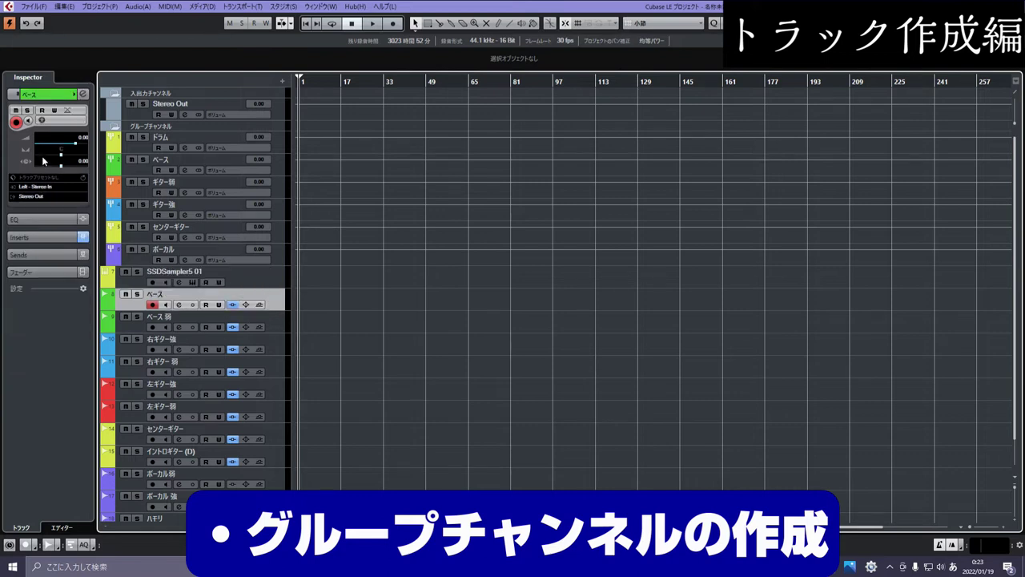
pyautogui.click(45, 187)
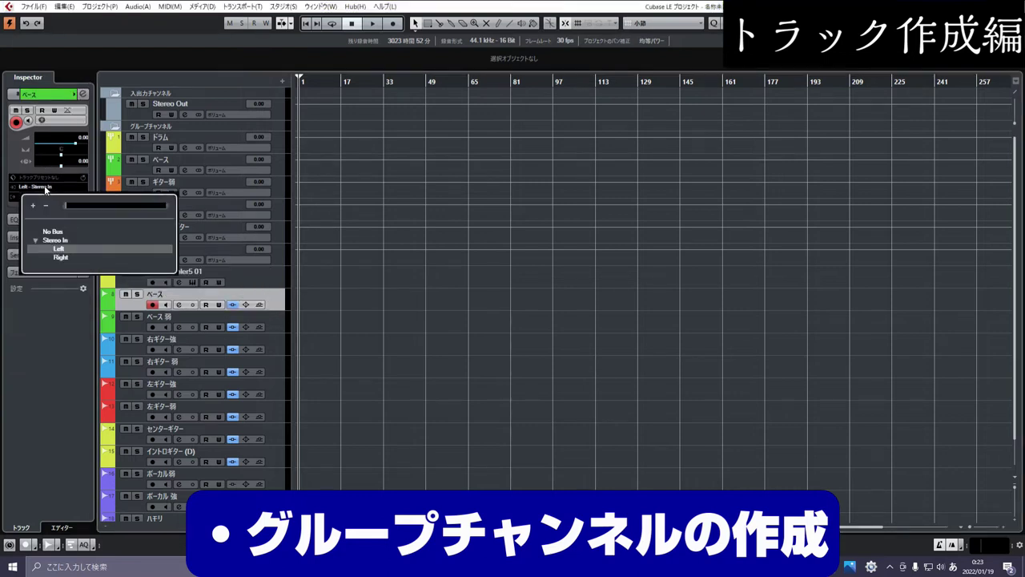
pyautogui.click(57, 314)
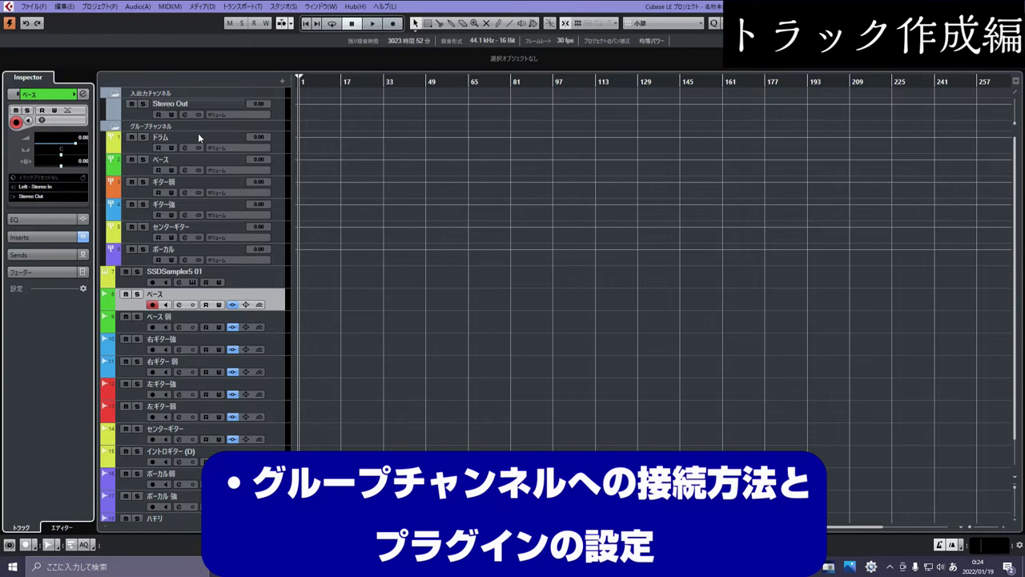
pyautogui.click(32, 196)
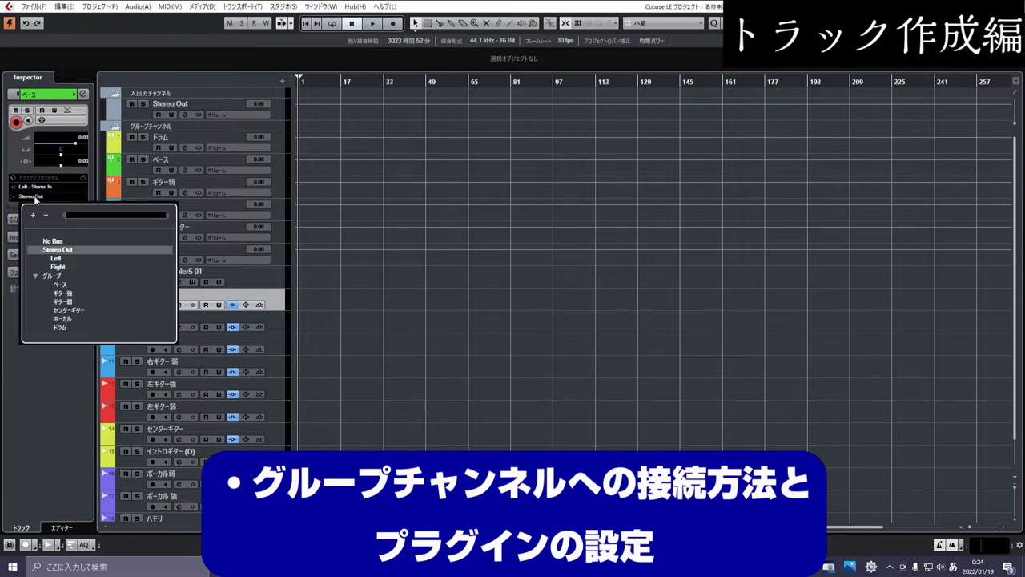
pyautogui.click(59, 284)
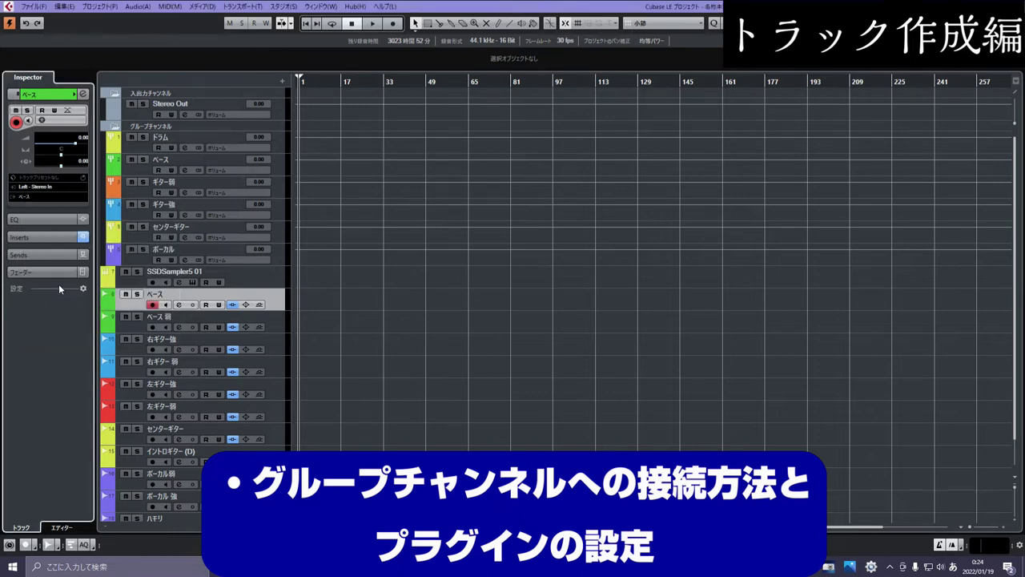
# Step: Route the output of the ベース 弱 audio track to the ベース group channel
pyautogui.click(193, 315)
pyautogui.click(32, 196)
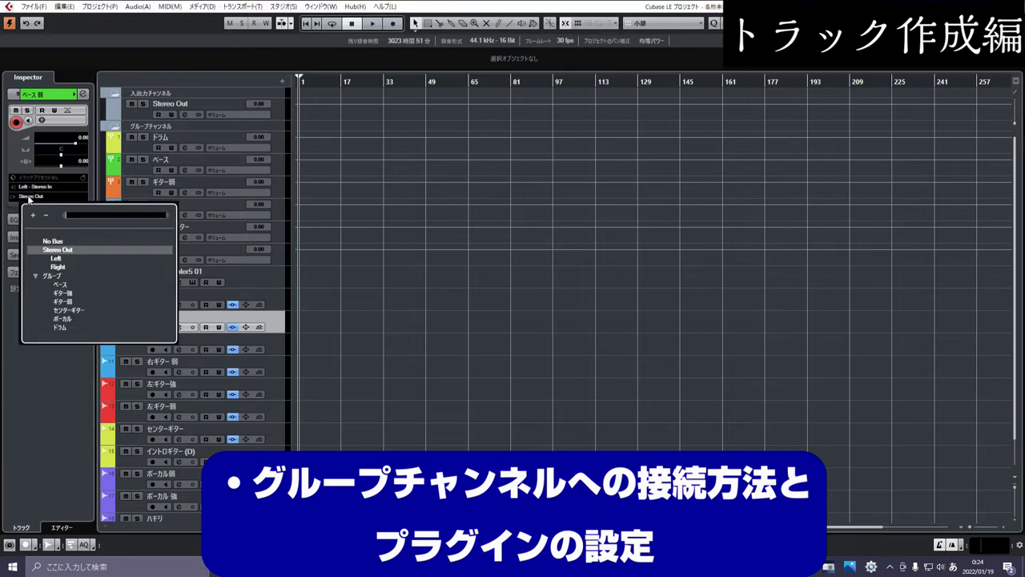
pyautogui.click(60, 284)
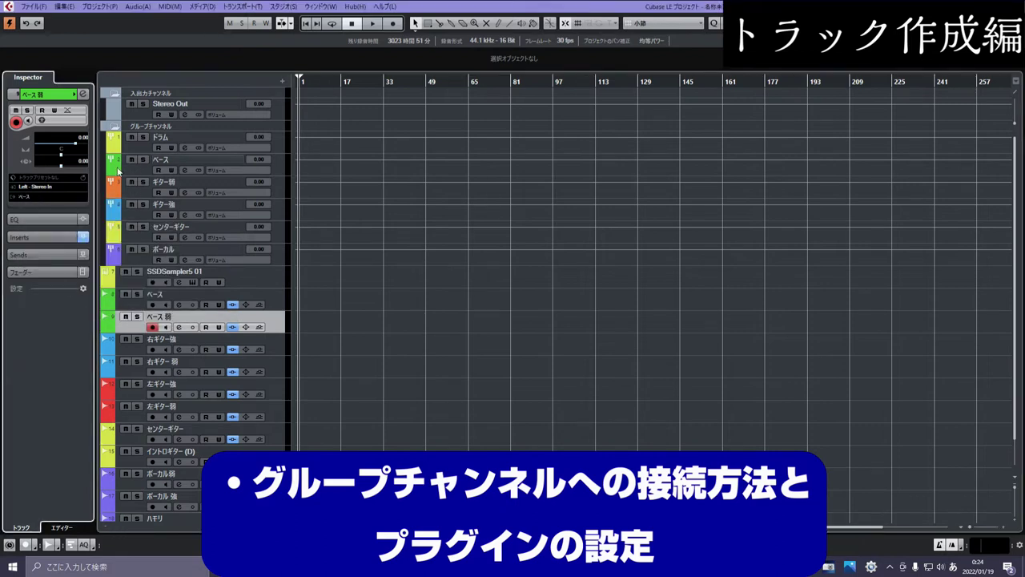
# Step: Add the Neutron 3 Elements plug-in to the first insert slot of the ベース group channel
pyautogui.click(193, 163)
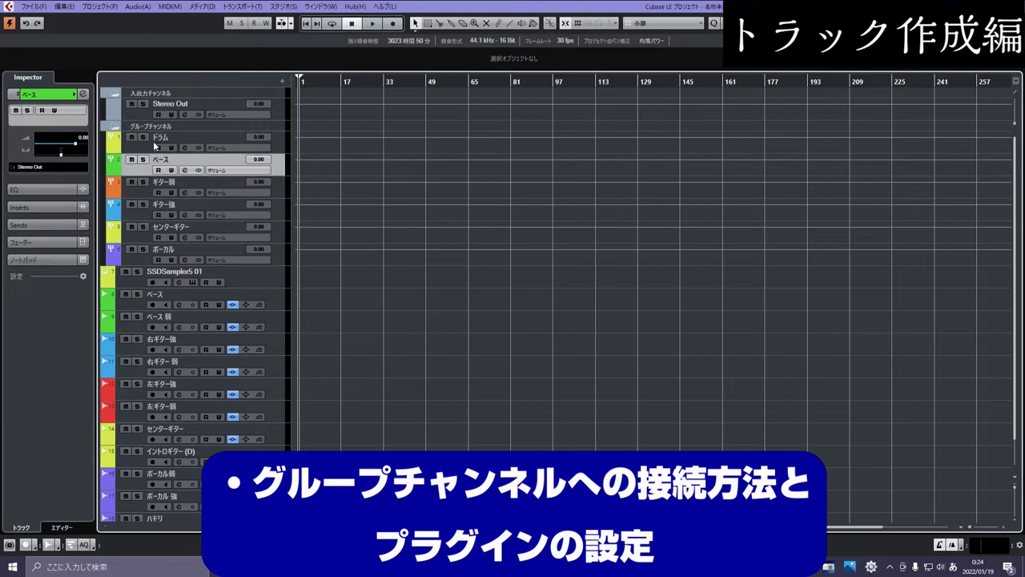
pyautogui.click(83, 94)
pyautogui.click(386, 197)
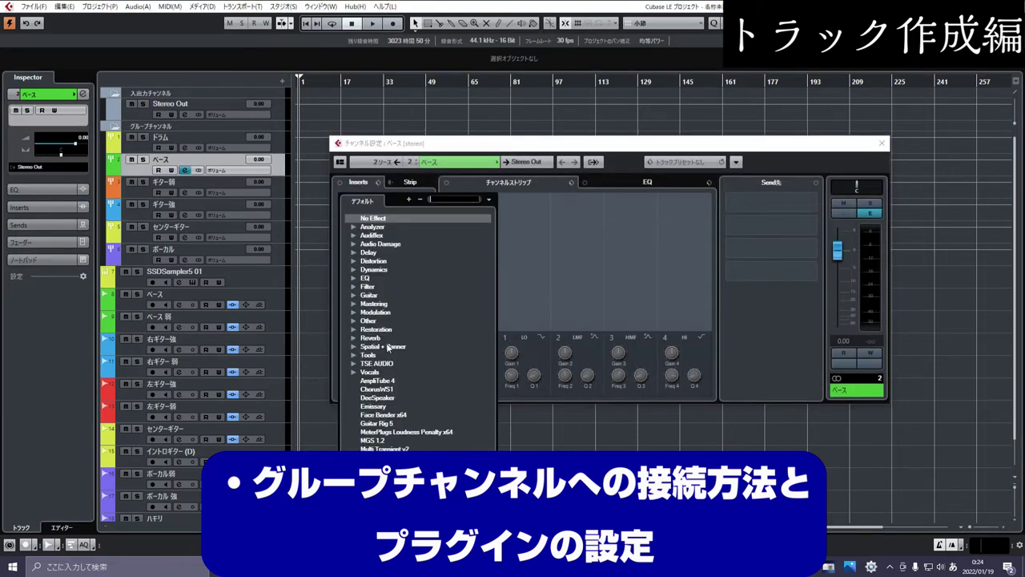
pyautogui.scroll(-2, 389, 398)
pyautogui.scroll(-2, 389, 387)
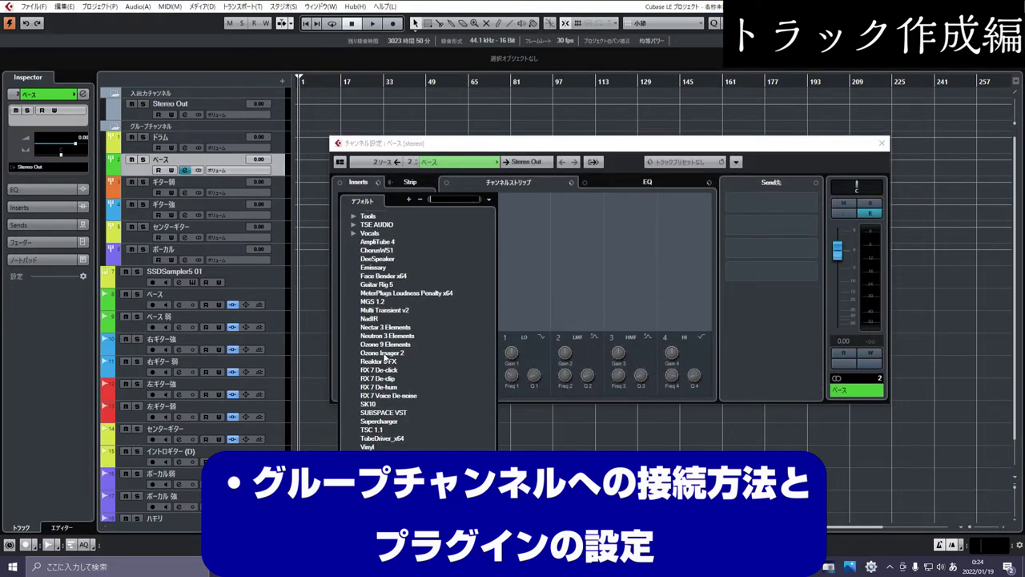
pyautogui.click(374, 336)
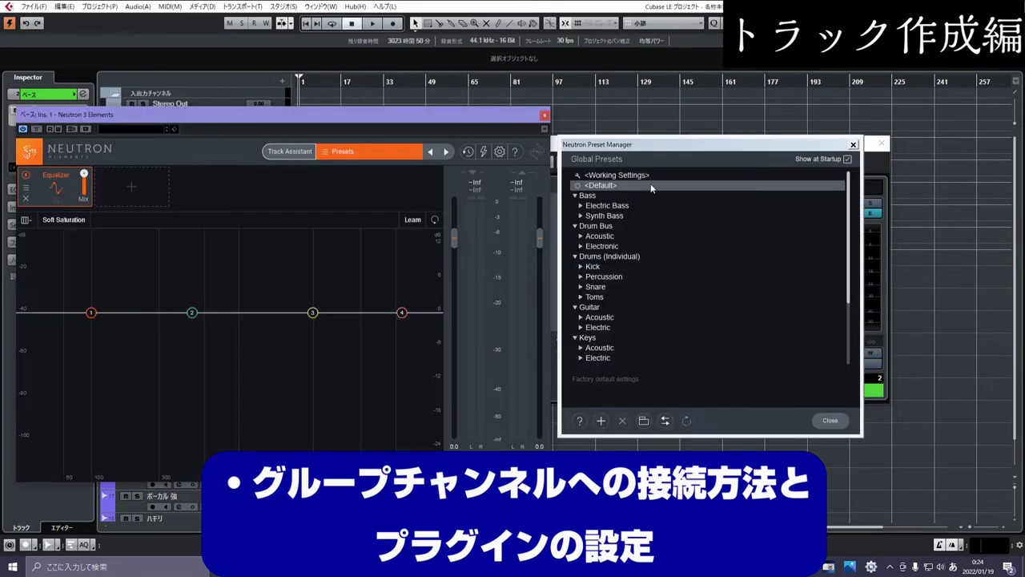
# Step: Load Neutron's Picked Electric Bass preset from the Electric Bass category and close the plug-in and channel settings windows
pyautogui.click(614, 210)
pyautogui.doubleClick(614, 208)
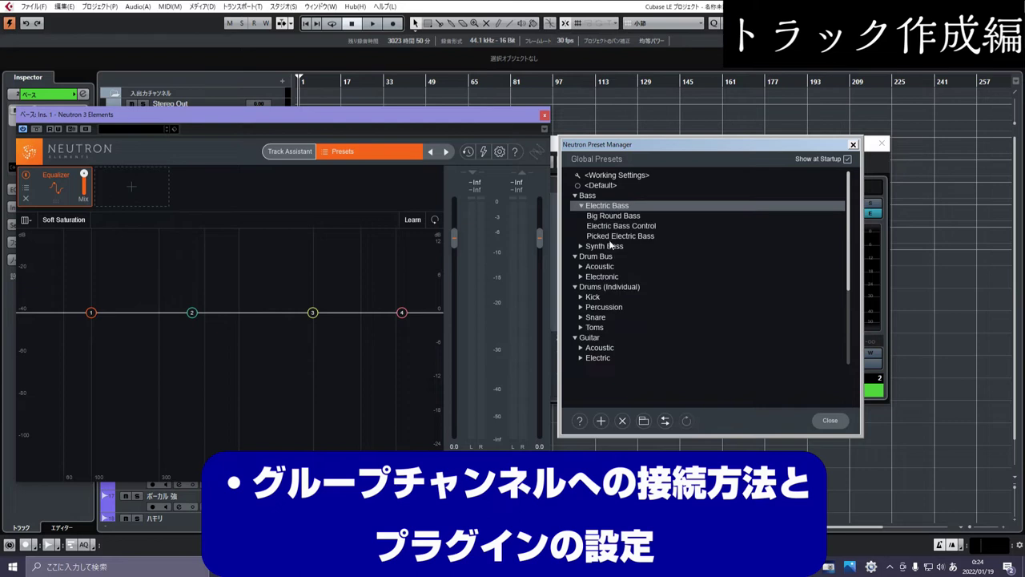
pyautogui.click(619, 237)
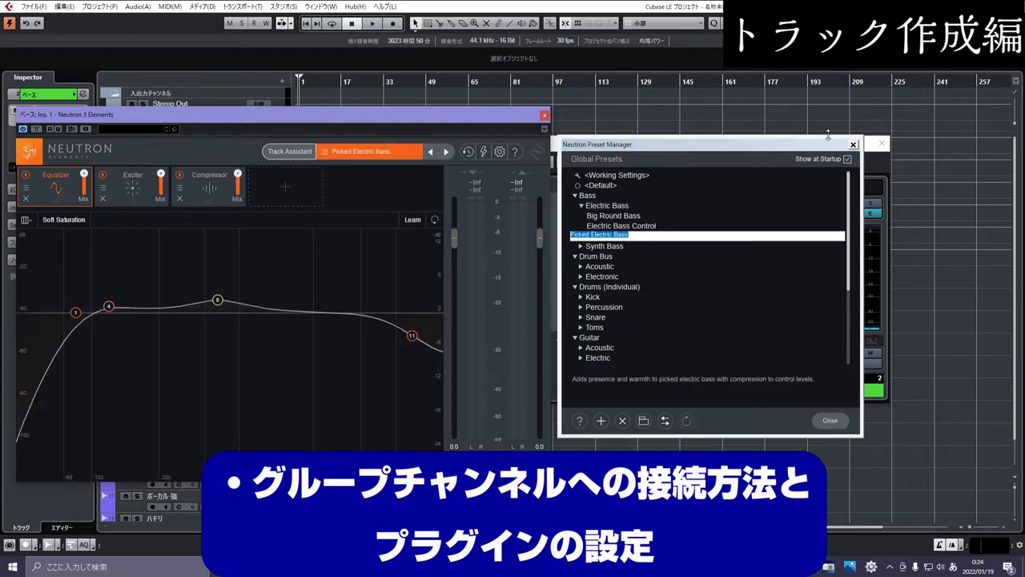
pyautogui.click(852, 144)
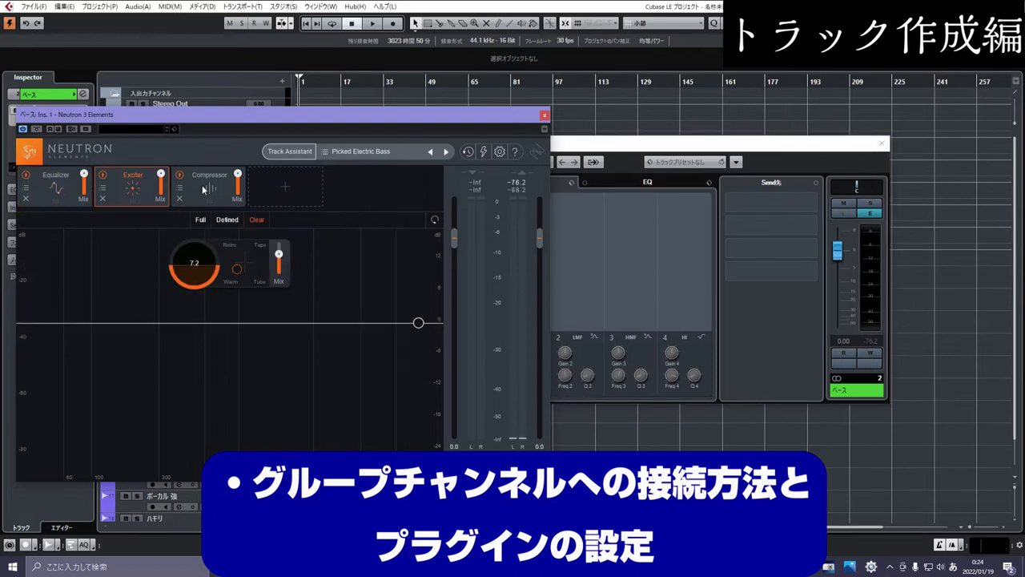
pyautogui.click(544, 114)
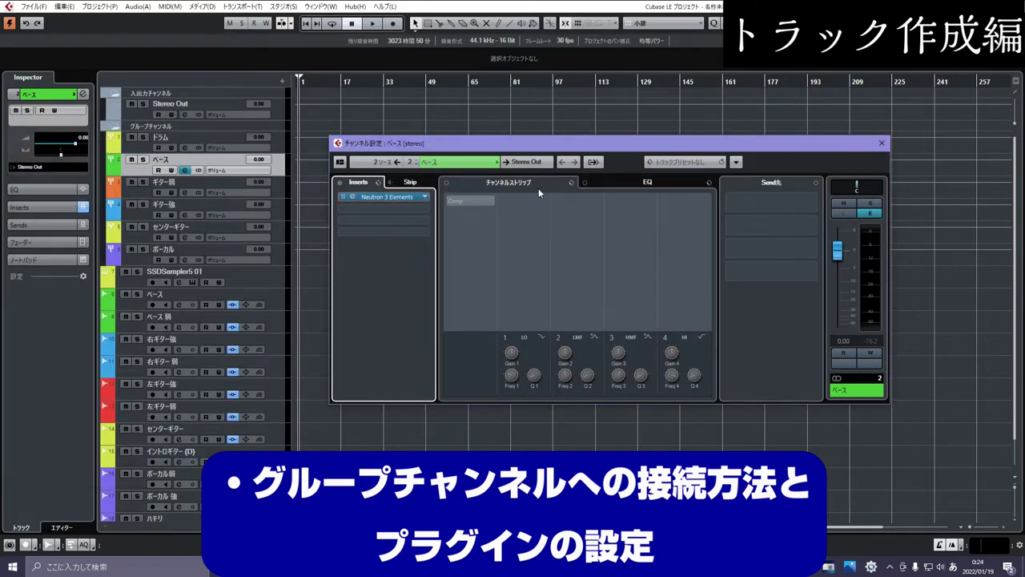
pyautogui.click(185, 170)
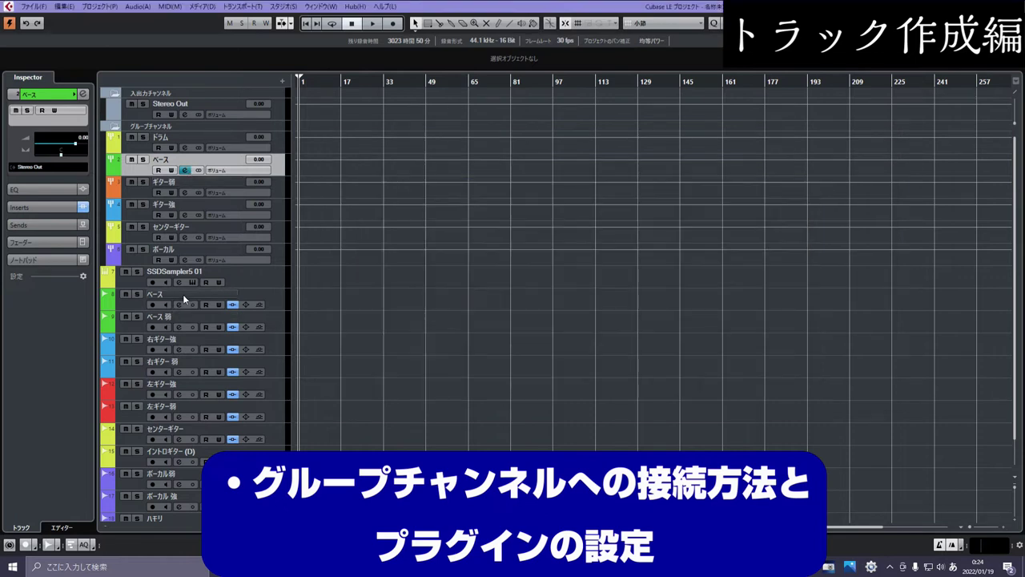
# Step: Review the BOD_x64 bass overdrive insert on the ベース audio track, and close its plug-in and channel settings windows
pyautogui.click(183, 293)
pyautogui.click(179, 304)
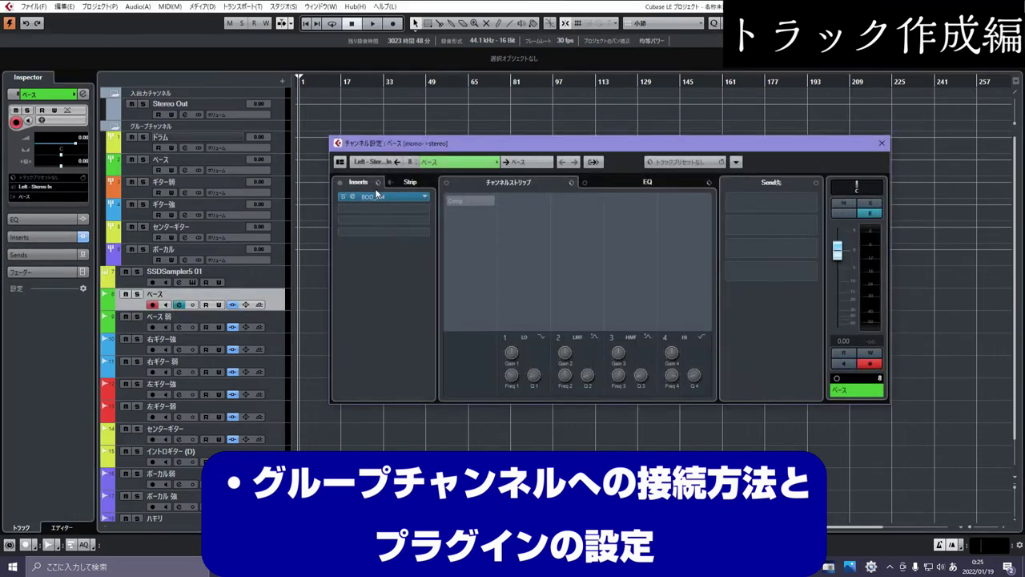
pyautogui.click(383, 194)
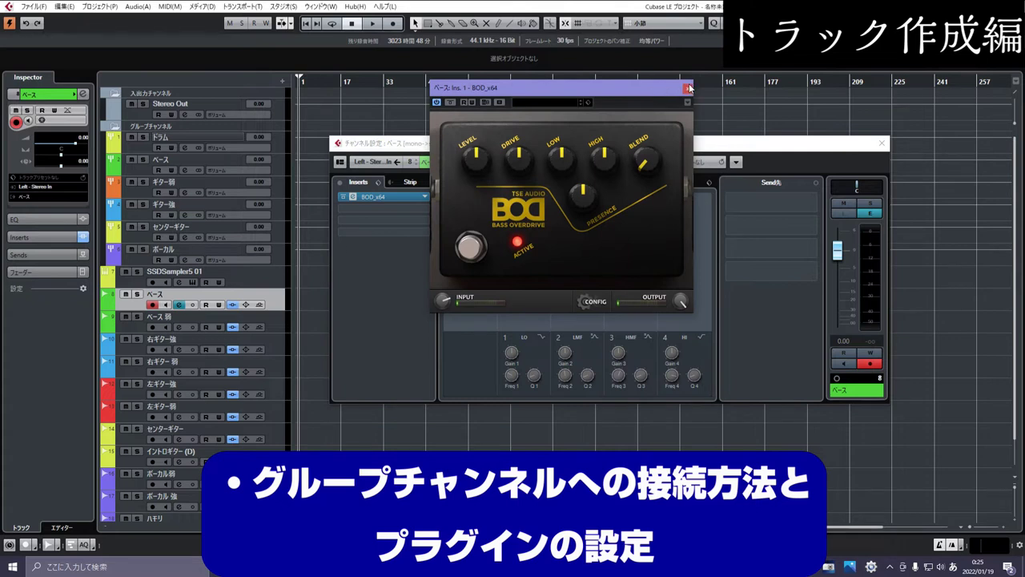
pyautogui.click(688, 88)
pyautogui.press('e')
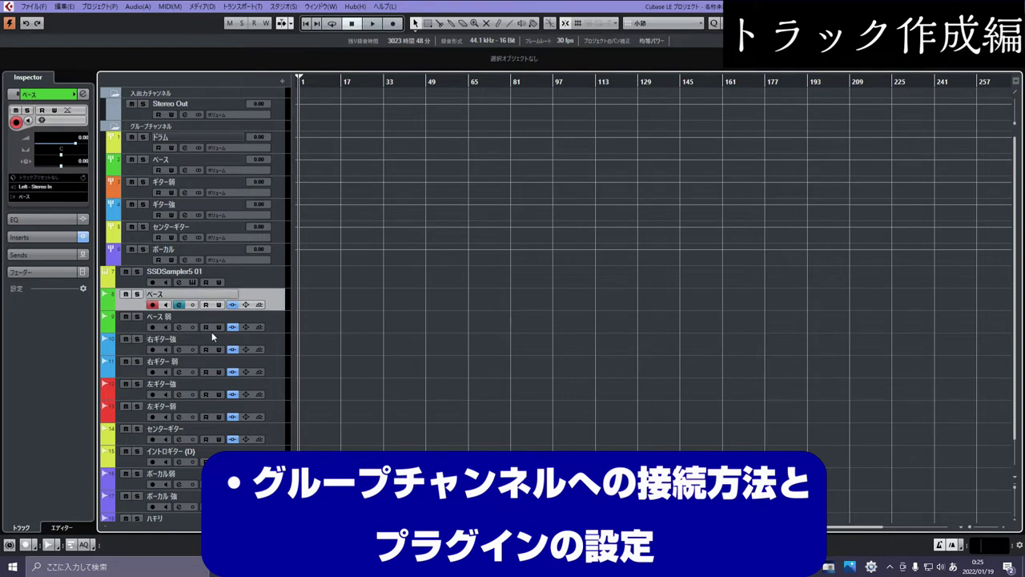
# Step: Reorder the bass audio tracks so that ベース 弱 sits above ベース in the track list
pyautogui.click(169, 314)
pyautogui.moveTo(181, 293); pyautogui.dragTo(187, 324)
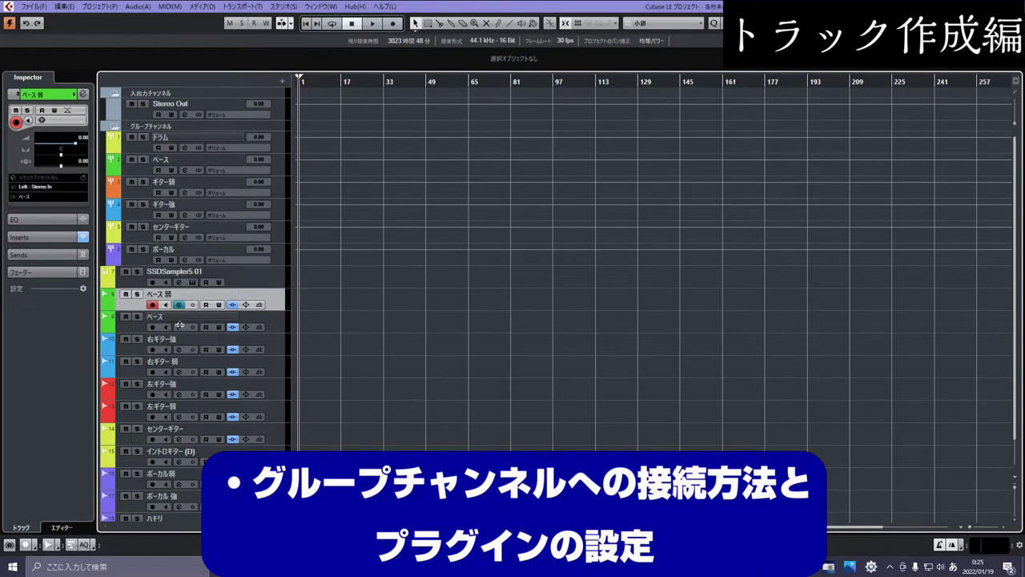
# Step: Review the Neutron 3 Elements equalizer settings in the ベース group channel's first insert slot and close the plug-in
pyautogui.click(160, 166)
pyautogui.click(185, 170)
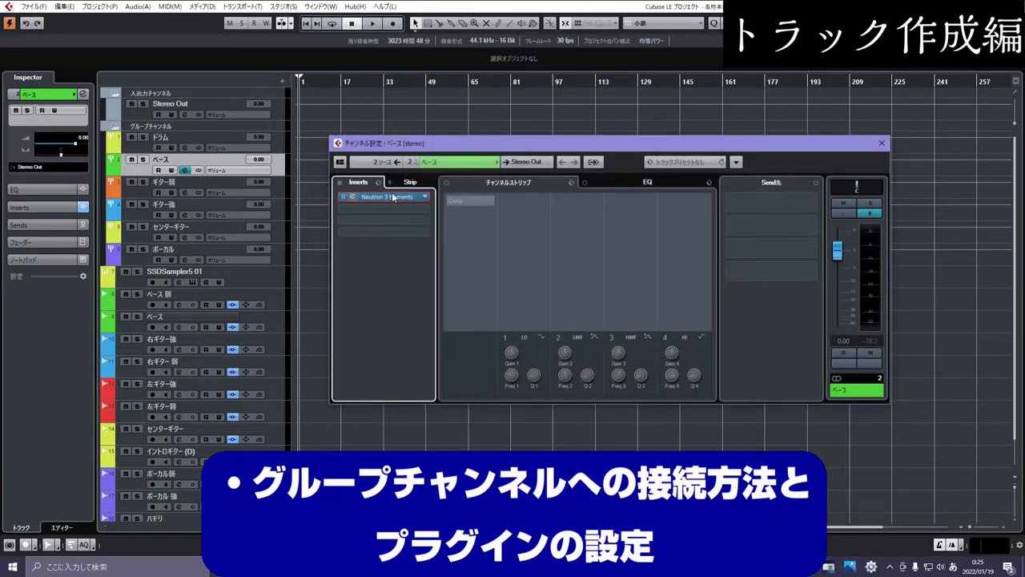
pyautogui.click(385, 195)
pyautogui.moveTo(396, 119); pyautogui.dragTo(707, 120)
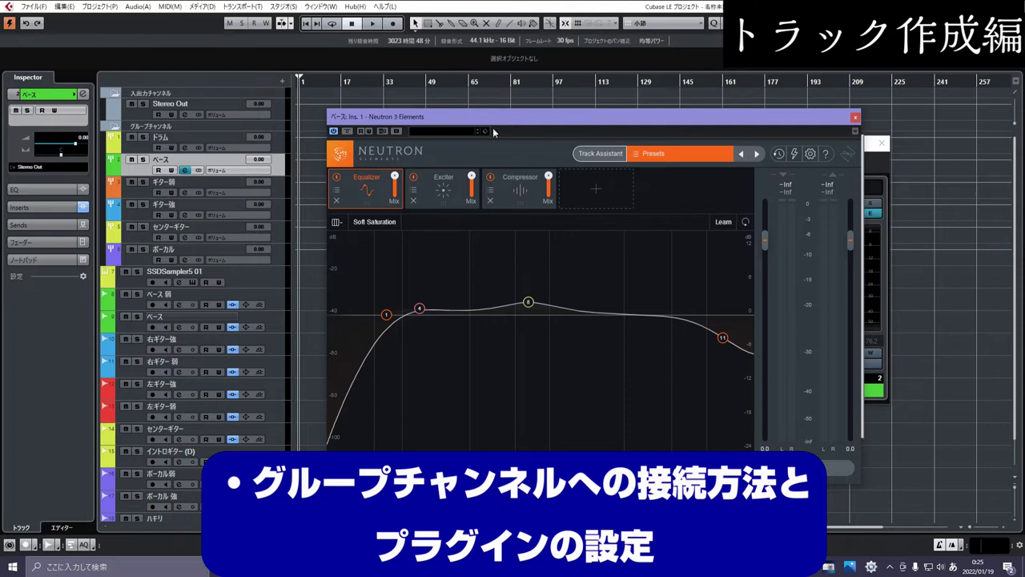
pyautogui.moveTo(584, 117)
pyautogui.mouseDown()
pyautogui.moveTo(582, 140)
pyautogui.moveTo(566, 118)
pyautogui.mouseUp()
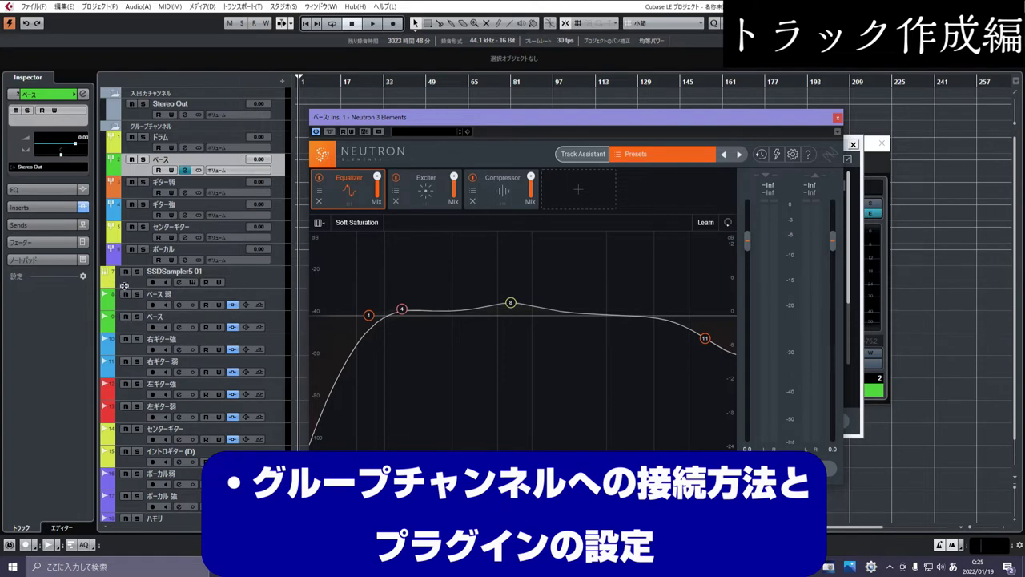
pyautogui.click(838, 118)
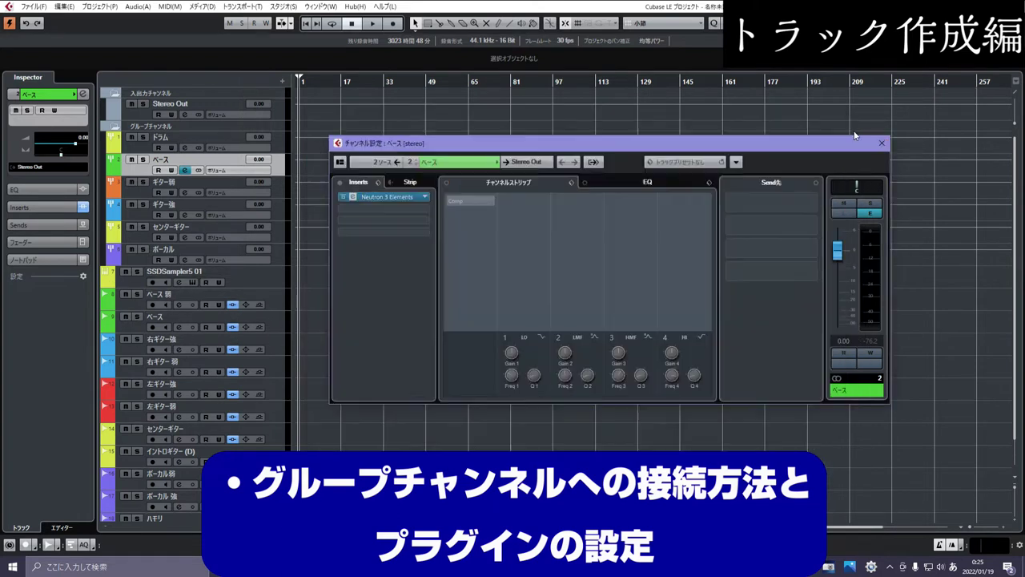
# Step: Examine the BOD_x64 pedal controls on the reordered ベース audio track's insert and close the plug-in window
pyautogui.click(278, 320)
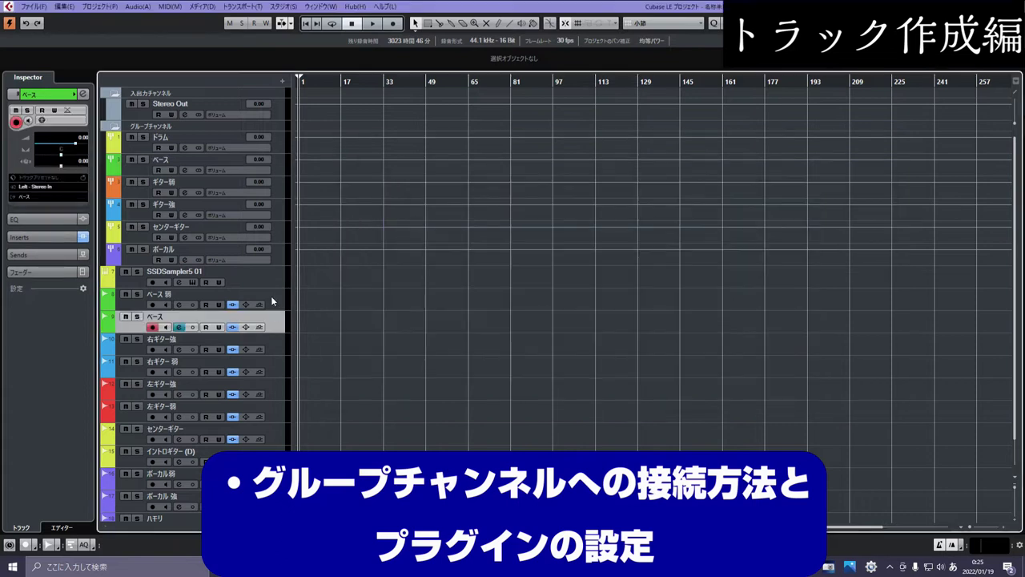
pyautogui.click(83, 95)
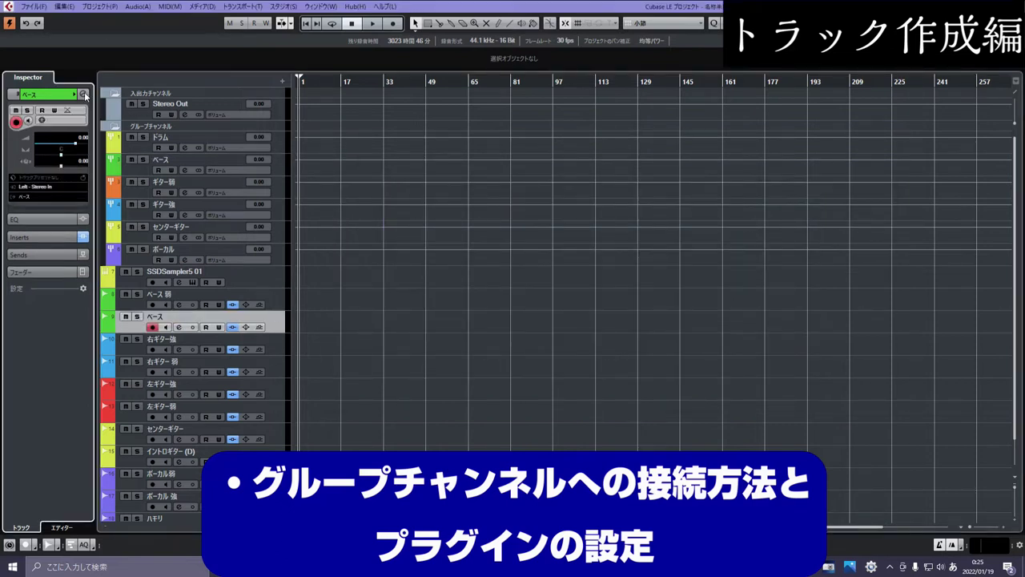
pyautogui.click(380, 195)
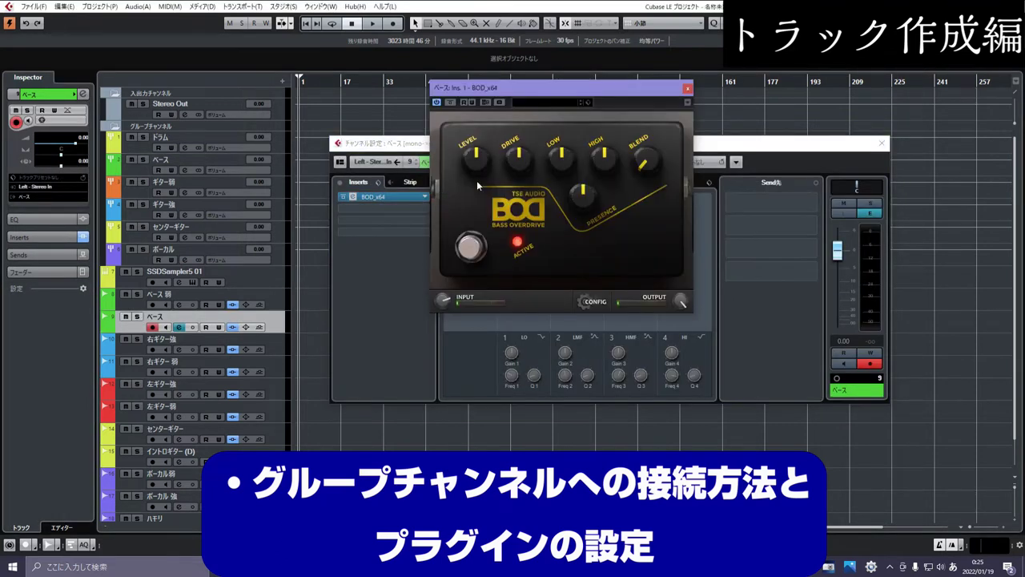
pyautogui.moveTo(517, 90); pyautogui.dragTo(383, 140)
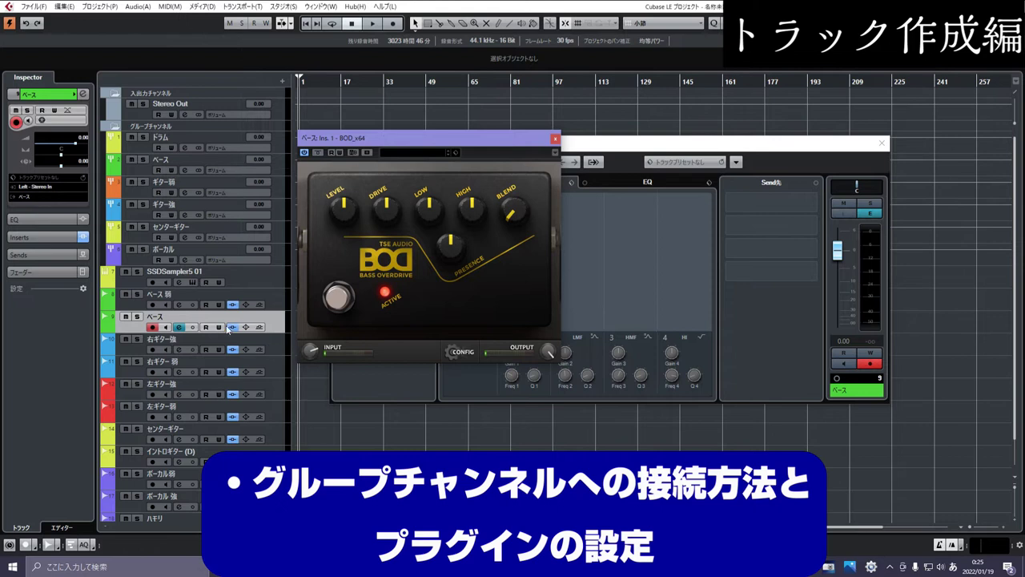
pyautogui.click(555, 140)
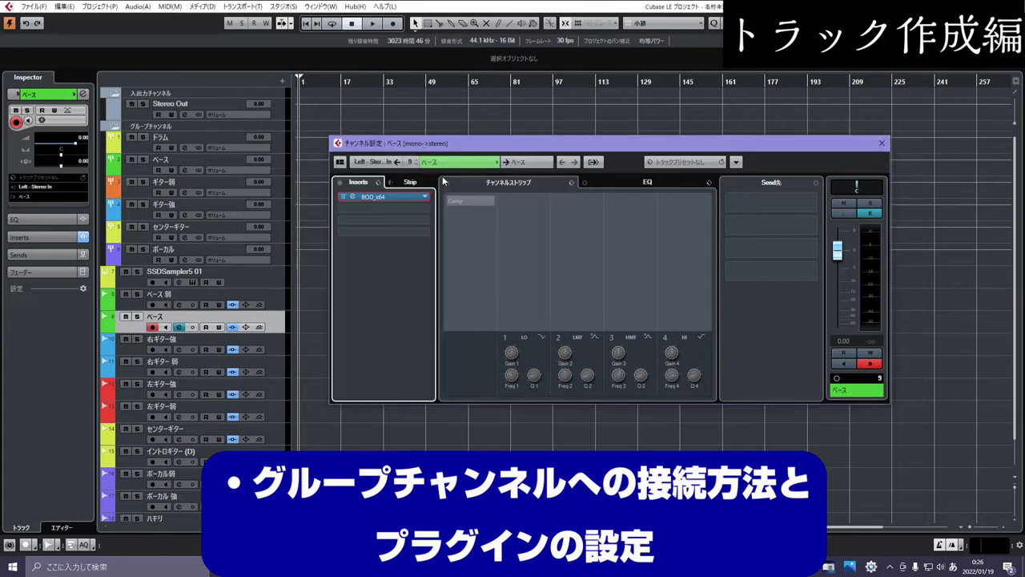
pyautogui.scroll(-1, 281, 320)
pyautogui.click(276, 310)
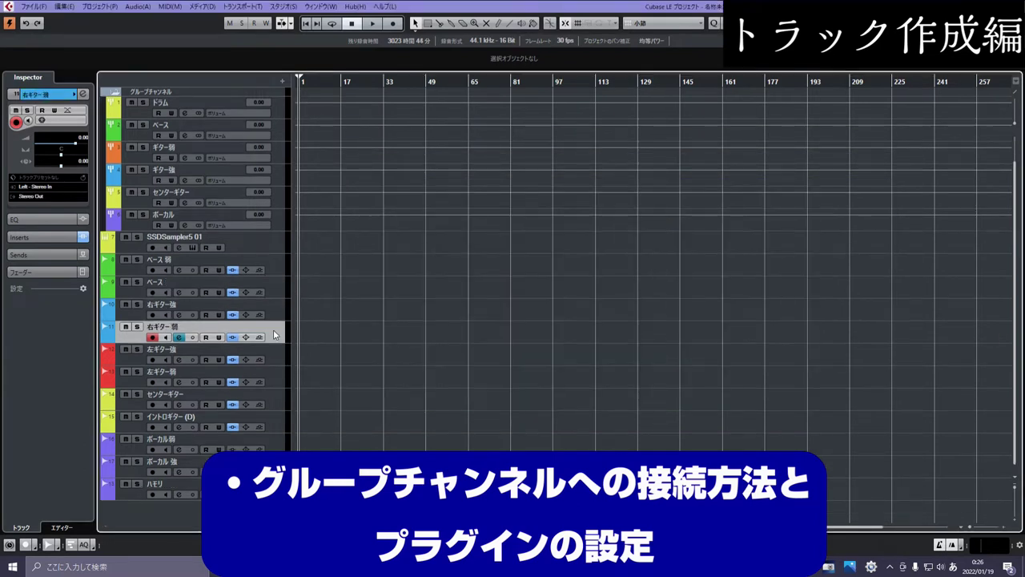
pyautogui.scroll(2, 276, 200)
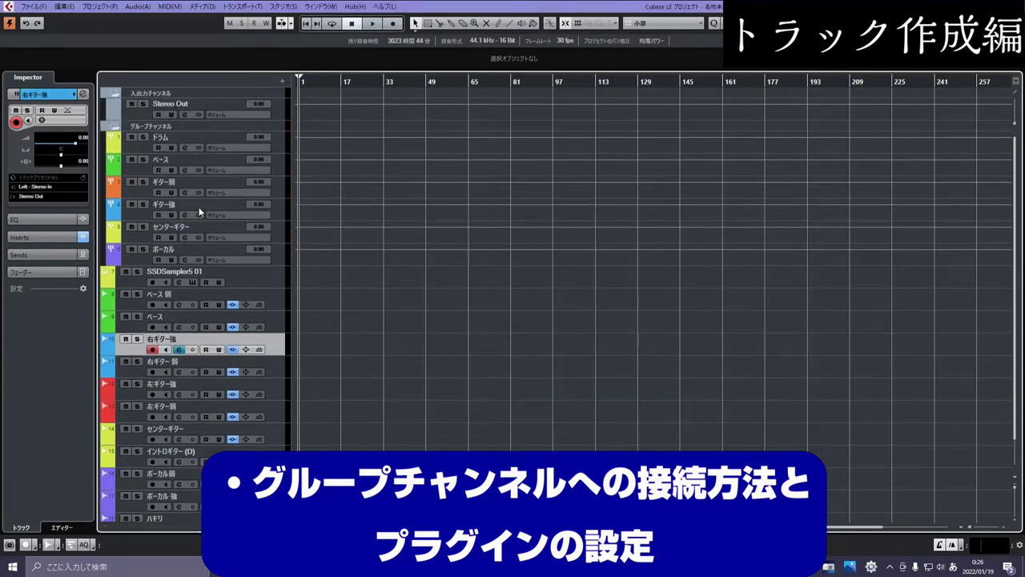
pyautogui.click(200, 210)
pyautogui.click(204, 177)
pyautogui.click(213, 159)
pyautogui.click(212, 185)
pyautogui.click(214, 203)
# Step: Add the Neutron 3 Elements plug-in to the first insert slot of the ギター弱 group channel
pyautogui.click(211, 183)
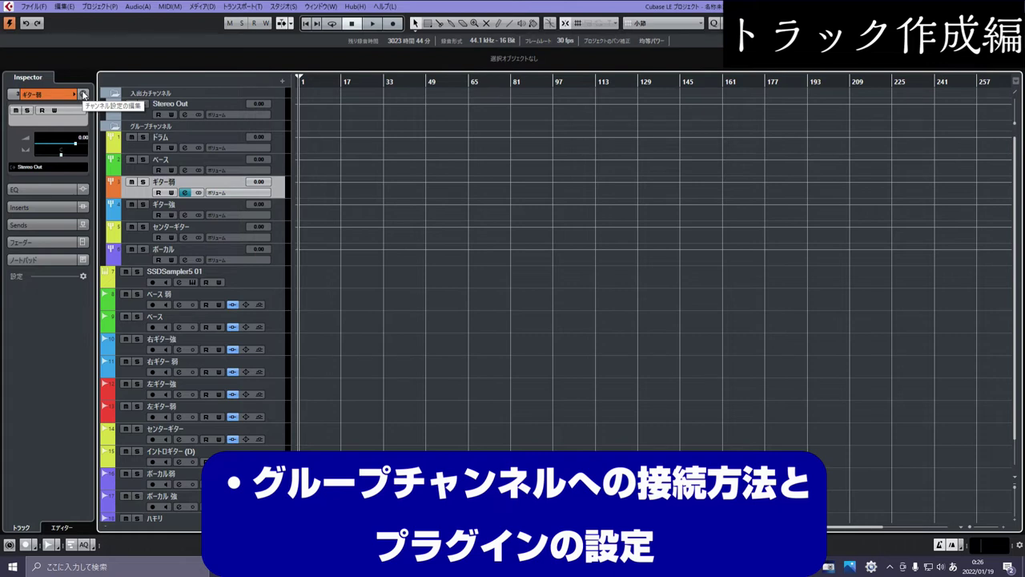
pyautogui.click(84, 95)
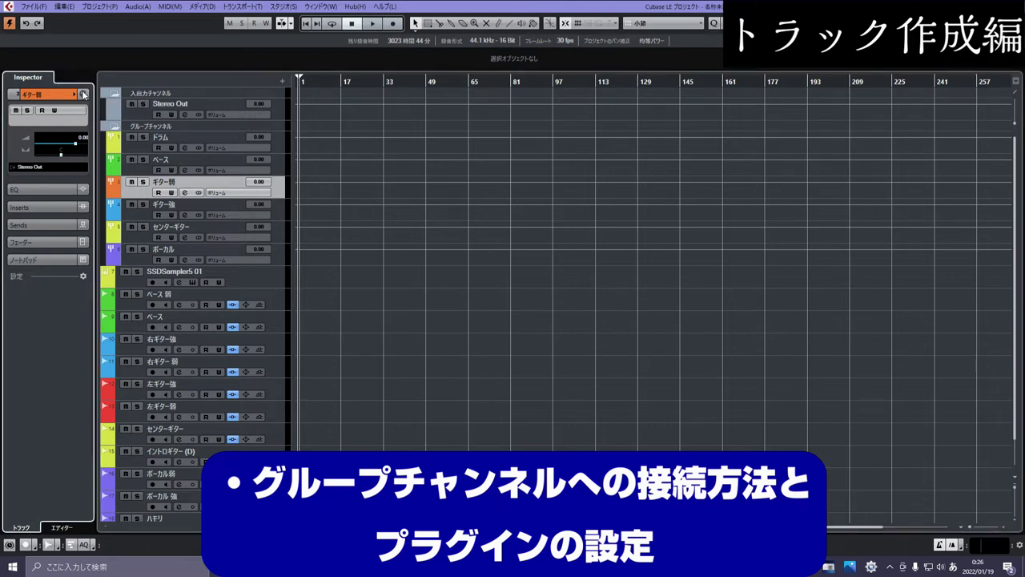
pyautogui.click(375, 195)
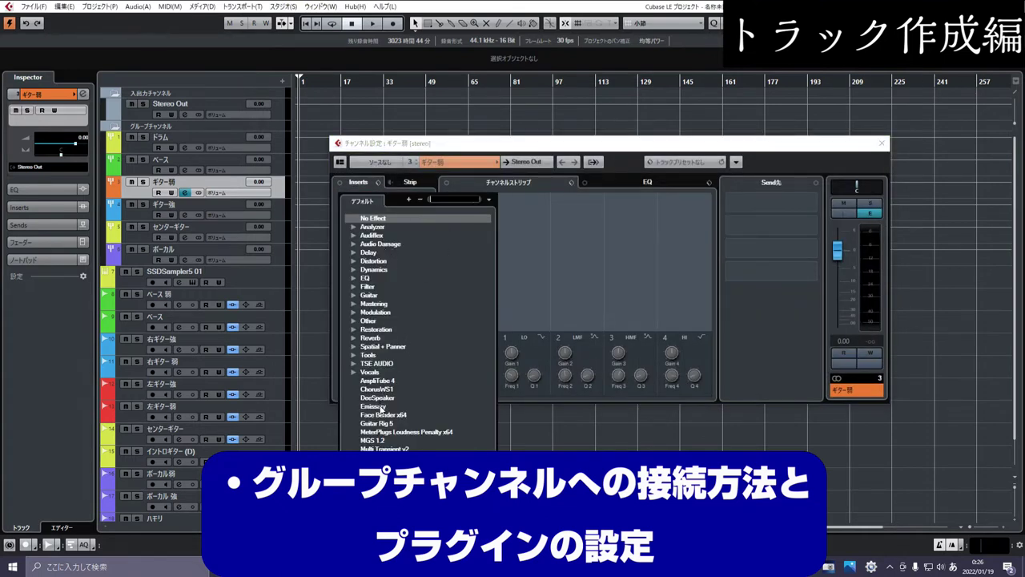
pyautogui.scroll(-3, 383, 409)
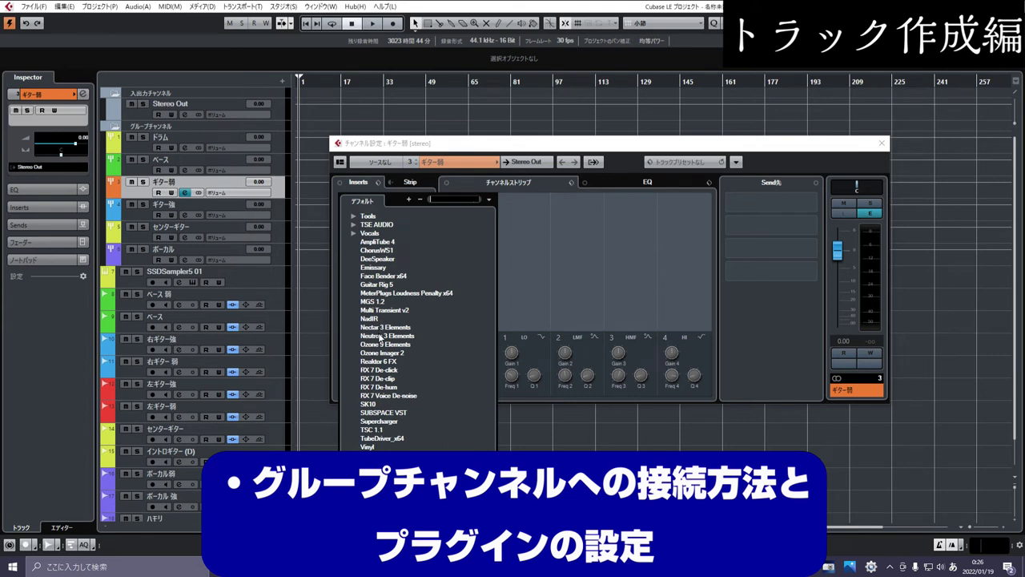
pyautogui.click(406, 331)
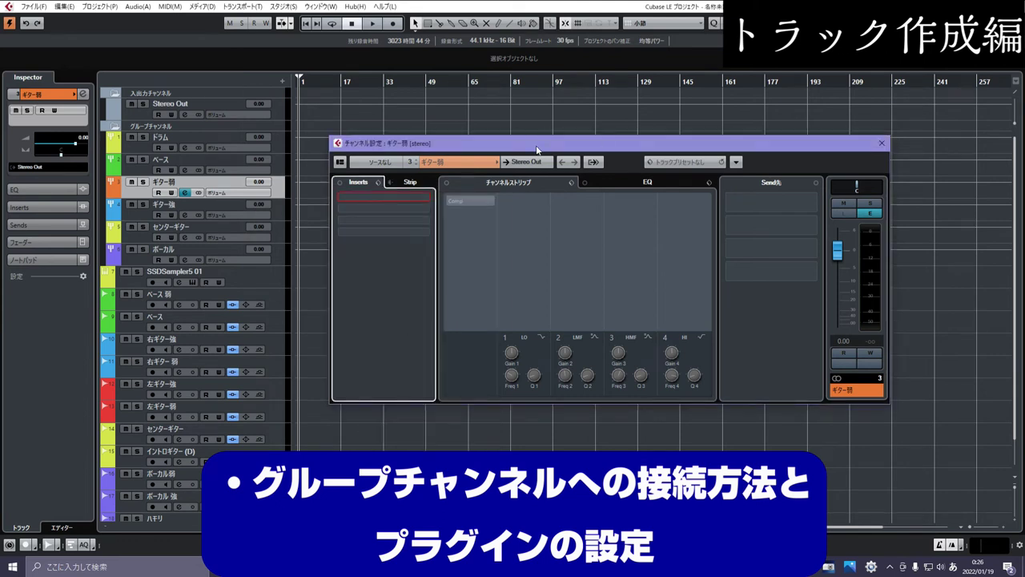
# Step: Load Neutron's Blues Electric preset from the Guitar Electric category for the ギター弱 group and close the plug-in
pyautogui.click(677, 154)
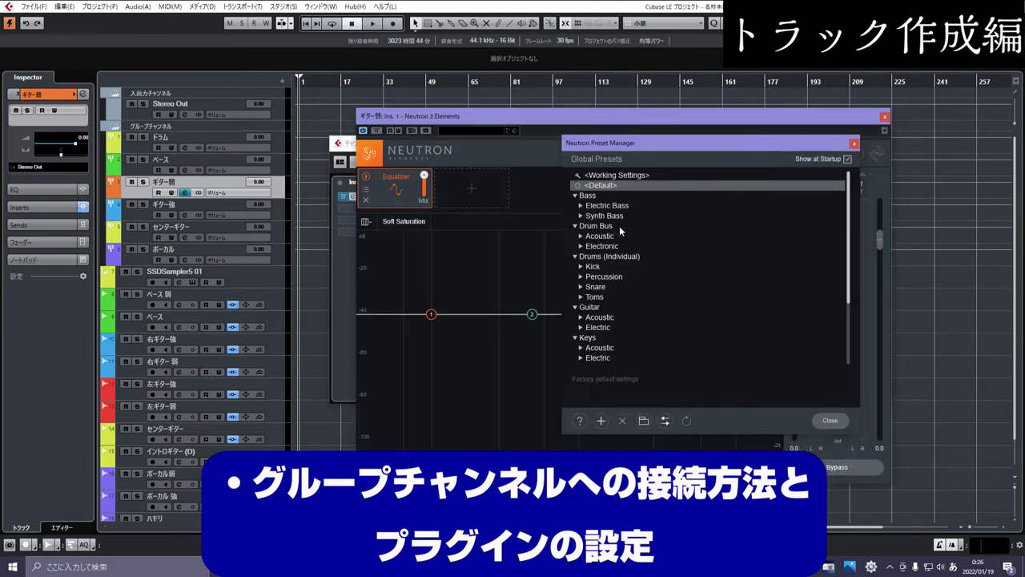
pyautogui.scroll(-1, 616, 253)
pyautogui.click(598, 297)
pyautogui.scroll(-1, 602, 289)
pyautogui.click(605, 277)
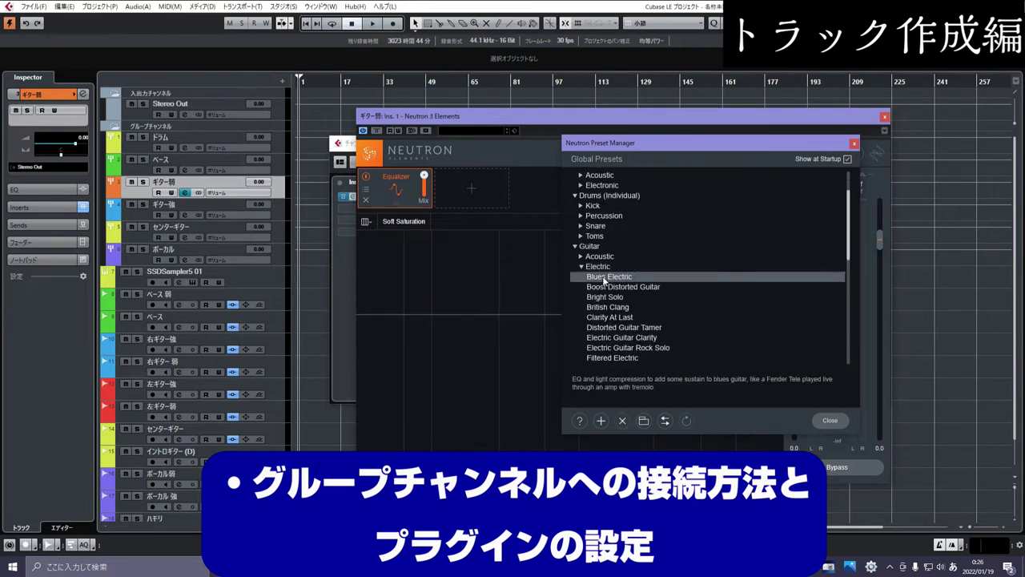
pyautogui.click(854, 142)
pyautogui.click(884, 118)
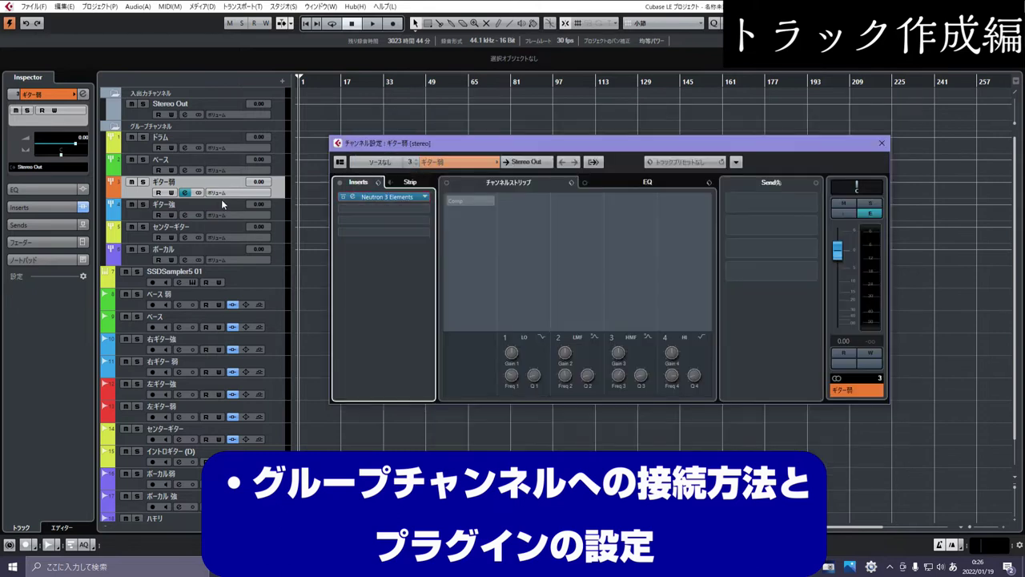
# Step: Add the Neutron 3 Elements plug-in to the first insert slot of the ギター強 group channel
pyautogui.click(277, 209)
pyautogui.click(184, 215)
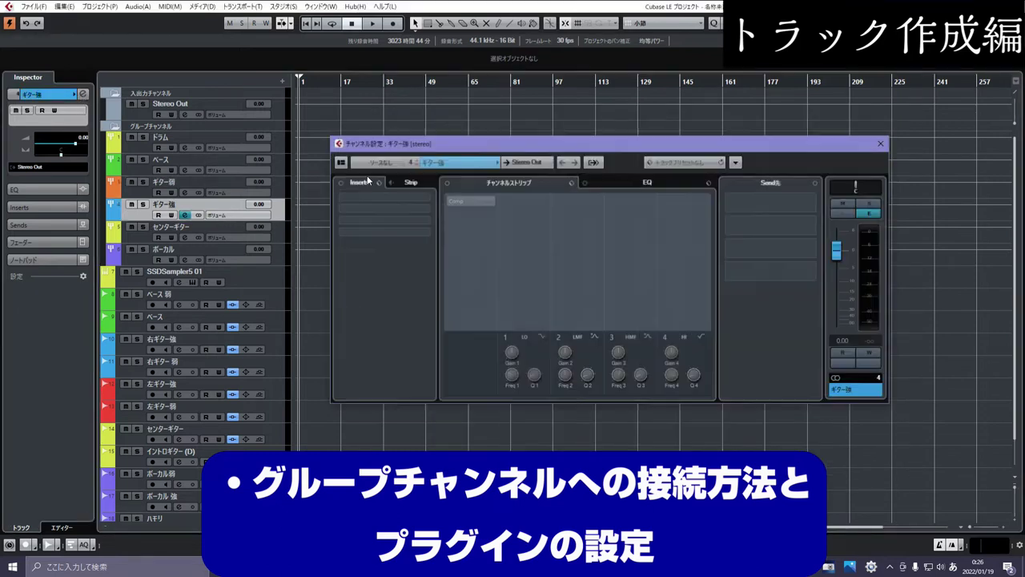
pyautogui.click(382, 197)
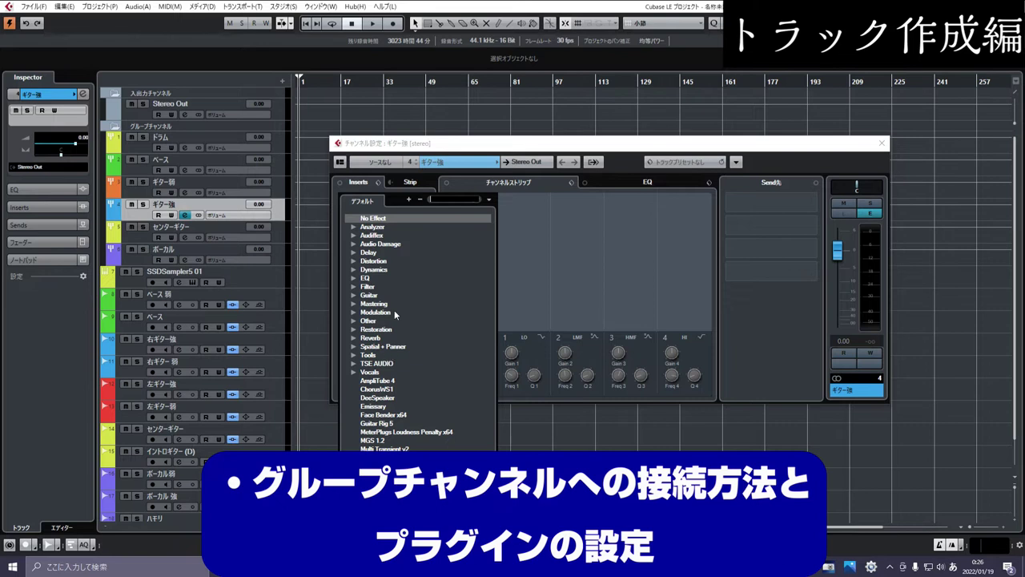
pyautogui.scroll(-5, 396, 325)
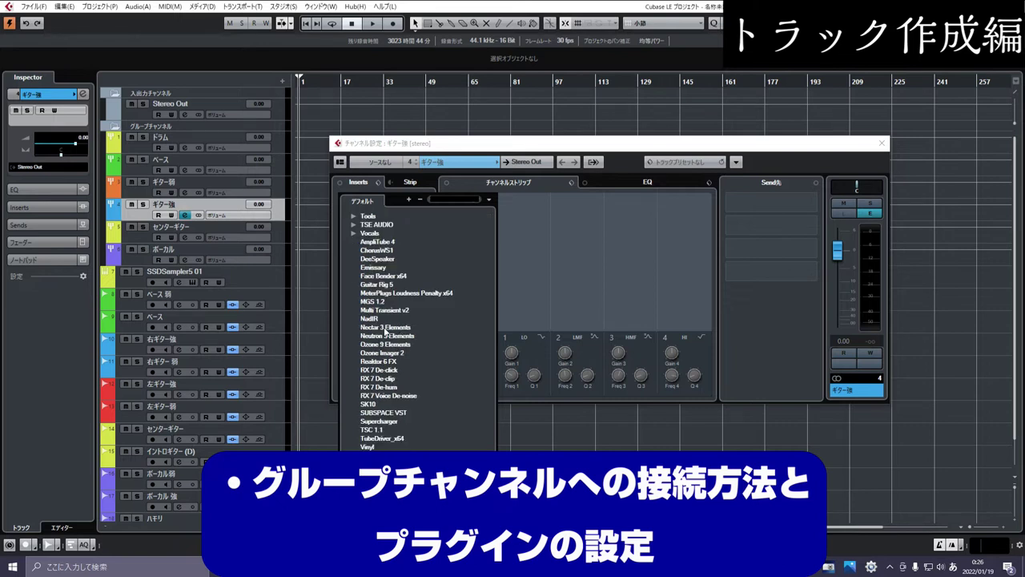
pyautogui.click(385, 327)
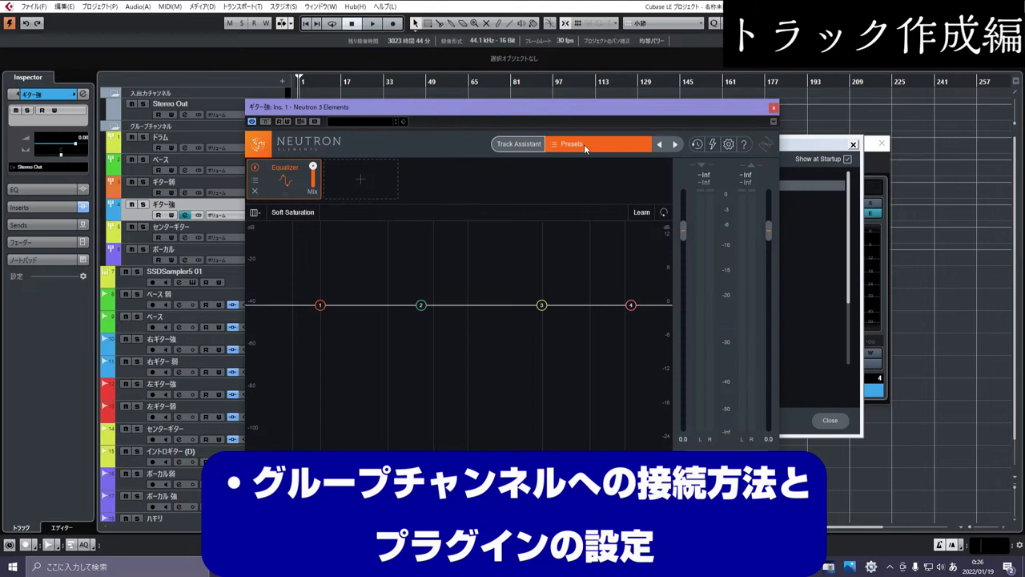
# Step: Load Neutron's Blues Electric preset from the Guitar Electric category for the ギター強 group and close the plug-in
pyautogui.click(584, 144)
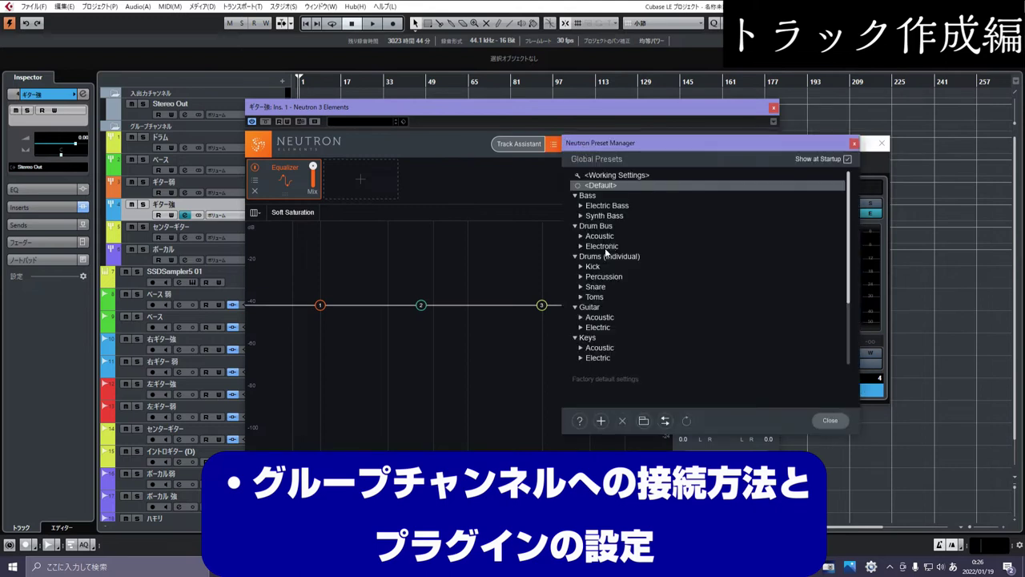
pyautogui.click(596, 328)
pyautogui.click(596, 338)
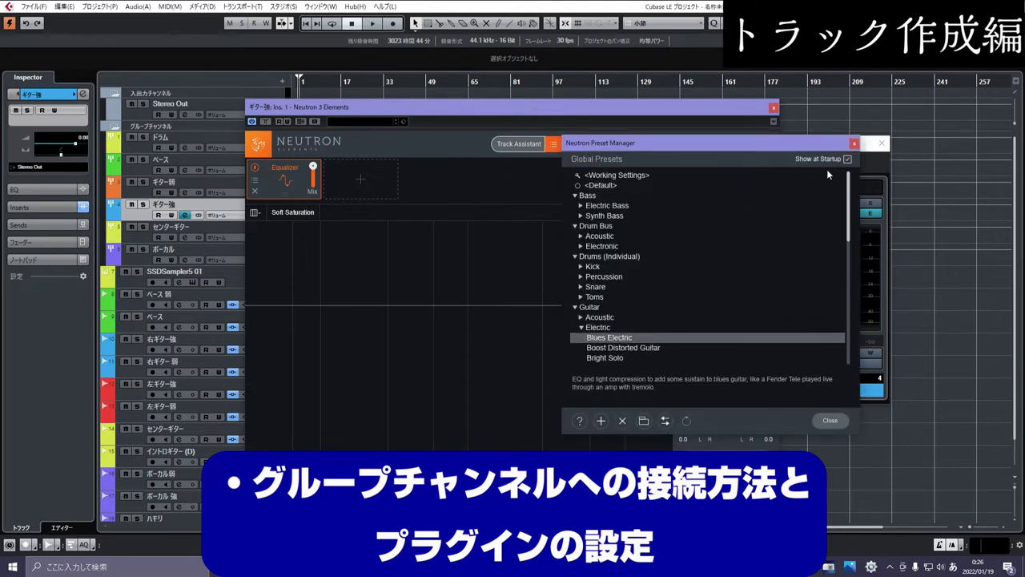
pyautogui.click(854, 143)
pyautogui.click(773, 108)
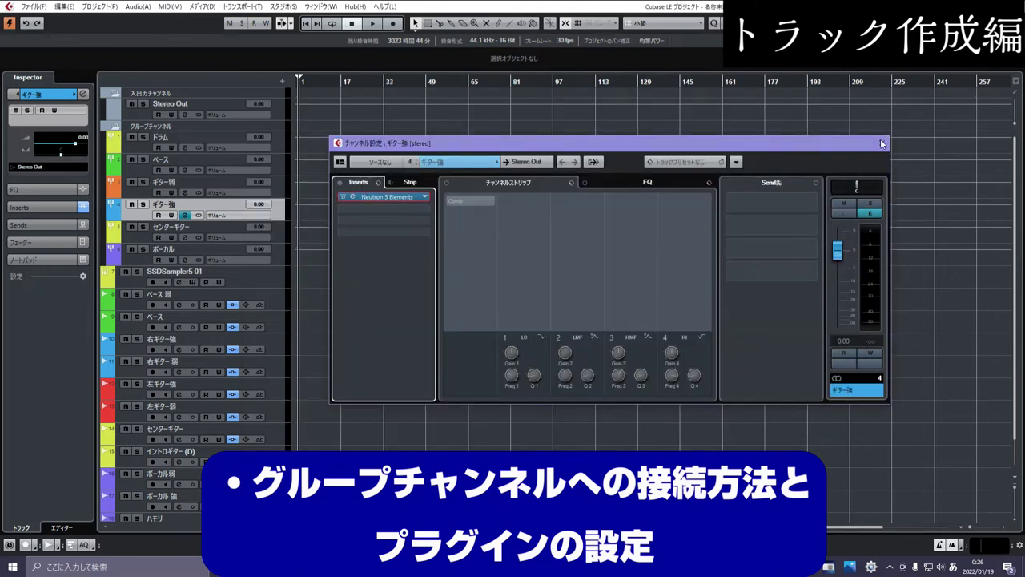
# Step: Add Ozone Imager 2 to the second insert slot of the ギター強 group channel and set its Width to 55%
pyautogui.click(376, 207)
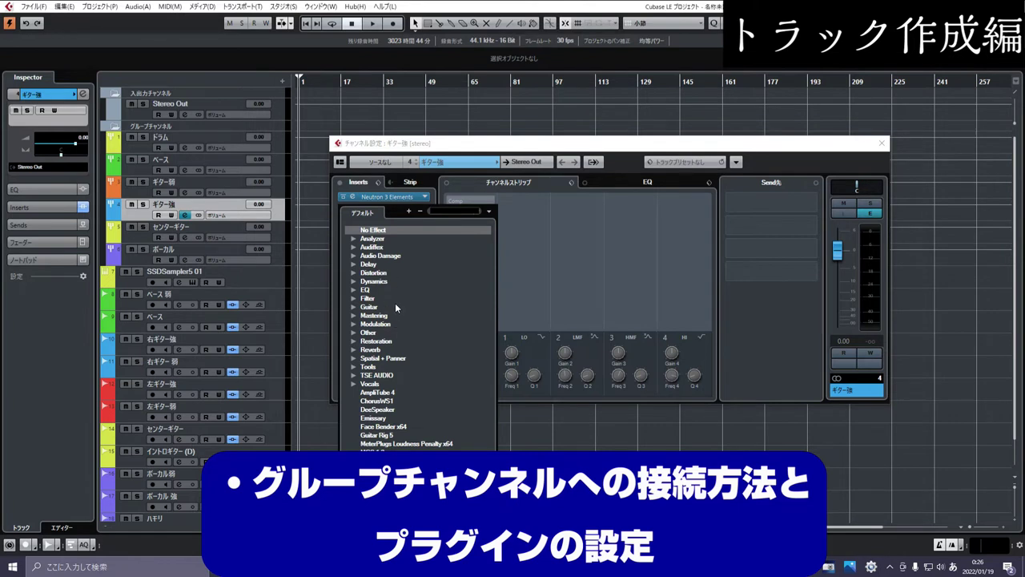
pyautogui.scroll(-5, 395, 308)
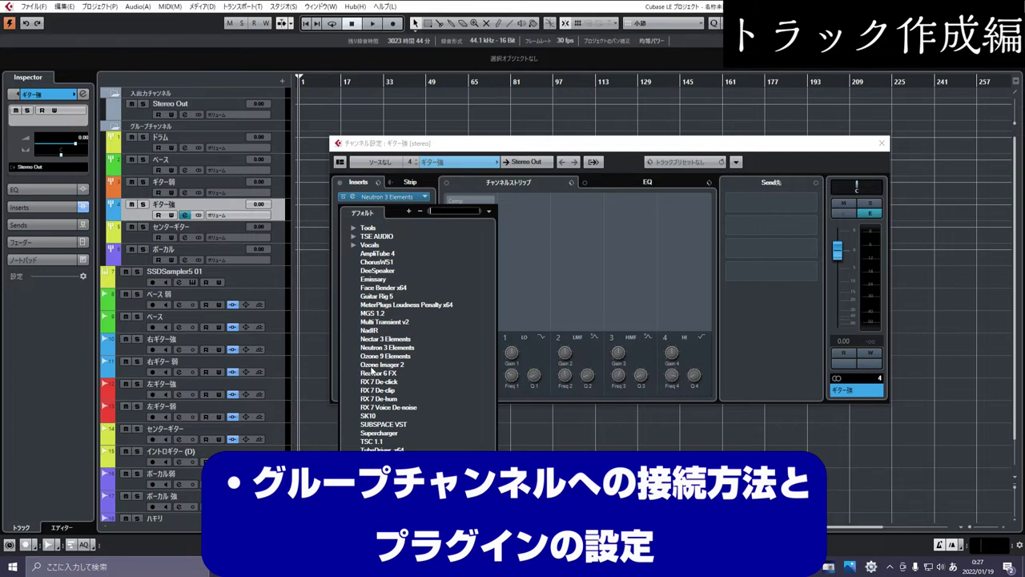
pyautogui.click(529, 225)
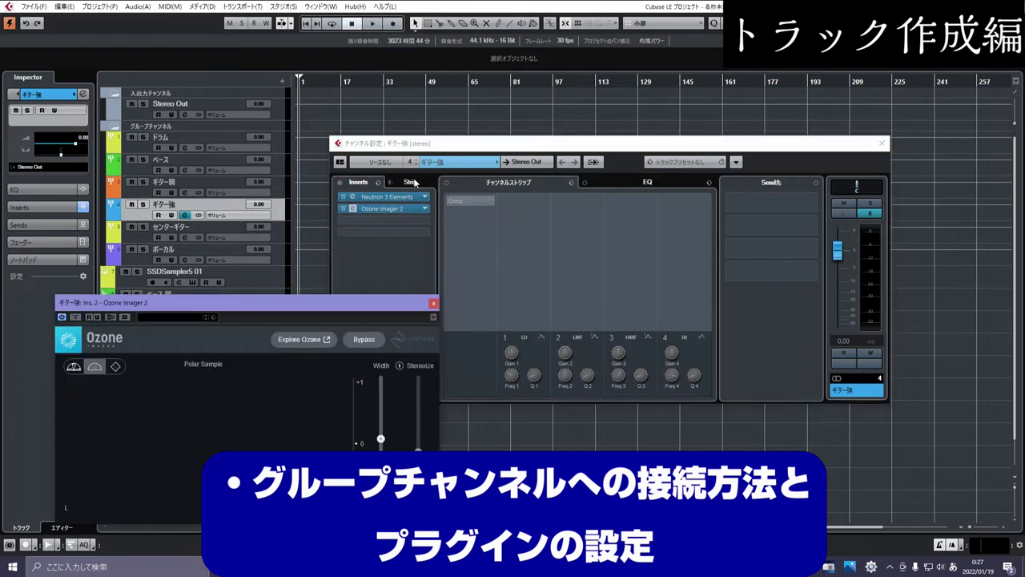
pyautogui.moveTo(360, 303); pyautogui.dragTo(688, 184)
pyautogui.moveTo(708, 321); pyautogui.dragTo(709, 290)
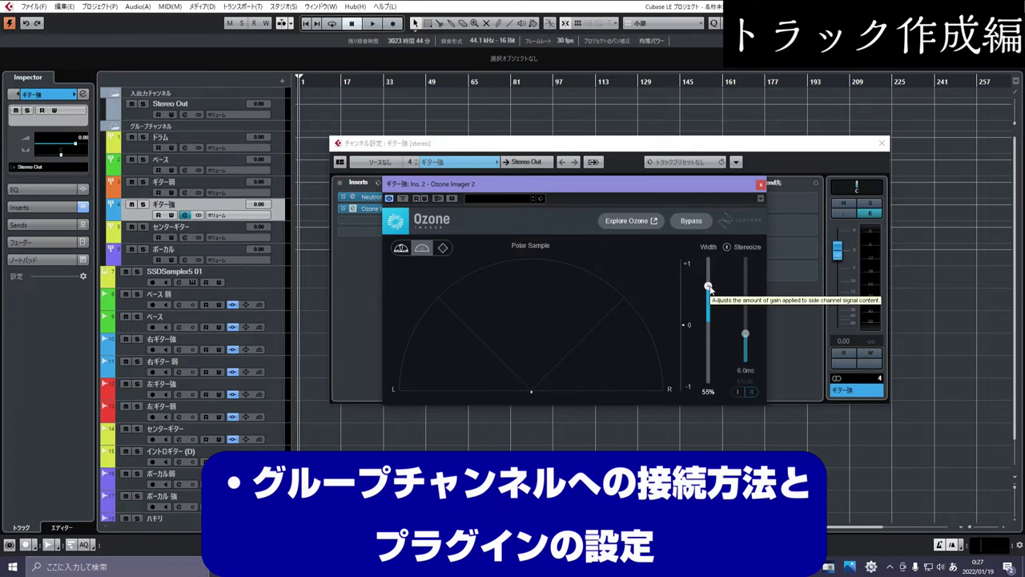
pyautogui.click(760, 186)
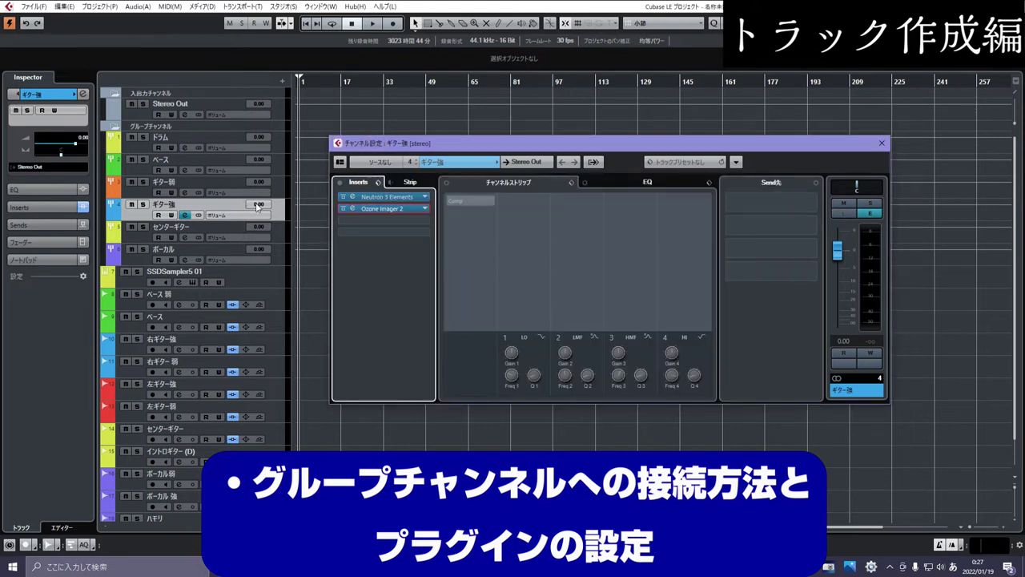
pyautogui.moveTo(732, 148)
pyautogui.mouseDown()
pyautogui.moveTo(746, 120)
pyautogui.moveTo(739, 134)
pyautogui.mouseUp()
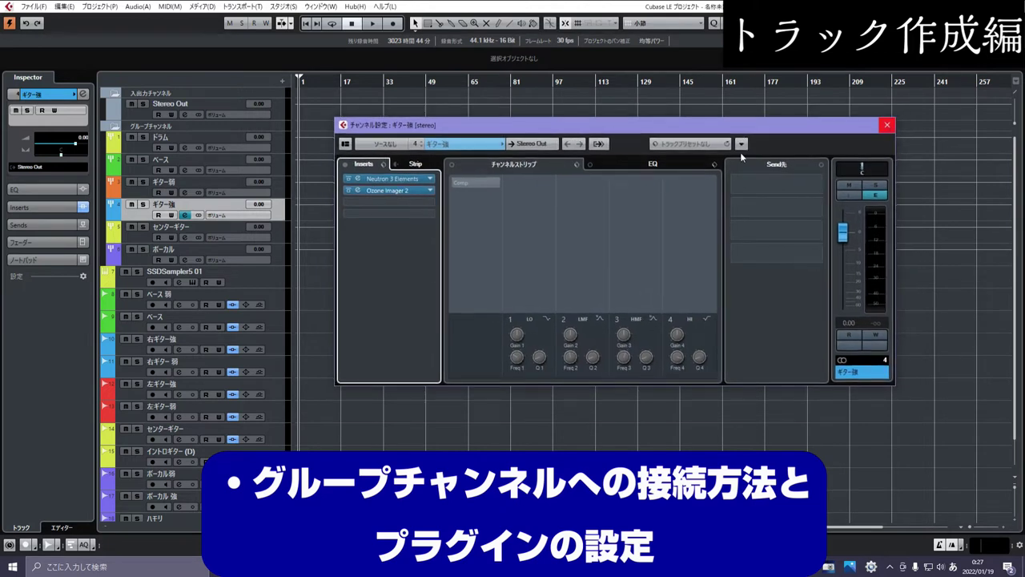
pyautogui.click(203, 181)
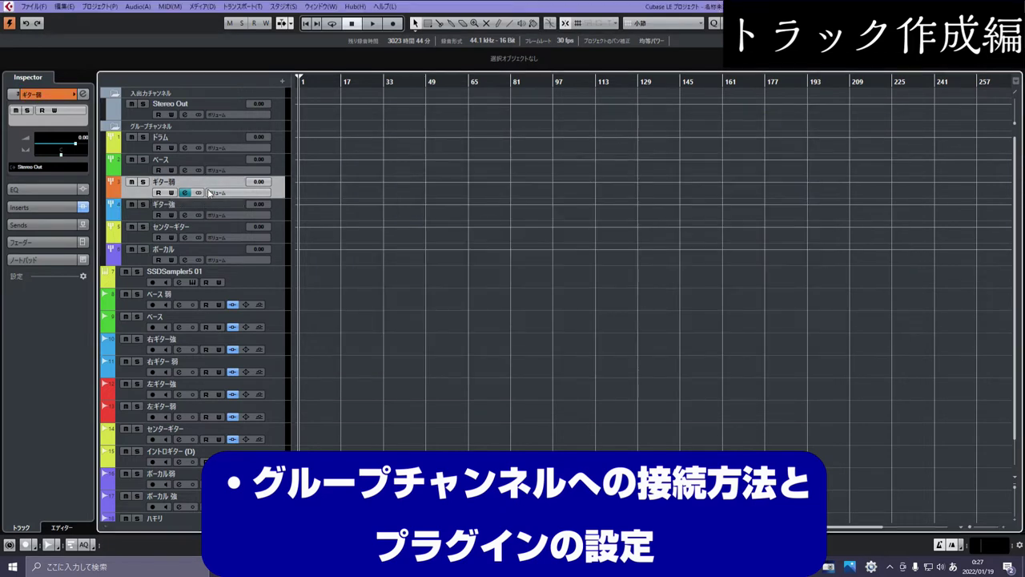
pyautogui.click(209, 205)
pyautogui.click(214, 181)
pyautogui.click(214, 201)
# Step: Add the Neutron 3 Elements plug-in to the first insert slot of the センターギター group channel
pyautogui.click(213, 229)
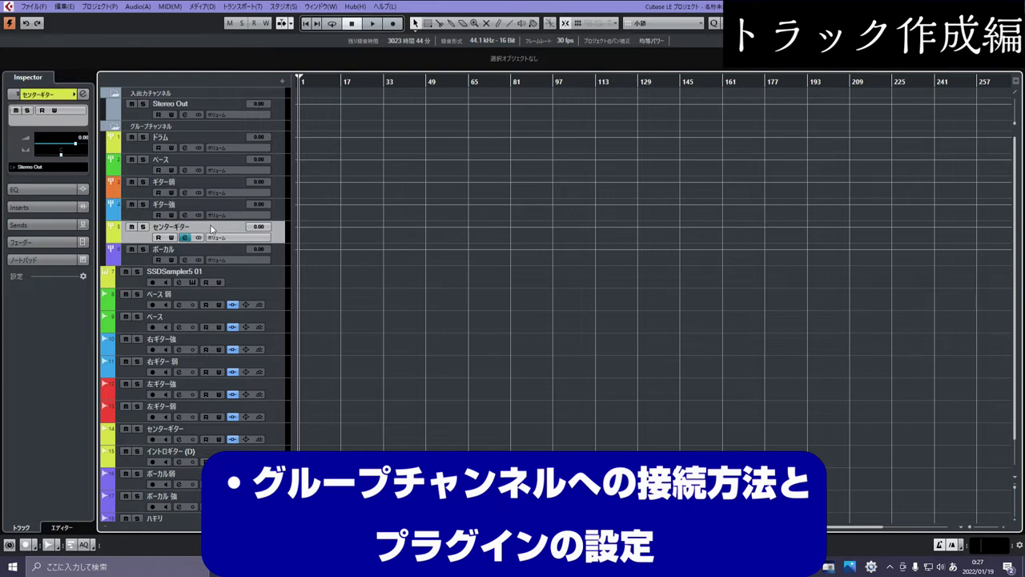
pyautogui.click(84, 93)
pyautogui.click(408, 181)
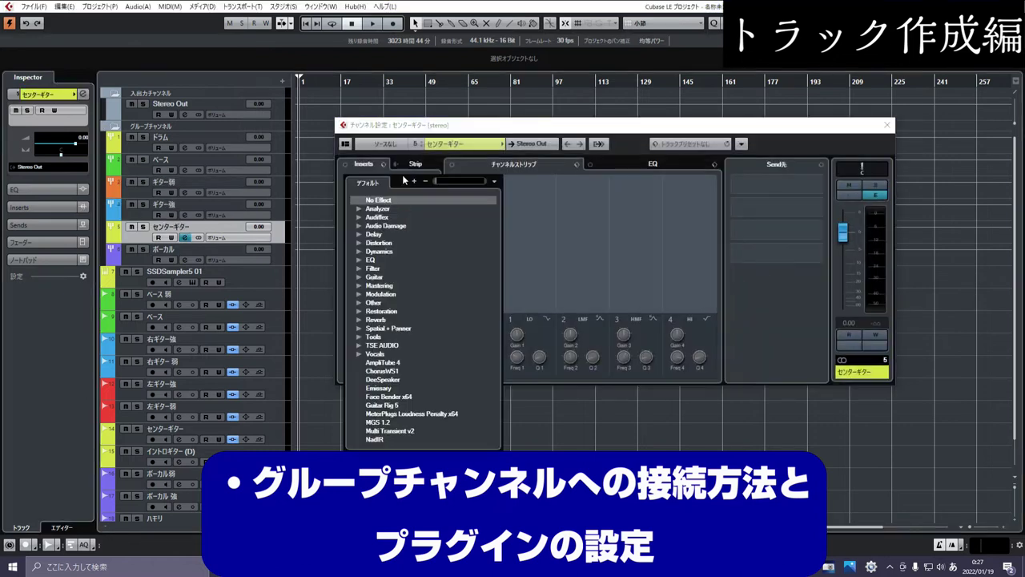
pyautogui.scroll(-2, 403, 372)
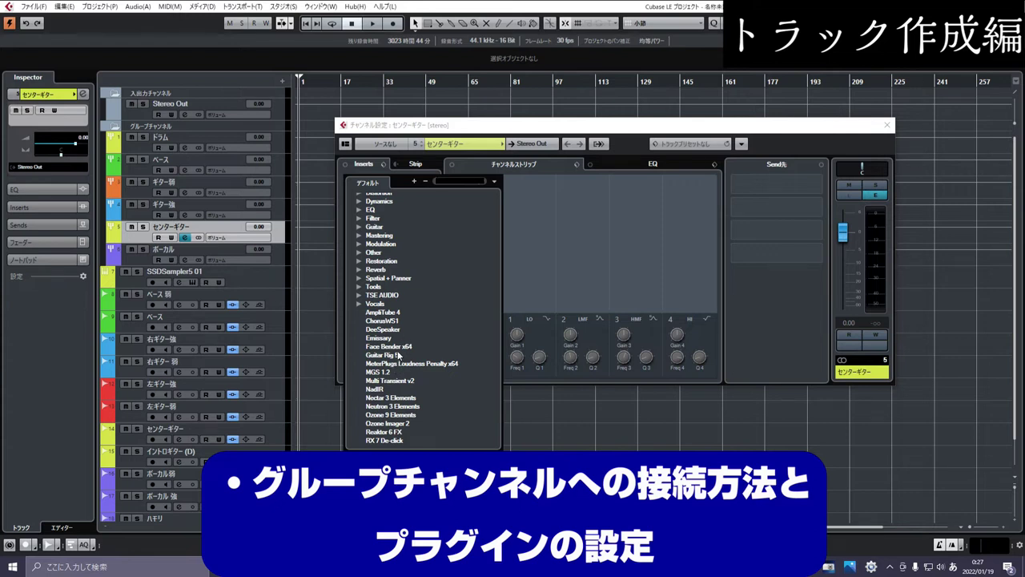
pyautogui.scroll(-2, 398, 407)
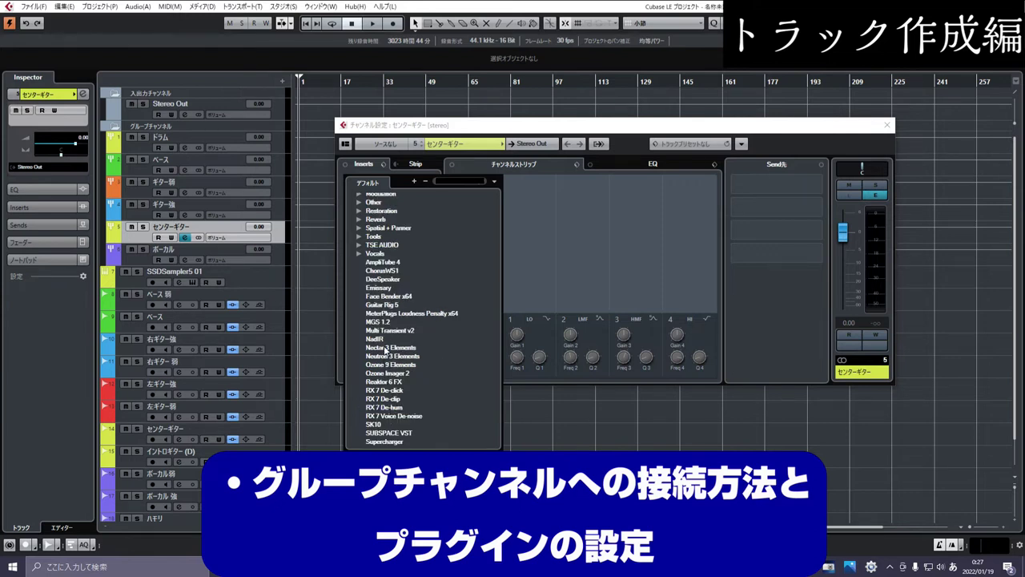
pyautogui.click(543, 326)
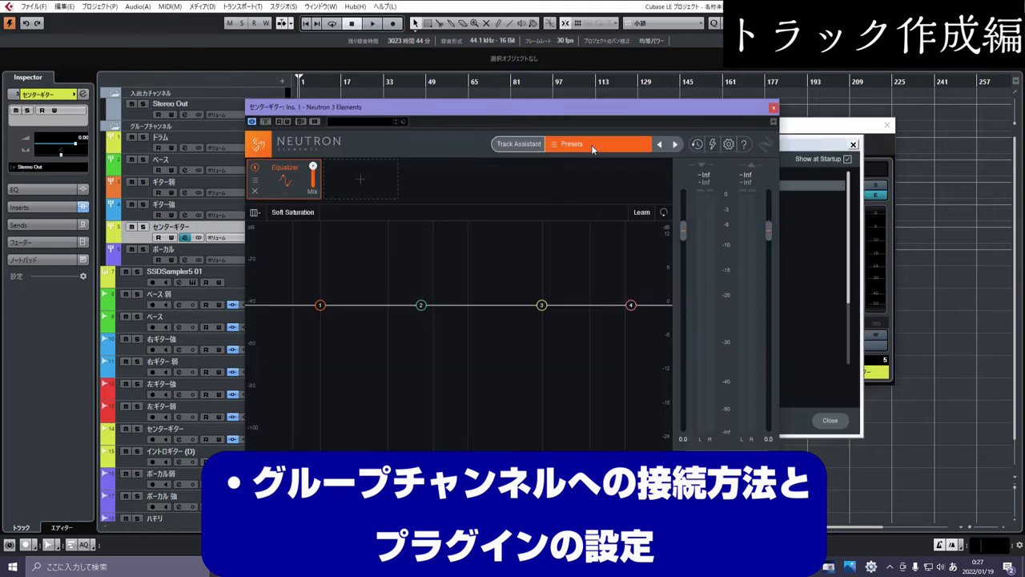
# Step: Load Neutron's Blues Electric preset from the Guitar Electric category for the センターギター group, check its modules, and close the plug-in
pyautogui.scroll(-2, 657, 222)
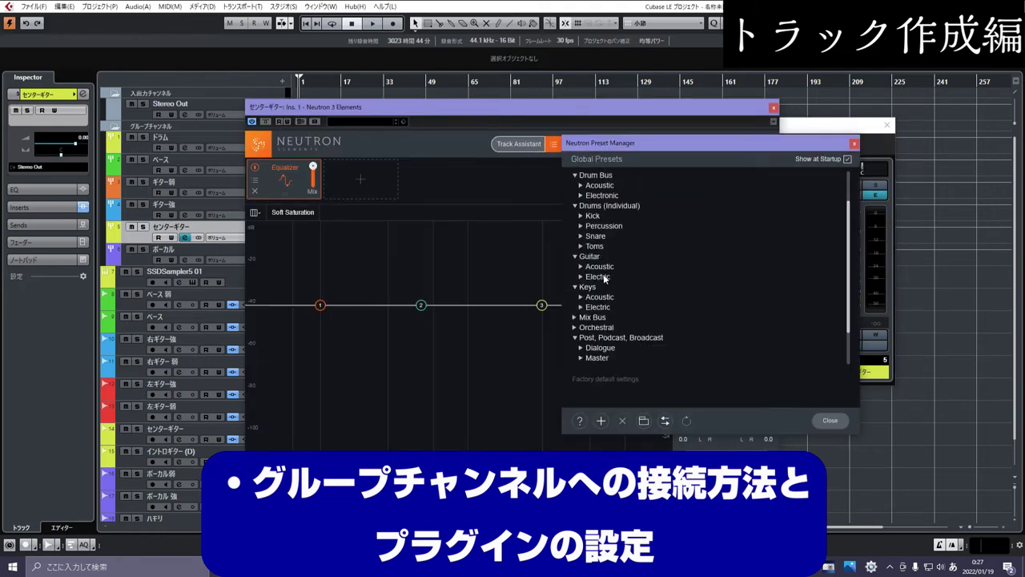
pyautogui.click(605, 276)
pyautogui.scroll(-2, 638, 268)
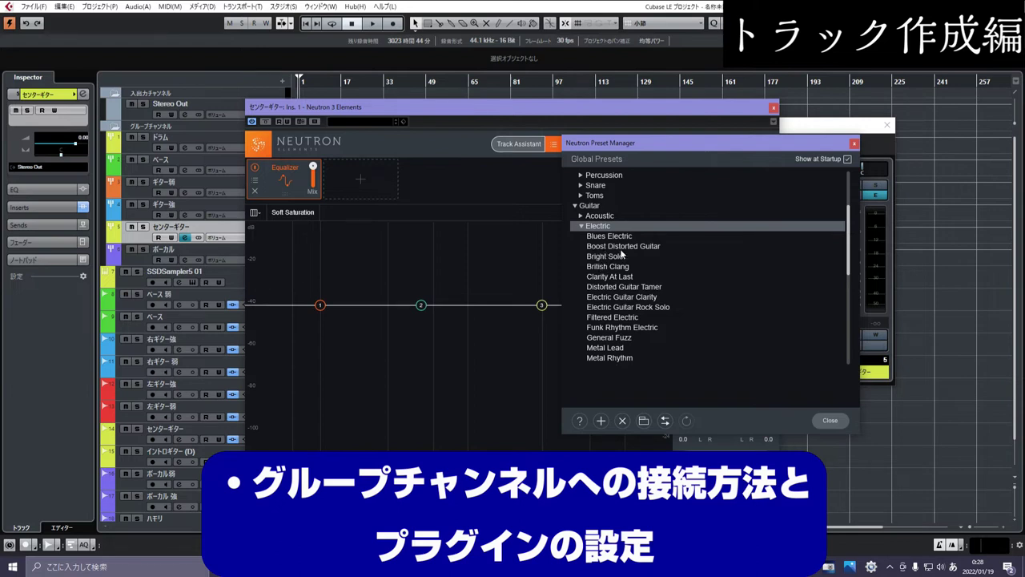
pyautogui.scroll(-1, 629, 302)
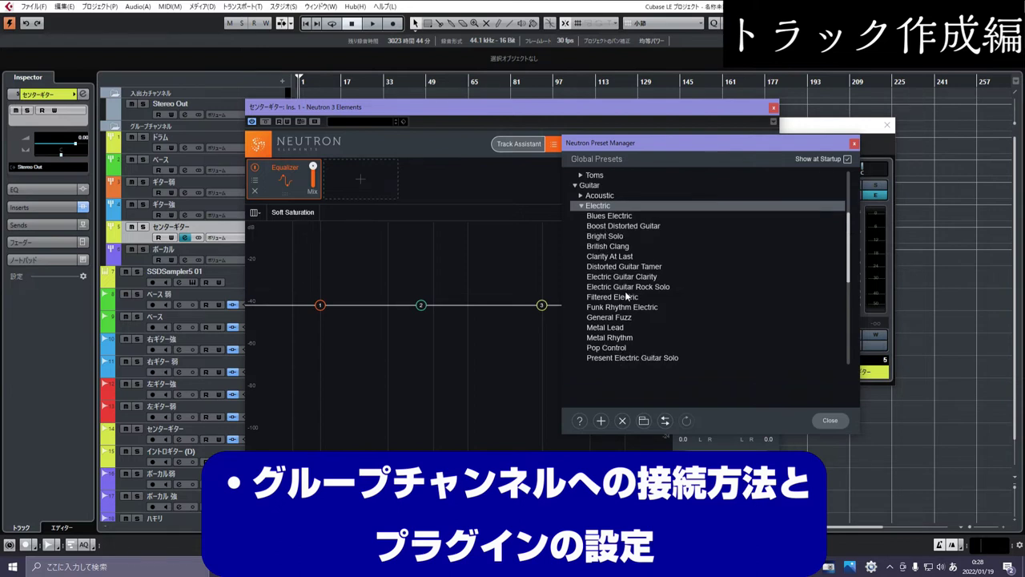
pyautogui.scroll(-7, 625, 277)
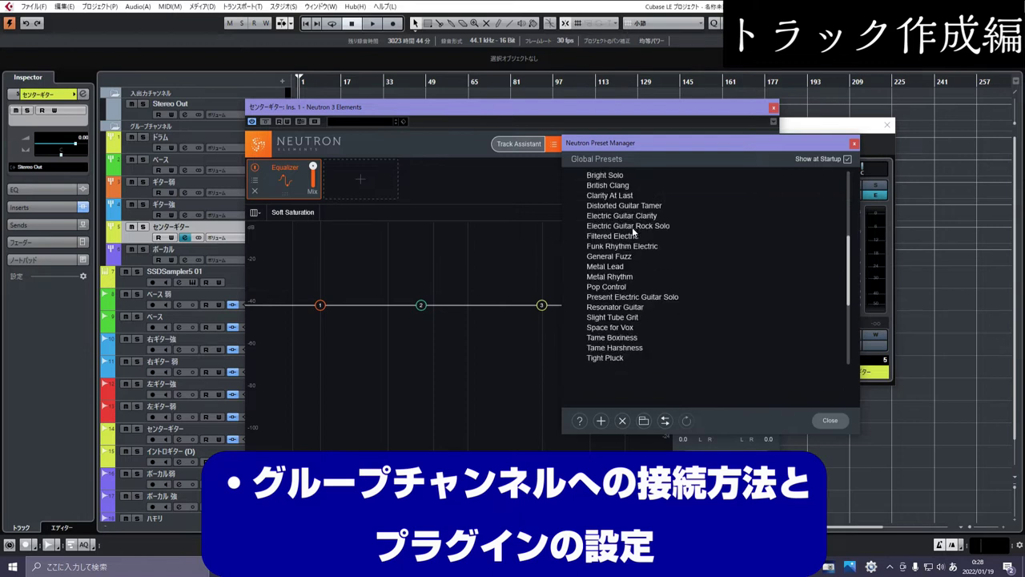
pyautogui.scroll(8, 637, 294)
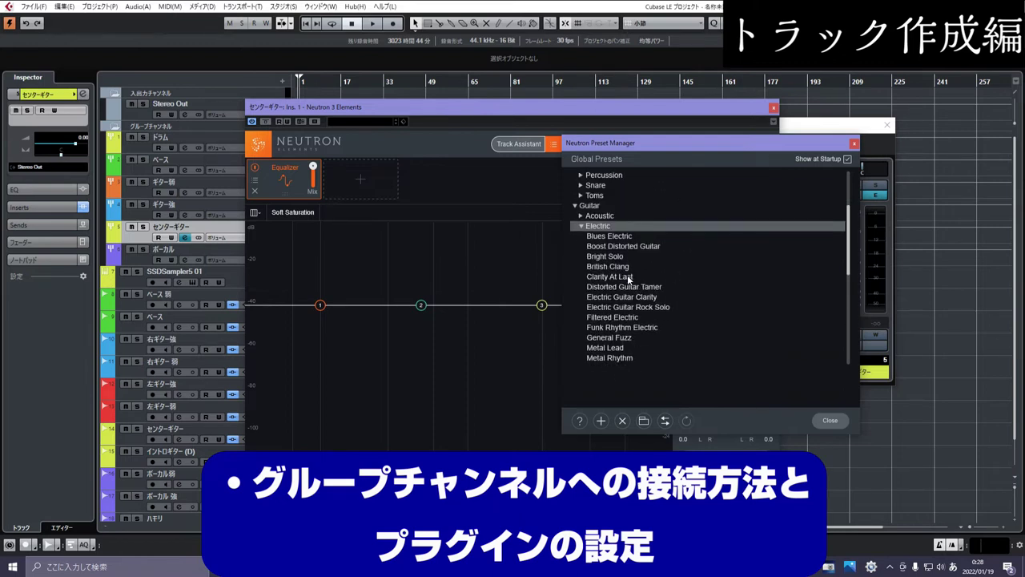
pyautogui.scroll(-1, 629, 280)
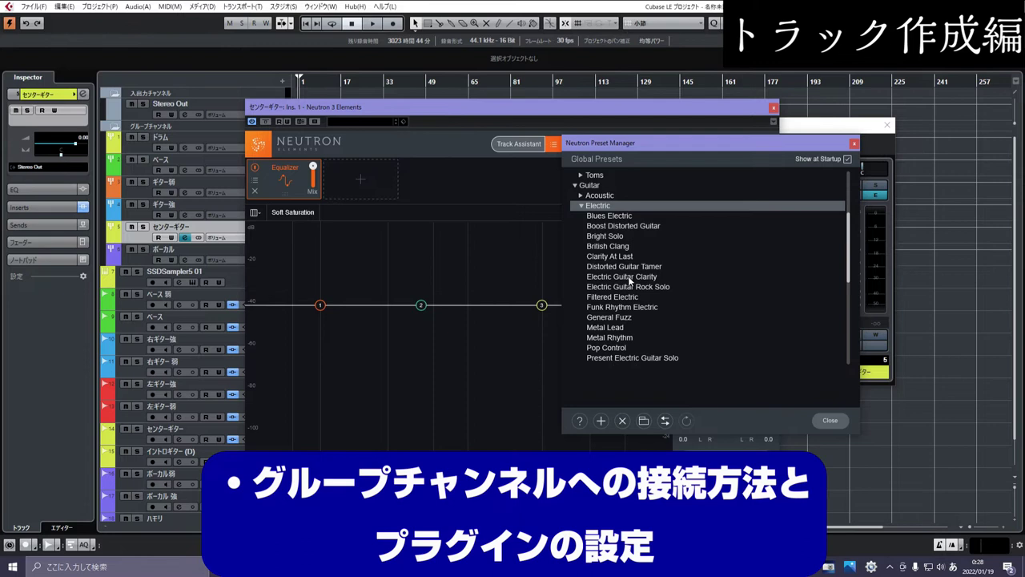
pyautogui.click(613, 216)
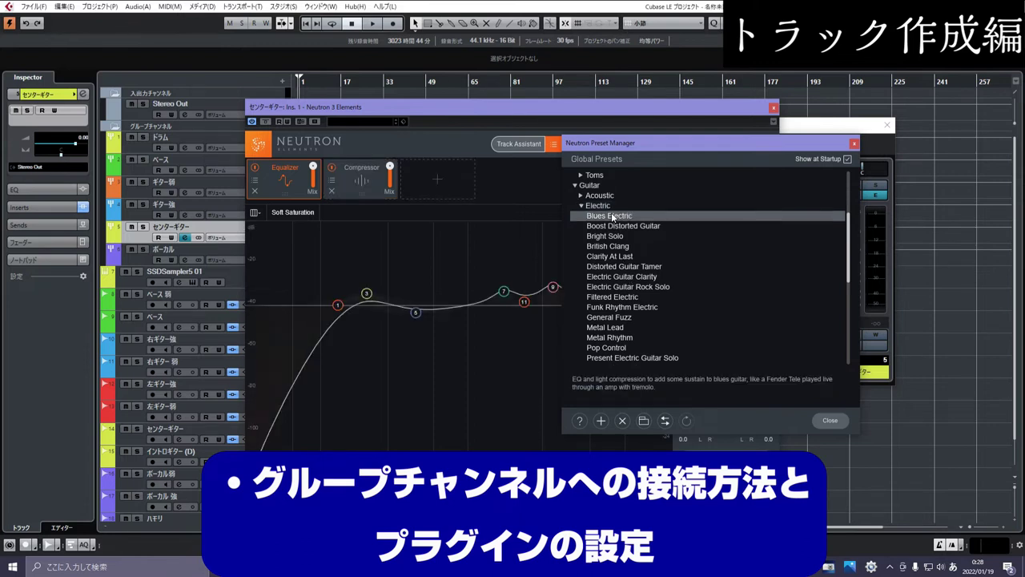
pyautogui.click(613, 216)
pyautogui.click(854, 143)
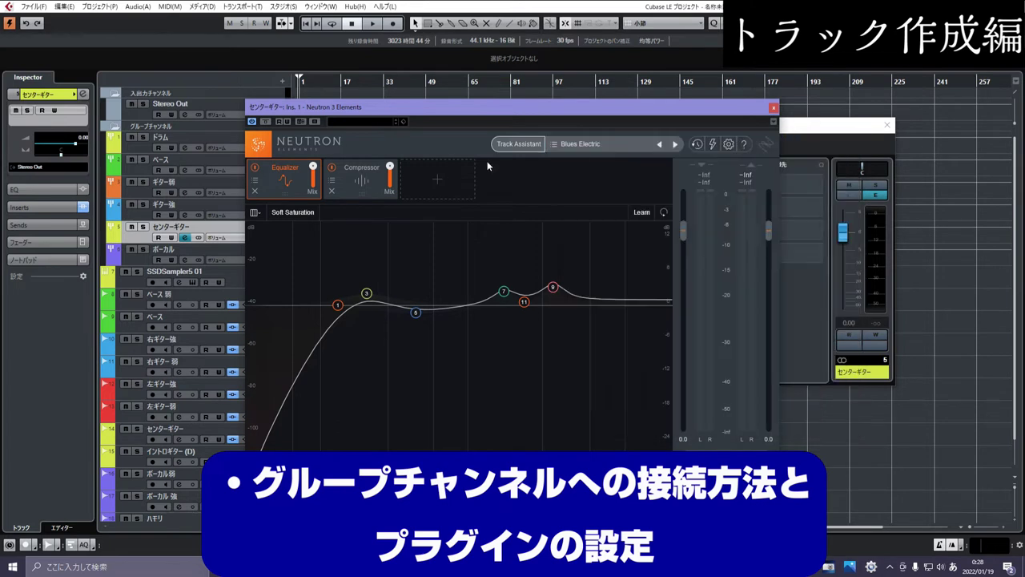
pyautogui.click(365, 178)
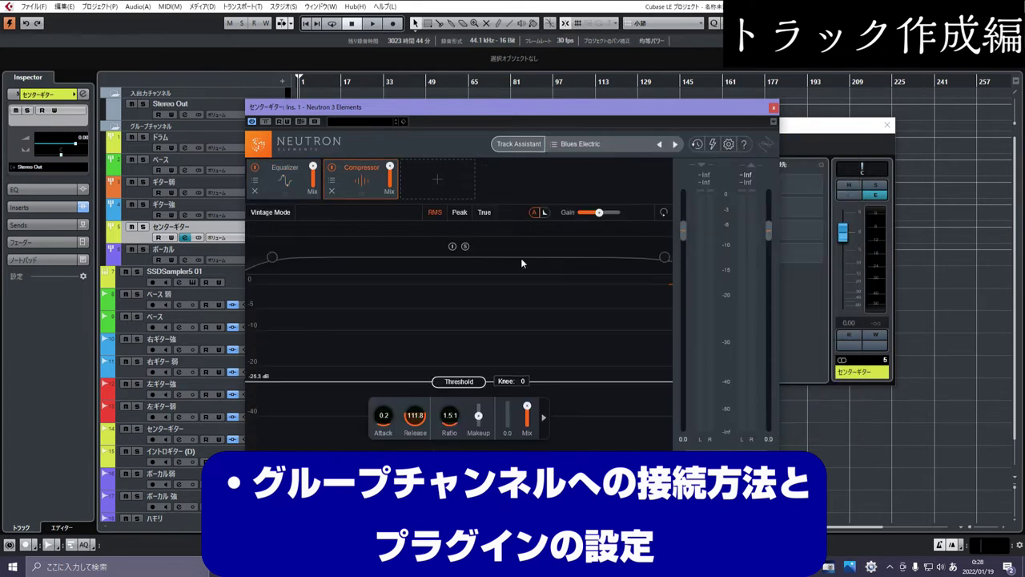
pyautogui.click(301, 178)
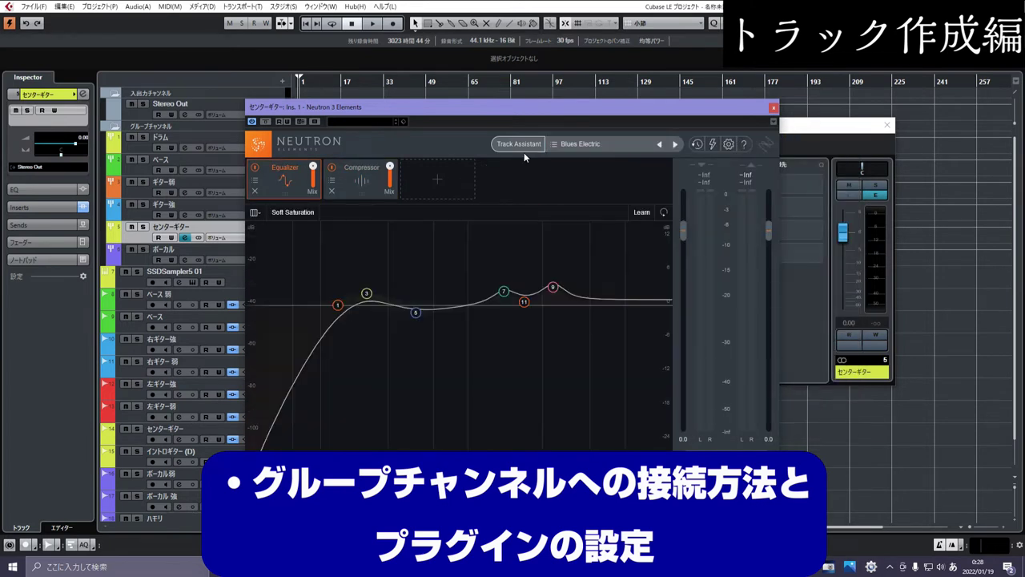
pyautogui.click(774, 110)
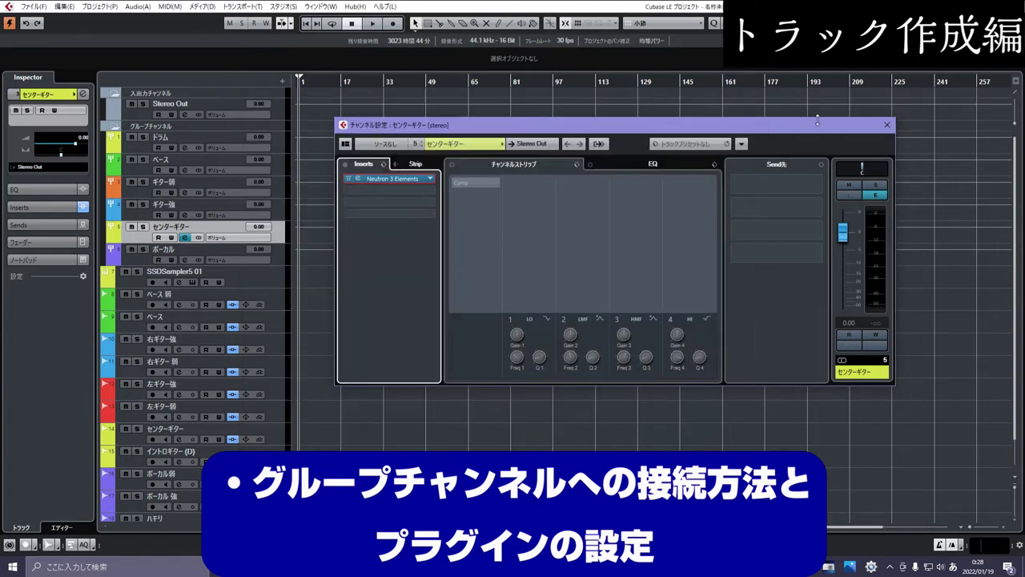
# Step: Add the Nectar 3 Elements plug-in to the first insert slot of the ボーカル group channel and close its windows
pyautogui.click(272, 246)
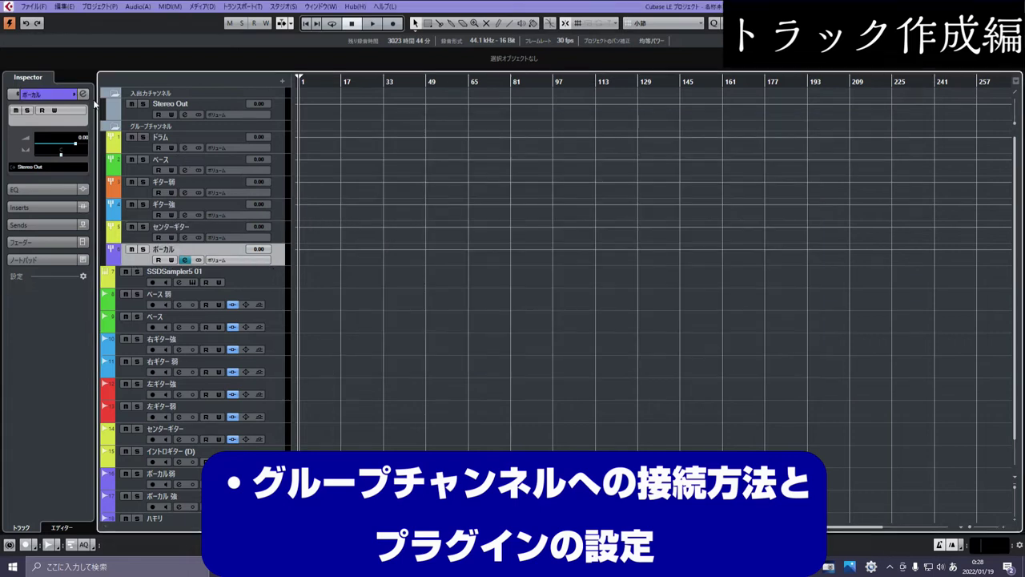
pyautogui.click(185, 259)
pyautogui.click(376, 177)
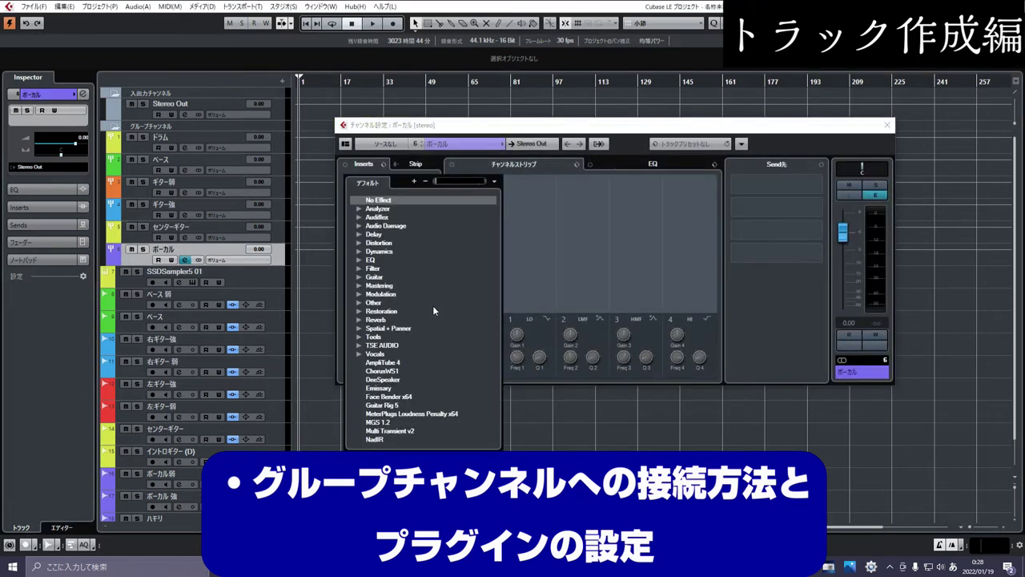
pyautogui.scroll(-5, 396, 372)
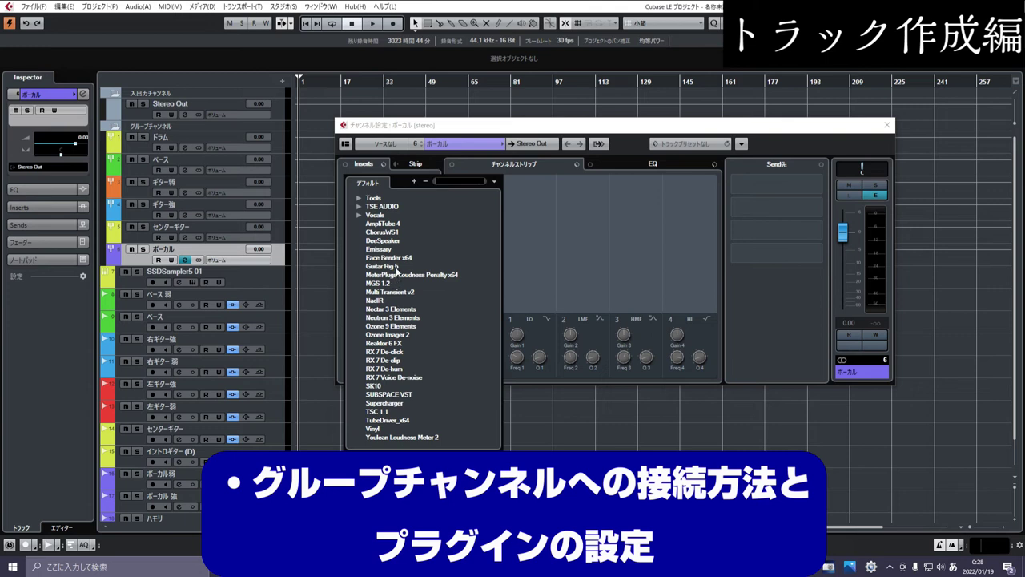
pyautogui.scroll(2, 398, 361)
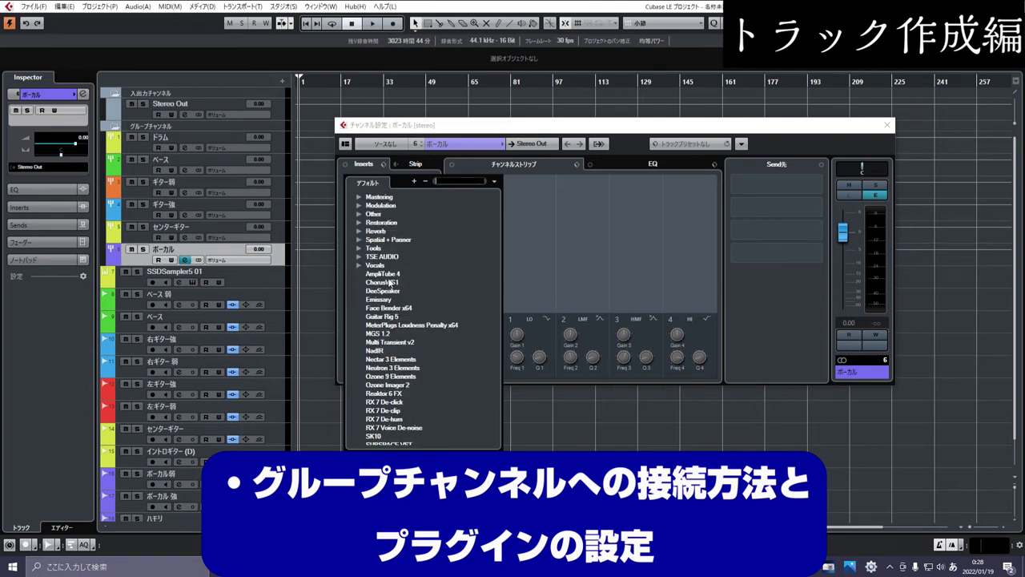
pyautogui.click(386, 360)
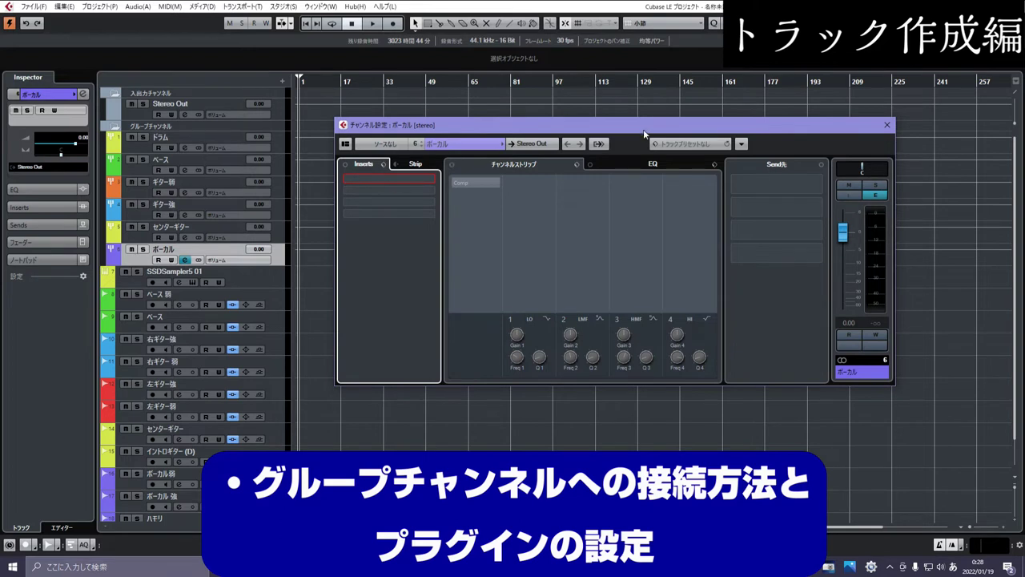
pyautogui.moveTo(257, 304); pyautogui.dragTo(608, 160)
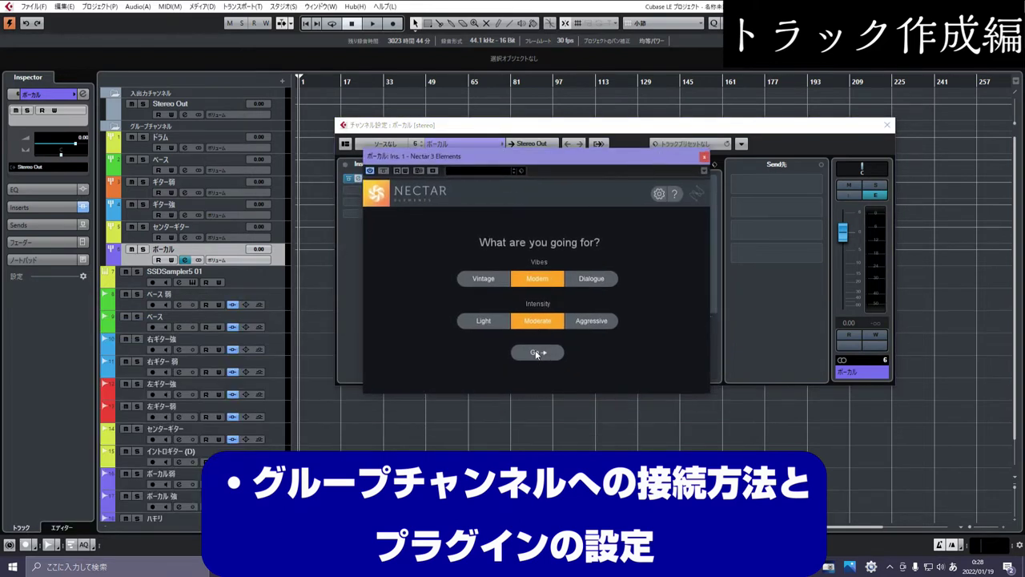
pyautogui.click(704, 157)
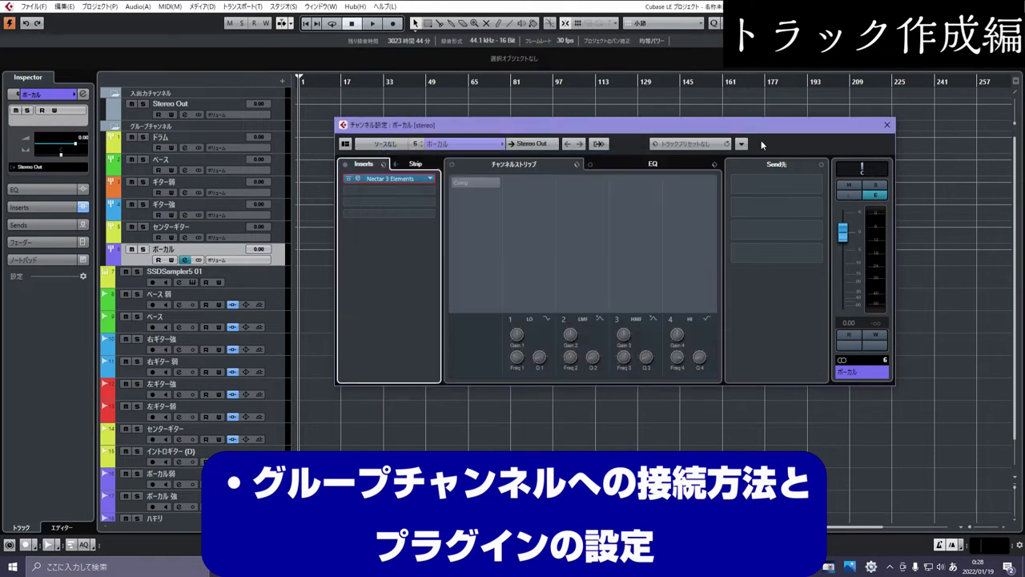
pyautogui.click(886, 126)
# Step: Add the Neutron 3 Elements plug-in to the first insert slot of the ドラム group channel
pyautogui.click(184, 147)
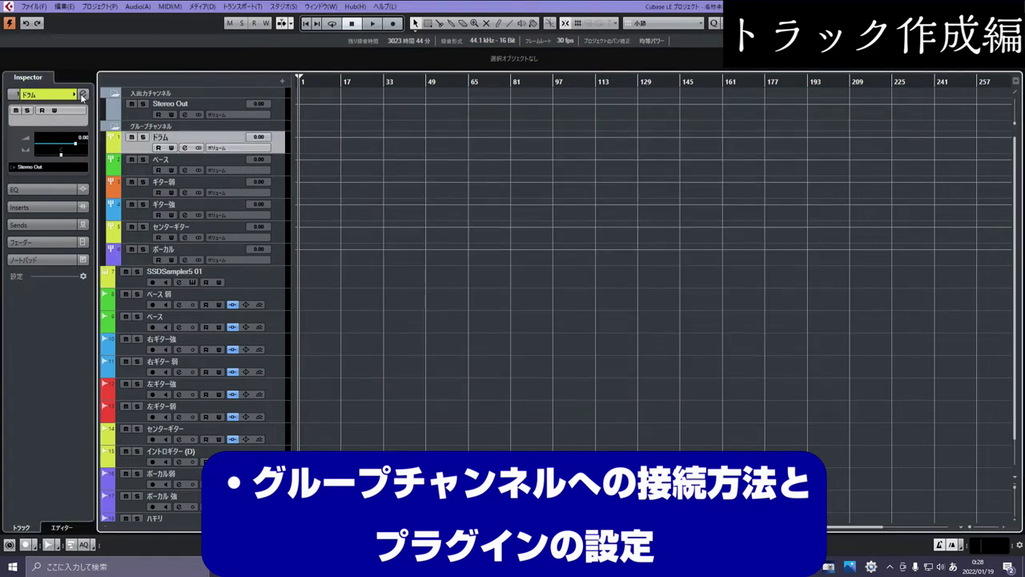
pyautogui.click(391, 184)
pyautogui.scroll(-5, 389, 354)
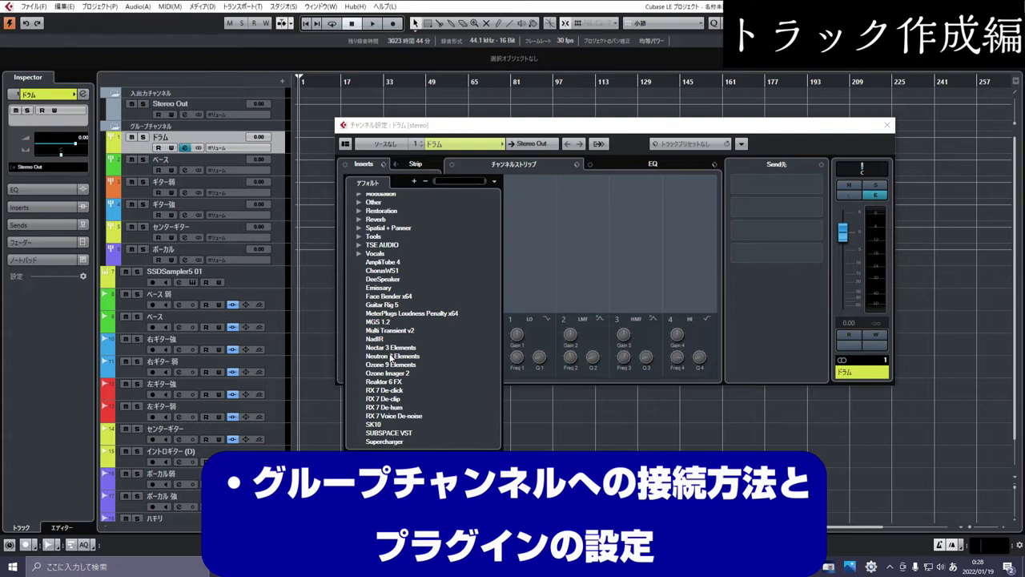
pyautogui.click(389, 356)
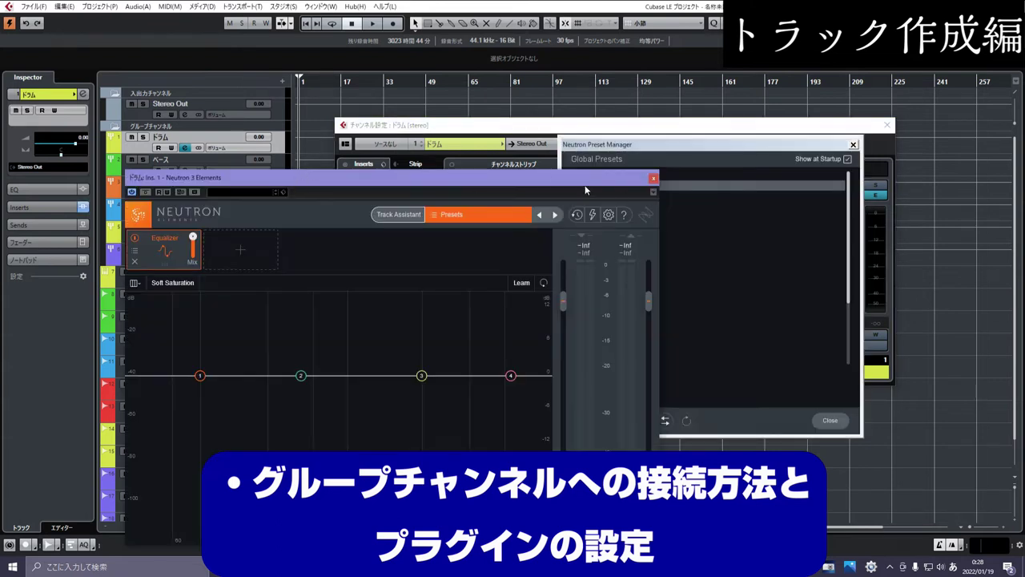
# Step: Try Neutron's Basic Drum Bus and Added Snap presets from the Drum Bus Acoustic category on the ドラム group, checking the Compressor module
pyautogui.click(536, 135)
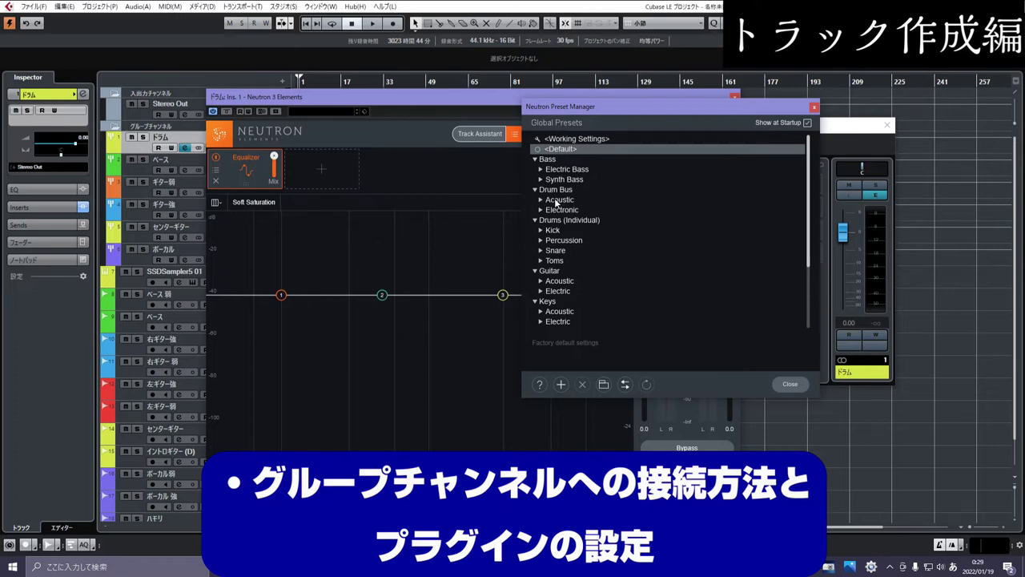
pyautogui.click(556, 201)
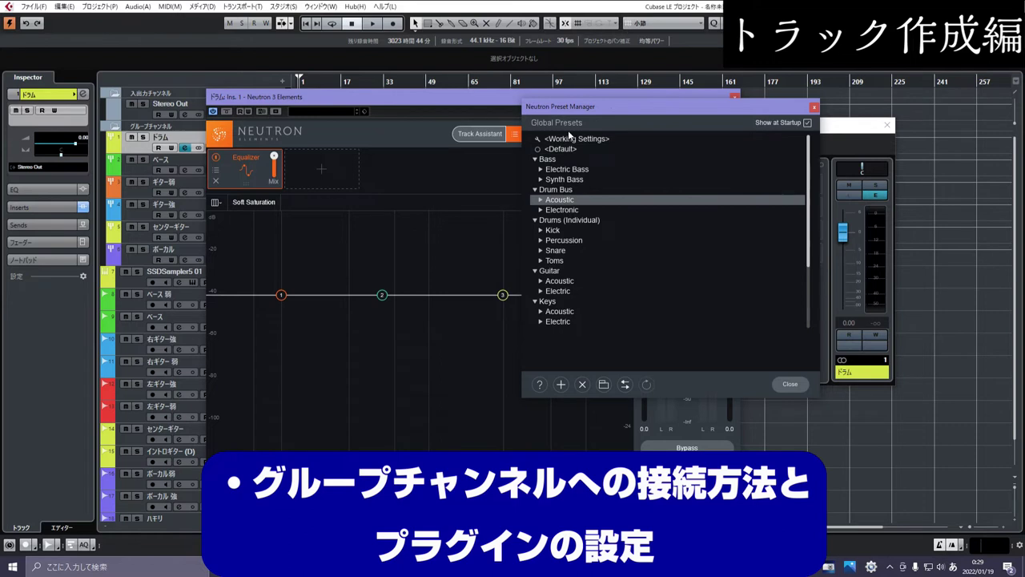
pyautogui.doubleClick(552, 201)
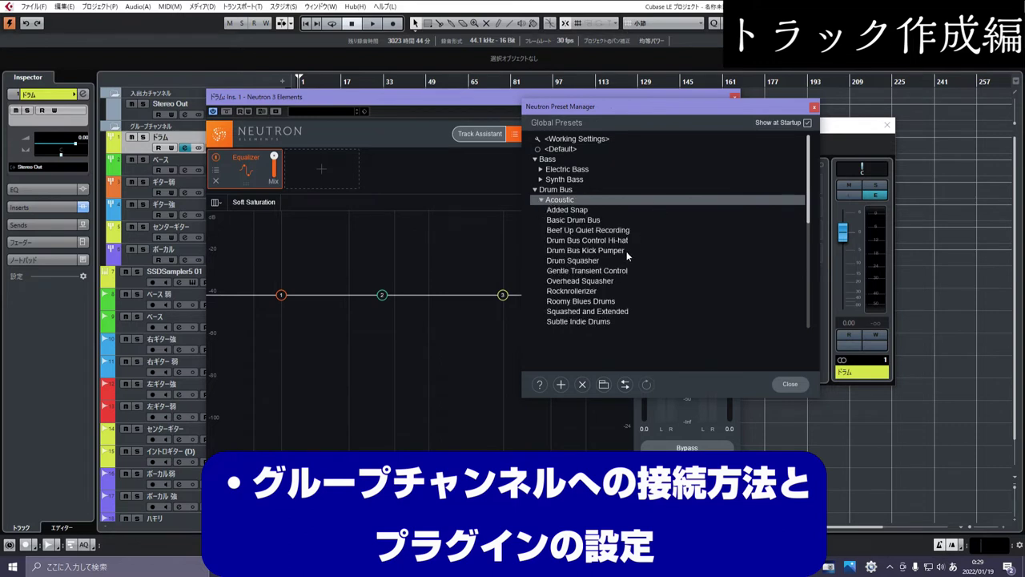
pyautogui.scroll(-1, 626, 254)
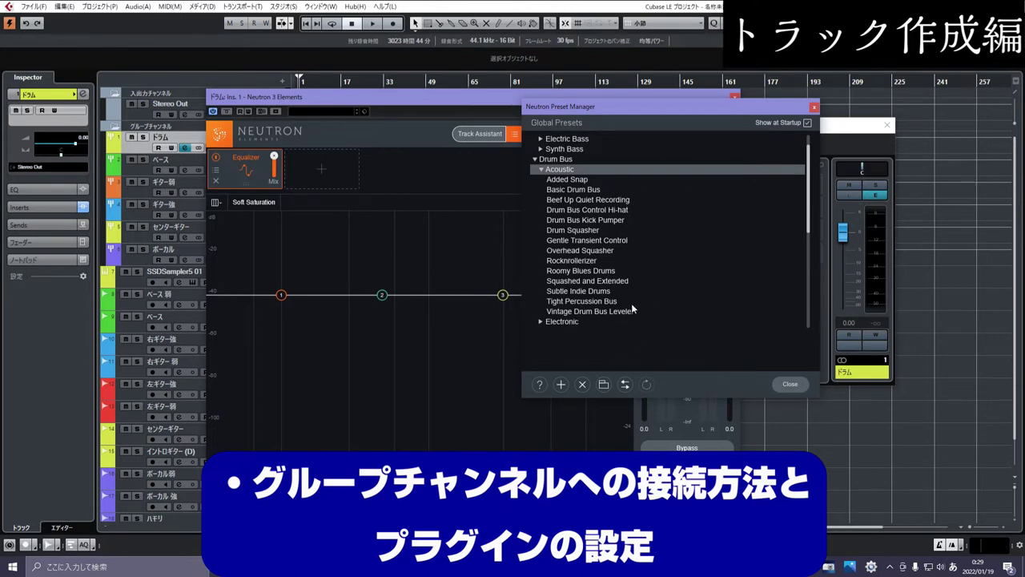
pyautogui.click(576, 189)
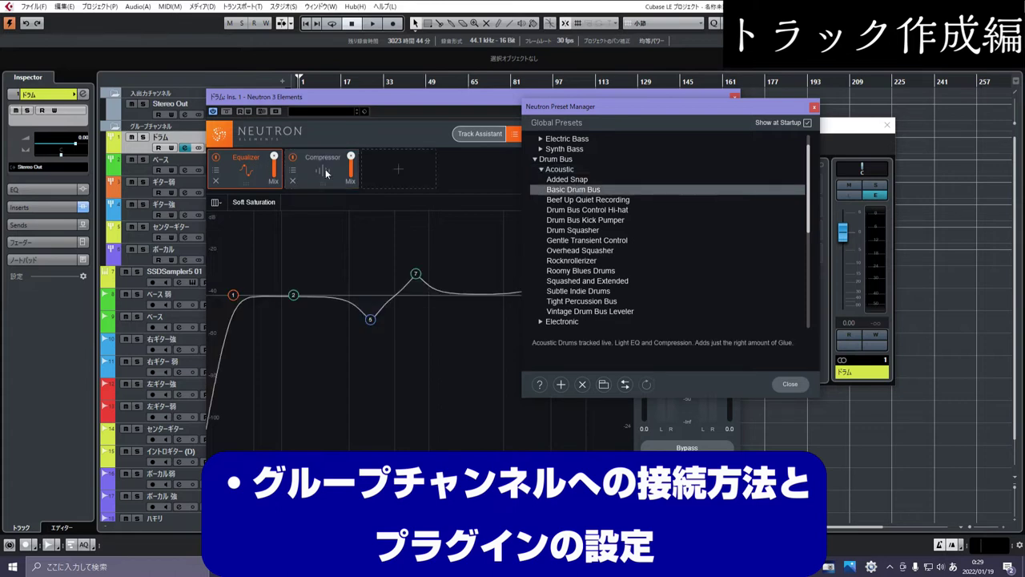
pyautogui.click(312, 168)
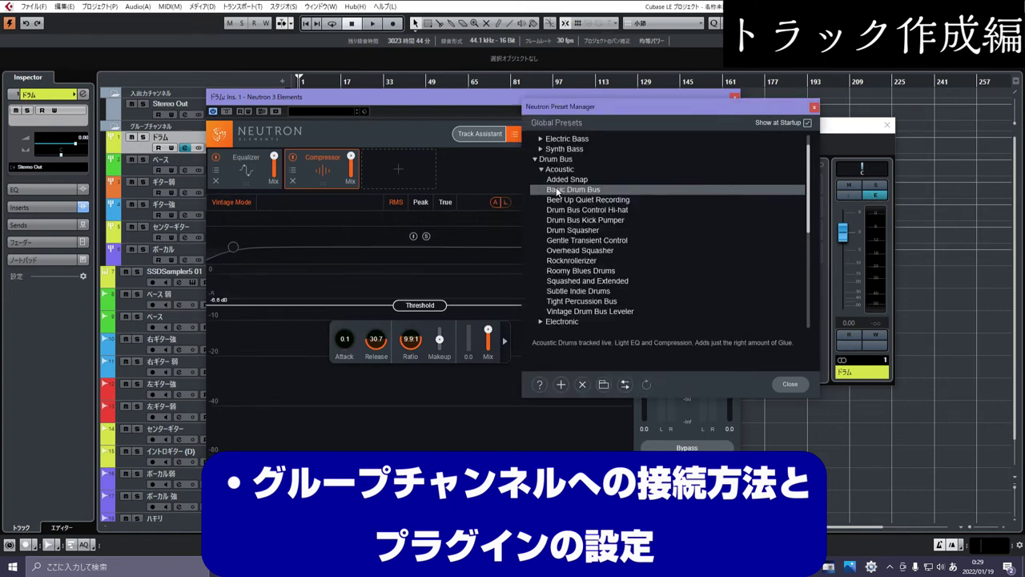
pyautogui.click(568, 181)
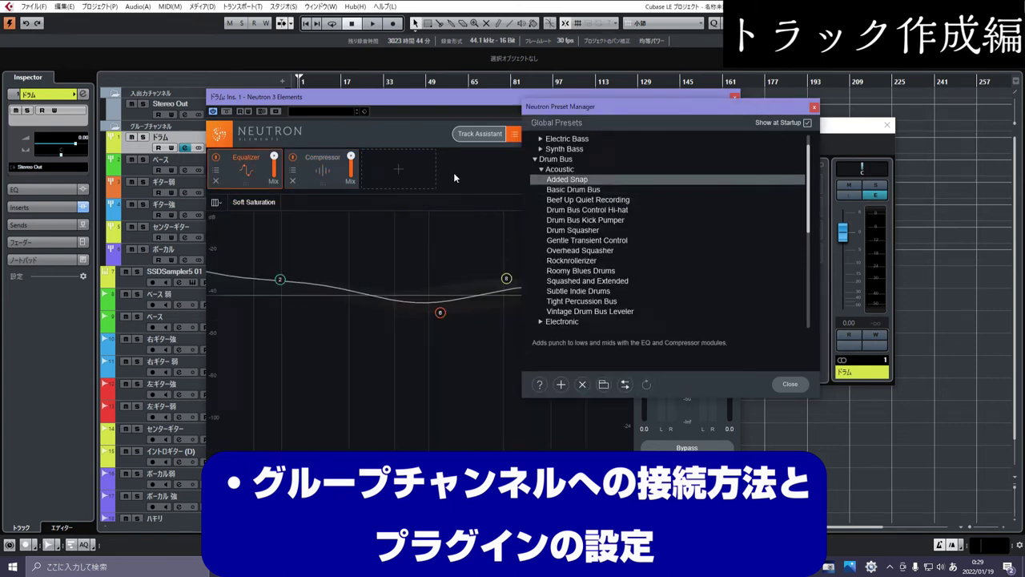
pyautogui.click(352, 176)
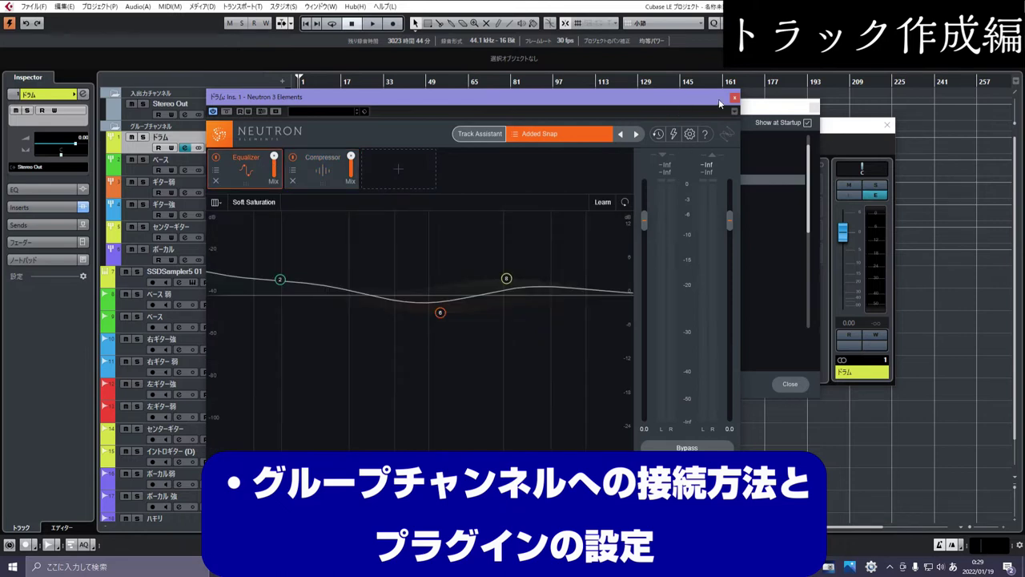
# Step: Compare against the Basic Drum Bus preset again, settle on Added Snap for the ドラム group, and close the plug-in and channel settings windows
pyautogui.click(764, 109)
pyautogui.click(583, 192)
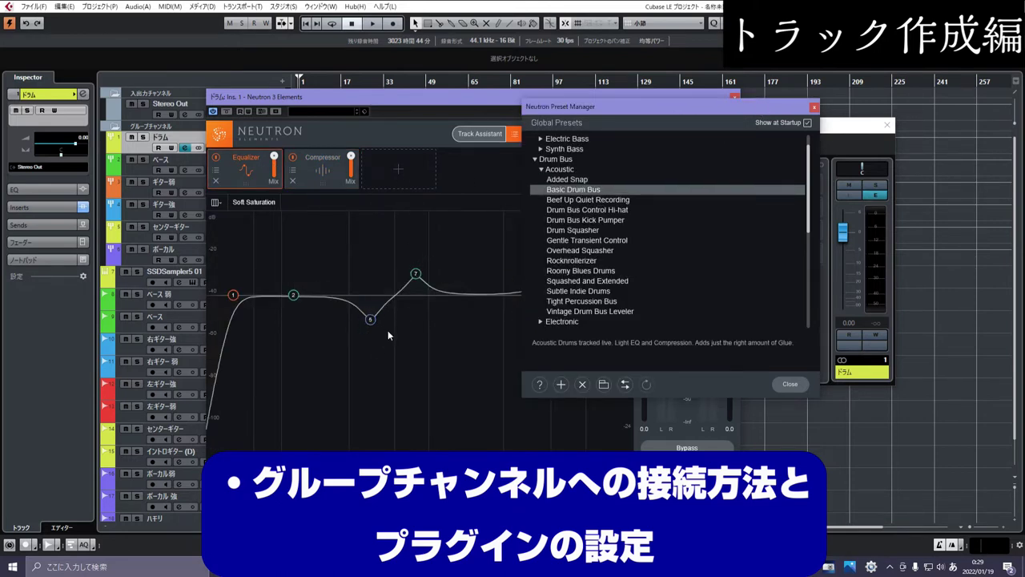
pyautogui.click(579, 180)
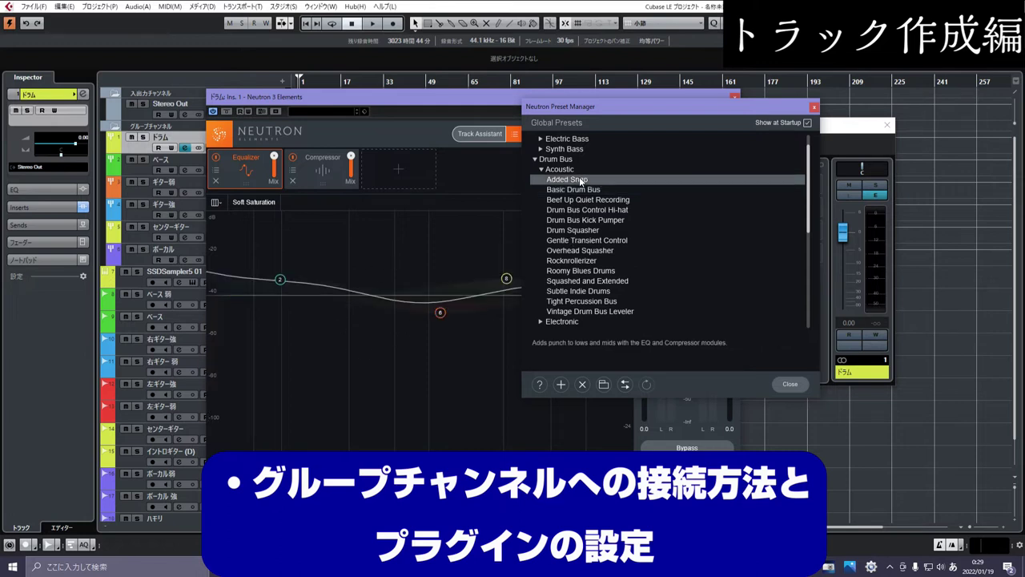
pyautogui.click(814, 109)
pyautogui.click(735, 96)
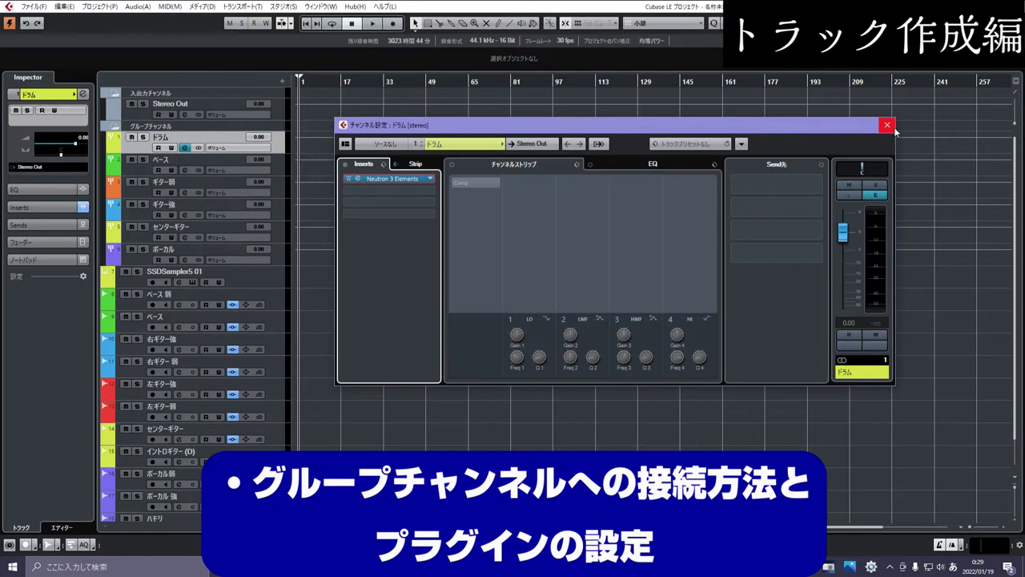
pyautogui.click(887, 126)
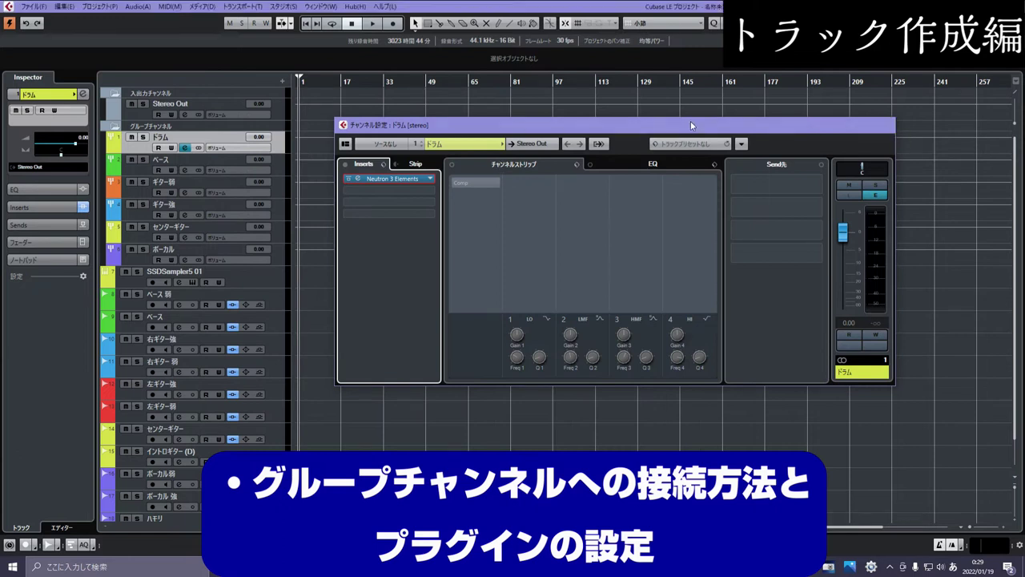
# Step: Check the channel settings of the ベース and ギター弱 group channels and close them
pyautogui.press('Down')
pyautogui.click(82, 94)
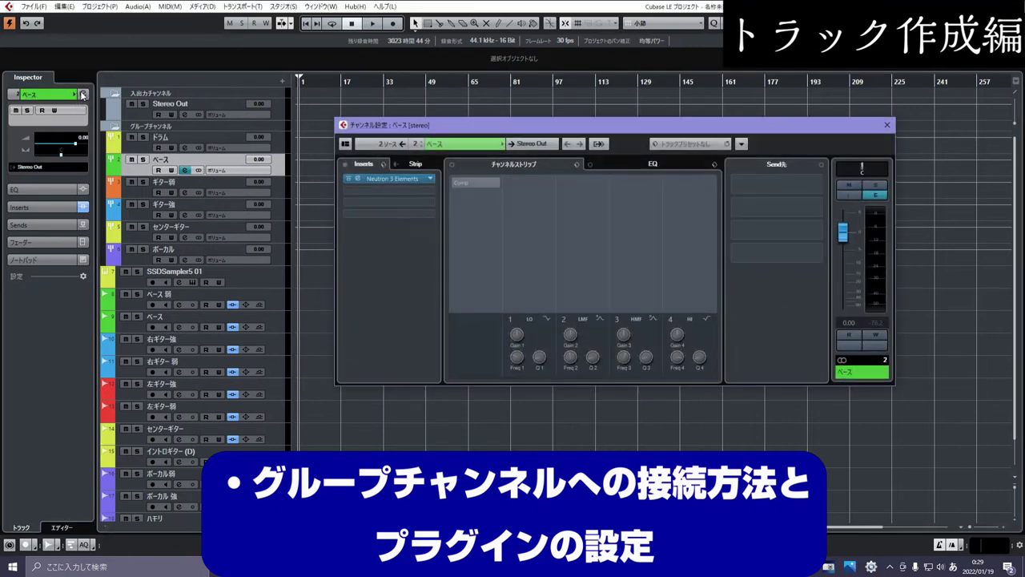
pyautogui.click(83, 94)
pyautogui.click(184, 178)
pyautogui.click(82, 95)
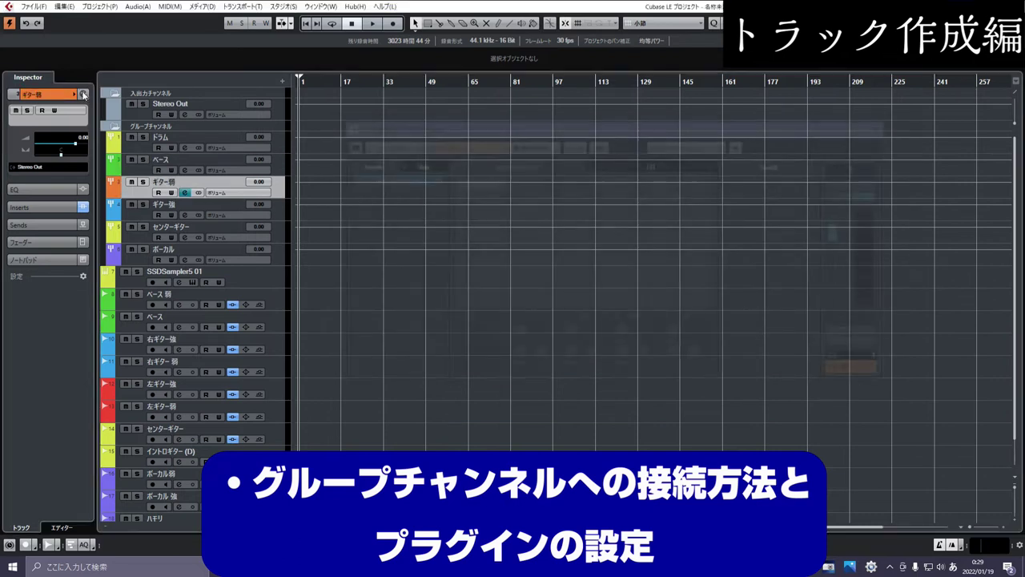
pyautogui.click(83, 95)
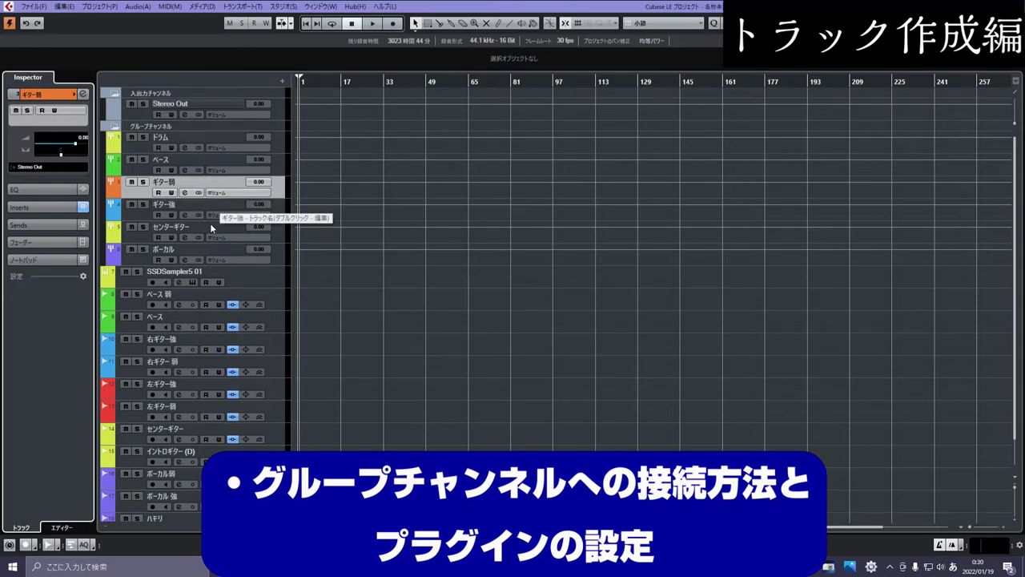
# Step: Add the Vinyl plug-in to the second insert slot of the イントロギター (D) track
pyautogui.scroll(-1, 232, 321)
pyautogui.click(272, 414)
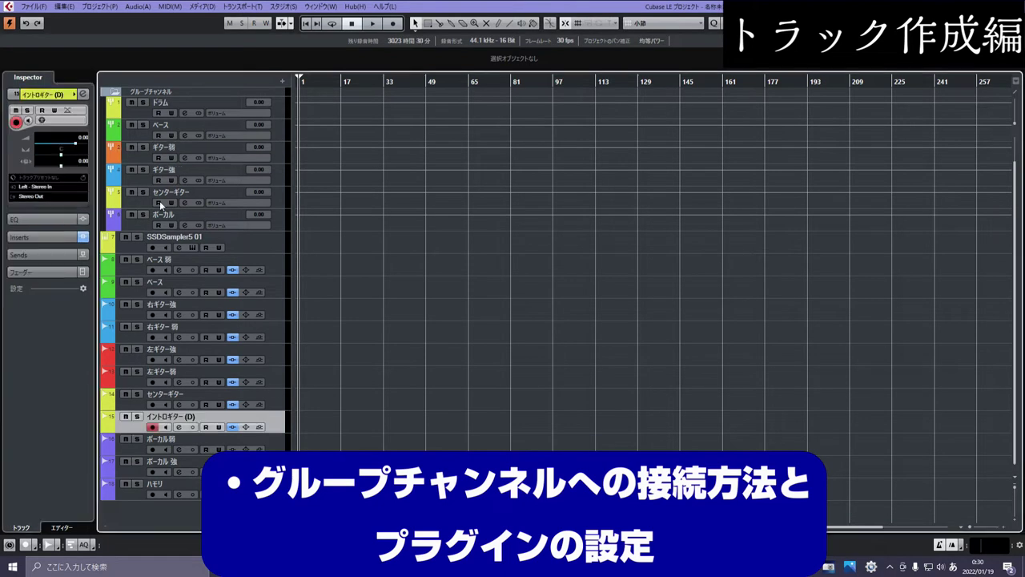
pyautogui.click(82, 95)
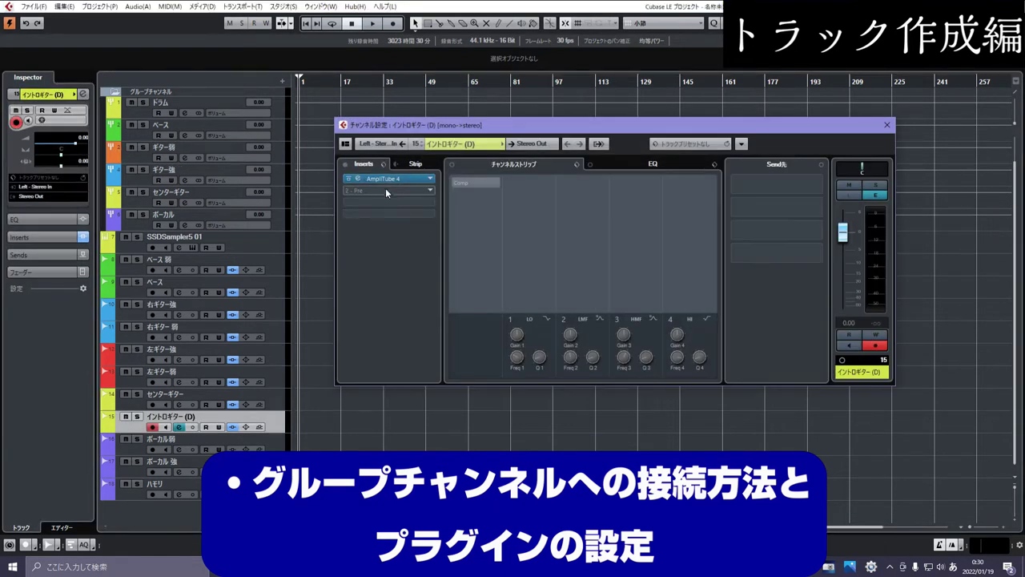
pyautogui.click(385, 186)
pyautogui.scroll(-3, 399, 346)
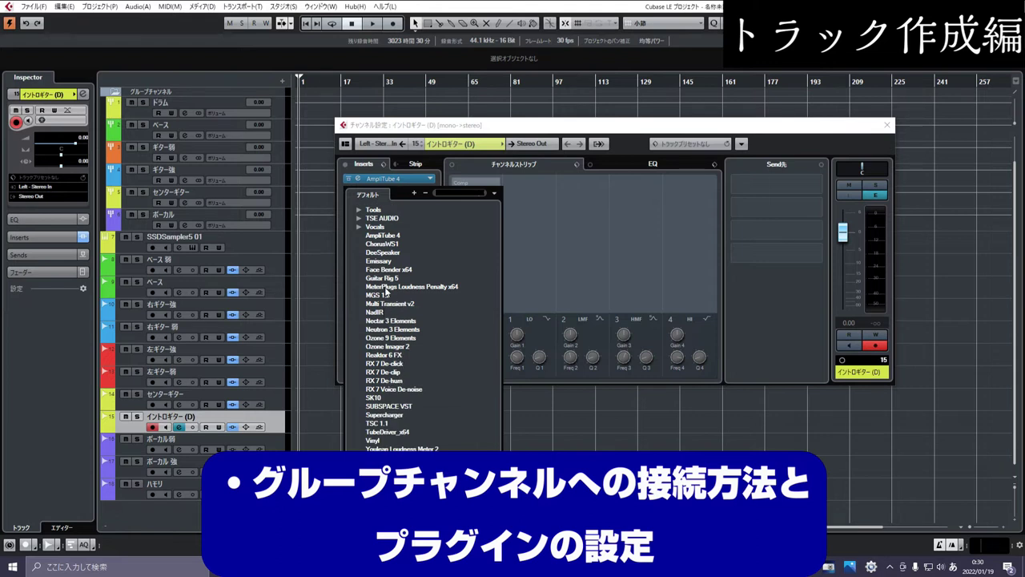
pyautogui.click(482, 404)
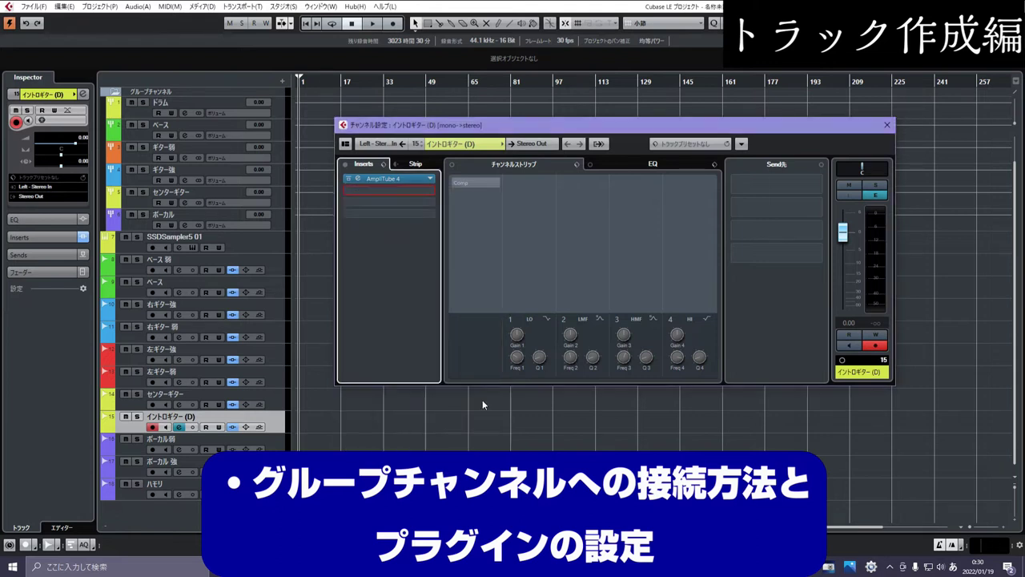
# Step: Set Vinyl's Dust and Warp to 0 % and close the plug-in and the channel settings of イントロギター (D)
pyautogui.moveTo(202, 102); pyautogui.dragTo(639, 106)
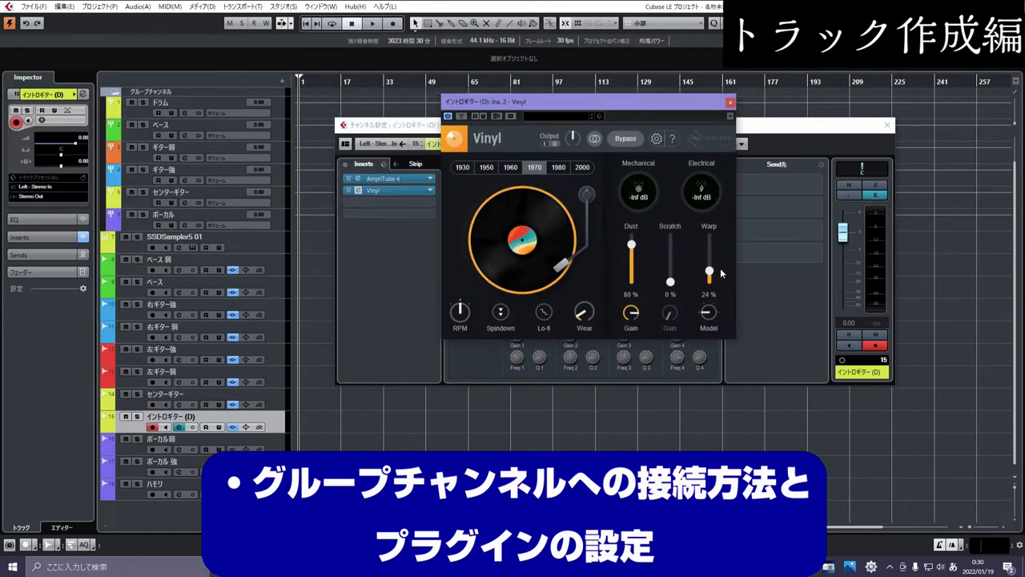
pyautogui.moveTo(631, 244); pyautogui.dragTo(642, 318)
pyautogui.moveTo(708, 273); pyautogui.dragTo(709, 304)
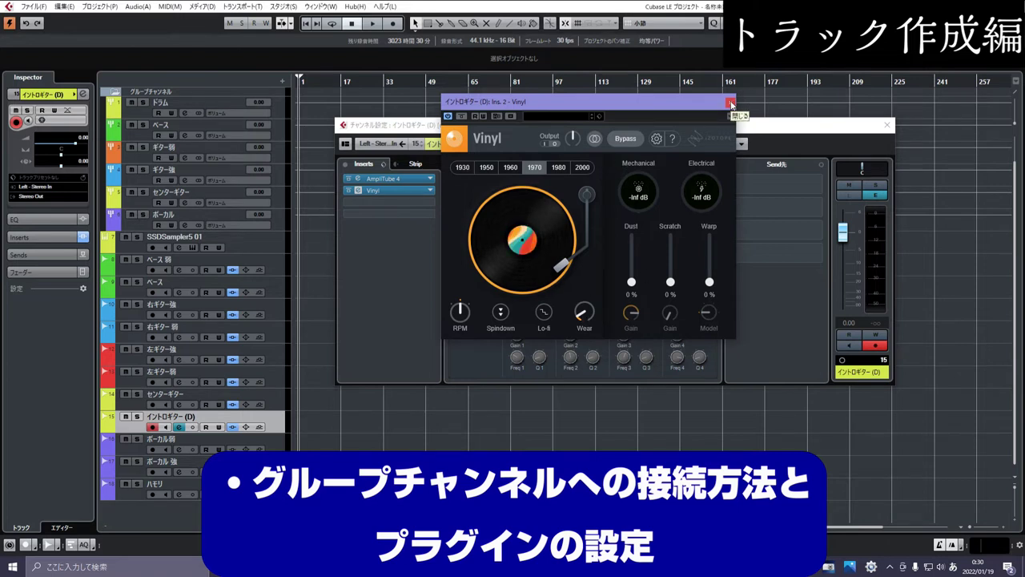
pyautogui.click(730, 103)
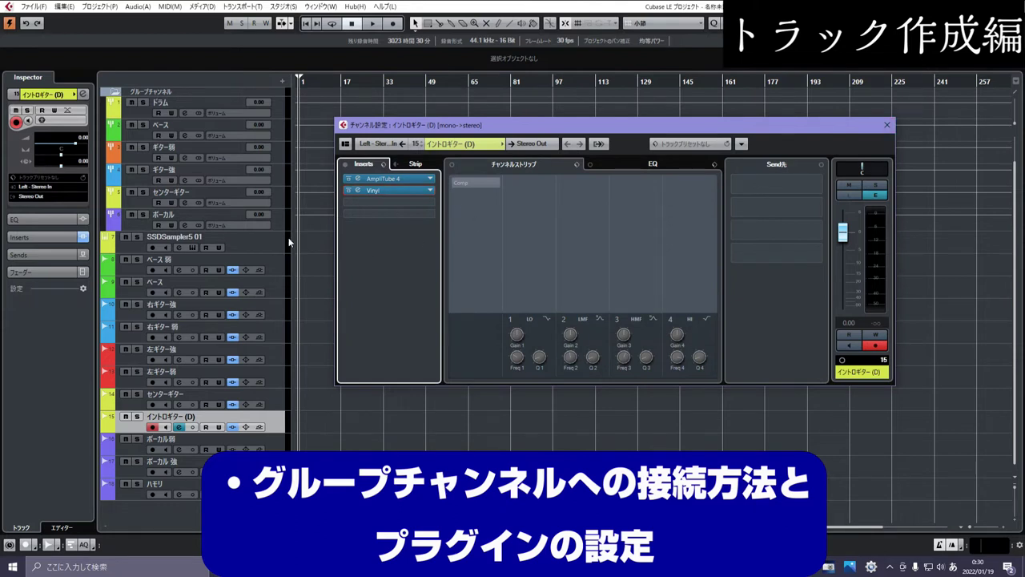
pyautogui.click(886, 126)
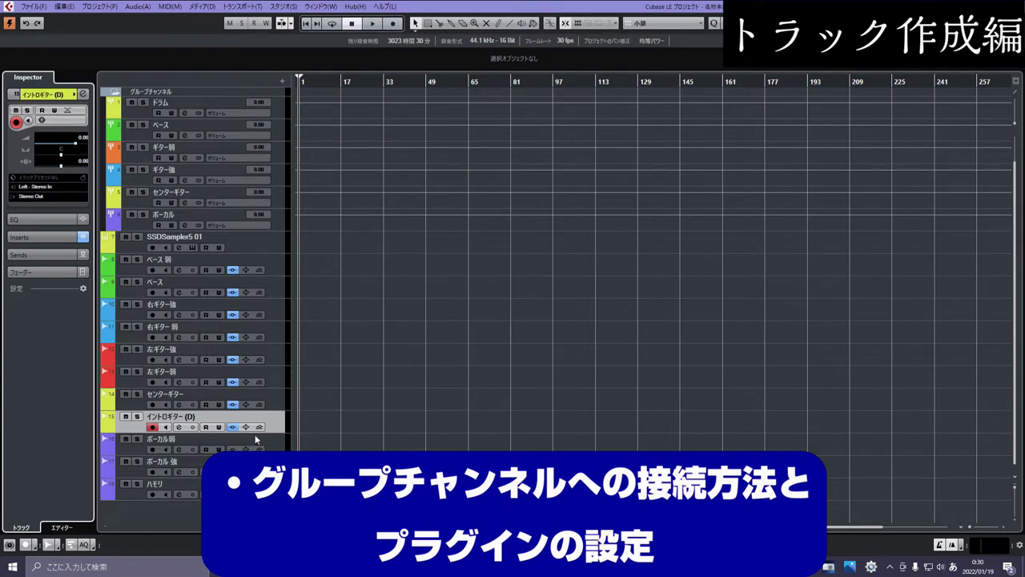
# Step: Add one stereo FX channel track with the RoomWorks SE reverb as its effect
pyautogui.scroll(2, 236, 166)
pyautogui.scroll(-1, 162, 499)
pyautogui.rightClick(167, 506)
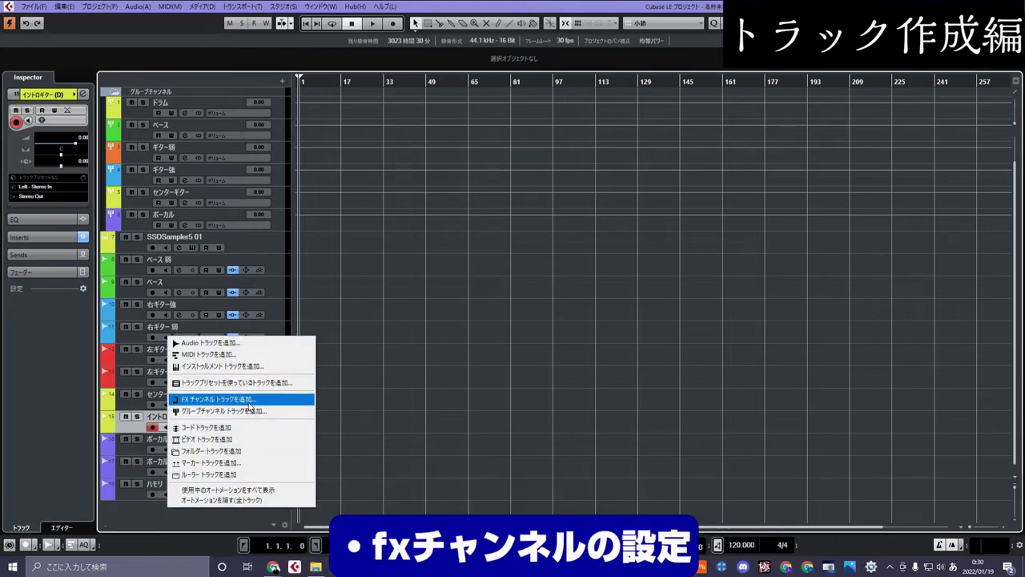
pyautogui.click(240, 402)
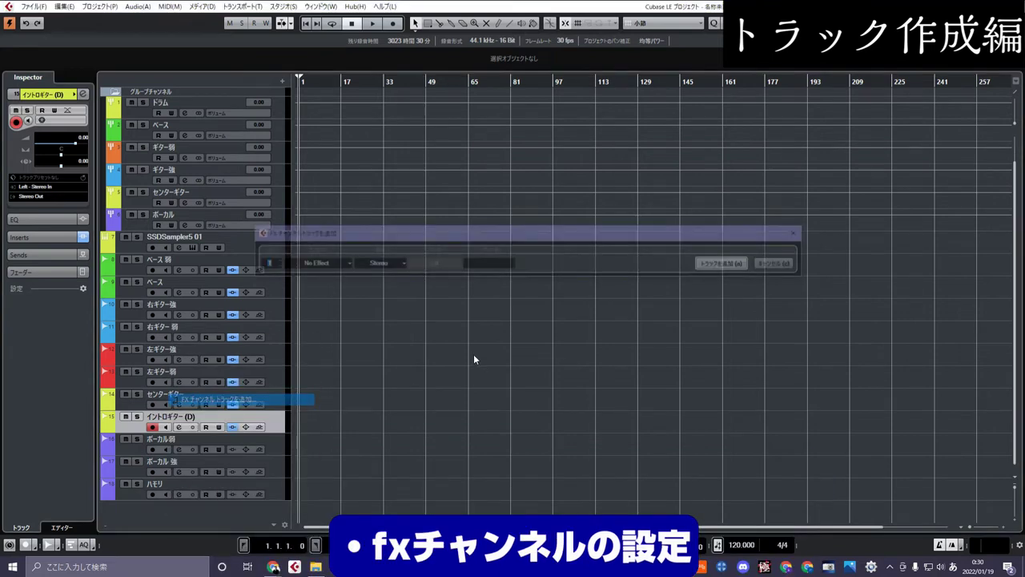
pyautogui.click(316, 267)
pyautogui.scroll(-2, 328, 369)
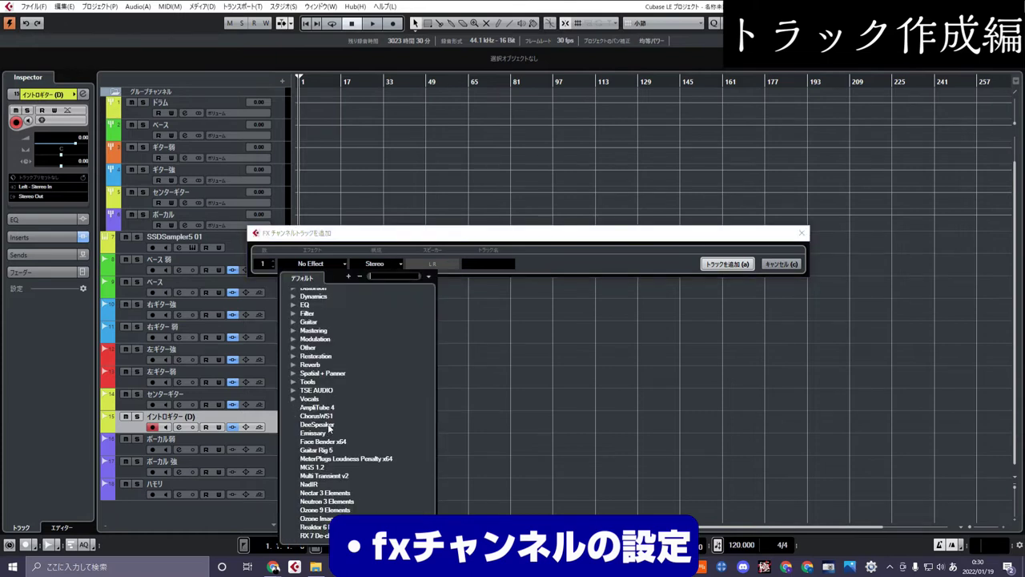
pyautogui.click(314, 365)
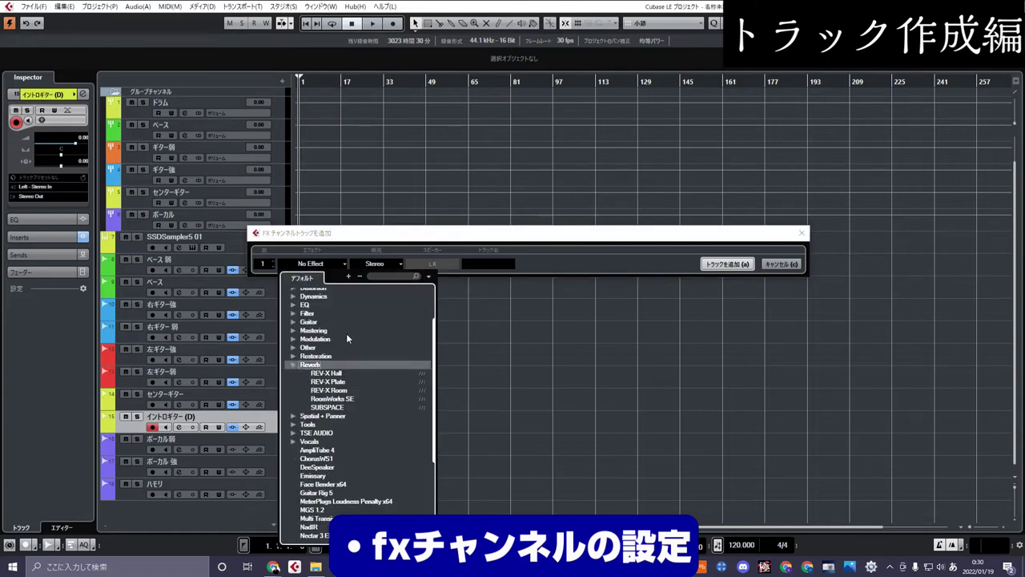
pyautogui.scroll(-2, 343, 330)
pyautogui.scroll(2, 337, 319)
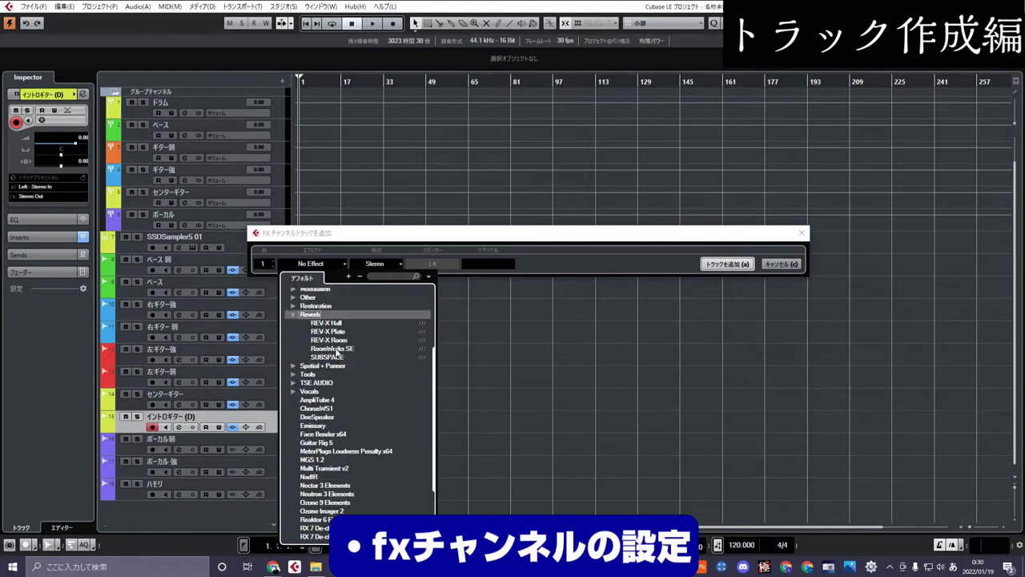
pyautogui.click(335, 349)
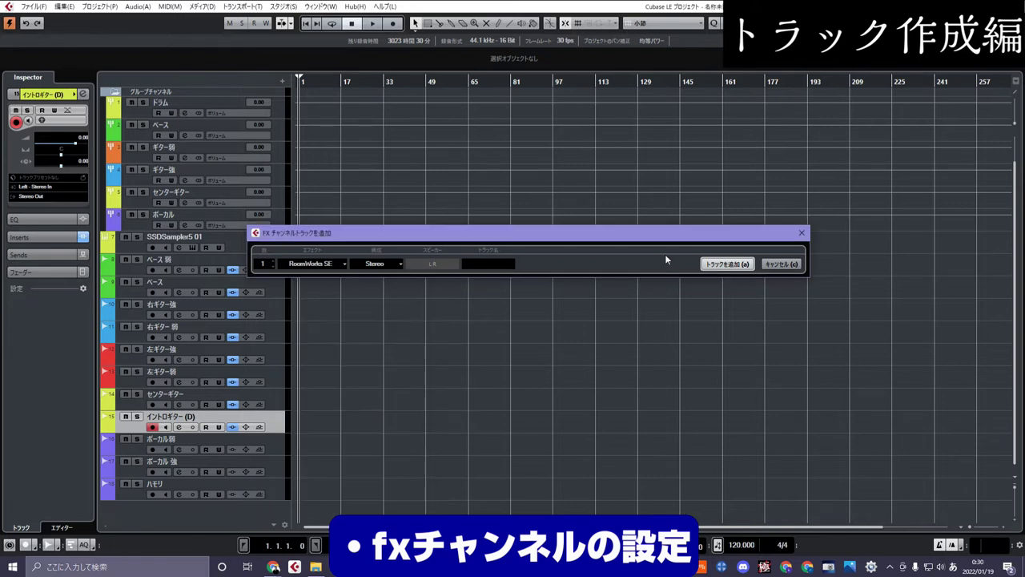
pyautogui.click(725, 261)
pyautogui.moveTo(429, 254); pyautogui.dragTo(477, 238)
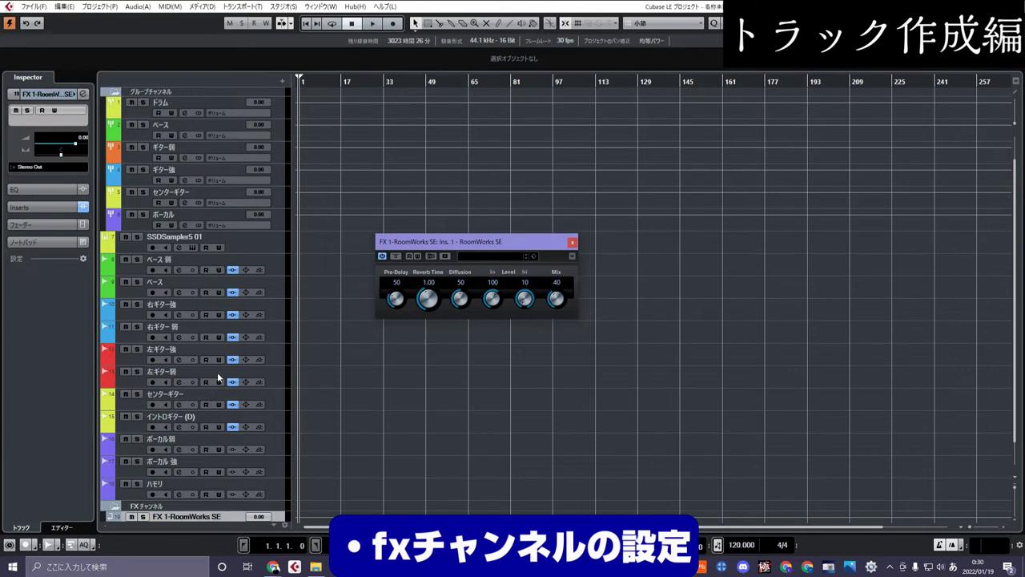
# Step: Duplicate the RoomWorks SE FX channel track twice
pyautogui.scroll(-2, 282, 489)
pyautogui.rightClick(280, 487)
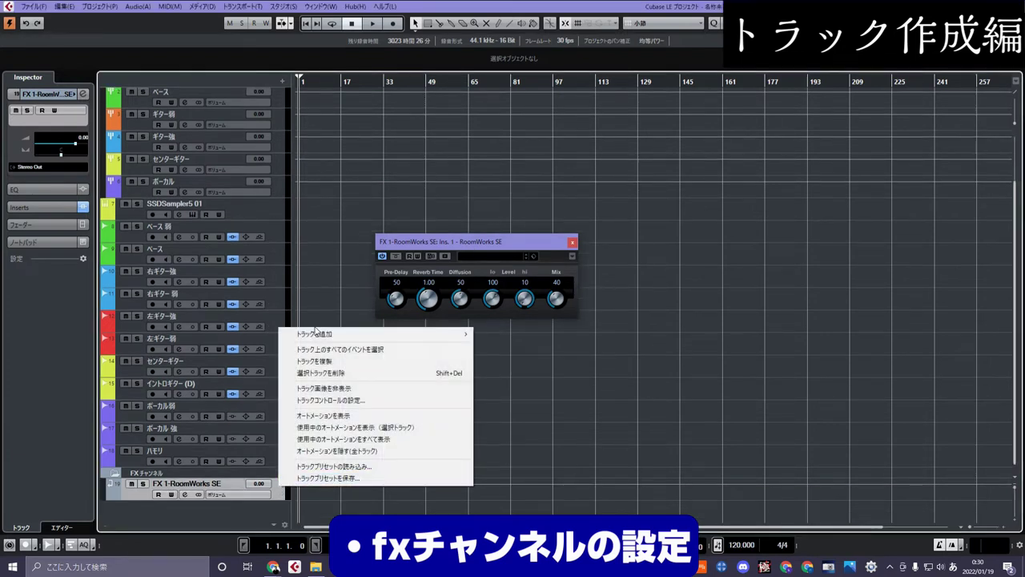
pyautogui.click(327, 362)
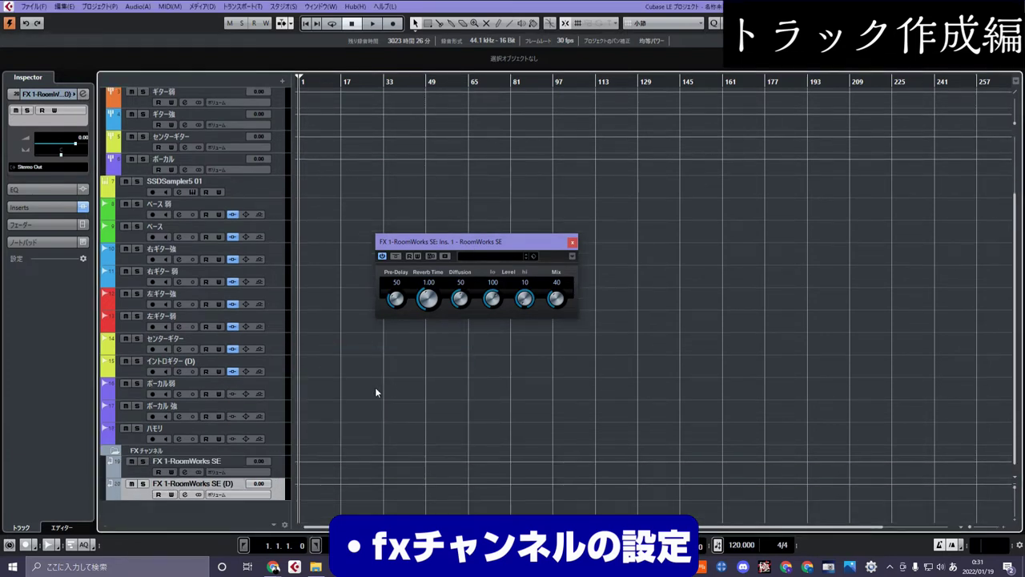
pyautogui.rightClick(287, 479)
pyautogui.click(322, 358)
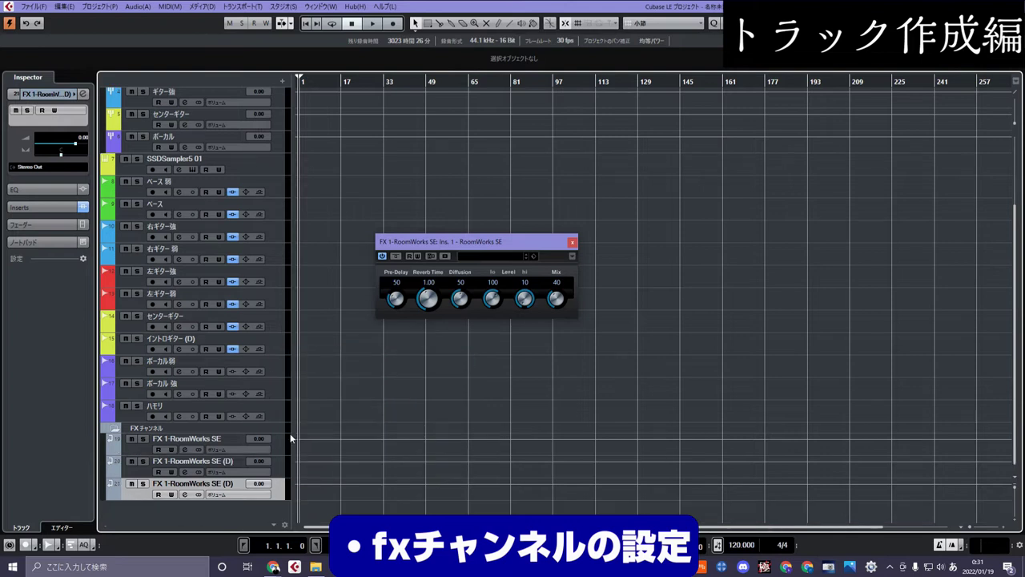
# Step: Open the RoomWorks SE windows of both duplicated FX channels alongside the window of the original one
pyautogui.scroll(-1, 280, 490)
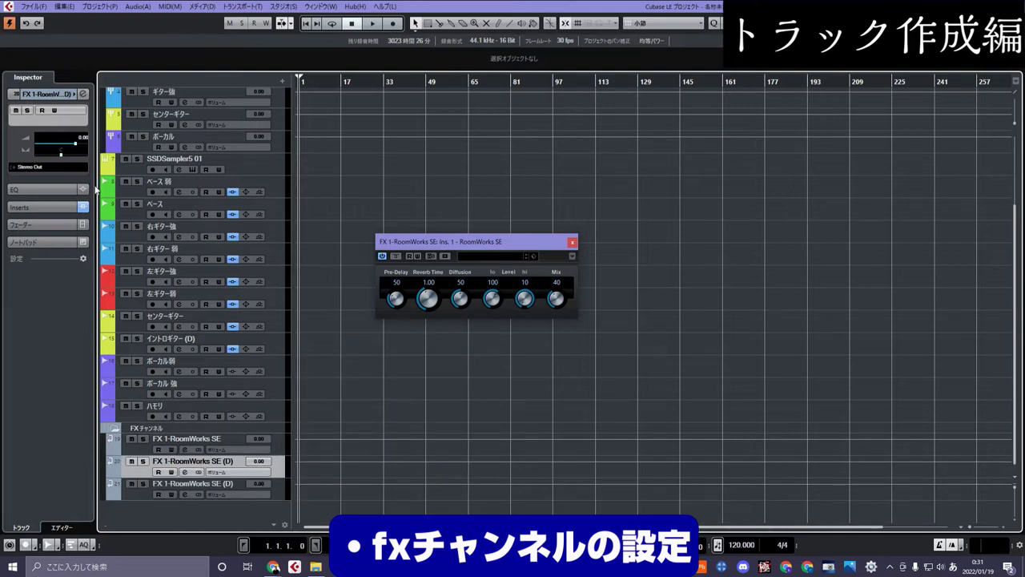
pyautogui.click(84, 94)
pyautogui.click(372, 174)
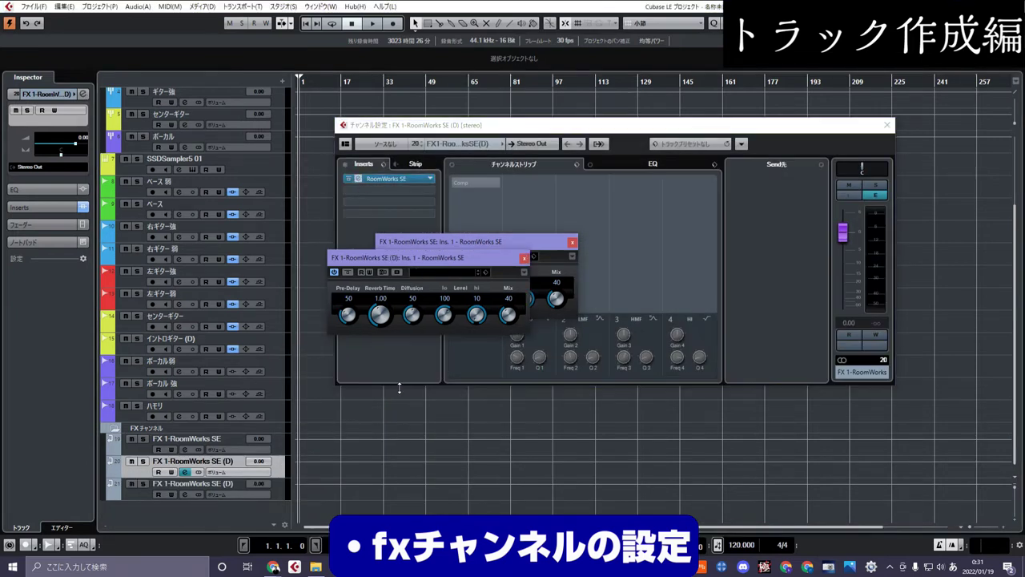
pyautogui.click(279, 490)
pyautogui.click(184, 494)
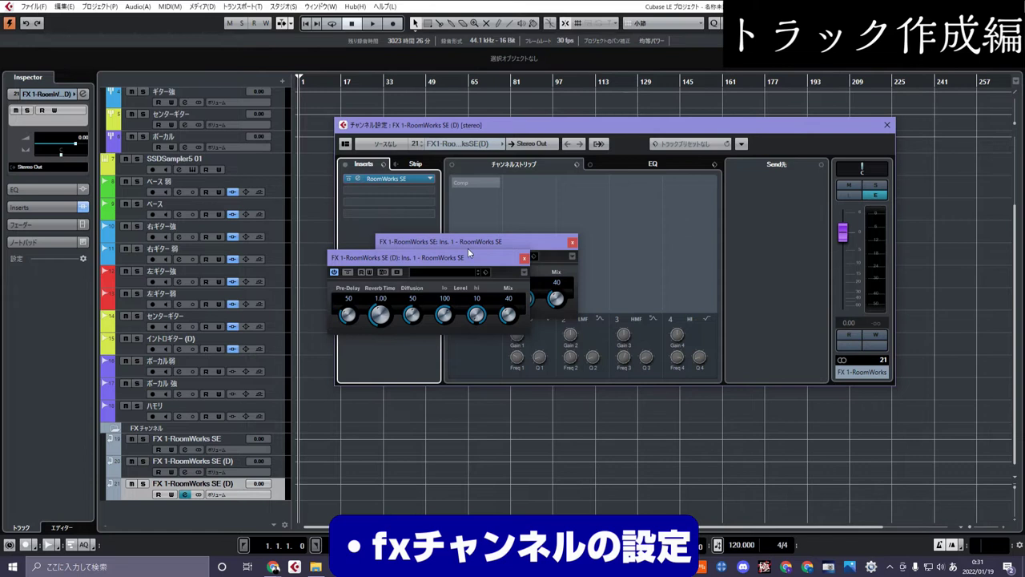
pyautogui.moveTo(447, 255); pyautogui.dragTo(568, 269)
pyautogui.moveTo(513, 241); pyautogui.dragTo(708, 226)
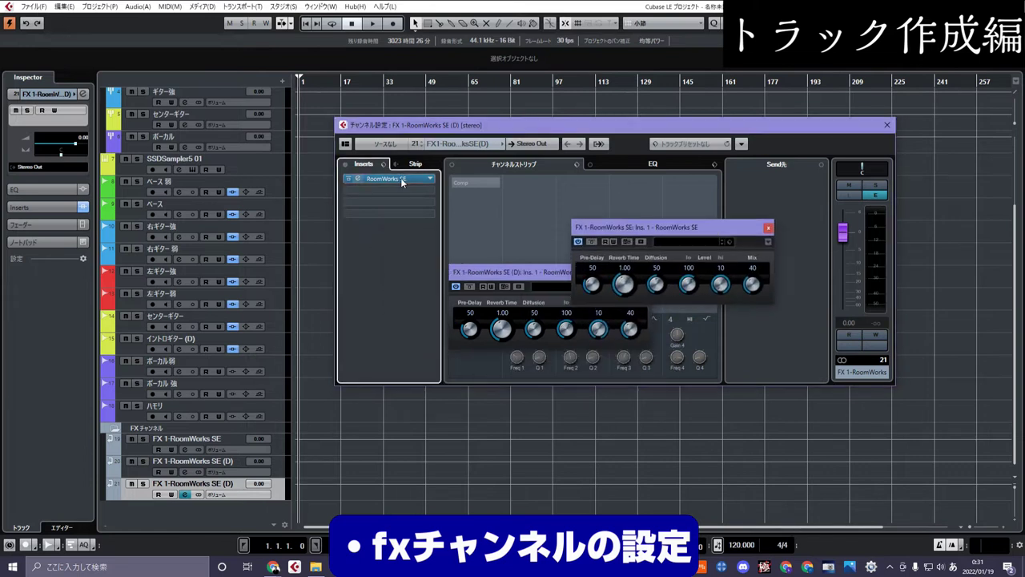
pyautogui.click(402, 183)
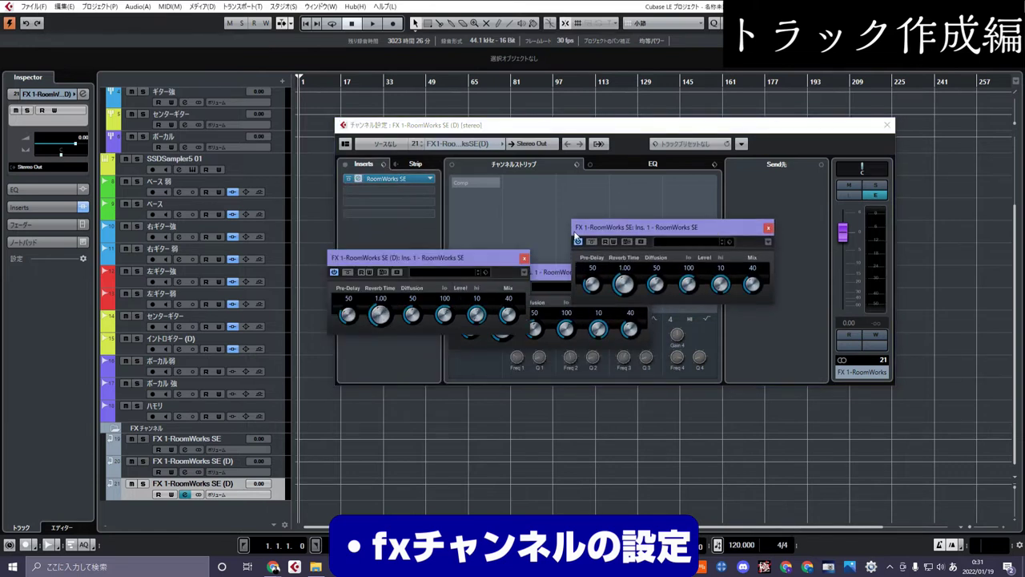
# Step: Close the channel settings and arrange the three RoomWorks SE windows so that they do not overlap
pyautogui.click(885, 127)
pyautogui.moveTo(440, 185); pyautogui.dragTo(449, 168)
pyautogui.moveTo(556, 277); pyautogui.dragTo(655, 279)
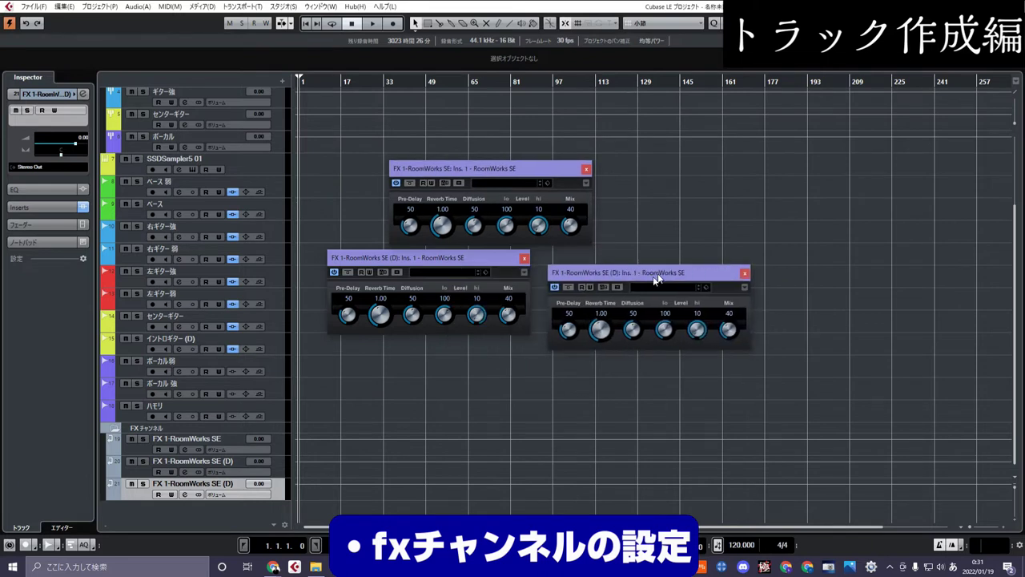
# Step: Rename the three FX channels ボーカル, ギター and ドラム, in track order
pyautogui.doubleClick(170, 439)
pyautogui.write('ボーカル')
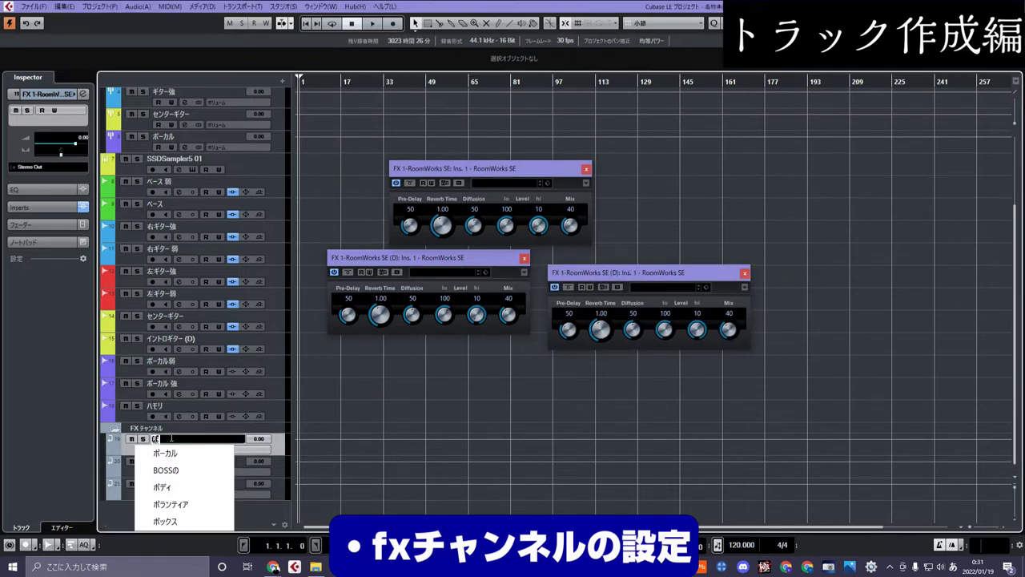
pyautogui.press('Return')
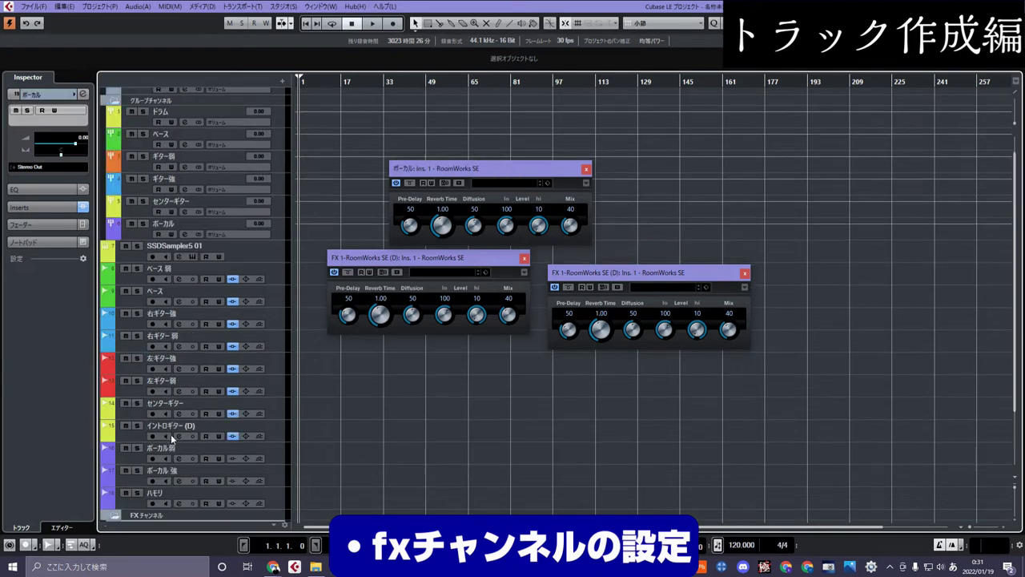
pyautogui.click(170, 463)
pyautogui.doubleClick(171, 463)
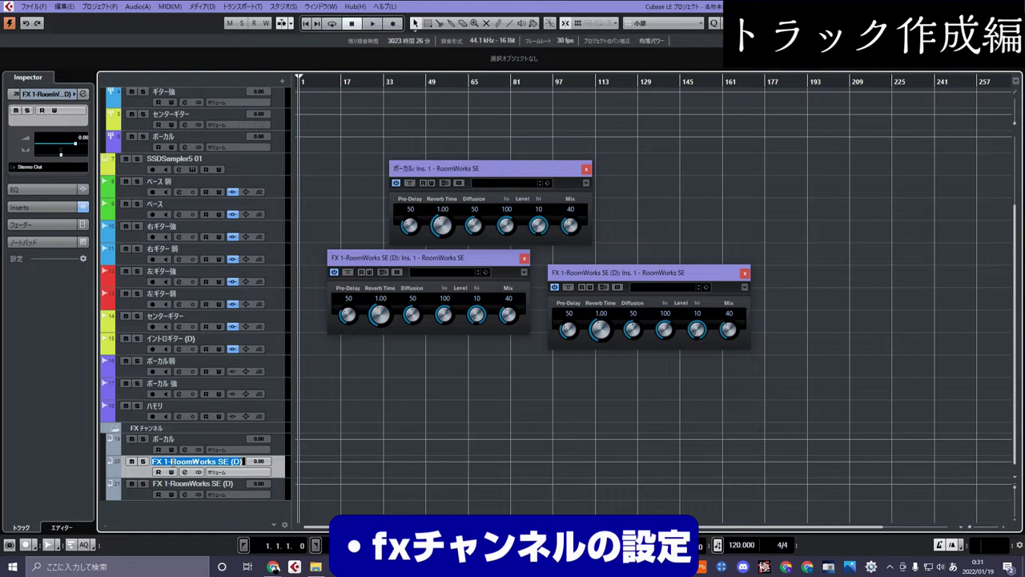
pyautogui.write('ギター')
pyautogui.press('Return')
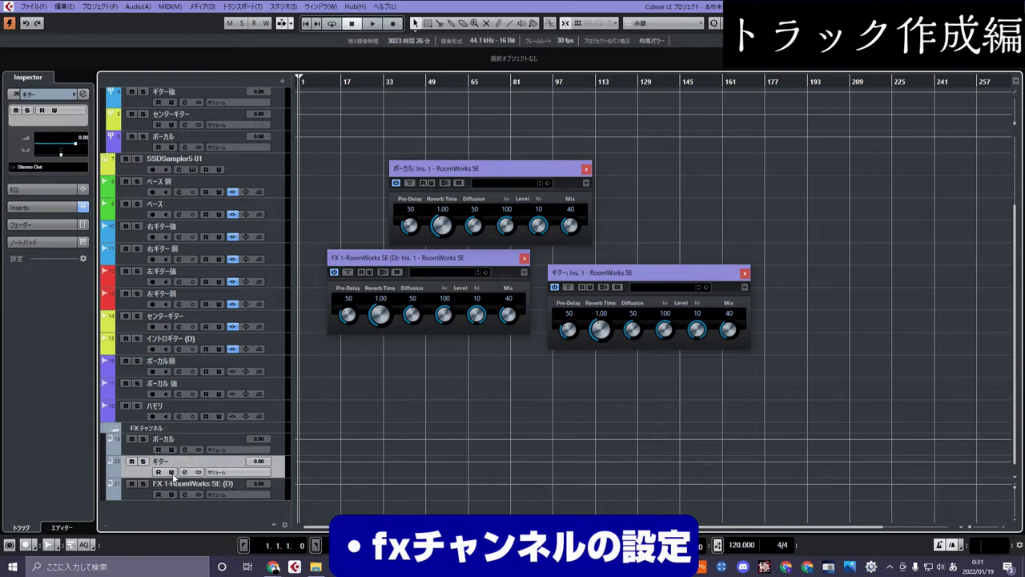
pyautogui.doubleClick(180, 484)
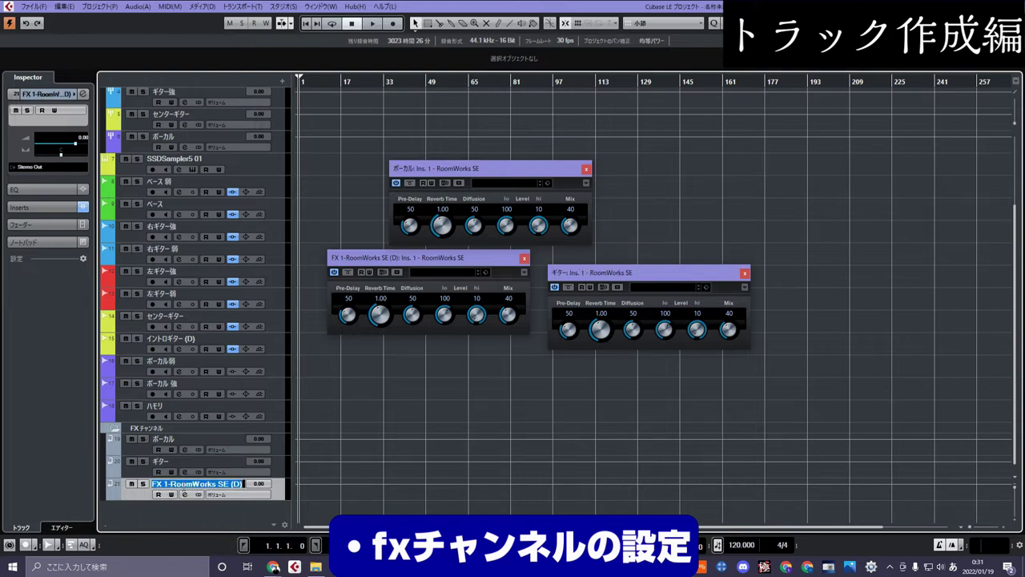
pyautogui.write('ドラム')
pyautogui.press('Return')
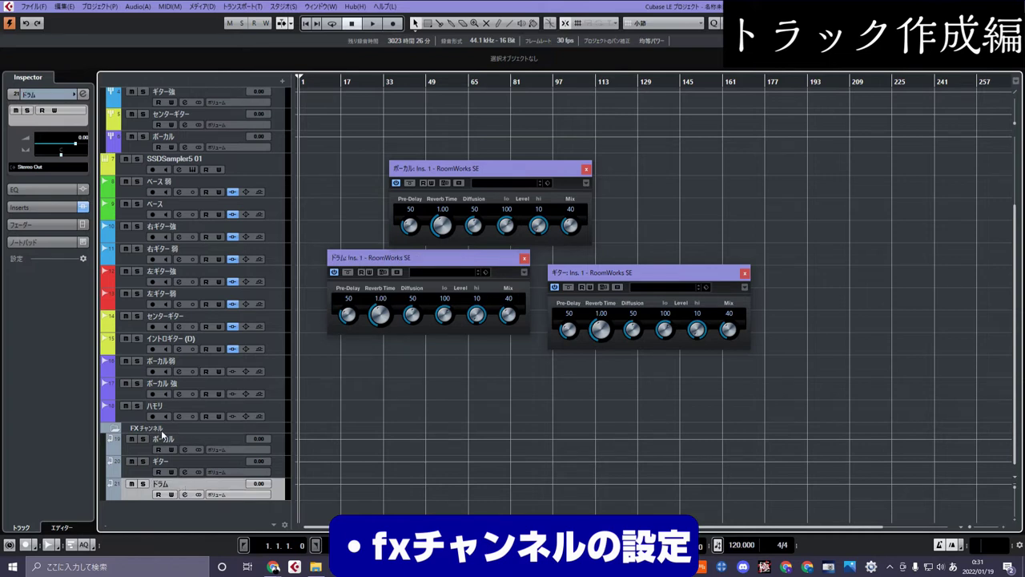
pyautogui.moveTo(415, 263); pyautogui.dragTo(422, 268)
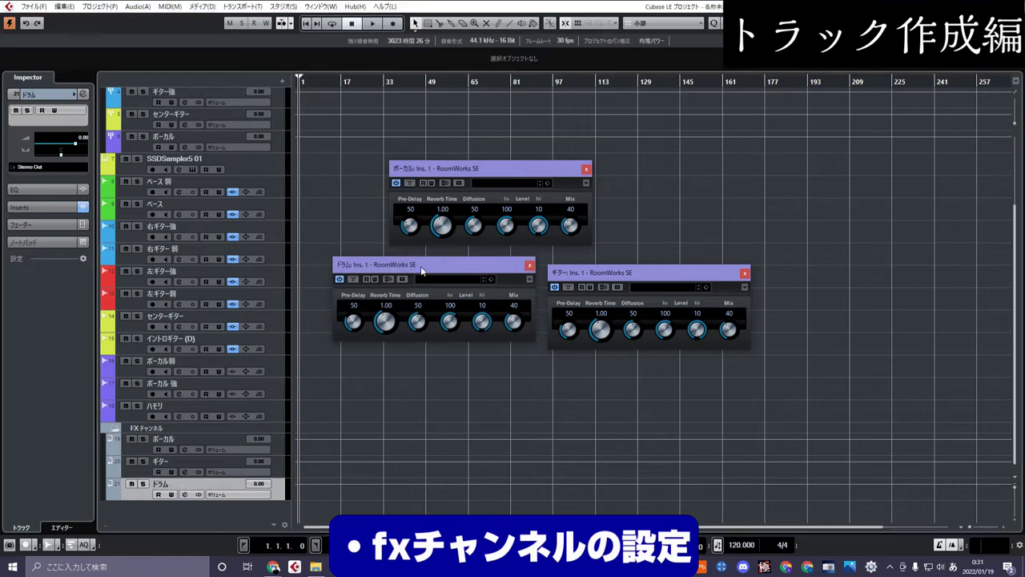
# Step: View the inserts and sends in the channel settings of the 右ギター強 track, and close the settings
pyautogui.scroll(4, 276, 236)
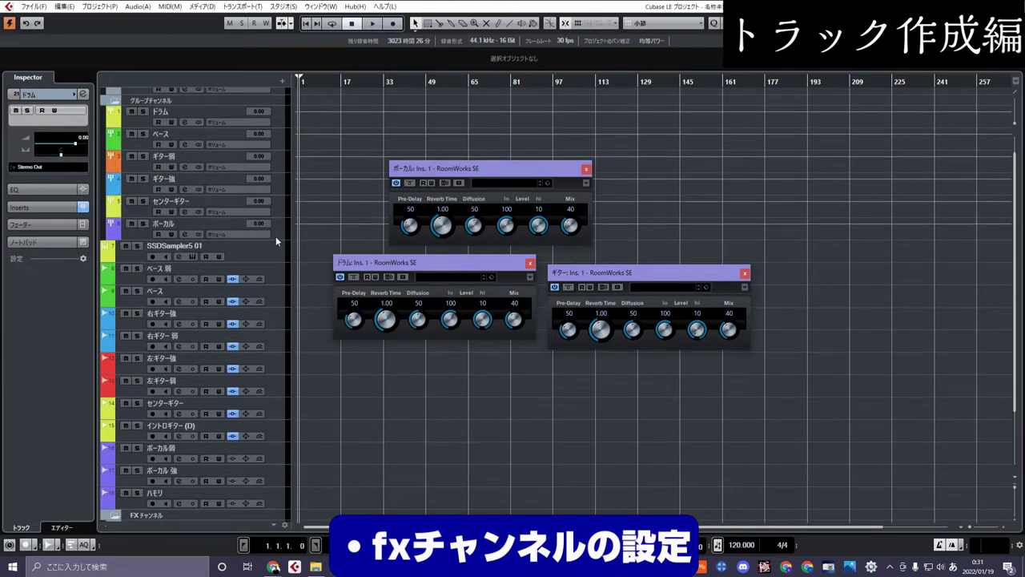
pyautogui.click(278, 315)
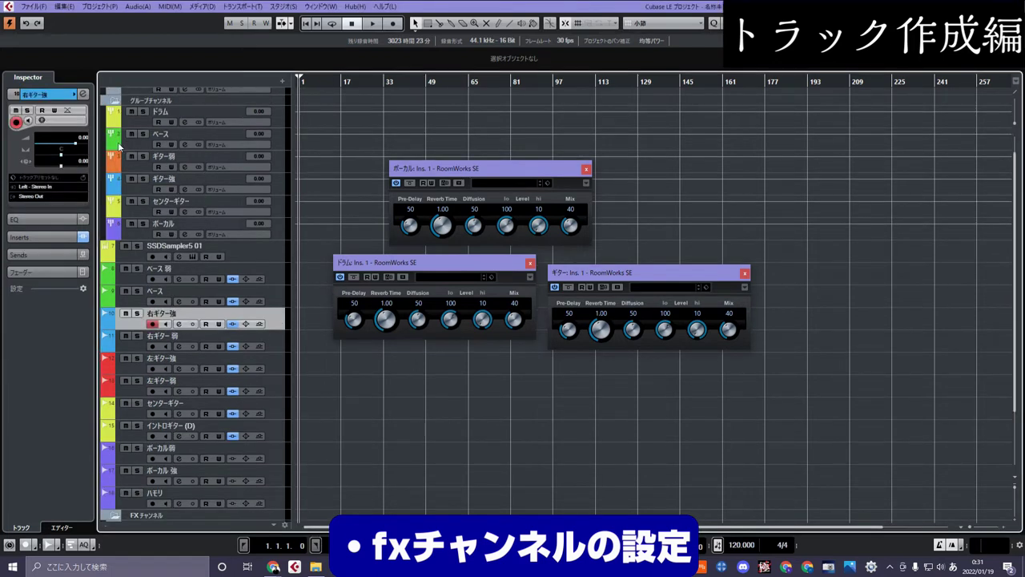
pyautogui.click(83, 94)
pyautogui.moveTo(381, 128); pyautogui.dragTo(296, 126)
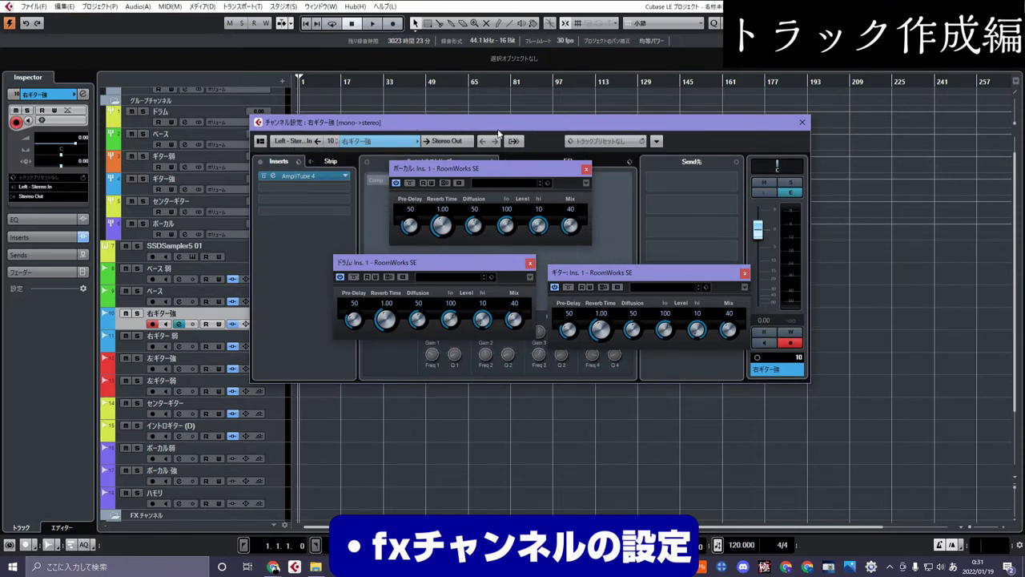
pyautogui.moveTo(519, 117); pyautogui.dragTo(572, 119)
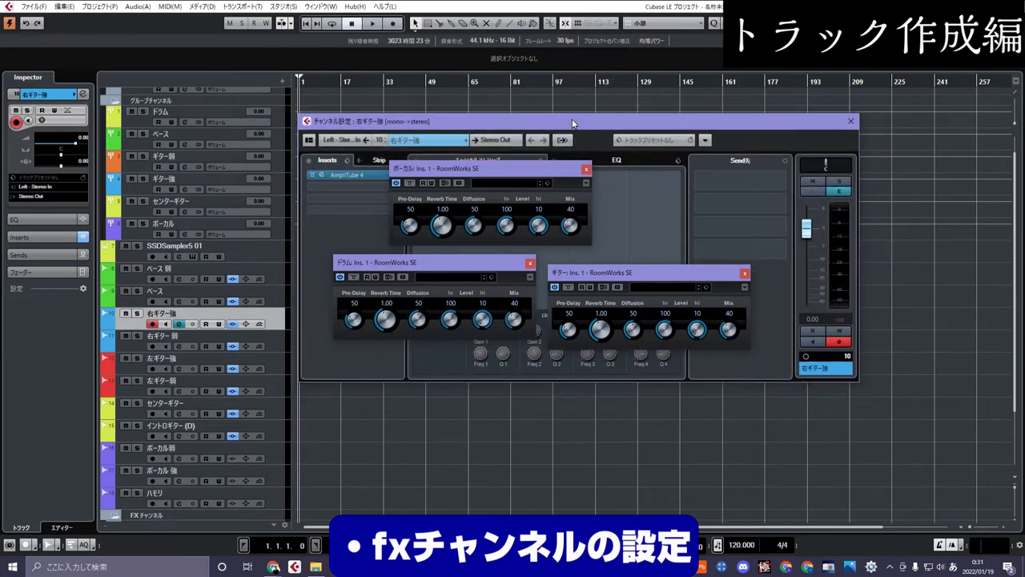
pyautogui.click(851, 121)
pyautogui.scroll(-3, 305, 290)
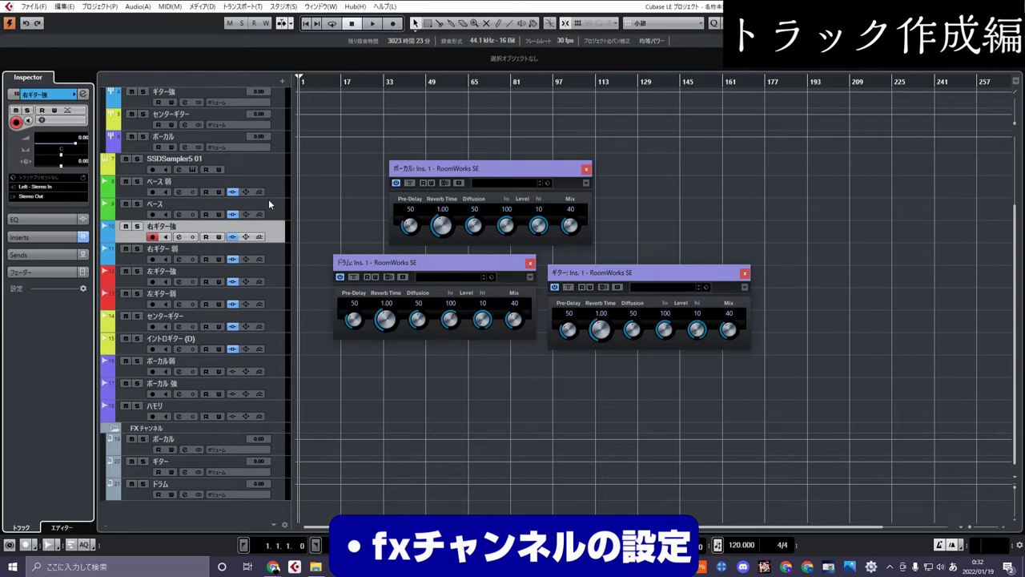
# Step: Open the AmpliTube 4 insert of the 右ギター強 track and look at its Cab A module
pyautogui.click(84, 95)
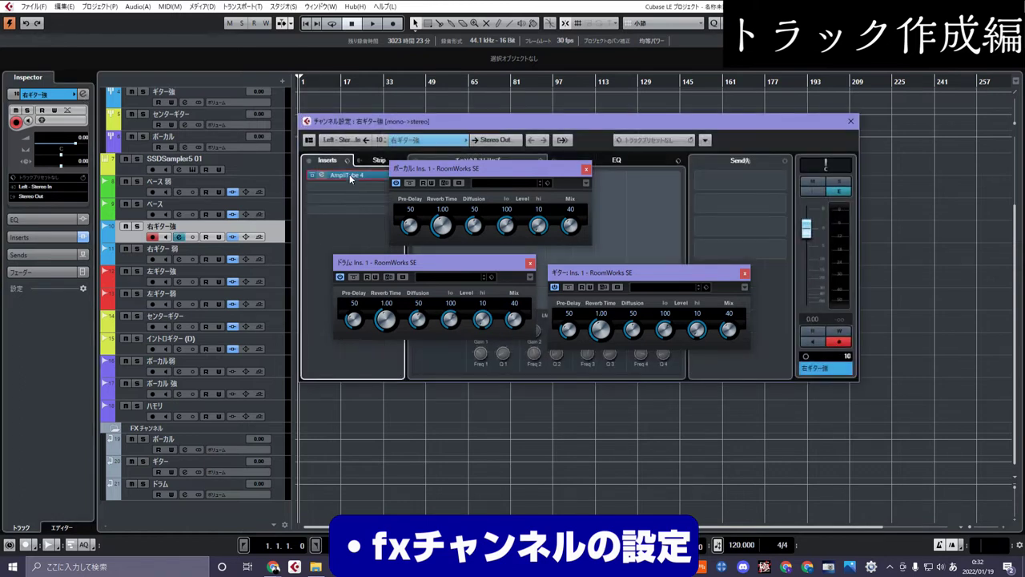
pyautogui.click(763, 160)
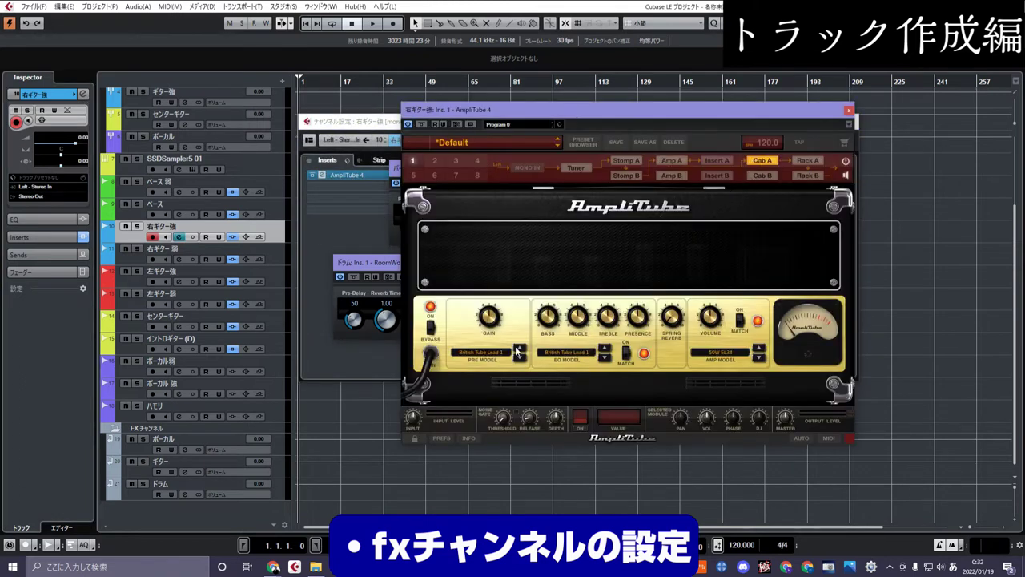
pyautogui.moveTo(506, 282); pyautogui.dragTo(514, 269)
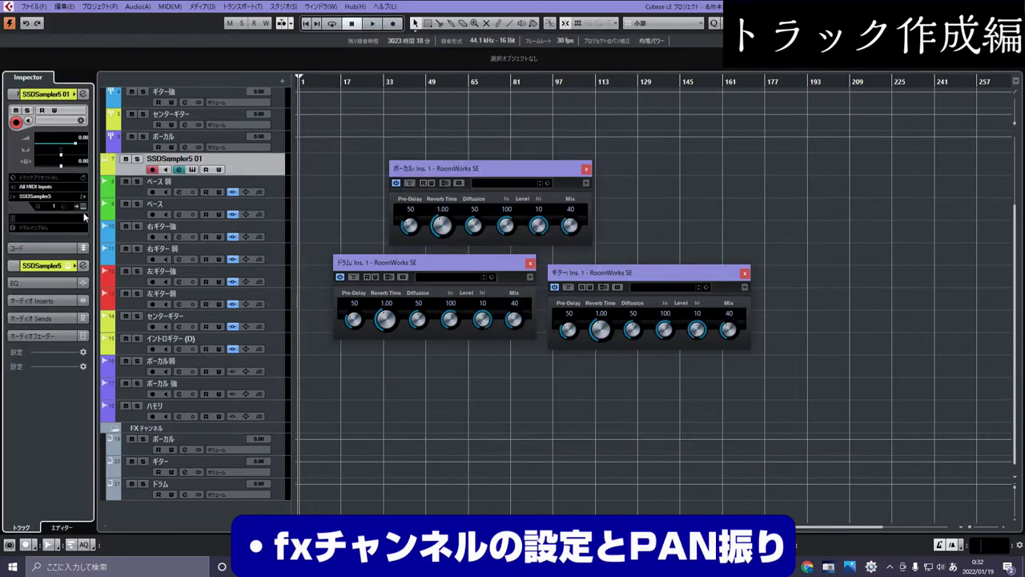
# Step: In SSDSampler5's mixer, lower the Room fader to about -18.87 and Room B to about -51.90, and close the instrument
pyautogui.click(84, 208)
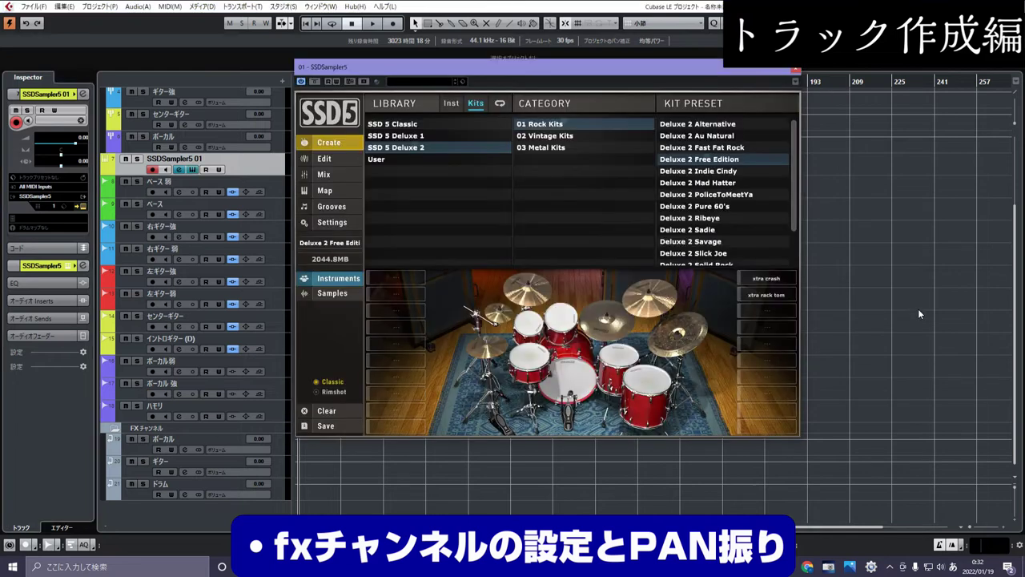
pyautogui.click(340, 173)
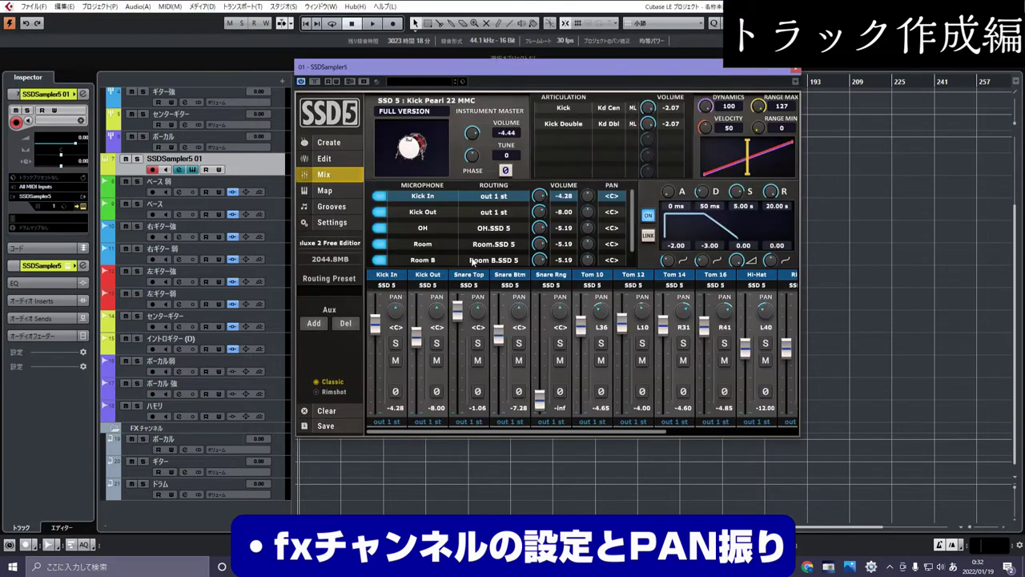
pyautogui.moveTo(652, 431); pyautogui.dragTo(781, 431)
pyautogui.moveTo(724, 340); pyautogui.dragTo(724, 388)
pyautogui.moveTo(683, 340); pyautogui.dragTo(683, 360)
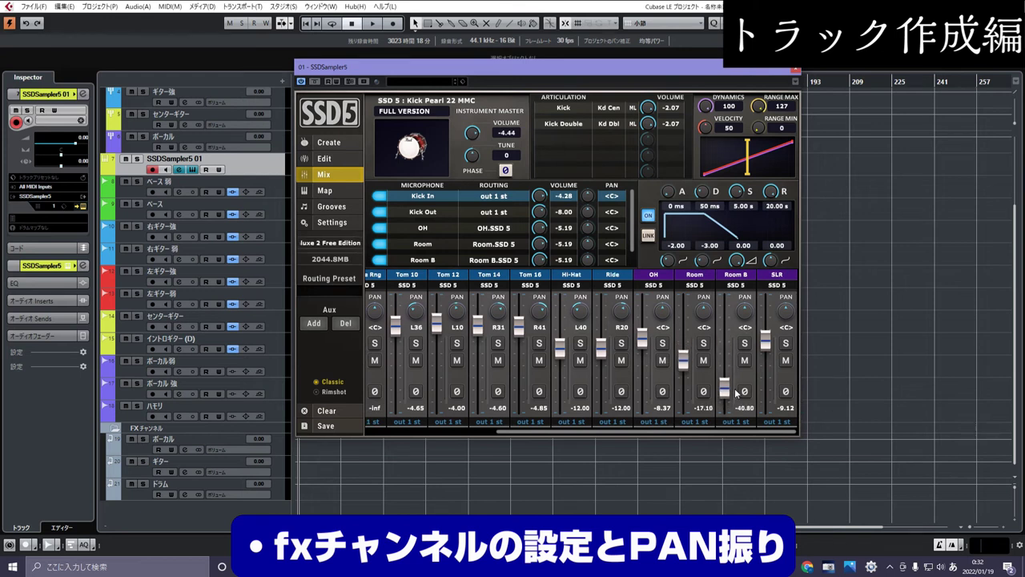
pyautogui.moveTo(727, 391); pyautogui.dragTo(727, 394)
pyautogui.moveTo(684, 358); pyautogui.dragTo(684, 362)
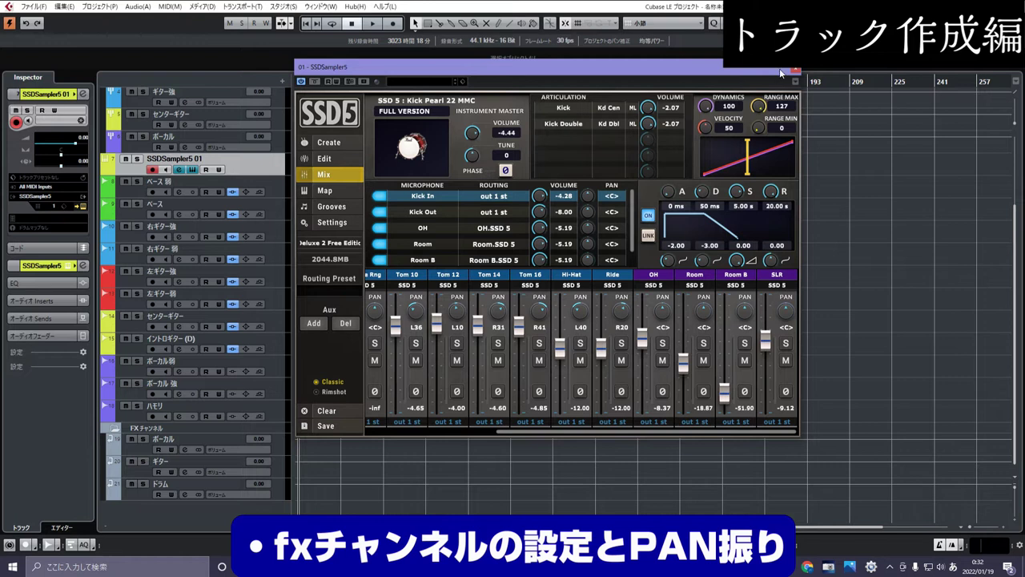
pyautogui.click(794, 70)
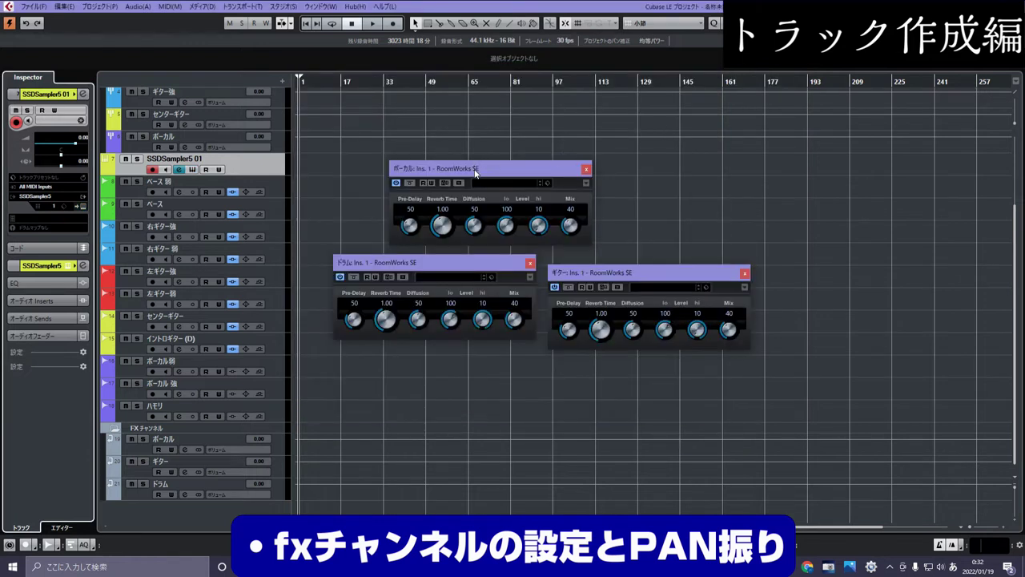
# Step: Check the insert plug-ins in the channel settings of the ボーカル group channel, and close the settings
pyautogui.click(206, 134)
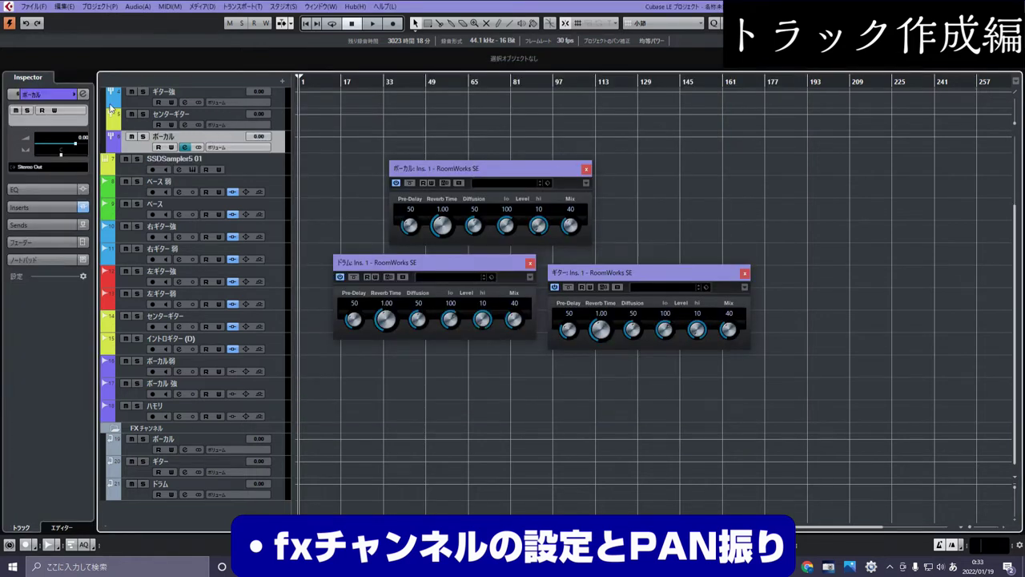
pyautogui.click(84, 94)
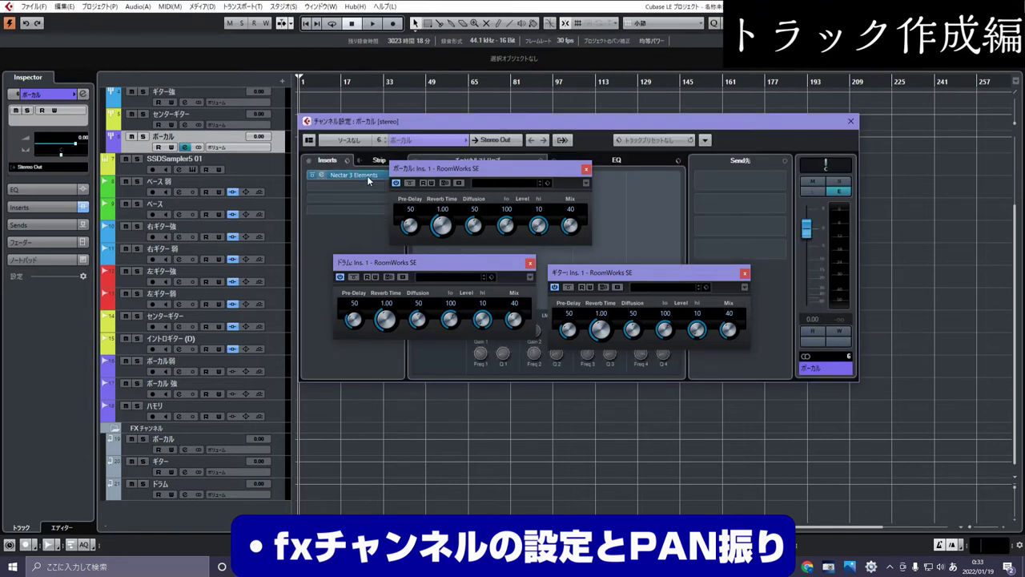
pyautogui.click(851, 121)
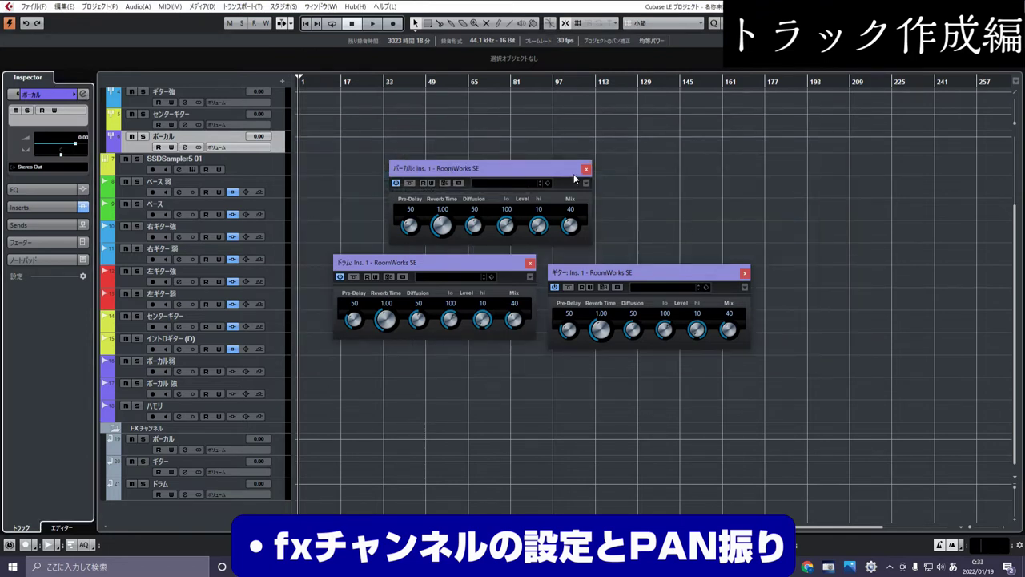
# Step: Spread the ボーカル, ドラム and ギター RoomWorks SE windows further apart, with ボーカル above the other two
pyautogui.moveTo(574, 171); pyautogui.dragTo(652, 161)
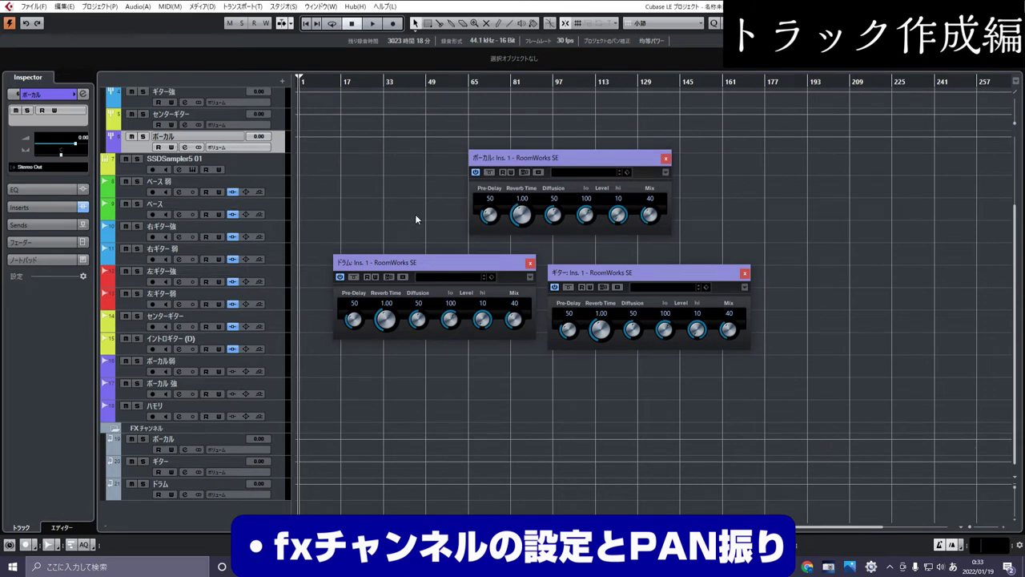
pyautogui.moveTo(392, 258); pyautogui.dragTo(376, 272)
pyautogui.moveTo(587, 267); pyautogui.dragTo(634, 260)
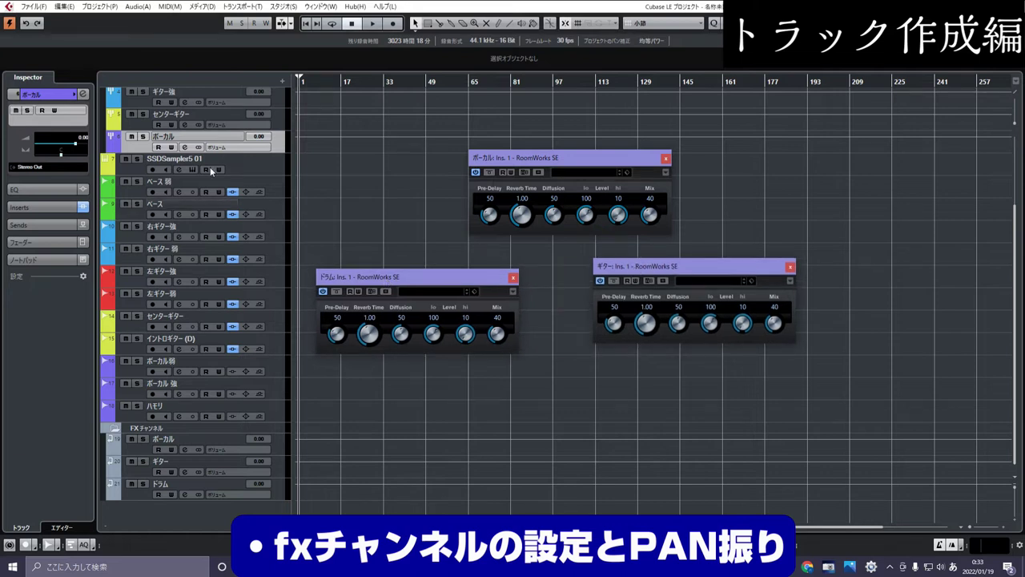
pyautogui.moveTo(528, 164); pyautogui.dragTo(521, 171)
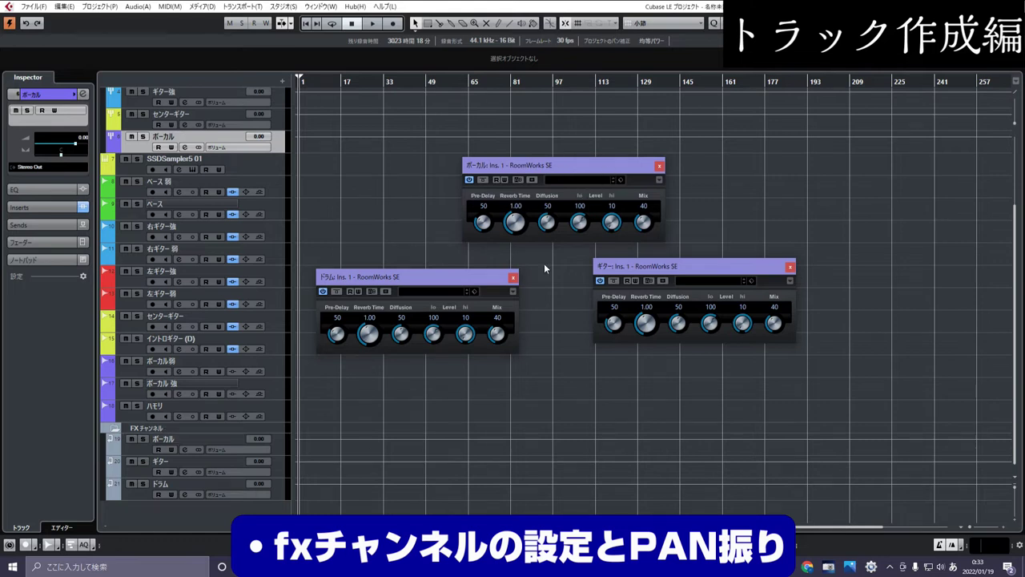
# Step: Load the Roomour preset in the ボーカル RoomWorks SE and the Grand Chamber preset in the ドラム RoomWorks SE
pyautogui.click(574, 181)
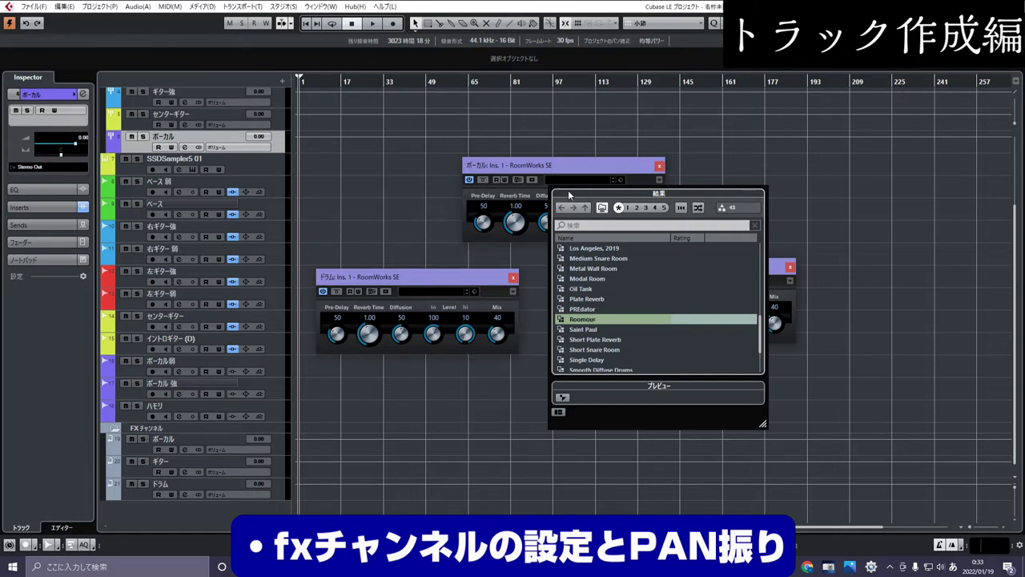
pyautogui.doubleClick(587, 320)
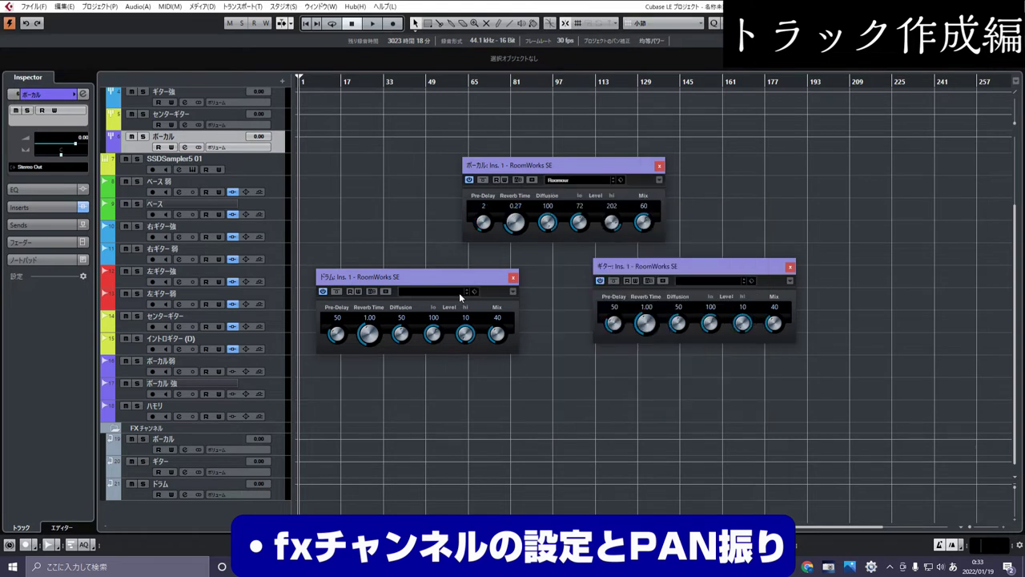
pyautogui.click(425, 295)
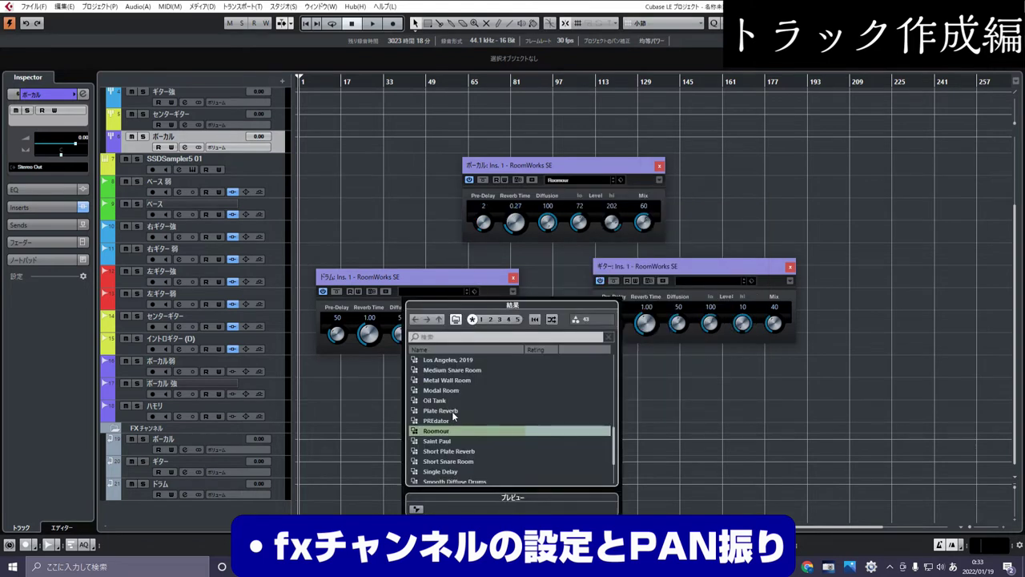
pyautogui.scroll(5, 452, 411)
pyautogui.scroll(-2, 452, 411)
pyautogui.scroll(-2, 452, 411)
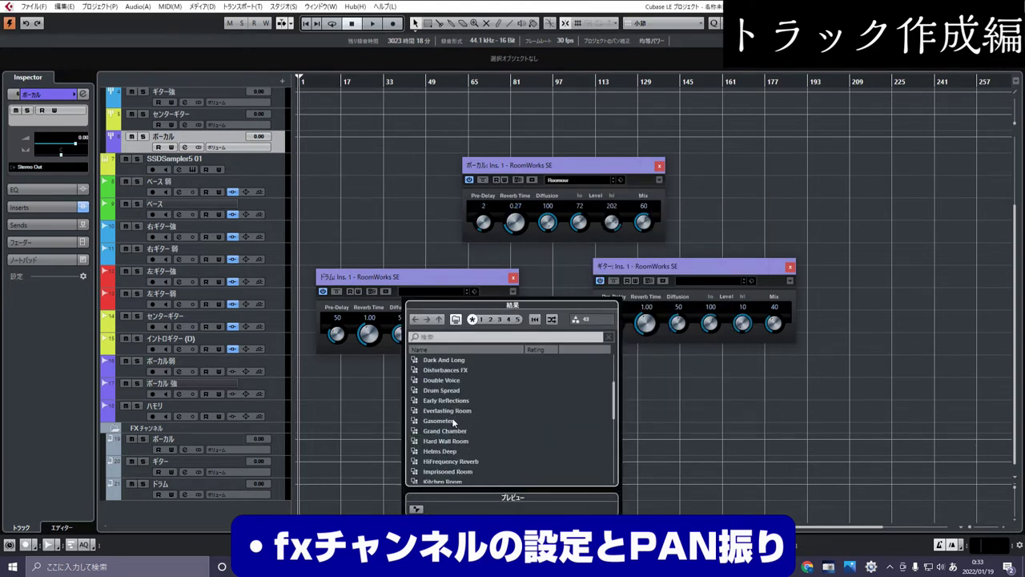
pyautogui.click(446, 432)
pyautogui.doubleClick(446, 432)
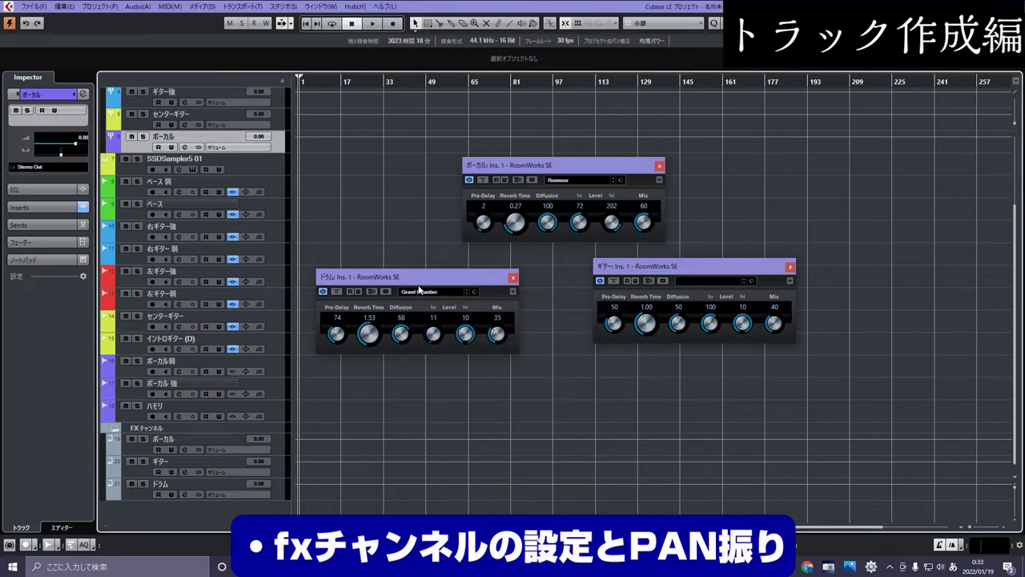
# Step: Load the Early Reflections preset in the ギター RoomWorks SE
pyautogui.click(695, 278)
pyautogui.scroll(3, 748, 397)
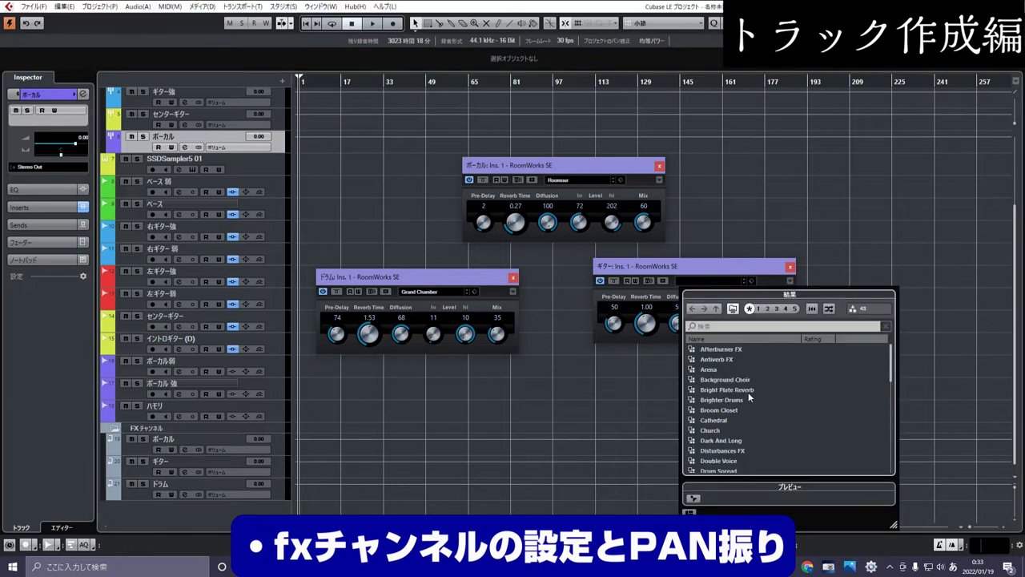
pyautogui.scroll(-2, 748, 397)
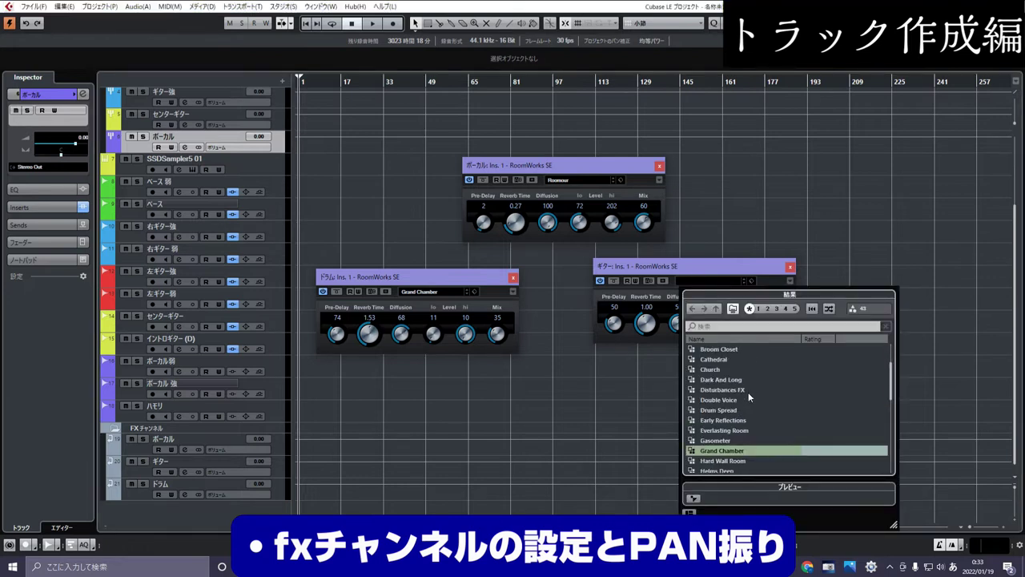
pyautogui.scroll(-1, 748, 396)
pyautogui.doubleClick(724, 390)
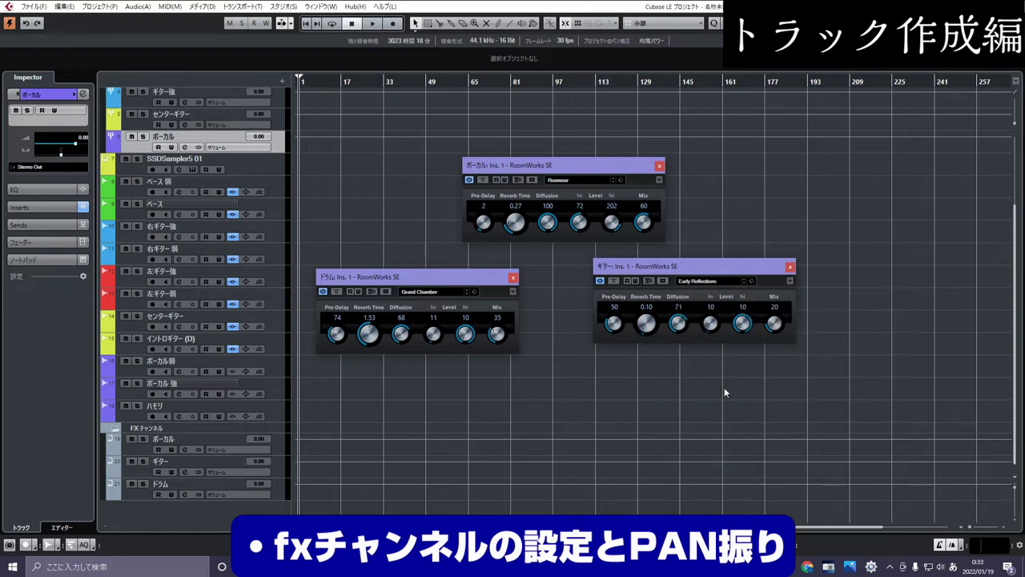
# Step: Shift the ギター RoomWorks SE window beside the ドラム one, and close all three reverb windows
pyautogui.moveTo(724, 270); pyautogui.dragTo(686, 279)
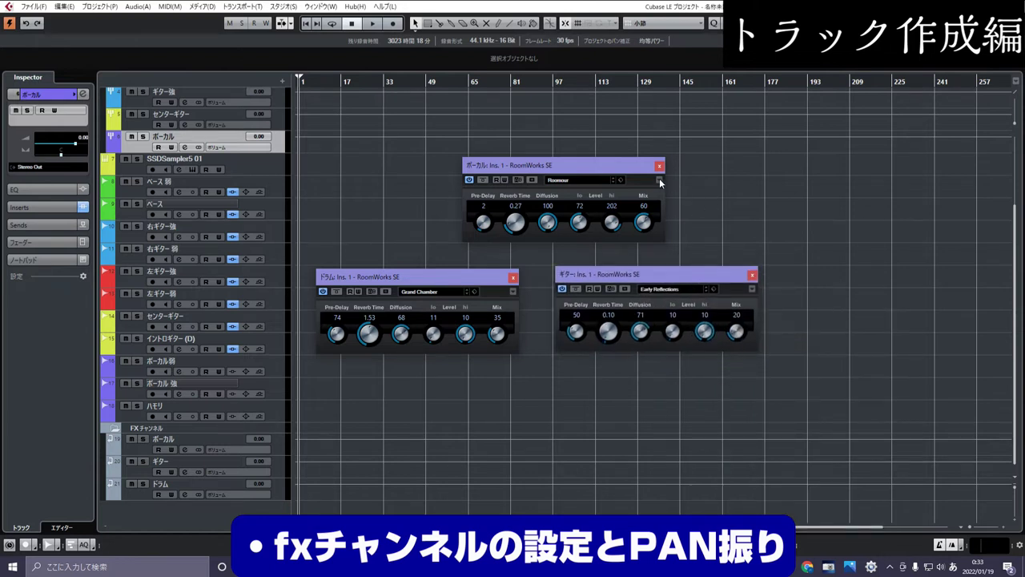
pyautogui.click(659, 166)
pyautogui.click(752, 274)
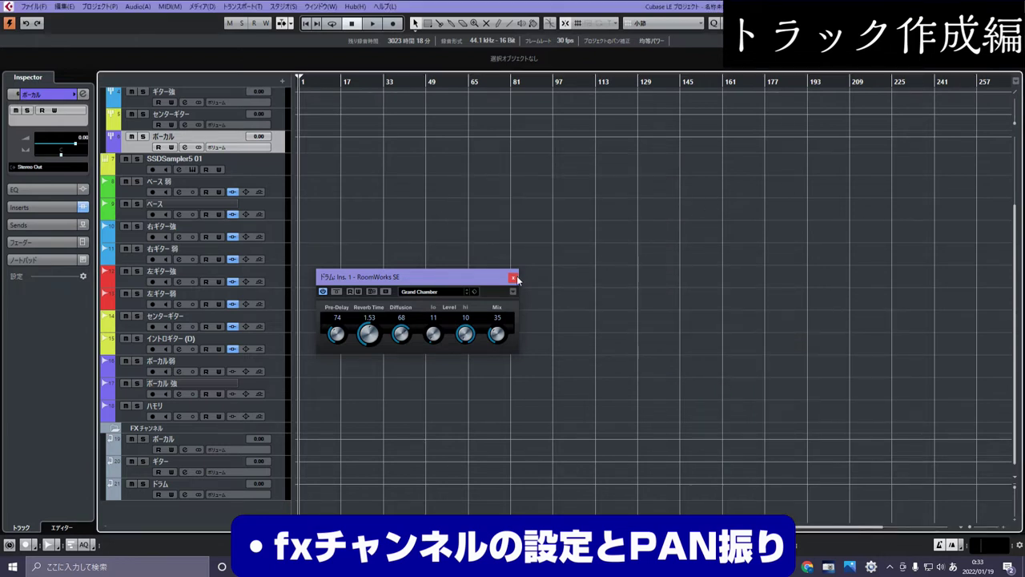
pyautogui.click(513, 277)
# Step: Lower the FX channel volumes: ボーカル to -14.5, and ギター and ドラム to about -15
pyautogui.scroll(-5, 257, 439)
pyautogui.scroll(-5, 257, 439)
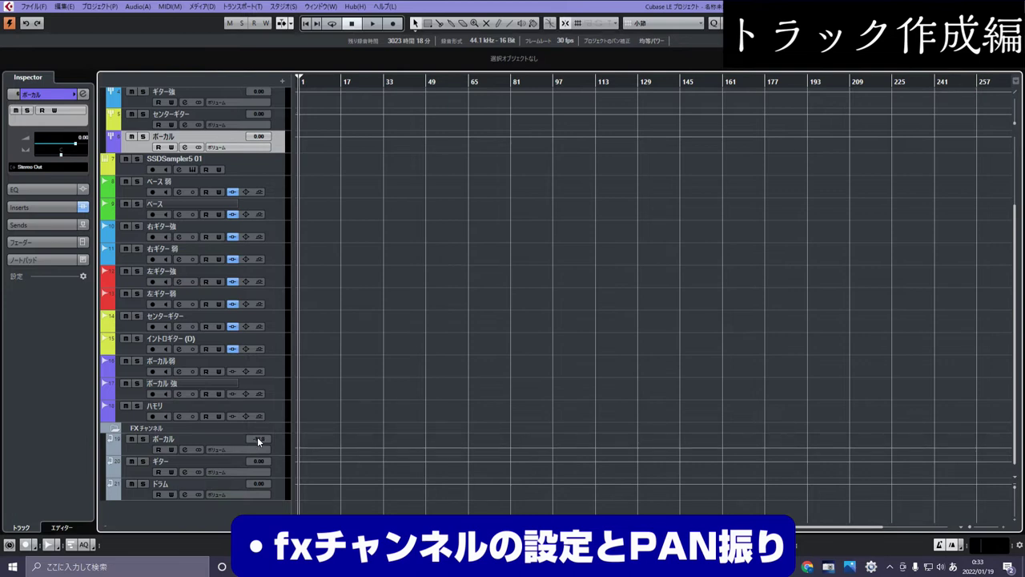
pyautogui.scroll(-1, 257, 439)
pyautogui.scroll(-8, 264, 461)
pyautogui.scroll(4, 265, 439)
pyautogui.scroll(-7, 264, 462)
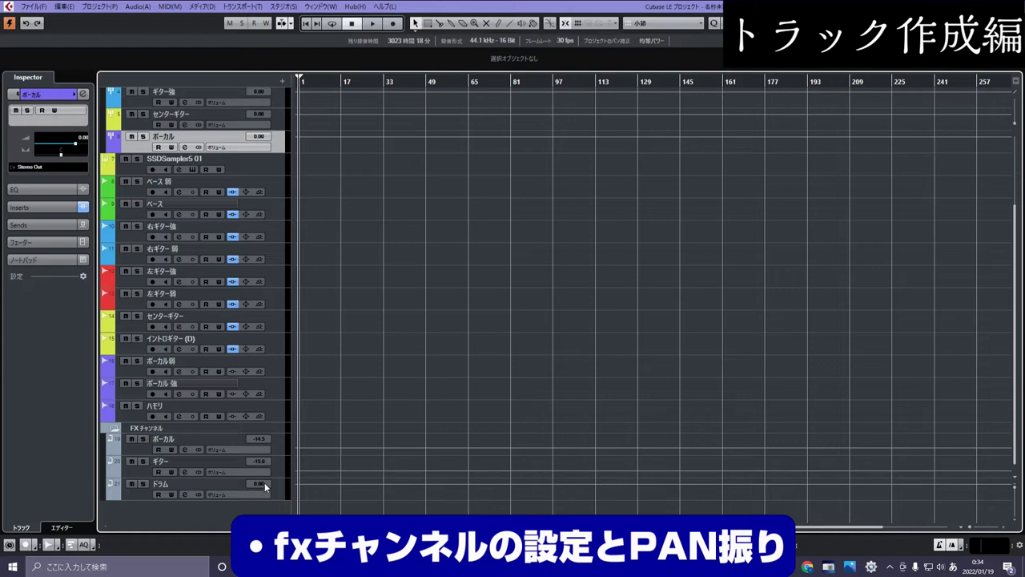
pyautogui.scroll(-6, 264, 485)
pyautogui.scroll(-2, 265, 484)
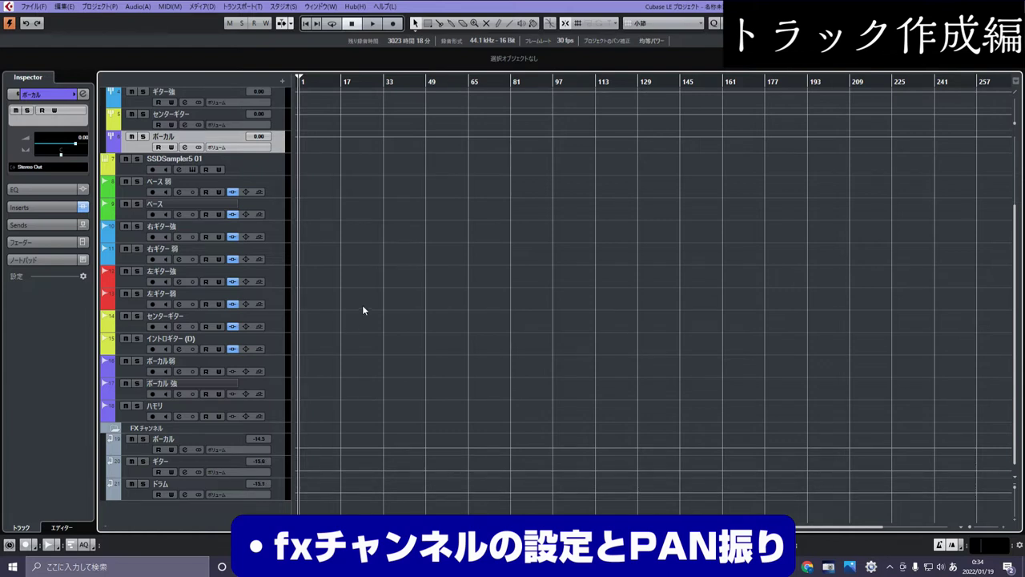
# Step: Pan the 右ギター強 track fully right and route its output to the ギター強 group
pyautogui.click(281, 226)
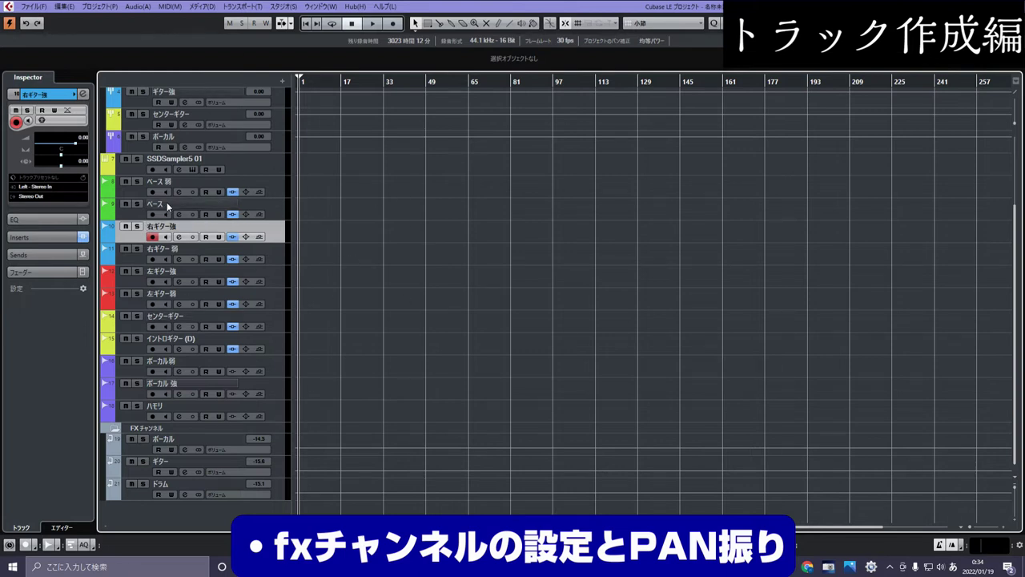
pyautogui.moveTo(62, 158); pyautogui.dragTo(92, 157)
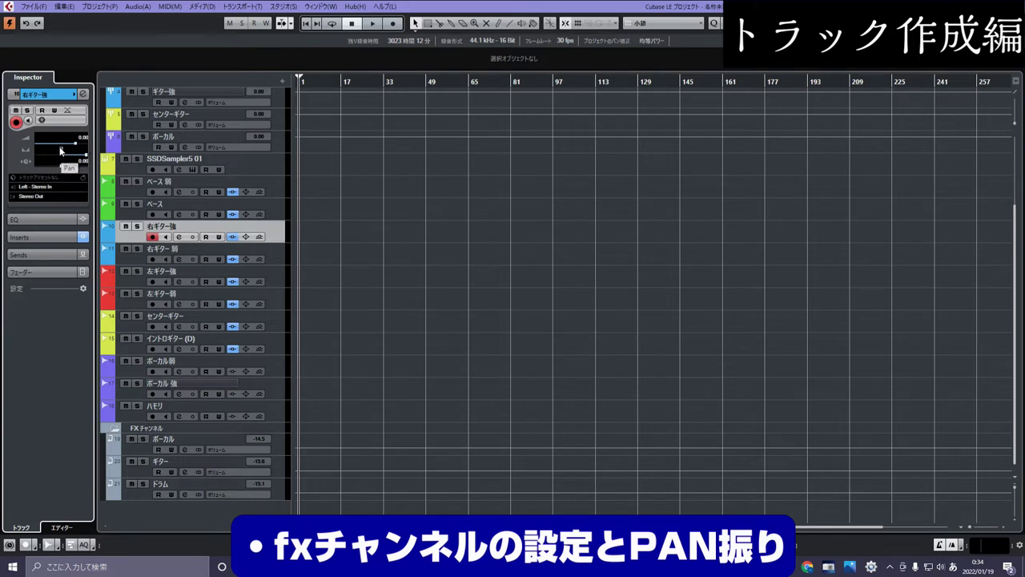
pyautogui.click(63, 197)
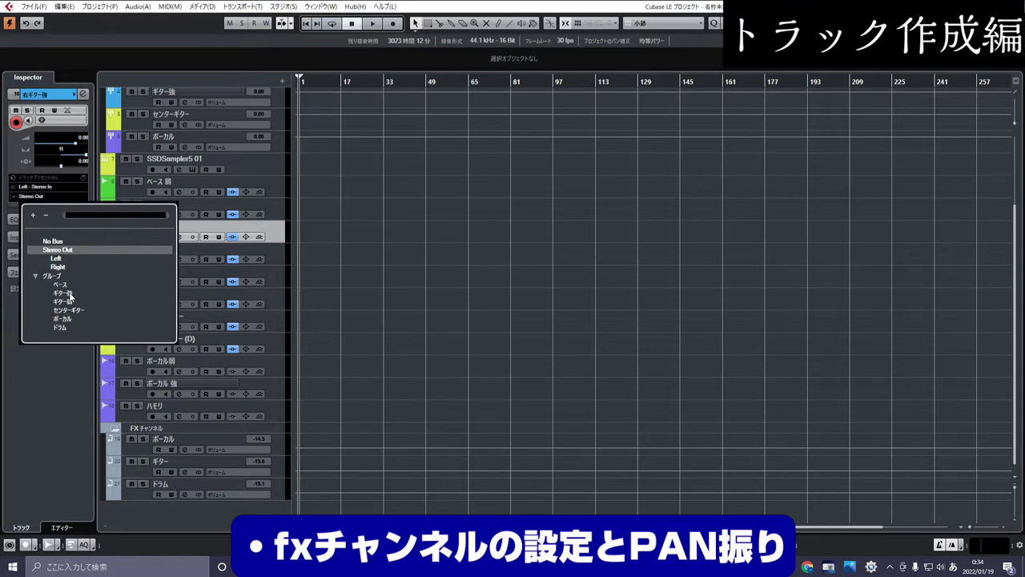
pyautogui.click(69, 293)
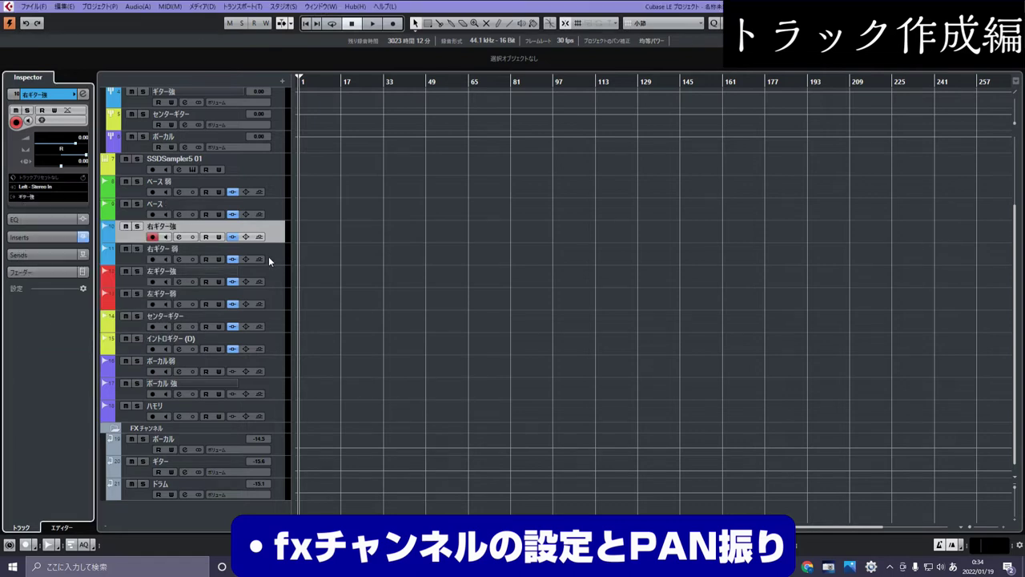
# Step: Pan the 右ギター弱 track fully right and route its output to the ギター弱 group
pyautogui.click(263, 258)
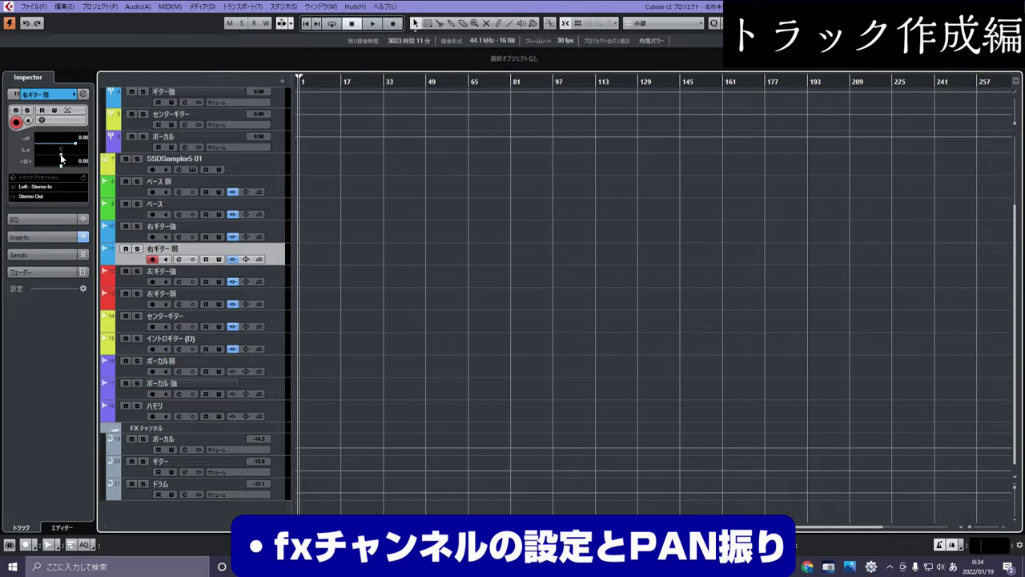
pyautogui.click(28, 196)
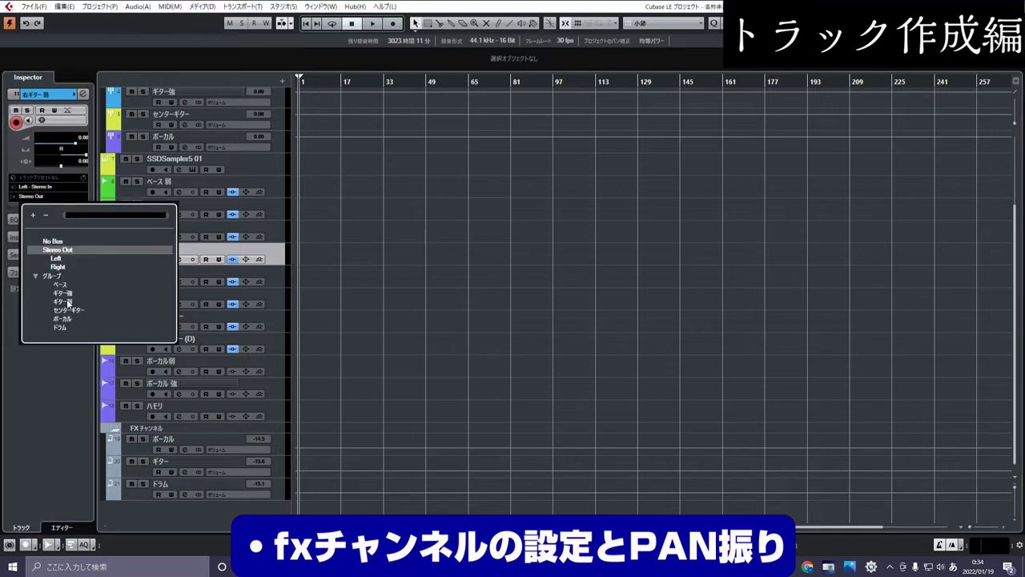
pyautogui.click(70, 302)
# Step: Pan the 左ギター強 track fully left and route its output to the ギター強 group
pyautogui.click(271, 276)
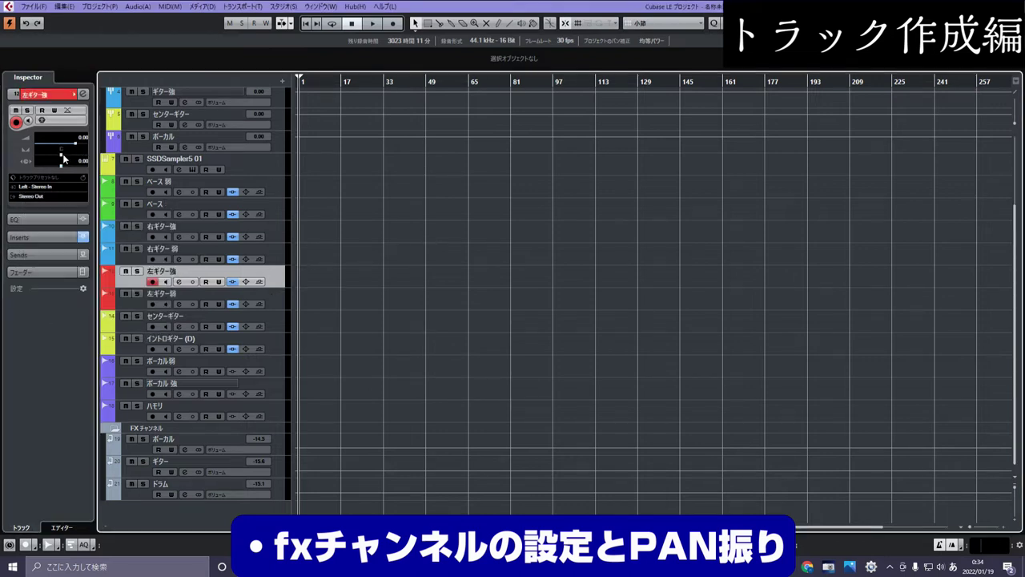
pyautogui.moveTo(62, 158); pyautogui.dragTo(33, 158)
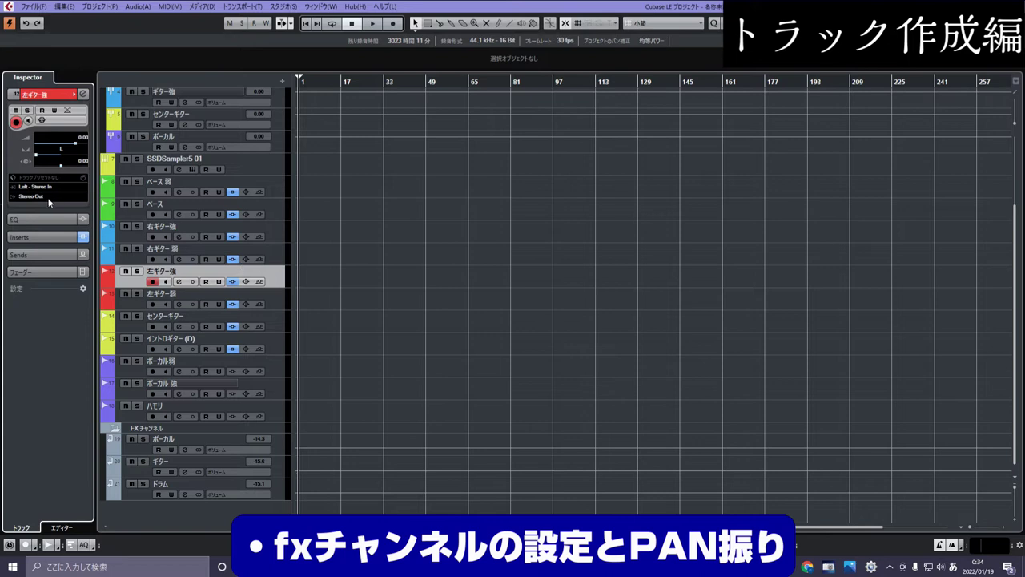
pyautogui.click(50, 198)
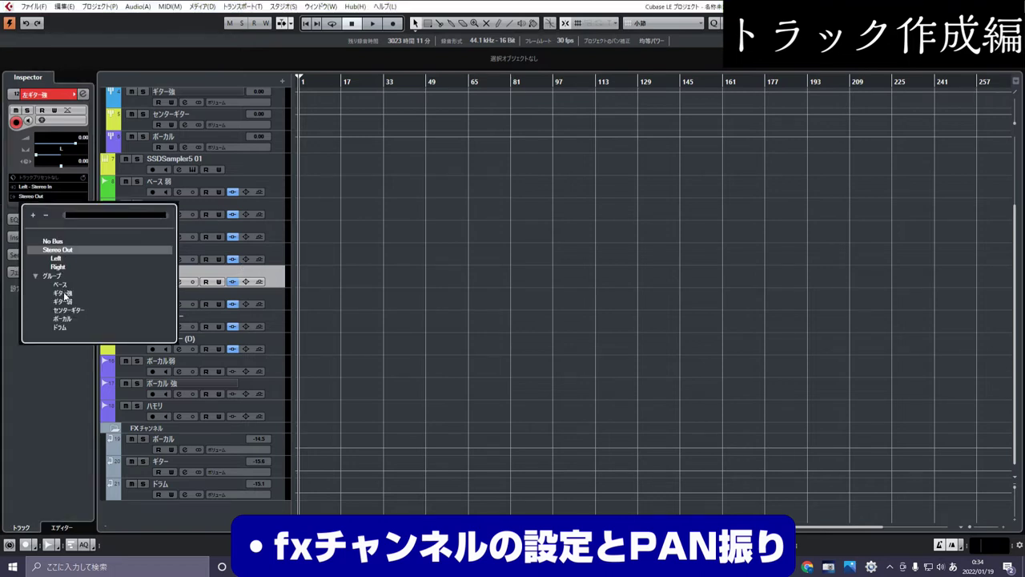
pyautogui.click(63, 293)
# Step: Route the output of the 左ギター弱 track to the ギター弱 group
pyautogui.click(272, 296)
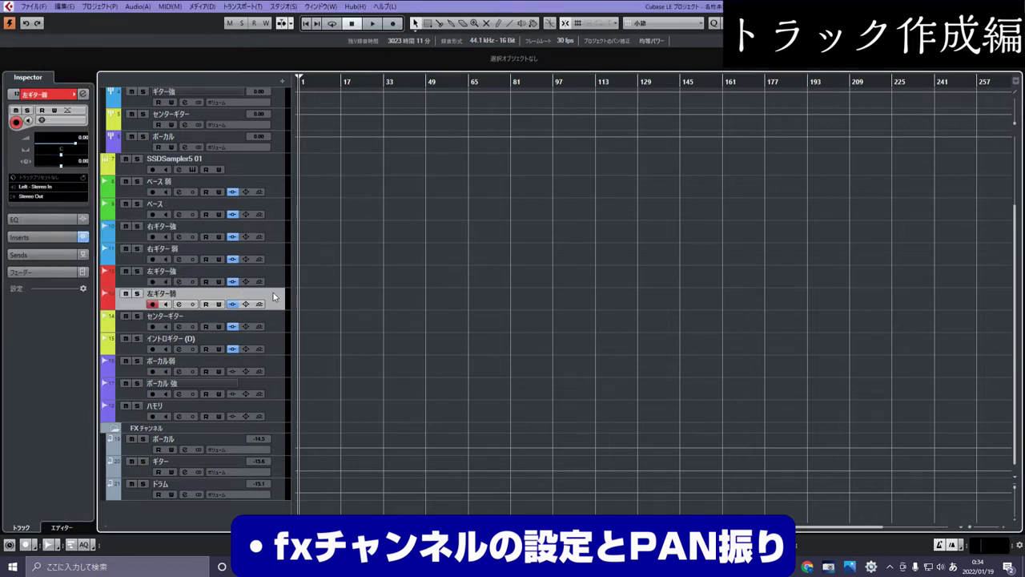
pyautogui.click(47, 198)
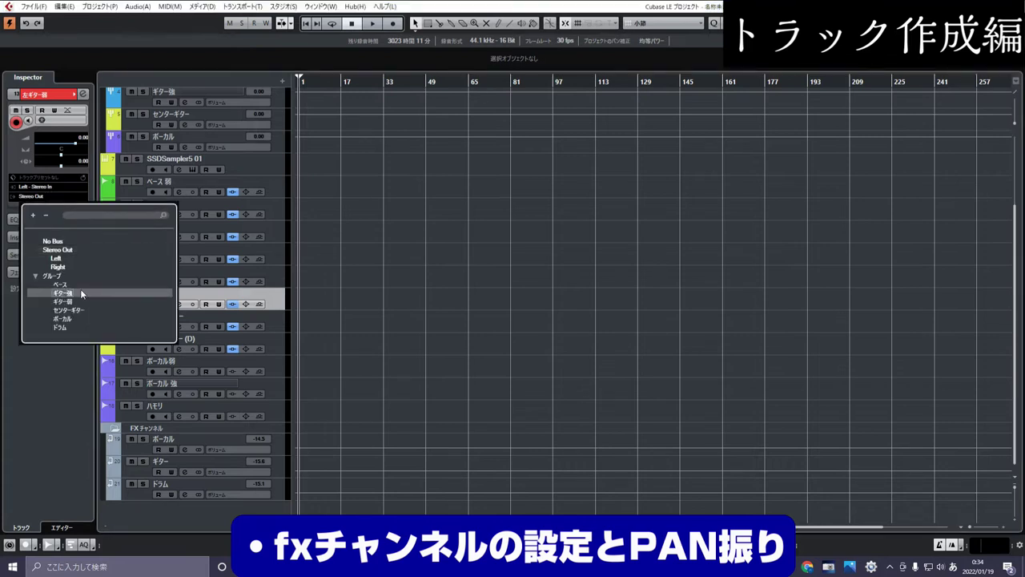
pyautogui.click(62, 301)
# Step: Look over the group channels and the ボーカル, ギター and ドラム FX channels in the track list
pyautogui.click(200, 405)
pyautogui.scroll(3, 241, 140)
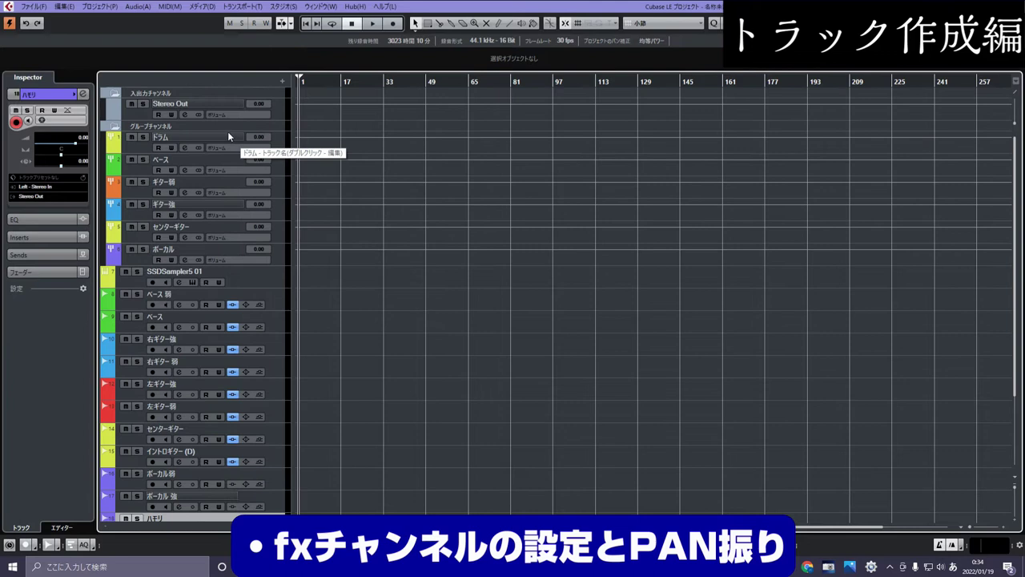
pyautogui.scroll(-3, 278, 364)
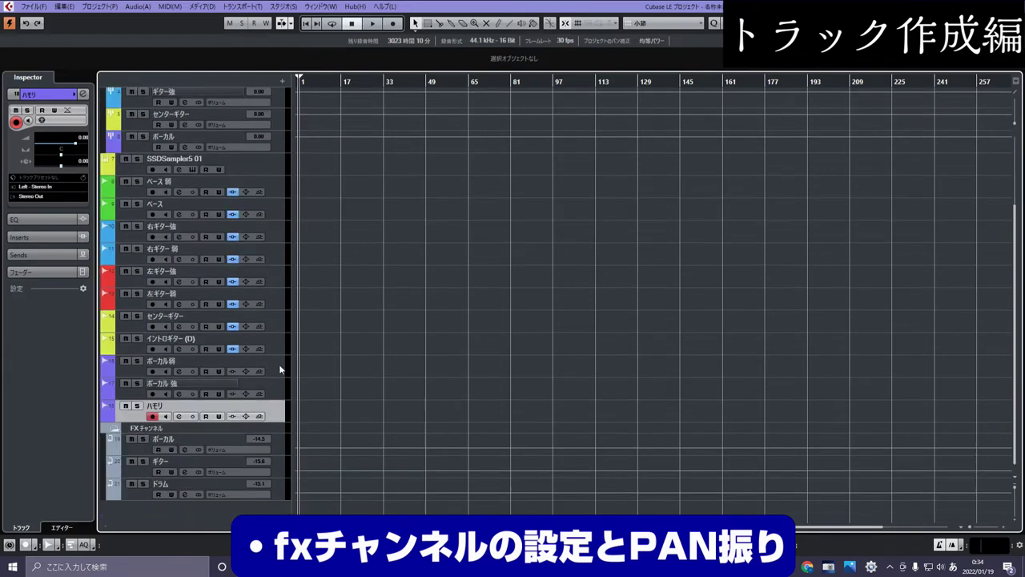
pyautogui.click(207, 438)
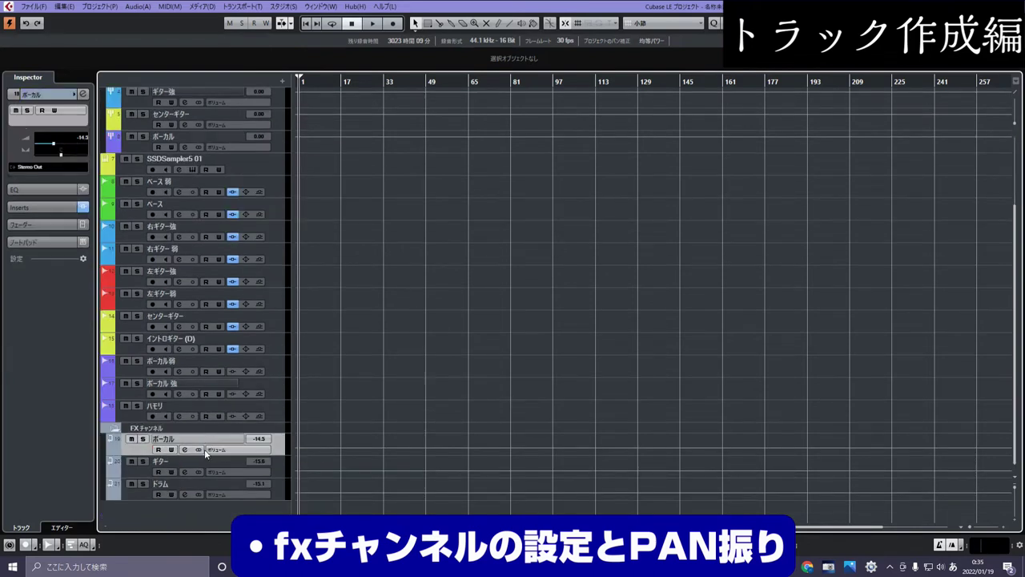
pyautogui.click(207, 465)
pyautogui.click(210, 487)
pyautogui.click(208, 453)
pyautogui.scroll(3, 202, 247)
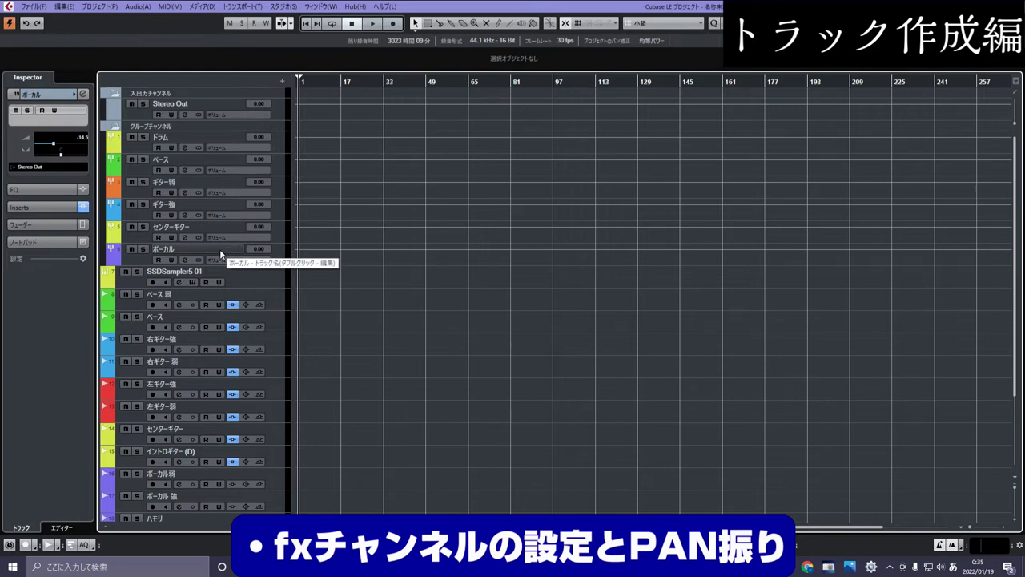
# Step: Add an active send from the ボーカル group channel to the ボーカル FX channel, and close the channel settings
pyautogui.click(220, 249)
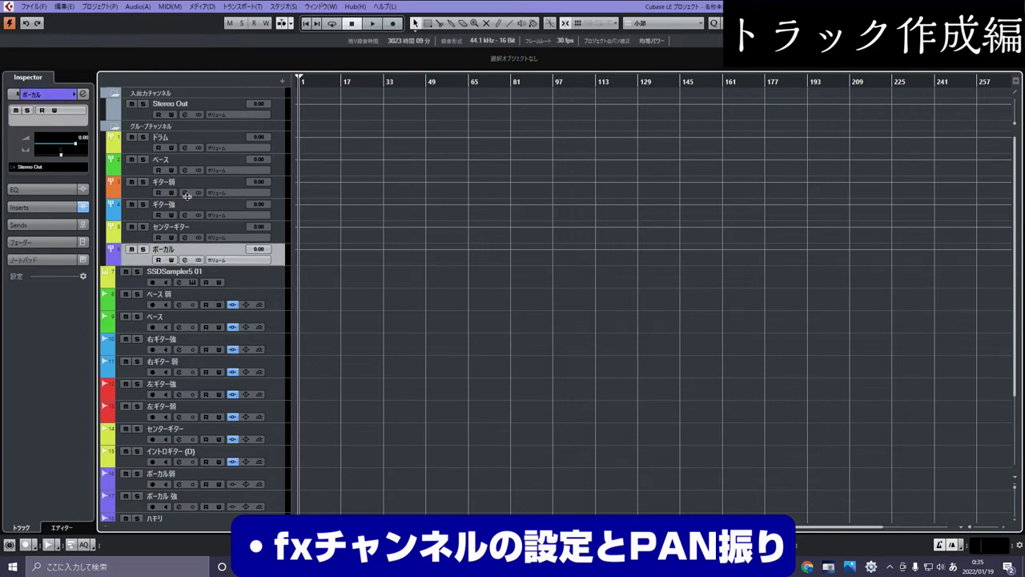
pyautogui.click(83, 94)
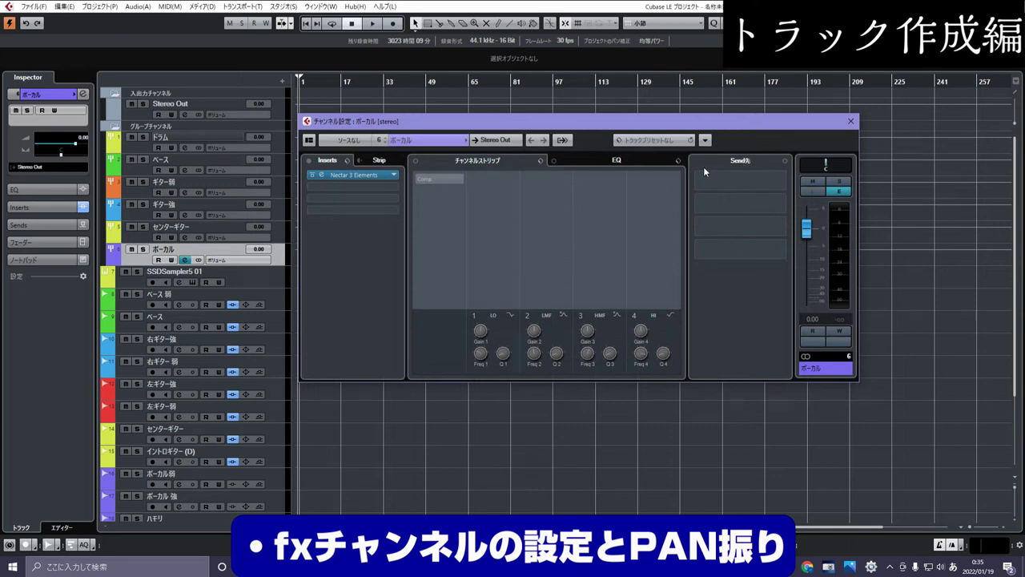
pyautogui.click(744, 180)
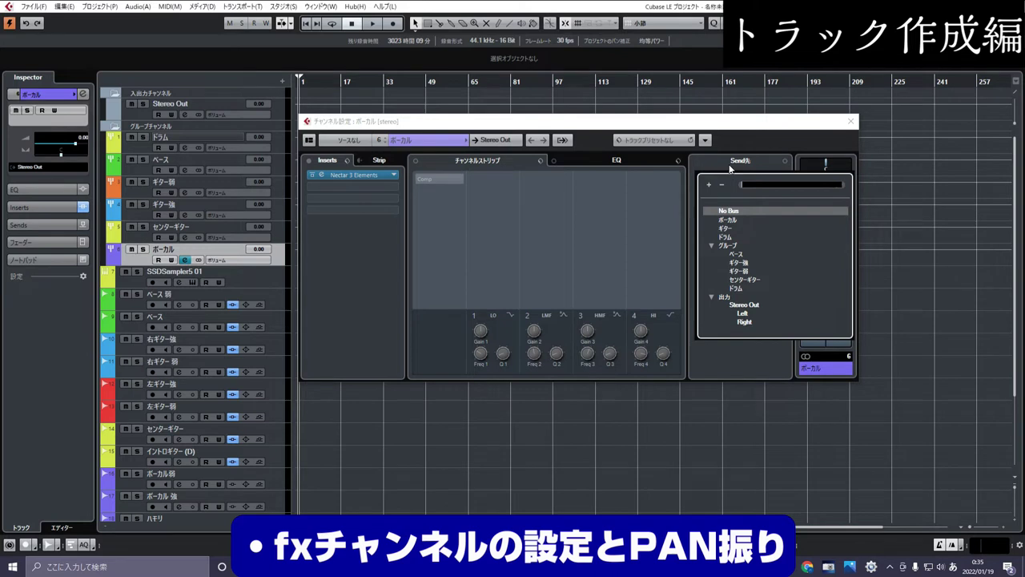
pyautogui.click(728, 220)
pyautogui.click(699, 174)
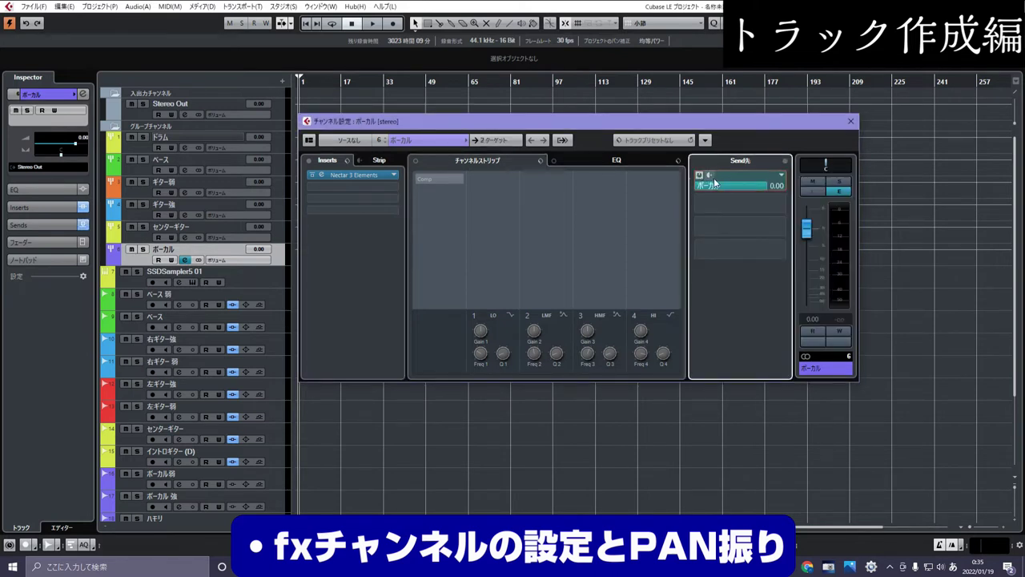
pyautogui.click(849, 124)
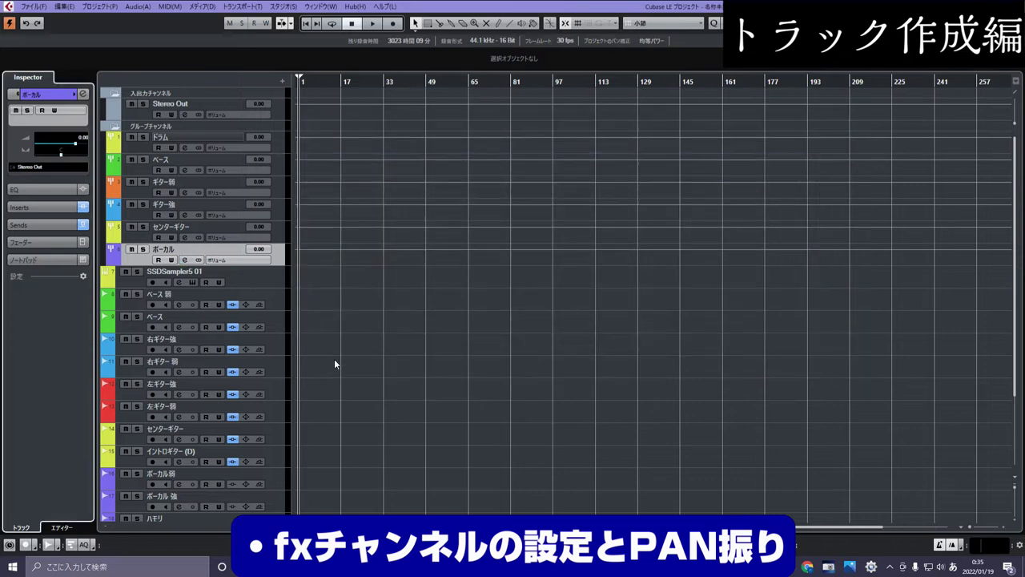
# Step: In the channel settings of the センターギター group channel, assign the first send to the ギター FX channel
pyautogui.scroll(-3, 328, 300)
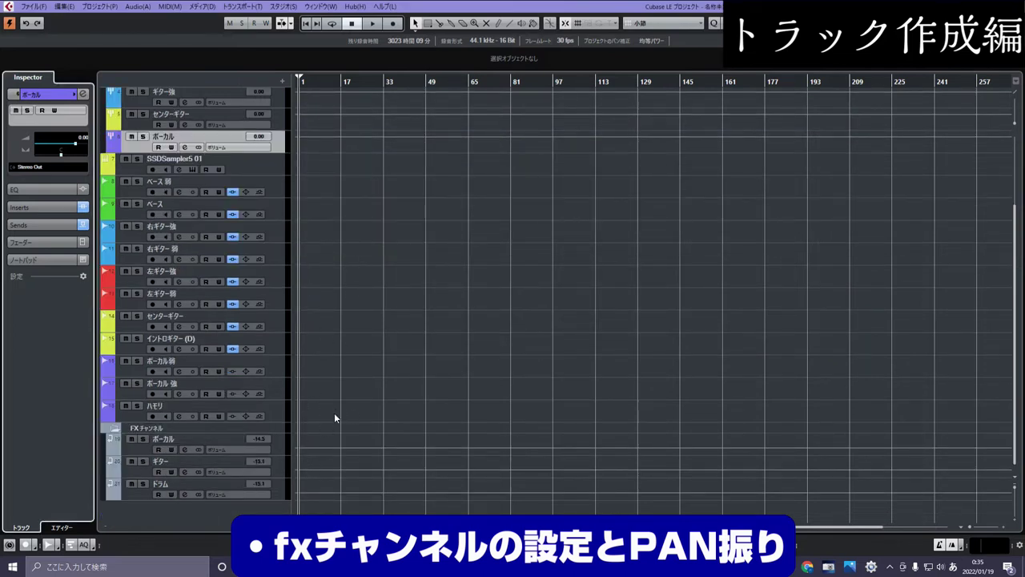
pyautogui.scroll(3, 336, 417)
pyautogui.click(184, 237)
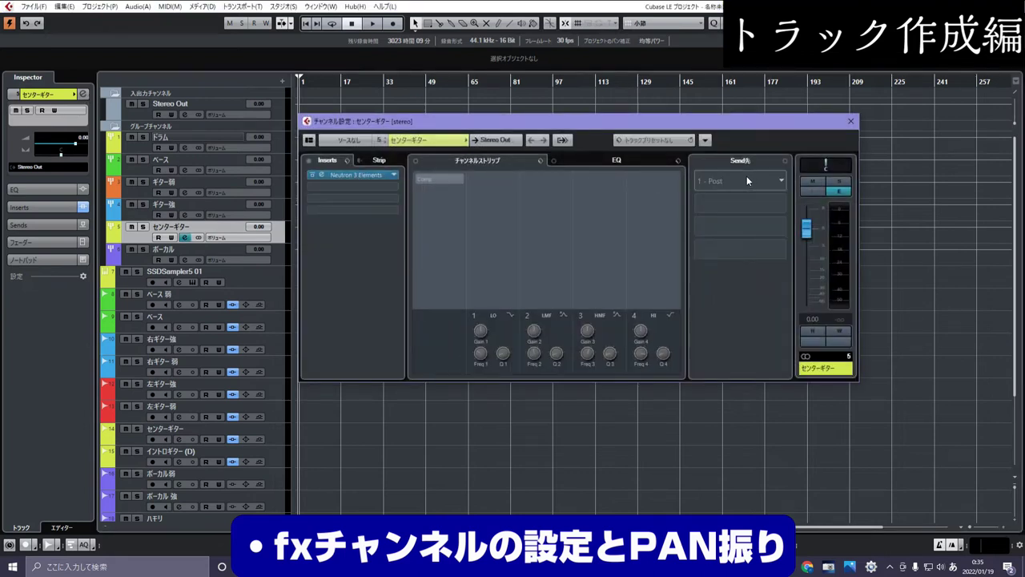
pyautogui.click(746, 180)
pyautogui.click(728, 231)
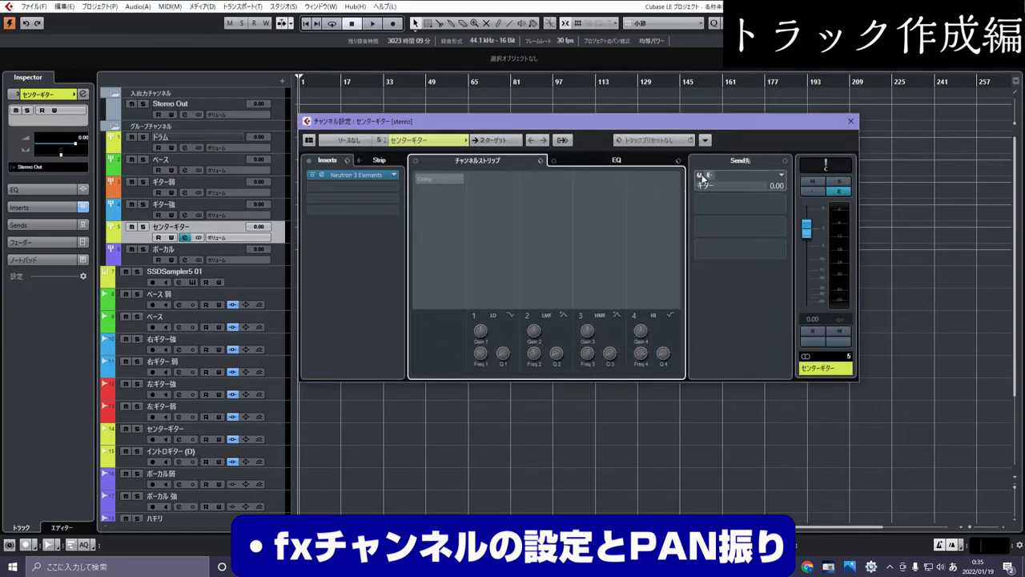
# Step: Add a send from the ギター強 group channel to the ギター FX channel
pyautogui.click(851, 121)
pyautogui.press('Up')
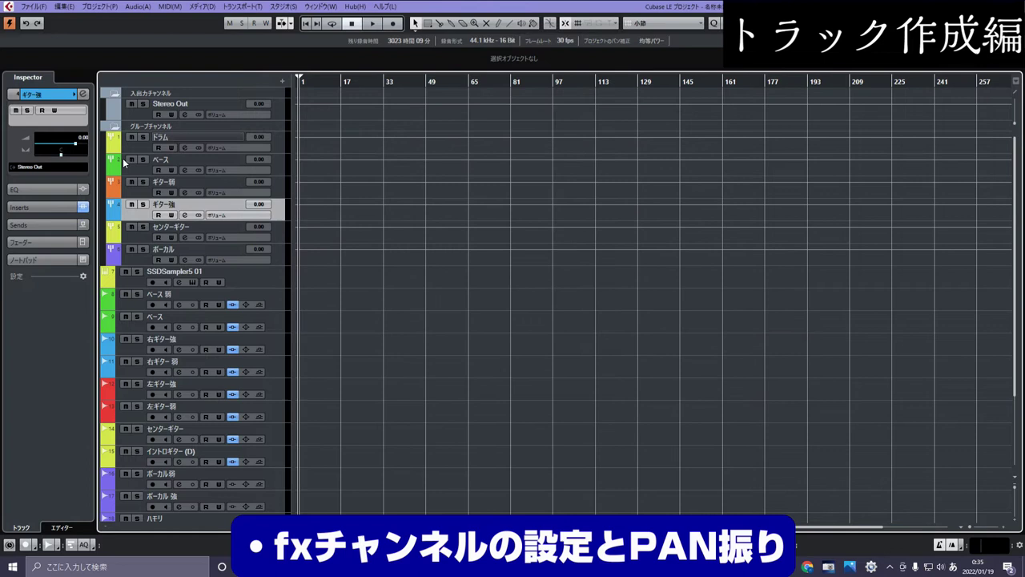
pyautogui.click(184, 215)
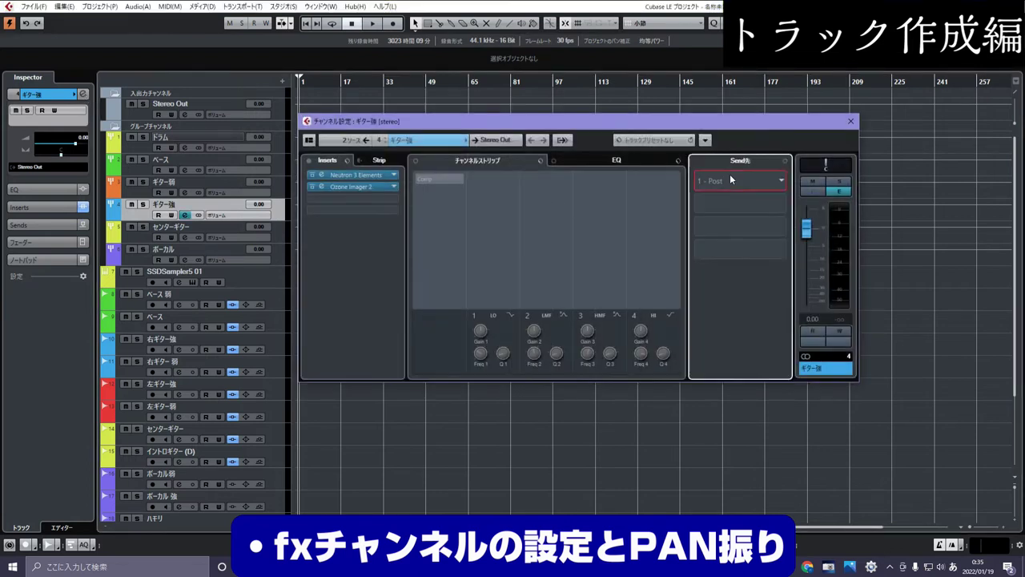
pyautogui.click(729, 181)
pyautogui.click(728, 232)
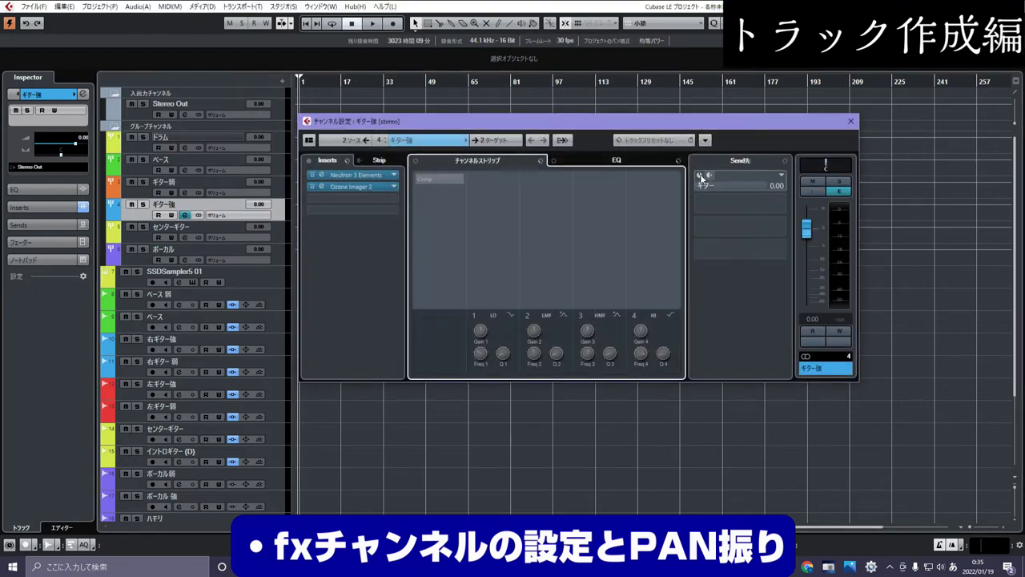
pyautogui.click(850, 121)
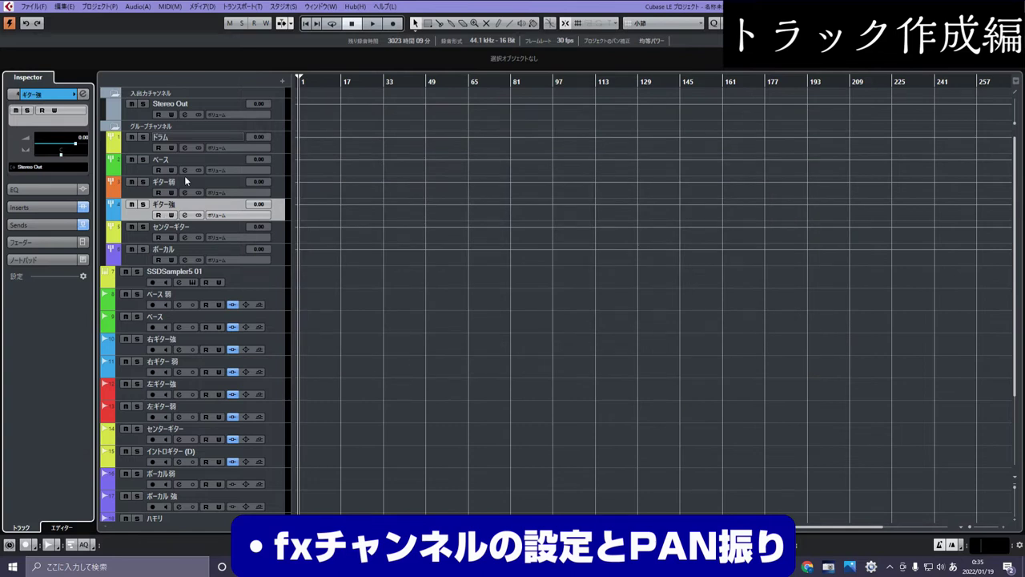
# Step: Add a send from the ギター弱 group channel to the ギター FX channel
pyautogui.click(185, 179)
pyautogui.click(184, 192)
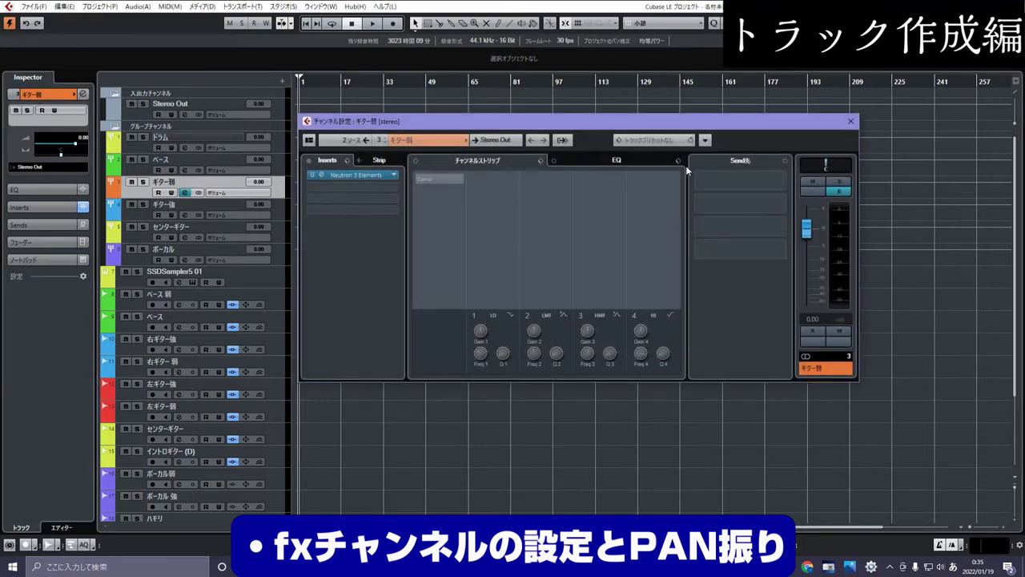
pyautogui.click(737, 181)
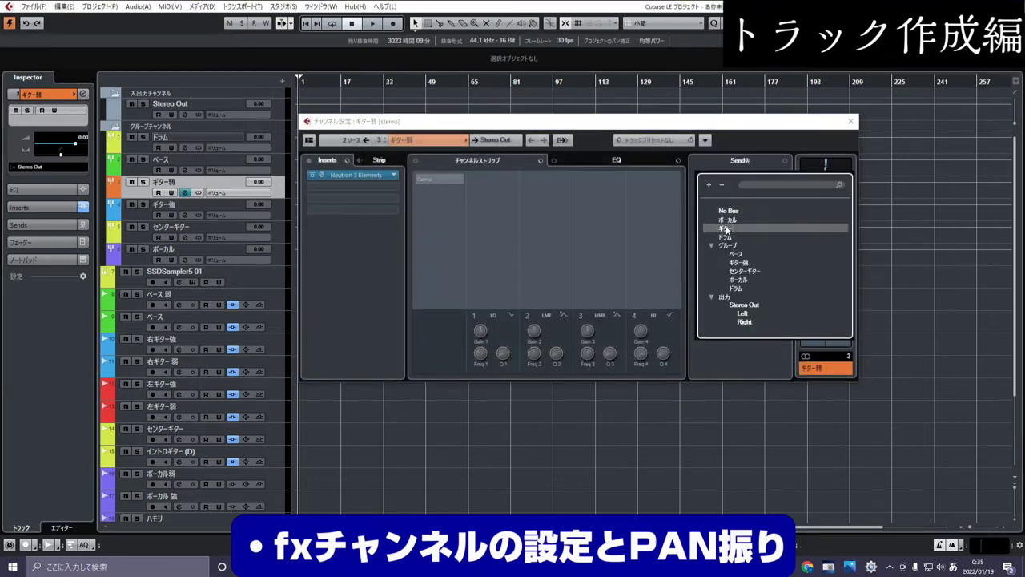
pyautogui.click(726, 228)
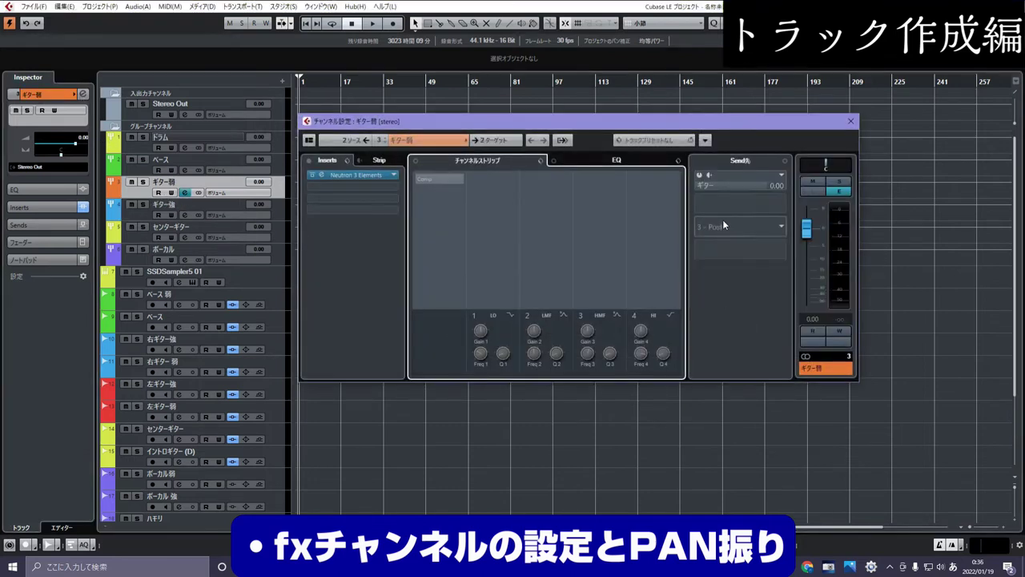
pyautogui.click(853, 119)
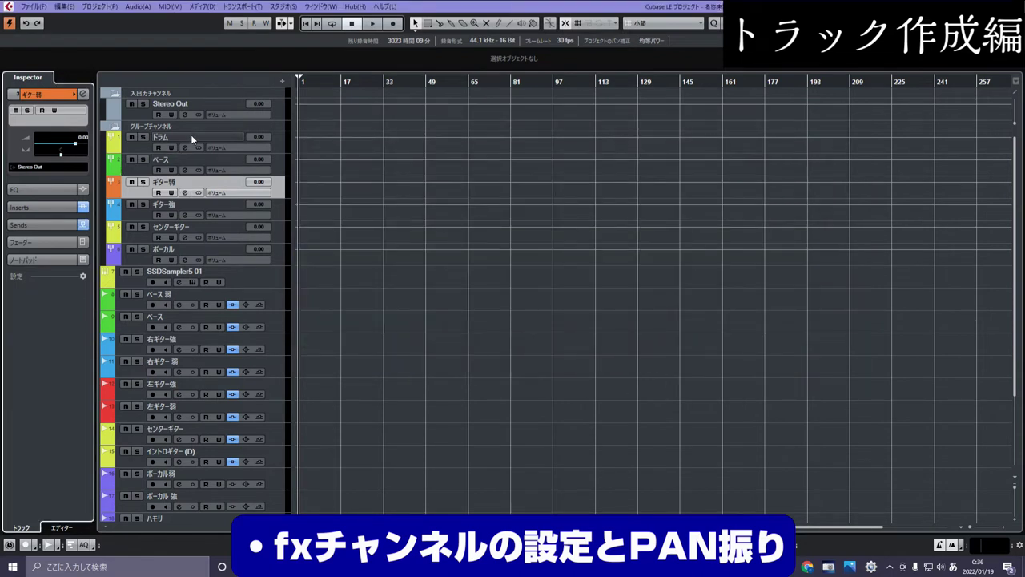
# Step: Add a send from the ドラム group channel to the ドラム FX channel
pyautogui.click(190, 136)
pyautogui.click(184, 148)
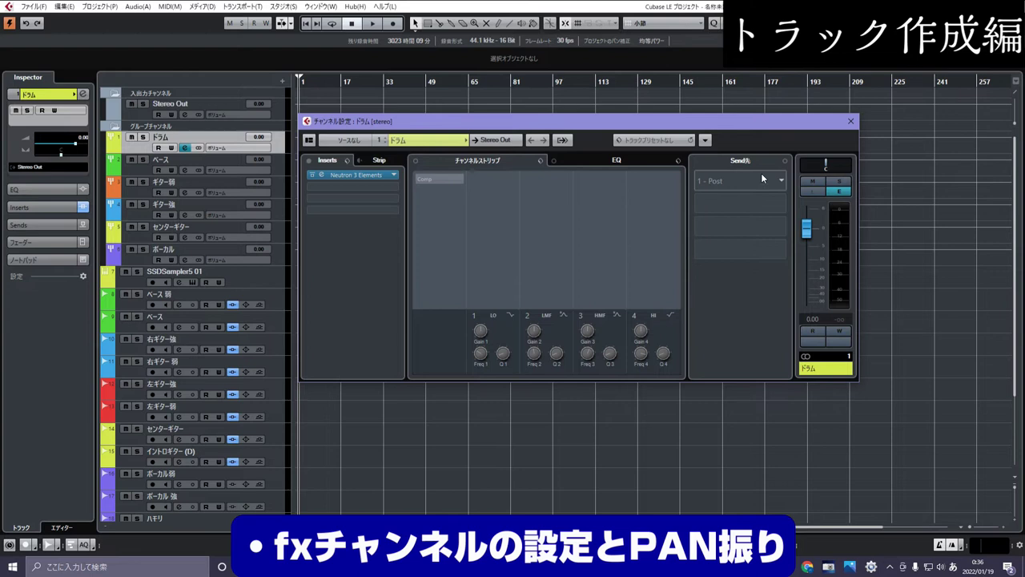
pyautogui.click(741, 178)
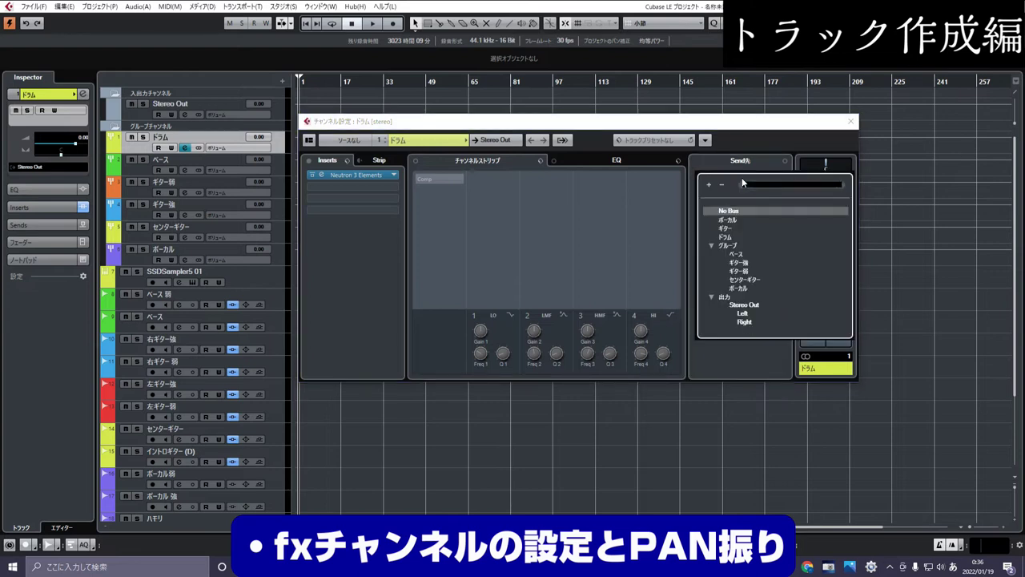
pyautogui.click(729, 237)
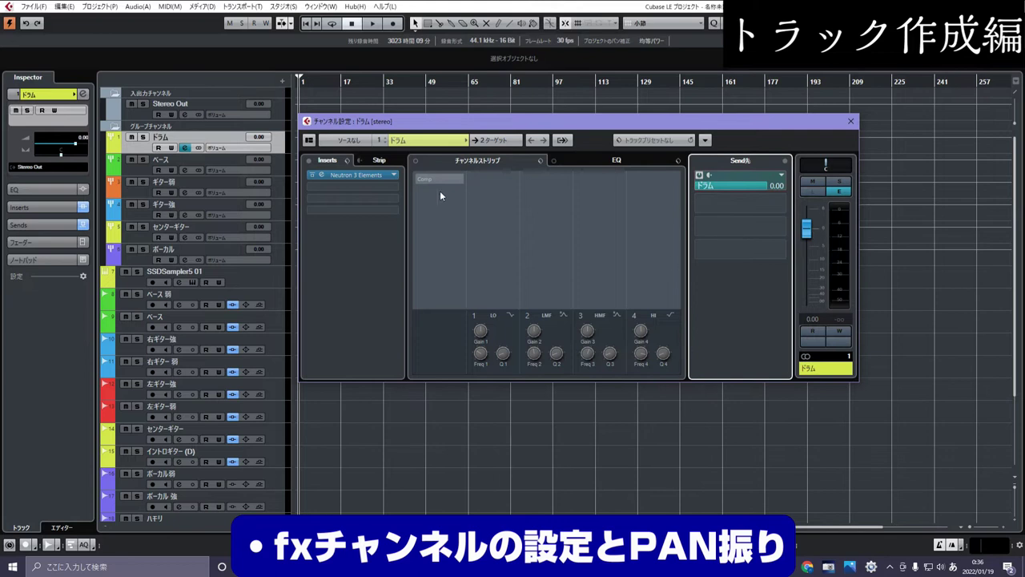
pyautogui.click(852, 124)
# Step: Review the ベース group channel's settings, including its inserts and sends
pyautogui.click(242, 166)
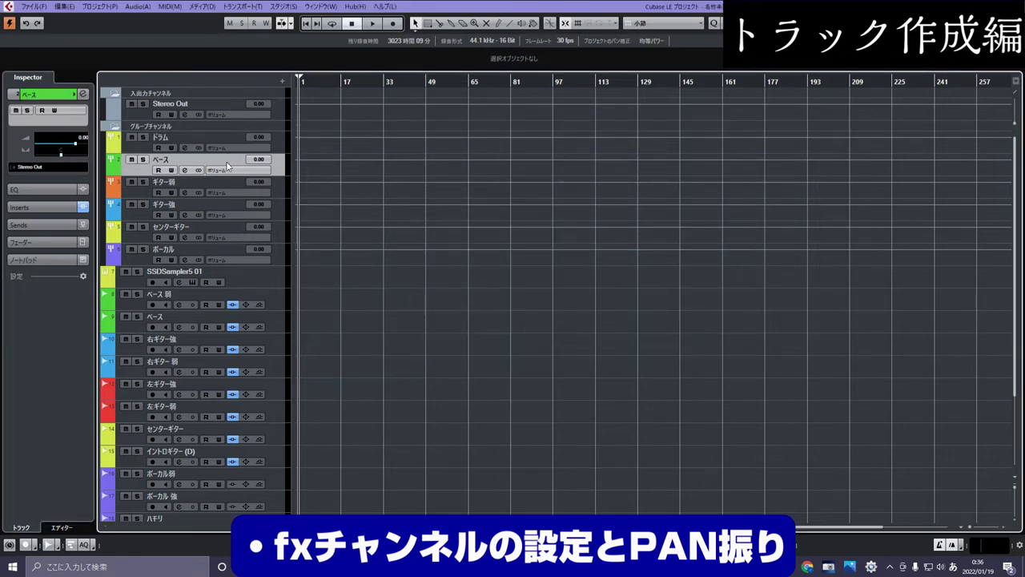
pyautogui.click(82, 95)
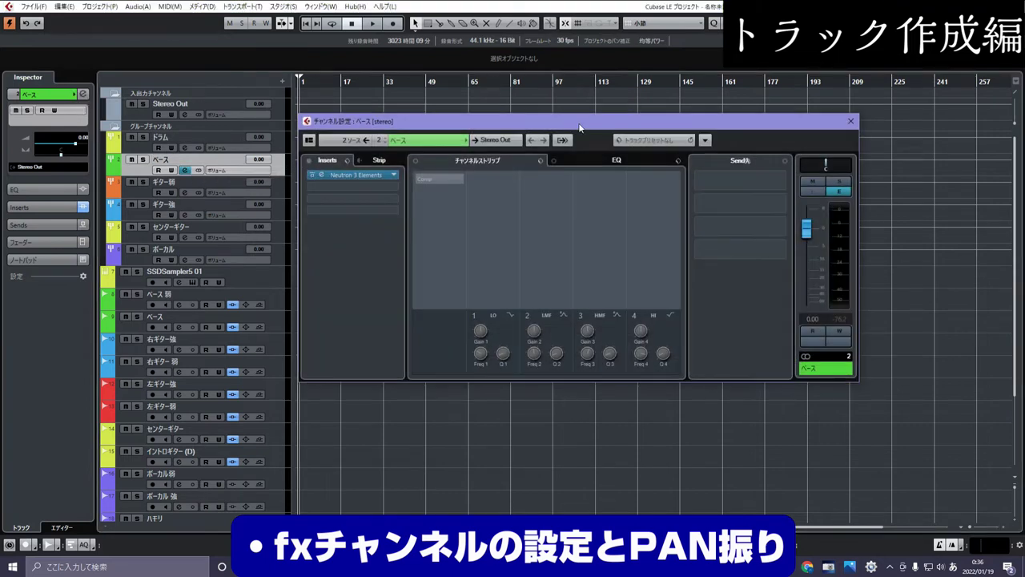
pyautogui.click(851, 121)
# Step: Examine the ベース audio track's channel settings and the controls of its BOD_x64 bass overdrive insert
pyautogui.scroll(-3, 275, 232)
pyautogui.click(274, 232)
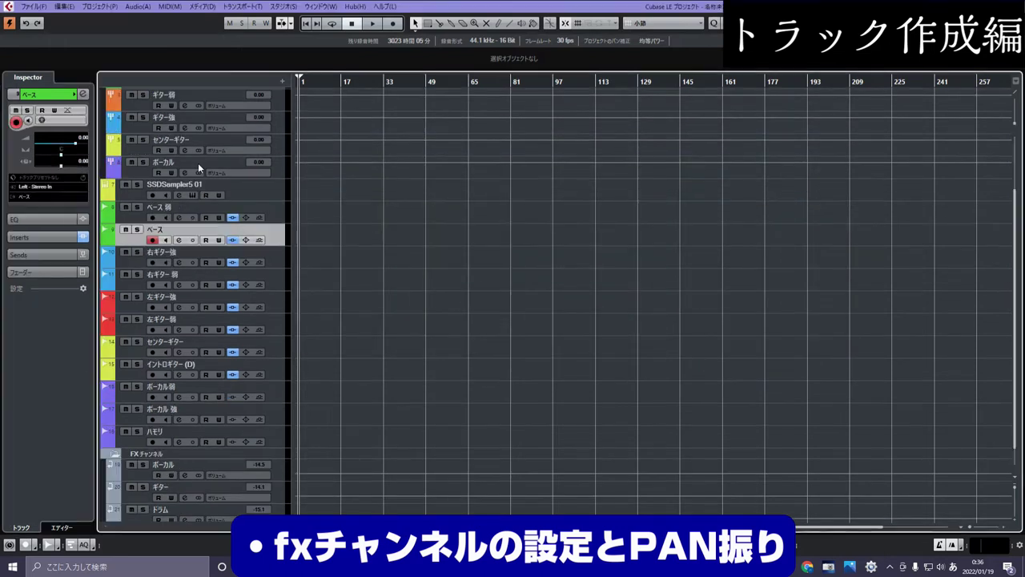
pyautogui.click(85, 95)
pyautogui.click(348, 173)
pyautogui.moveTo(432, 136); pyautogui.dragTo(571, 142)
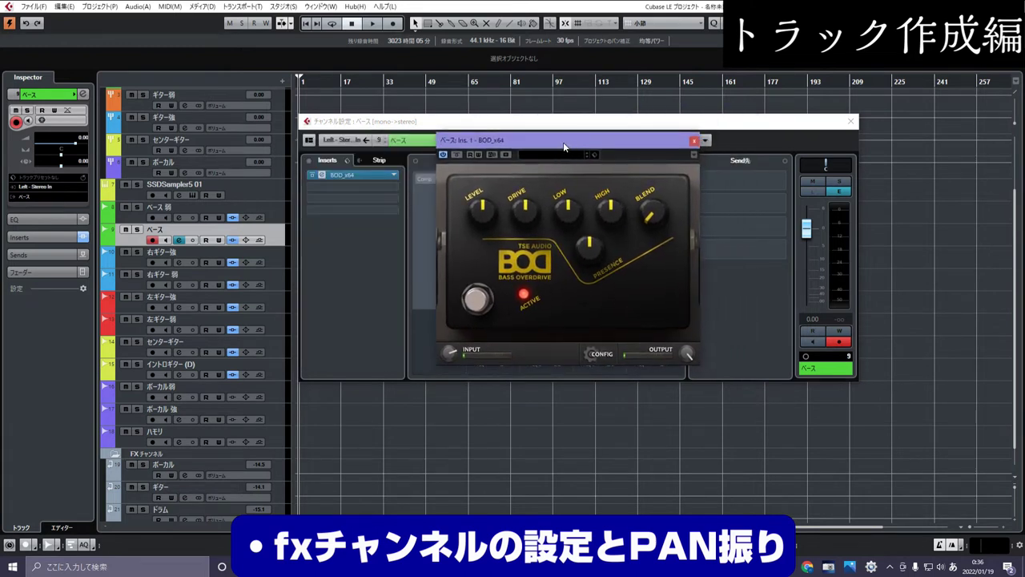
pyautogui.moveTo(563, 146); pyautogui.dragTo(597, 141)
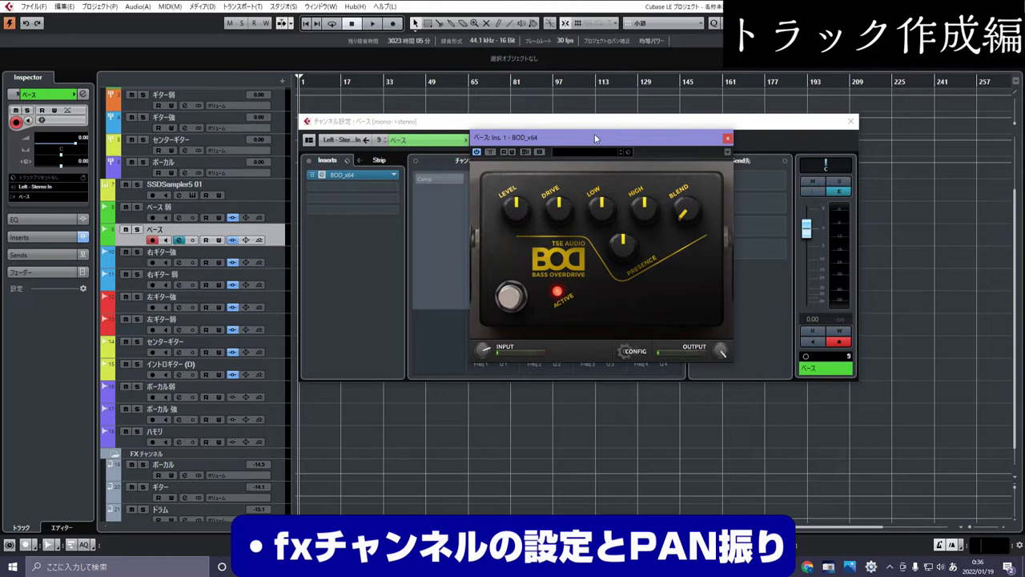
pyautogui.click(728, 139)
pyautogui.moveTo(662, 126); pyautogui.dragTo(672, 147)
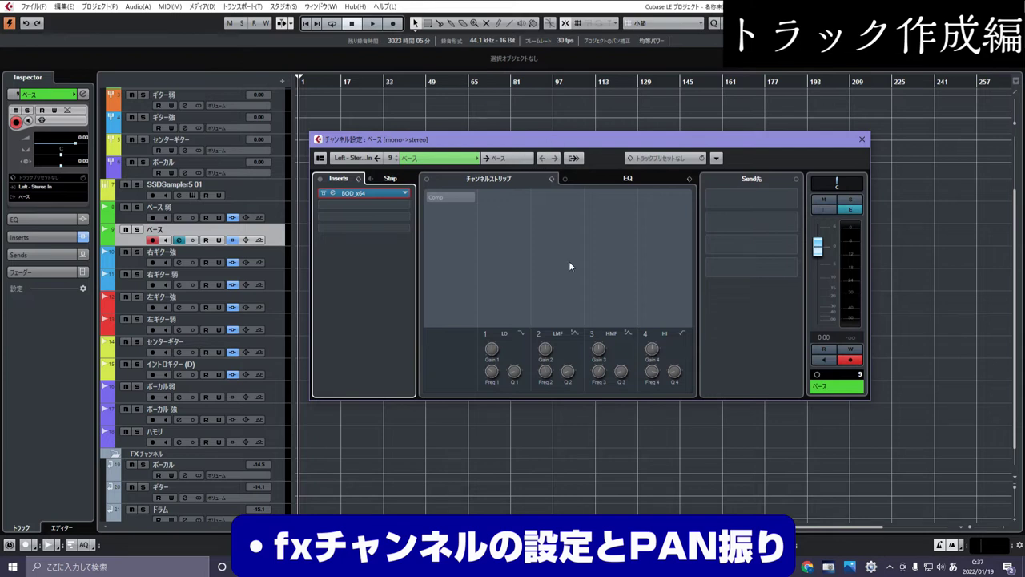
pyautogui.click(332, 193)
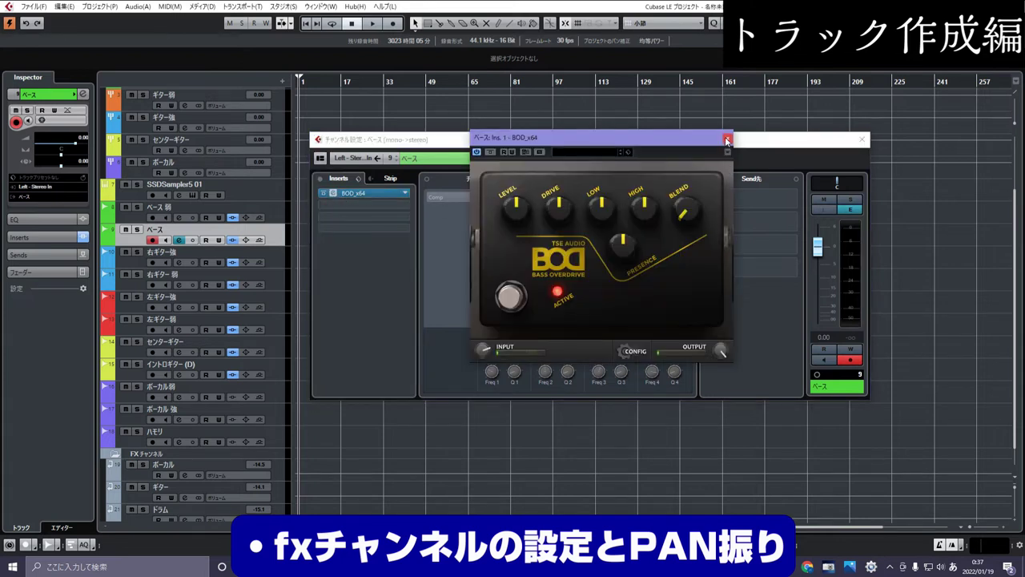
pyautogui.click(727, 138)
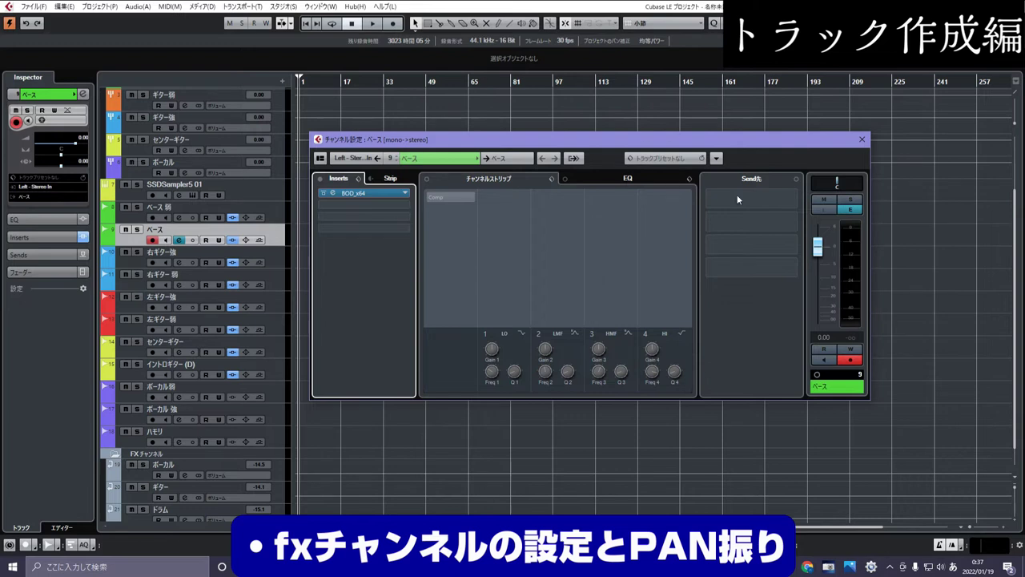
pyautogui.click(861, 139)
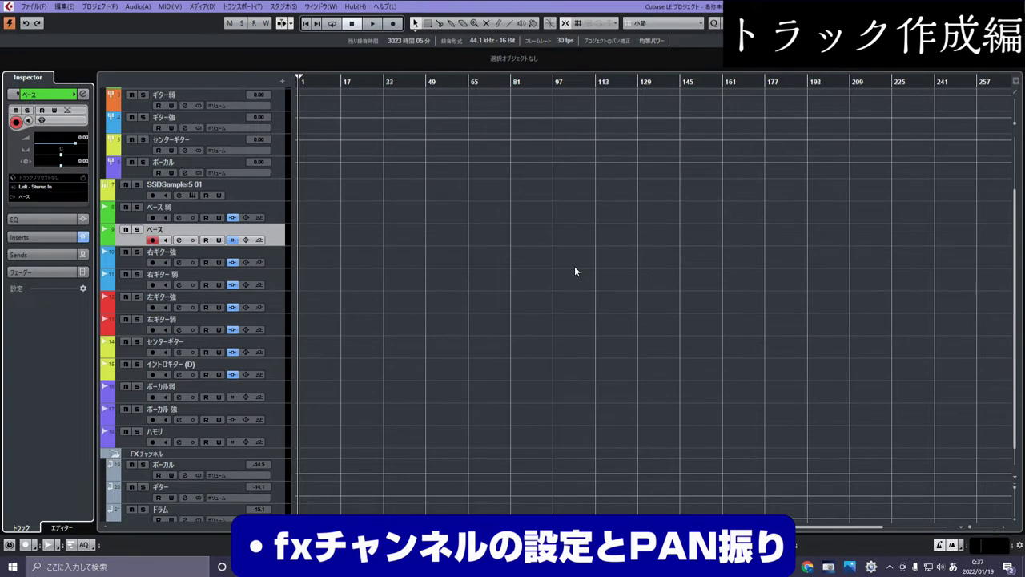
pyautogui.click(278, 208)
pyautogui.click(278, 240)
pyautogui.click(274, 210)
pyautogui.click(274, 237)
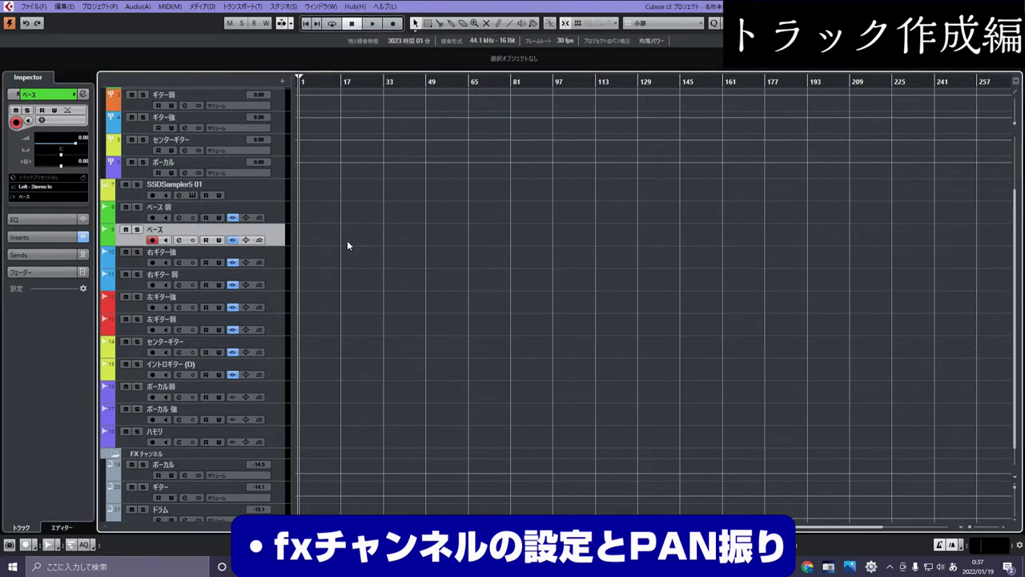
# Step: Set the ボーカル FX channel's colour, trying purple before choosing the blue Color 11
pyautogui.scroll(-1, 394, 249)
pyautogui.click(200, 440)
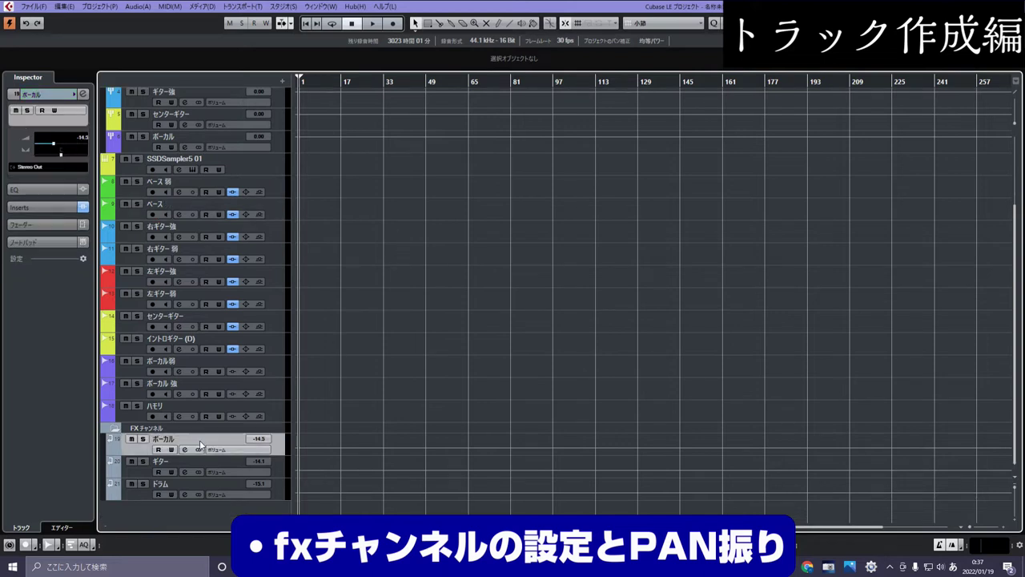
pyautogui.click(74, 95)
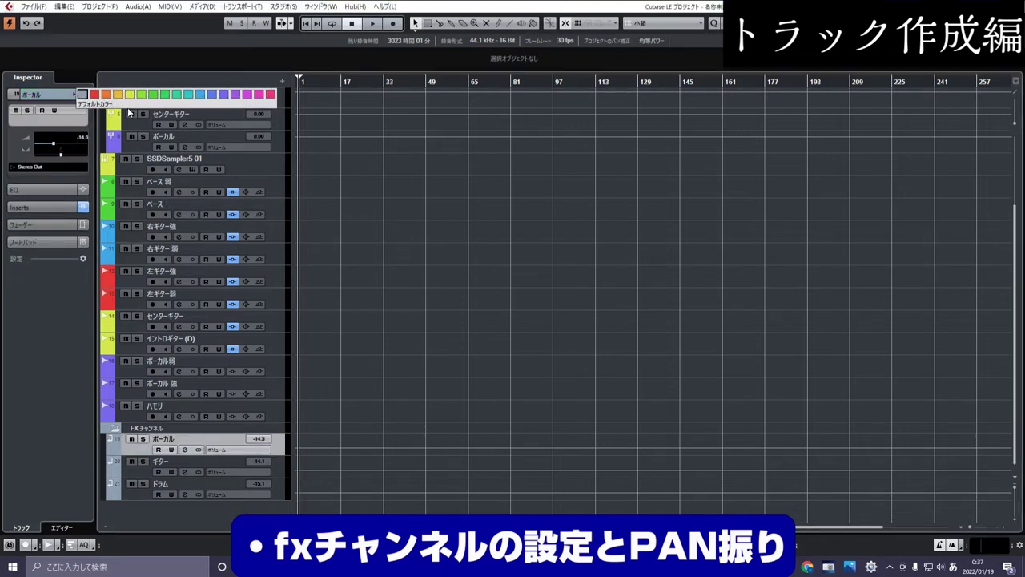
pyautogui.click(226, 97)
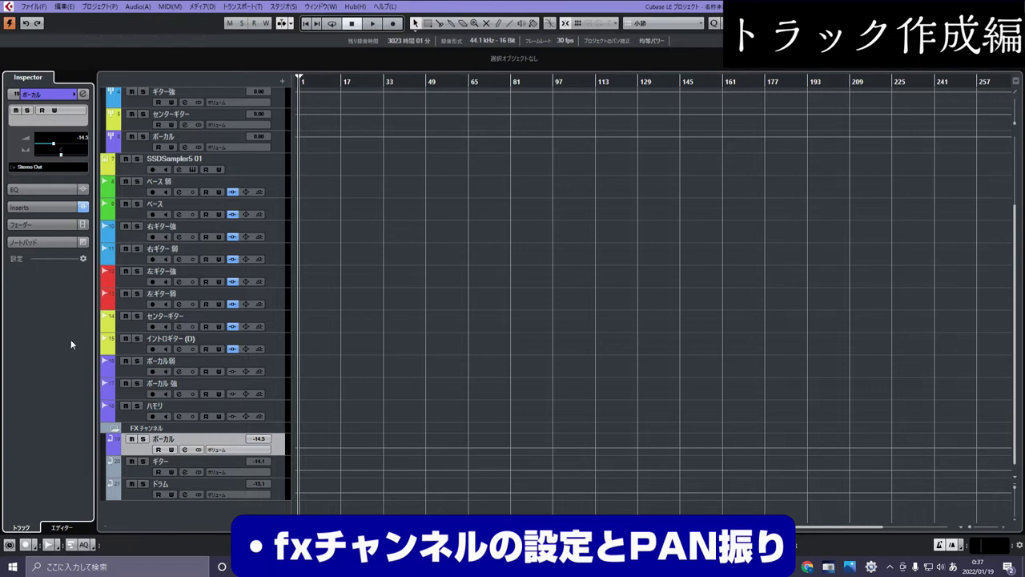
pyautogui.click(74, 95)
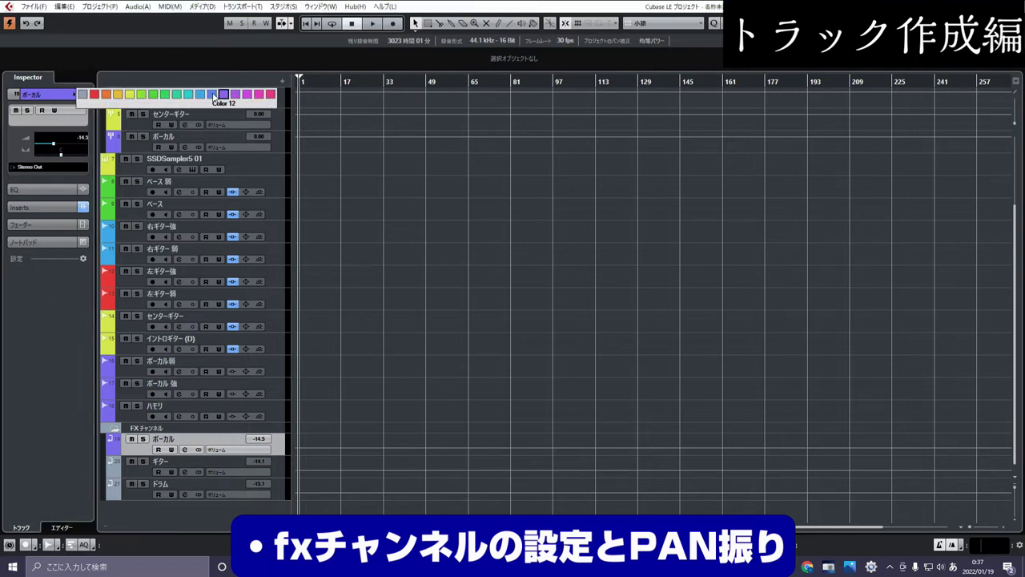
# Step: Set the colour of the ギター and ドラム FX channels to the blue Color 11
pyautogui.press('Down')
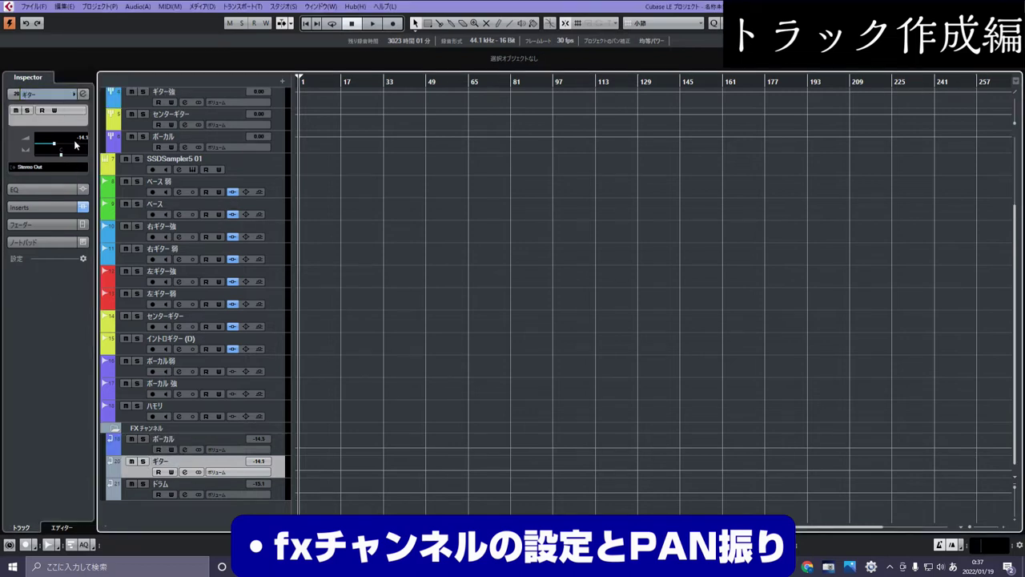
pyautogui.click(73, 94)
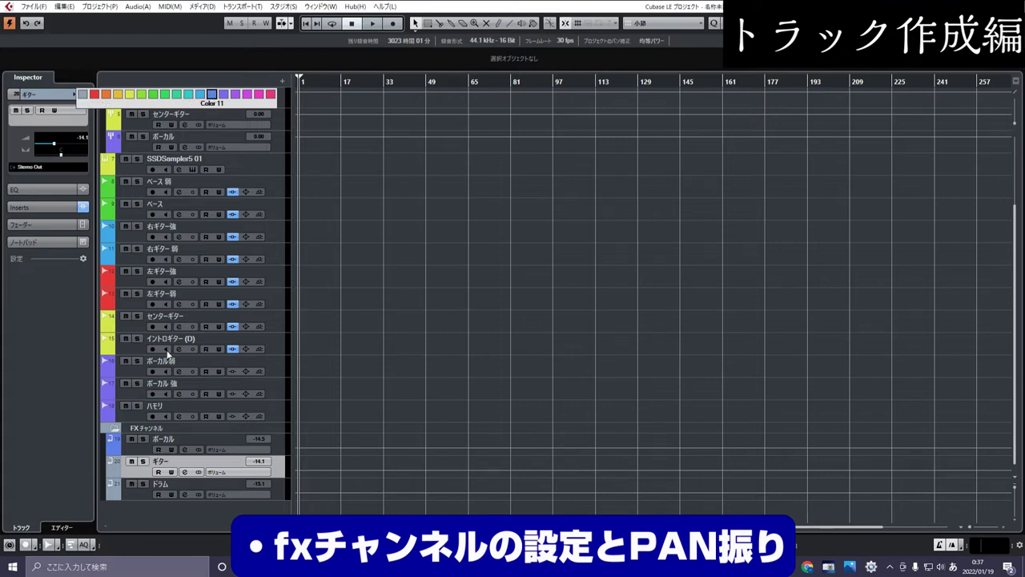
pyautogui.press('Down')
pyautogui.click(73, 94)
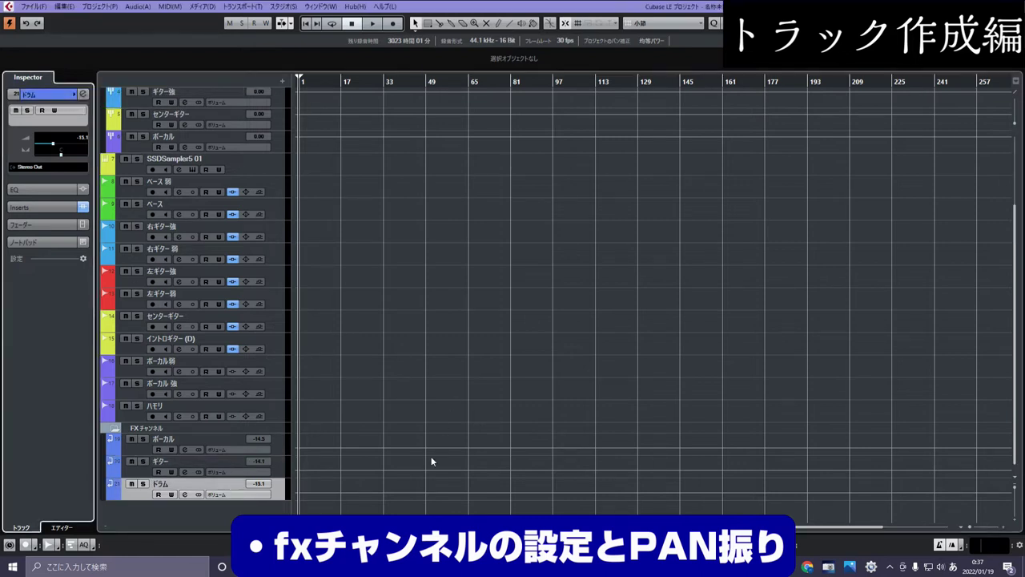
# Step: Insert Neutron 3 Elements in the first insert slot of the Stereo Out channel
pyautogui.scroll(3, 328, 430)
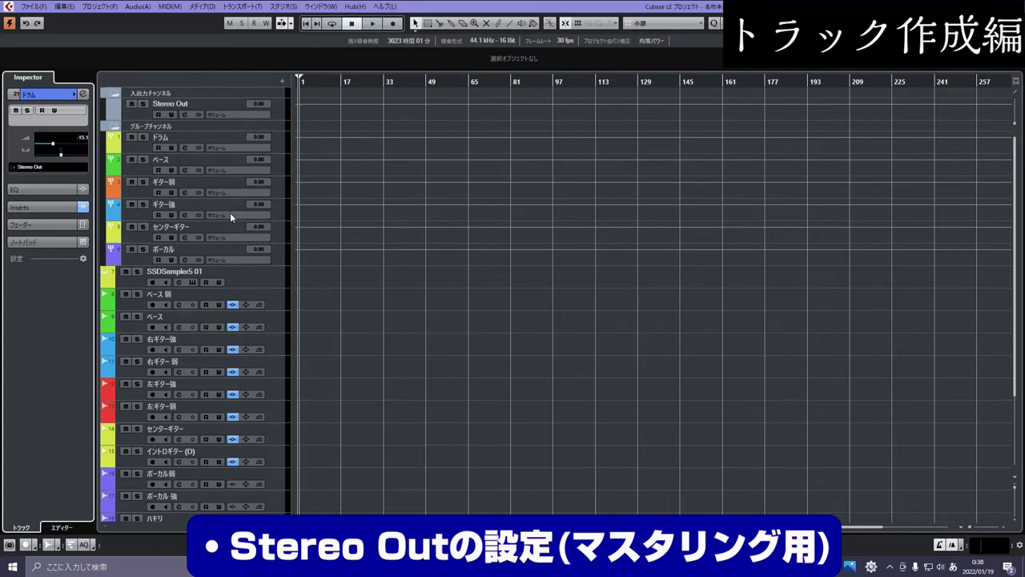
pyautogui.click(177, 103)
pyautogui.click(82, 94)
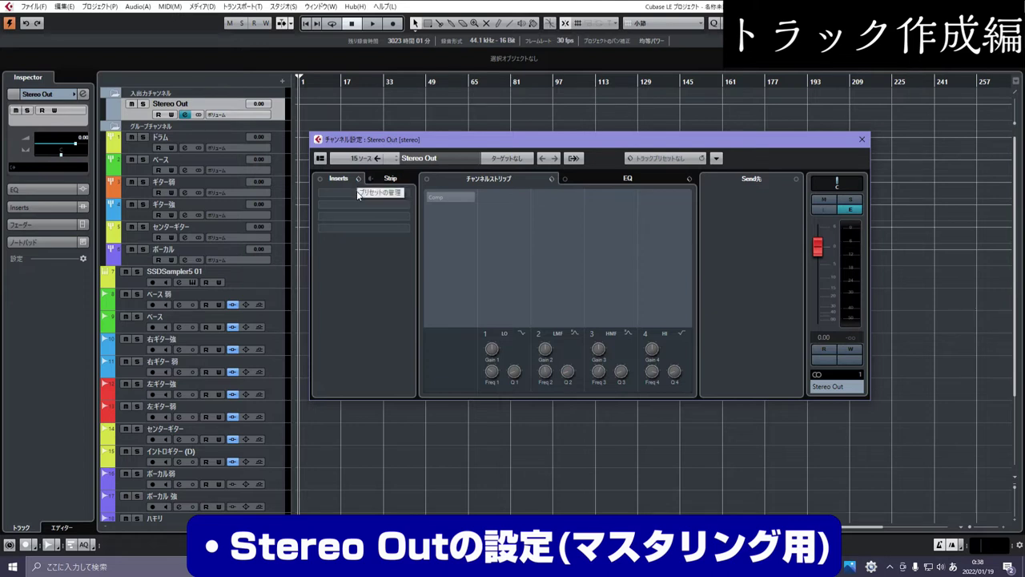
pyautogui.click(357, 196)
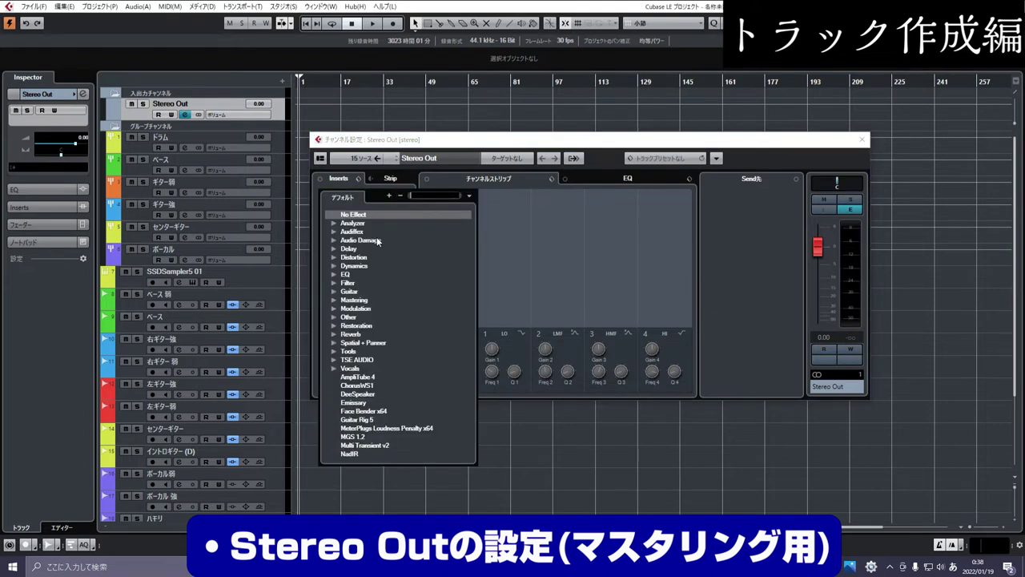
pyautogui.scroll(-5, 380, 254)
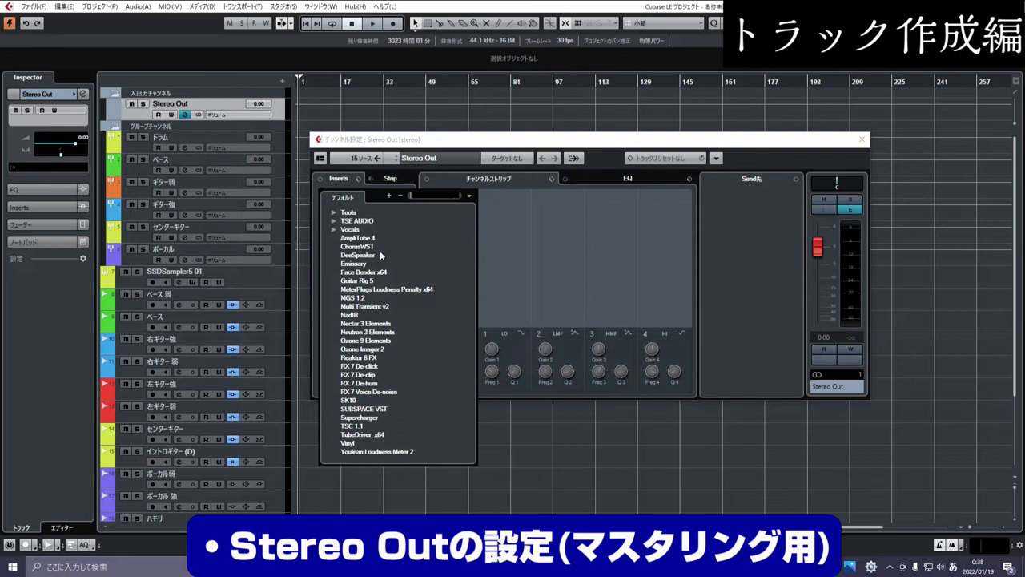
pyautogui.click(365, 331)
# Step: Open Neutron 3 Elements' global presets on Stereo Out and expand the Mix Bus category
pyautogui.moveTo(493, 100); pyautogui.dragTo(696, 141)
pyautogui.click(625, 110)
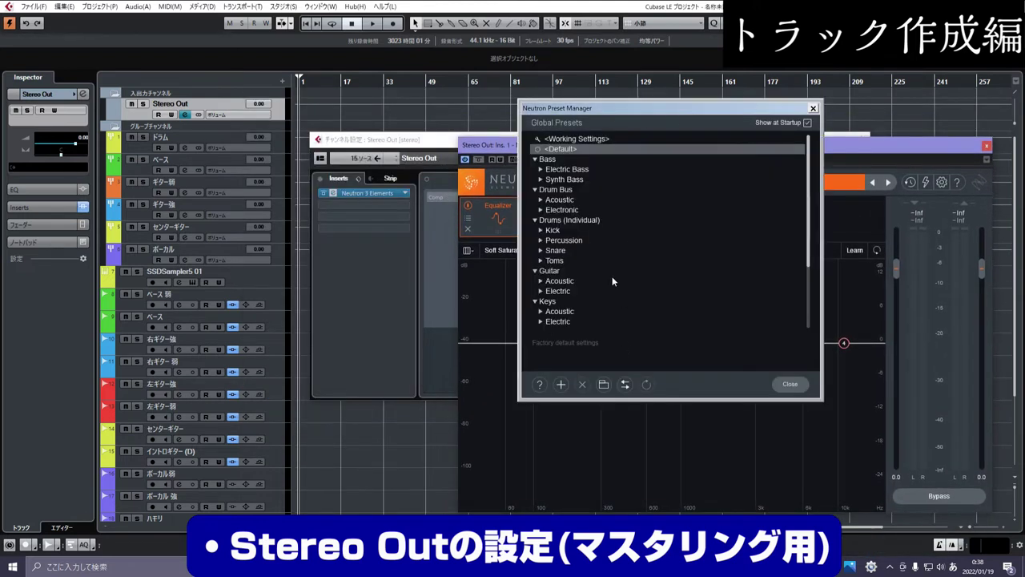
pyautogui.scroll(-3, 565, 288)
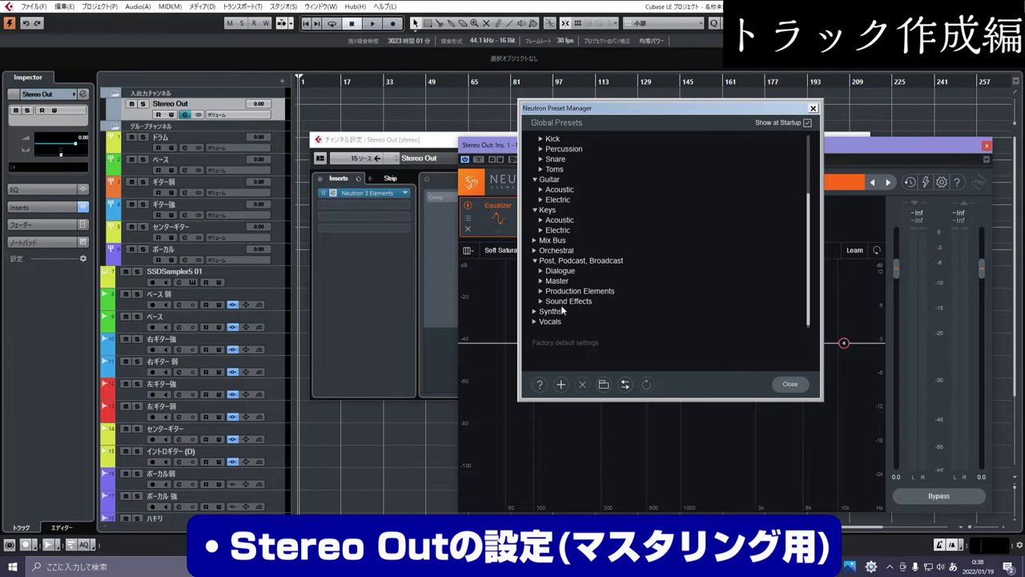
pyautogui.click(562, 242)
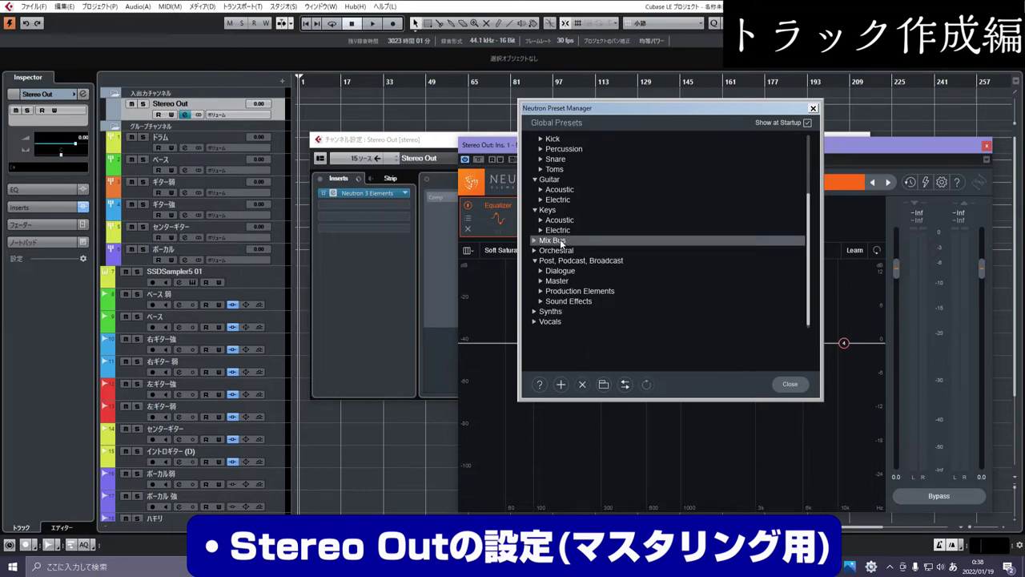
pyautogui.doubleClick(561, 242)
pyautogui.scroll(-1, 563, 239)
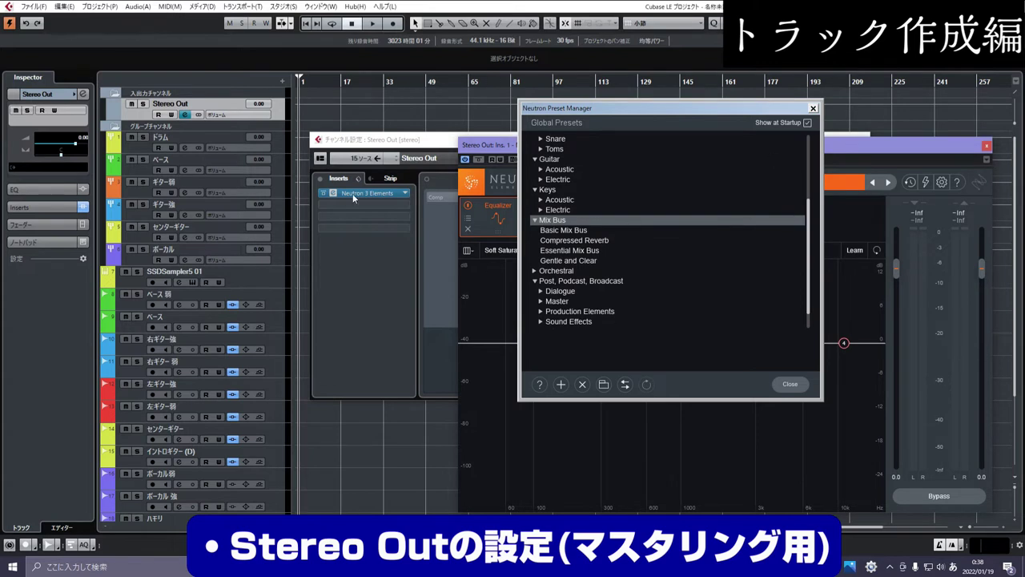
# Step: Try the Basic Mix Bus and Gentle and Clear presets, placing the preset manager beside the Neutron window
pyautogui.click(565, 231)
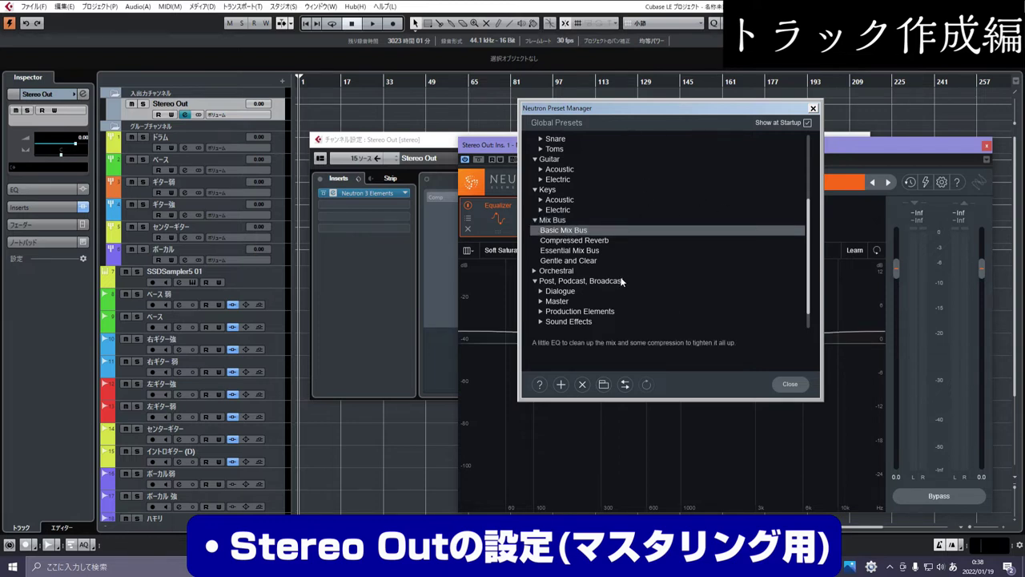
pyautogui.click(568, 262)
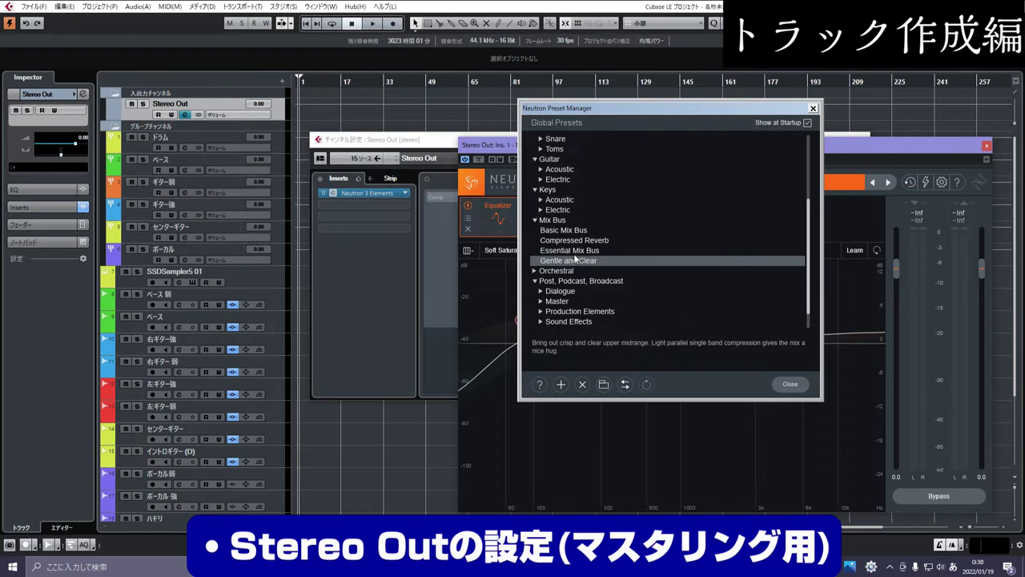
pyautogui.click(565, 230)
pyautogui.moveTo(619, 109); pyautogui.dragTo(861, 5)
pyautogui.moveTo(567, 146); pyautogui.dragTo(307, 141)
pyautogui.moveTo(820, 60); pyautogui.dragTo(728, 70)
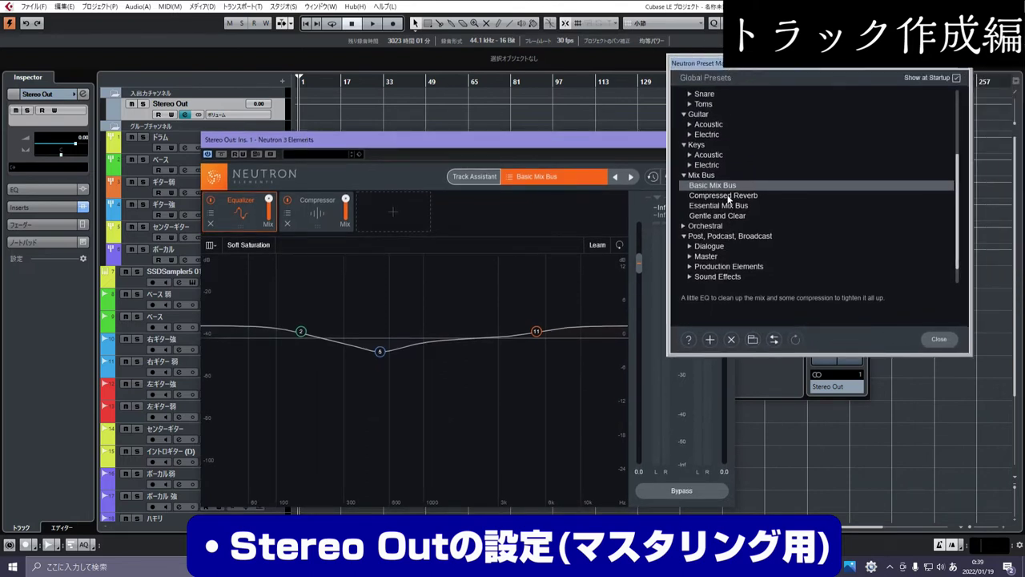
# Step: Compare the Gentle and Clear, Essential Mix Bus and Basic Mix Bus presets, checking their effect on Neutron's Equalizer and Compressor
pyautogui.click(708, 215)
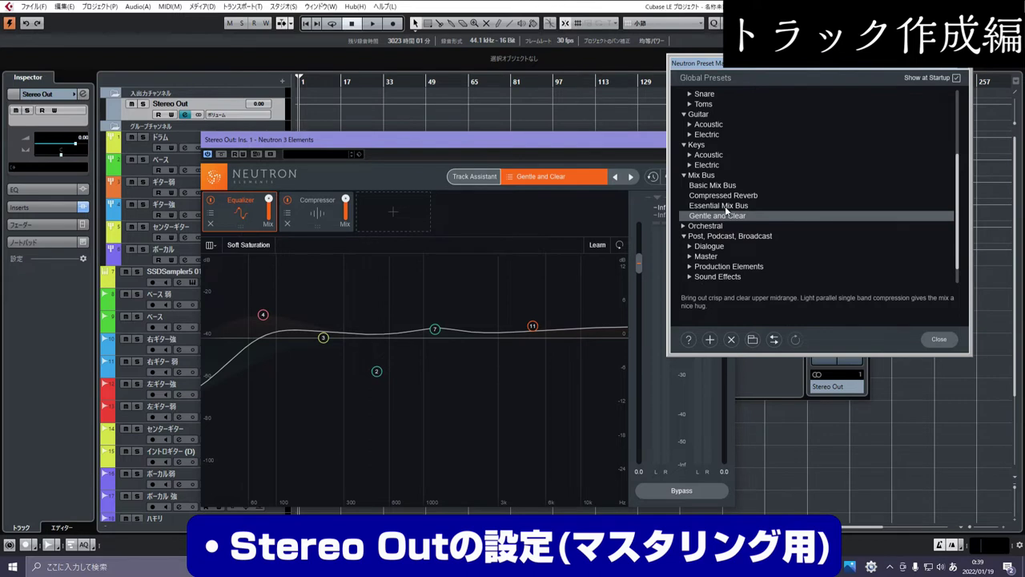
pyautogui.click(725, 206)
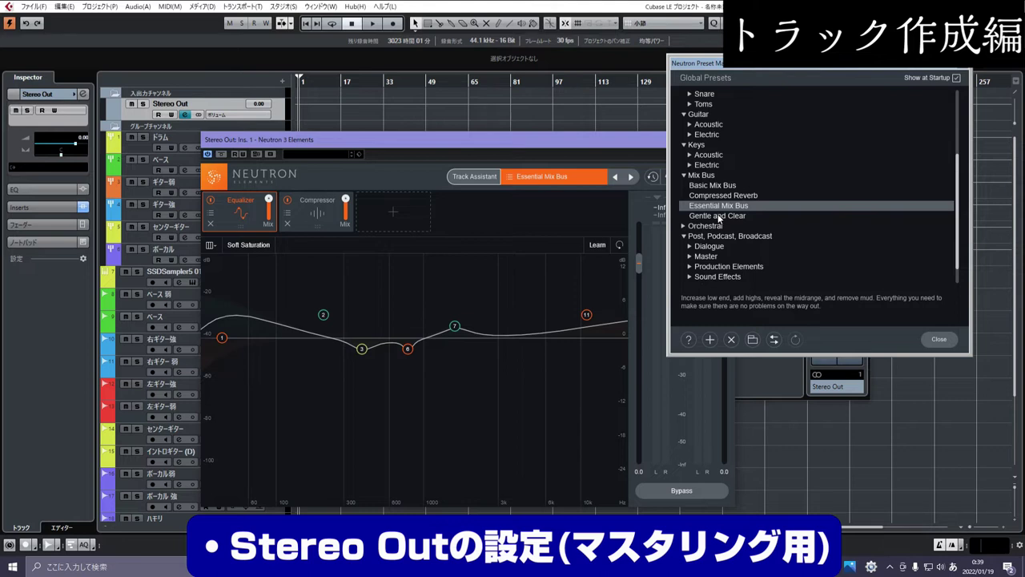
pyautogui.click(313, 213)
pyautogui.click(830, 84)
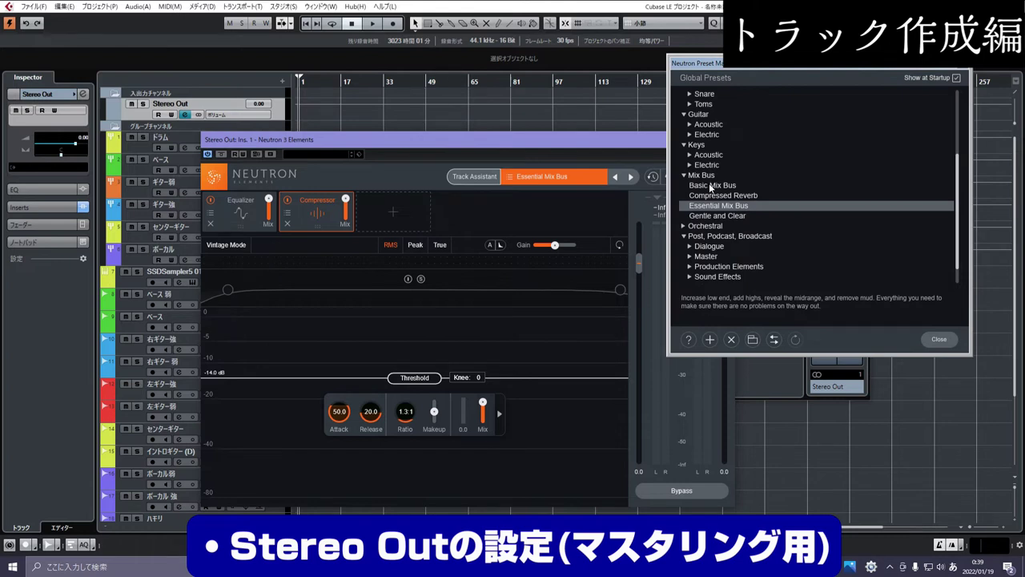
pyautogui.click(710, 185)
pyautogui.click(613, 325)
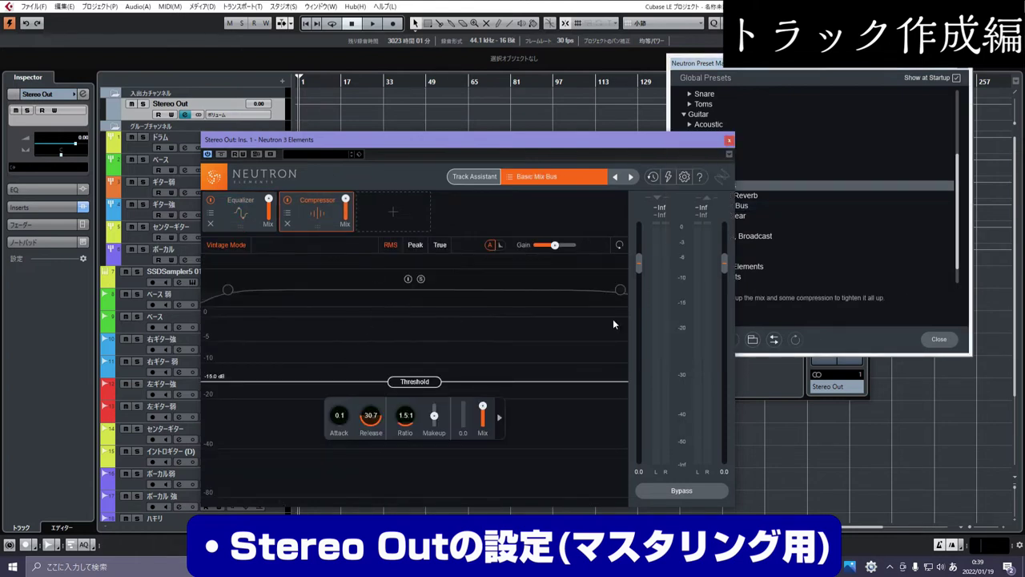
pyautogui.click(853, 72)
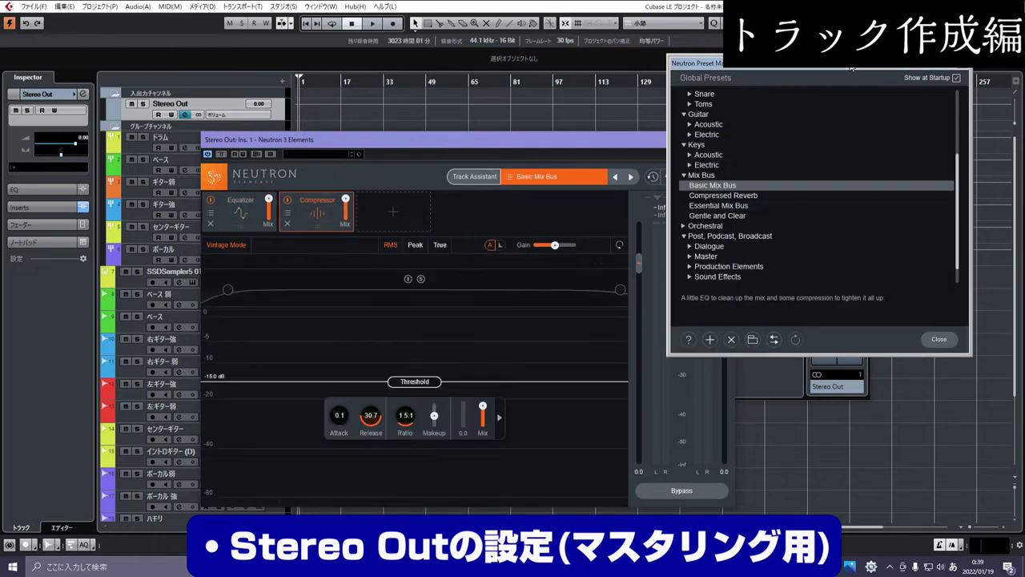
# Step: Load the Gentle and Clear preset in Neutron 3 Elements and close its preset manager and plug-in window
pyautogui.click(719, 216)
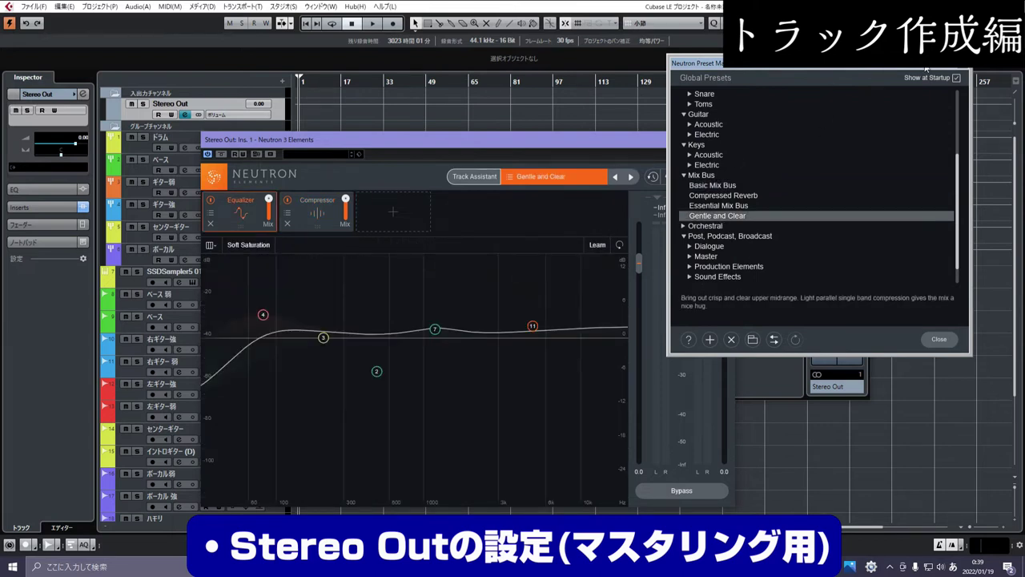
pyautogui.click(963, 67)
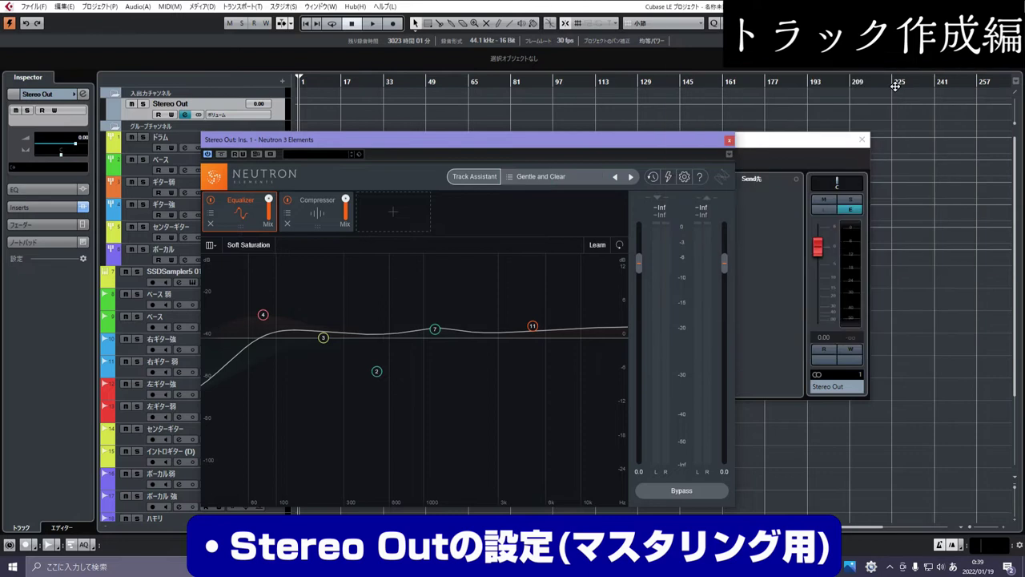
pyautogui.click(735, 141)
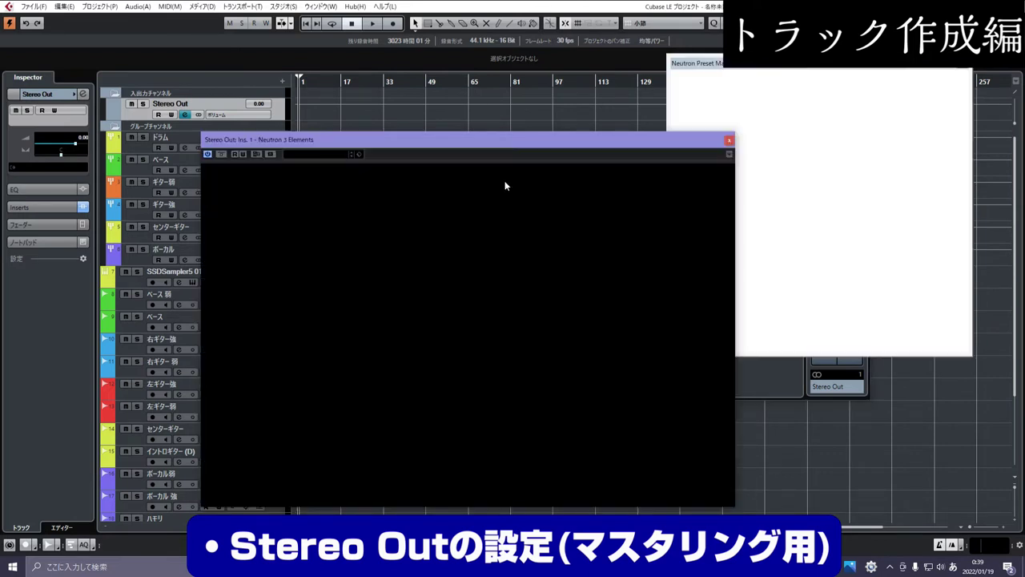
pyautogui.click(347, 195)
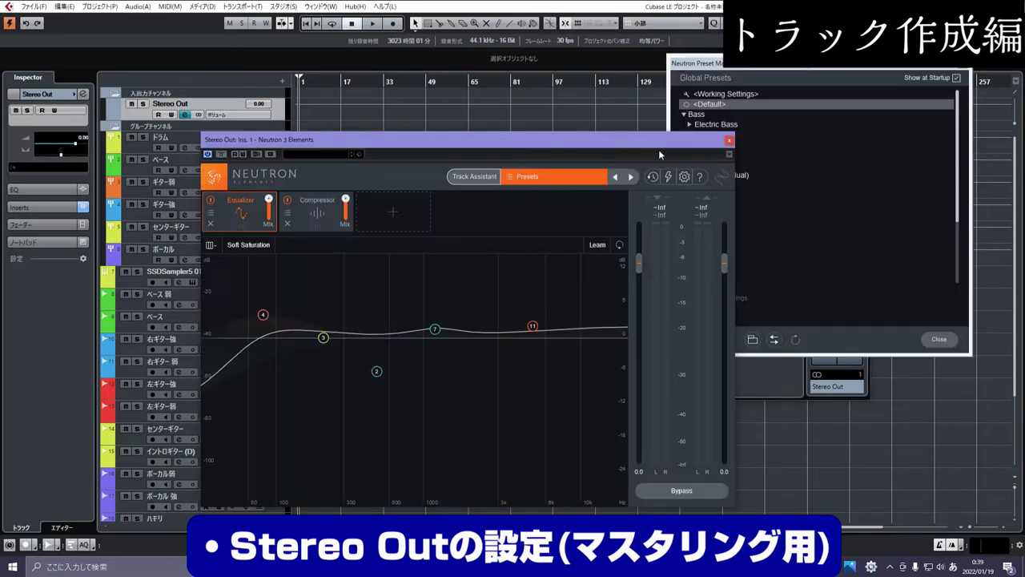
pyautogui.click(729, 140)
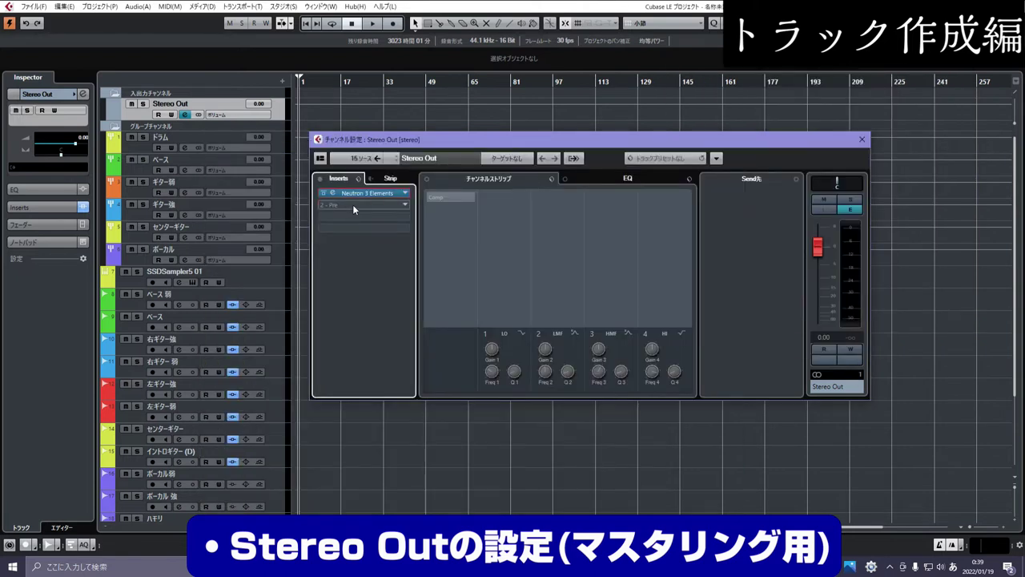
# Step: Insert Ozone 9 Elements in Stereo Out's second insert slot and position its window so the whole plug-in is visible
pyautogui.click(405, 193)
pyautogui.scroll(-5, 365, 365)
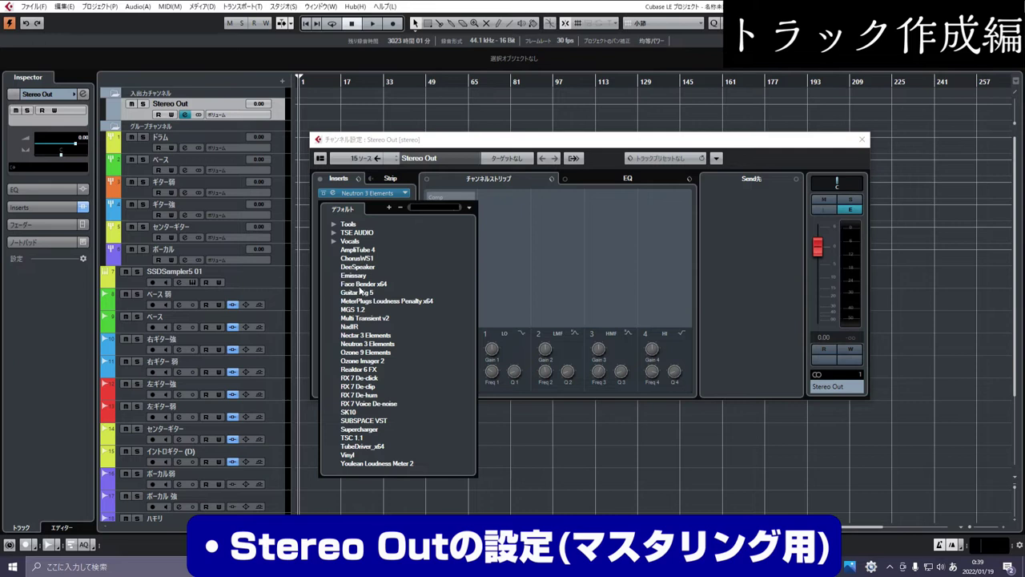
pyautogui.click(491, 260)
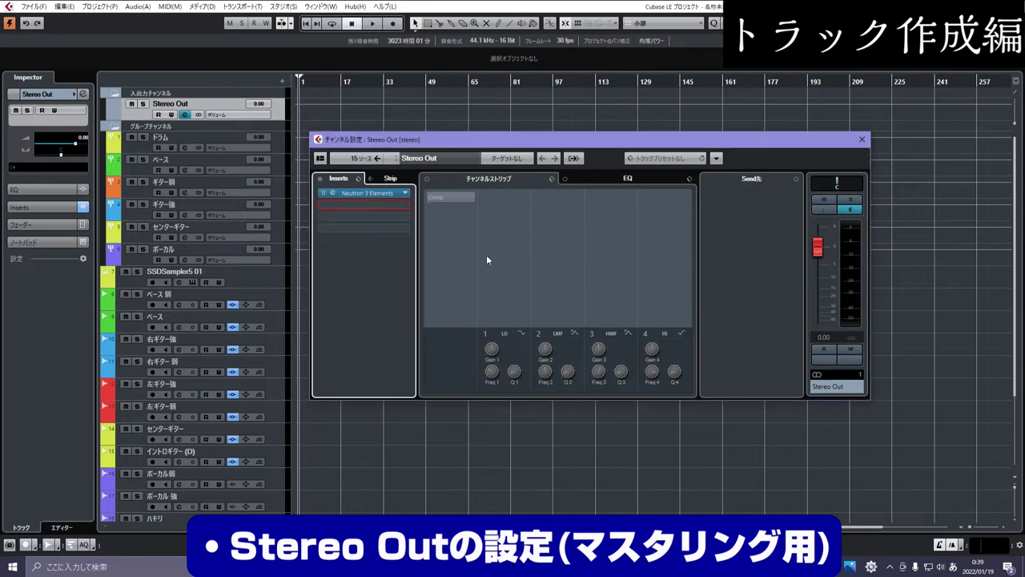
pyautogui.moveTo(241, 39); pyautogui.dragTo(529, 235)
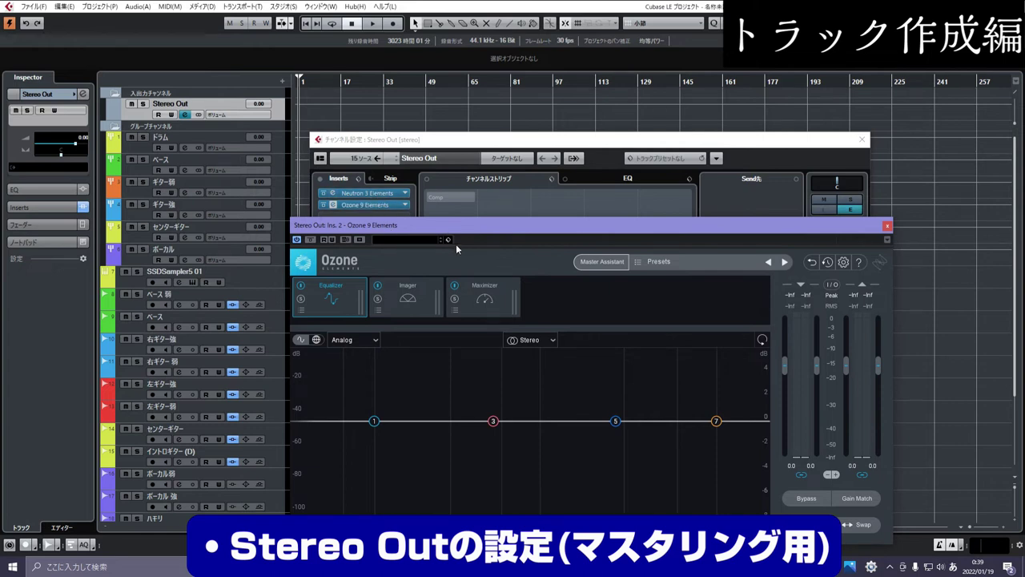
pyautogui.moveTo(469, 225); pyautogui.dragTo(454, 165)
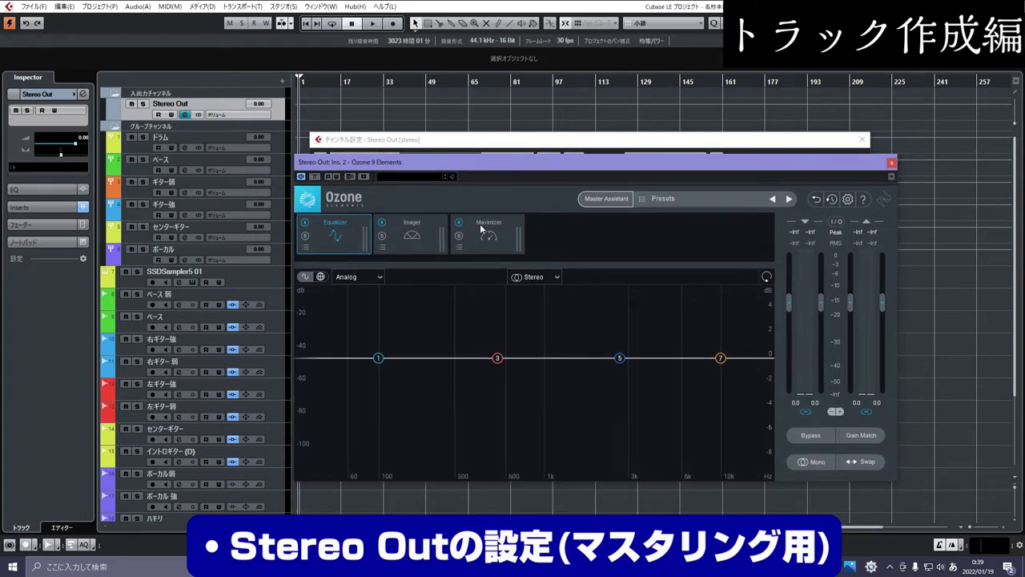
# Step: Examine the Equalizer, Imager and Maximizer modules of Ozone 9 Elements
pyautogui.click(409, 236)
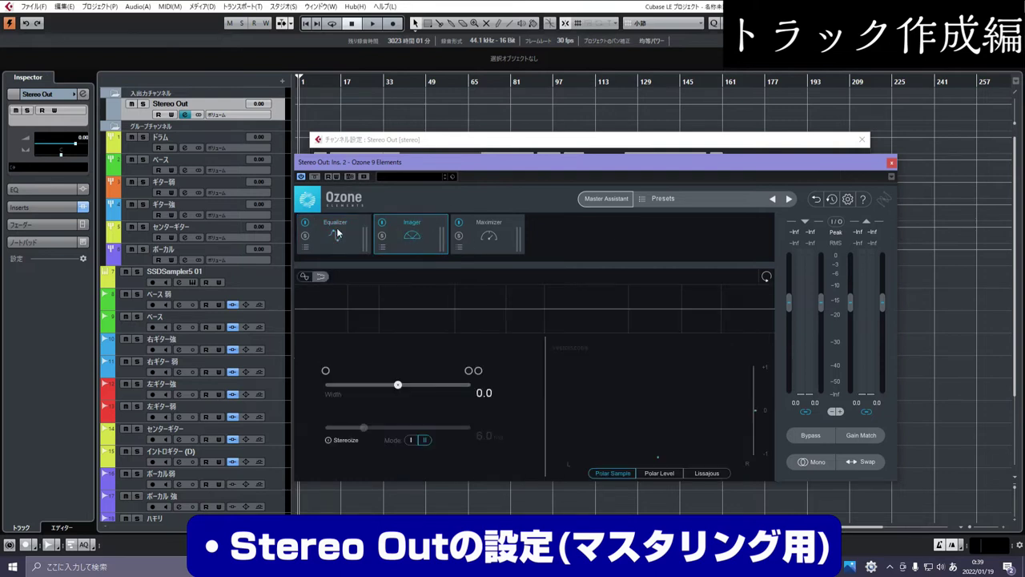
pyautogui.click(337, 233)
pyautogui.click(489, 235)
pyautogui.click(401, 232)
pyautogui.click(345, 230)
pyautogui.click(415, 231)
pyautogui.click(480, 232)
pyautogui.click(421, 228)
pyautogui.click(350, 230)
pyautogui.click(419, 232)
pyautogui.click(479, 234)
pyautogui.click(432, 234)
pyautogui.click(324, 230)
pyautogui.click(437, 234)
pyautogui.click(478, 236)
pyautogui.click(353, 233)
pyautogui.click(428, 234)
pyautogui.click(486, 237)
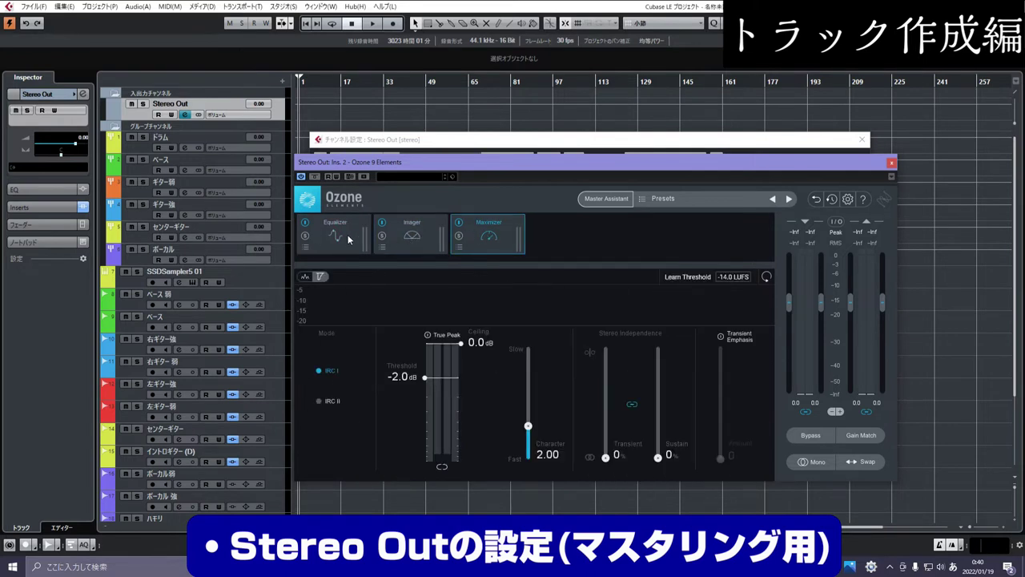
# Step: Arrange the Ozone 9 Elements and channel settings windows so Stereo Out's insert slots are visible above the plug-in
pyautogui.moveTo(459, 169); pyautogui.dragTo(462, 230)
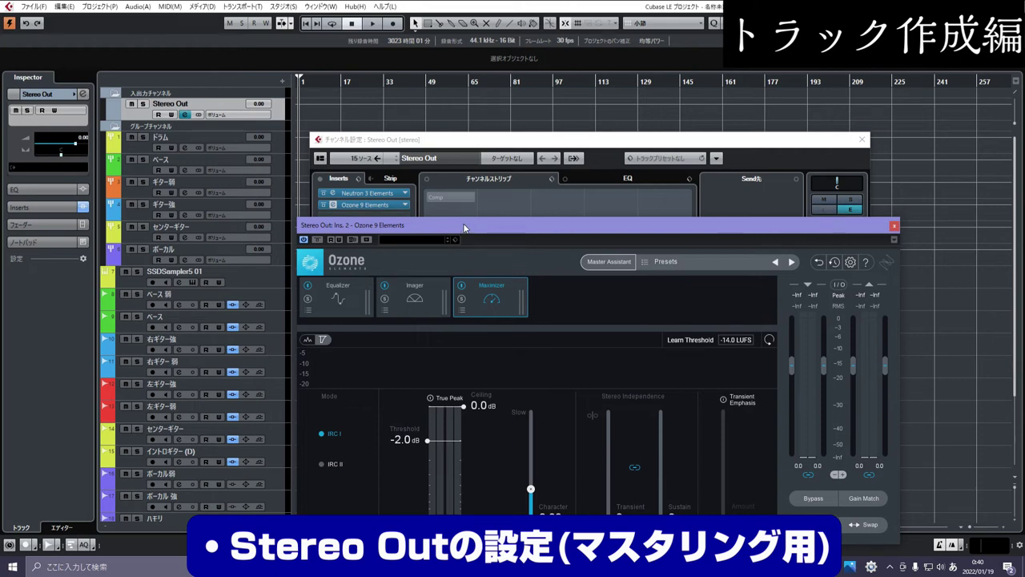
pyautogui.moveTo(464, 231); pyautogui.dragTo(444, 224)
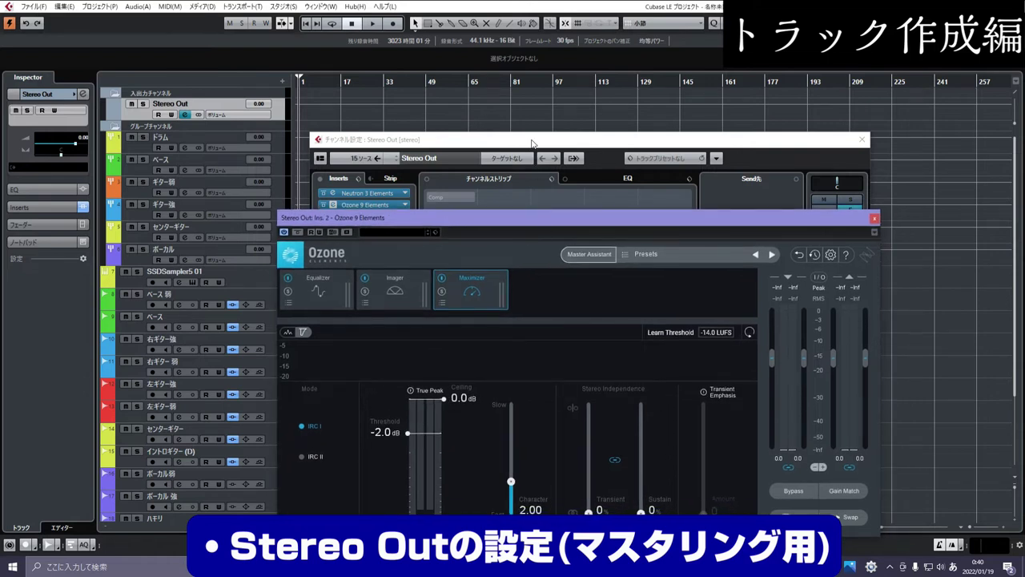
pyautogui.moveTo(532, 143); pyautogui.dragTo(536, 98)
pyautogui.moveTo(523, 224); pyautogui.dragTo(573, 185)
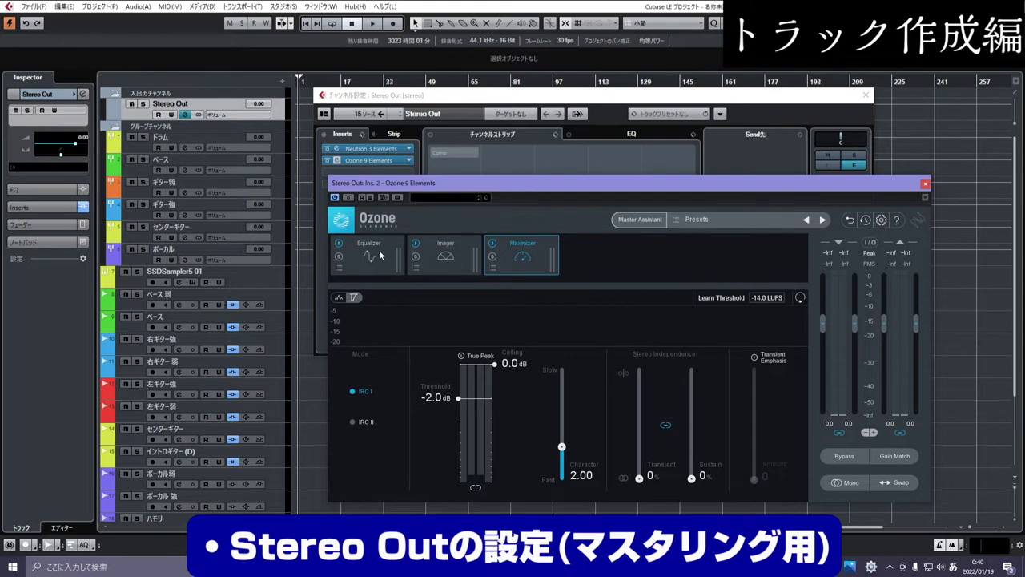
# Step: Reopen Neutron 3 Elements to review its Equalizer and Compressor modules, and close it again
pyautogui.click(371, 148)
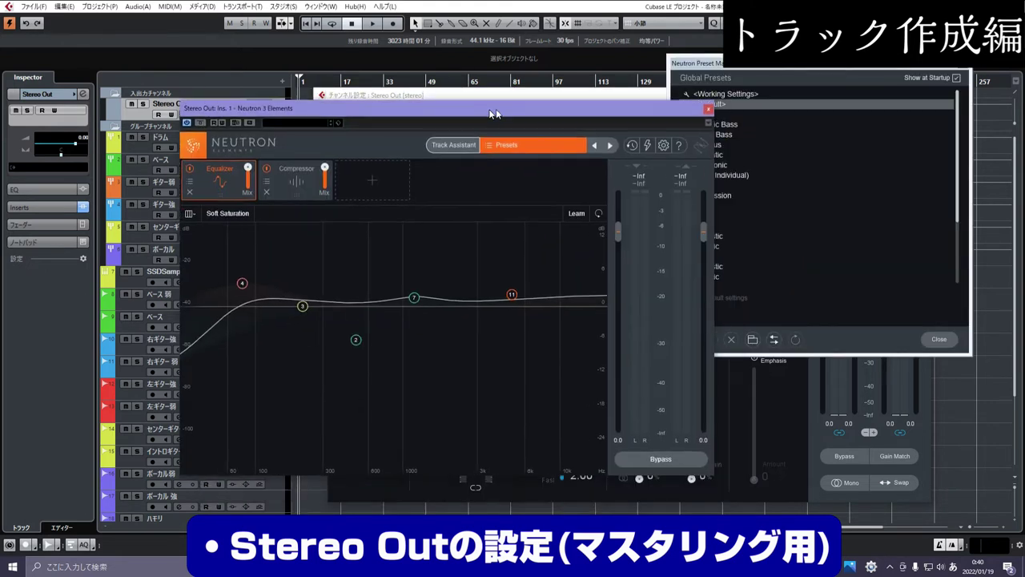
pyautogui.click(289, 185)
pyautogui.click(212, 184)
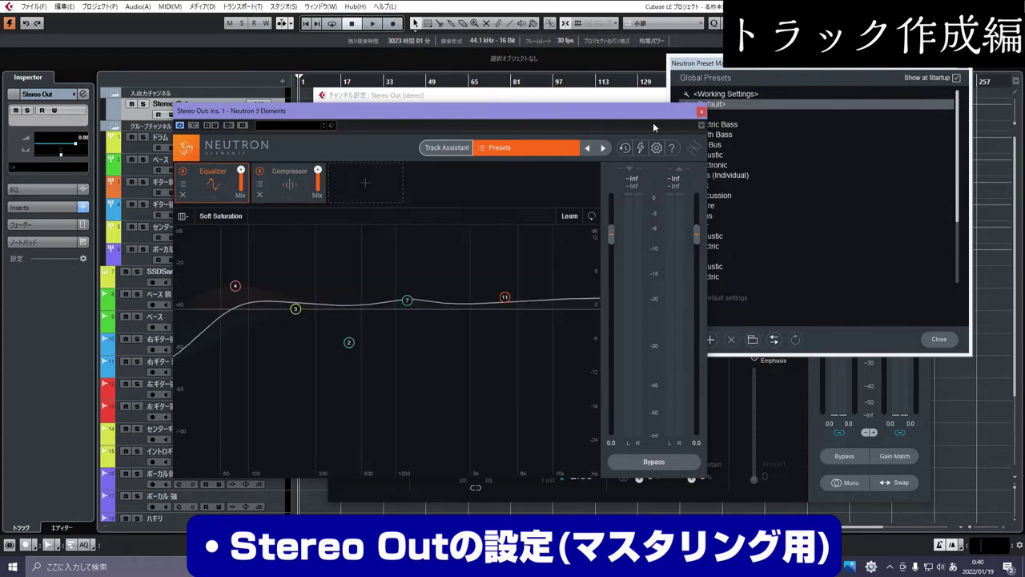
pyautogui.click(701, 113)
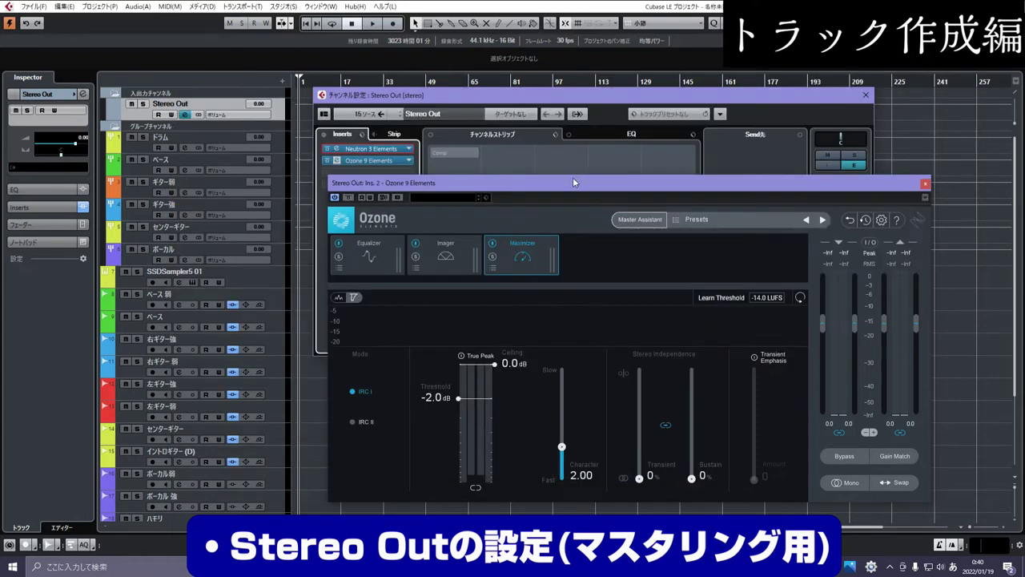
# Step: Review Ozone's Equalizer module and the Master Assistant's intensity and destination options, and close the plug-in
pyautogui.moveTo(572, 182); pyautogui.dragTo(539, 176)
pyautogui.click(328, 248)
pyautogui.click(335, 250)
pyautogui.moveTo(603, 182)
pyautogui.mouseDown()
pyautogui.moveTo(605, 203)
pyautogui.moveTo(606, 184)
pyautogui.mouseUp()
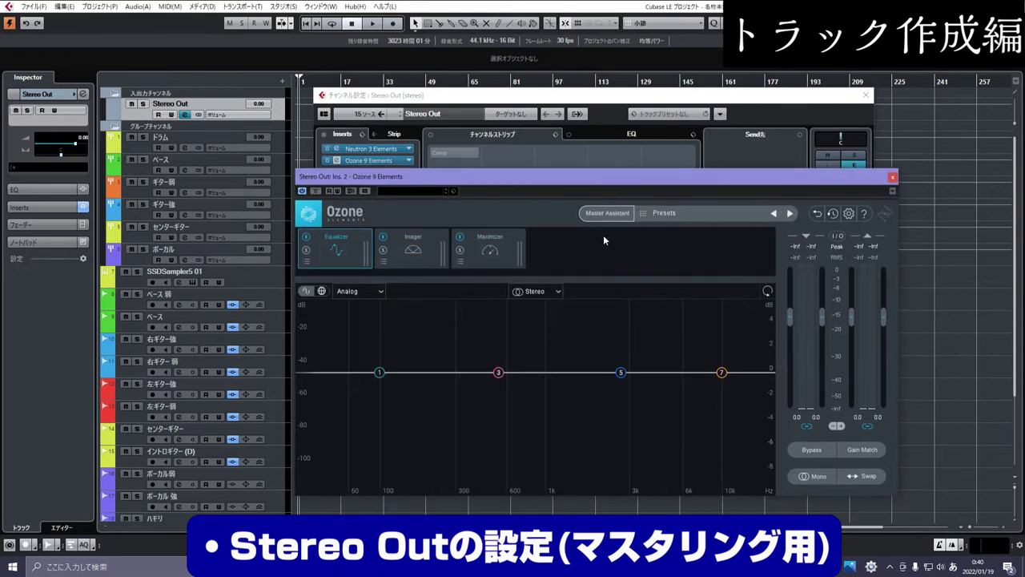
pyautogui.click(607, 213)
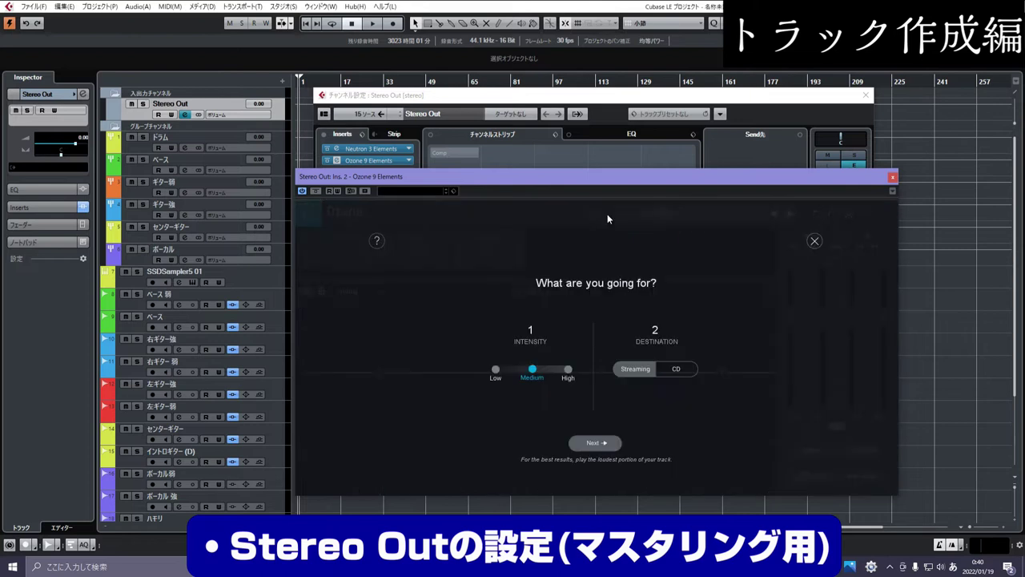
pyautogui.click(892, 177)
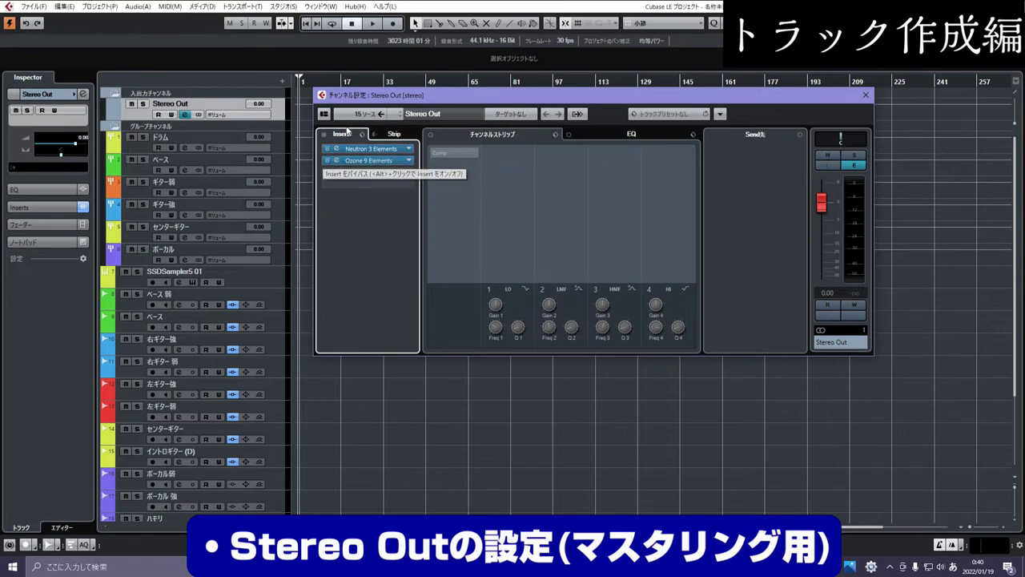
# Step: Save Stereo Out's insert plug-ins as an FX chain preset named マスタリング5000
pyautogui.moveTo(442, 96); pyautogui.dragTo(476, 124)
pyautogui.click(362, 188)
pyautogui.click(361, 188)
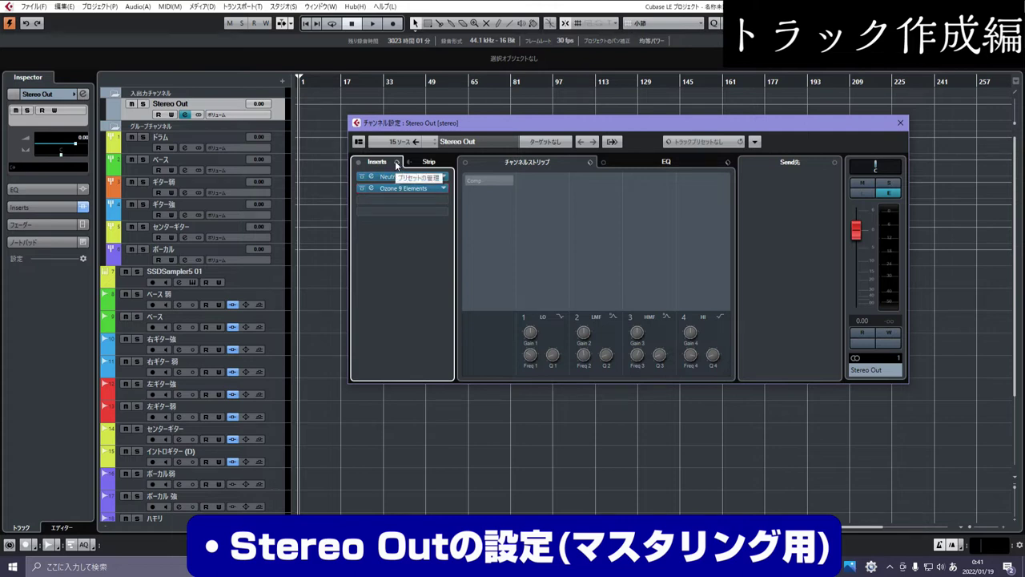
pyautogui.click(396, 162)
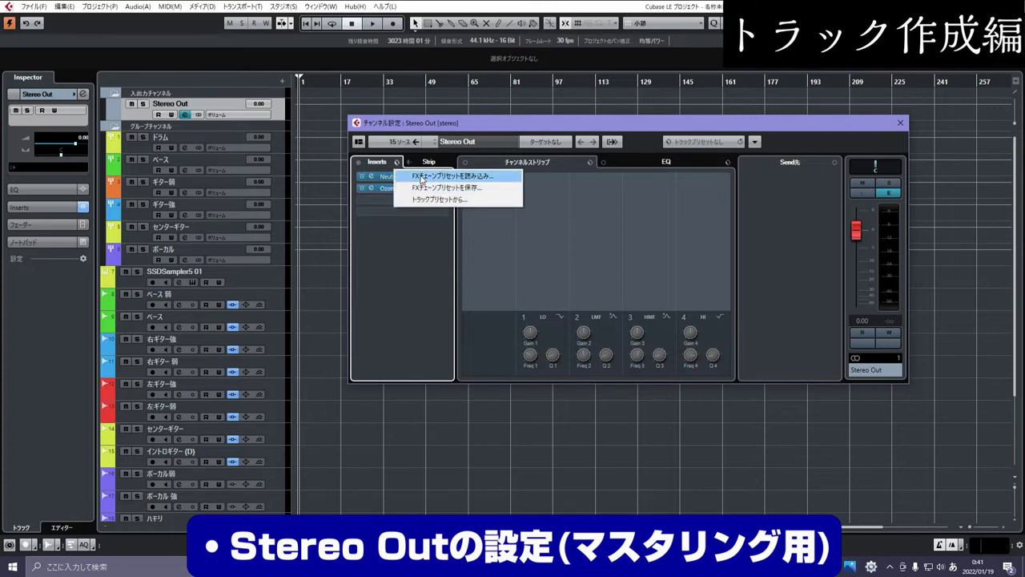
pyautogui.click(433, 189)
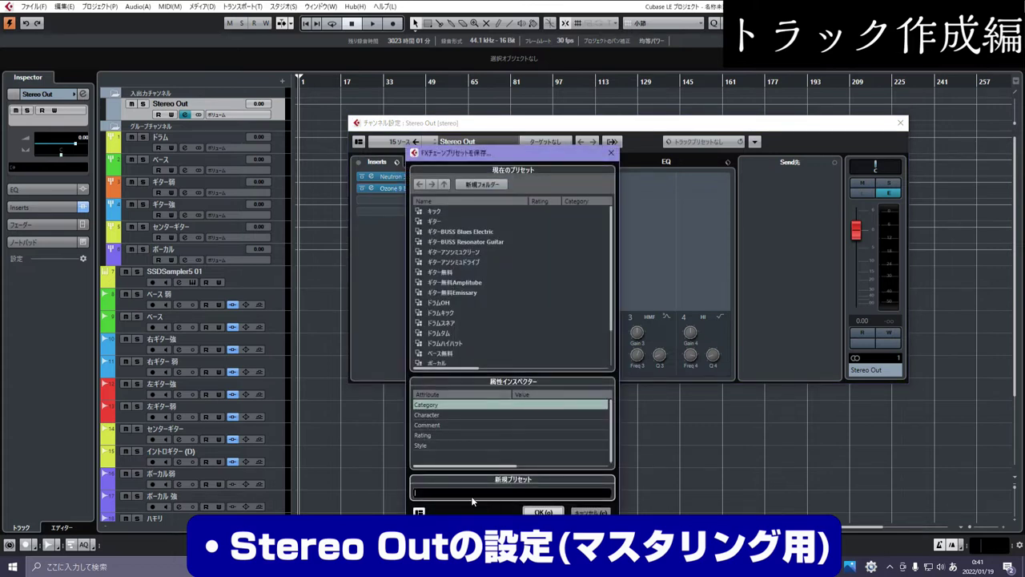
pyautogui.write('ますた')
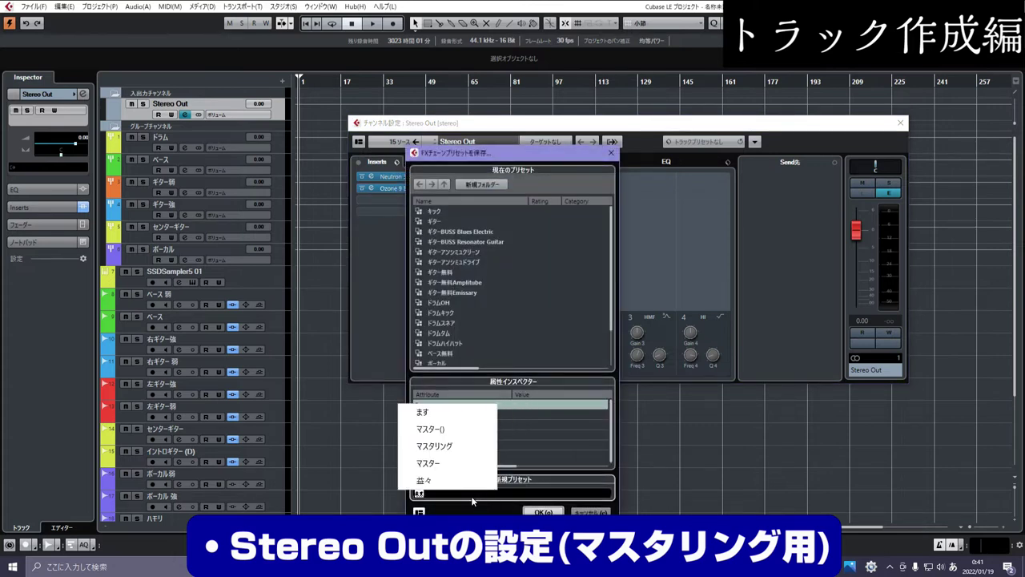
pyautogui.write('りんぐ')
pyautogui.press('space')
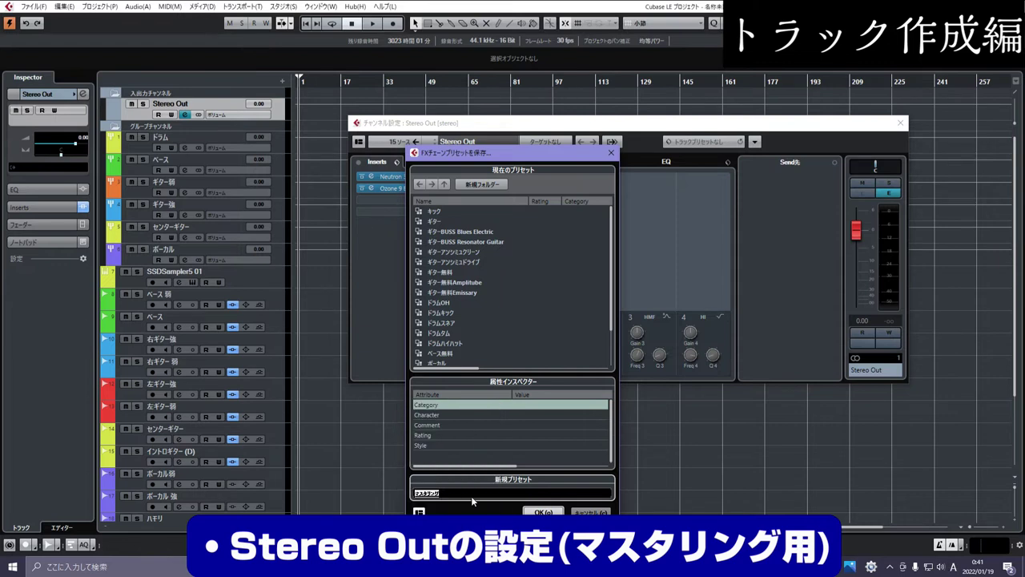
pyautogui.press('Return')
pyautogui.write('0000')
pyautogui.press('Return')
# Step: Load the リセット FX chain preset on Stereo Out to empty its insert slots
pyautogui.click(396, 162)
pyautogui.click(425, 173)
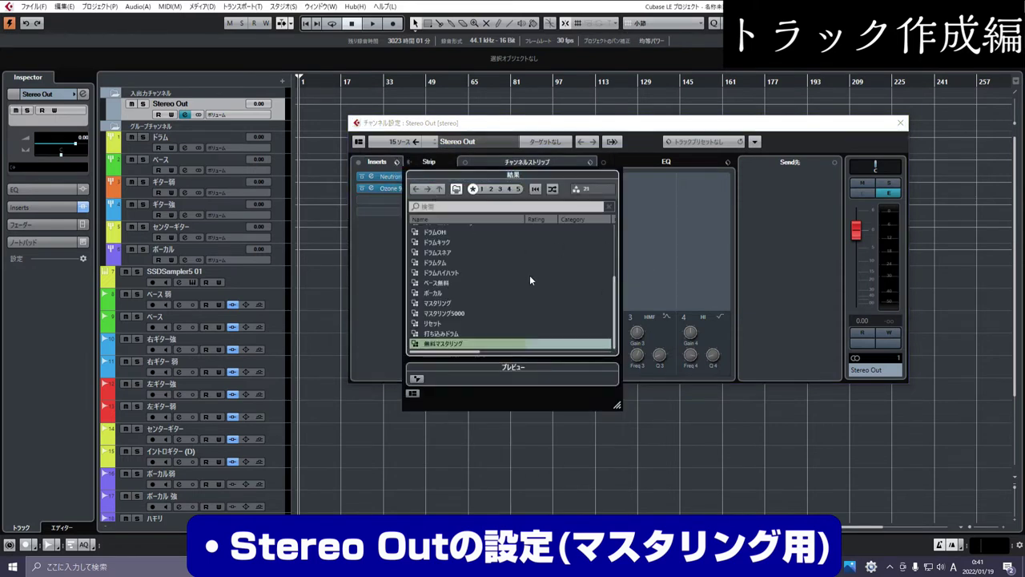
pyautogui.click(438, 324)
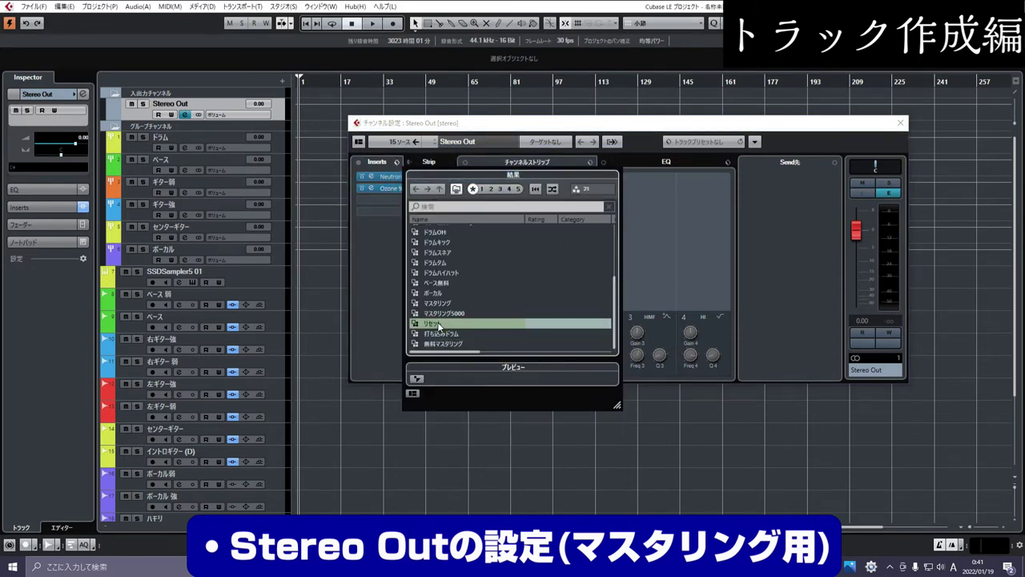
pyautogui.doubleClick(439, 324)
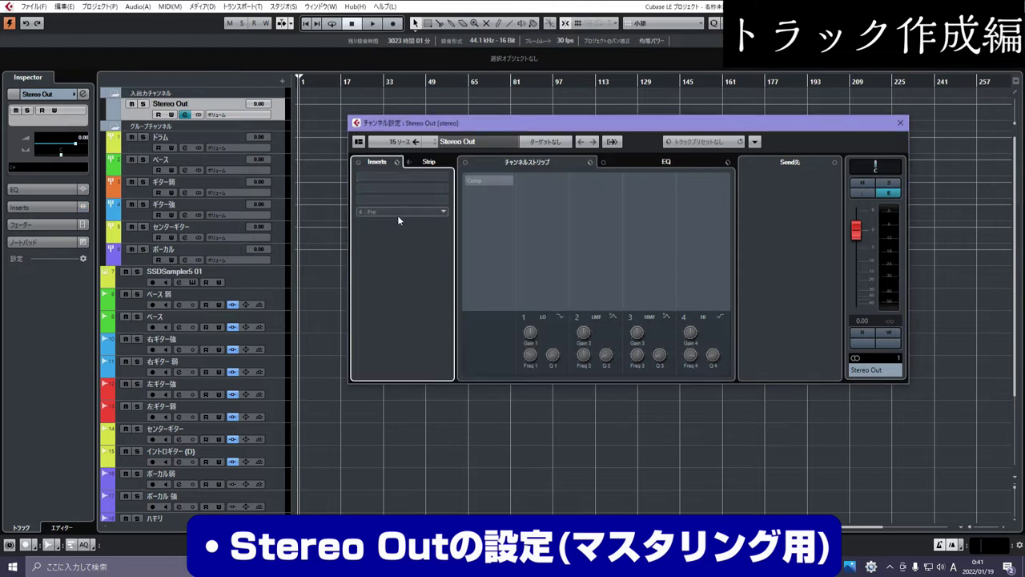
pyautogui.click(395, 162)
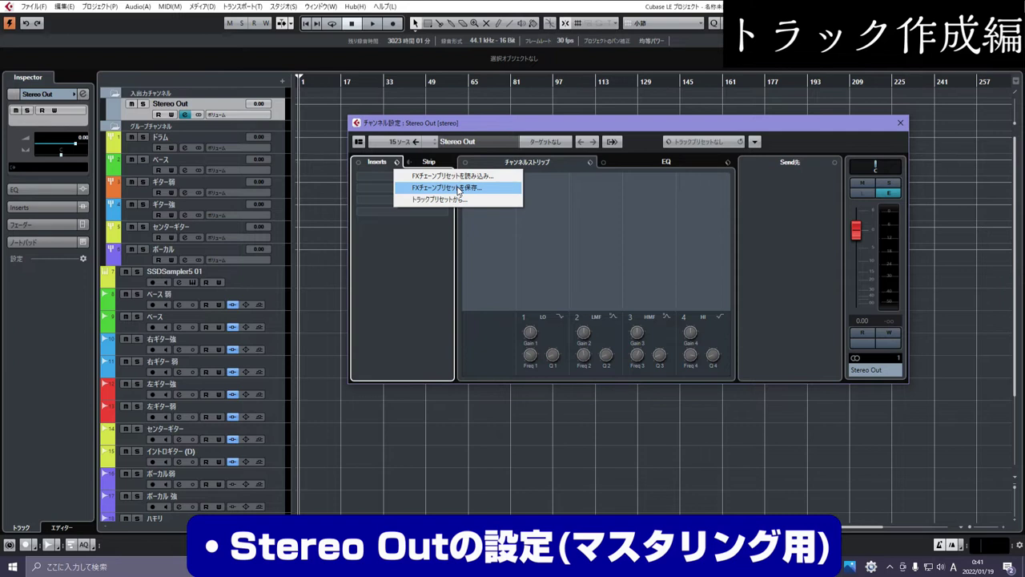
pyautogui.click(394, 243)
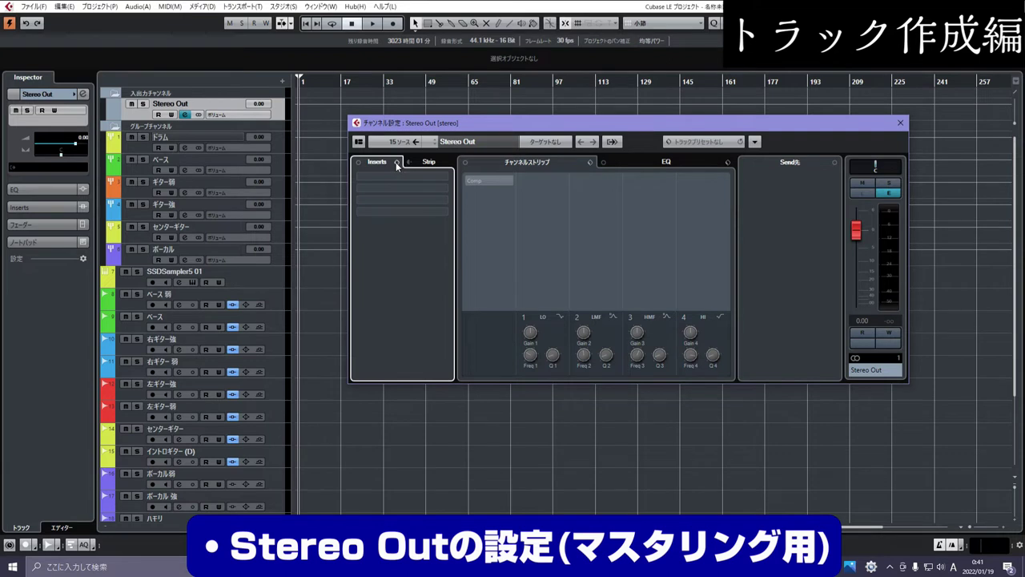
# Step: Load the マスタリング5000 FX chain preset into Stereo Out's inserts
pyautogui.click(396, 162)
pyautogui.click(418, 177)
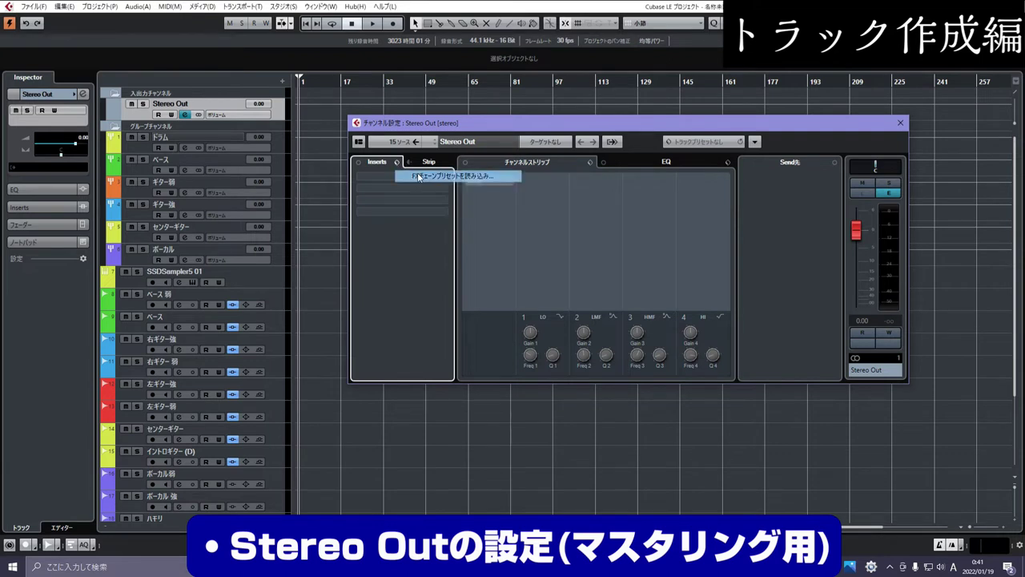
pyautogui.click(450, 314)
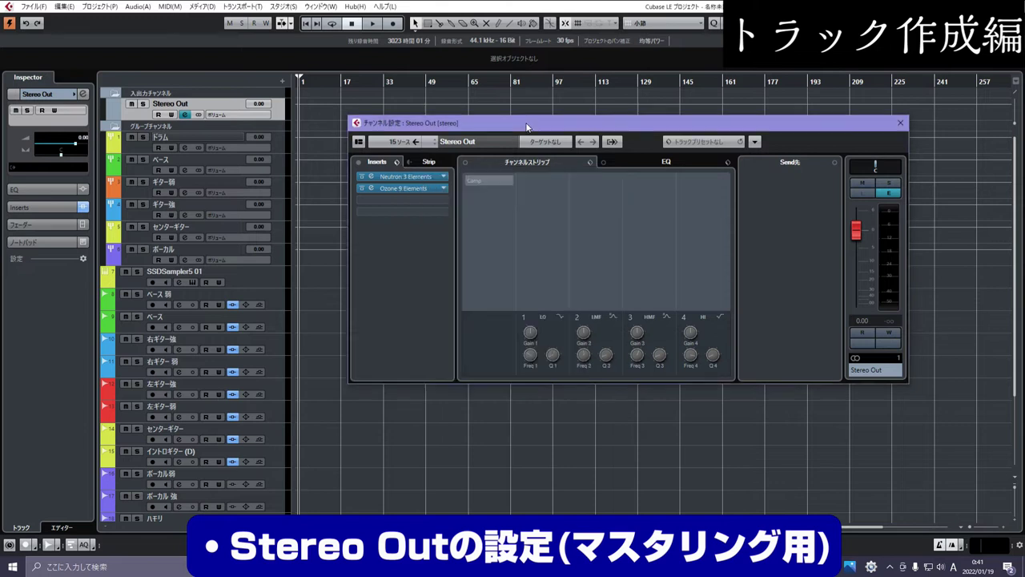
# Step: Clear Stereo Out's inserts again with the リセット FX chain preset and close the channel settings window
pyautogui.click(398, 163)
pyautogui.click(419, 176)
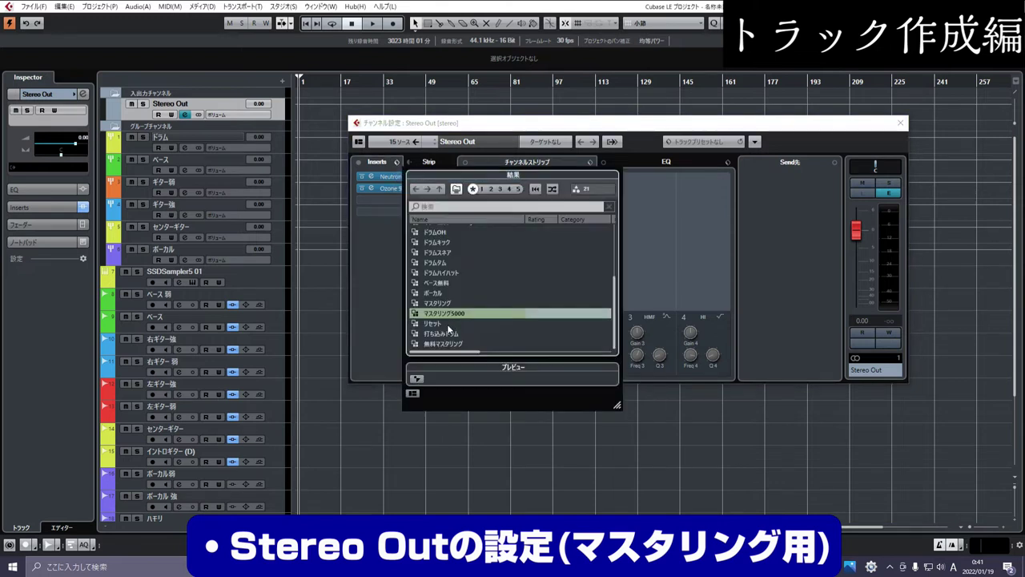
pyautogui.click(442, 324)
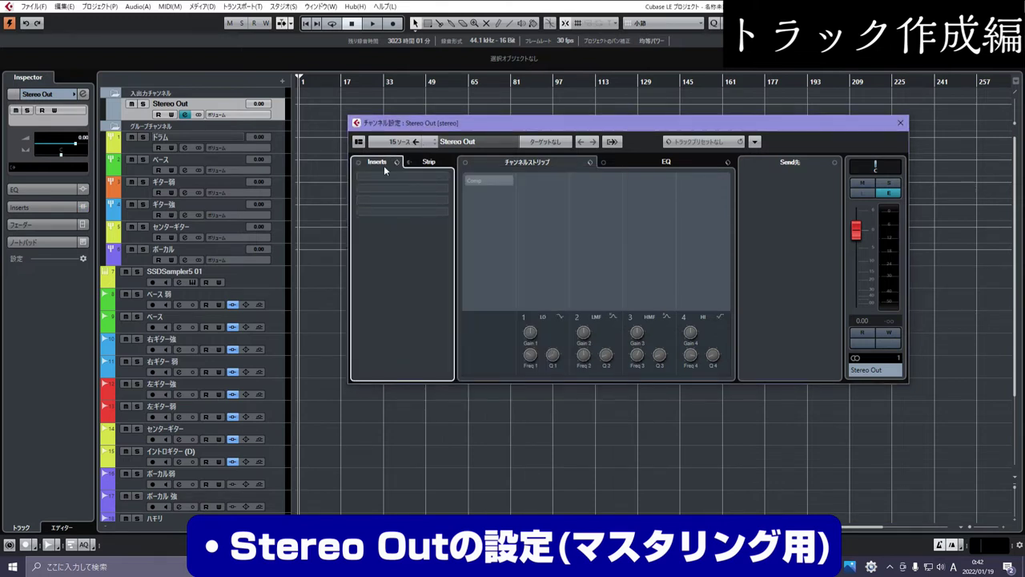
pyautogui.moveTo(497, 124); pyautogui.dragTo(531, 132)
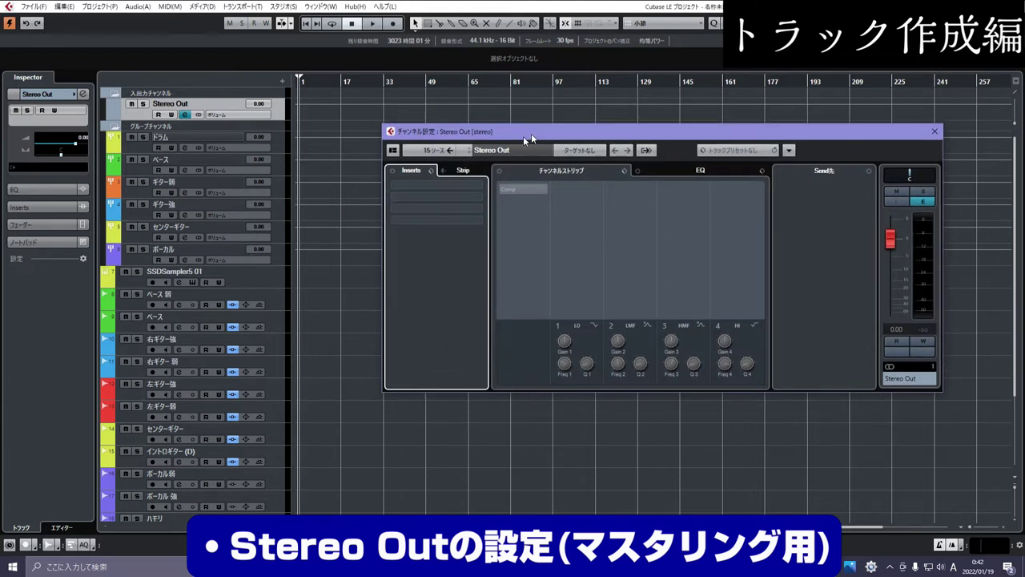
pyautogui.click(933, 133)
# Step: Draw a MIDI part from bar 17 to bar 32 on the SSDSampler5 01 track and open it in the Key Editor
pyautogui.scroll(-3, 385, 330)
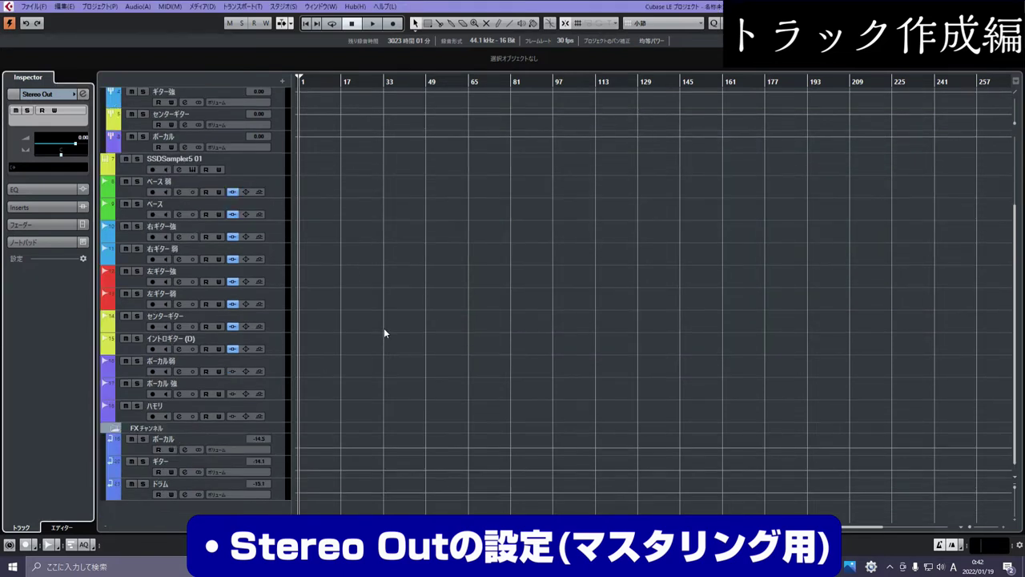
pyautogui.scroll(3, 384, 333)
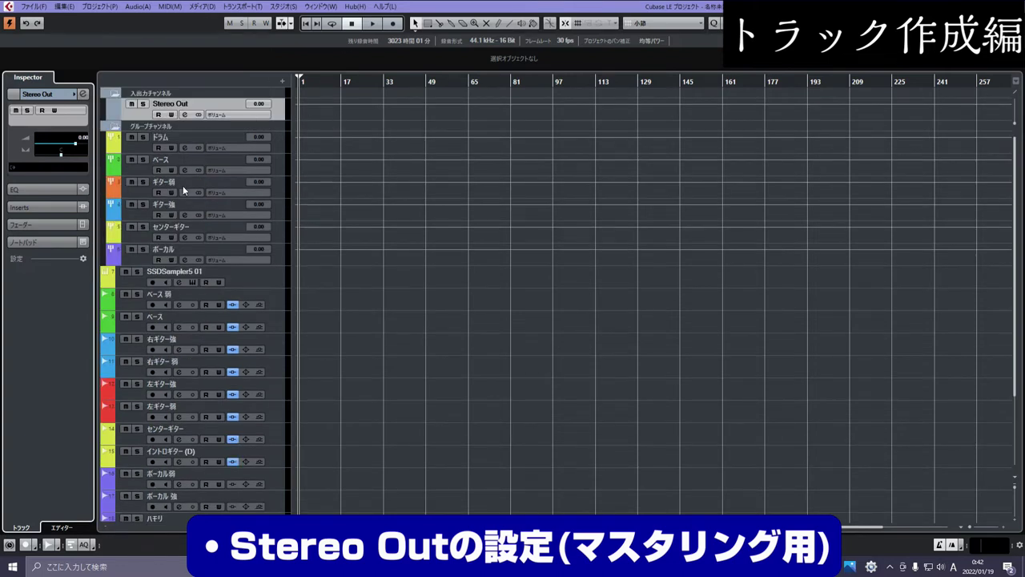
pyautogui.scroll(-3, 369, 245)
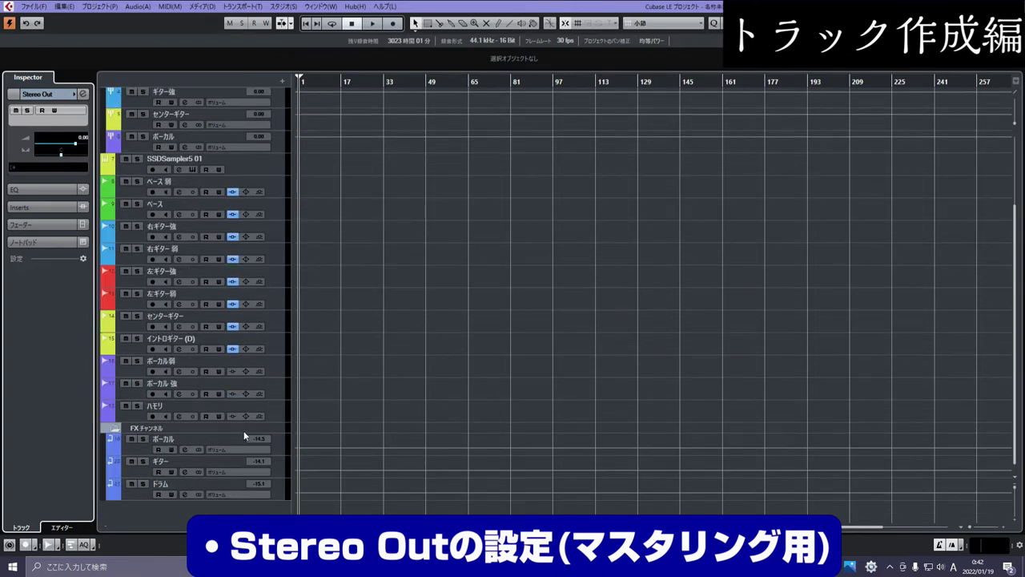
pyautogui.click(251, 171)
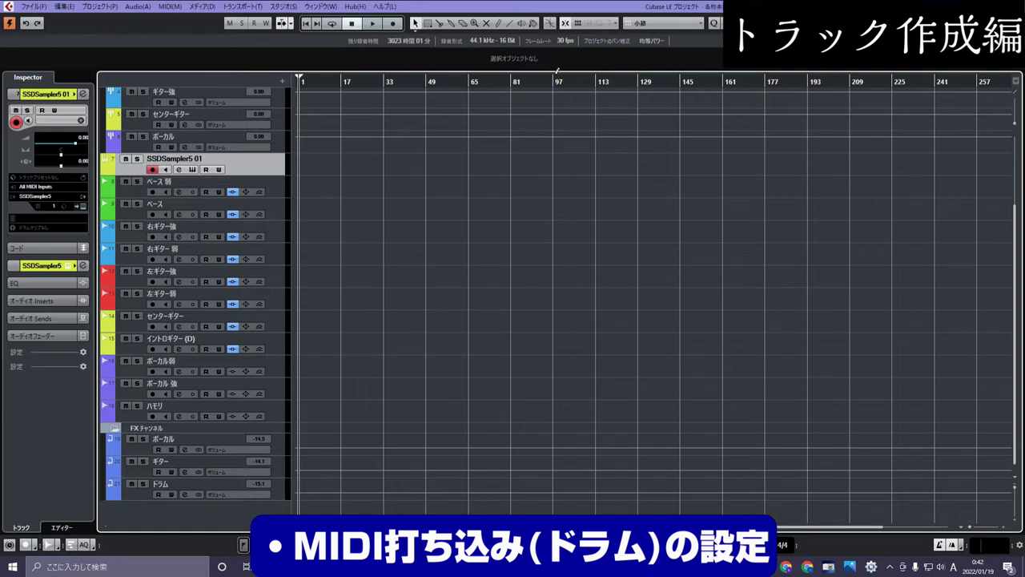
pyautogui.click(499, 24)
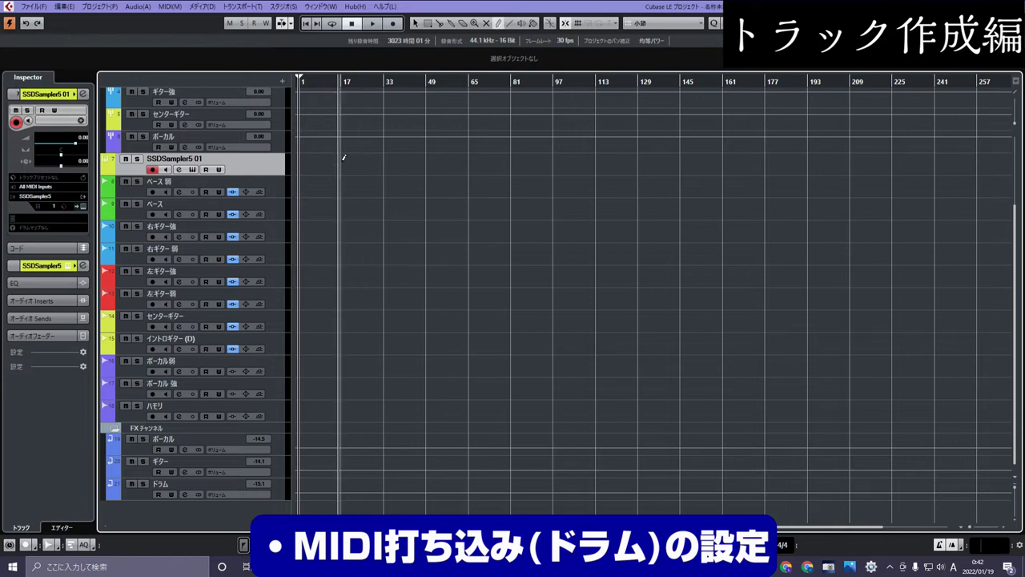
pyautogui.moveTo(347, 159); pyautogui.dragTo(381, 158)
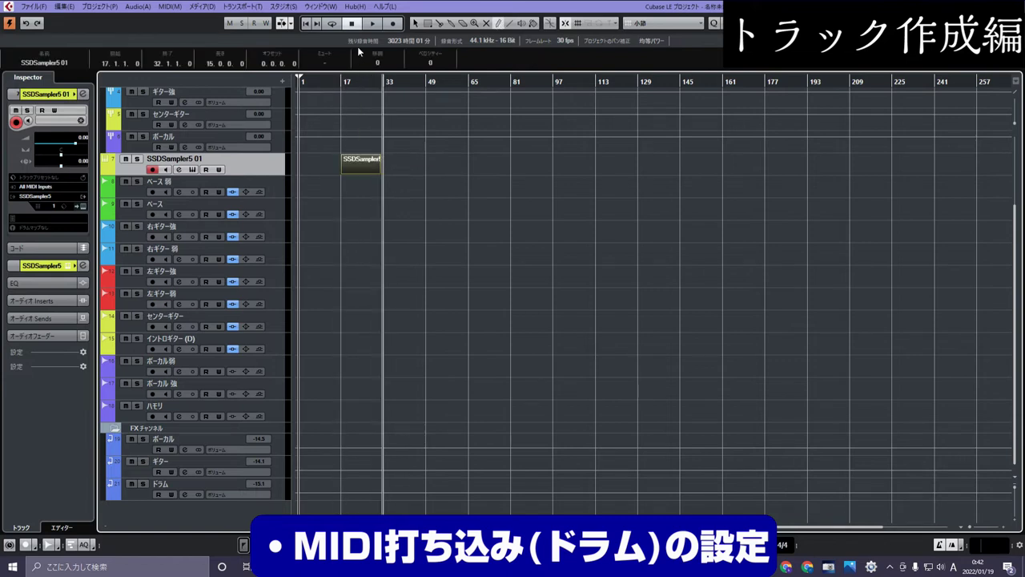
pyautogui.click(414, 23)
pyautogui.doubleClick(360, 164)
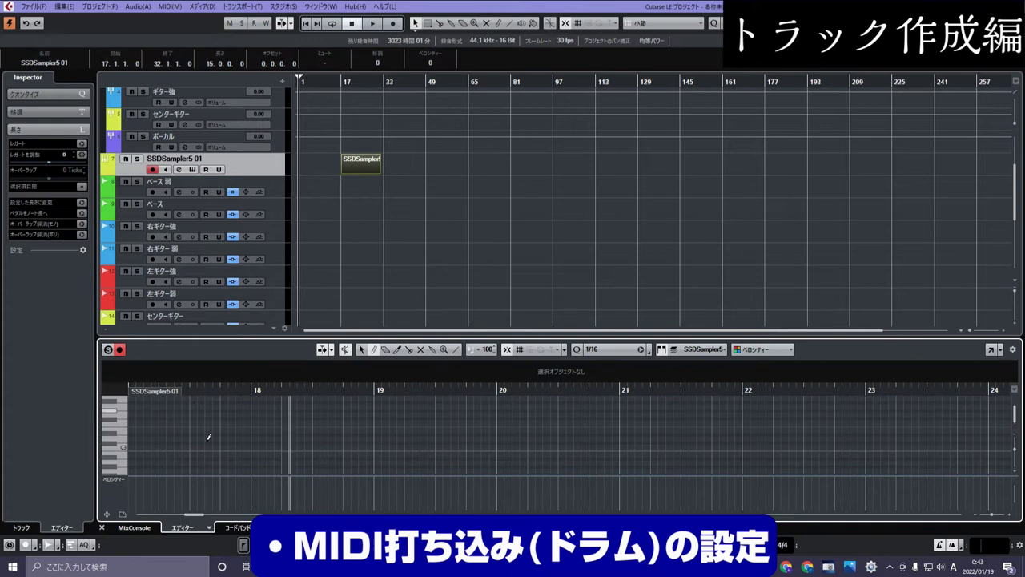
pyautogui.click(379, 418)
pyautogui.click(380, 417)
# Step: Delete the MIDI part on SSDSampler5 01 and draw a shorter one from bar 19 to bar 26
pyautogui.moveTo(509, 566)
pyautogui.click(360, 158)
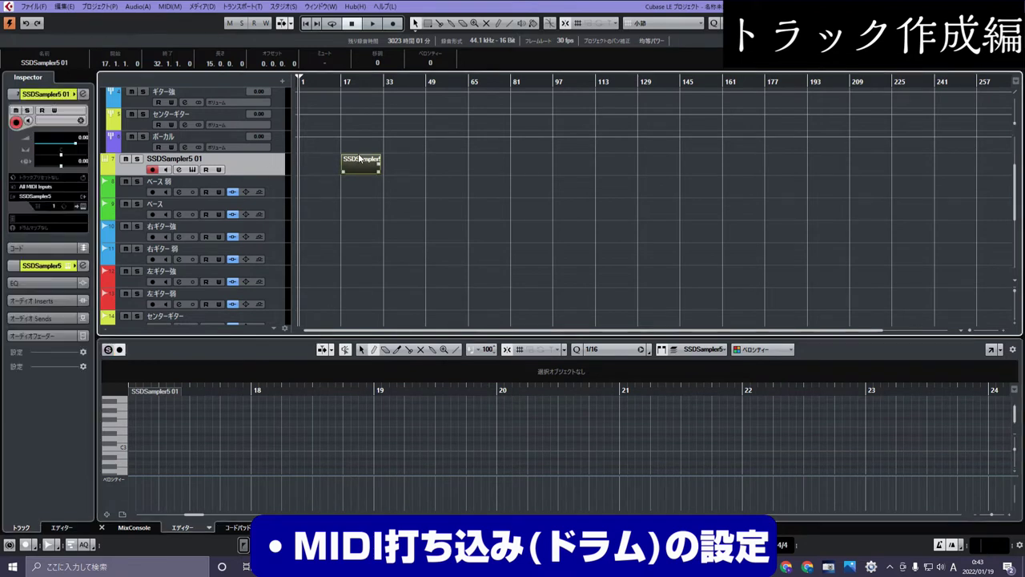
pyautogui.press('Delete')
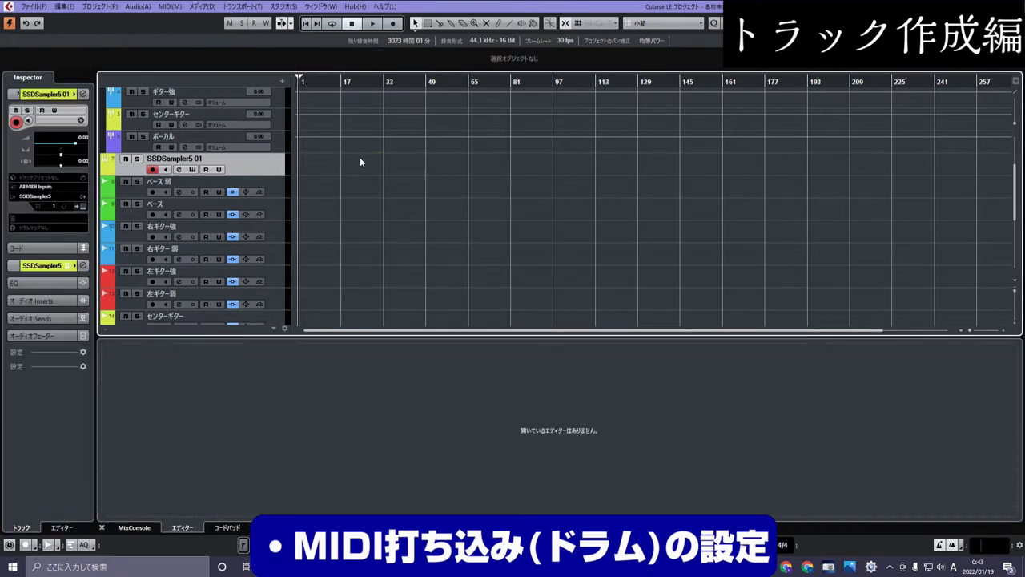
pyautogui.click(498, 23)
pyautogui.moveTo(366, 165); pyautogui.dragTo(367, 165)
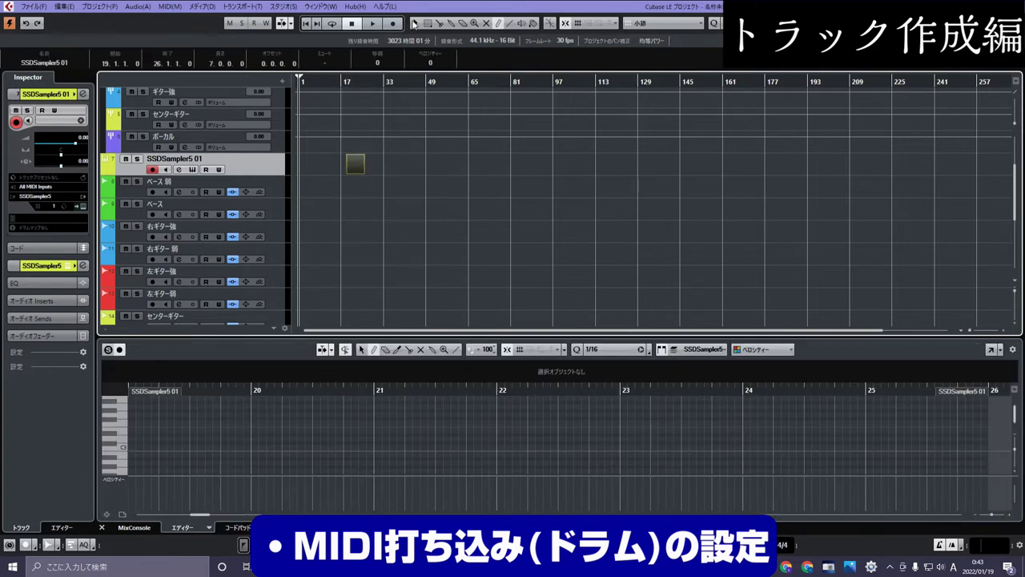
# Step: Assign GM Map as the drum map of the SSDSampler5 01 track
pyautogui.click(30, 226)
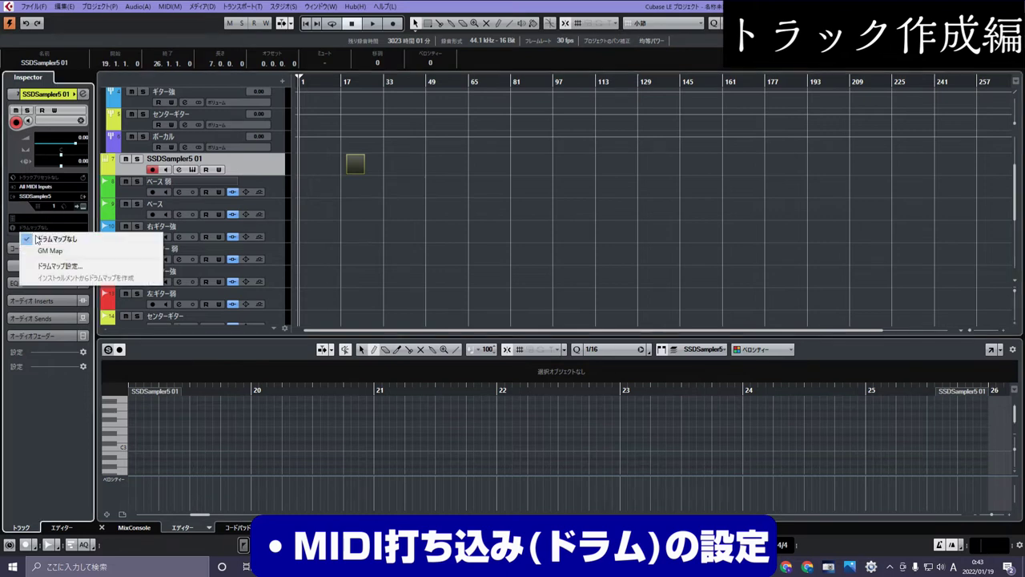
pyautogui.click(50, 251)
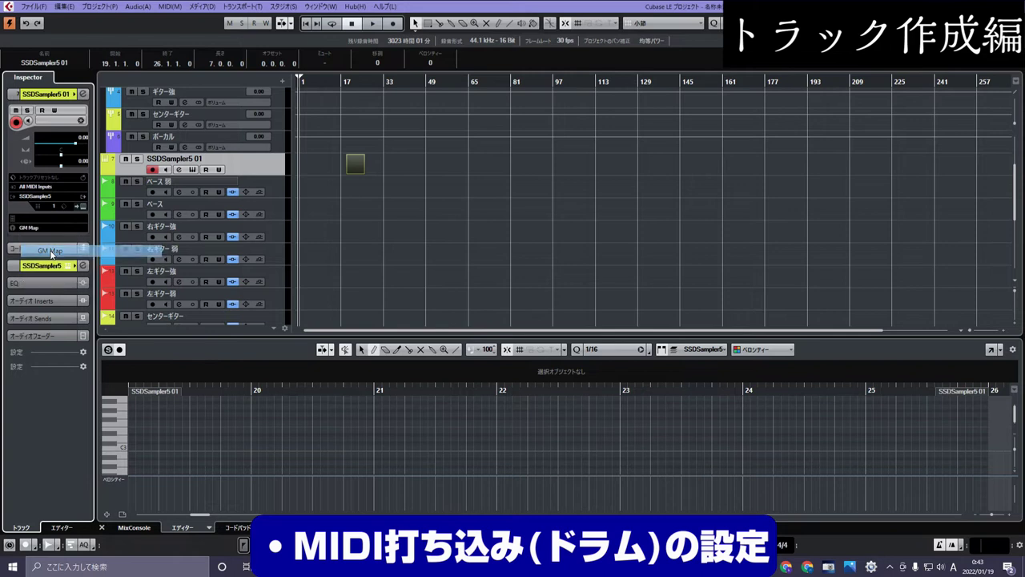
pyautogui.click(370, 208)
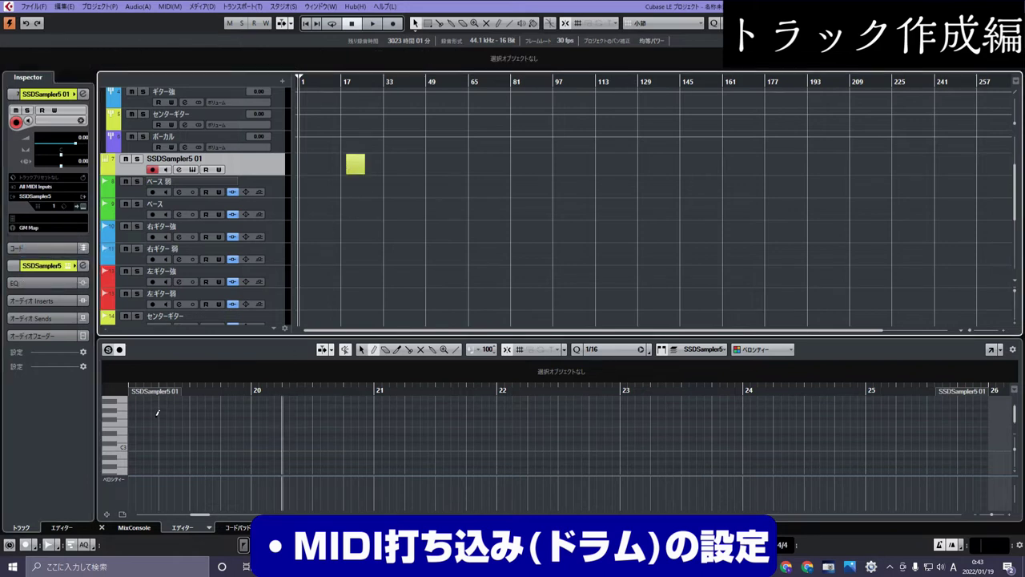
# Step: Reopen the MIDI part in the Drum Editor and enter a Bass Drum (C1) note at the start of bar 19
pyautogui.click(101, 527)
pyautogui.doubleClick(355, 163)
pyautogui.scroll(4, 272, 418)
pyautogui.scroll(2, 266, 418)
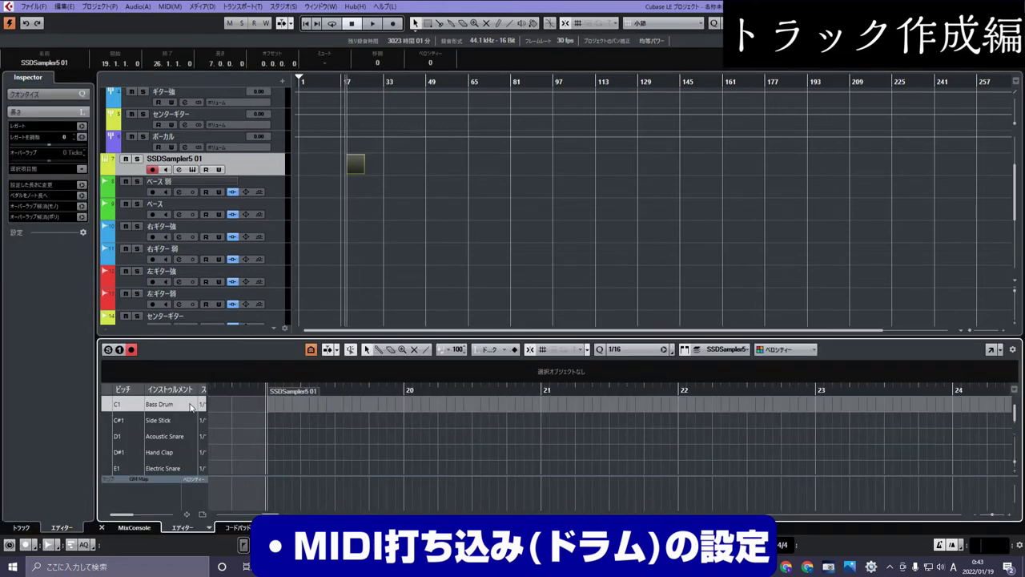
pyautogui.click(378, 350)
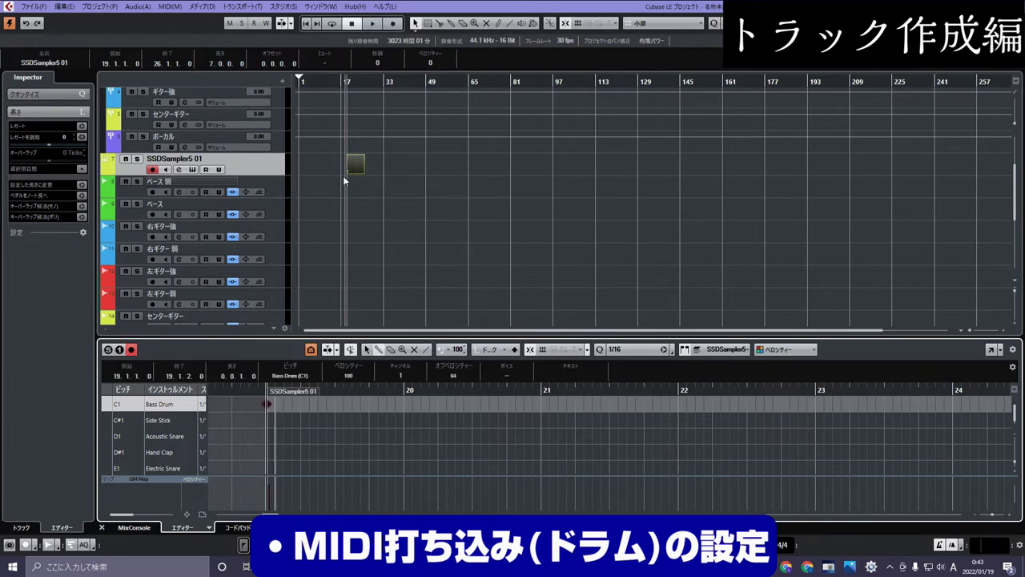
# Step: Move the MIDI part on SSDSampler5 01 so it starts at bar 17, and delete the part
pyautogui.click(270, 171)
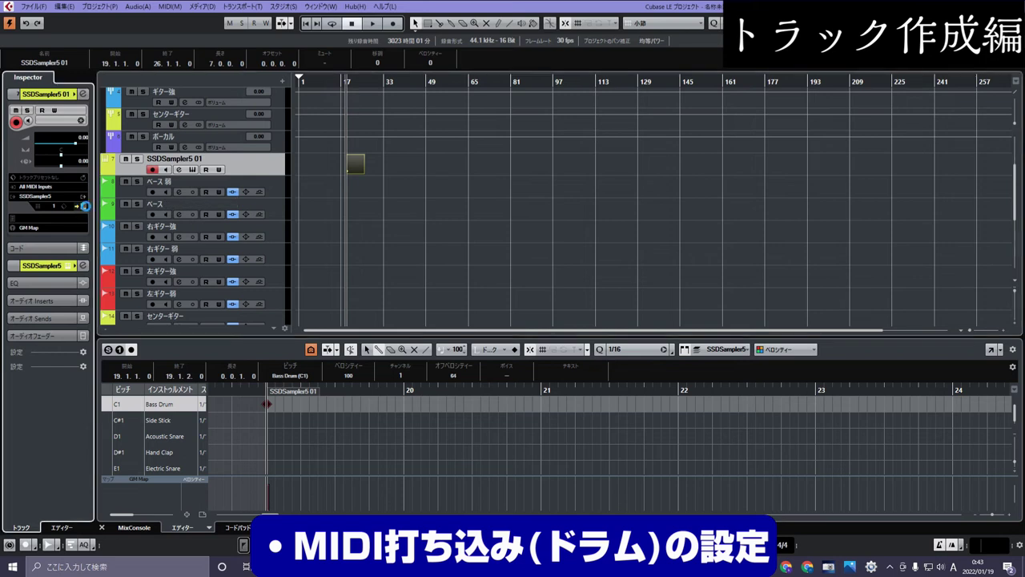
pyautogui.press('h')
pyautogui.moveTo(369, 163); pyautogui.dragTo(358, 162)
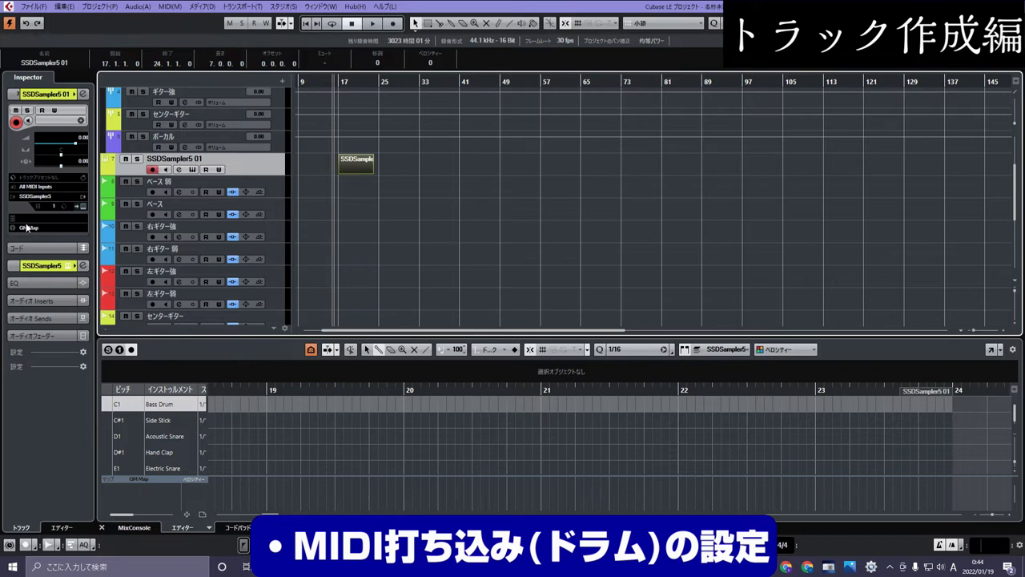
pyautogui.press('Delete')
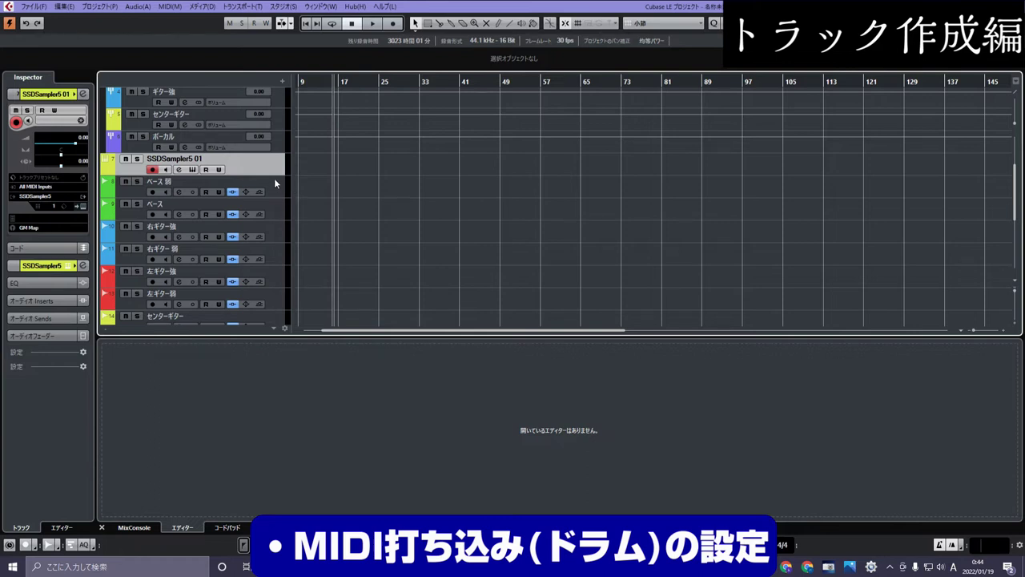
pyautogui.scroll(-5, 274, 178)
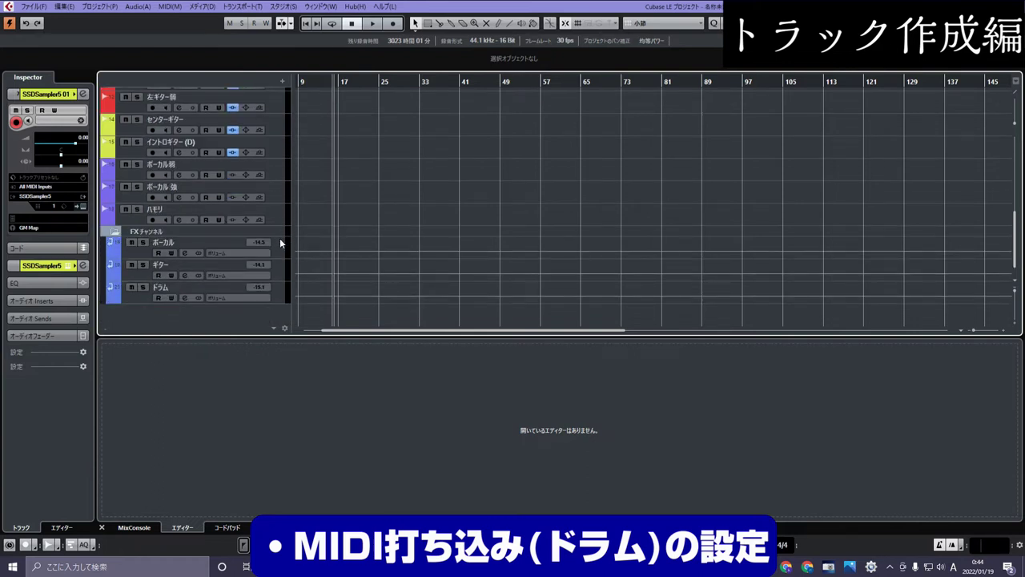
pyautogui.scroll(5, 274, 231)
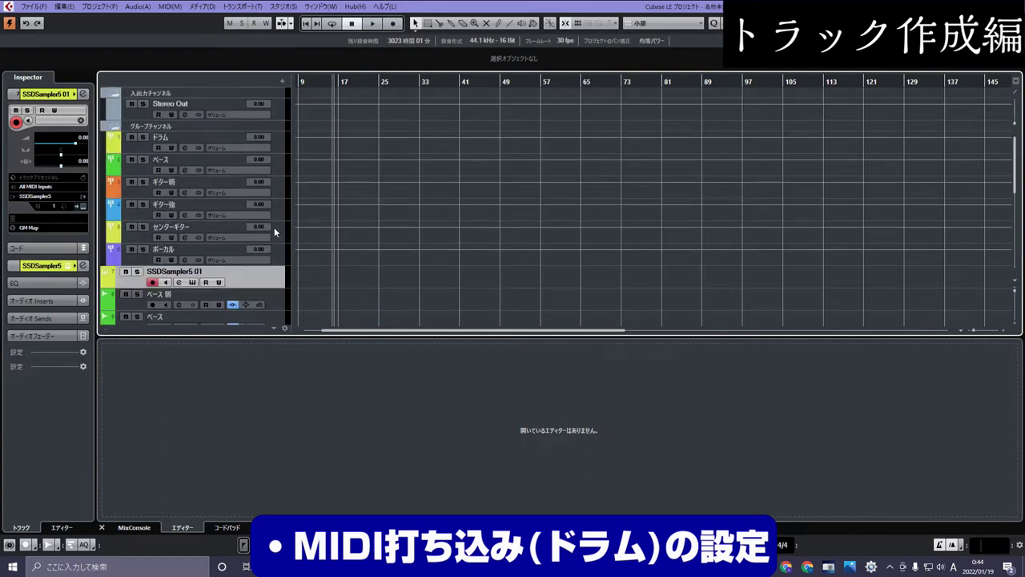
# Step: Look over the whole track list from Stereo Out down to the FX channels
pyautogui.click(279, 106)
pyautogui.scroll(-5, 276, 178)
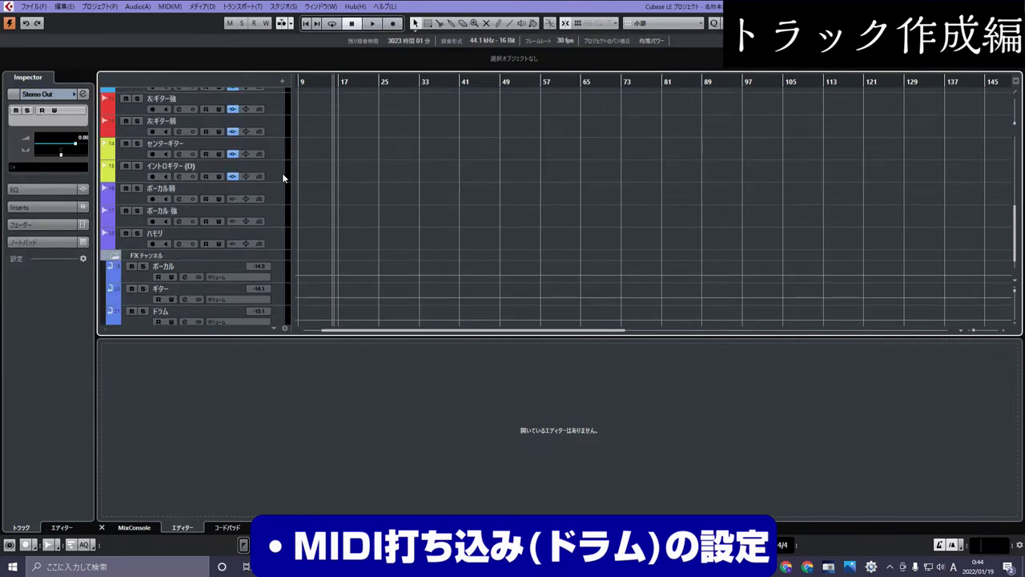
pyautogui.scroll(3, 270, 217)
pyautogui.scroll(4, 270, 215)
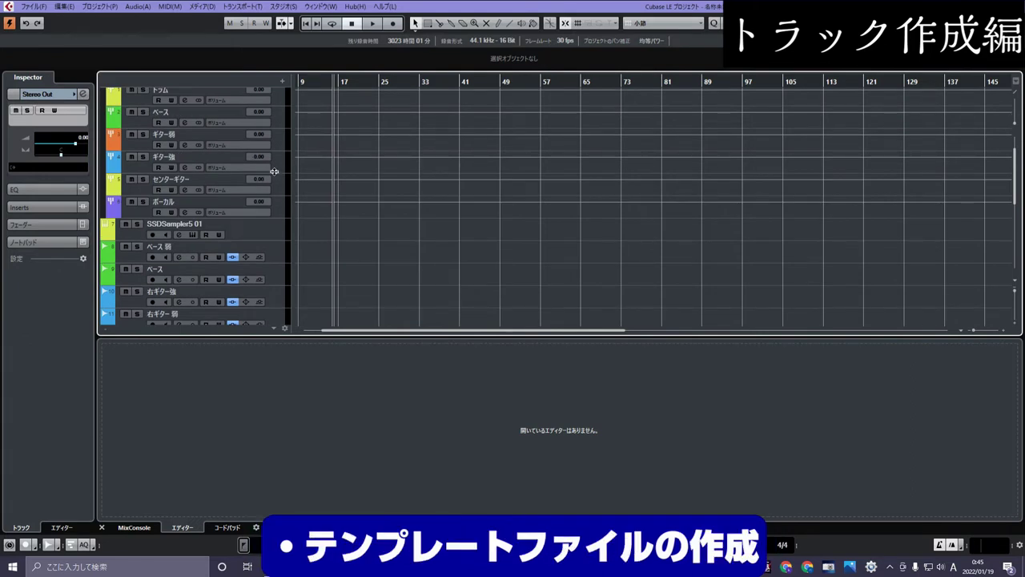
pyautogui.scroll(2, 278, 182)
pyautogui.scroll(-8, 278, 182)
pyautogui.scroll(8, 279, 188)
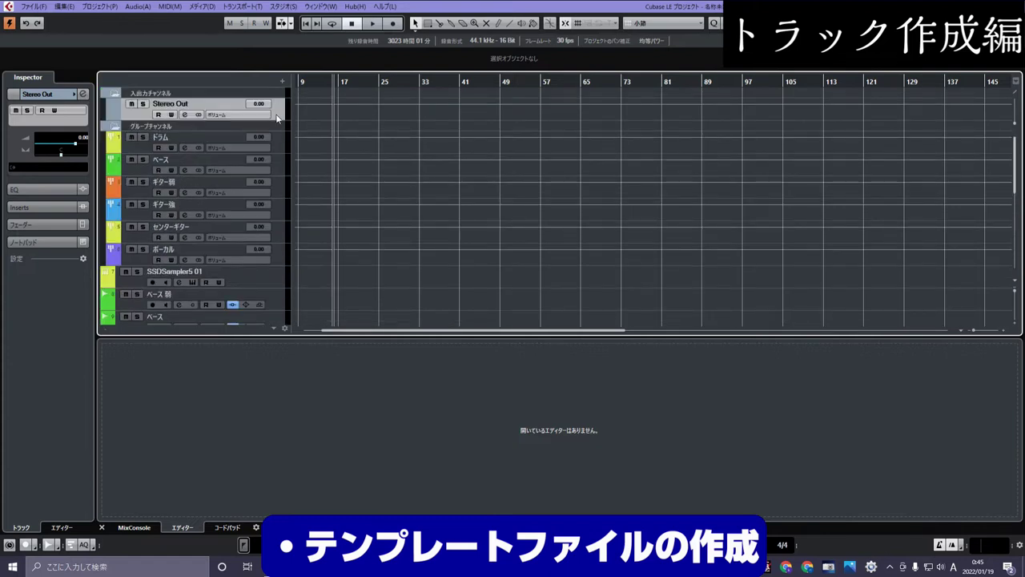
pyautogui.hscroll(-1, 329, 76)
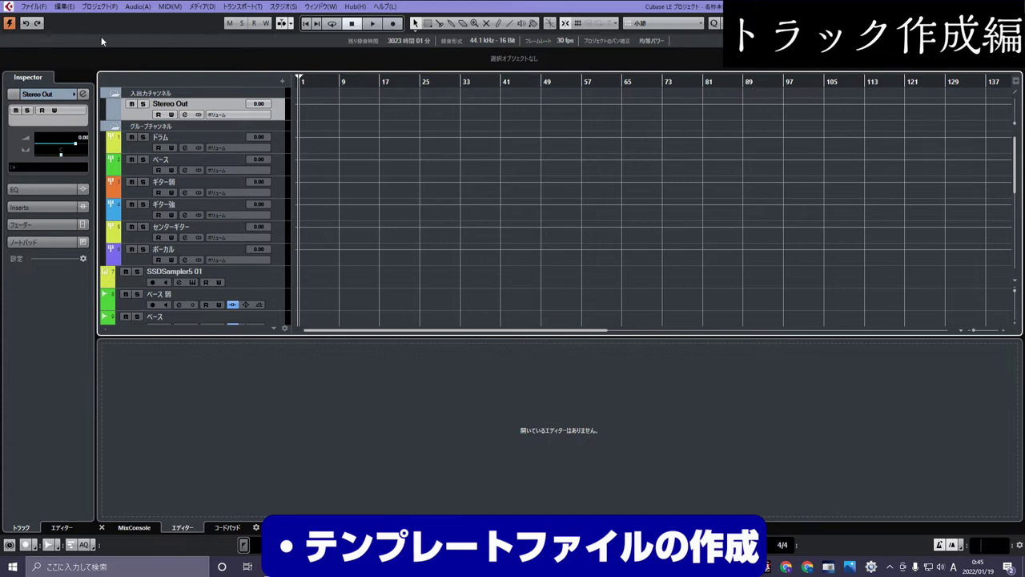
# Step: Save the project as a template named 5000yen
pyautogui.click(33, 8)
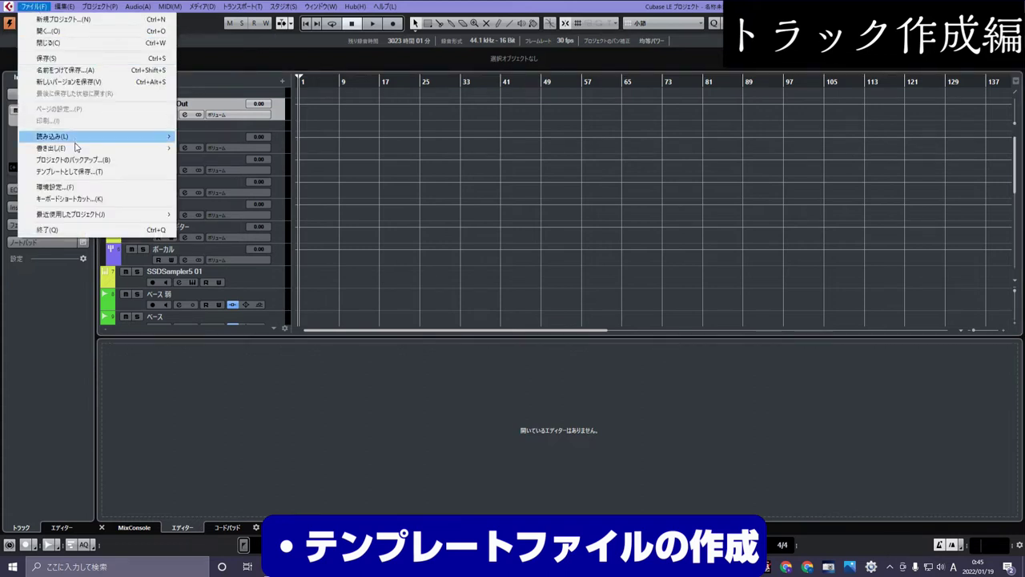
pyautogui.click(73, 171)
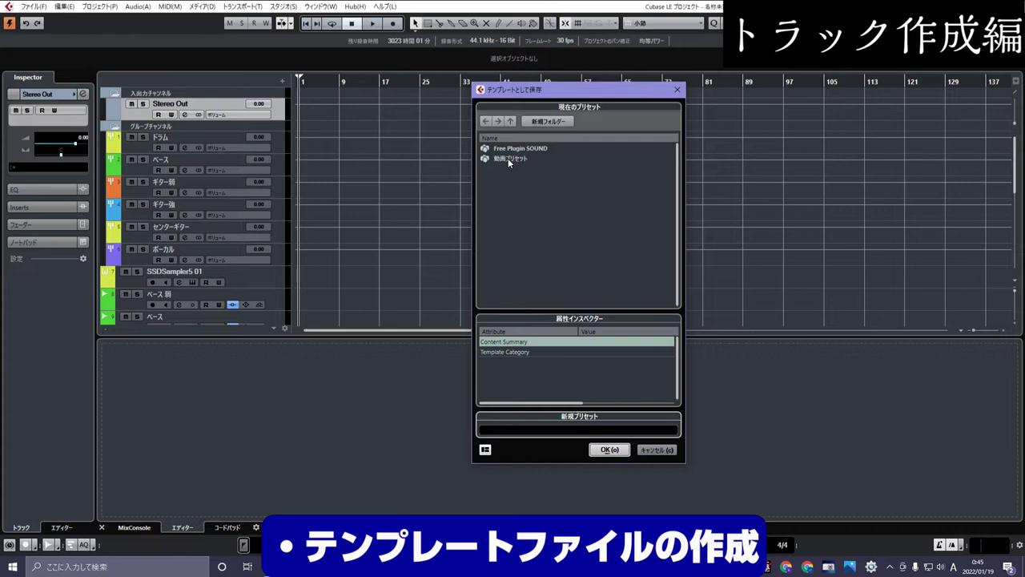
pyautogui.click(508, 160)
pyautogui.click(516, 149)
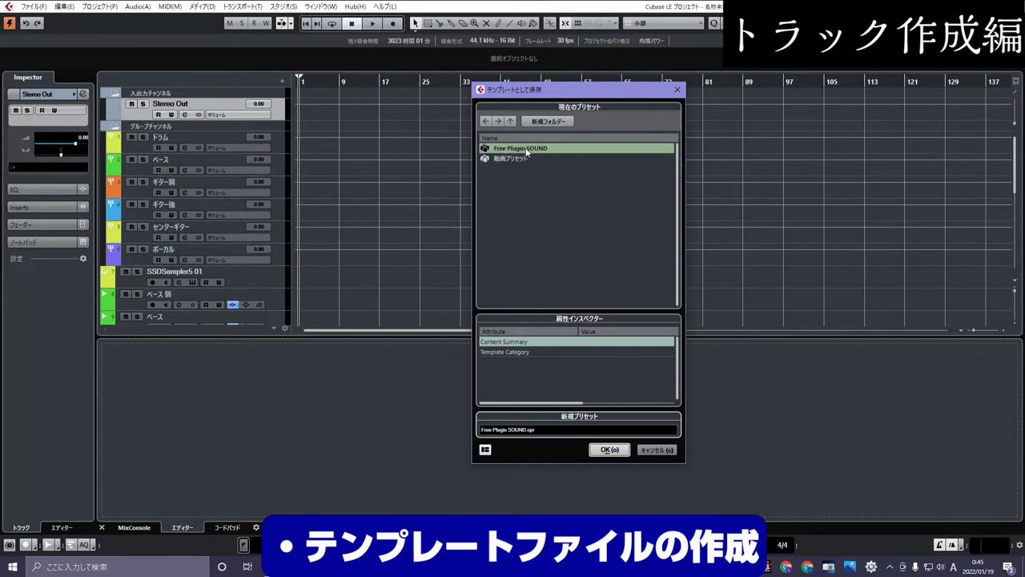
pyautogui.click(513, 158)
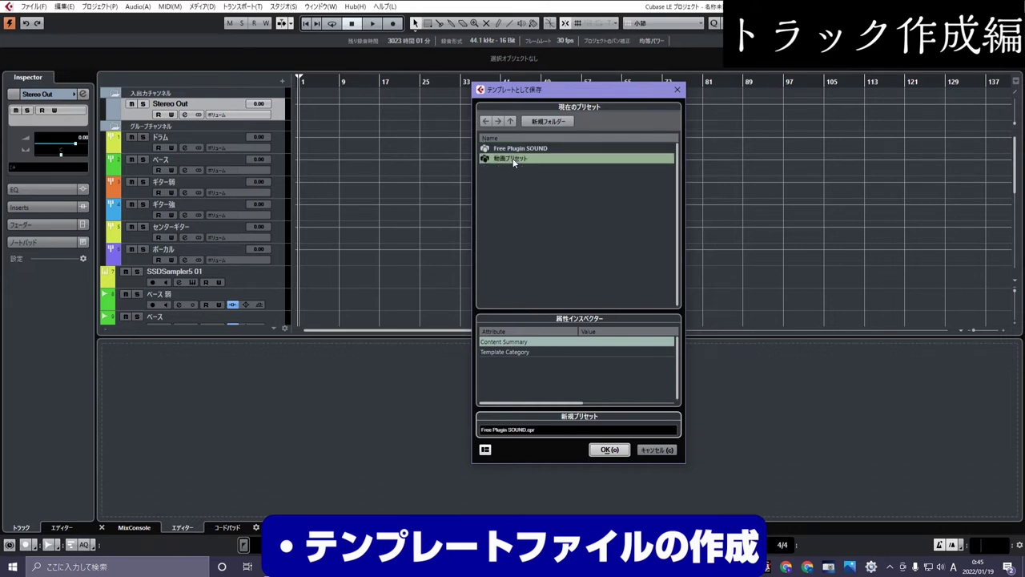
pyautogui.click(525, 150)
pyautogui.click(517, 160)
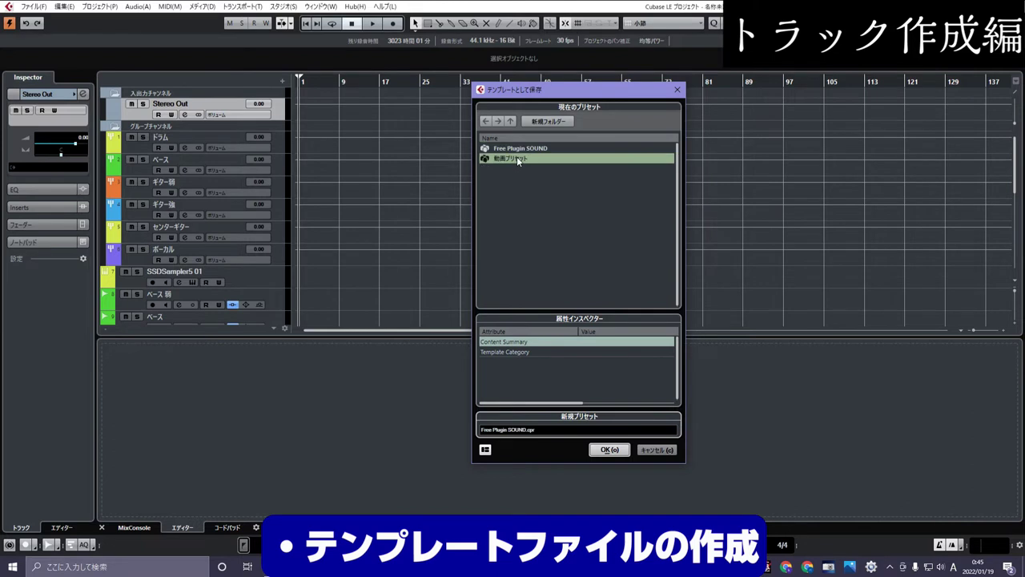
pyautogui.click(526, 431)
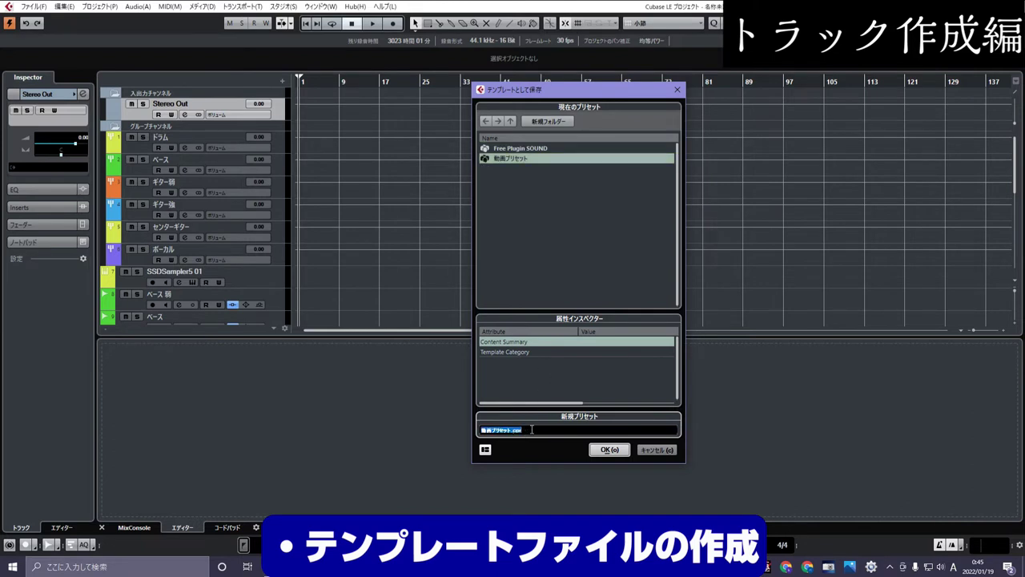
pyautogui.write('ssdyen')
pyautogui.click(610, 449)
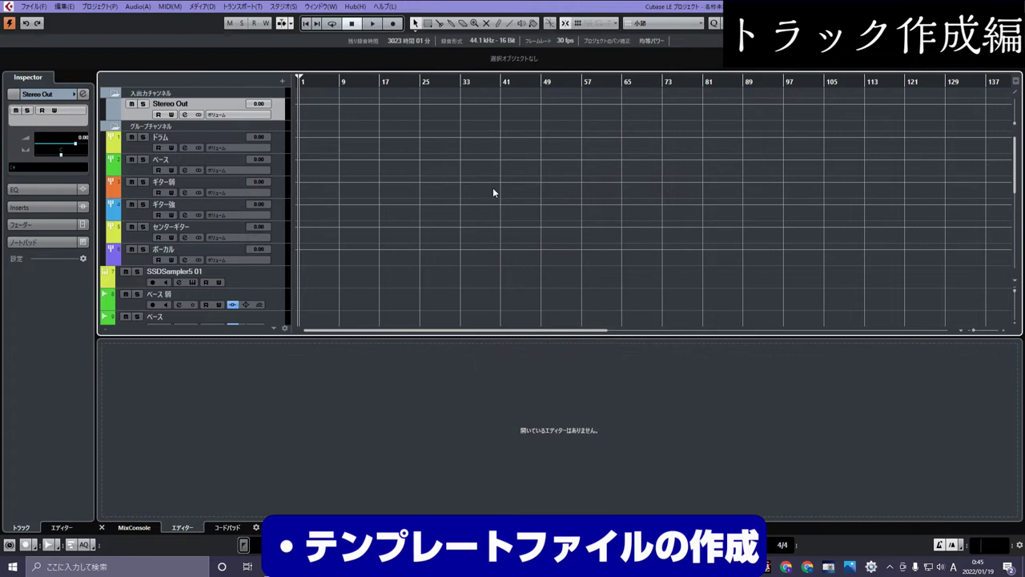
# Step: Check the 5000yen entry among the other templates offered for a new project, and cancel without creating a project
pyautogui.click(35, 7)
pyautogui.click(58, 18)
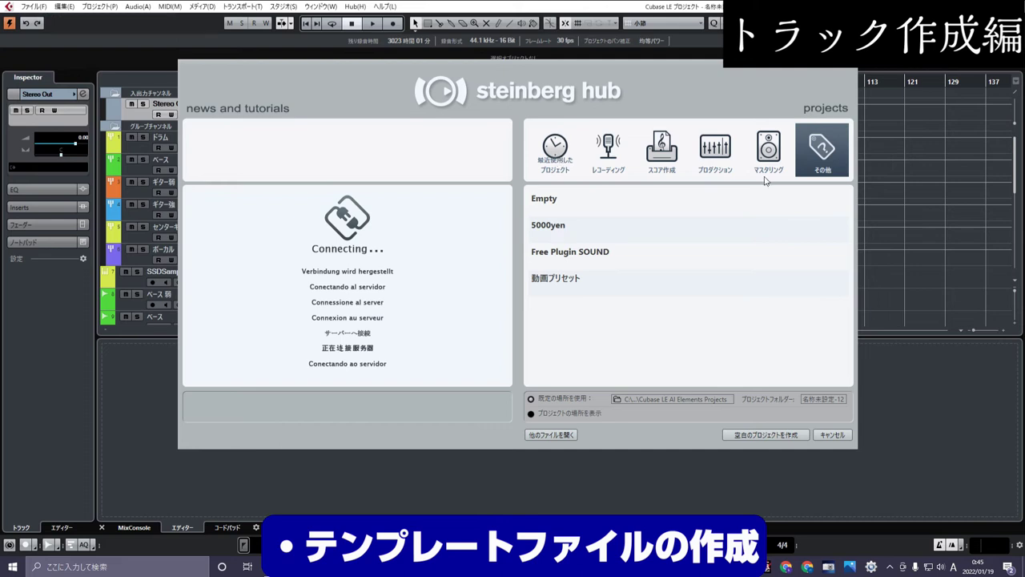
pyautogui.click(559, 255)
pyautogui.click(559, 230)
pyautogui.click(558, 199)
pyautogui.click(559, 230)
pyautogui.click(556, 253)
pyautogui.click(556, 277)
pyautogui.click(556, 251)
pyautogui.click(558, 228)
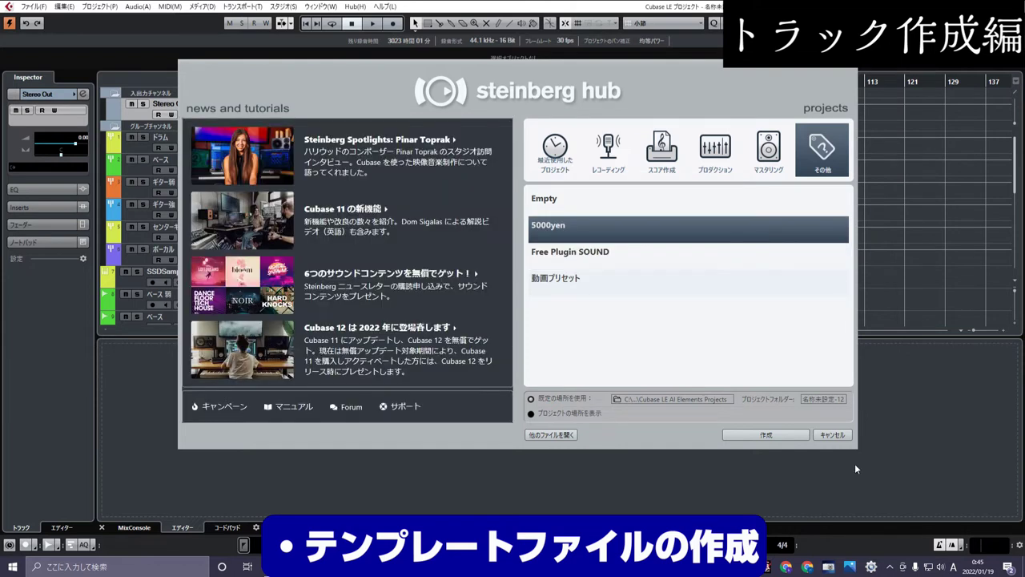
pyautogui.click(837, 433)
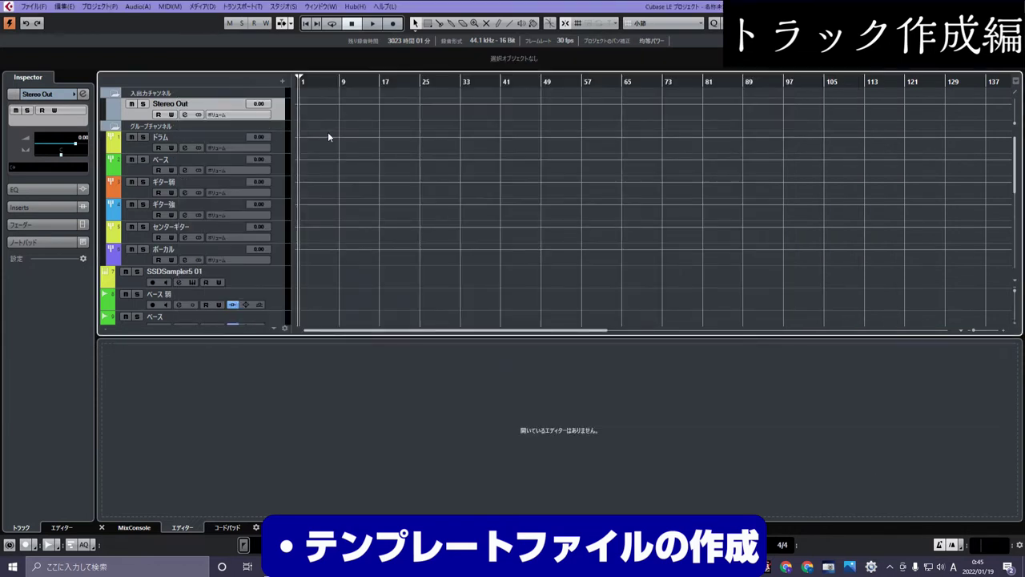
# Step: Go through the group channels and the vocal and guitar tracks to check each one's output routing
pyautogui.click(191, 139)
pyautogui.click(190, 156)
pyautogui.click(190, 178)
pyautogui.click(203, 206)
pyautogui.click(204, 241)
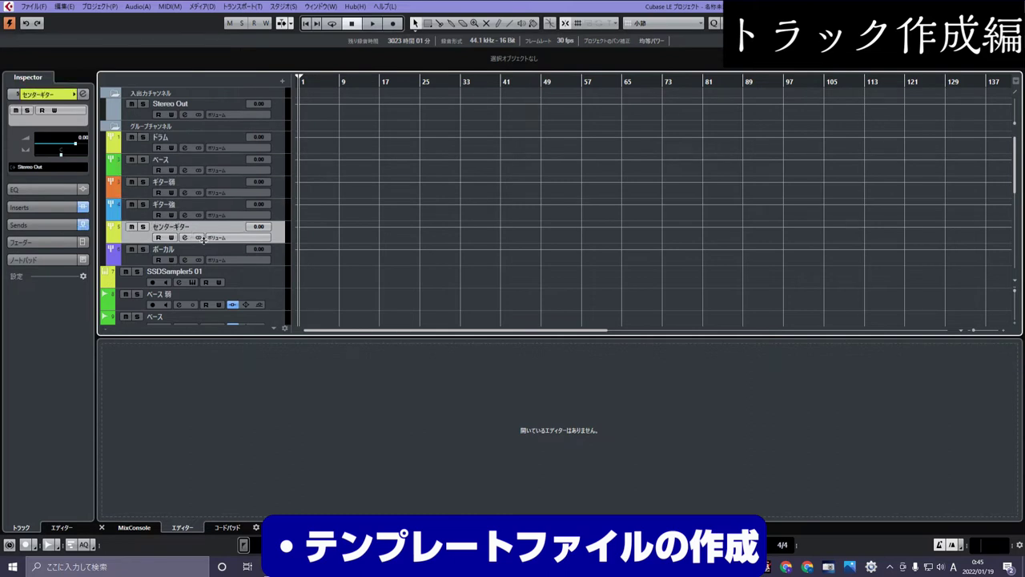
pyautogui.click(205, 250)
pyautogui.scroll(-5, 351, 236)
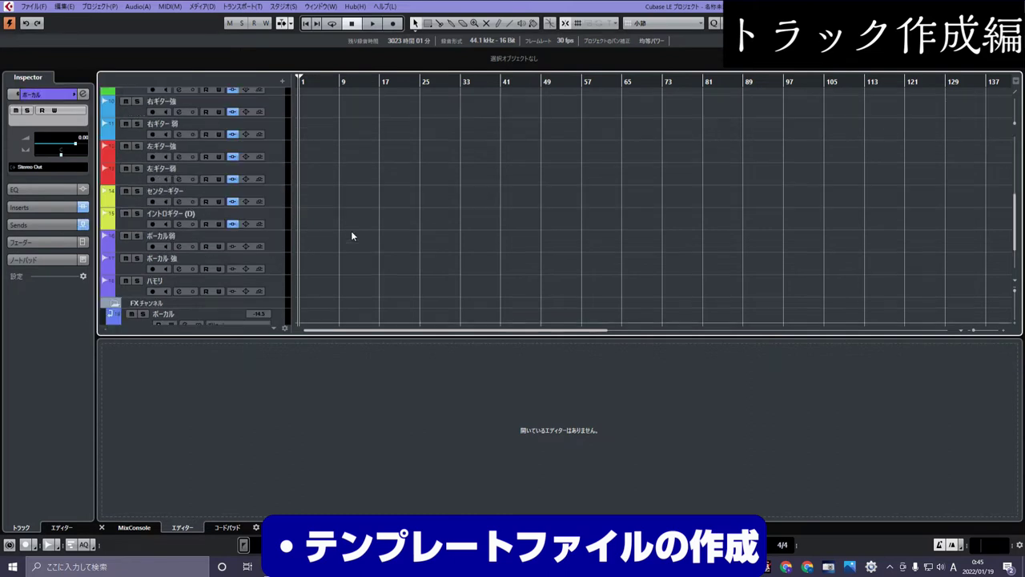
pyautogui.click(276, 285)
pyautogui.click(277, 261)
pyautogui.click(277, 240)
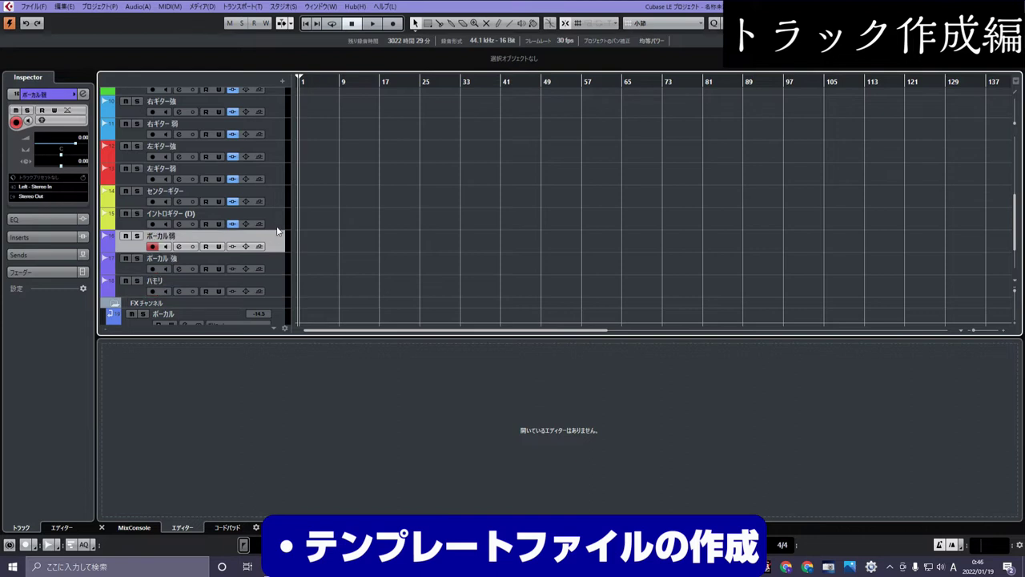
pyautogui.click(277, 218)
pyautogui.click(274, 197)
pyautogui.click(271, 173)
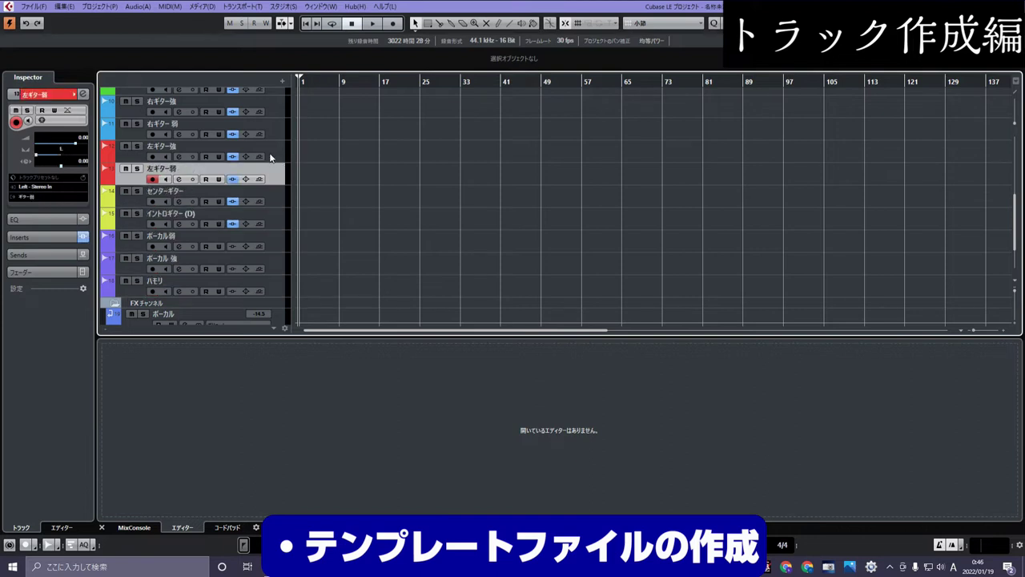
# Step: Route the outputs of the センターギター and イントロギター (D) tracks to the センターギター group
pyautogui.click(270, 202)
pyautogui.click(29, 196)
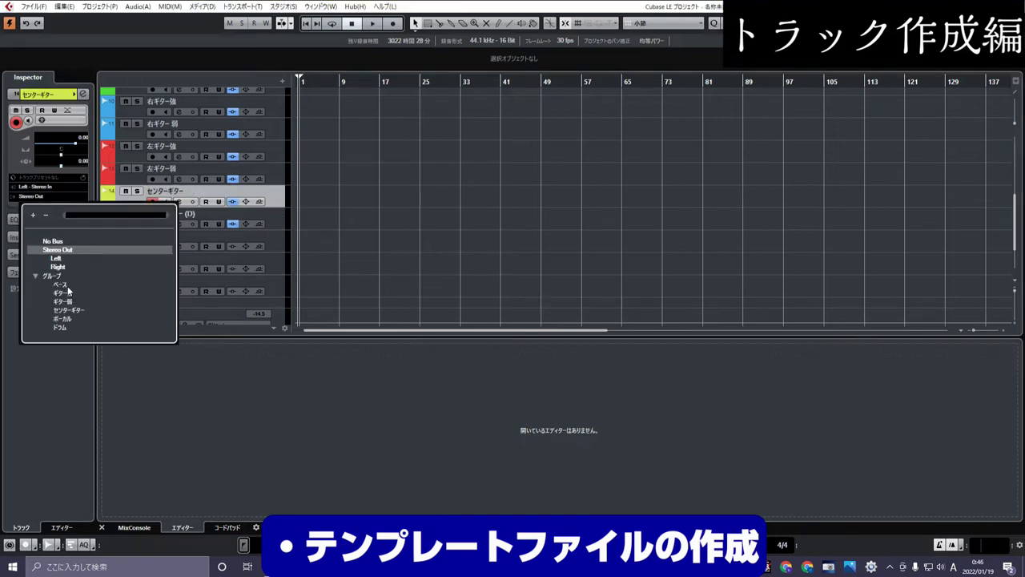
pyautogui.click(193, 223)
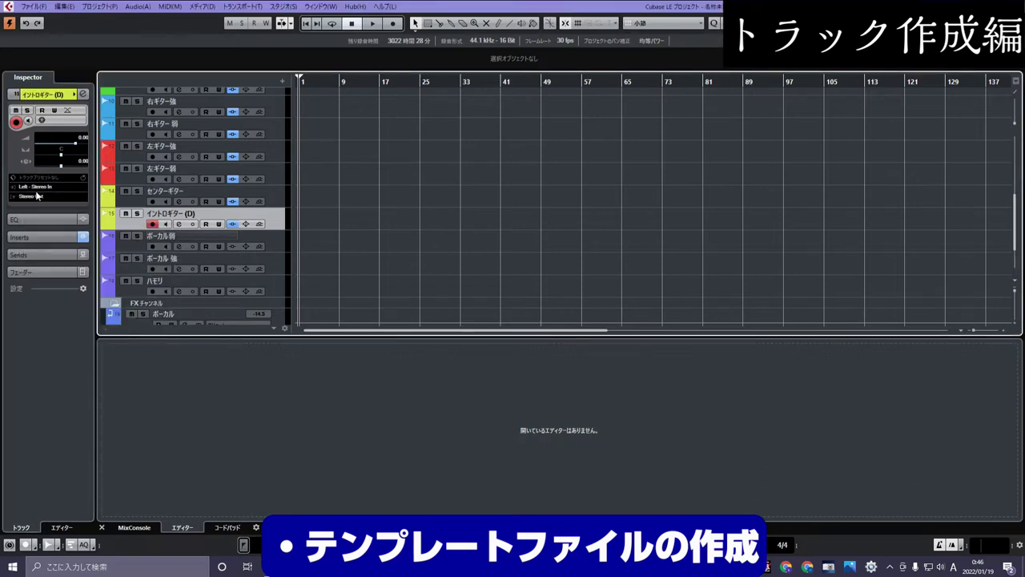
pyautogui.click(36, 197)
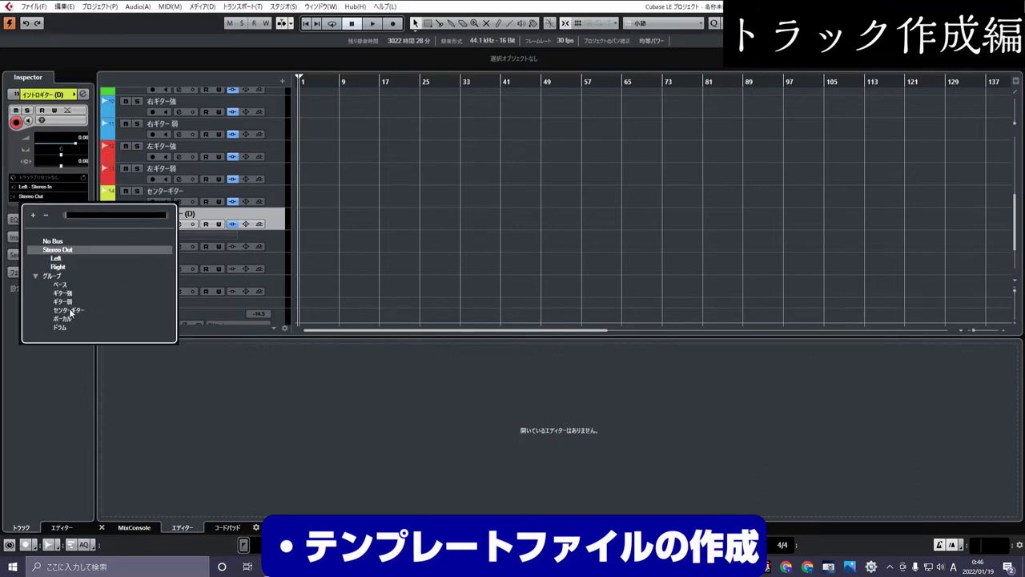
pyautogui.click(70, 315)
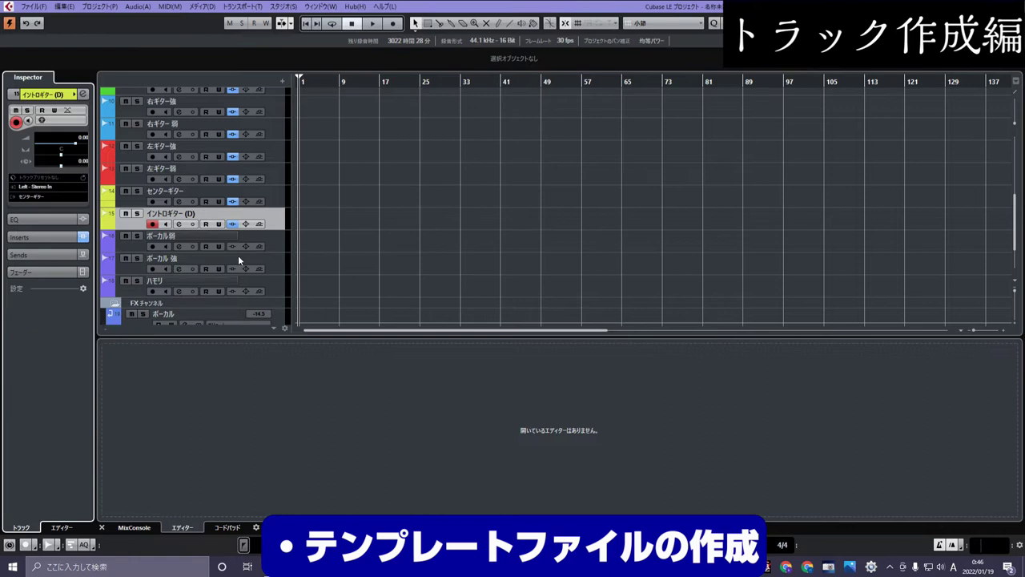
# Step: Route the outputs of the ボーカル弱, ボーカル 強 and ハモリ tracks to the ボーカル group
pyautogui.click(238, 255)
pyautogui.click(42, 196)
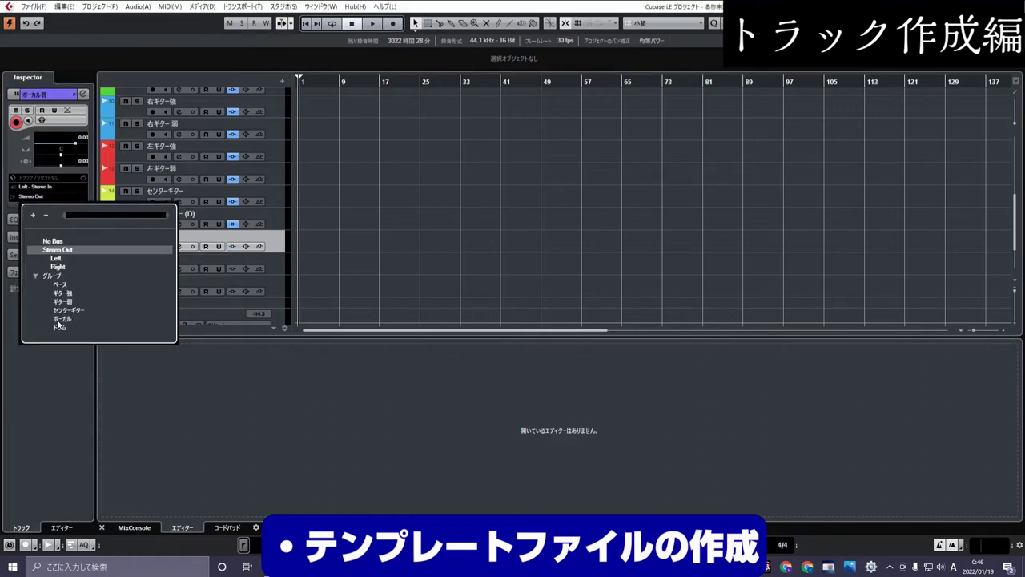
pyautogui.click(62, 318)
pyautogui.click(214, 261)
pyautogui.click(39, 196)
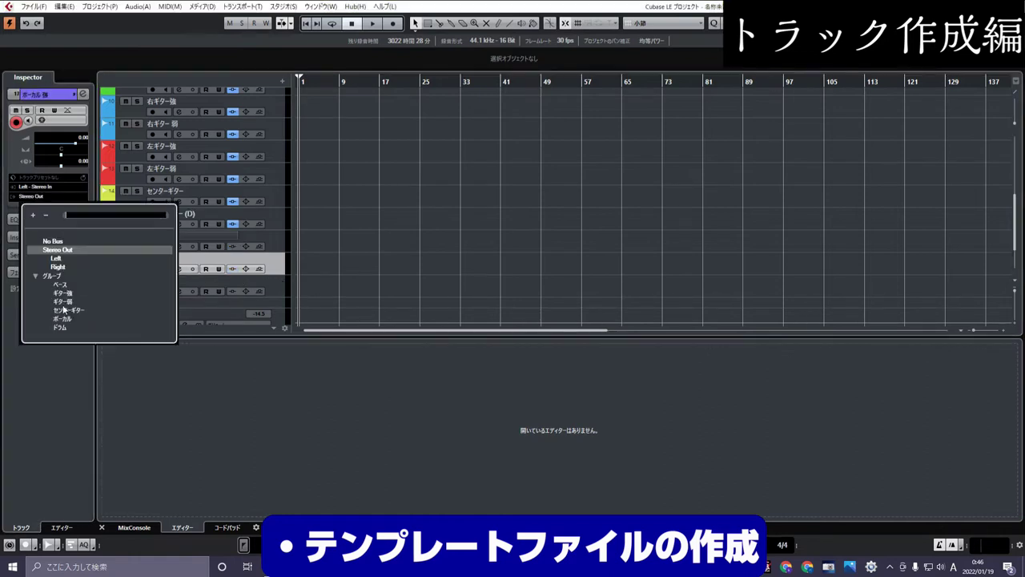
pyautogui.click(62, 320)
pyautogui.click(280, 285)
pyautogui.click(34, 196)
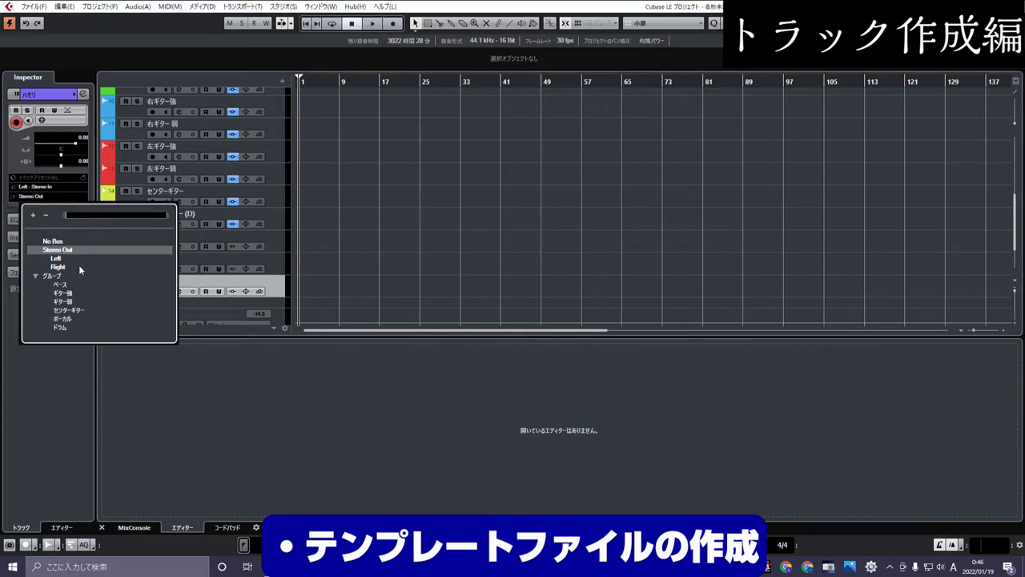
pyautogui.click(152, 319)
# Step: Save the project as a template again, overwriting the existing 5000yen template
pyautogui.scroll(5, 363, 238)
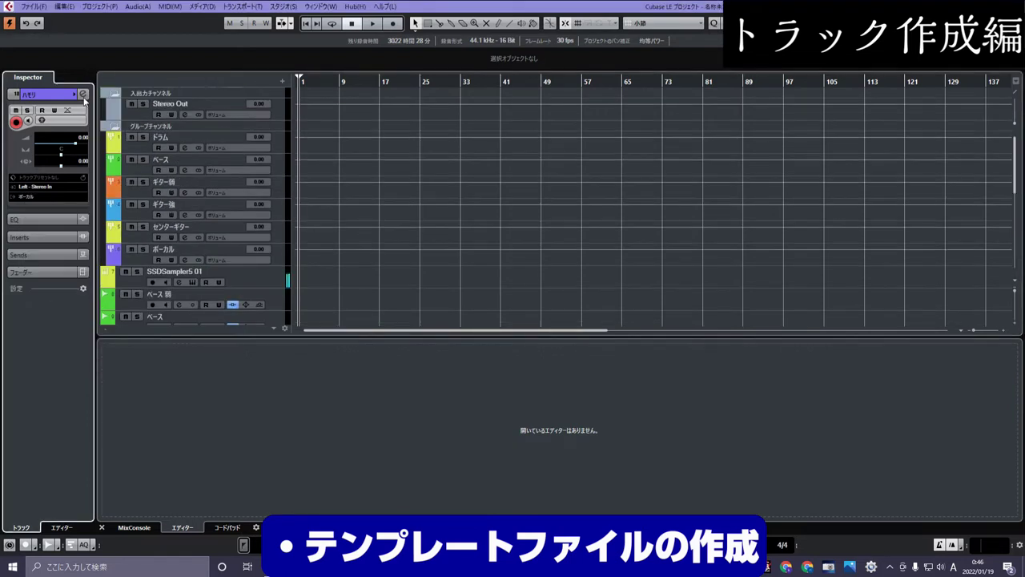
pyautogui.click(38, 7)
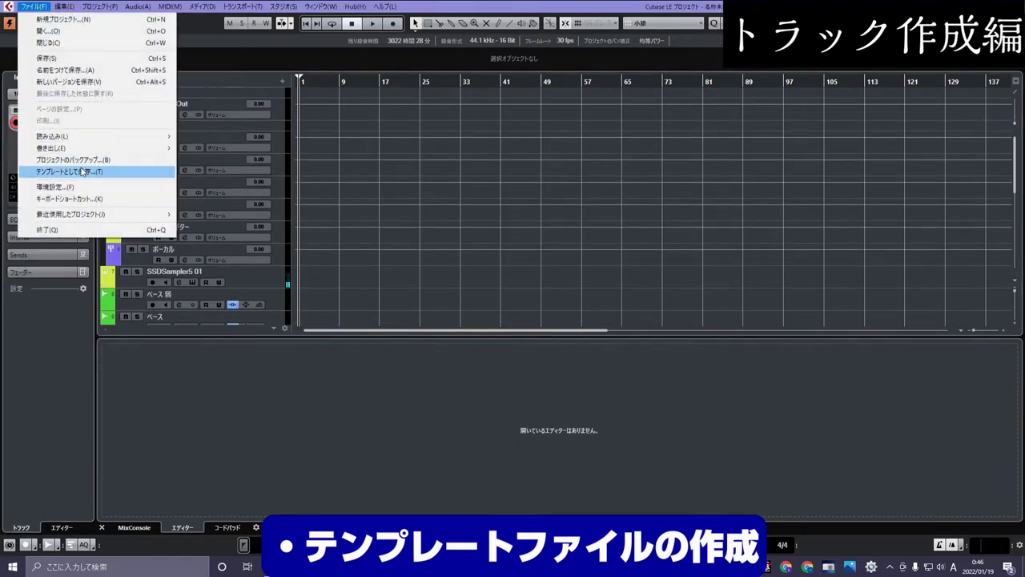
pyautogui.click(102, 171)
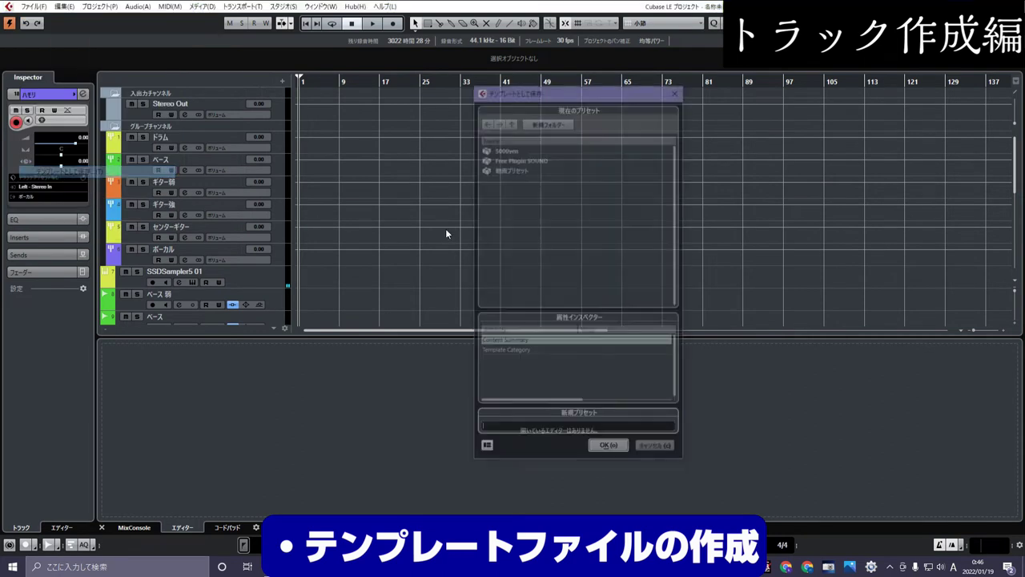
pyautogui.click(506, 149)
pyautogui.click(610, 450)
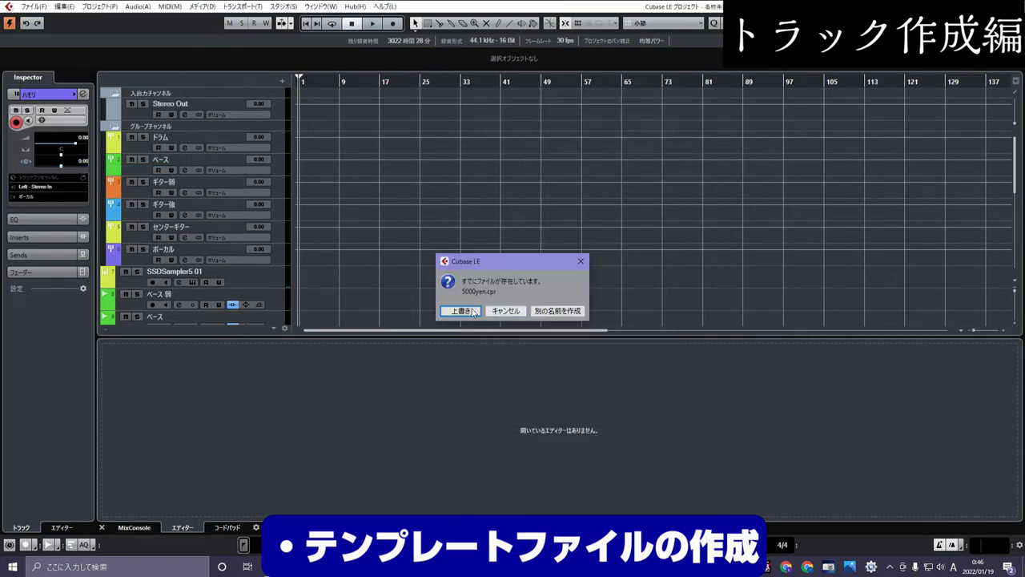
pyautogui.click(460, 313)
# Step: Close the empty lower zone to enlarge the track list, and look over all tracks down to the FX channels
pyautogui.scroll(-10, 403, 190)
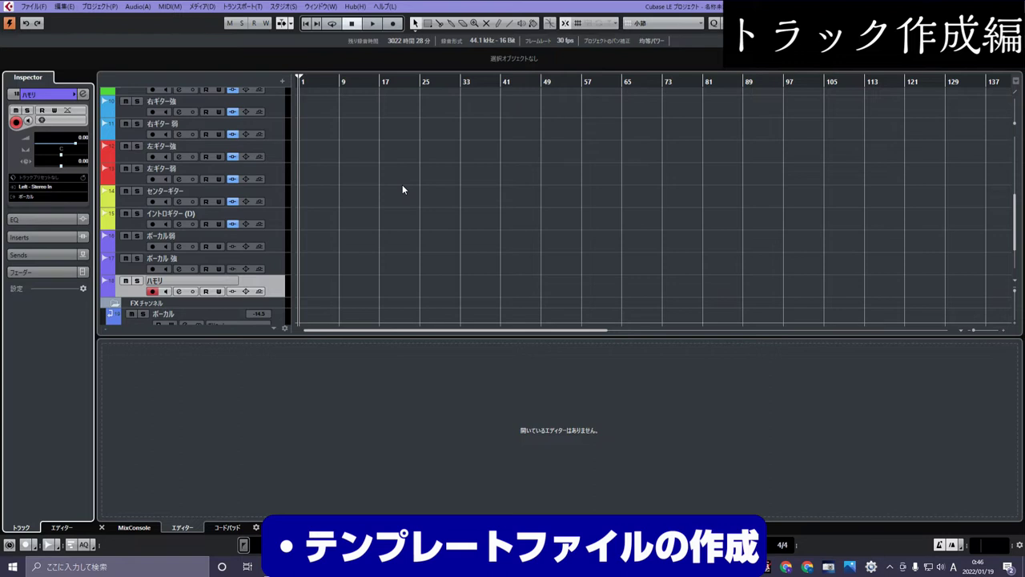
pyautogui.scroll(-3, 331, 245)
pyautogui.scroll(10, 281, 276)
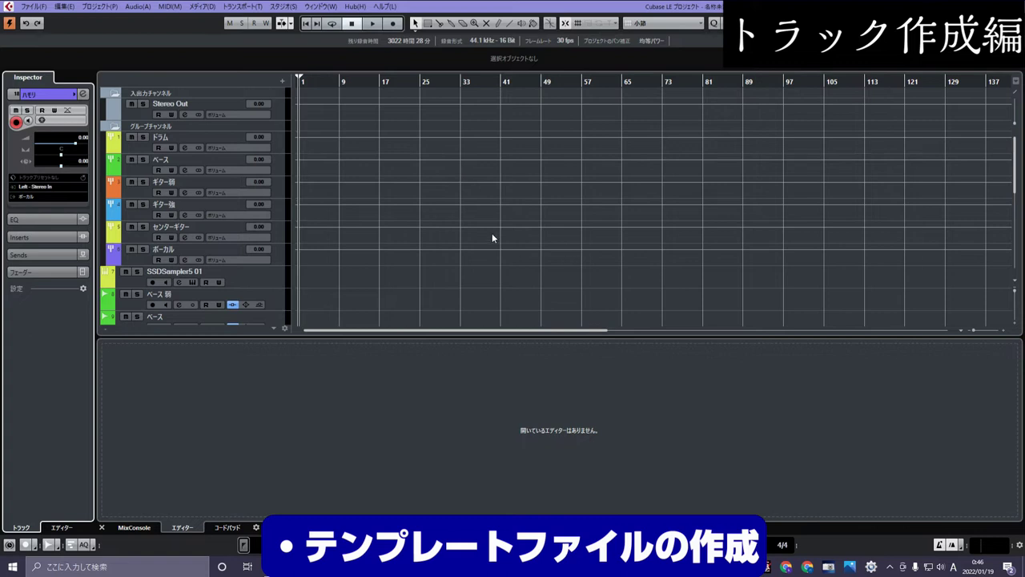
pyautogui.scroll(-5, 461, 249)
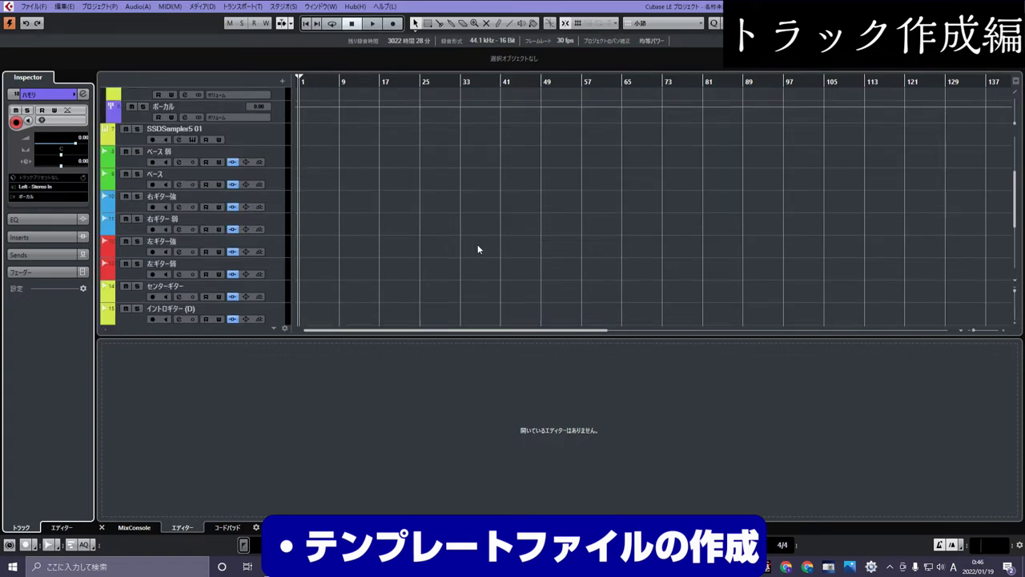
pyautogui.click(104, 529)
pyautogui.click(102, 528)
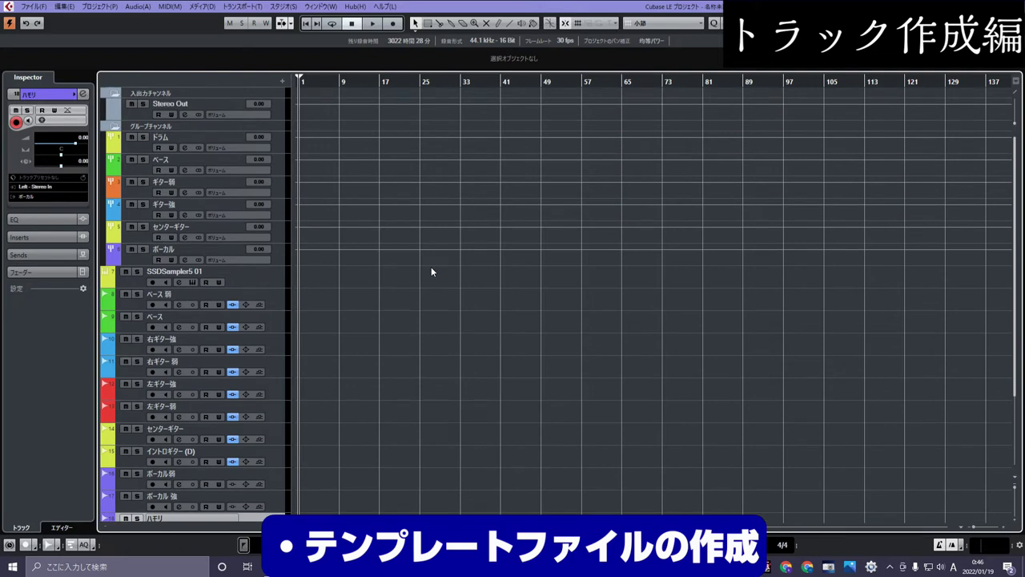
pyautogui.scroll(-4, 372, 271)
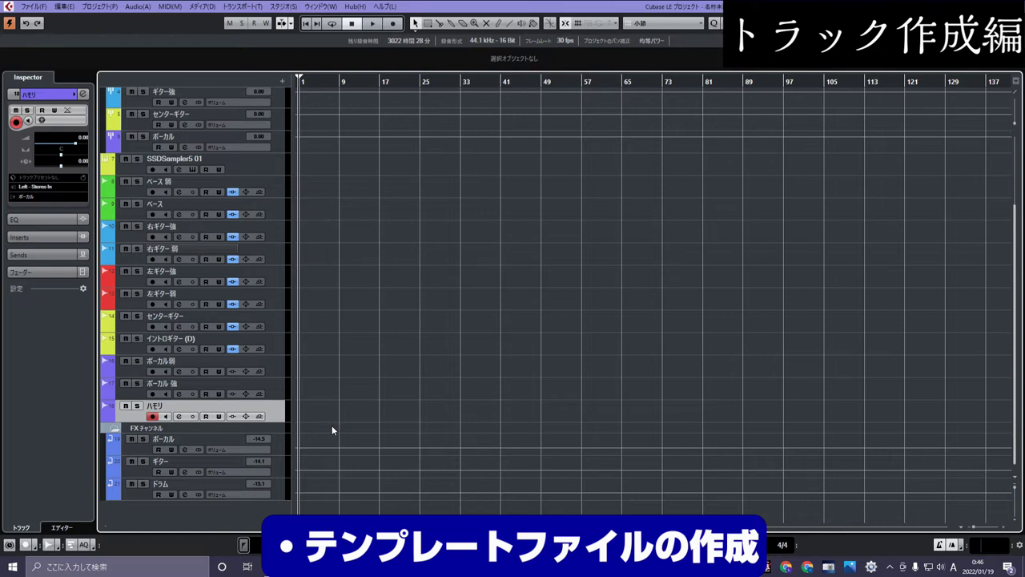
pyautogui.scroll(4, 336, 423)
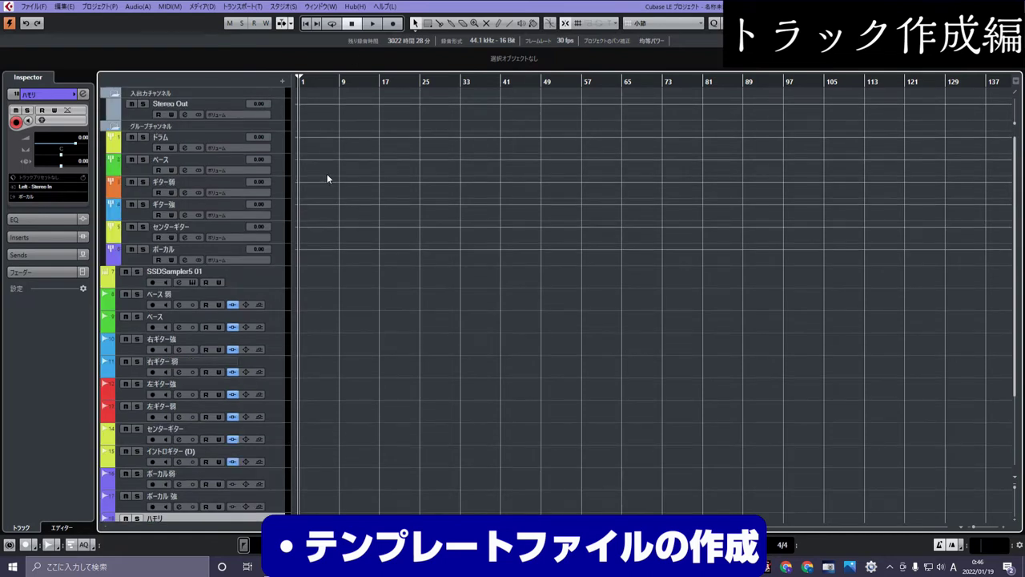
# Step: Look over the complete track list, from the output and group channels down to the FX channels
pyautogui.moveTo(295, 80); pyautogui.dragTo(295, 73)
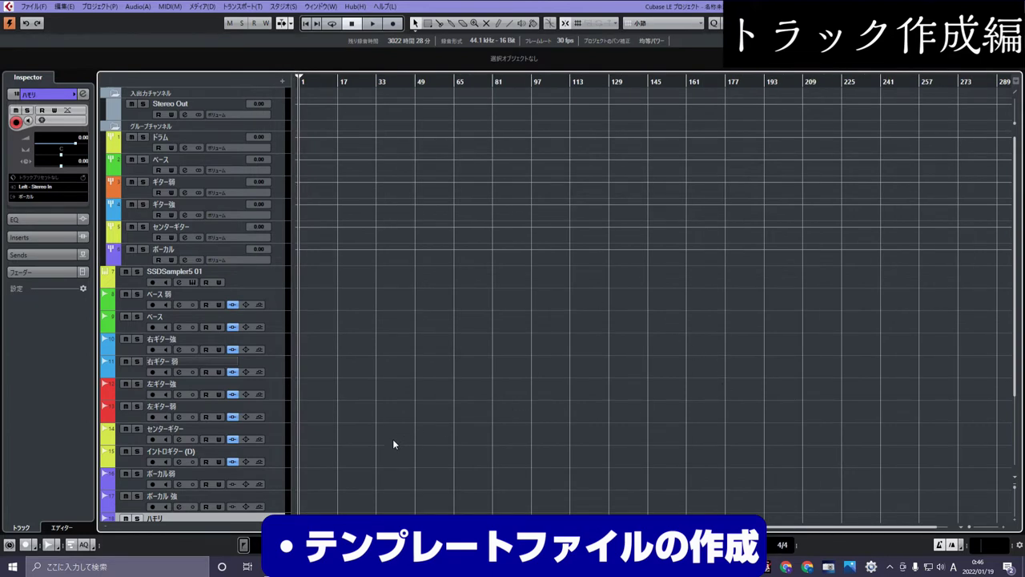
pyautogui.scroll(-3, 392, 388)
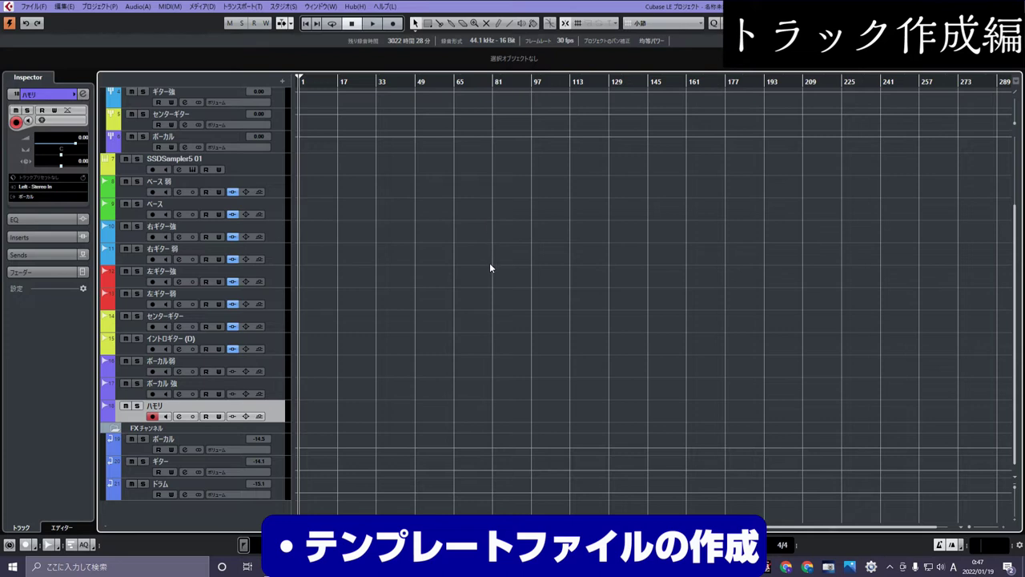
pyautogui.scroll(2, 489, 260)
pyautogui.scroll(-2, 490, 257)
pyautogui.scroll(2, 456, 274)
pyautogui.scroll(-2, 455, 275)
pyautogui.scroll(2, 453, 275)
pyautogui.scroll(-2, 453, 275)
pyautogui.scroll(2, 453, 275)
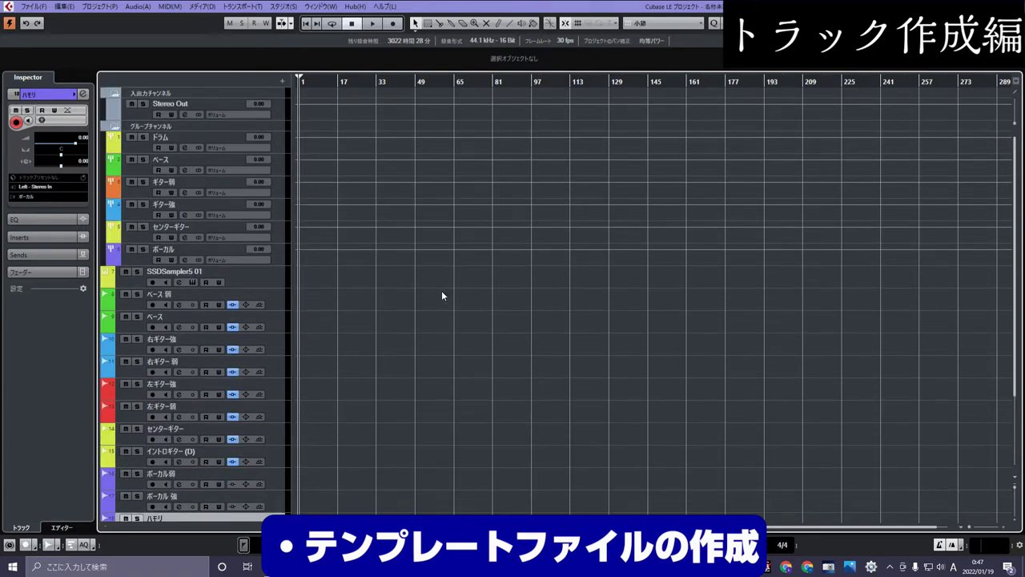
pyautogui.scroll(-2, 442, 296)
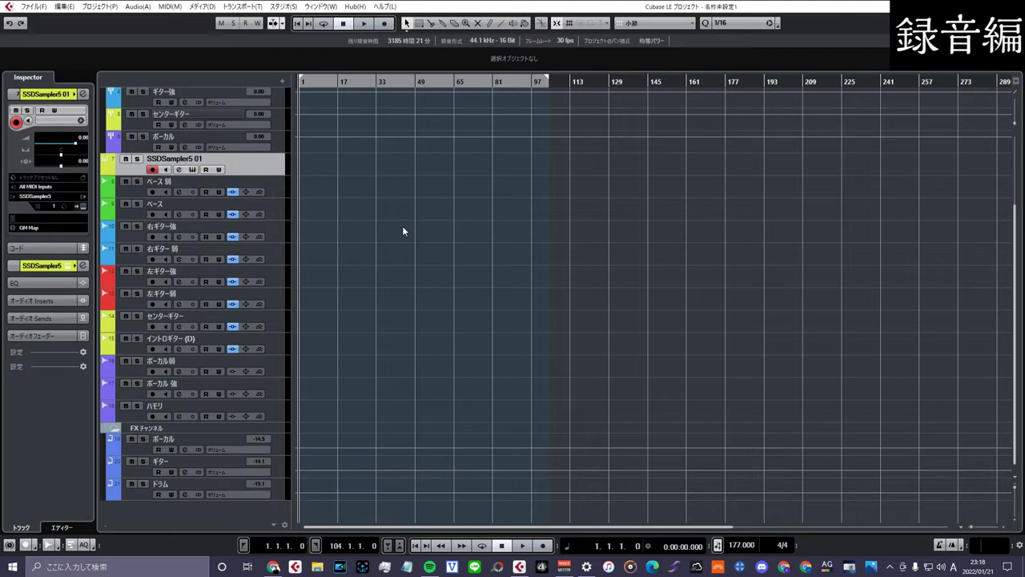
# Step: Draw an empty MIDI part from bar 9 to bar 17 on the SSDSampler5 01 track
pyautogui.click(490, 24)
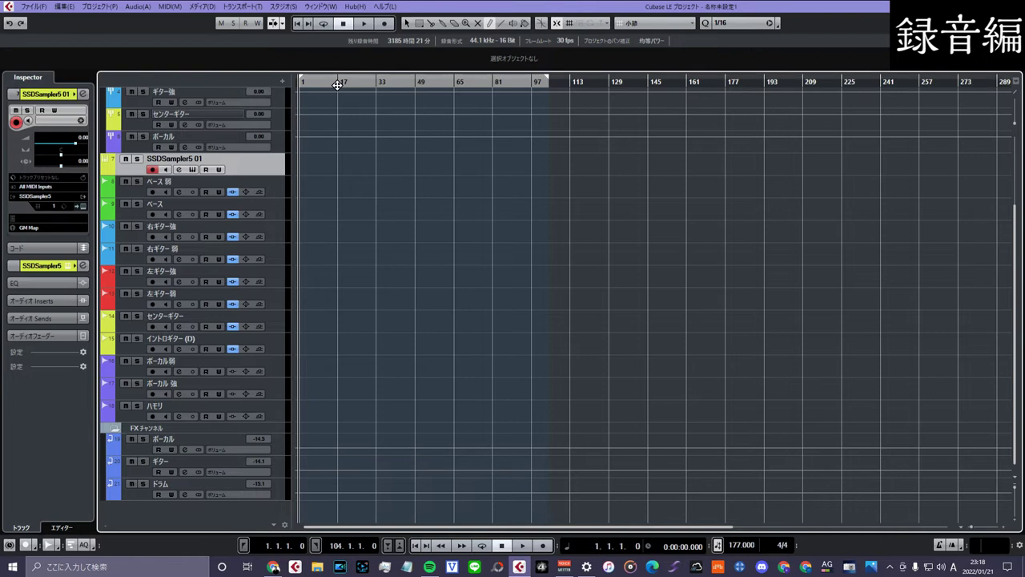
pyautogui.click(406, 24)
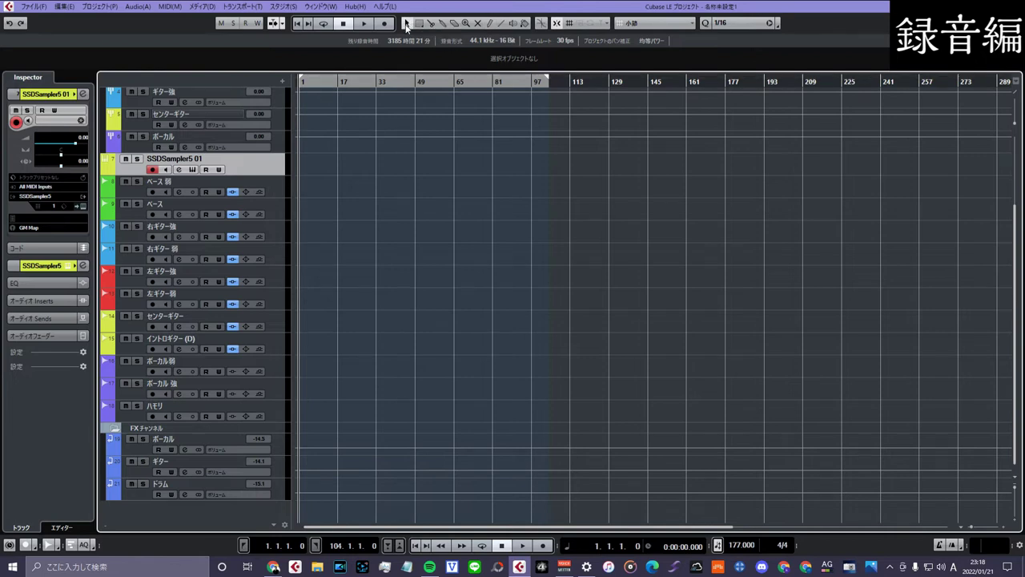
pyautogui.click(407, 26)
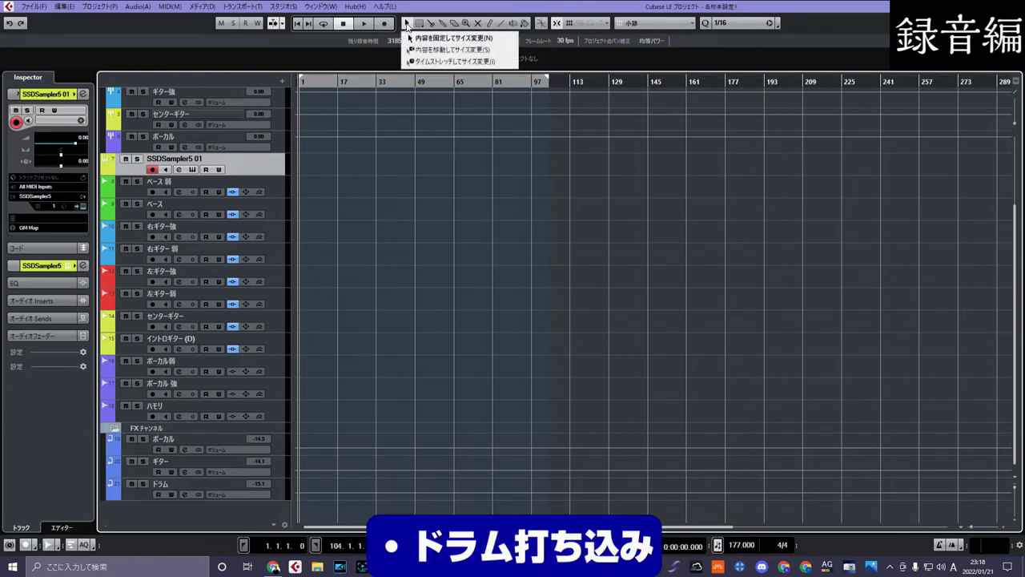
pyautogui.click(417, 8)
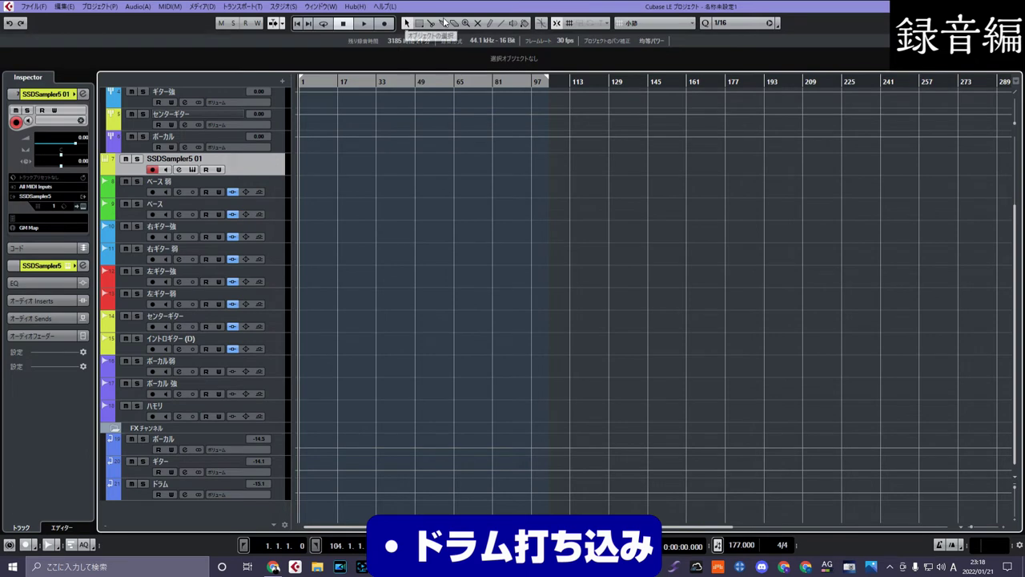
pyautogui.click(489, 24)
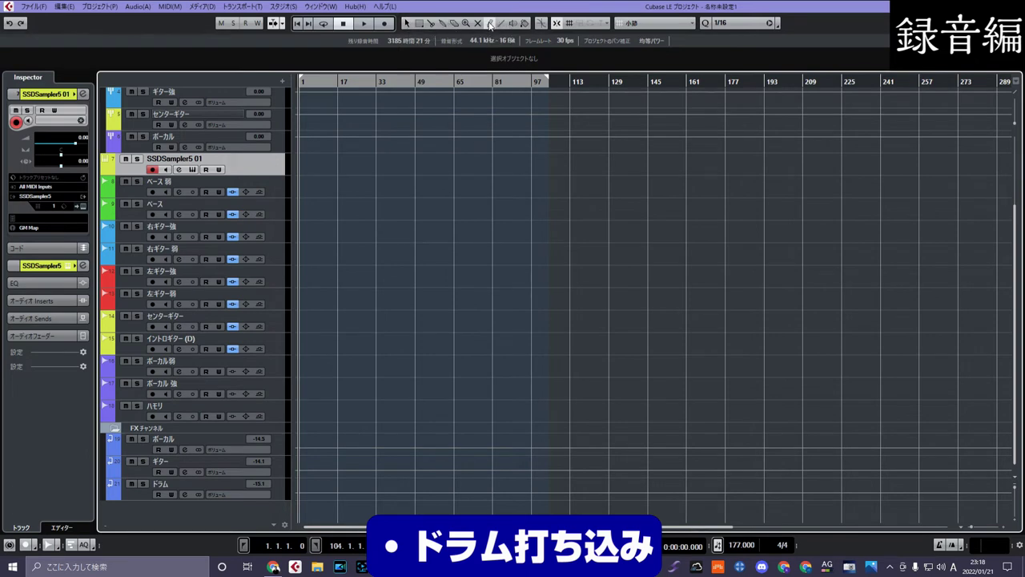
pyautogui.moveTo(325, 80)
pyautogui.mouseDown()
pyautogui.moveTo(334, 94)
pyautogui.moveTo(352, 86)
pyautogui.moveTo(348, 142)
pyautogui.moveTo(360, 128)
pyautogui.moveTo(349, 158)
pyautogui.moveTo(392, 156)
pyautogui.mouseUp()
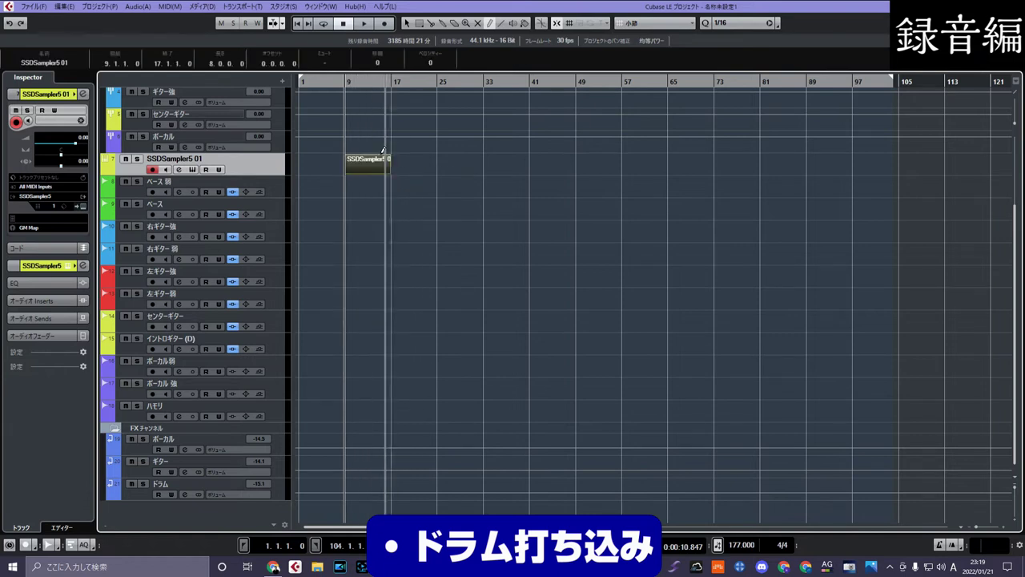
pyautogui.press('h')
pyautogui.press('h')
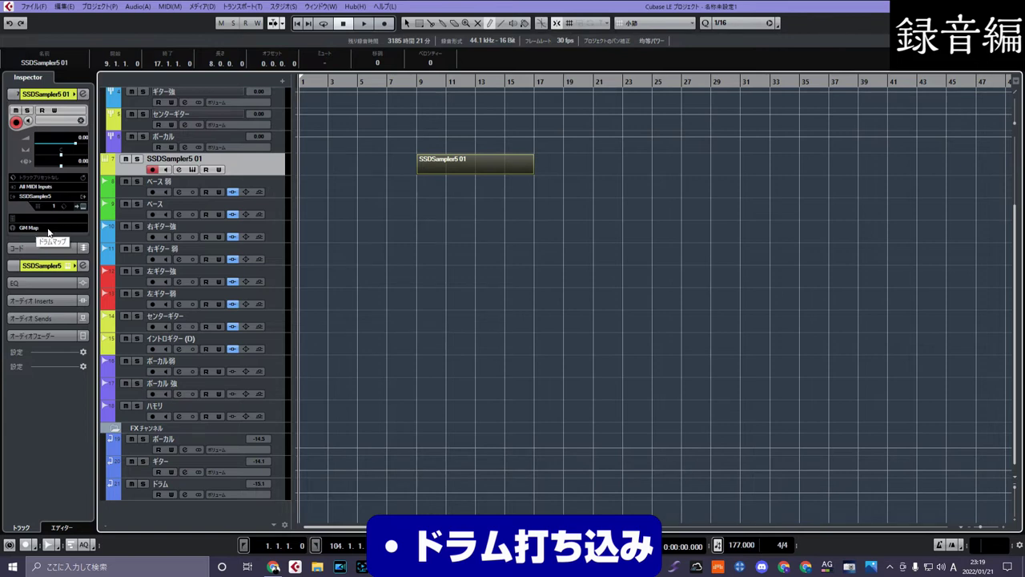
# Step: In the SSDSampler5 mixer, set the kick's tune to 72 and the snare's tune to -50
pyautogui.click(84, 206)
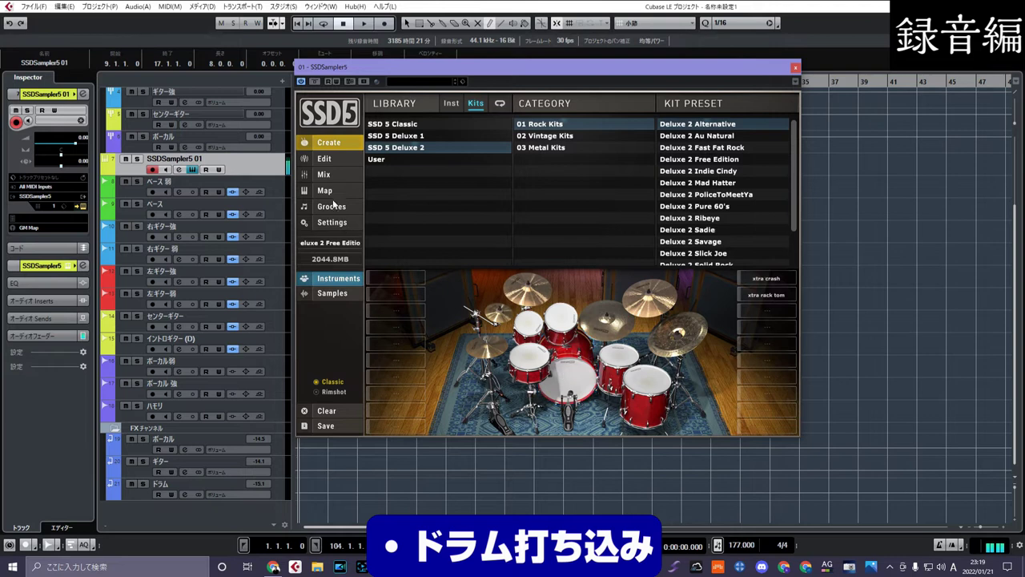
pyautogui.click(324, 174)
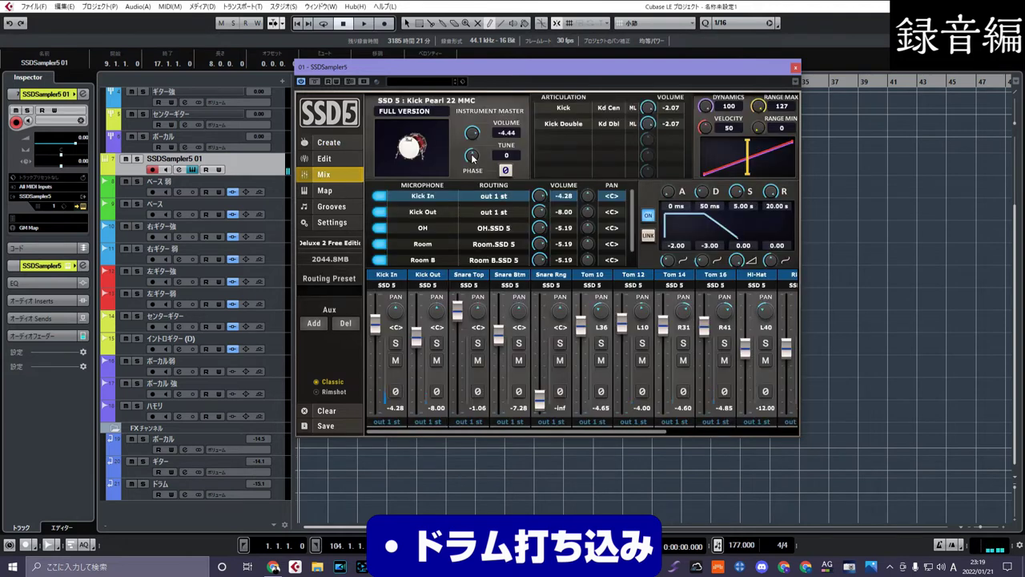
pyautogui.moveTo(472, 155); pyautogui.dragTo(472, 120)
pyautogui.click(475, 275)
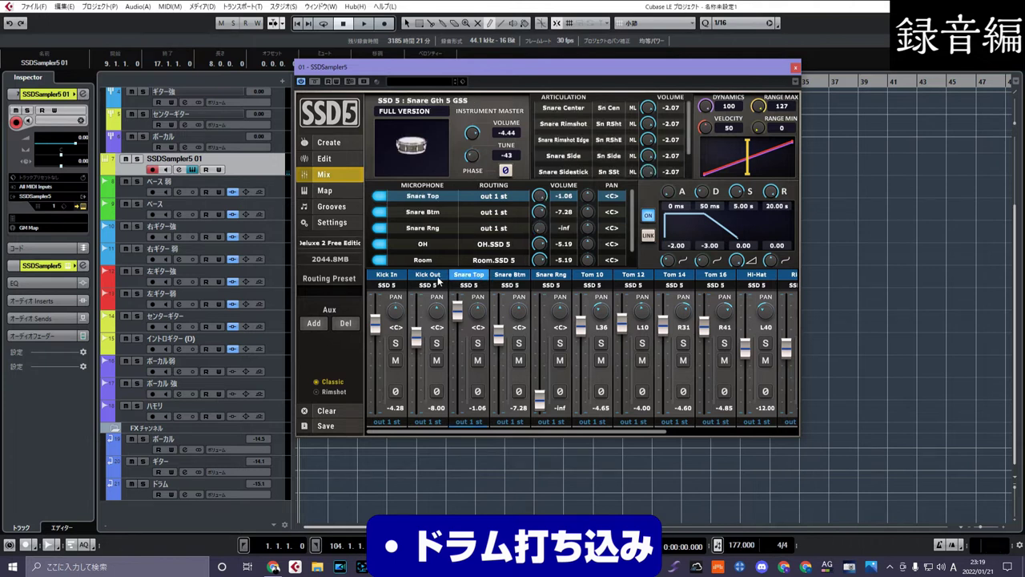
pyautogui.moveTo(472, 156); pyautogui.dragTo(471, 163)
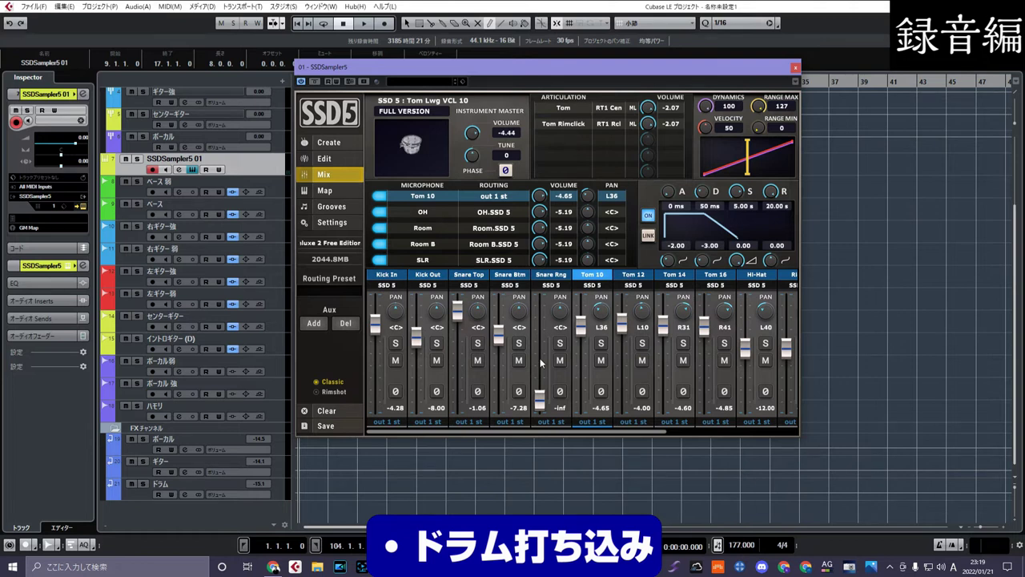
# Step: Raise the Snare Rng channel's level to -9.38 in the drum sampler's mixer
pyautogui.click(543, 286)
pyautogui.moveTo(539, 400); pyautogui.dragTo(547, 357)
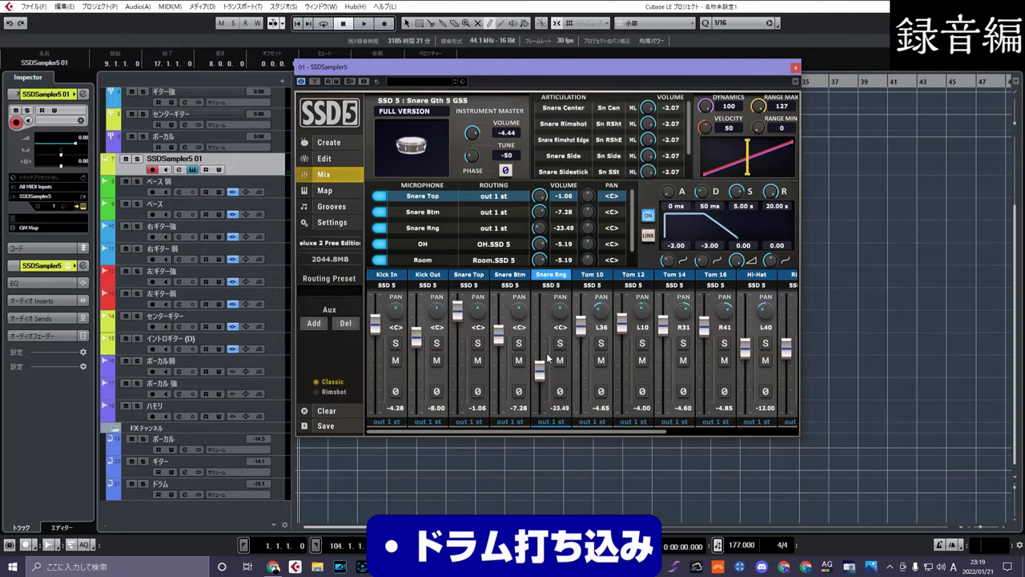
pyautogui.moveTo(547, 355)
pyautogui.mouseDown()
pyautogui.moveTo(544, 346)
pyautogui.moveTo(540, 356)
pyautogui.mouseUp()
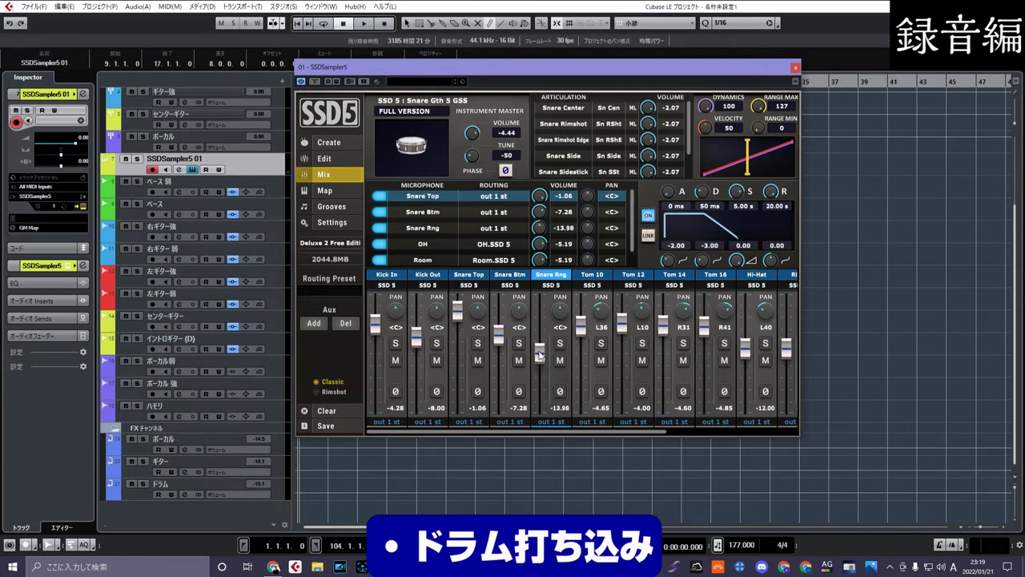
pyautogui.click(324, 158)
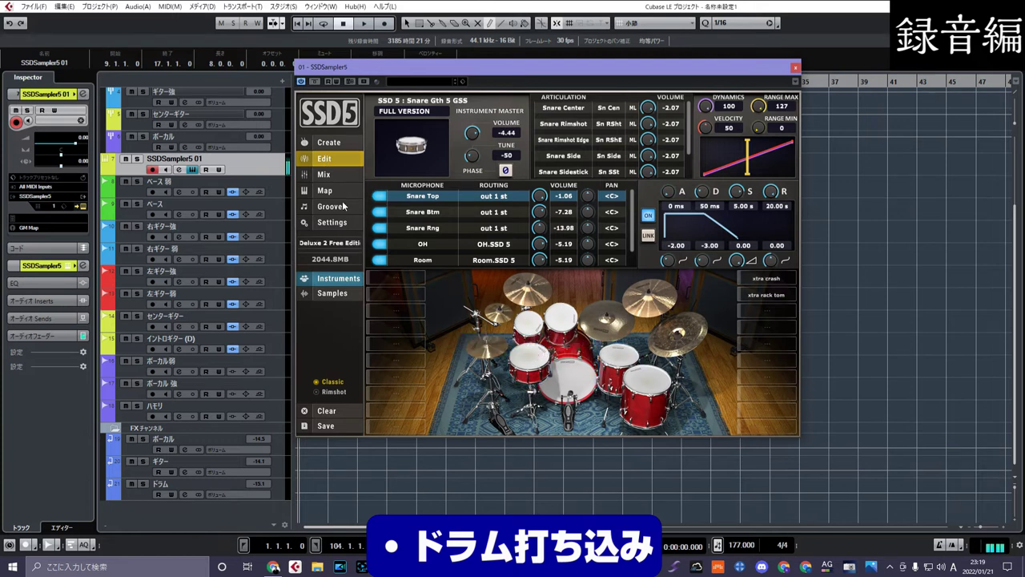
pyautogui.click(337, 173)
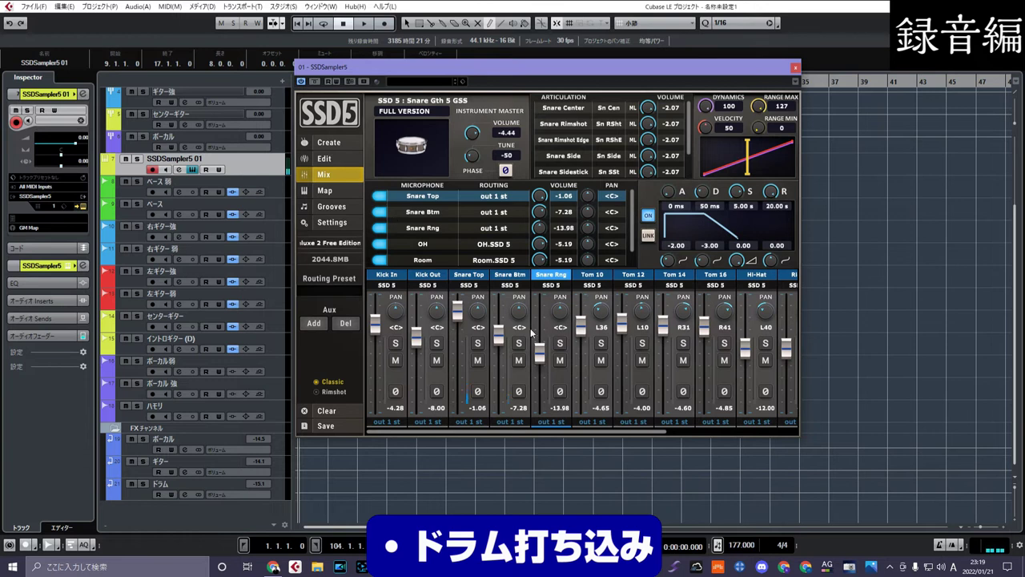
pyautogui.moveTo(540, 350); pyautogui.dragTo(542, 335)
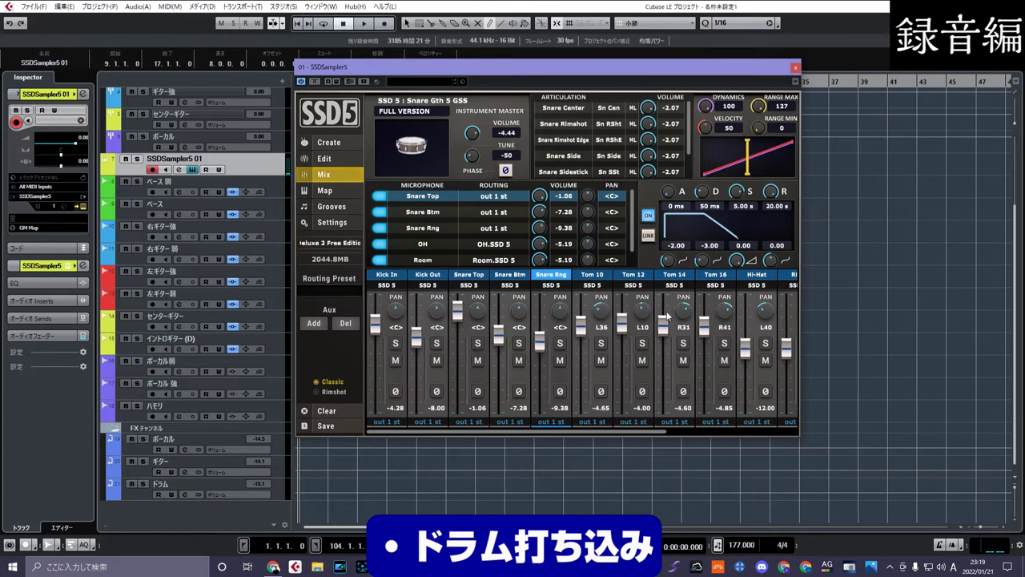
# Step: Lower the Room channel's level to -41.42 in the drum sampler's mixer and close the sampler
pyautogui.moveTo(609, 431); pyautogui.dragTo(740, 431)
pyautogui.moveTo(683, 363); pyautogui.dragTo(688, 391)
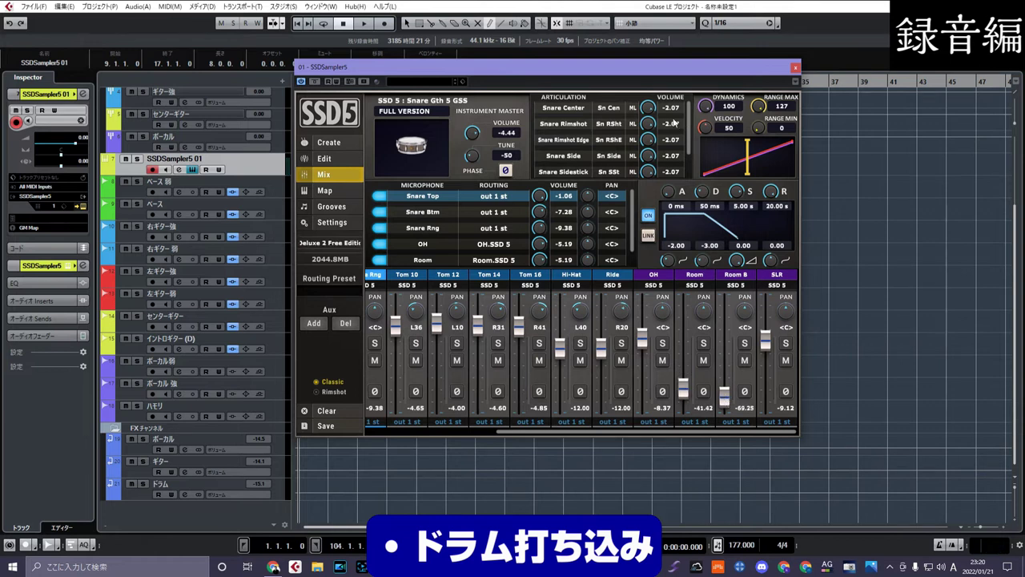
pyautogui.click(795, 71)
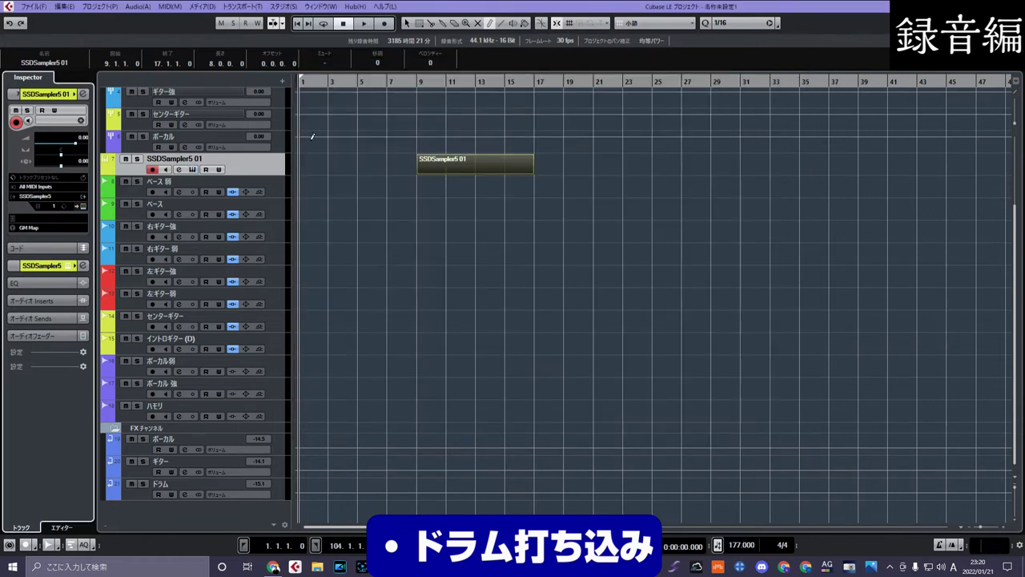
# Step: Move the playhead to bar 9 and open the new SSDSampler5 01 part in the drum editor
pyautogui.moveTo(423, 80); pyautogui.dragTo(422, 83)
pyautogui.click(422, 84)
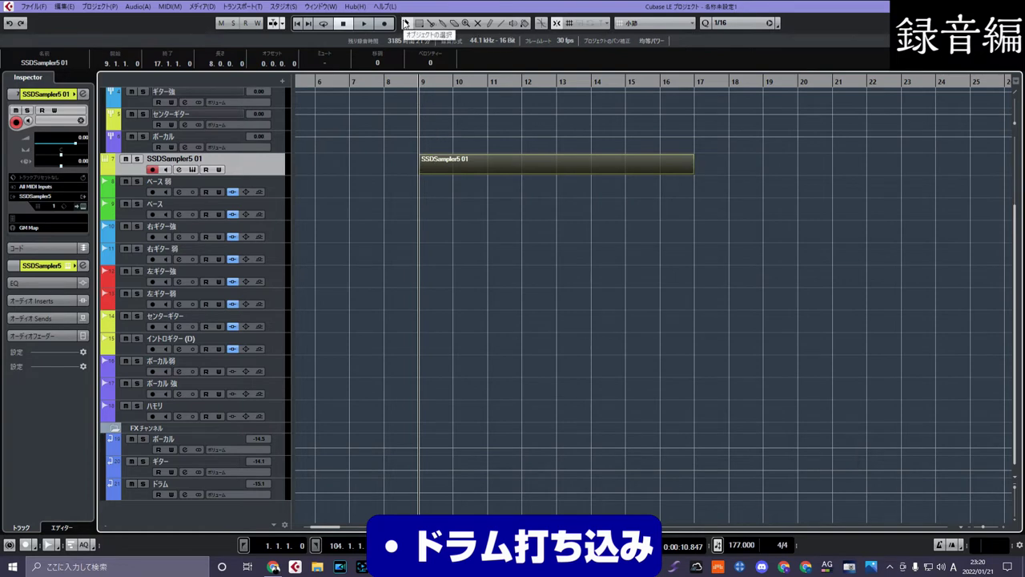
pyautogui.doubleClick(445, 166)
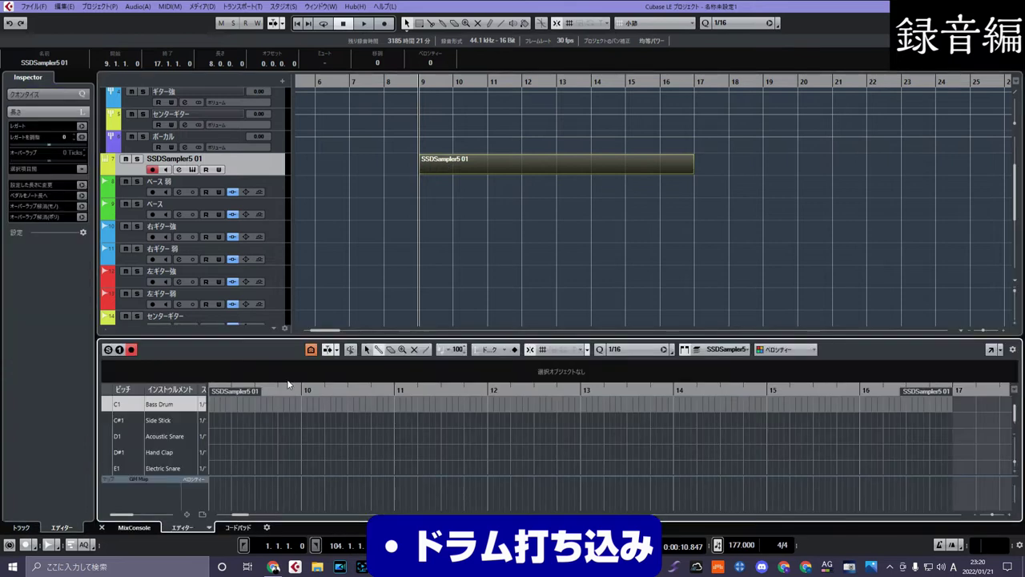
pyautogui.press('h')
pyautogui.press('h')
pyautogui.press('h')
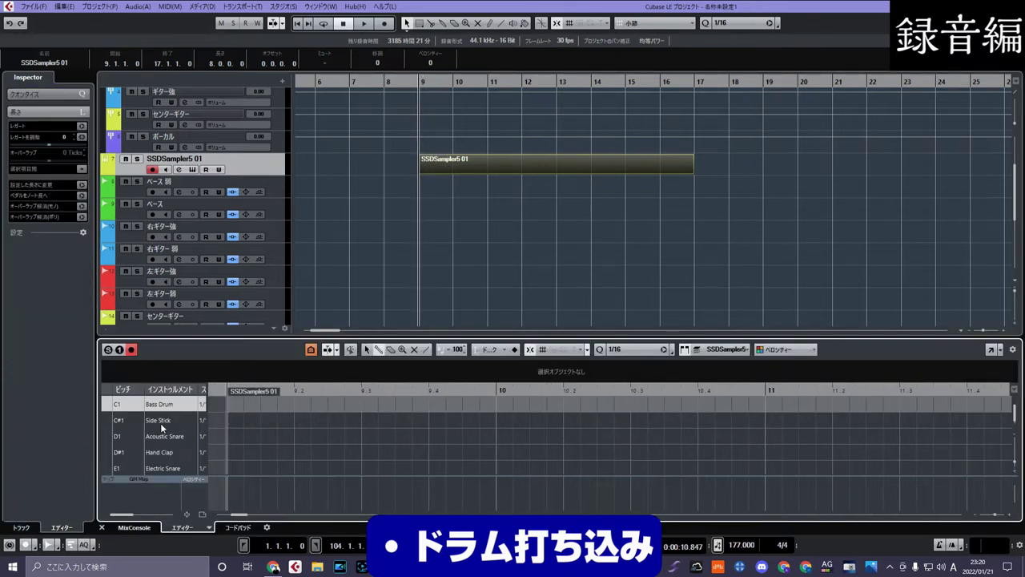
pyautogui.scroll(-1, 164, 420)
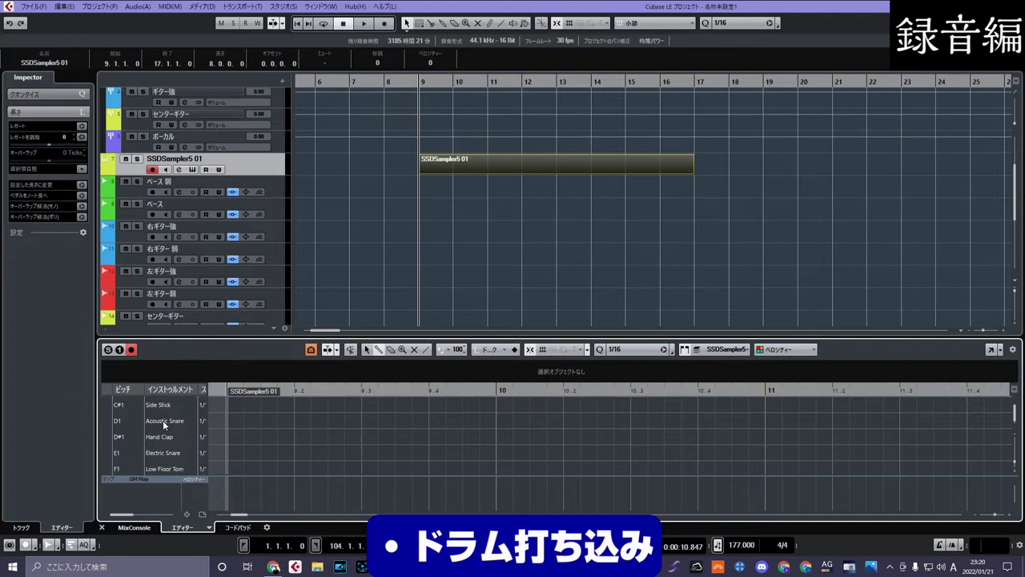
pyautogui.scroll(1, 165, 420)
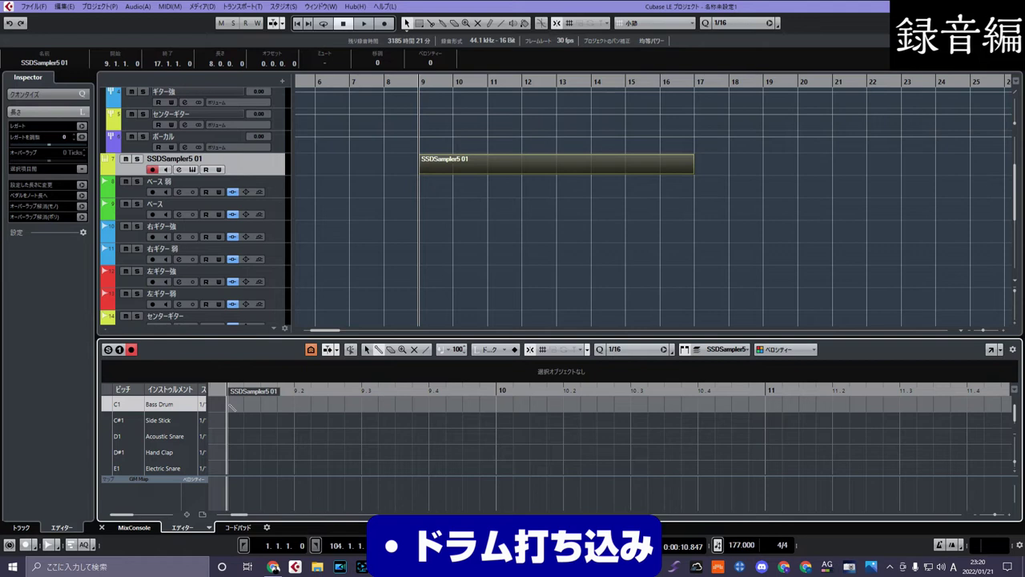
pyautogui.scroll(-1, 170, 420)
pyautogui.scroll(1, 170, 419)
# Step: Open the note map of SSDSampler5 and look through its articulations down to the cymbal tips
pyautogui.click(269, 166)
pyautogui.click(82, 207)
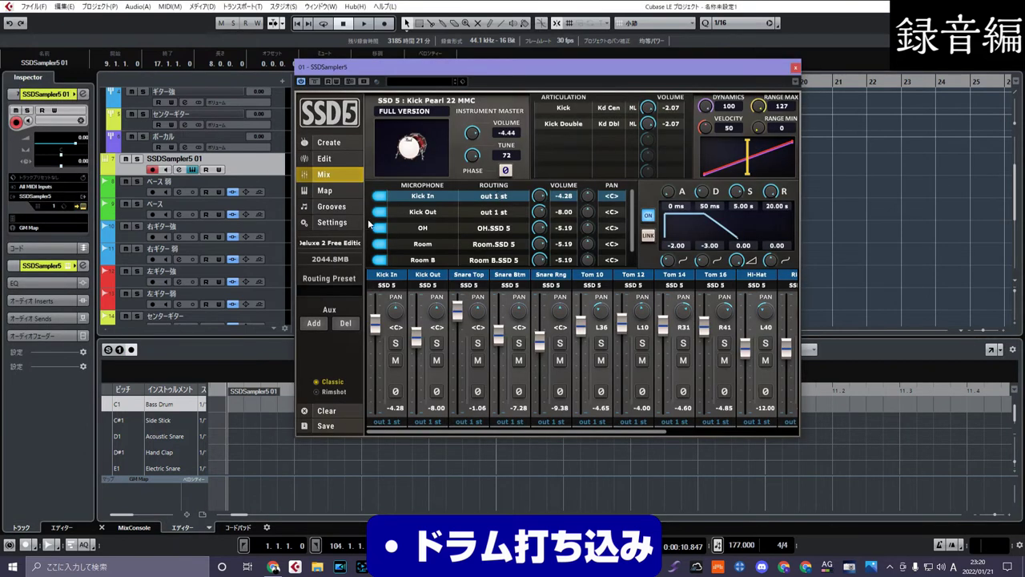
pyautogui.click(340, 195)
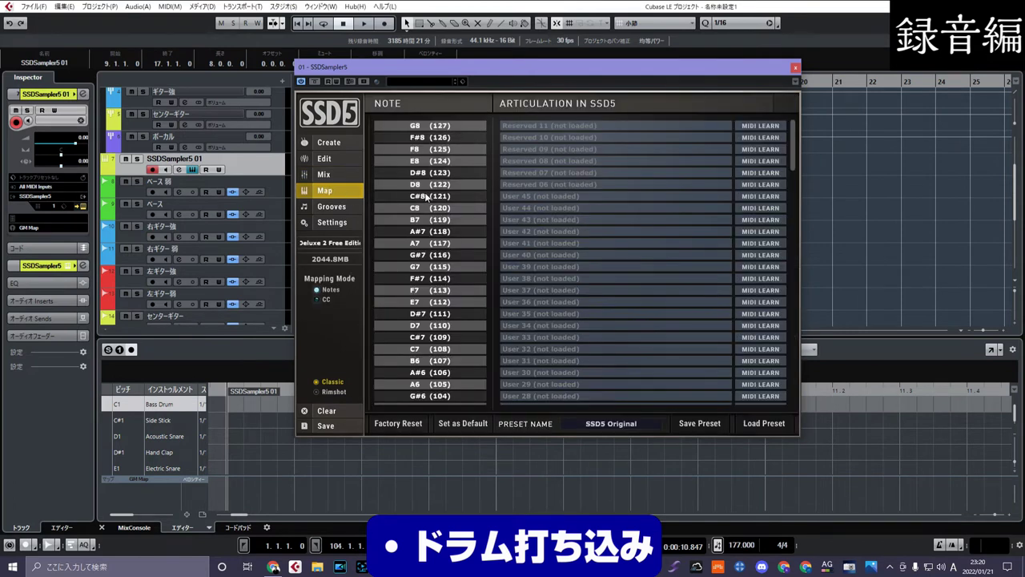
pyautogui.scroll(-4, 427, 197)
pyautogui.scroll(-5, 423, 245)
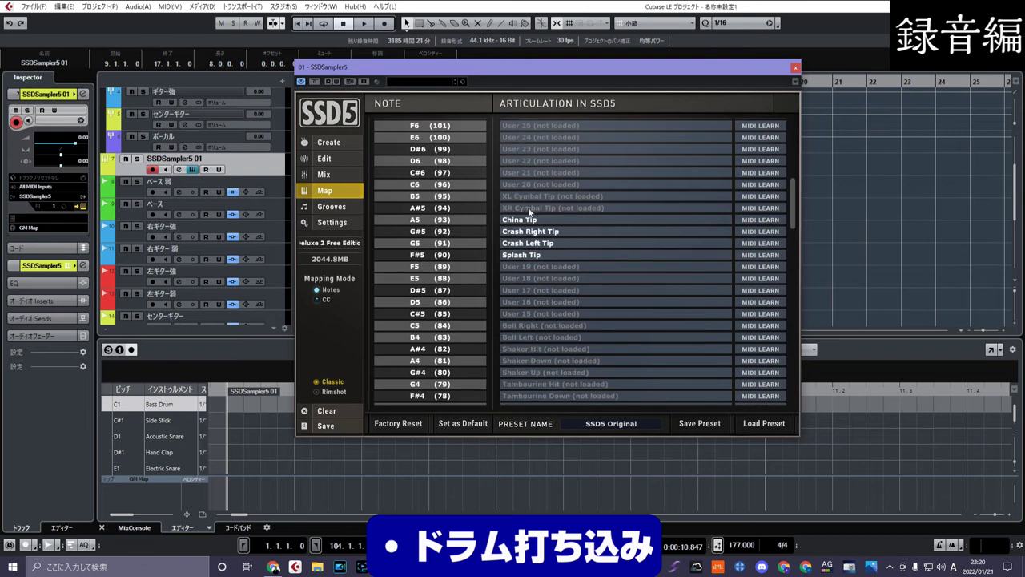
# Step: Audition the China, crash and splash tips, Hi-Hat Footsplash and Hi-Hat Pedal, look over the remaining articulations, and close the sampler
pyautogui.click(535, 223)
pyautogui.click(530, 232)
pyautogui.click(526, 243)
pyautogui.click(525, 255)
pyautogui.scroll(-6, 529, 237)
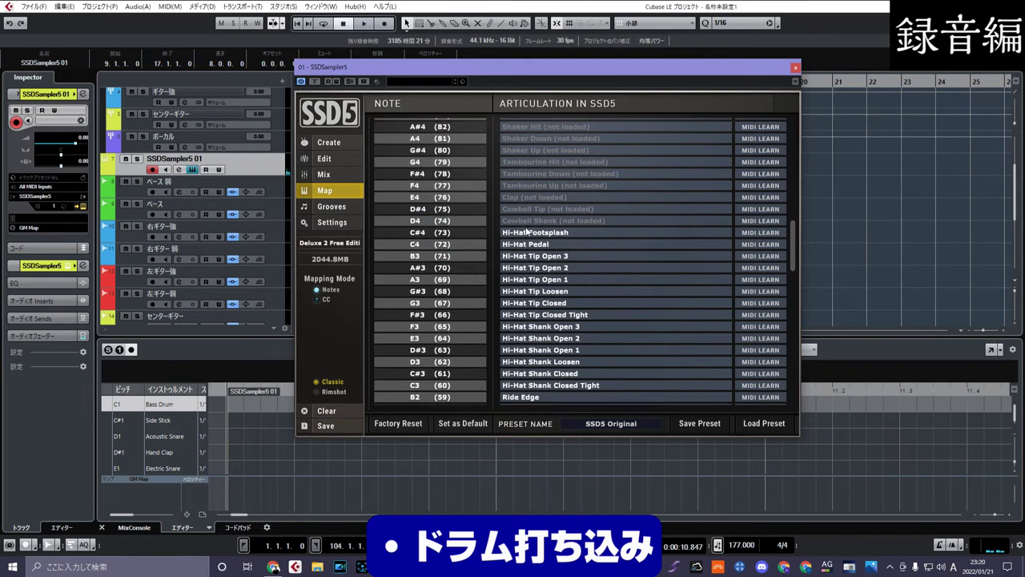
pyautogui.click(528, 232)
pyautogui.click(529, 245)
pyautogui.scroll(-2, 527, 251)
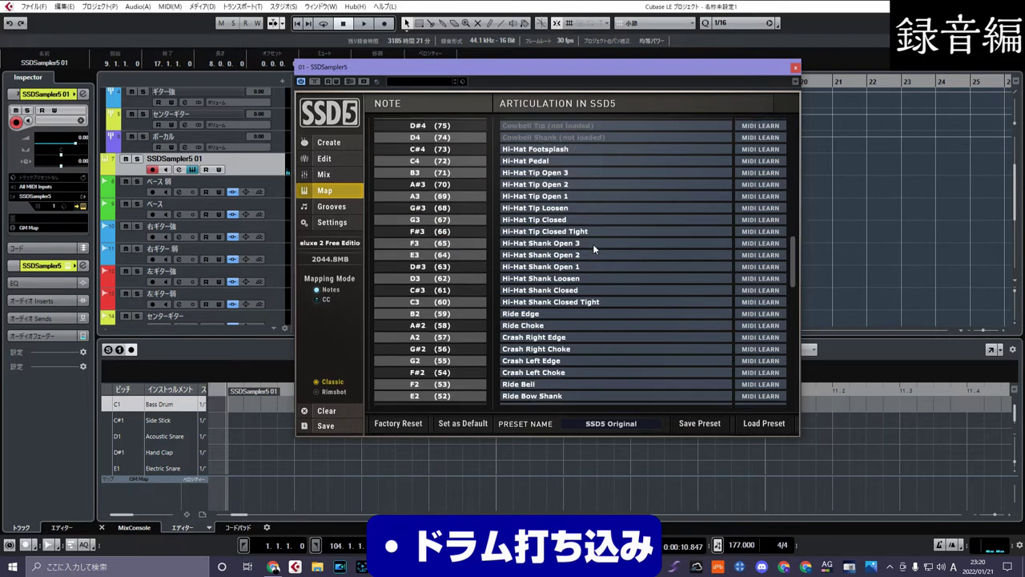
pyautogui.click(794, 68)
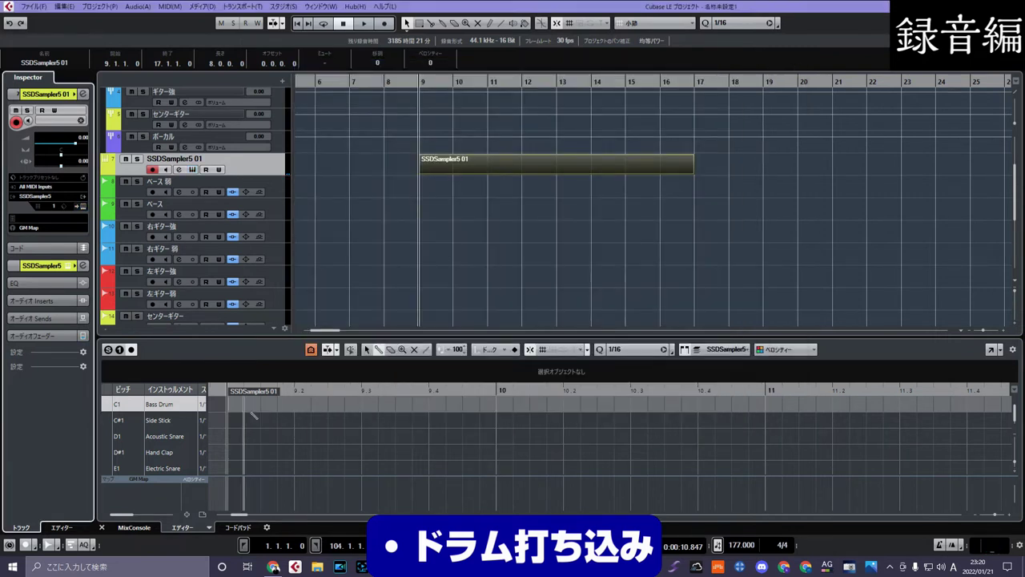
# Step: Enter a Bass Drum (C1) note at 9.1.3 in the drum part
pyautogui.click(304, 417)
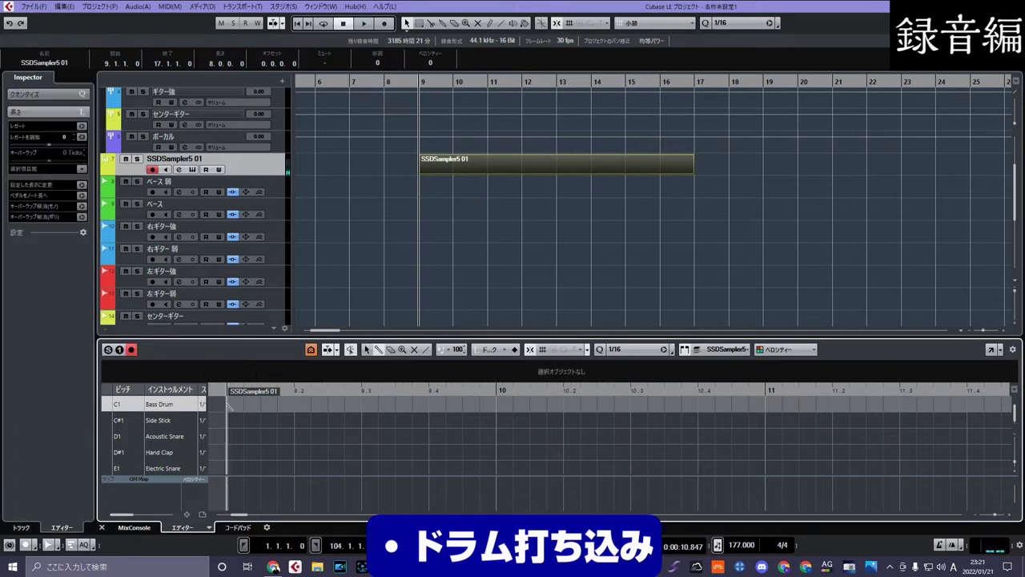
pyautogui.click(229, 404)
pyautogui.moveTo(229, 404); pyautogui.dragTo(260, 405)
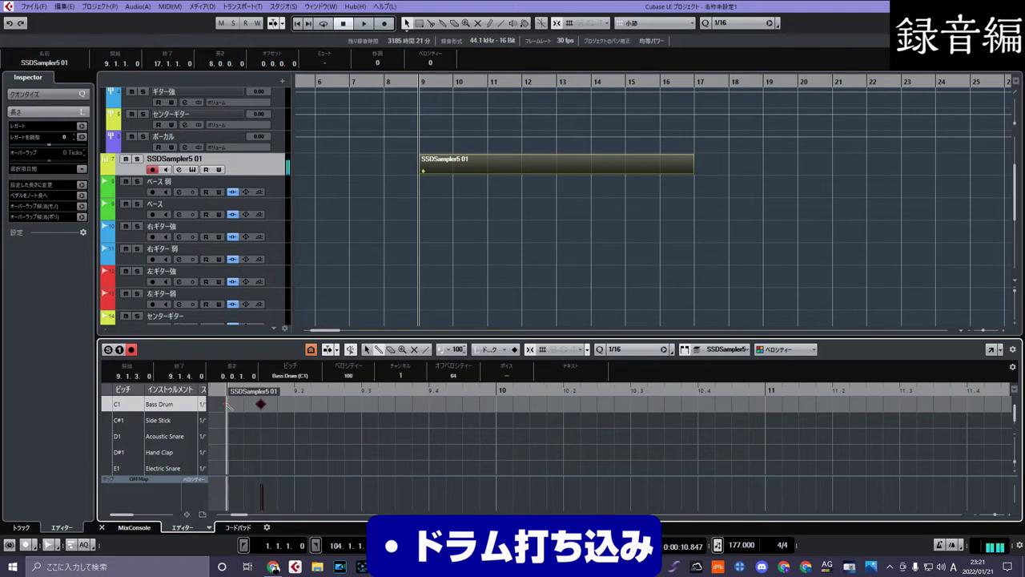
# Step: Add a Bass Drum (C1) note at 9.2 and try Acoustic Snare and Side Stick notes at 9.1
pyautogui.click(295, 404)
pyautogui.click(228, 436)
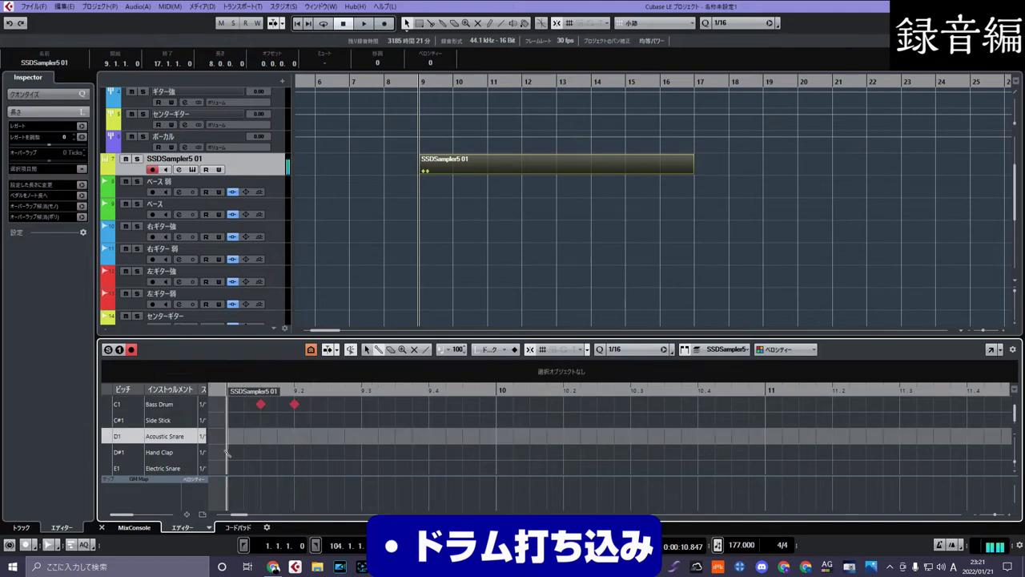
pyautogui.click(227, 452)
pyautogui.click(228, 419)
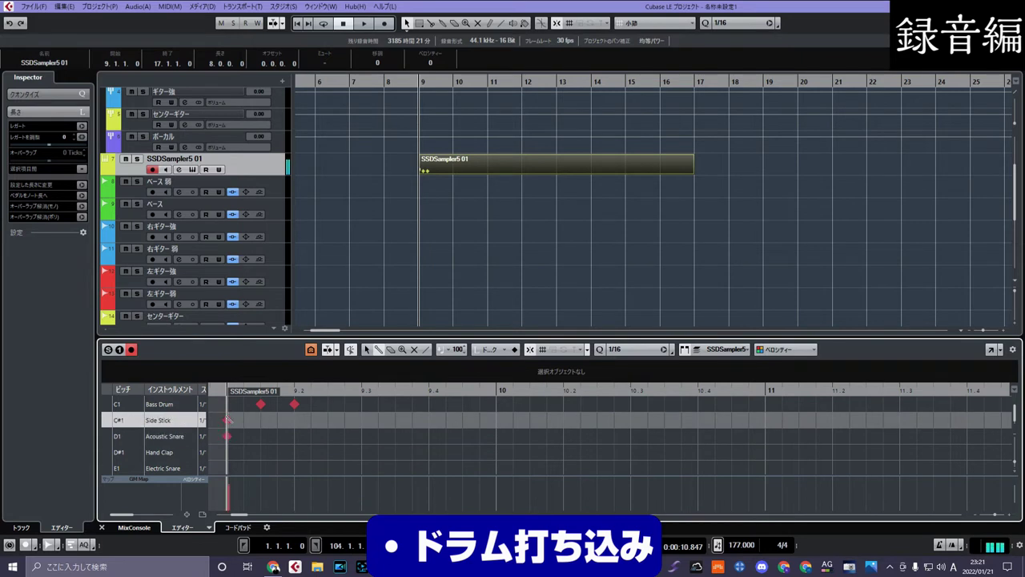
pyautogui.click(228, 420)
pyautogui.click(227, 420)
pyautogui.click(228, 436)
# Step: Try a Hand Clap (D#1) note at 9.1 and enter an Electric Snare (E1) note there instead
pyautogui.scroll(-1, 229, 435)
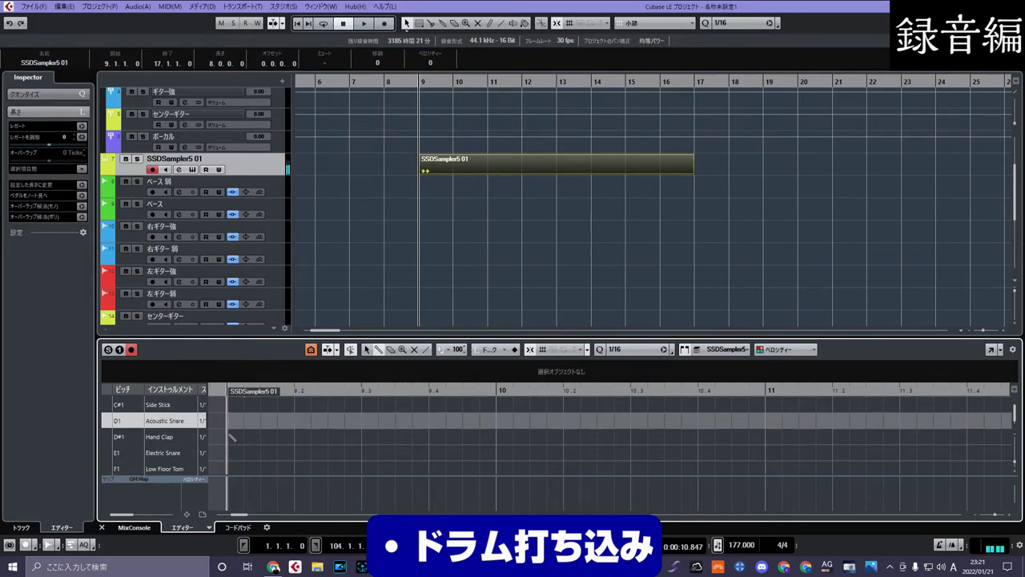
pyautogui.click(229, 437)
pyautogui.click(229, 436)
pyautogui.click(229, 436)
pyautogui.click(229, 437)
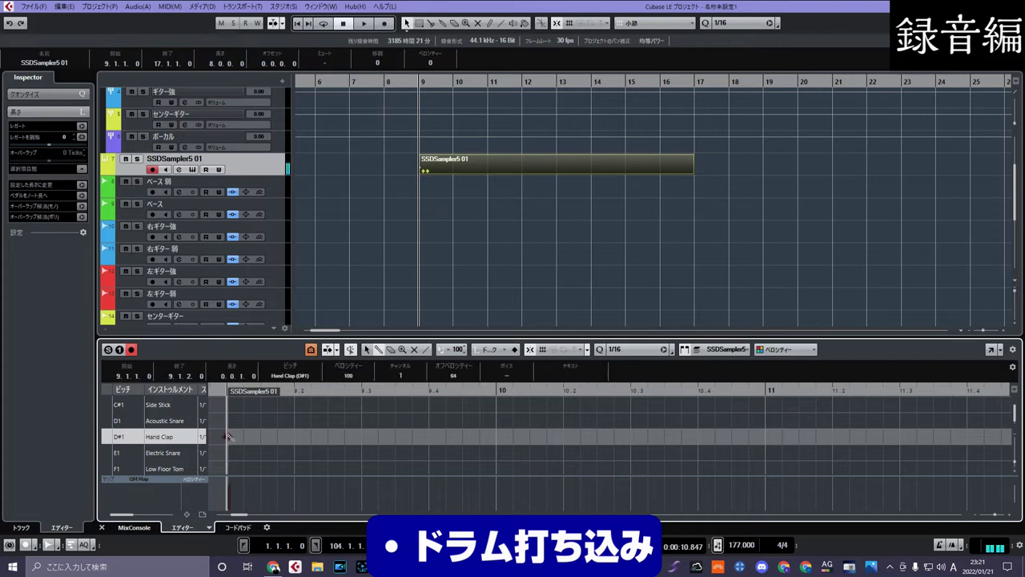
pyautogui.click(228, 436)
pyautogui.click(227, 452)
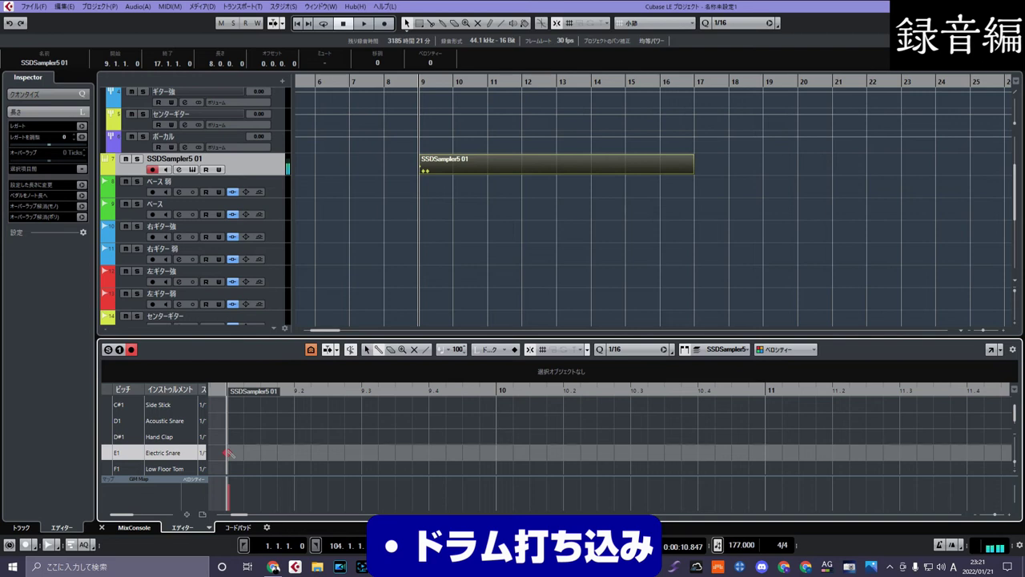
pyautogui.scroll(1, 229, 453)
pyautogui.scroll(-1, 231, 453)
pyautogui.scroll(1, 244, 437)
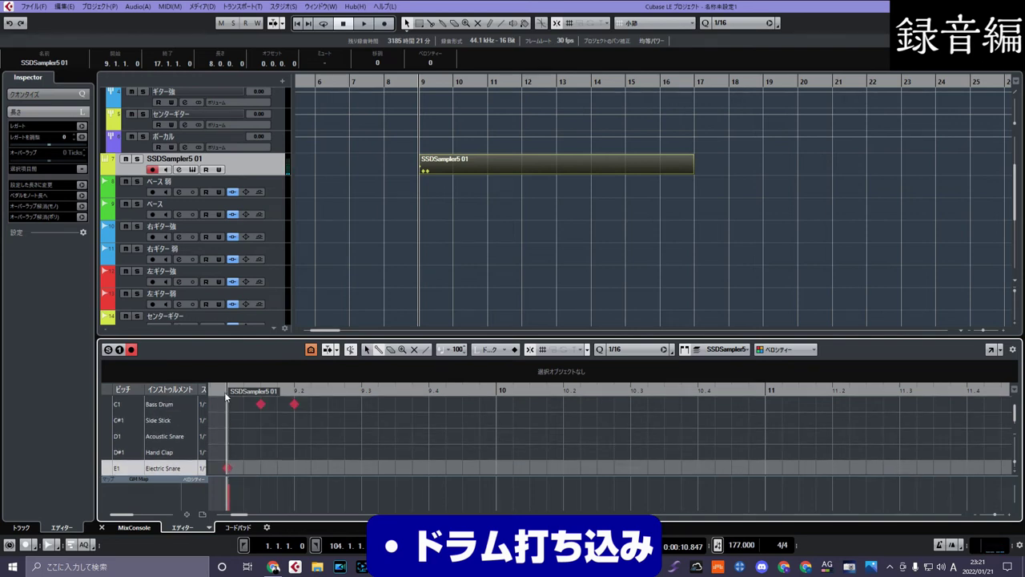
pyautogui.press('space')
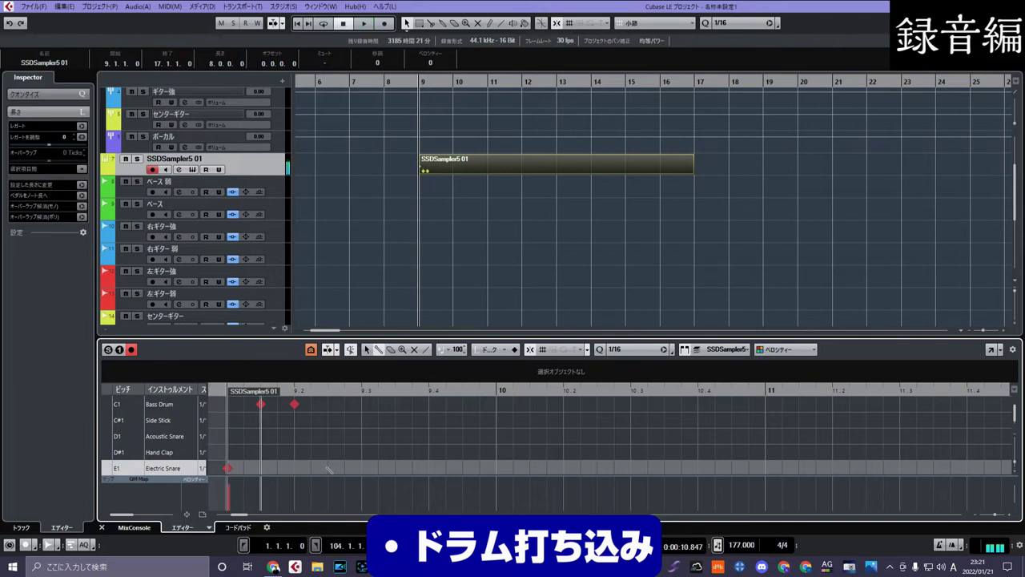
# Step: Complete bar 9 with Electric Snare notes at 9.2.3 and 9.4 and Bass Drum notes at 9.3, 9.3.3 and 9.4.3
pyautogui.click(328, 467)
pyautogui.click(362, 404)
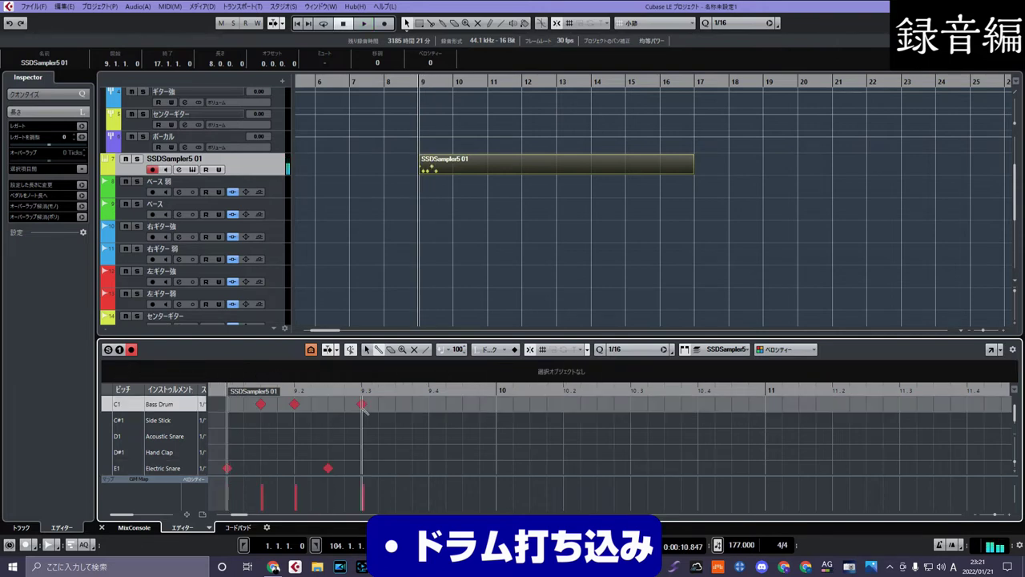
pyautogui.click(395, 404)
pyautogui.click(430, 468)
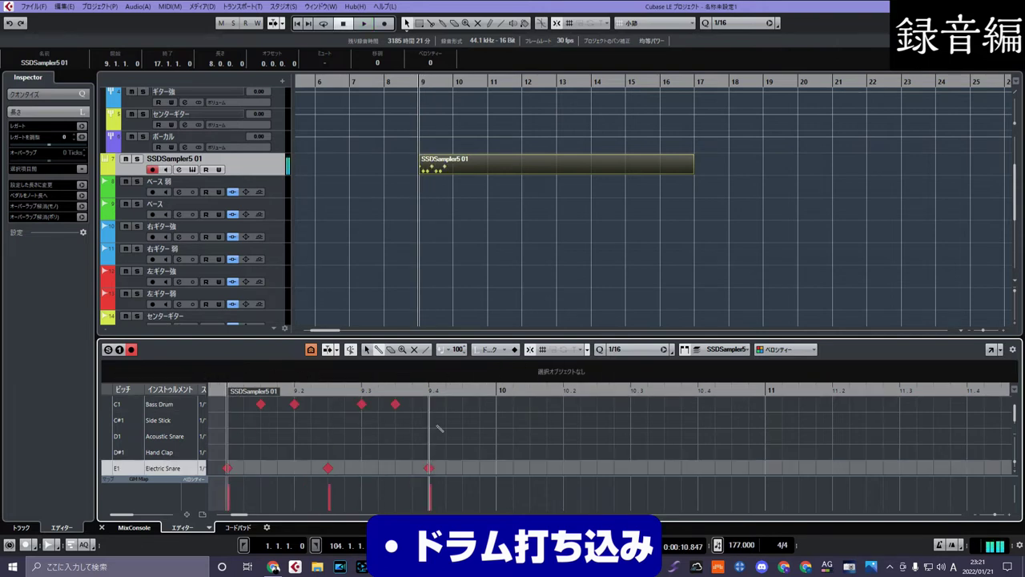
pyautogui.click(462, 404)
# Step: Fill bar 10 with Bass Drum at 10.1, 10.2, 10.2.3, 10.3.3 and 10.4.3, and Electric Snare at 10.1.3, 10.3 and 10.4
pyautogui.click(496, 403)
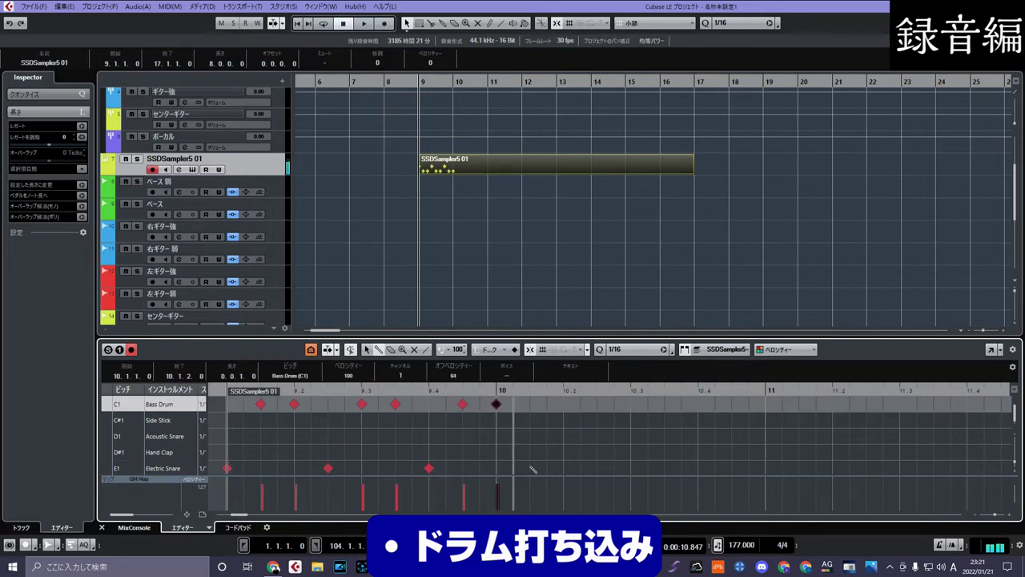
pyautogui.click(529, 468)
pyautogui.click(563, 404)
pyautogui.click(597, 404)
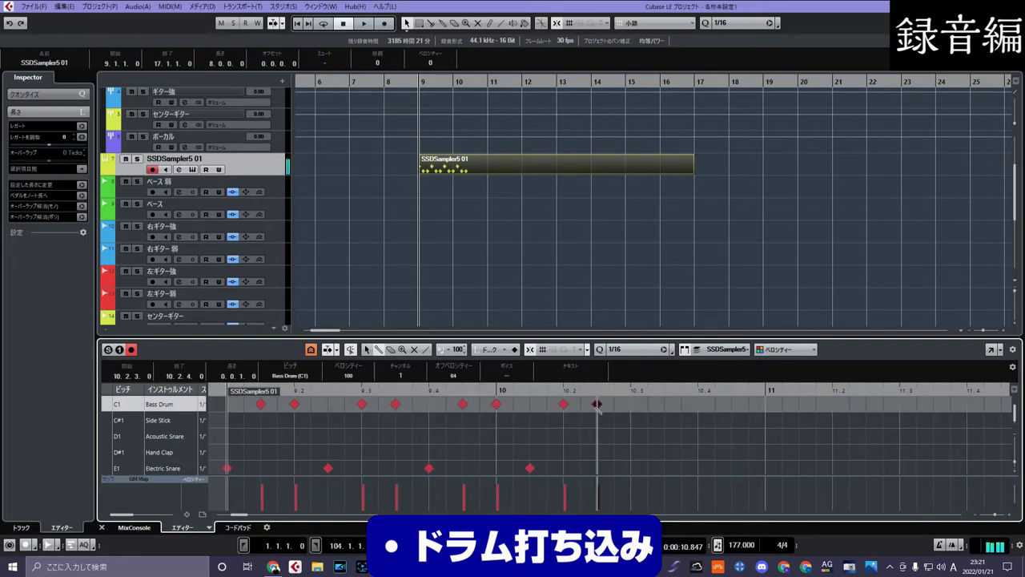
pyautogui.click(631, 467)
pyautogui.click(664, 404)
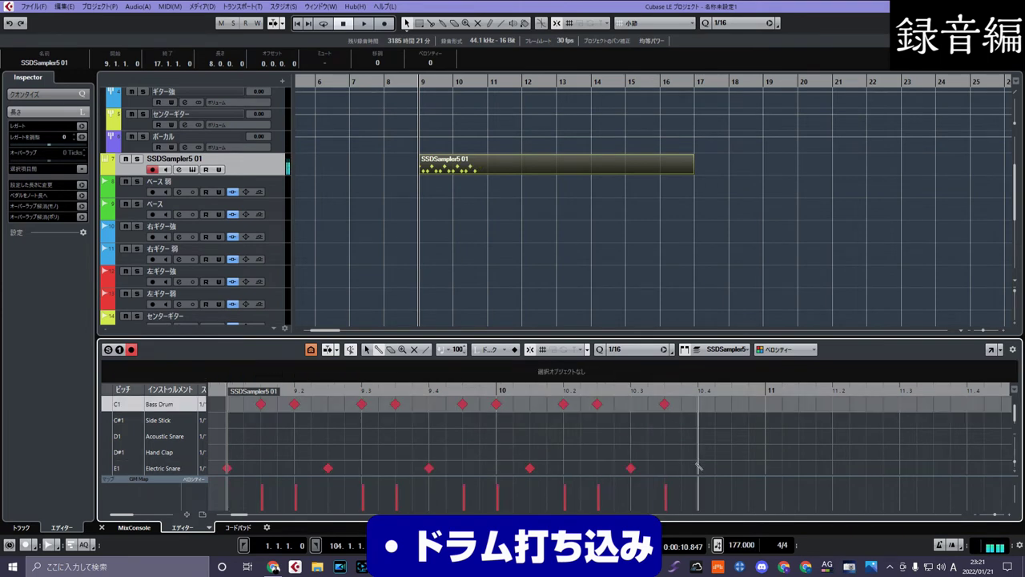
pyautogui.click(698, 467)
pyautogui.click(732, 404)
# Step: Play back the two-bar kick and snare pattern from bar 9 and stop
pyautogui.click(228, 392)
pyautogui.press('space')
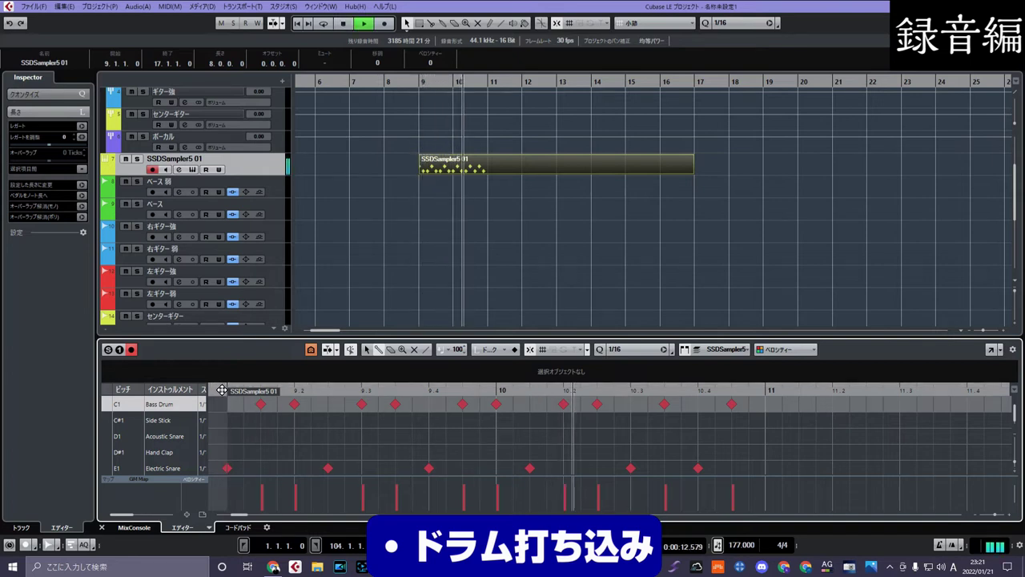
pyautogui.press('space')
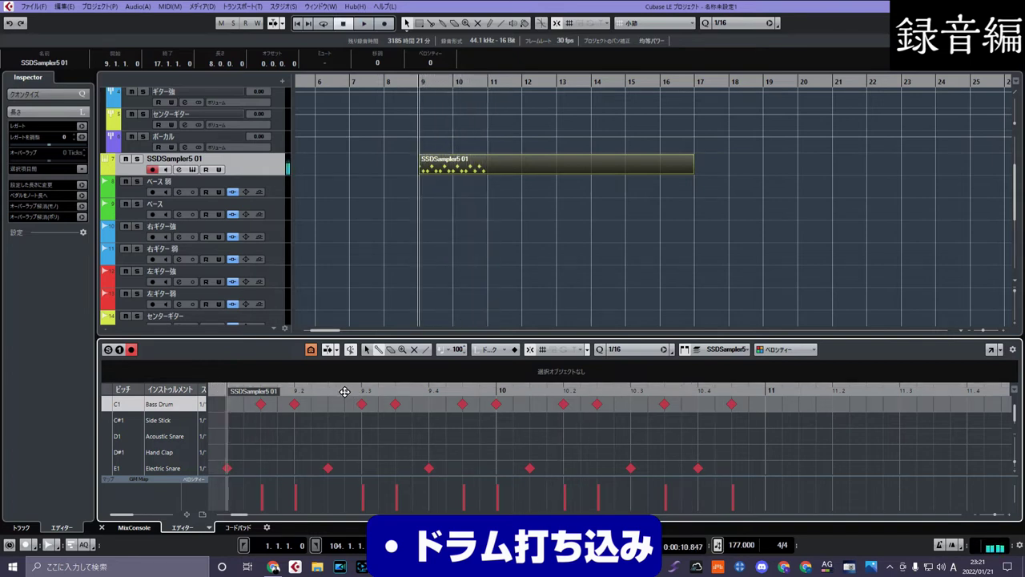
# Step: Enter a Closed Hi-Hat (F#1) note at 9.1 and shift it through the higher drum sounds up to Crash Cymbal 2 (A2)
pyautogui.scroll(-5, 534, 425)
pyautogui.scroll(3, 272, 433)
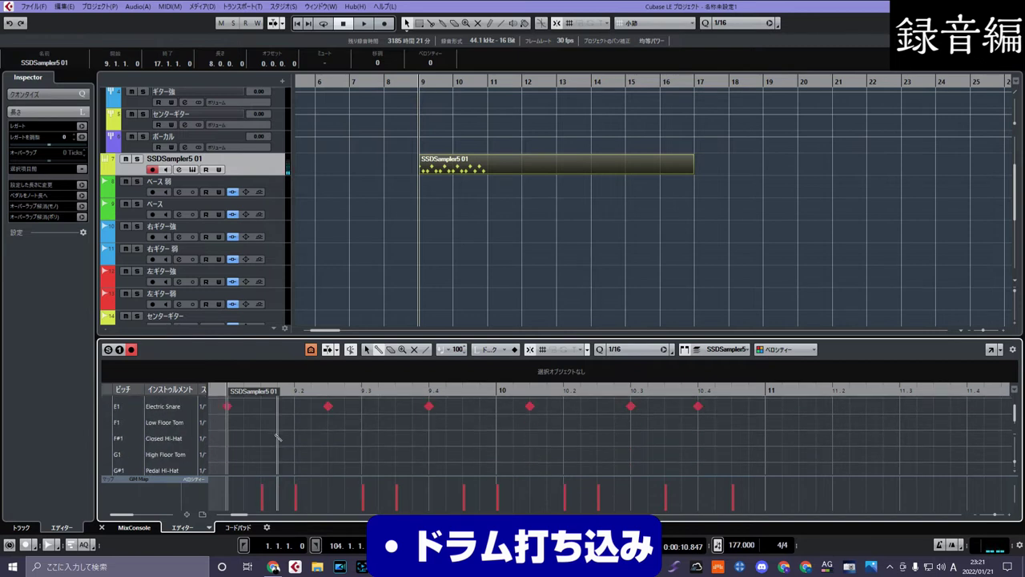
pyautogui.click(228, 438)
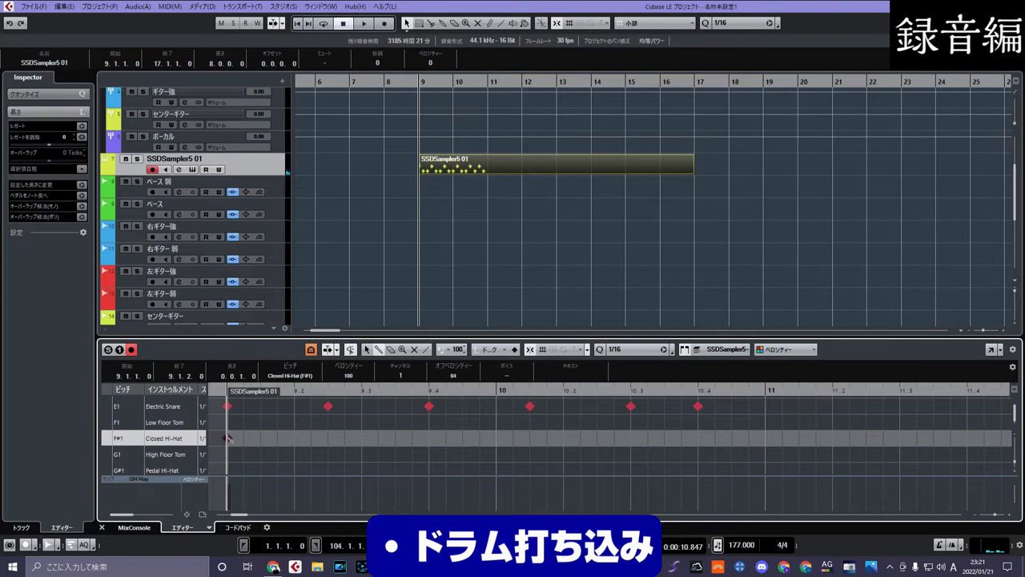
pyautogui.press('Up')
pyautogui.press('Up')
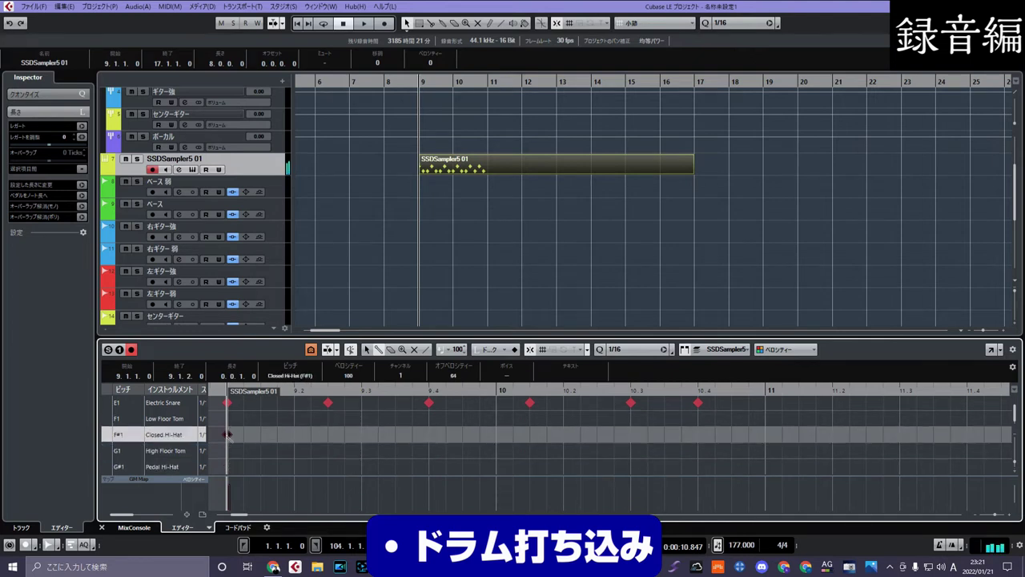
pyautogui.press('Up')
pyautogui.press('Up')
pyautogui.press('Up')
pyautogui.press('Up')
pyautogui.press('Up')
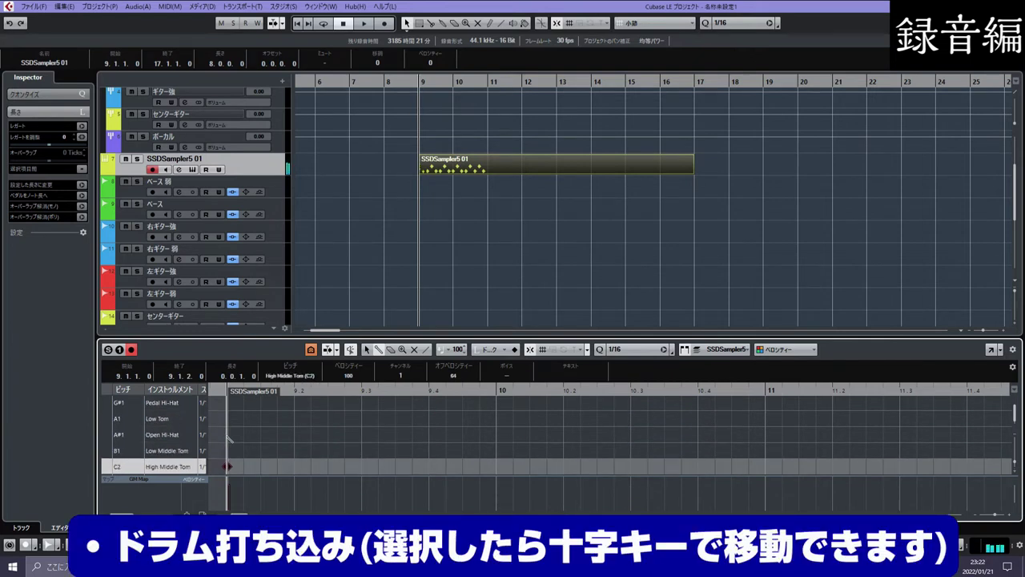
pyautogui.press('Up')
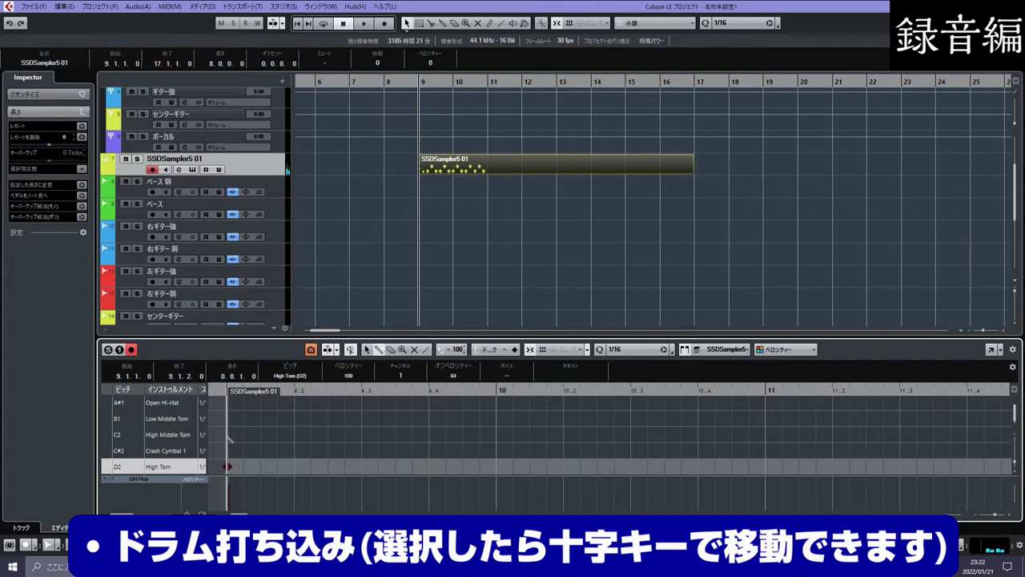
pyautogui.press('Up')
pyautogui.press('Up')
pyautogui.press('Up')
pyautogui.press('Up')
pyautogui.press('Up')
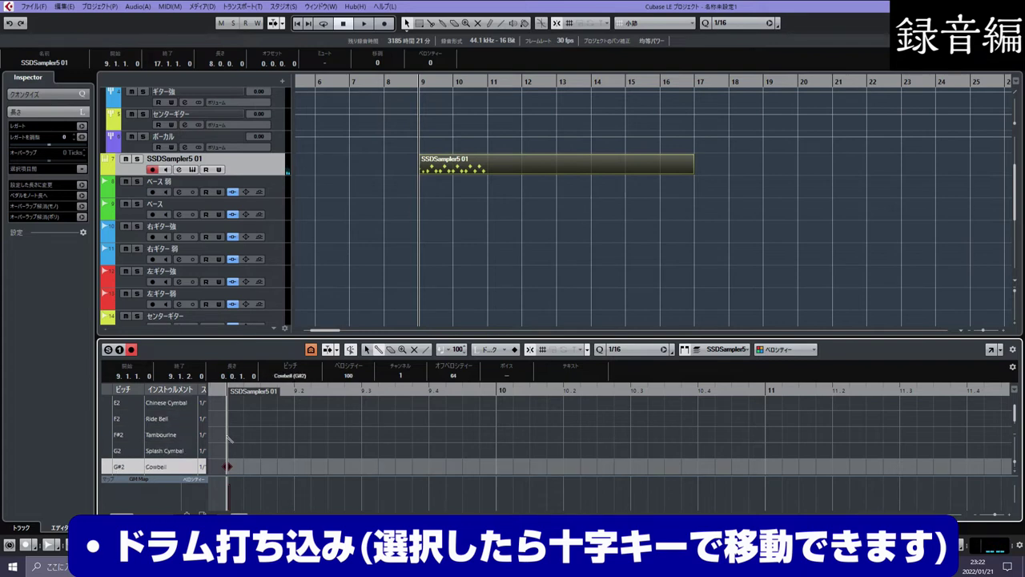
pyautogui.press('Up')
pyautogui.press('Up')
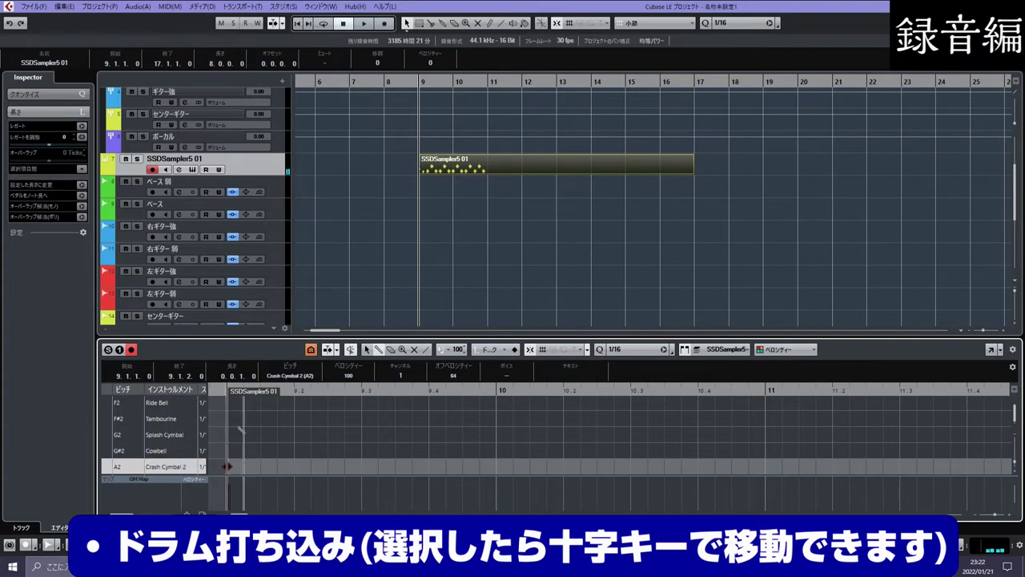
# Step: Open SSDSampler5, place its window clear of the start of the drum part, and show the kit on its Edit page
pyautogui.click(83, 208)
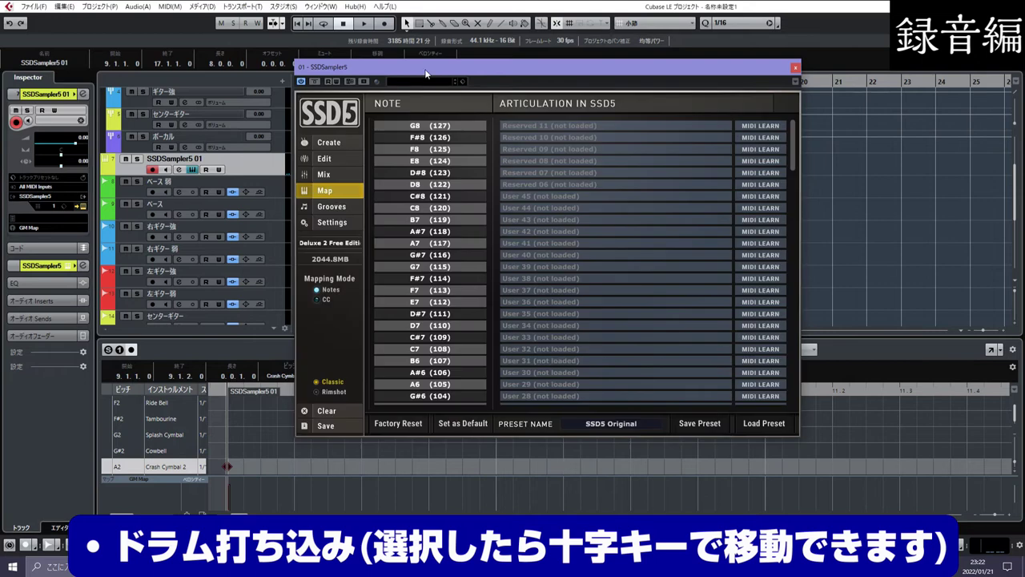
pyautogui.moveTo(425, 74); pyautogui.dragTo(616, 53)
pyautogui.click(529, 137)
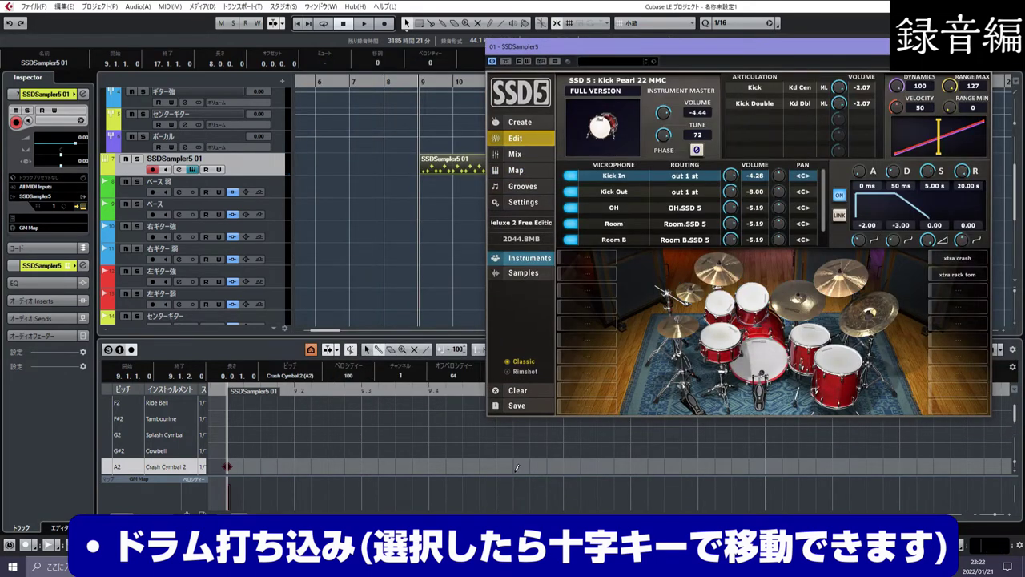
# Step: Audition the note at 9.1 on Crash Cymbal 2, Cowbell and Splash Cymbal, and leave it on Splash Cymbal (G2)
pyautogui.click(227, 466)
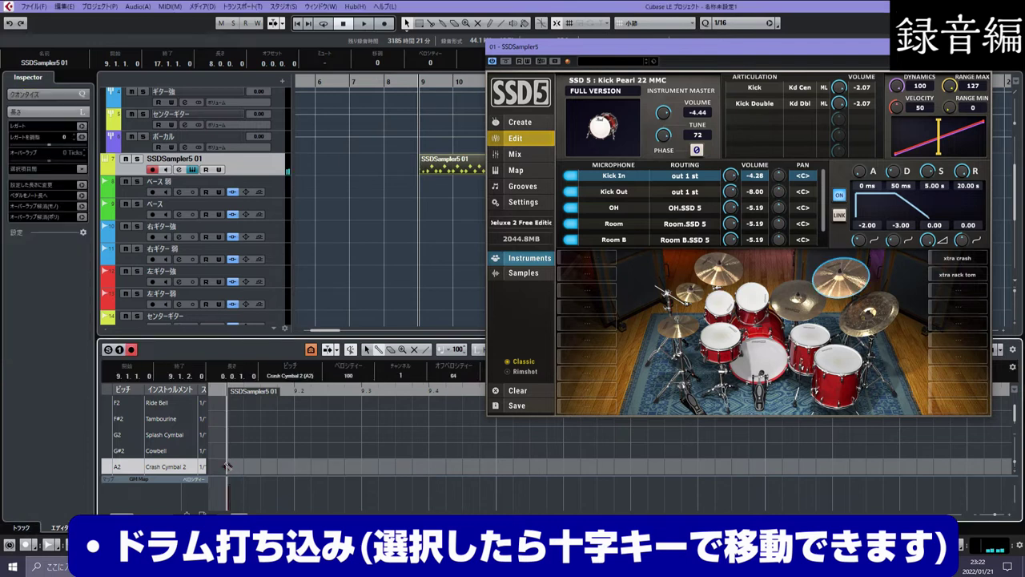
pyautogui.press('Up')
pyautogui.press('Up')
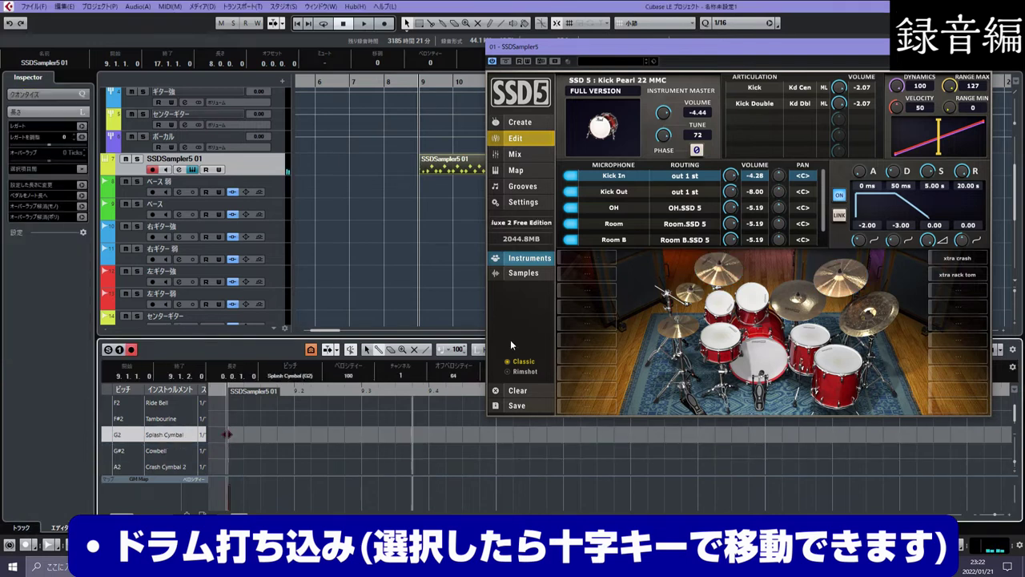
pyautogui.press('Down')
pyautogui.press('Down')
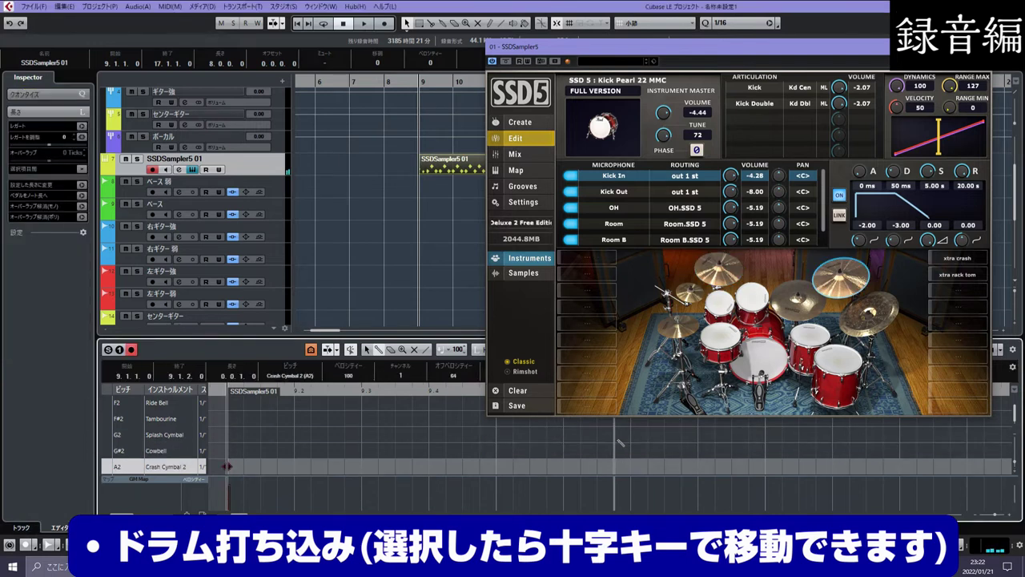
pyautogui.press('Up')
pyautogui.press('Down')
pyautogui.press('Up')
pyautogui.press('Down')
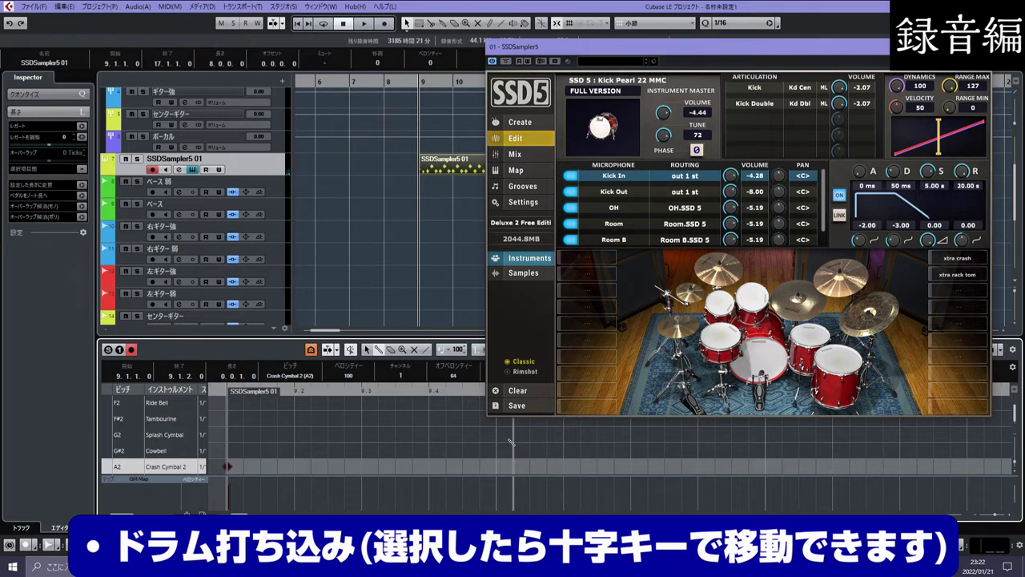
pyautogui.press('Up')
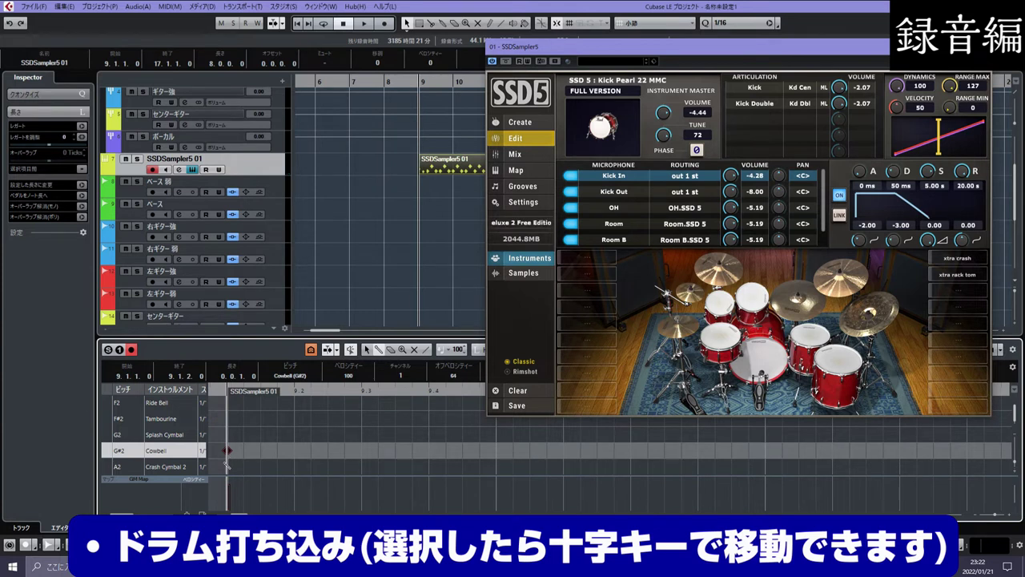
pyautogui.press('Up')
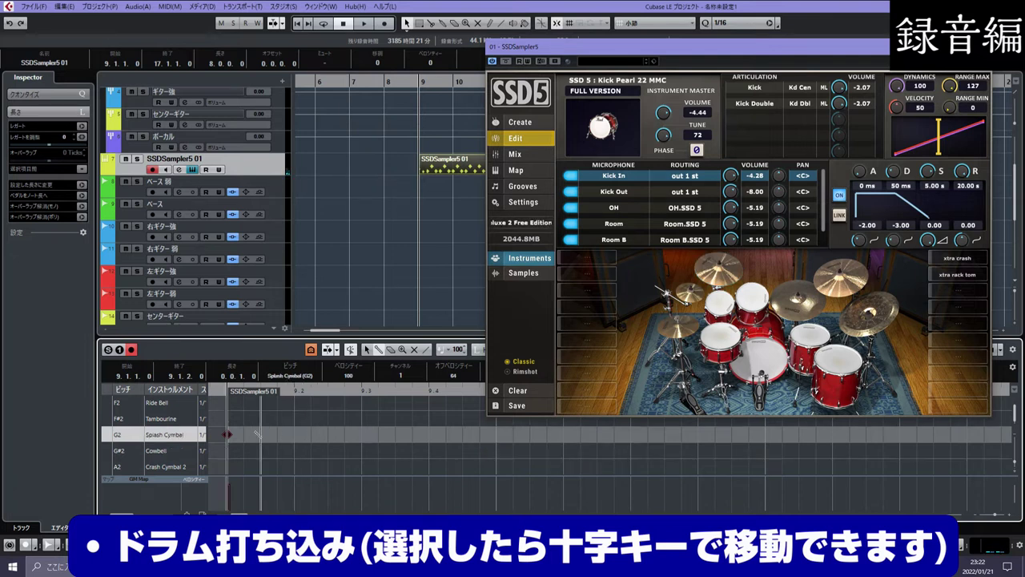
# Step: Enter Crash Cymbal 2 (A2) notes at 9.2.3, 10.1.3, 10.3 and 10.4 and a Splash Cymbal (G2) note at 9.4, and play the pattern back
pyautogui.click(329, 469)
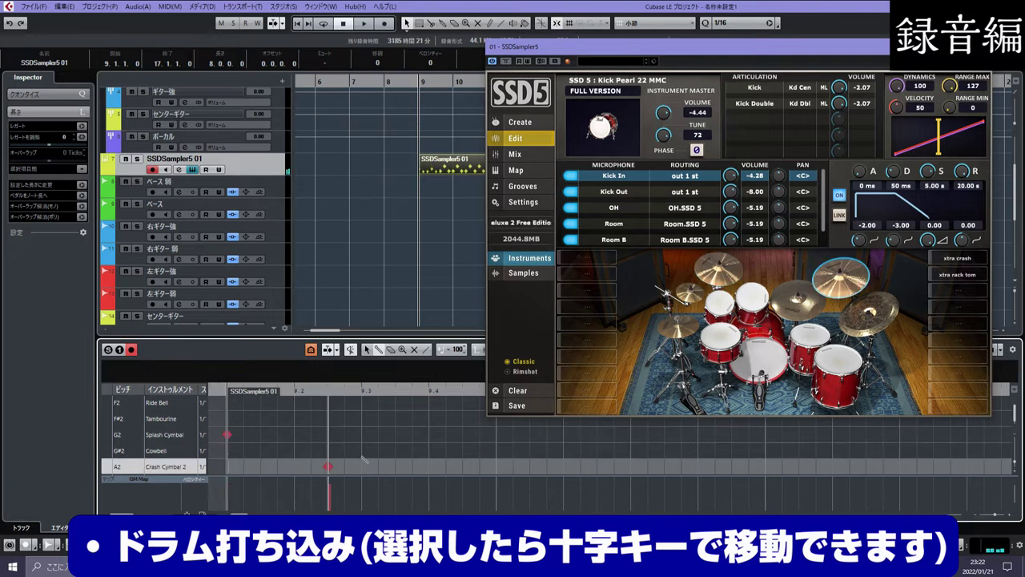
pyautogui.click(429, 435)
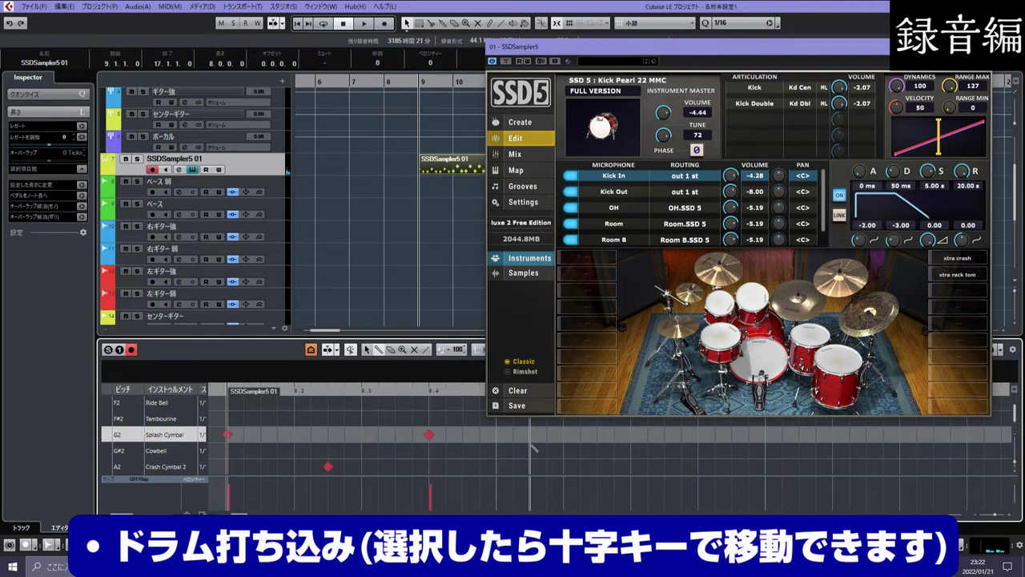
pyautogui.click(531, 467)
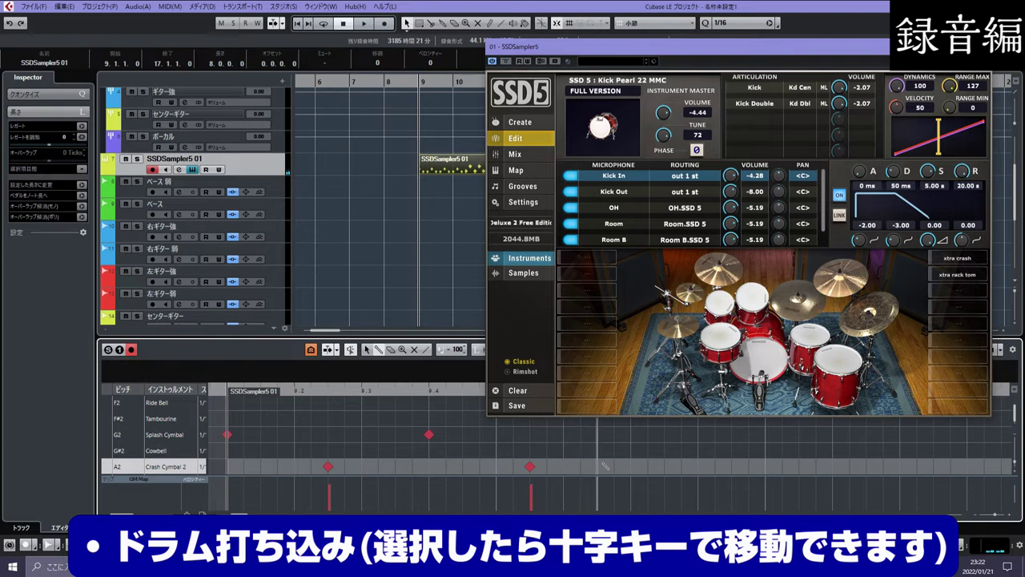
pyautogui.click(631, 467)
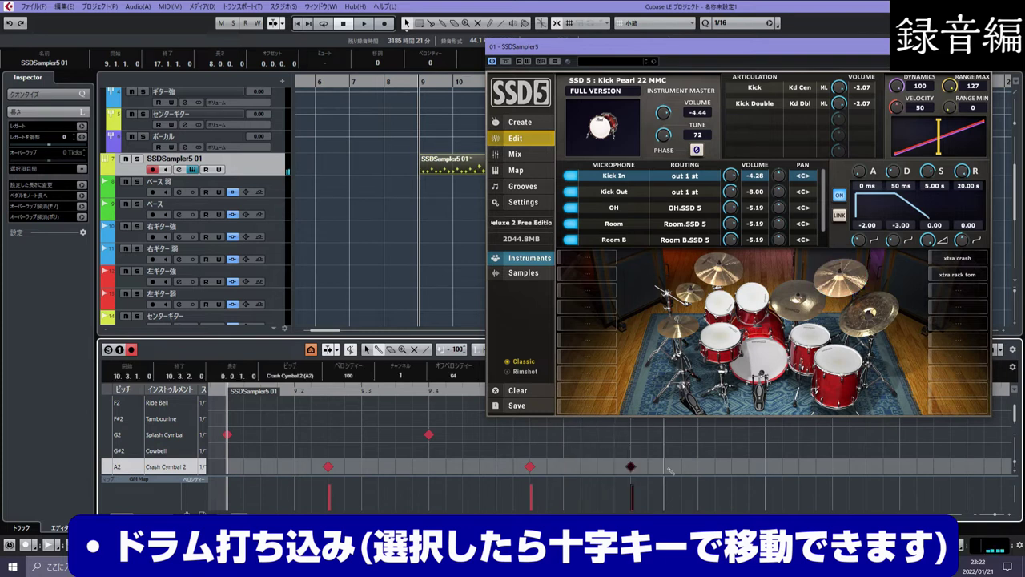
pyautogui.click(698, 467)
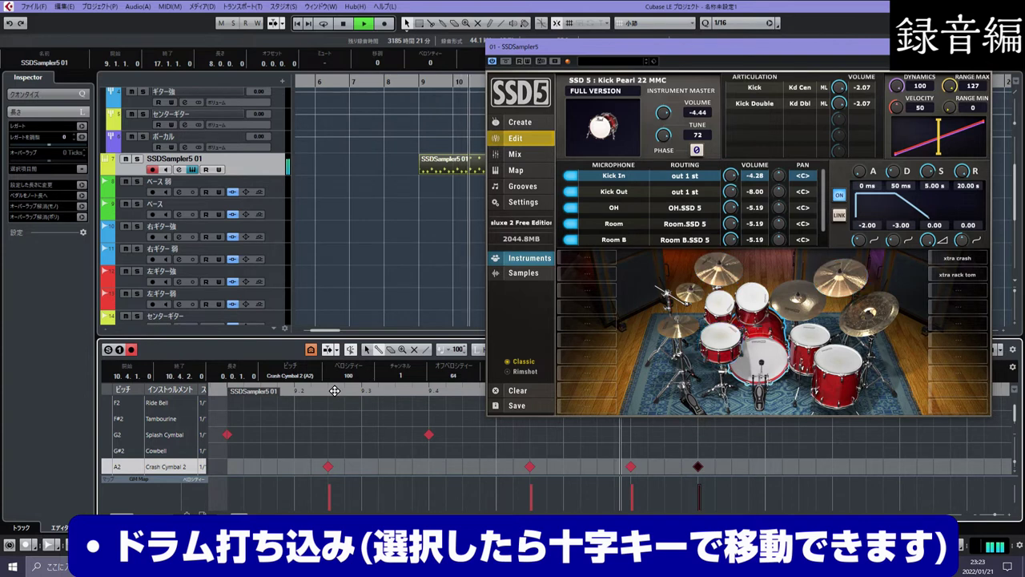
pyautogui.press('space')
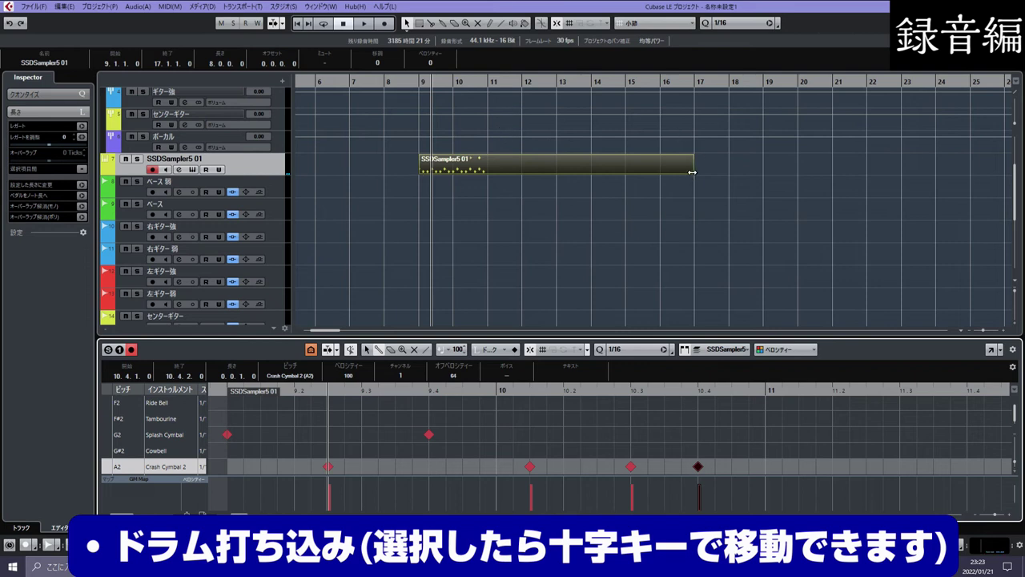
# Step: Shorten the drum part so it ends at bar 11 and show its Bass Drum and snare rows
pyautogui.moveTo(692, 173); pyautogui.dragTo(486, 172)
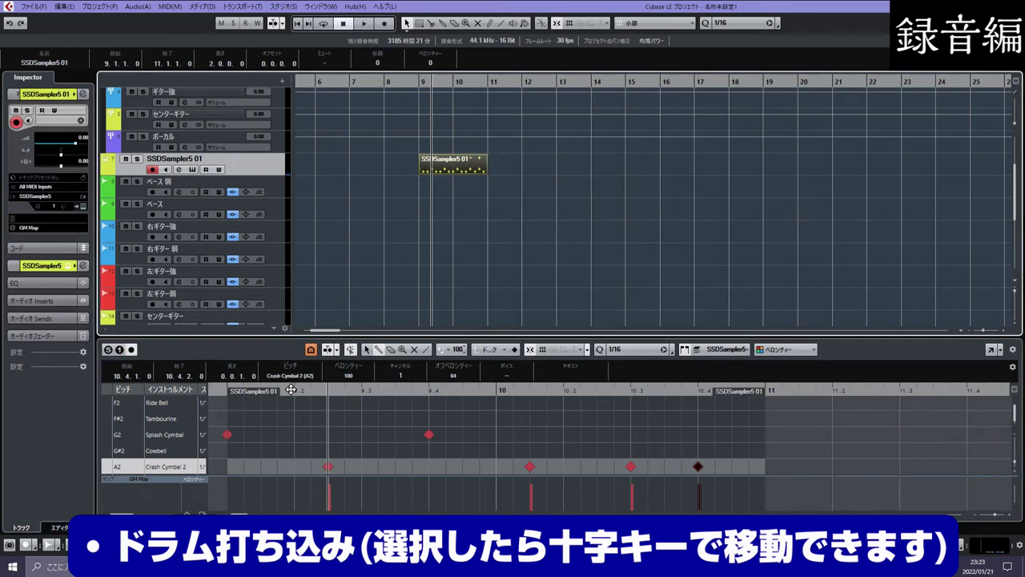
pyautogui.moveTo(284, 394); pyautogui.dragTo(280, 448)
pyautogui.scroll(2, 262, 456)
pyautogui.scroll(3, 262, 456)
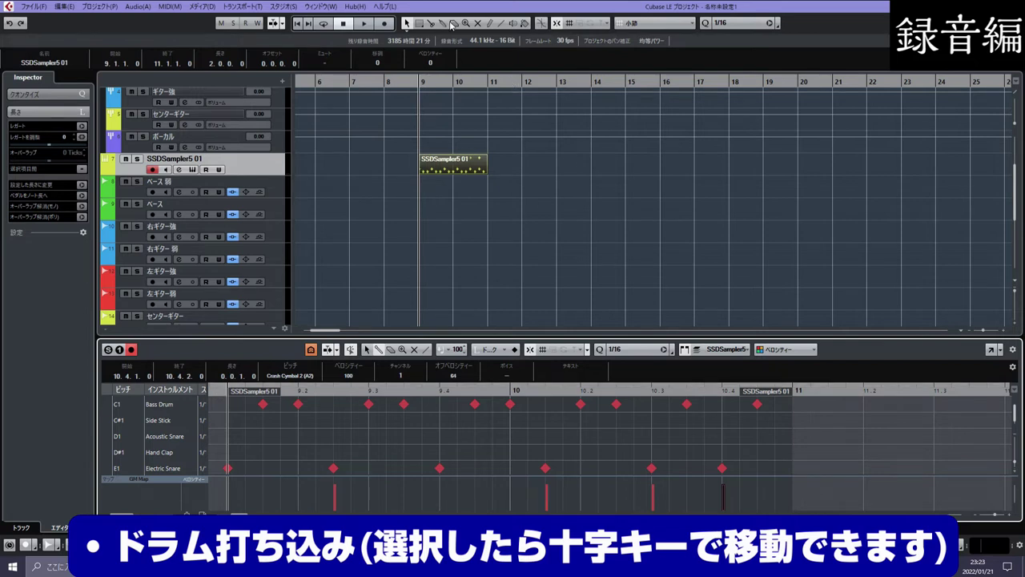
# Step: Draw a one-bar part on the SSDSampler5 01 track from bar 11 to bar 12
pyautogui.click(489, 22)
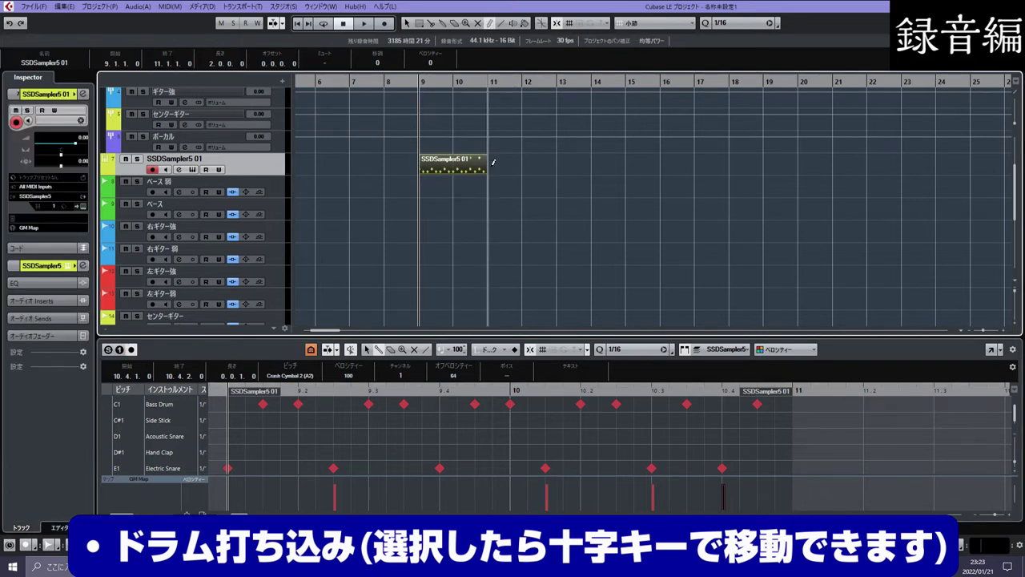
pyautogui.moveTo(489, 164); pyautogui.dragTo(522, 165)
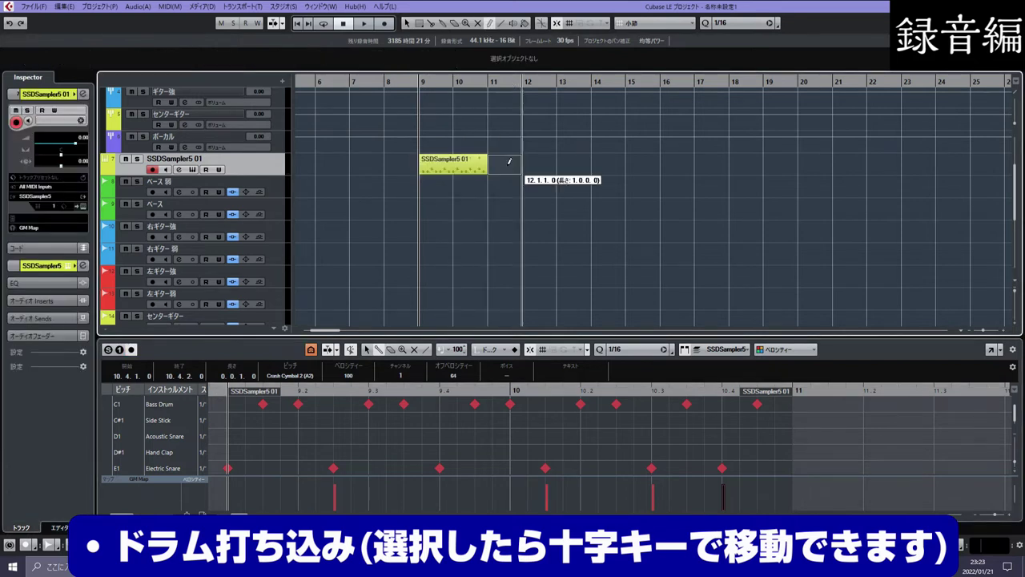
pyautogui.click(324, 394)
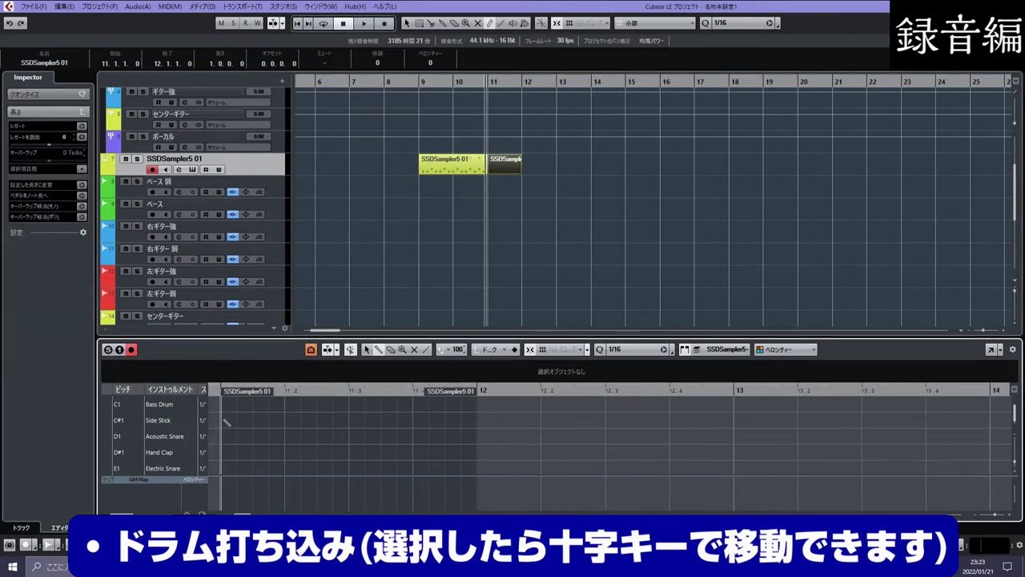
# Step: Fill bar 11 with sixteenth-note Acoustic Snare (D1) hits and play them back
pyautogui.moveTo(227, 437); pyautogui.dragTo(461, 436)
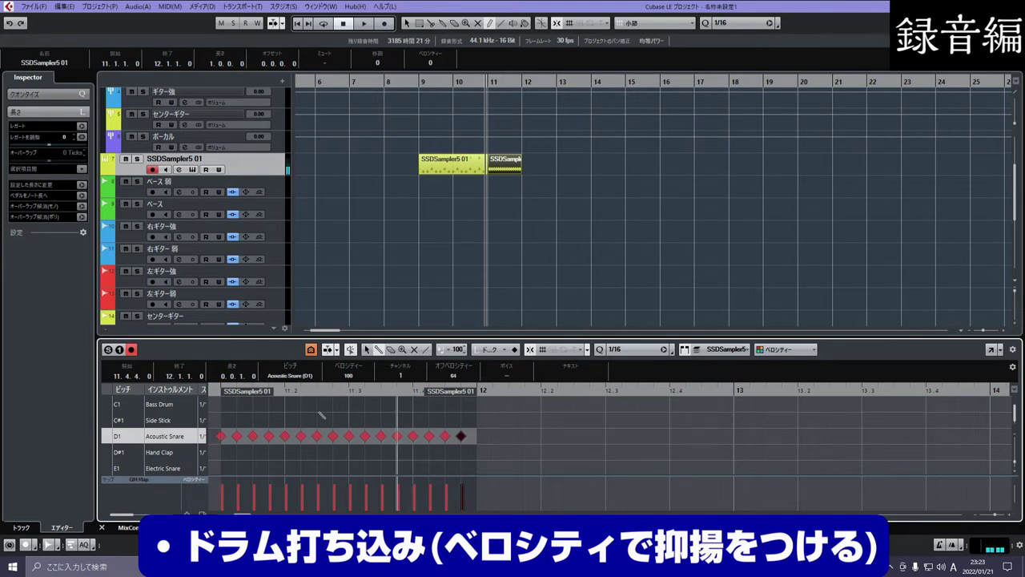
pyautogui.press('space')
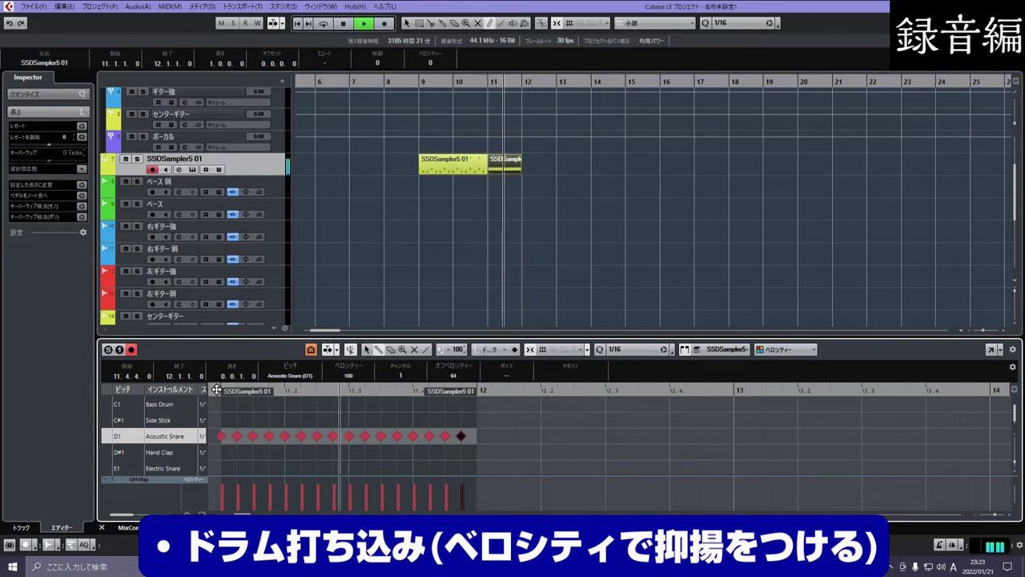
pyautogui.press('space')
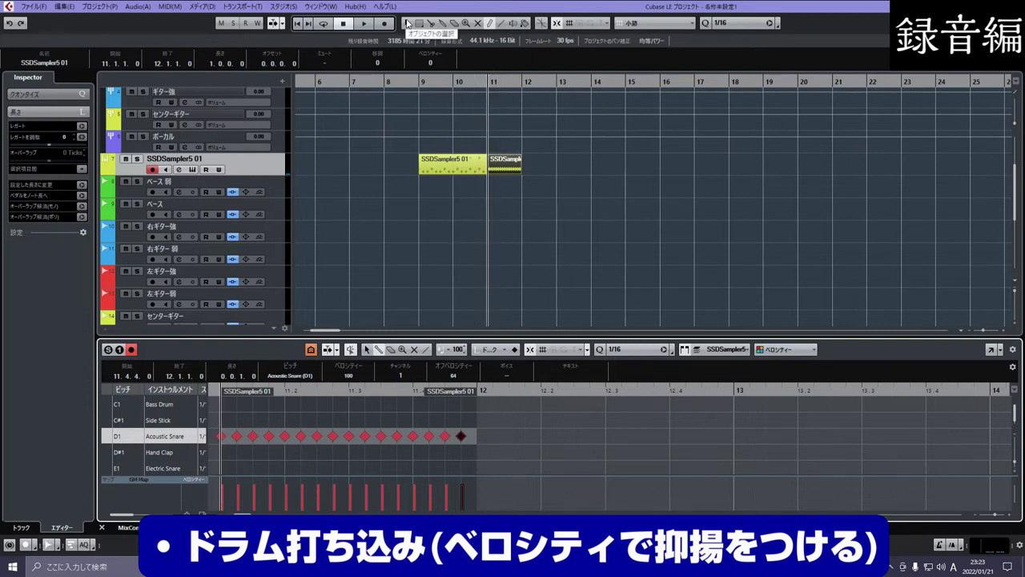
pyautogui.click(407, 23)
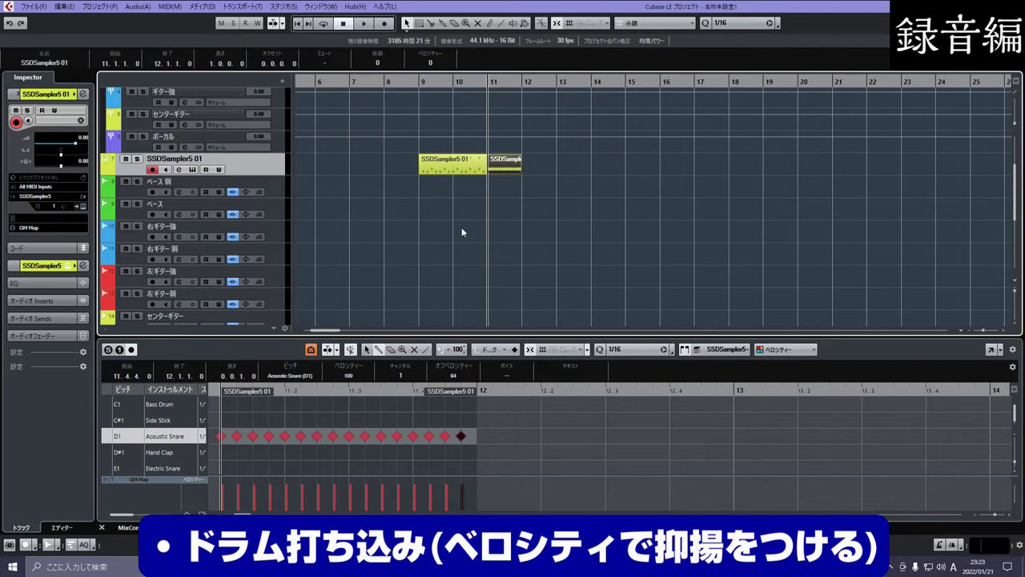
# Step: Lower the velocity of every second Acoustic Snare hit in bar 11 and play the accented roll back
pyautogui.click(238, 490)
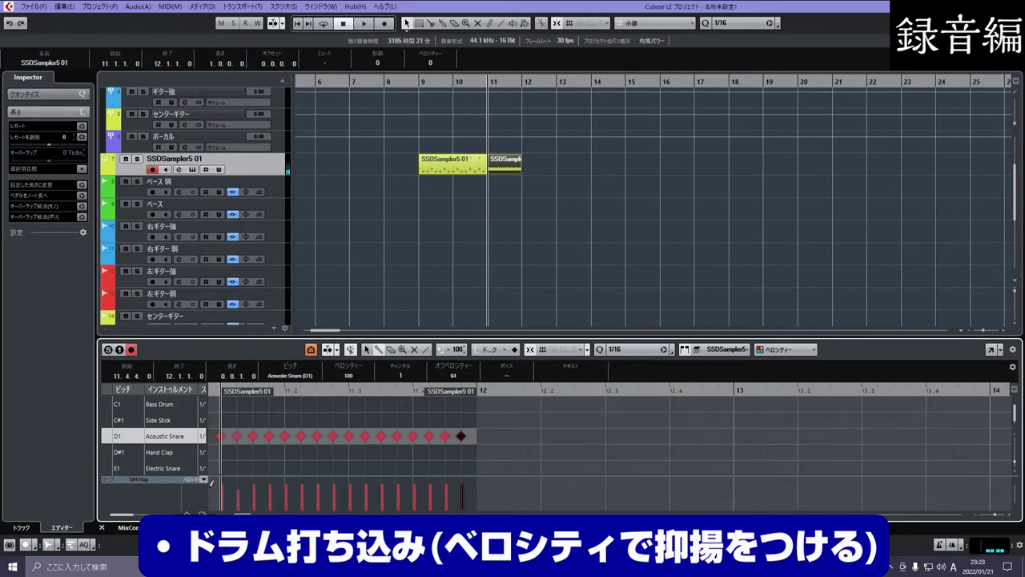
pyautogui.click(270, 491)
pyautogui.click(302, 490)
pyautogui.click(334, 490)
pyautogui.click(461, 486)
pyautogui.click(219, 391)
pyautogui.press('space')
pyautogui.press('space')
# Step: Select all the snare notes in bar 11 and open the Quantize Panel, placing it clear of the track list
pyautogui.moveTo(213, 420); pyautogui.dragTo(465, 456)
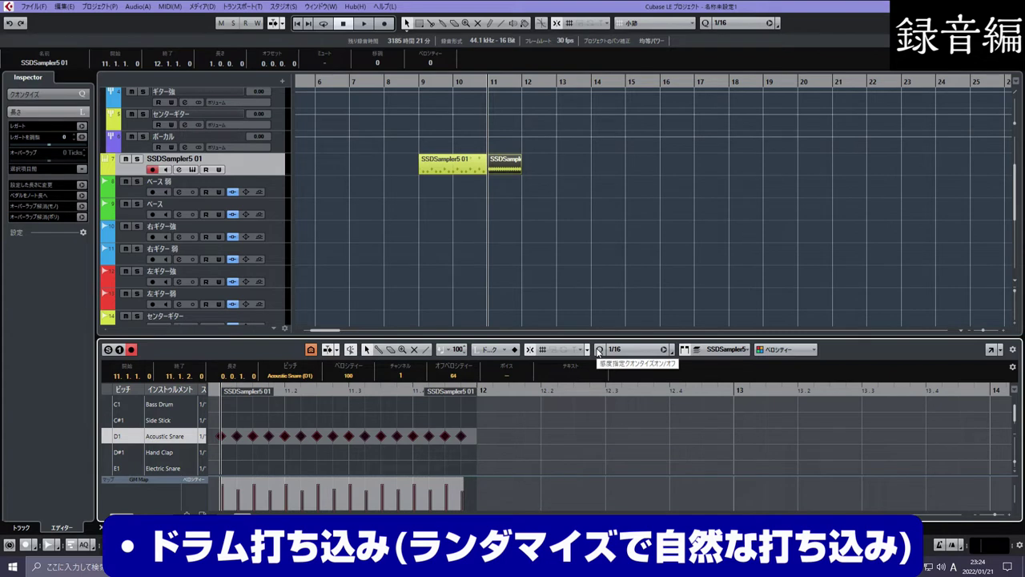
pyautogui.click(648, 350)
pyautogui.click(671, 350)
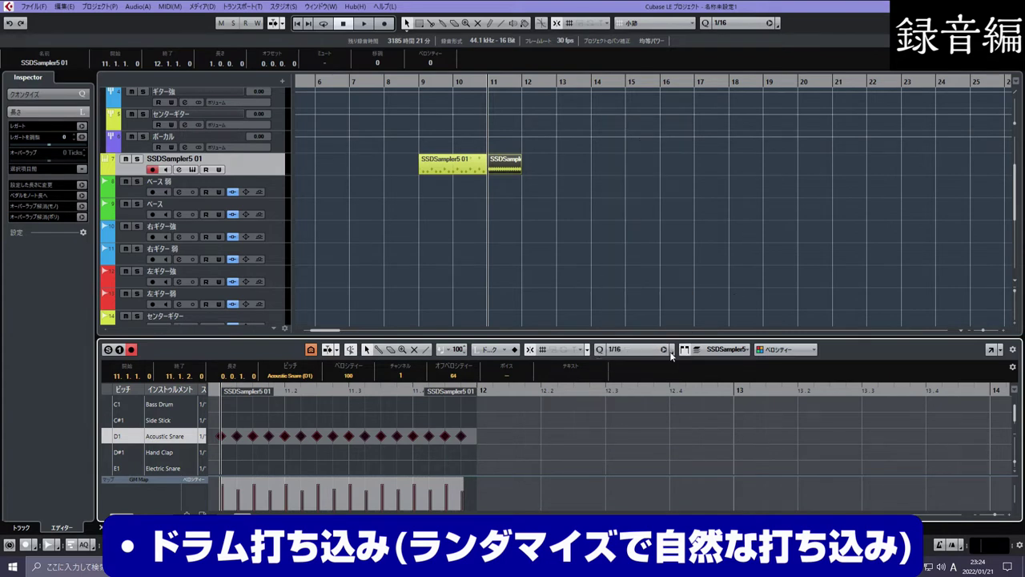
pyautogui.click(671, 350)
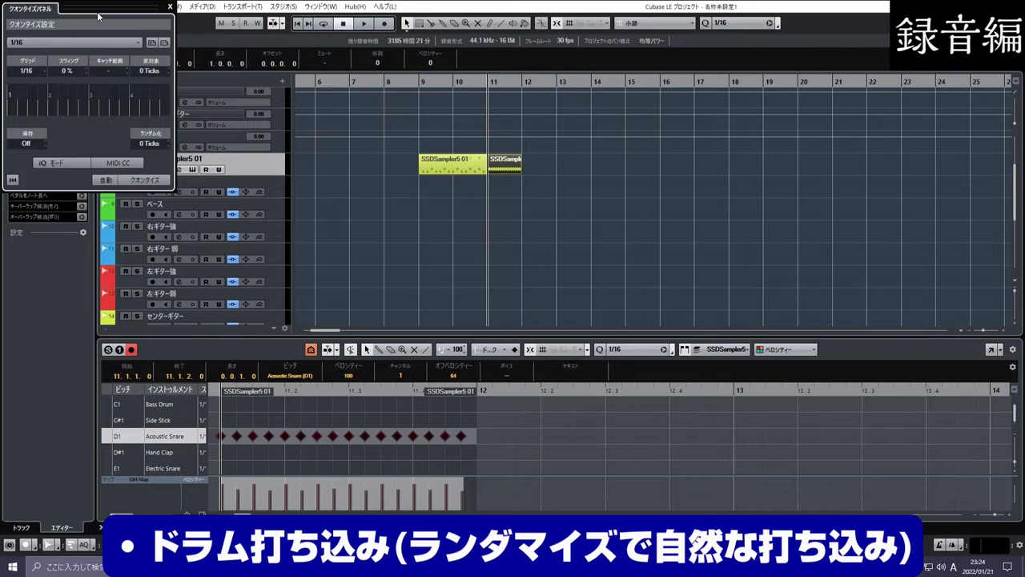
pyautogui.moveTo(94, 10); pyautogui.dragTo(647, 223)
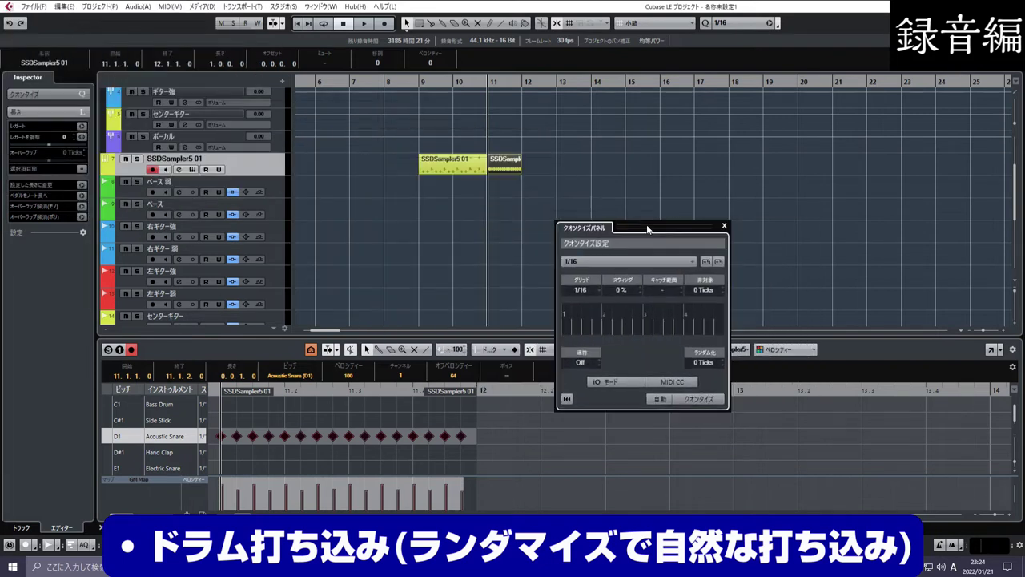
pyautogui.moveTo(285, 390); pyautogui.dragTo(306, 479)
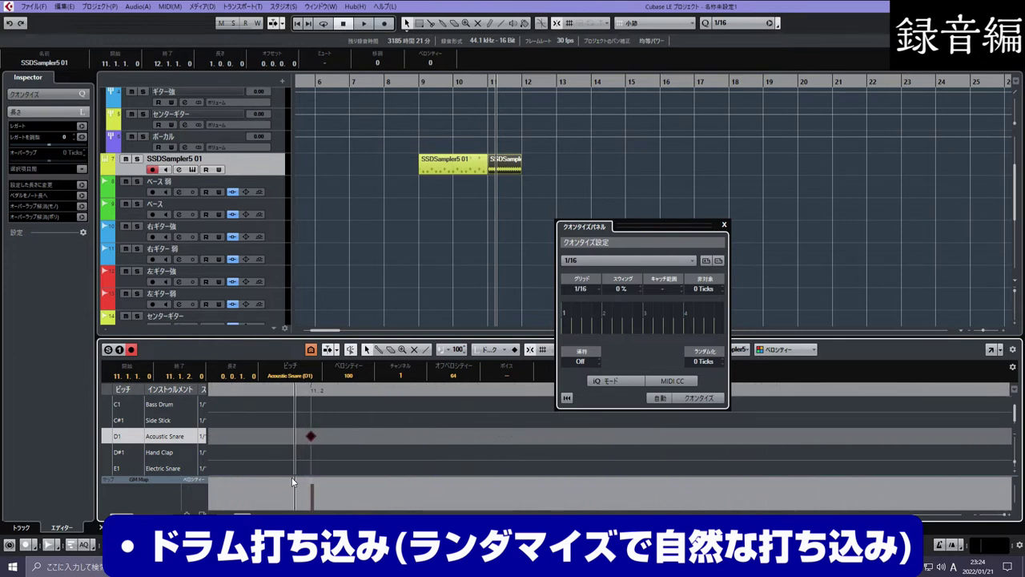
pyautogui.moveTo(306, 393); pyautogui.dragTo(238, 385)
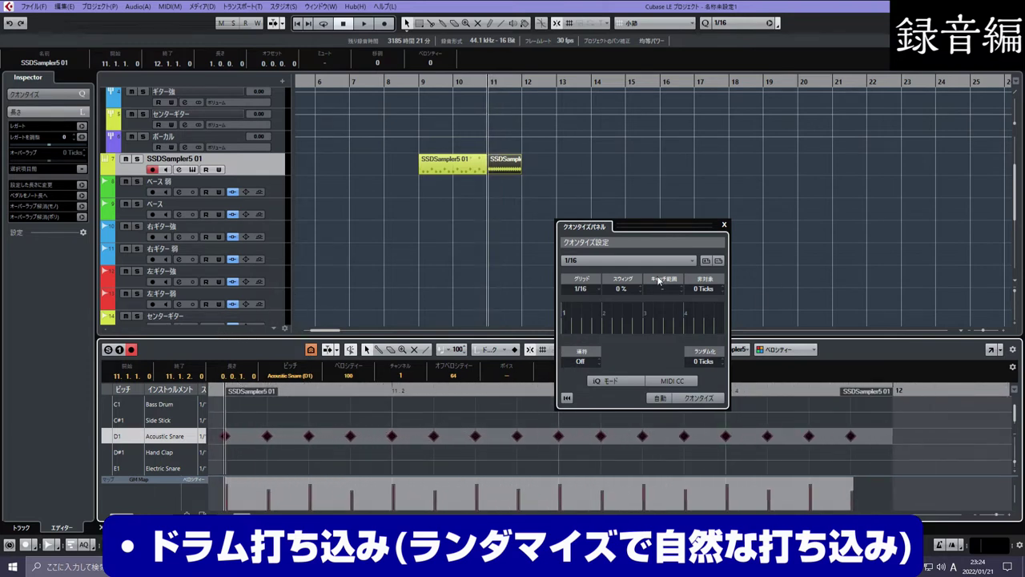
# Step: Turn on automatic quantizing and set the randomize amount to 6 Ticks on the 1/16 grid
pyautogui.click(627, 382)
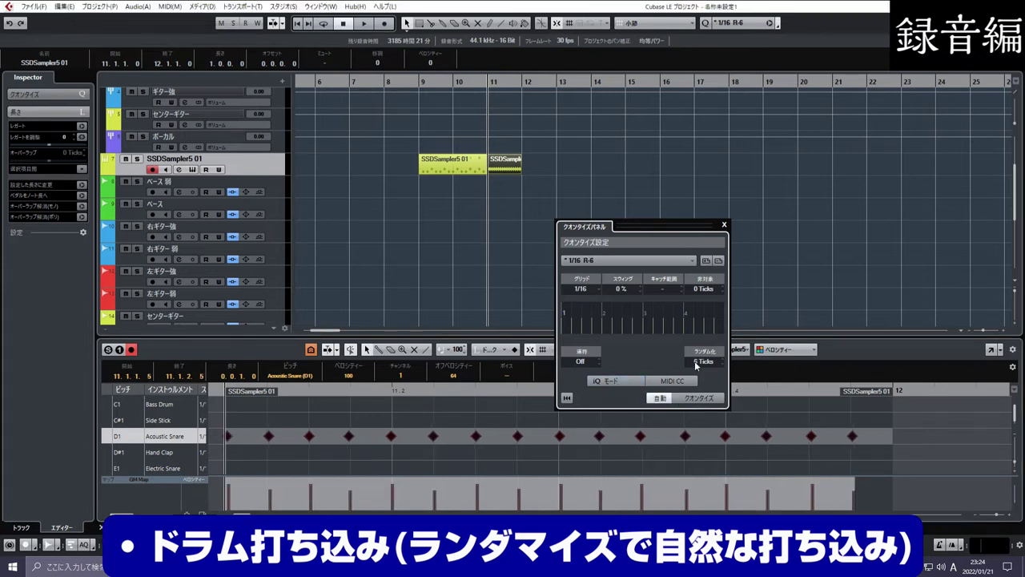
pyautogui.click(667, 398)
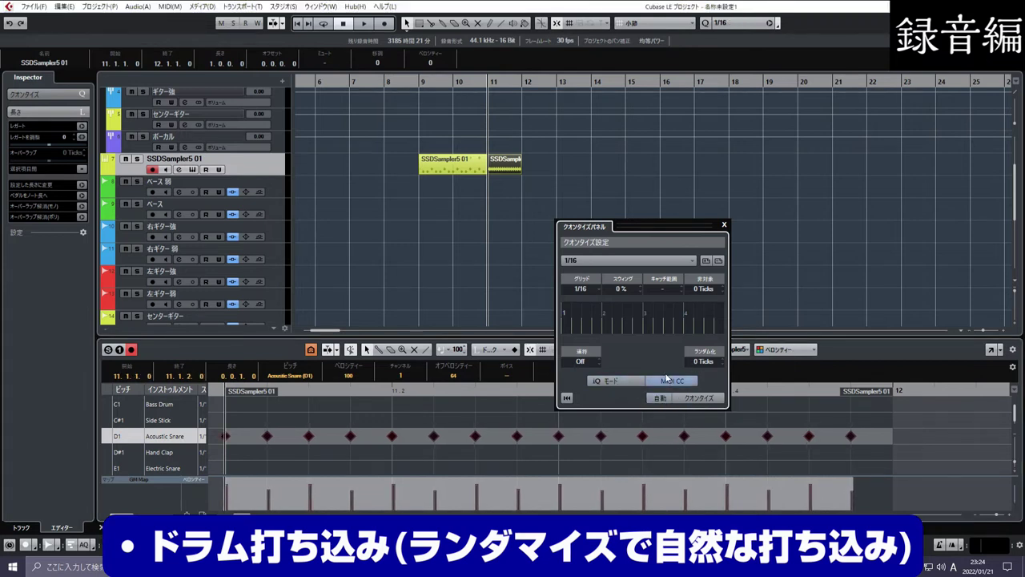
pyautogui.scroll(4, 702, 362)
pyautogui.scroll(-1, 702, 362)
pyautogui.scroll(1, 703, 364)
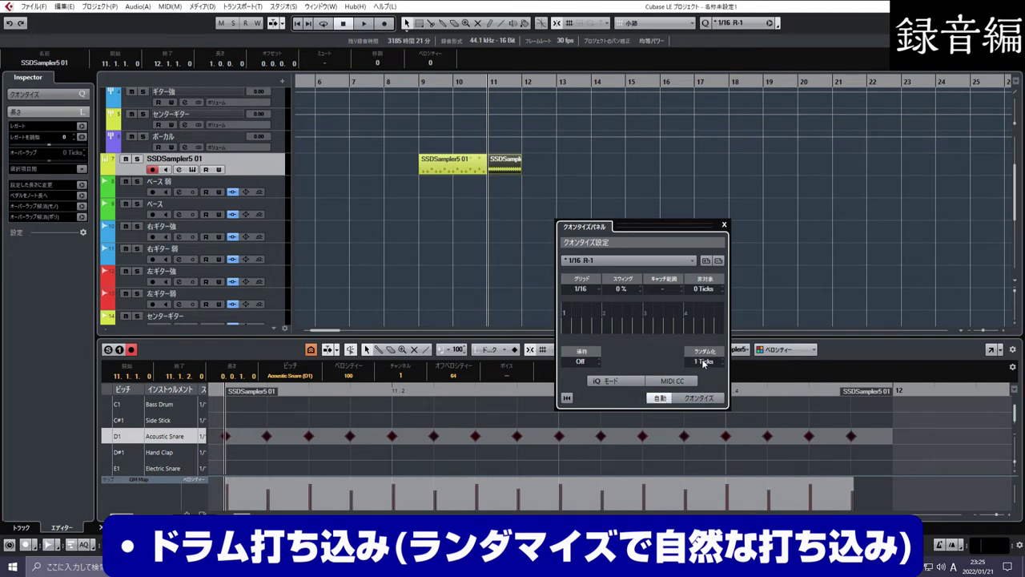
pyautogui.scroll(4, 704, 362)
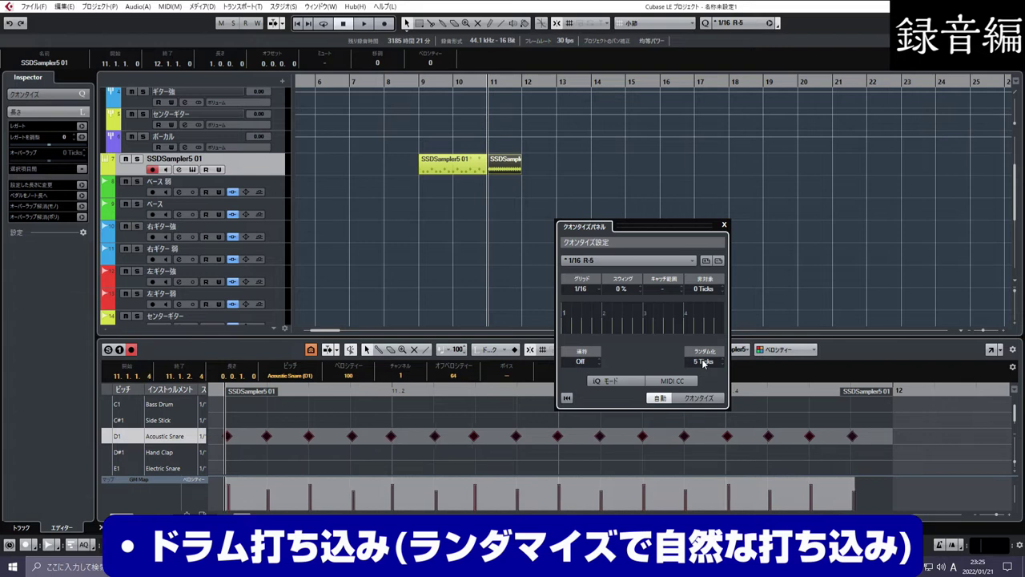
pyautogui.scroll(1, 703, 363)
pyautogui.scroll(1, 708, 365)
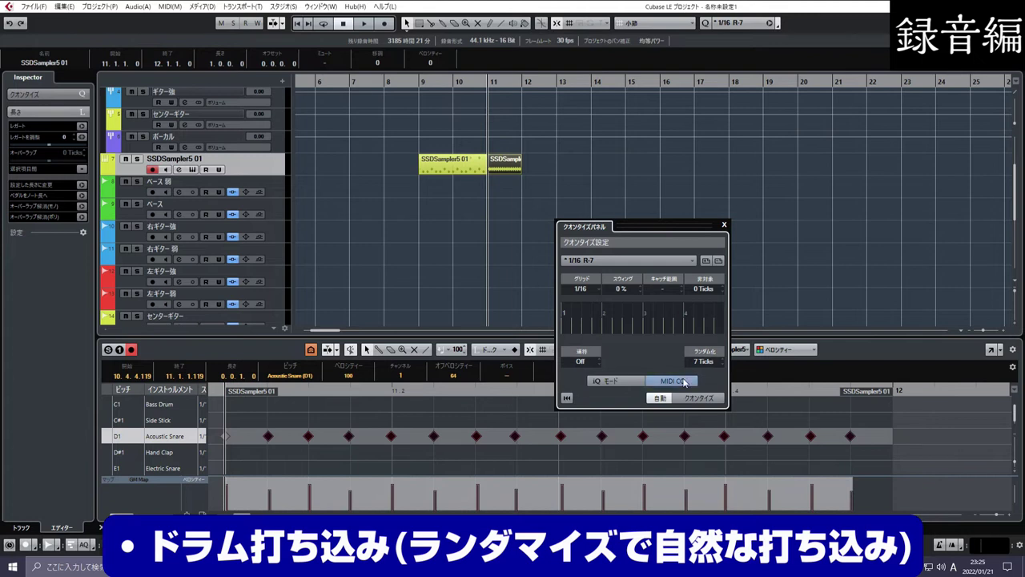
pyautogui.scroll(-1, 696, 360)
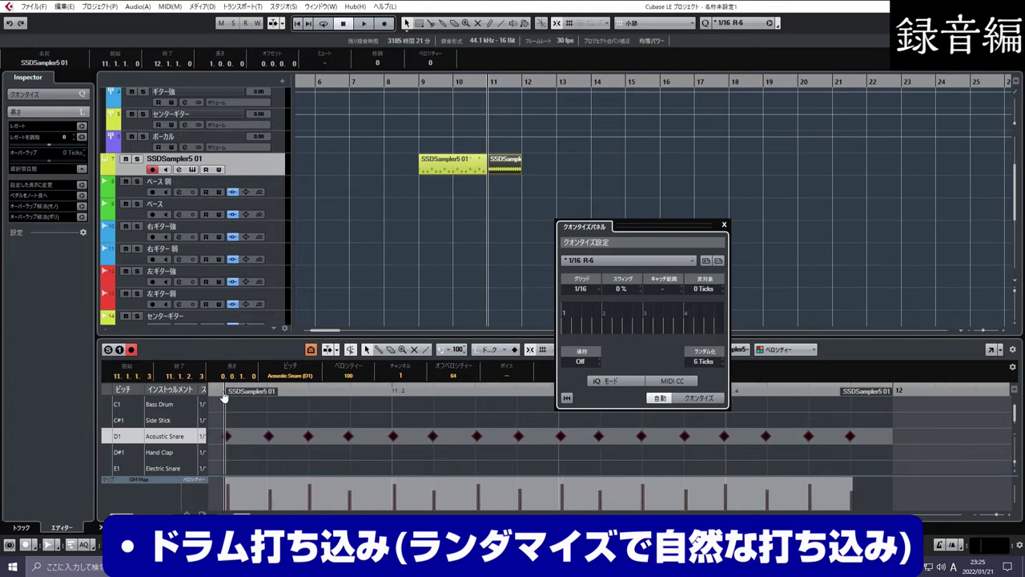
# Step: Play back the randomized snare roll, re-apply the quantize for a new variation and listen to it again
pyautogui.press('space')
pyautogui.press('space')
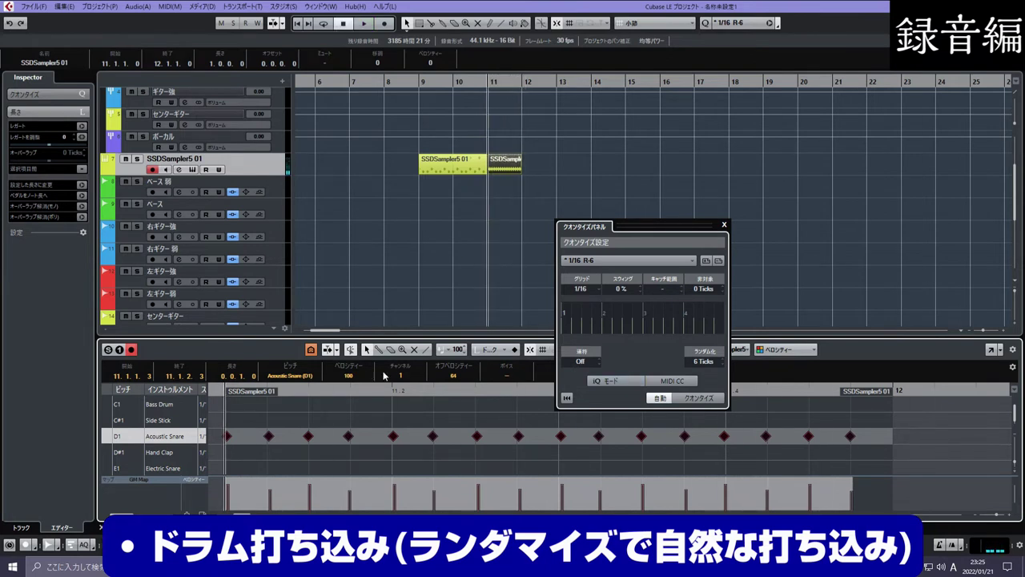
pyautogui.click(661, 398)
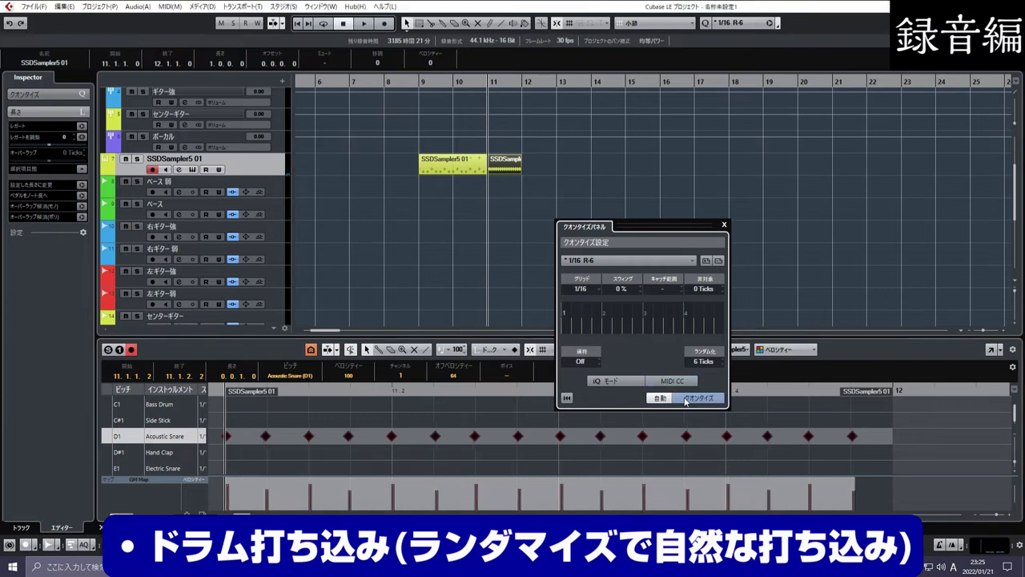
pyautogui.press('space')
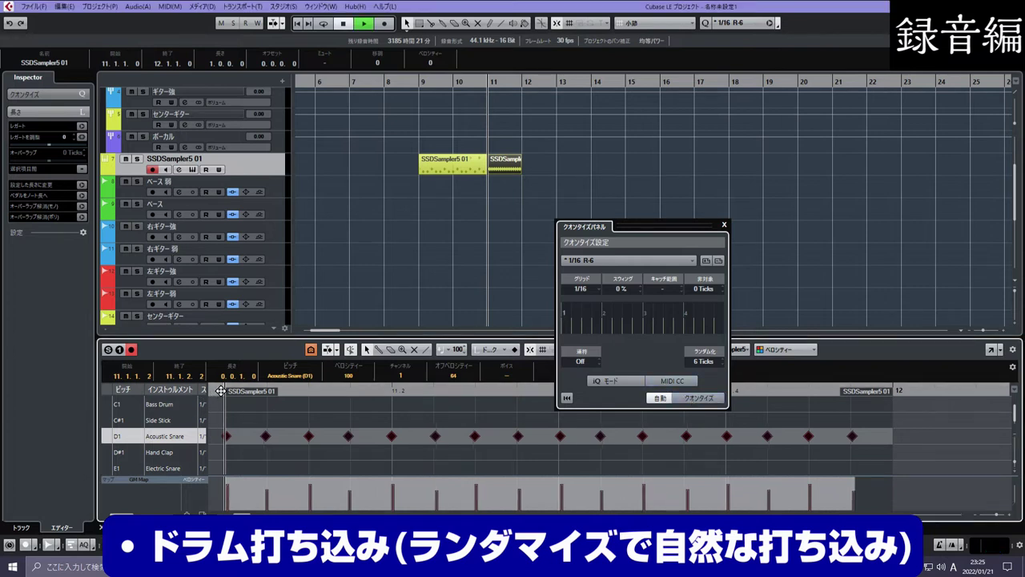
pyautogui.press('space')
# Step: Re-apply the randomized quantize repeatedly to reshuffle the snare timing, and turn automatic quantizing off
pyautogui.click(685, 398)
pyautogui.click(685, 399)
pyautogui.click(684, 399)
pyautogui.click(685, 398)
pyautogui.click(683, 400)
pyautogui.click(686, 400)
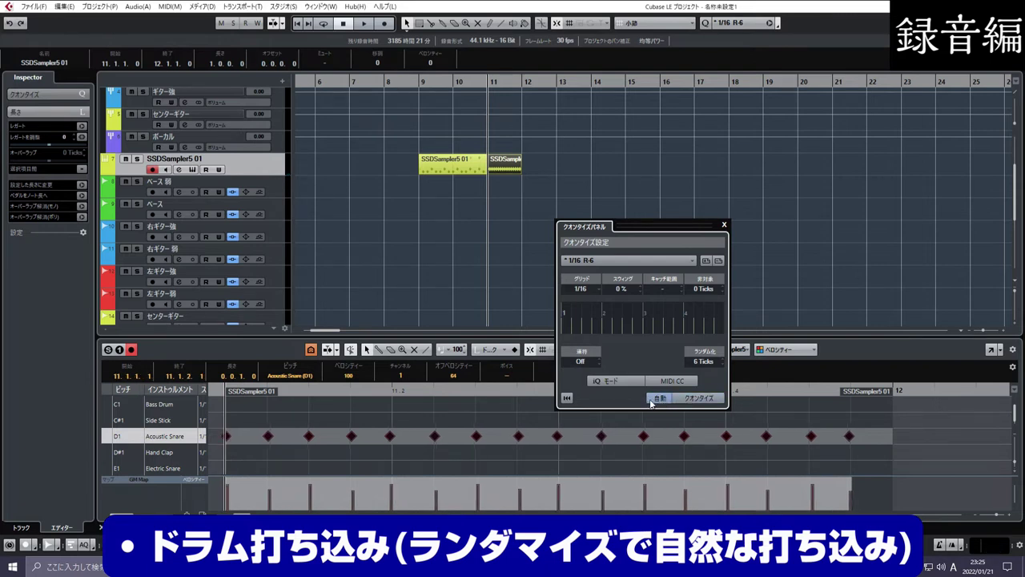
pyautogui.click(658, 399)
pyautogui.click(658, 399)
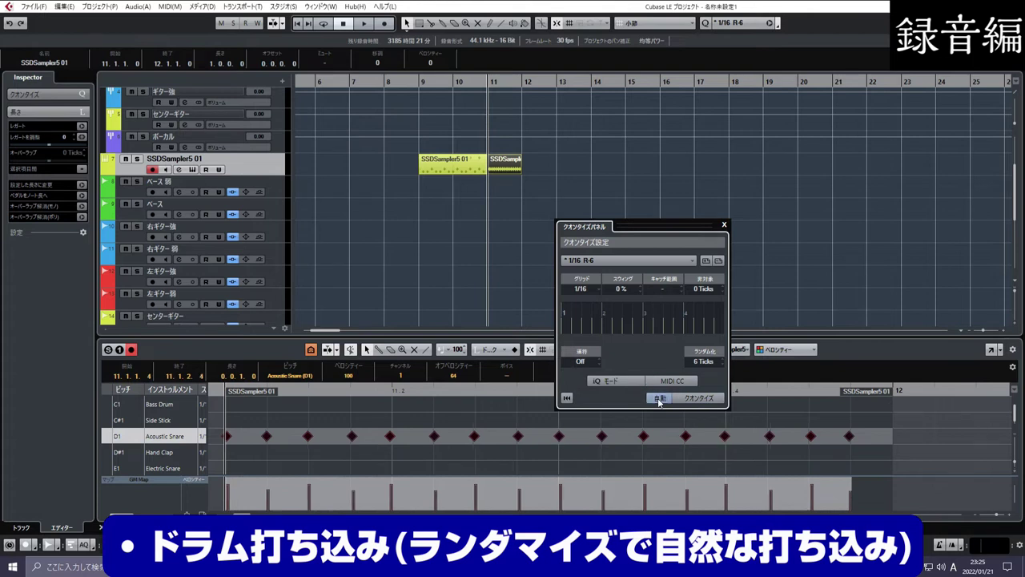
pyautogui.click(658, 399)
pyautogui.click(658, 399)
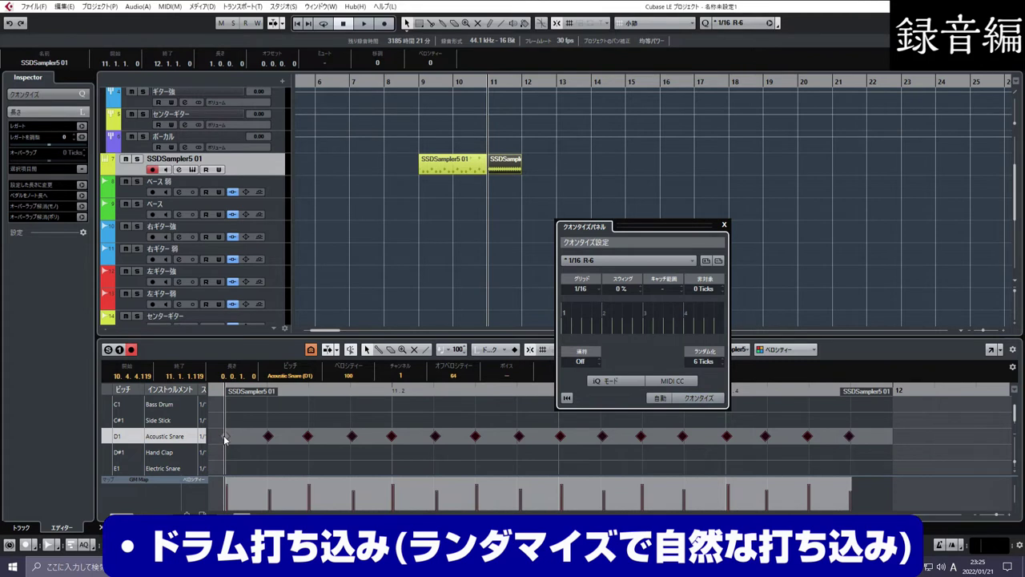
# Step: Deselect the snare notes, play bar 11 back and close the Quantize Panel
pyautogui.moveTo(225, 439); pyautogui.dragTo(357, 397)
pyautogui.hotkey('ctrl', 'a')
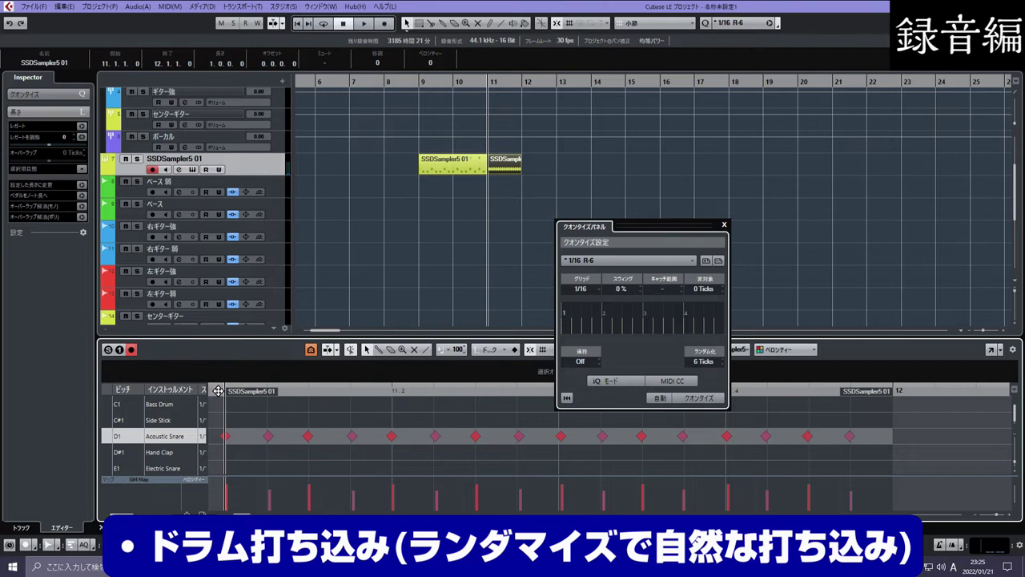
pyautogui.press('space')
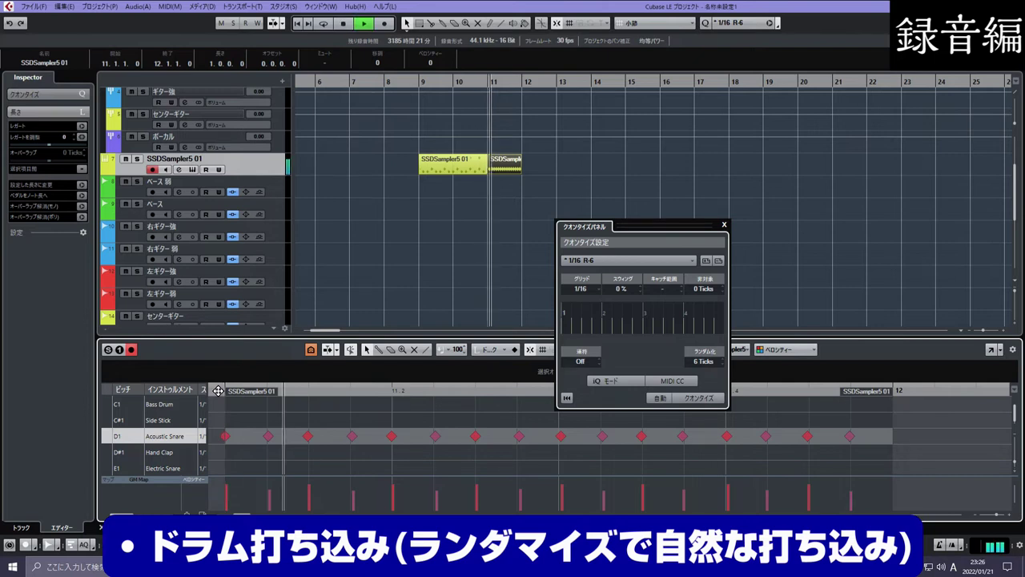
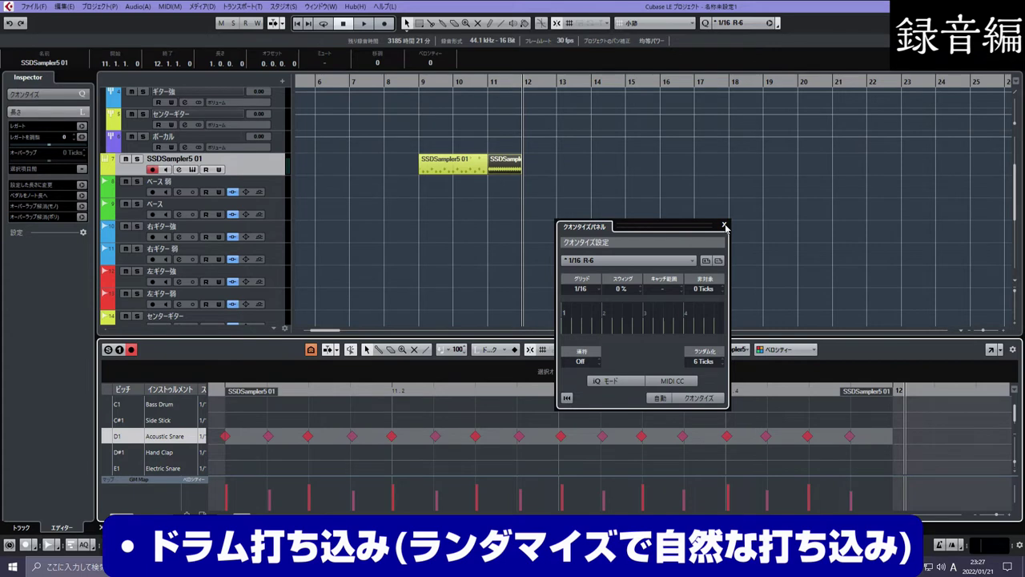
pyautogui.click(724, 226)
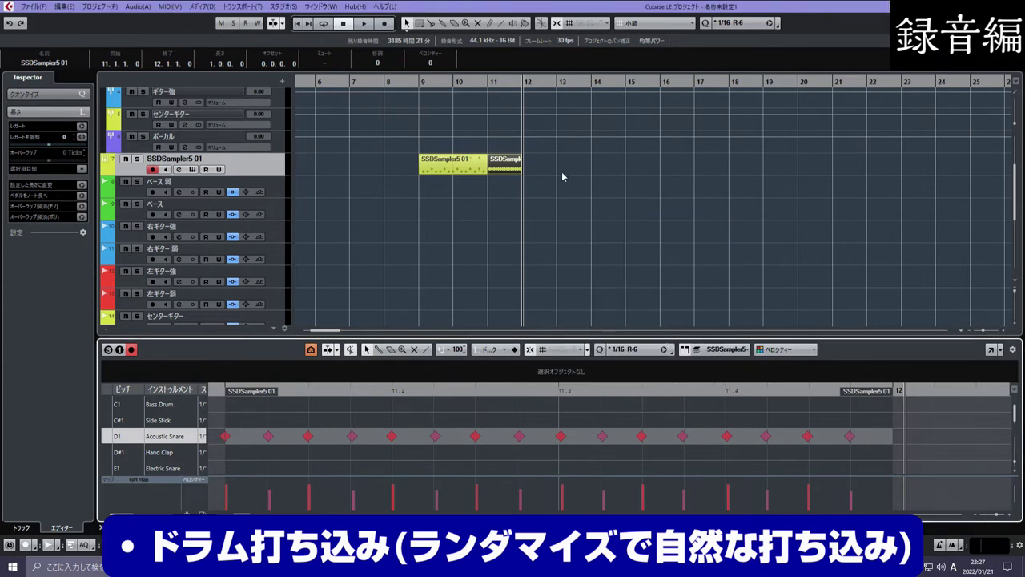
# Step: Delete the snare part in bar 11 and select the drum part starting at bar 9 for editing
pyautogui.click(507, 166)
pyautogui.press('Delete')
pyautogui.moveTo(423, 83); pyautogui.dragTo(462, 175)
pyautogui.click(461, 167)
# Step: Lower the velocity of every other bass drum note in the bar 9 part, setting the first to 71, and play it back
pyautogui.click(340, 410)
pyautogui.scroll(-1, 340, 409)
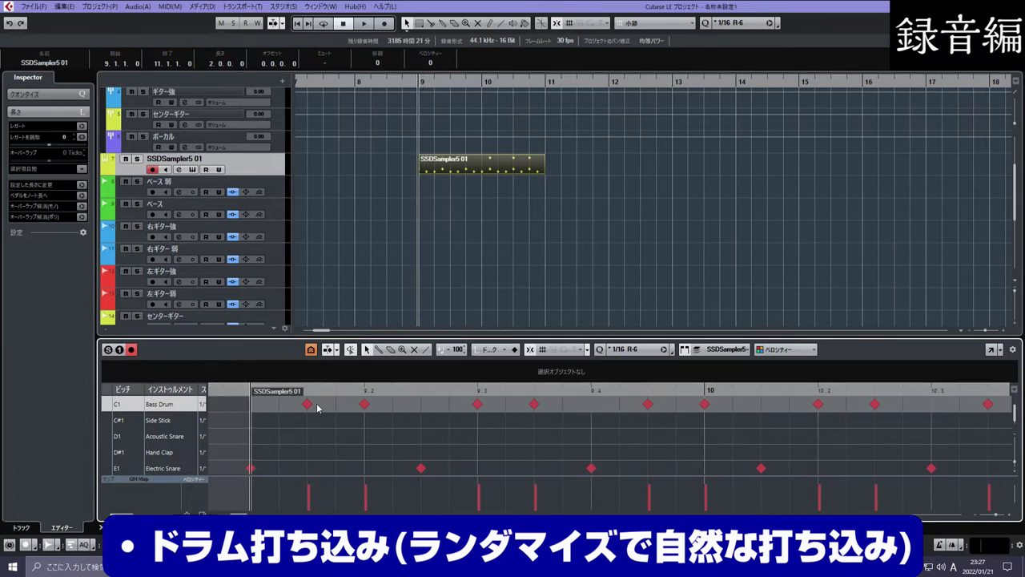
pyautogui.scroll(-2, 304, 406)
pyautogui.moveTo(291, 406); pyautogui.dragTo(556, 406)
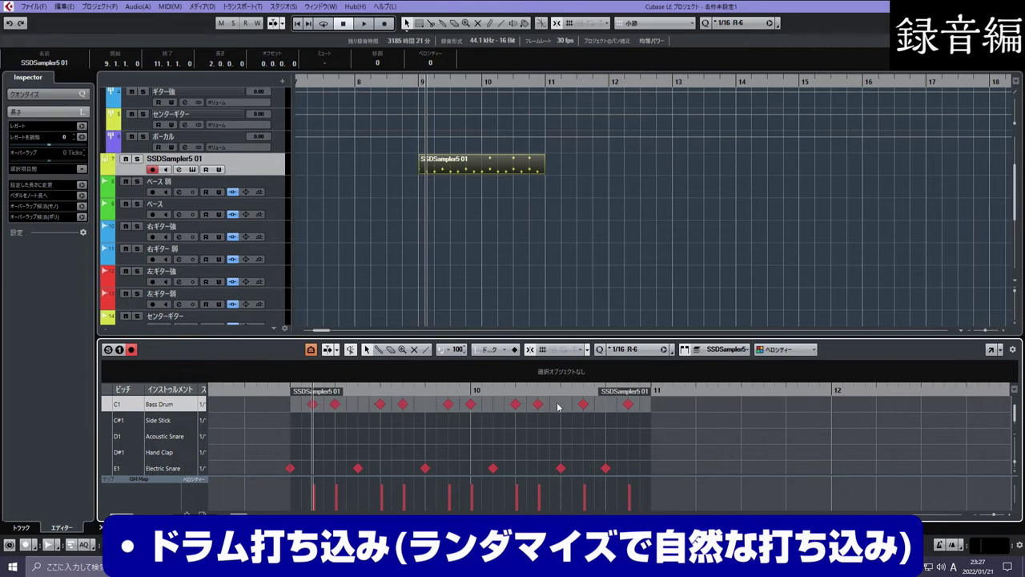
pyautogui.scroll(2, 283, 388)
pyautogui.click(288, 390)
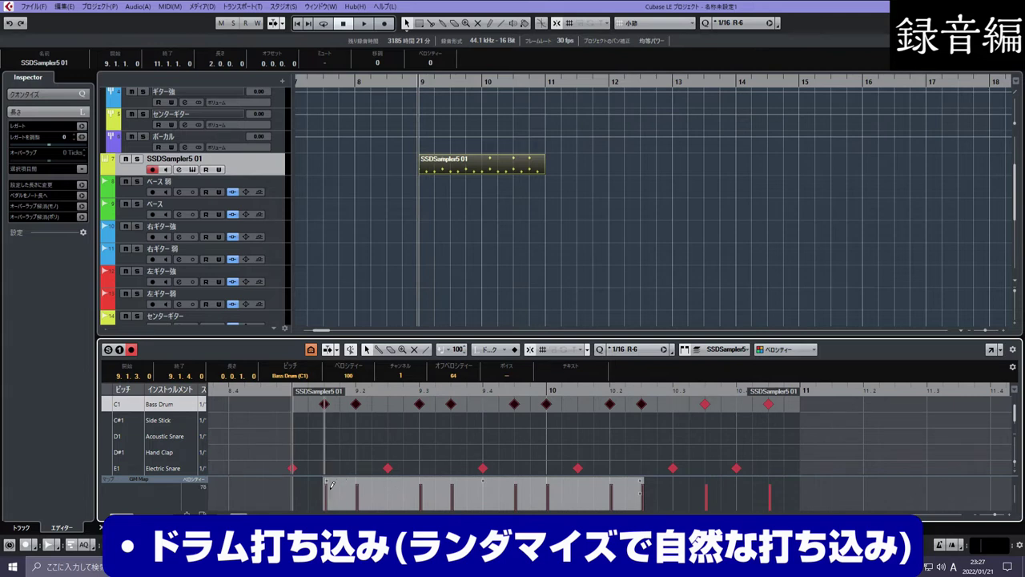
pyautogui.moveTo(330, 484); pyautogui.dragTo(329, 484)
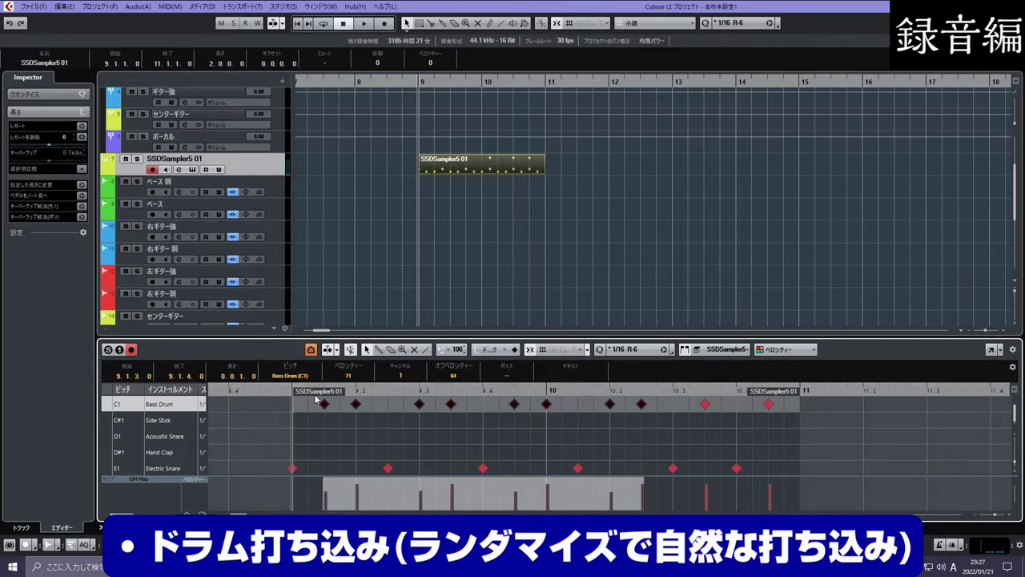
pyautogui.press('space')
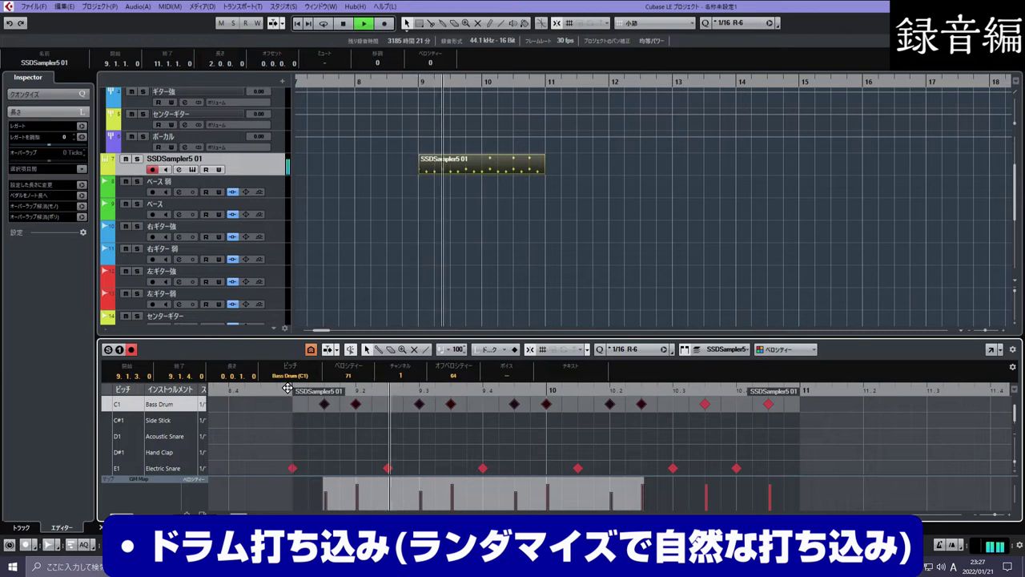
pyautogui.press('space')
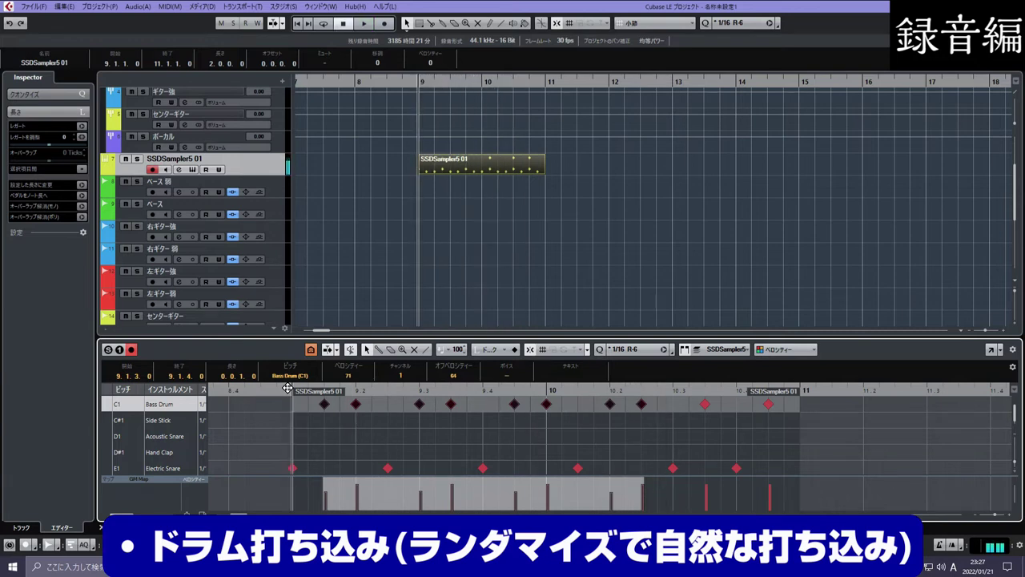
# Step: Reduce the velocity of the softer bass drum notes further, with the first one at 57, and listen to the result
pyautogui.moveTo(329, 490); pyautogui.dragTo(607, 492)
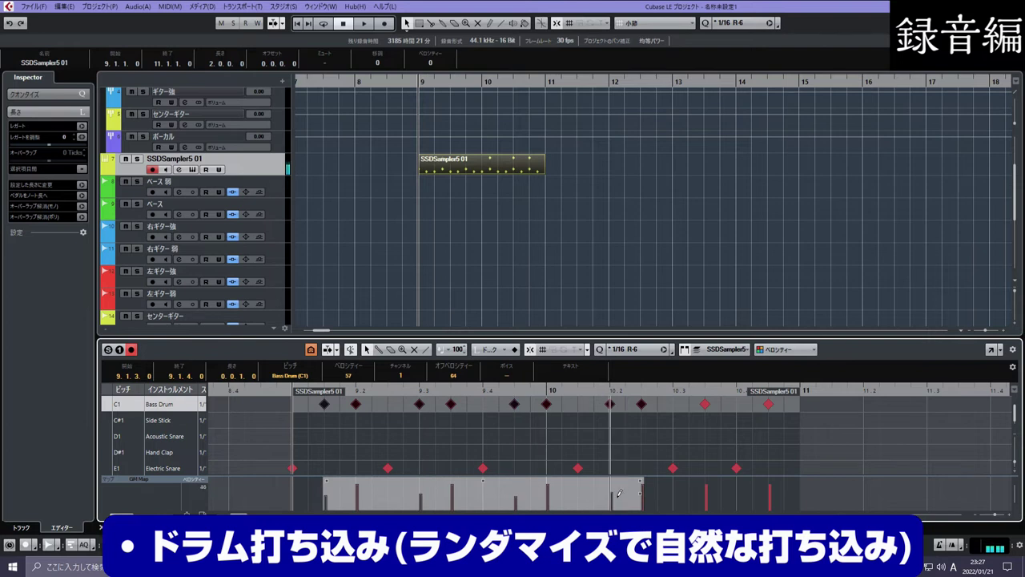
pyautogui.press('space')
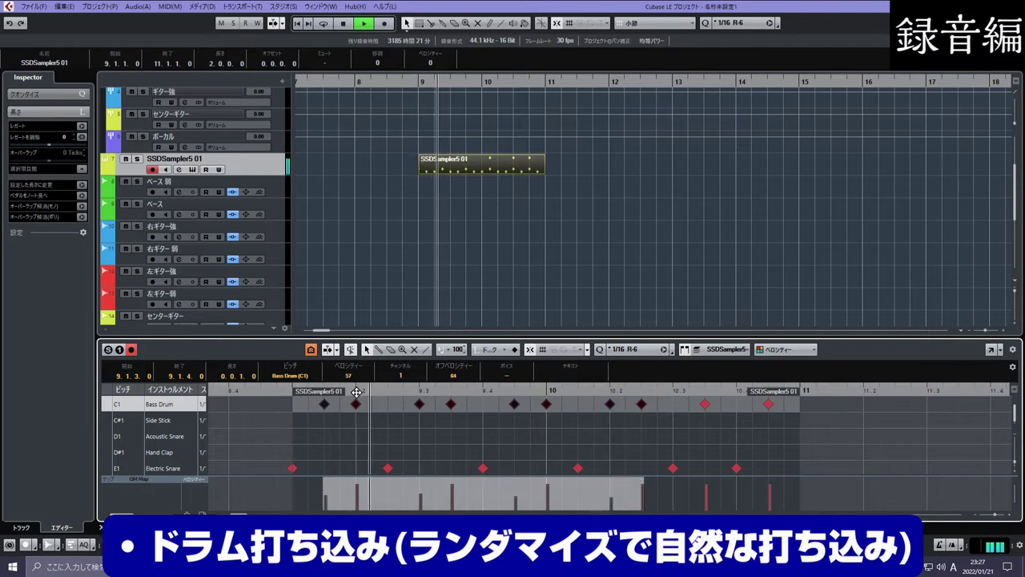
pyautogui.press('space')
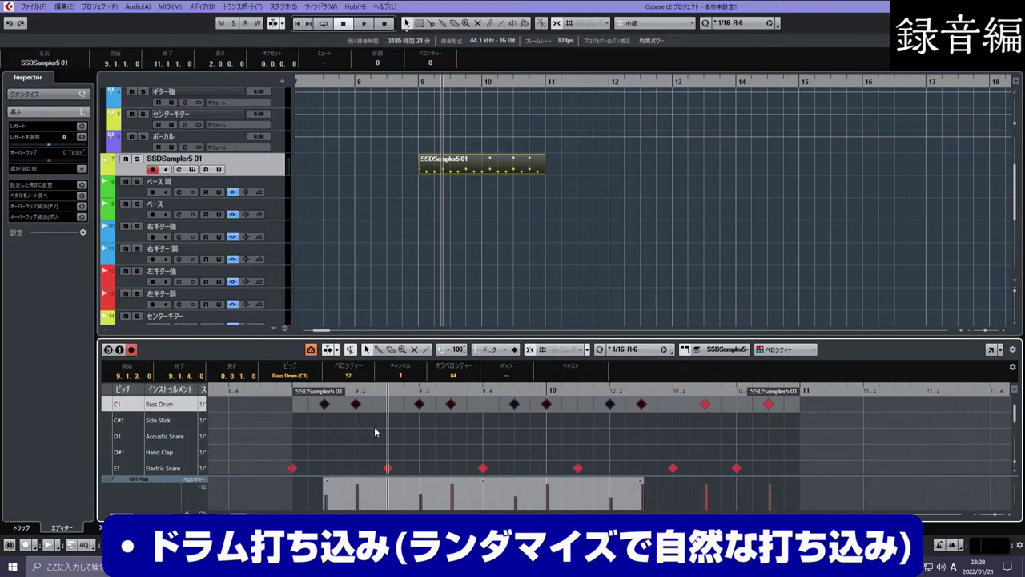
# Step: Examine the electric snare notes alongside the softened bass drum notes in the bar 9 part, leaving nothing selected
pyautogui.scroll(-3, 373, 425)
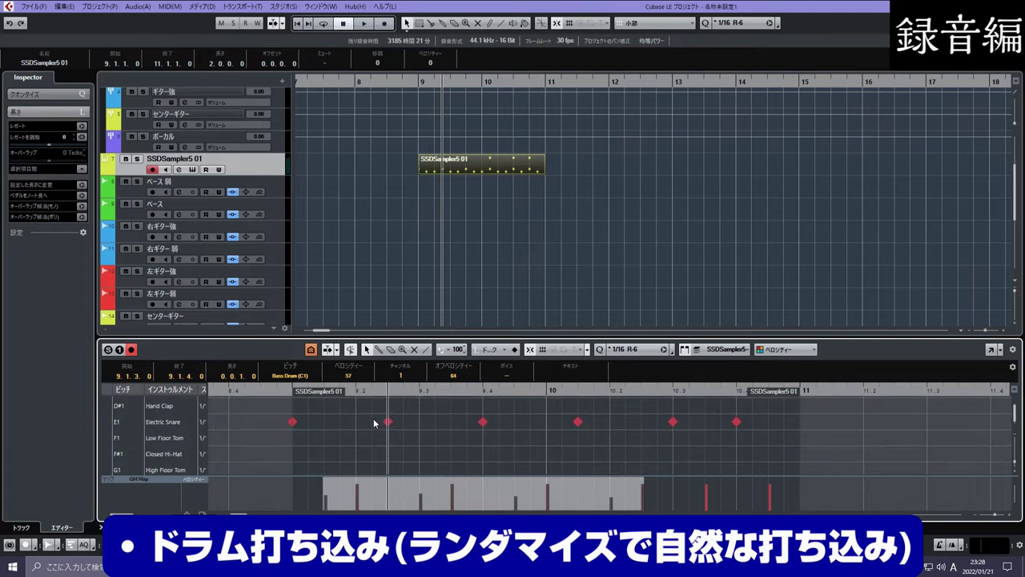
pyautogui.scroll(1, 373, 423)
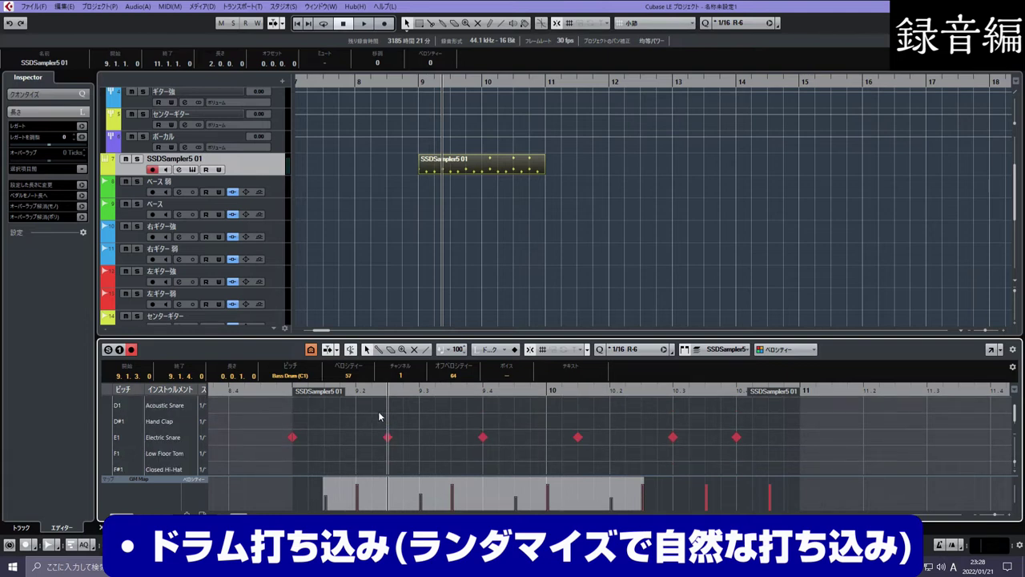
pyautogui.moveTo(757, 431); pyautogui.dragTo(324, 443)
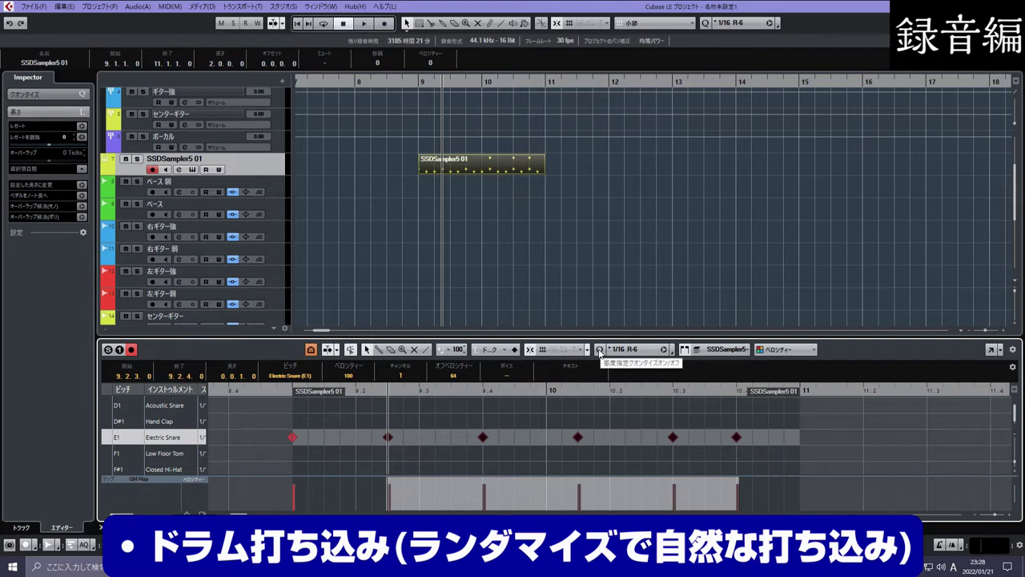
pyautogui.click(640, 283)
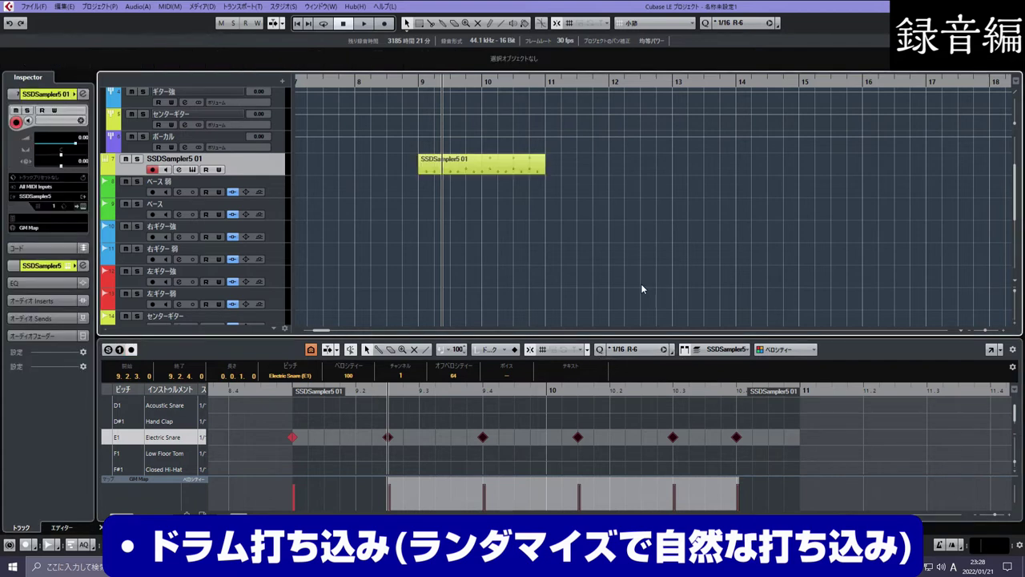
pyautogui.click(525, 422)
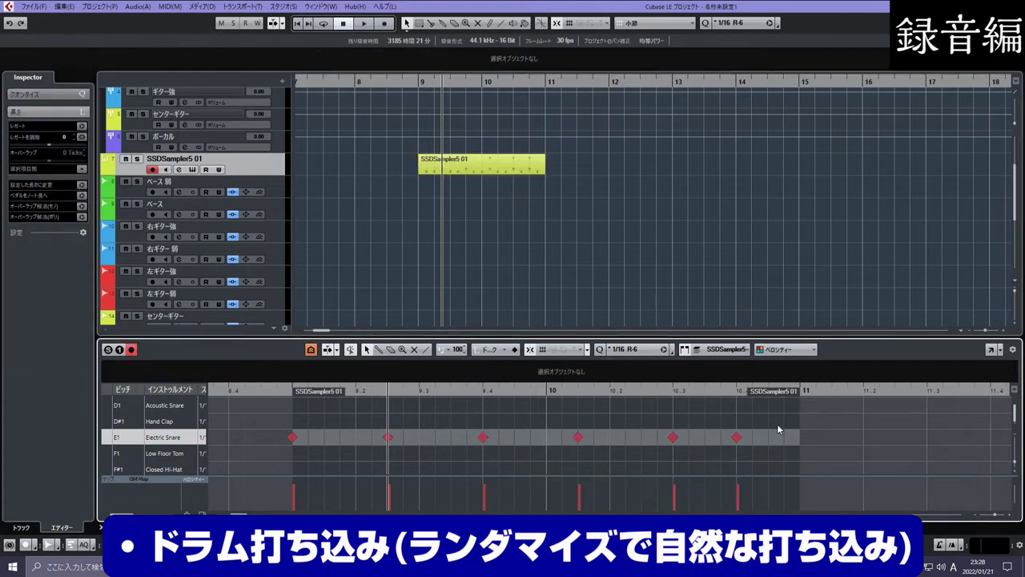
pyautogui.scroll(2, 571, 423)
pyautogui.scroll(-3, 544, 255)
pyautogui.scroll(8, 501, 275)
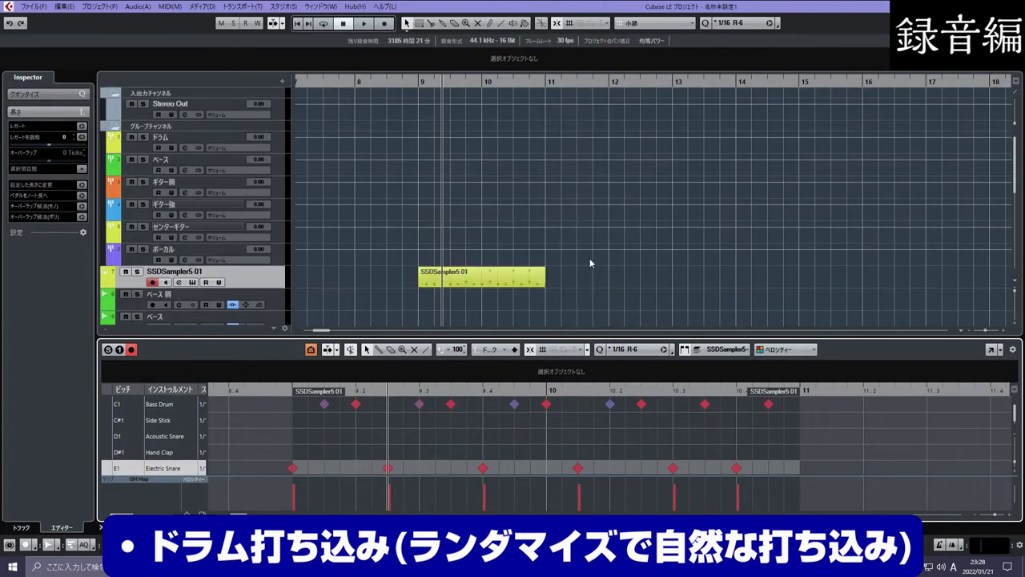
pyautogui.scroll(-4, 592, 258)
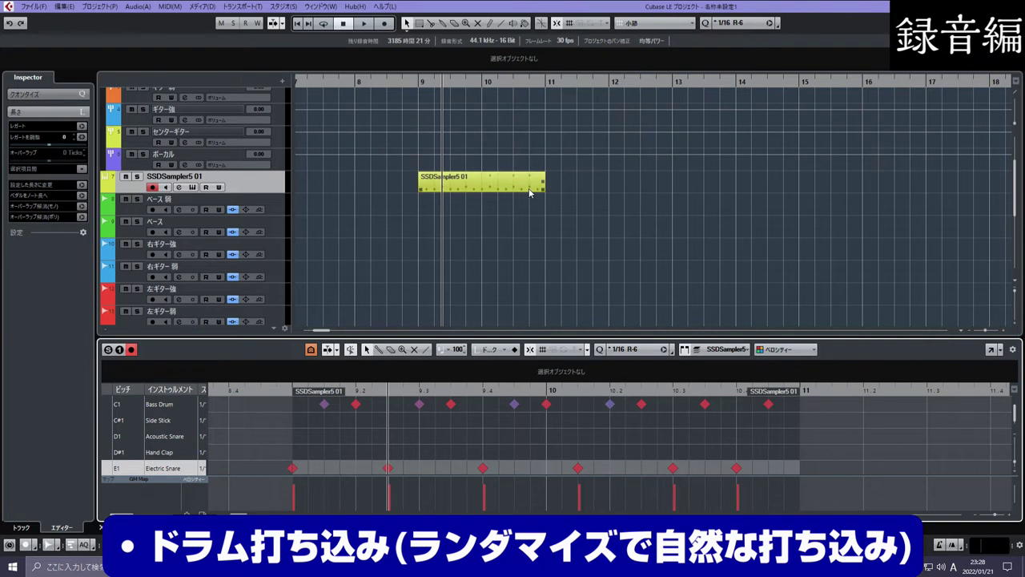
# Step: Duplicate the two-bar drum part, then duplicate both parts together so the pattern fills bars 9 to 16
pyautogui.click(504, 186)
pyautogui.hotkey('ctrl', 'd')
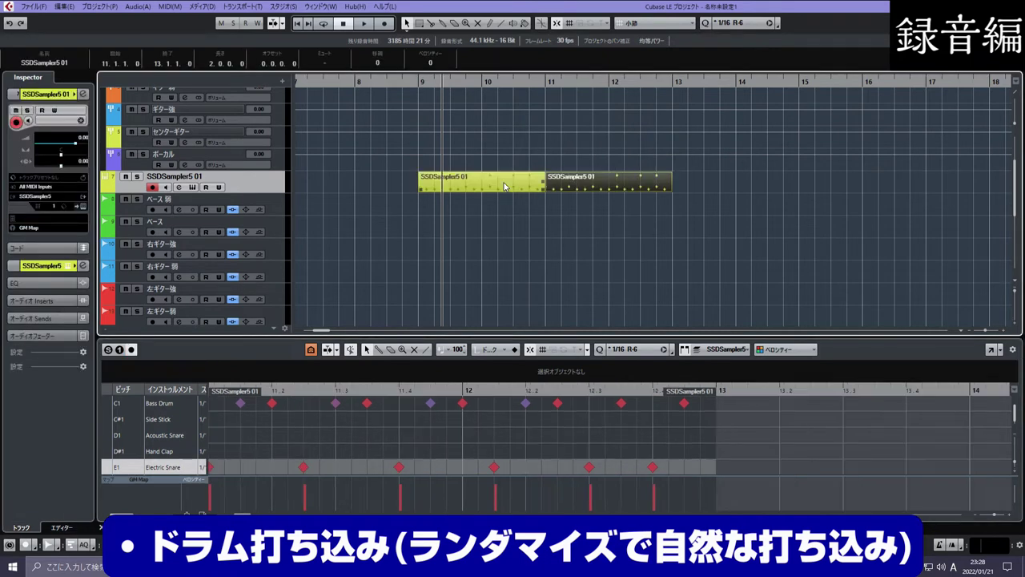
pyautogui.moveTo(694, 183); pyautogui.dragTo(513, 189)
pyautogui.hotkey('ctrl', 'd')
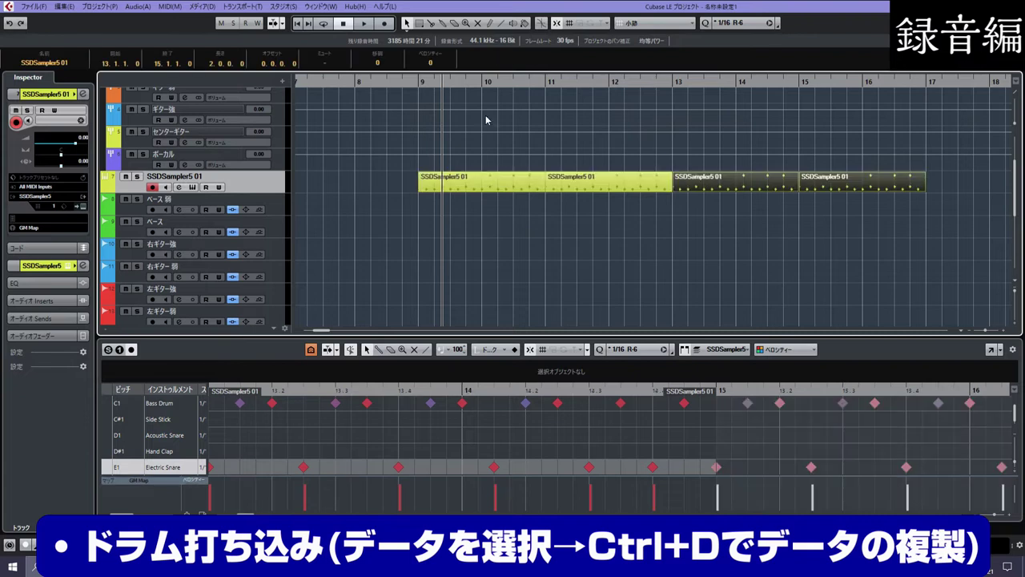
# Step: Play the duplicated drum parts back from bar 9 and check the transition at bar 11
pyautogui.click(416, 80)
pyautogui.press('space')
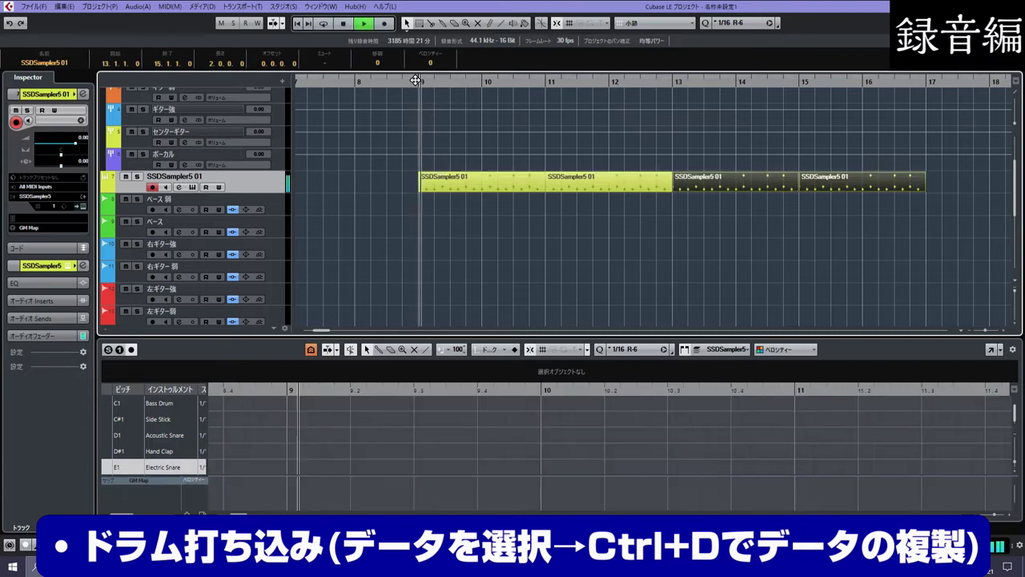
pyautogui.click(548, 83)
pyautogui.press('space')
pyautogui.scroll(-3, 549, 82)
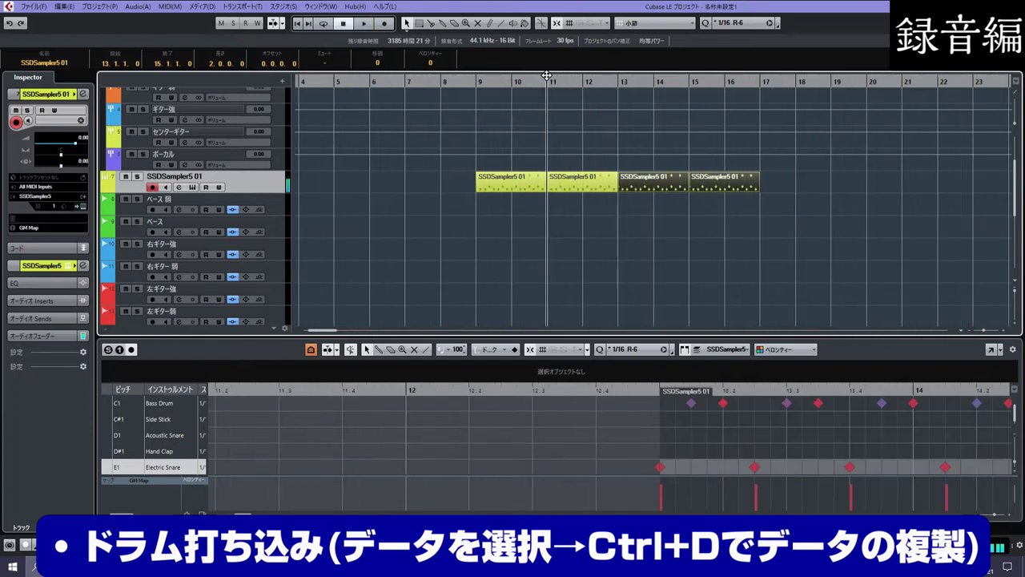
# Step: Select the drum part at bar 15 for editing and play its pattern from bar 16
pyautogui.click(684, 125)
pyautogui.click(693, 81)
pyautogui.click(706, 183)
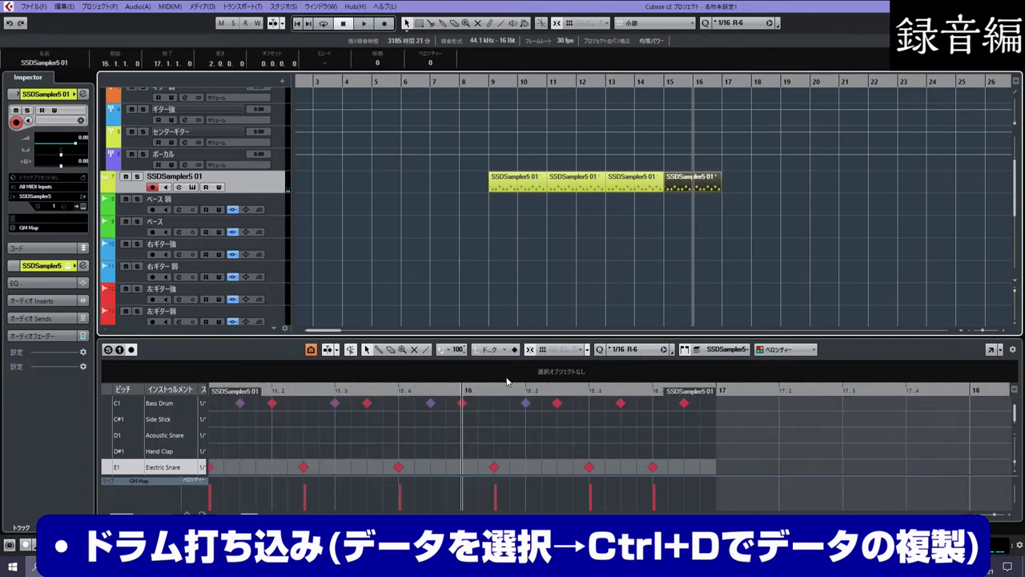
pyautogui.click(463, 389)
pyautogui.press('space')
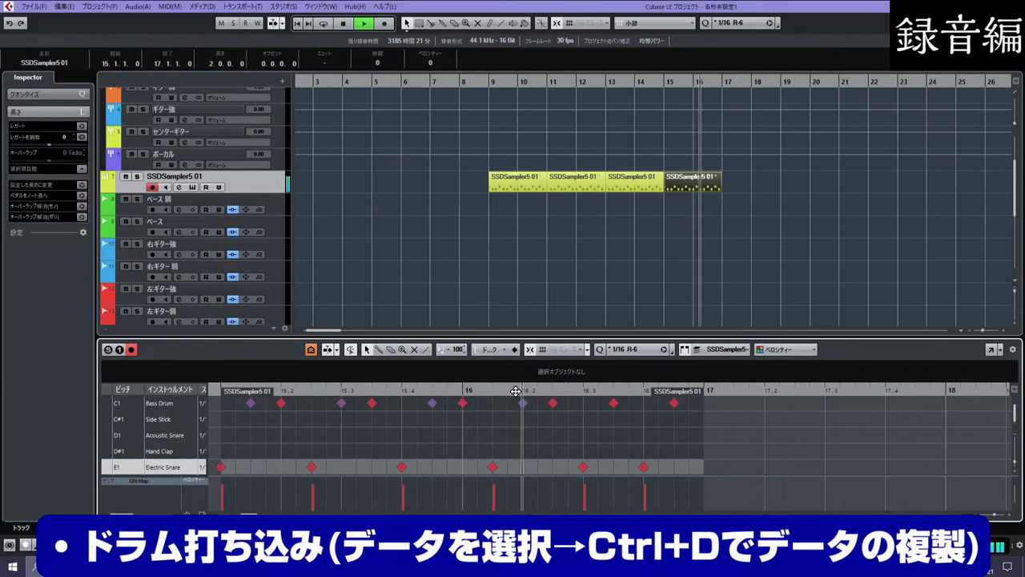
pyautogui.press('space')
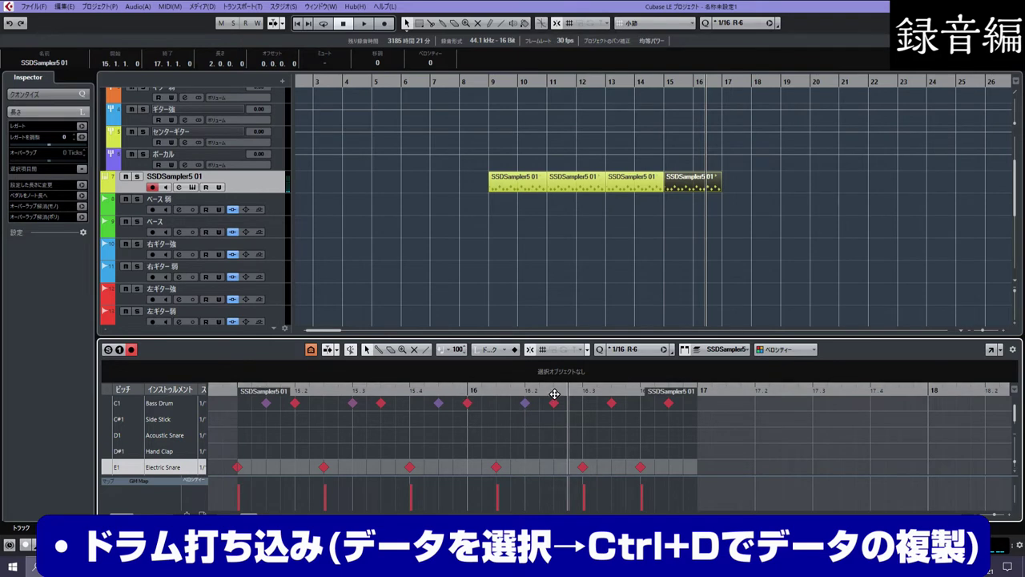
# Step: Add an acoustic snare note at 16.4.2 right after the last electric snare, lower its velocity and play the fill back
pyautogui.click(655, 467)
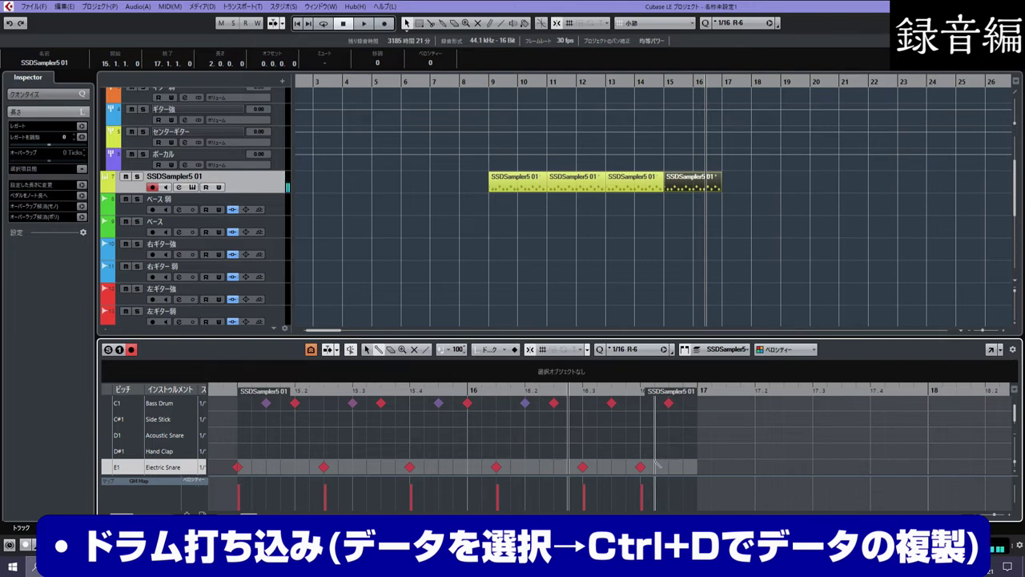
pyautogui.moveTo(658, 469); pyautogui.dragTo(658, 437)
pyautogui.click(603, 390)
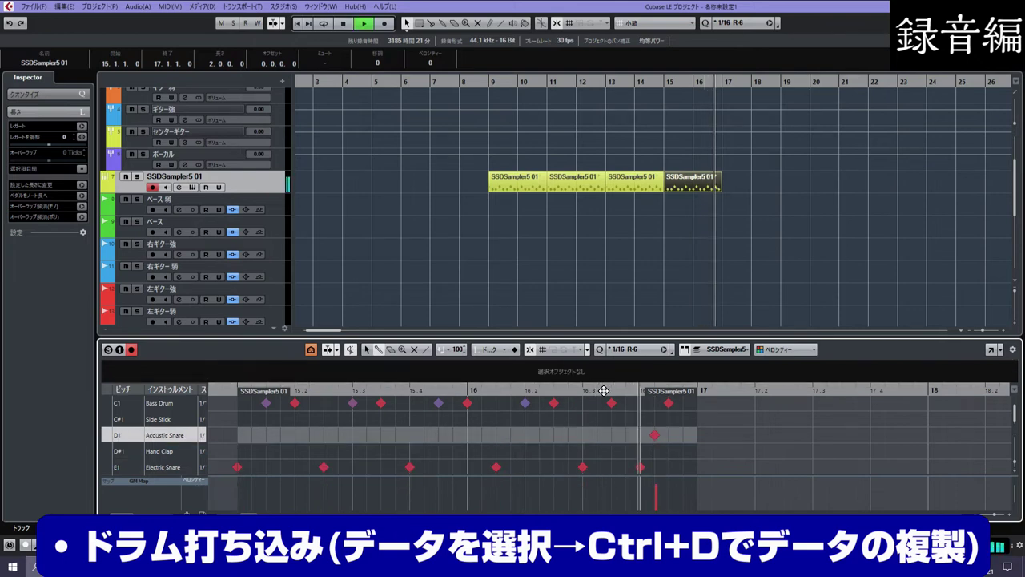
pyautogui.click(657, 493)
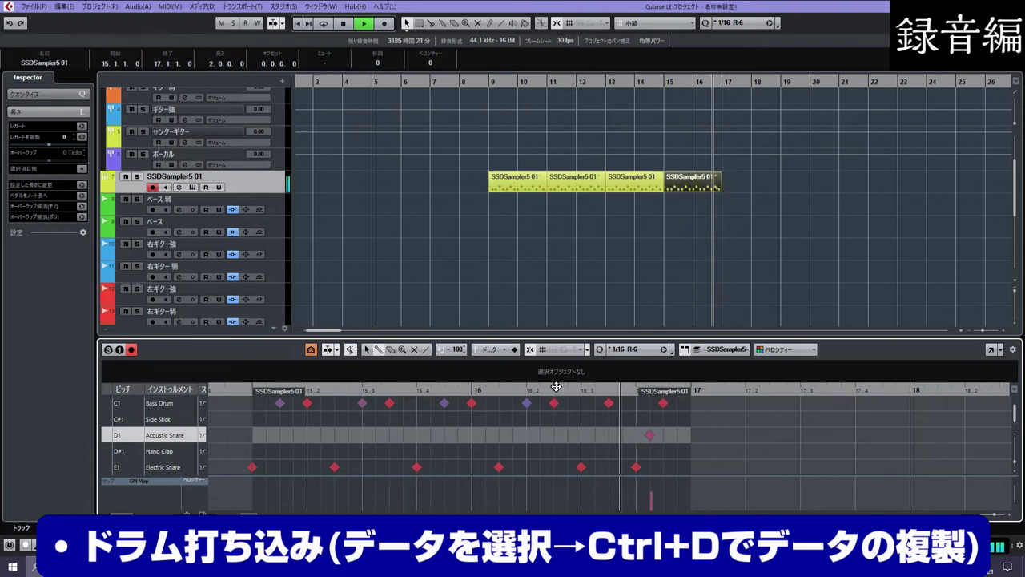
pyautogui.press('space')
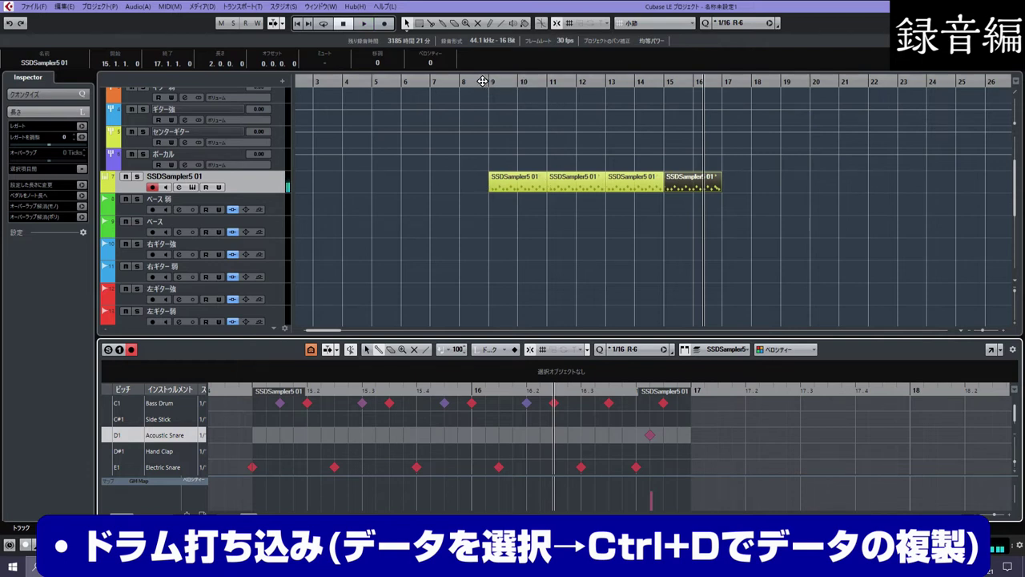
# Step: Duplicate all four drum parts together so the pattern extends through bar 24
pyautogui.moveTo(762, 204); pyautogui.dragTo(524, 179)
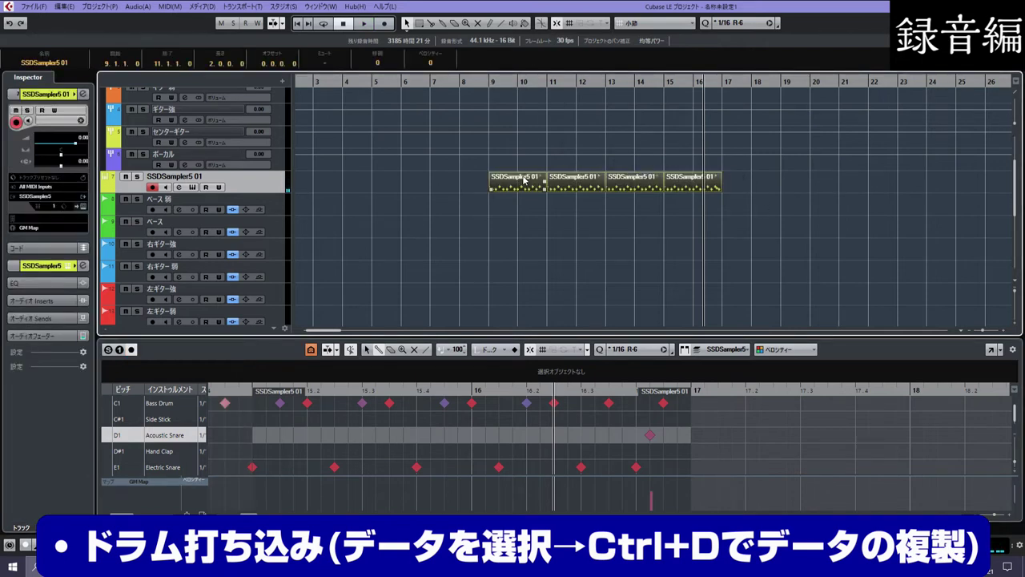
pyautogui.hotkey('ctrl', 'd')
# Step: Remove the acoustic snare note from bar 24, try the last bass drum note a sixteenth later and return it to 24.4.3
pyautogui.click(937, 183)
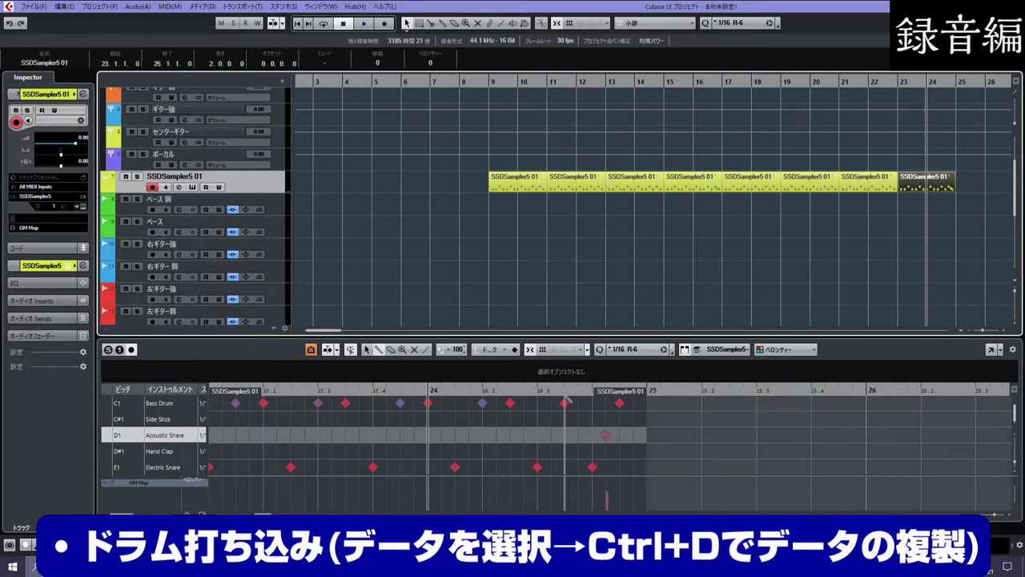
pyautogui.click(604, 434)
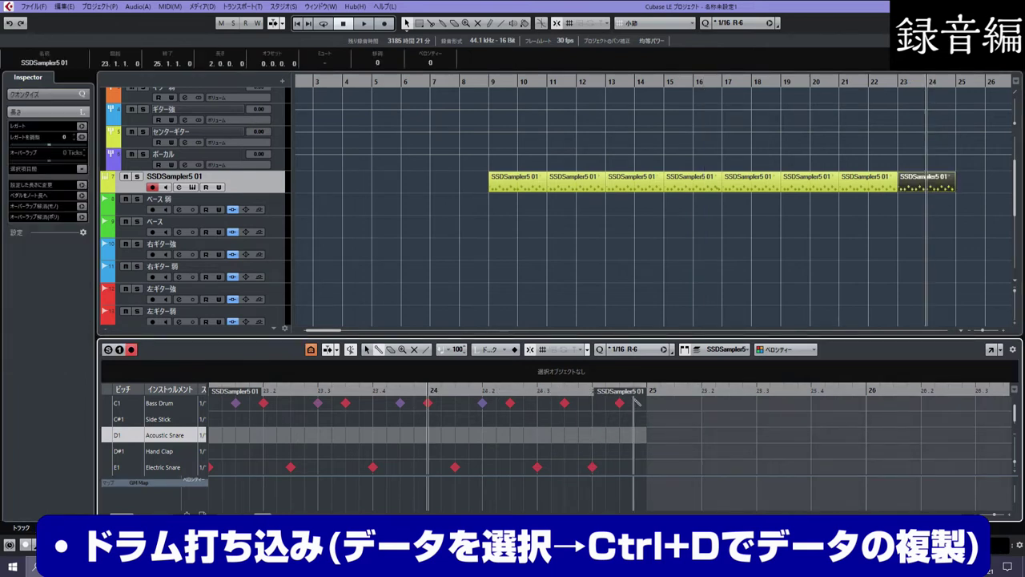
pyautogui.click(633, 403)
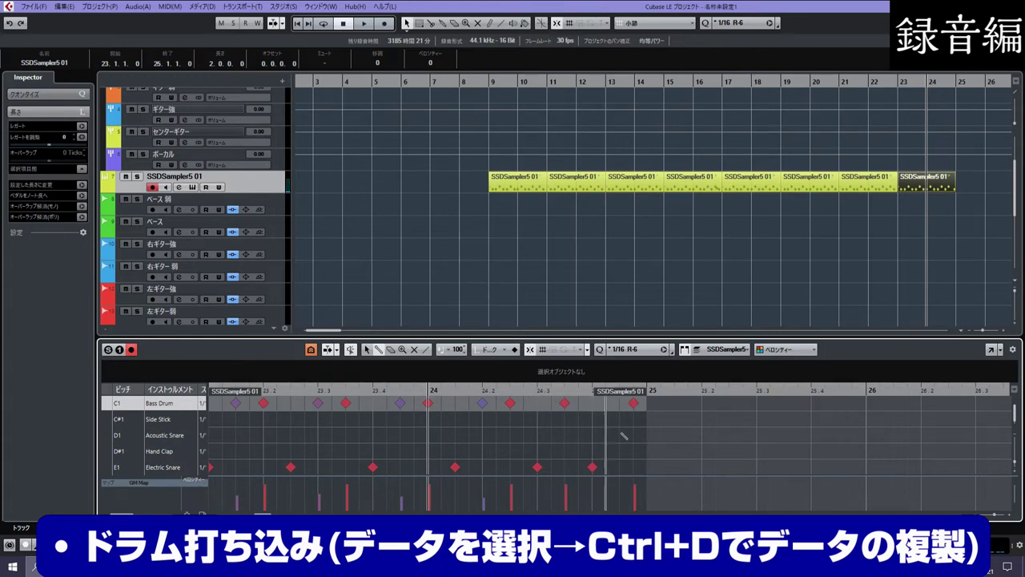
pyautogui.click(620, 403)
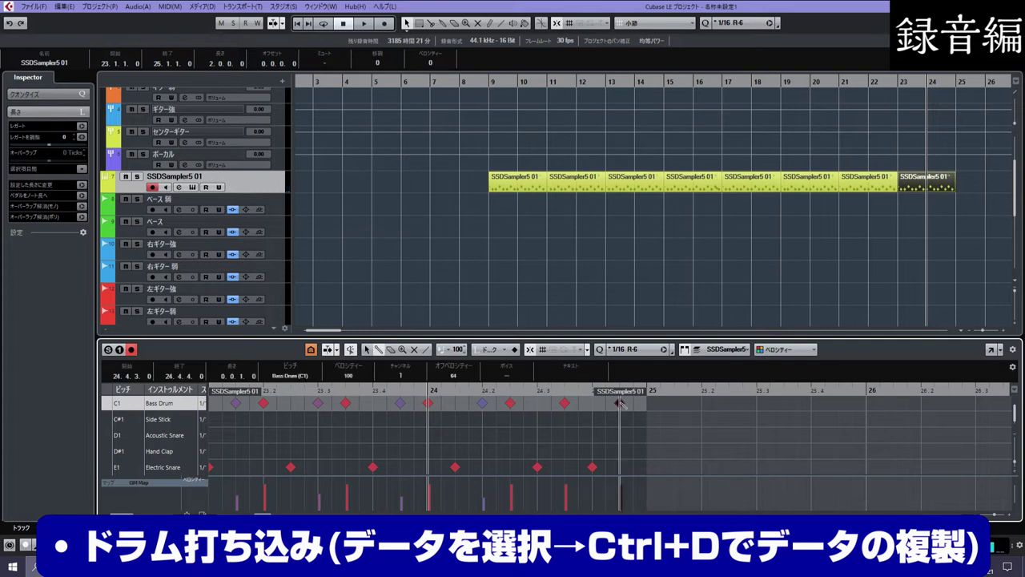
# Step: Play the drum pattern back from bar 9 through bar 24 and stop playback
pyautogui.click(844, 286)
pyautogui.scroll(-3, 491, 83)
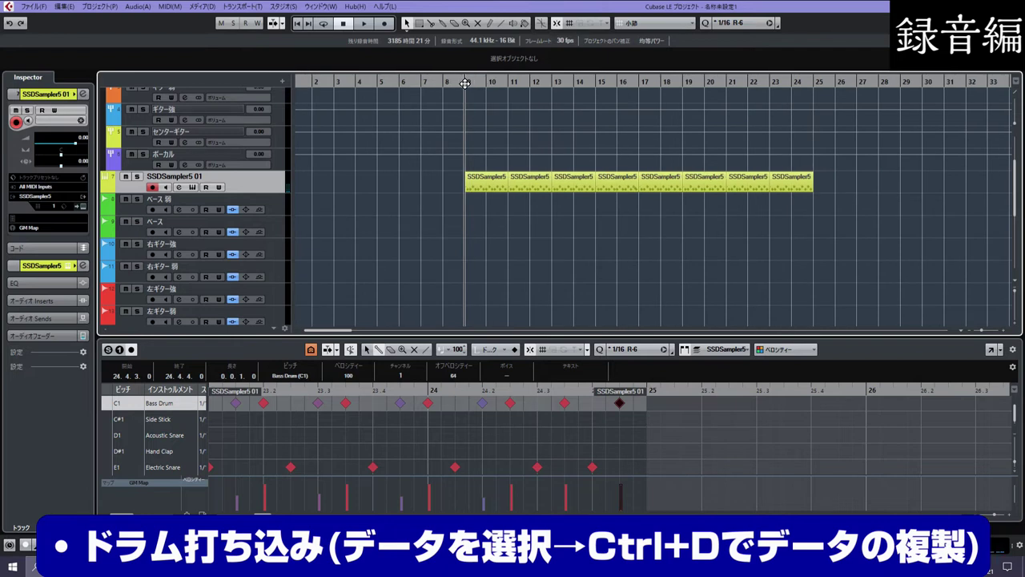
pyautogui.click(465, 83)
pyautogui.press('space')
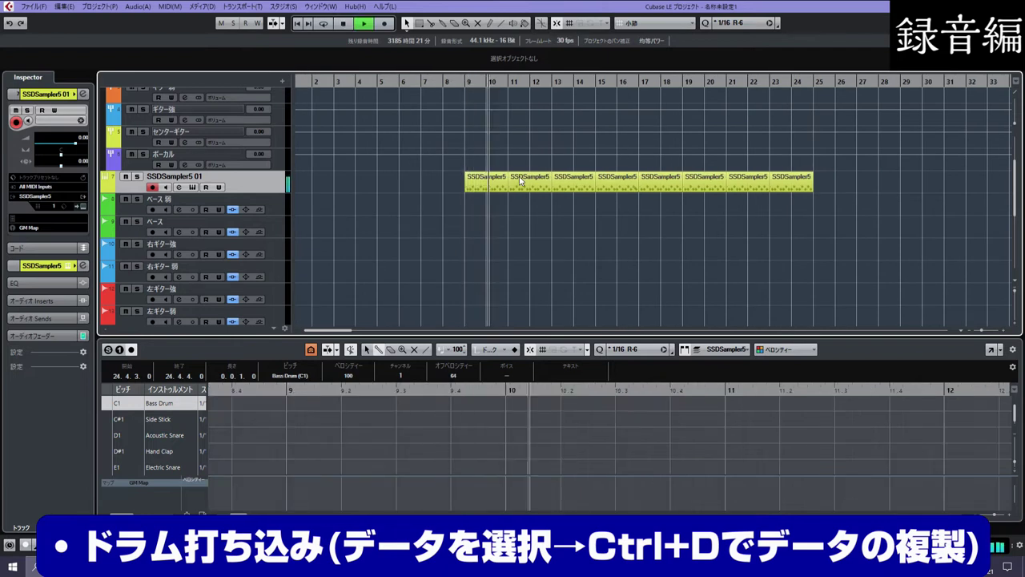
pyautogui.moveTo(440, 183); pyautogui.dragTo(822, 192)
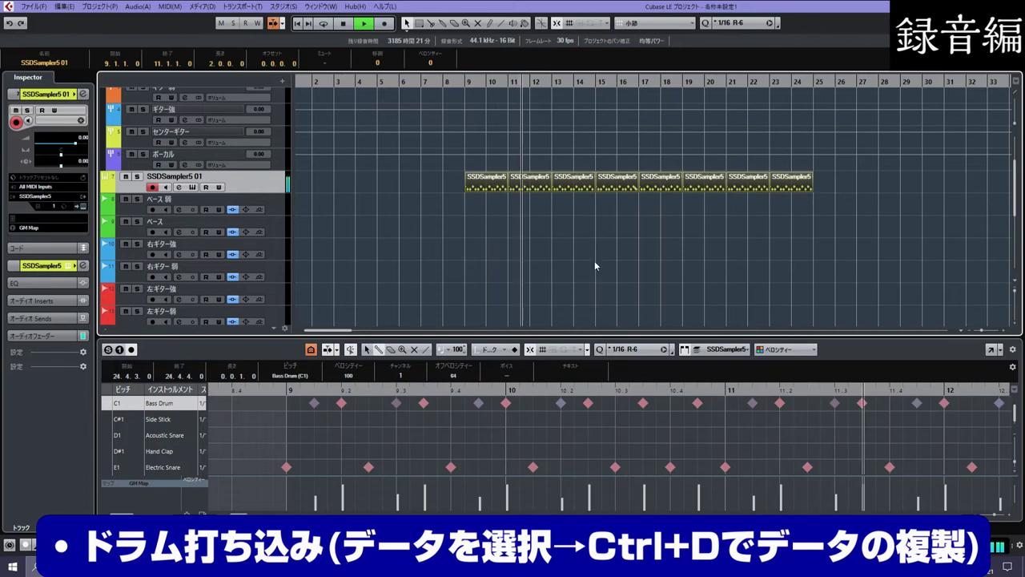
pyautogui.click(439, 210)
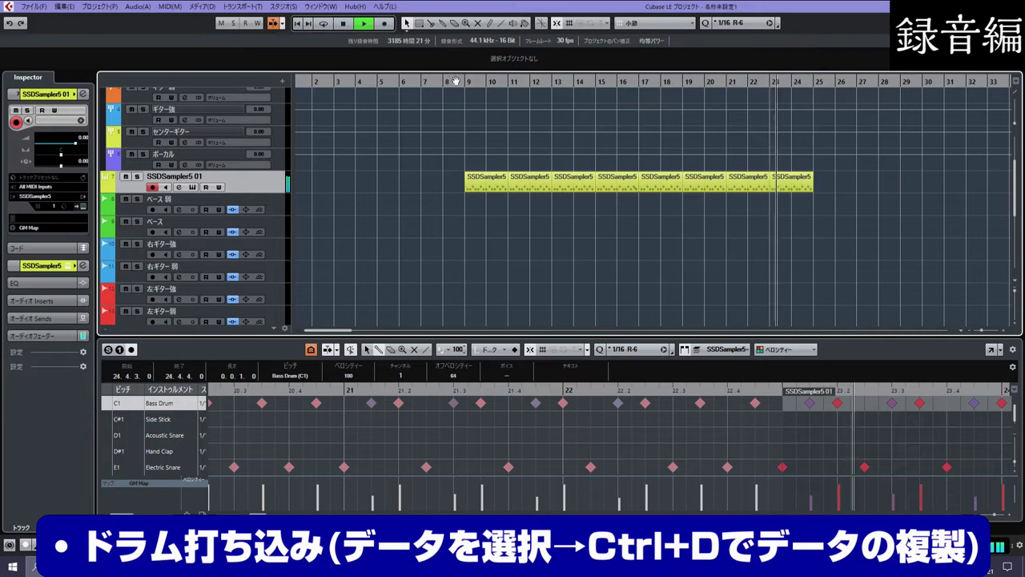
pyautogui.press('space')
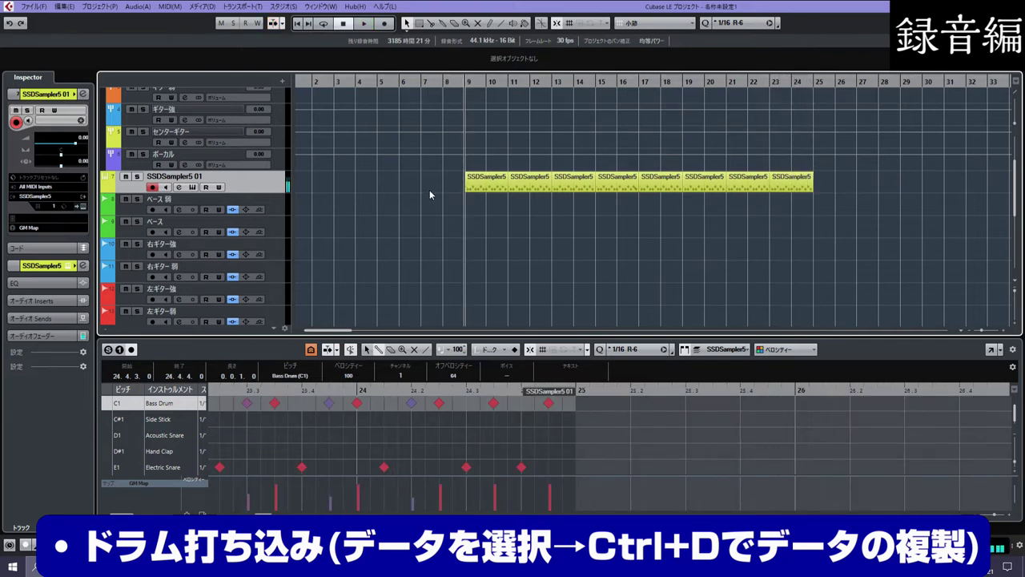
# Step: Glue all the drum parts from bar 9 through bar 24 into one continuous part and select it
pyautogui.moveTo(429, 194); pyautogui.dragTo(874, 177)
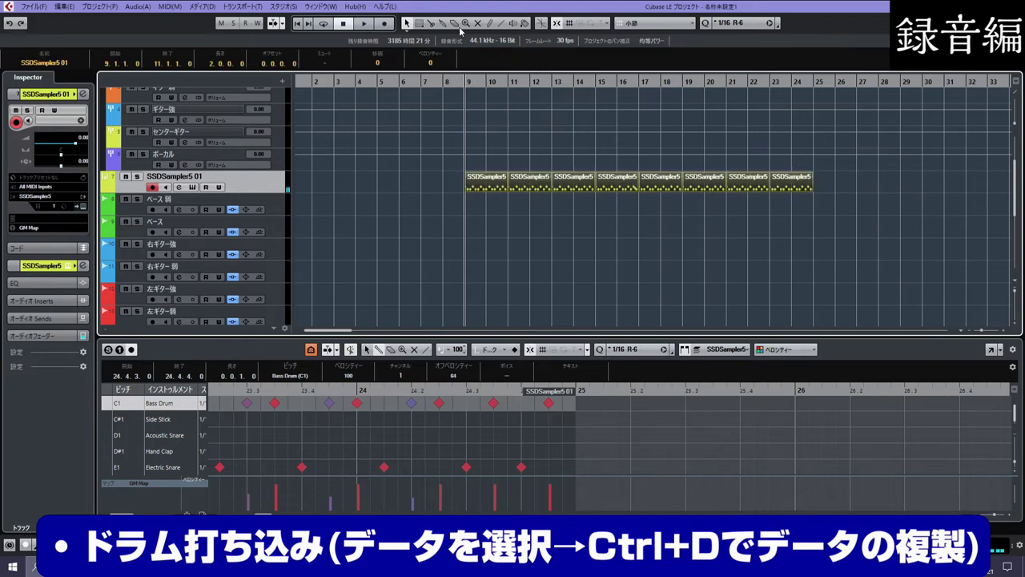
pyautogui.click(446, 25)
pyautogui.click(482, 185)
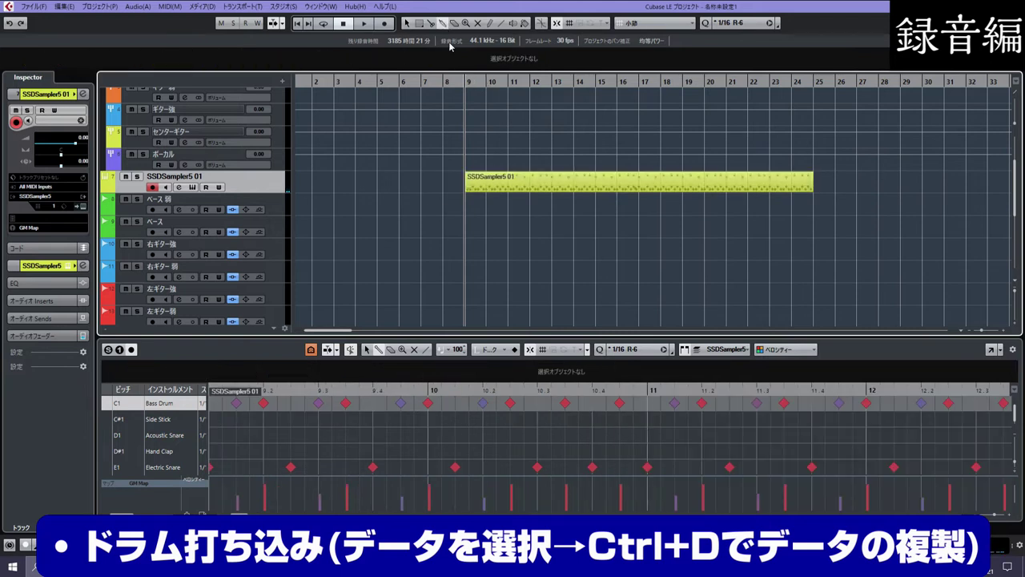
pyautogui.click(410, 25)
pyautogui.click(511, 182)
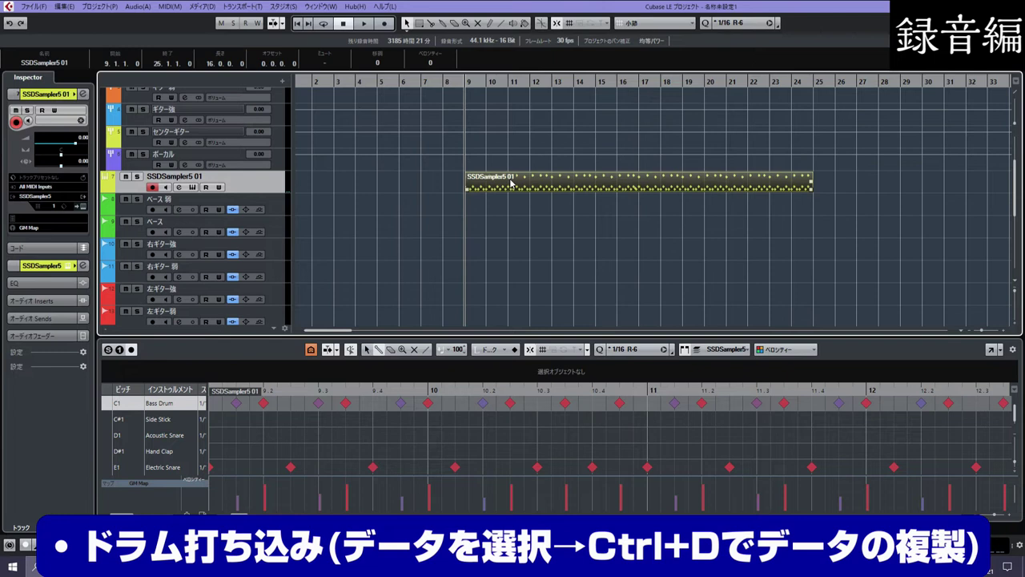
# Step: Select all notes of the joined drum part and quantize them to a 1/16 grid with 6 ticks of randomization
pyautogui.click(417, 397)
pyautogui.press('h')
pyautogui.press('h')
pyautogui.press('h')
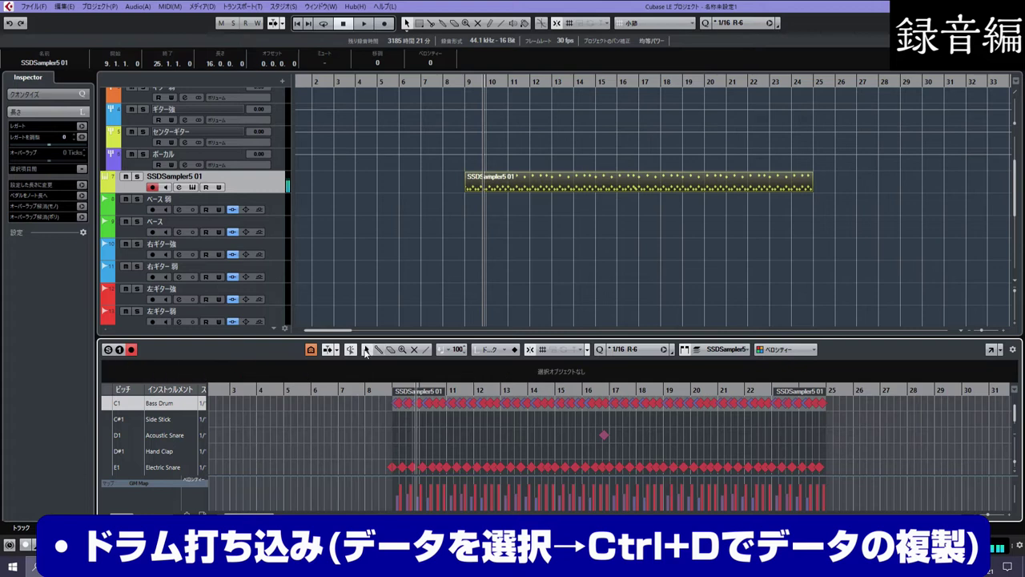
pyautogui.moveTo(367, 407); pyautogui.dragTo(882, 428)
pyautogui.scroll(10, 862, 434)
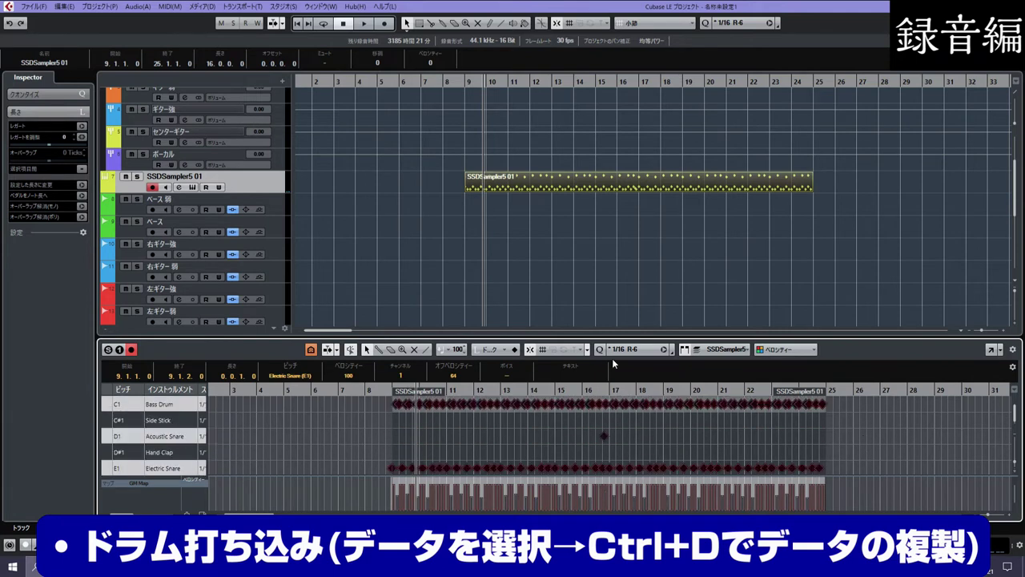
pyautogui.click(674, 351)
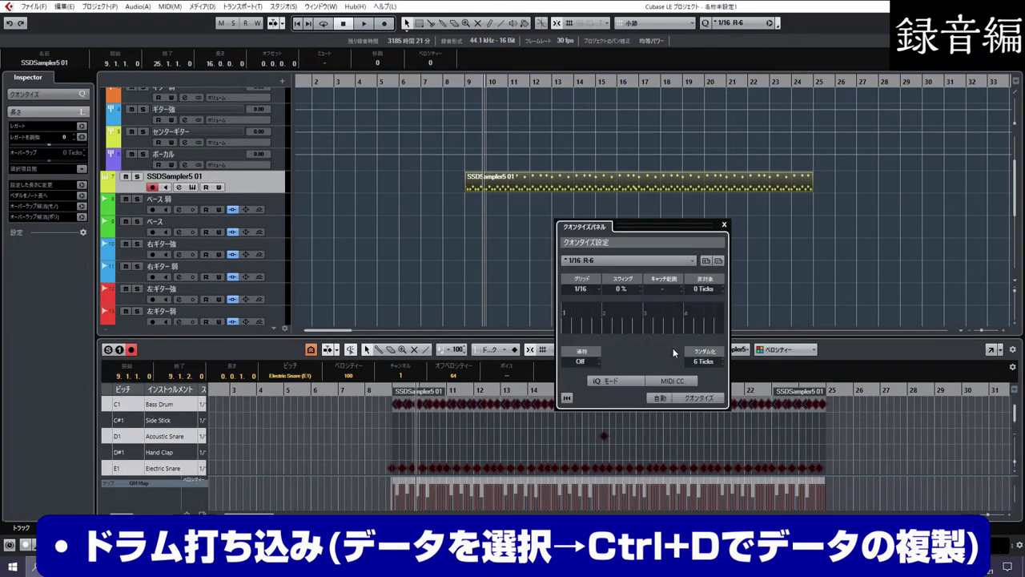
pyautogui.click(687, 398)
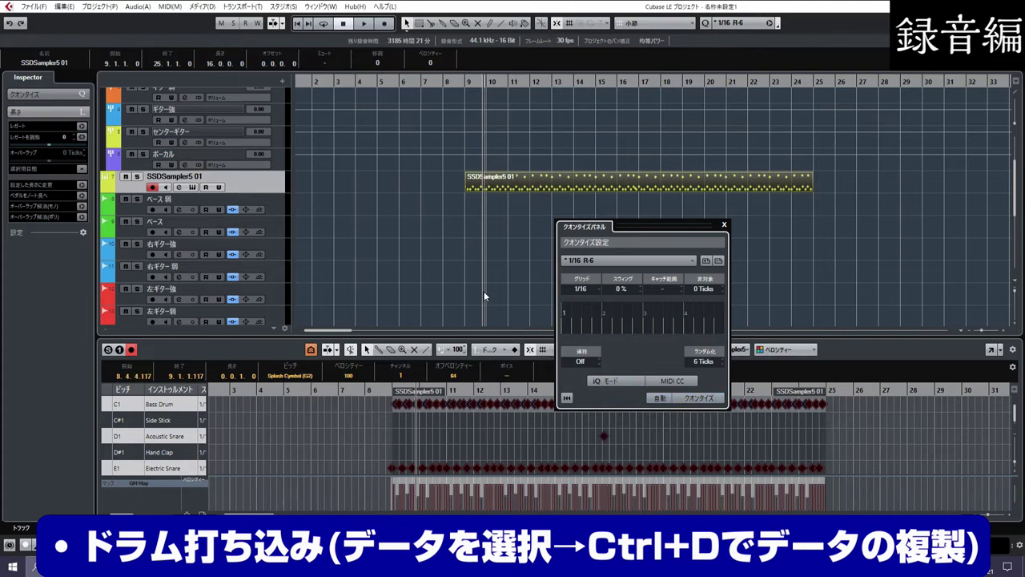
# Step: Extend the drum part's start back to bar 8 while playing the quantized pattern from bar 9, and return the playhead to bar 9
pyautogui.doubleClick(467, 83)
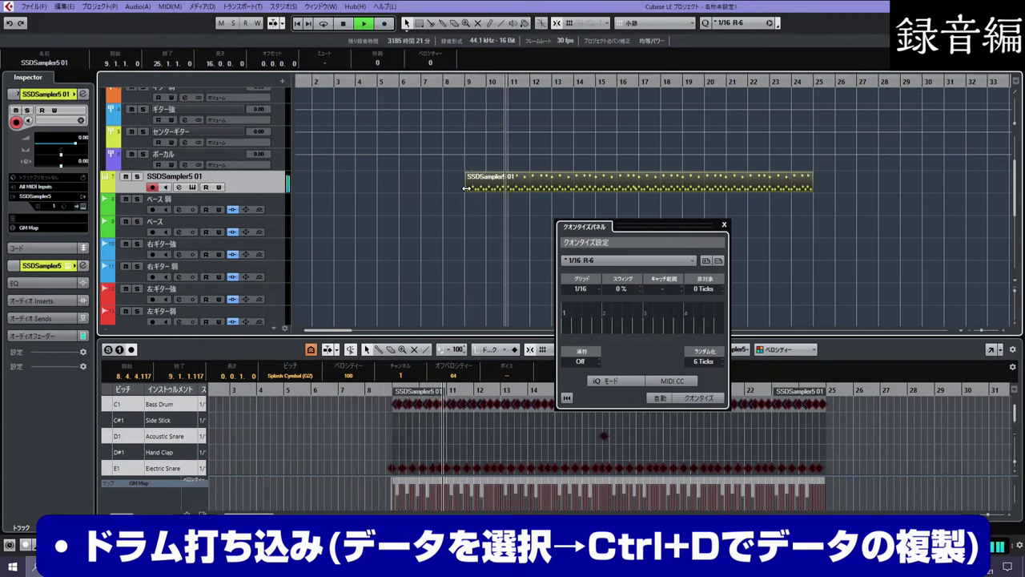
pyautogui.moveTo(468, 188); pyautogui.dragTo(451, 188)
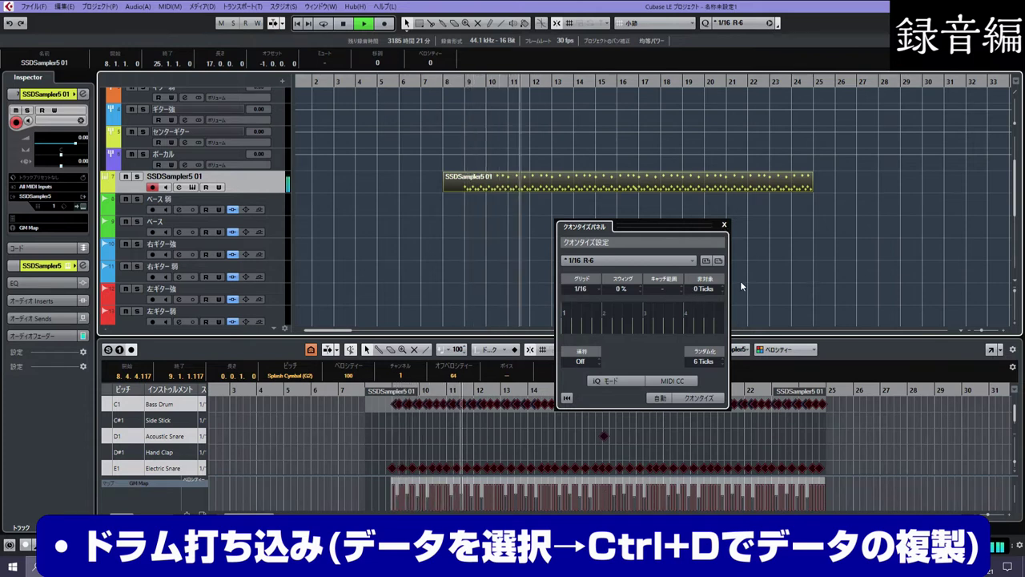
pyautogui.click(724, 226)
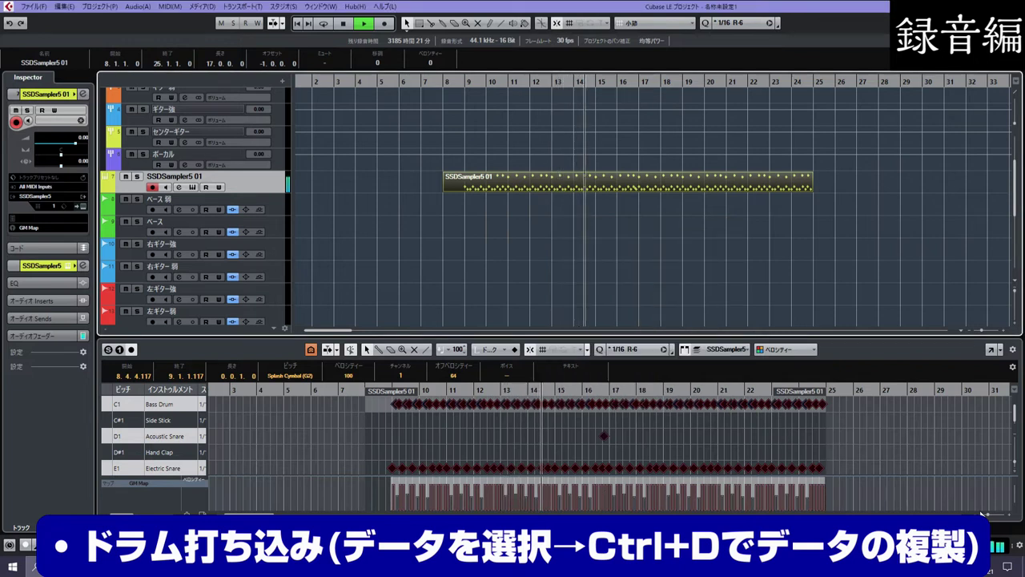
pyautogui.click(981, 513)
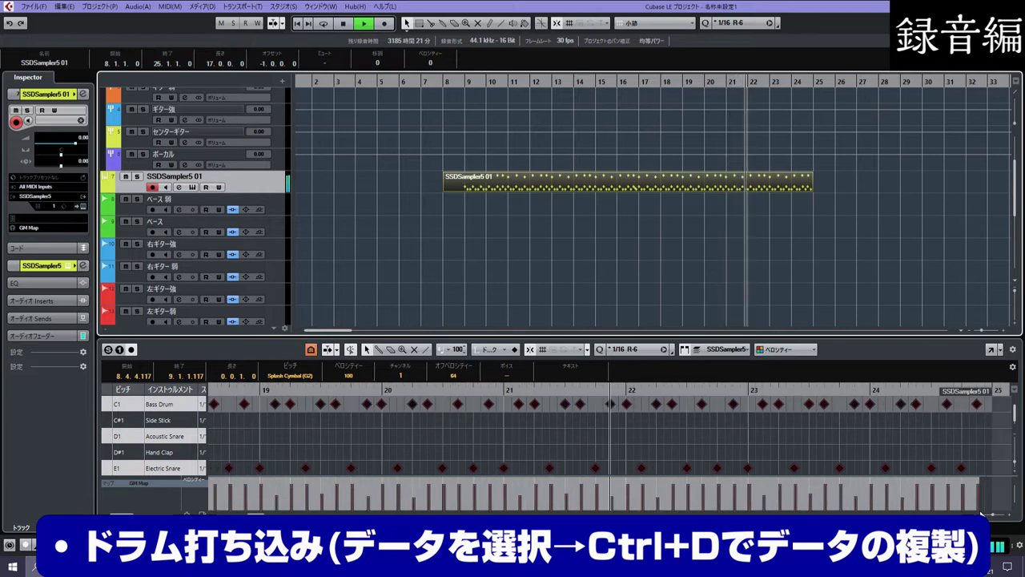
pyautogui.moveTo(981, 513); pyautogui.dragTo(972, 512)
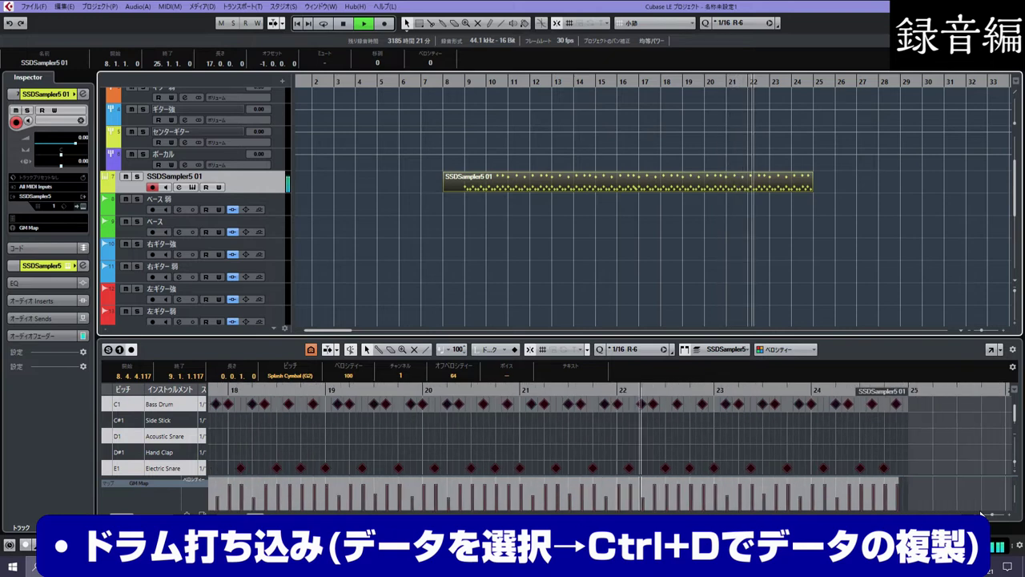
pyautogui.press('space')
pyautogui.click(464, 85)
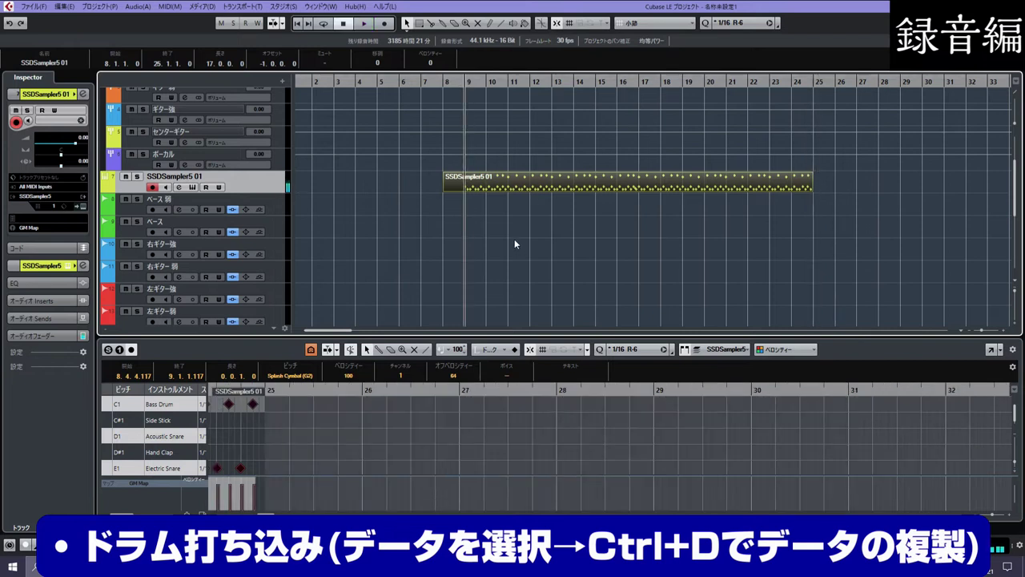
pyautogui.click(514, 245)
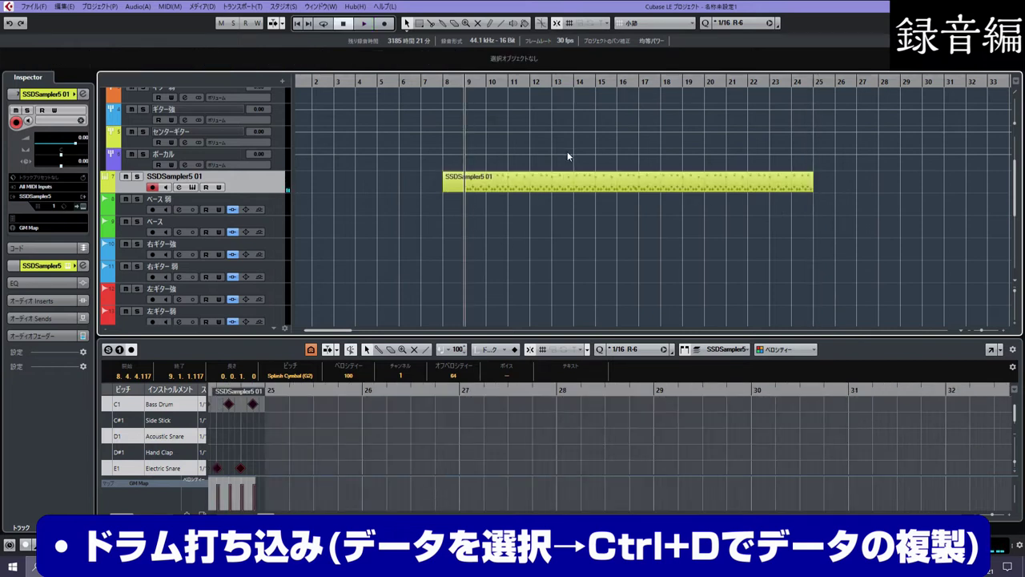
# Step: Select the drum part from bar 8 through bar 24 and duplicate its data repeatedly to continue the pattern from bar 25
pyautogui.click(506, 184)
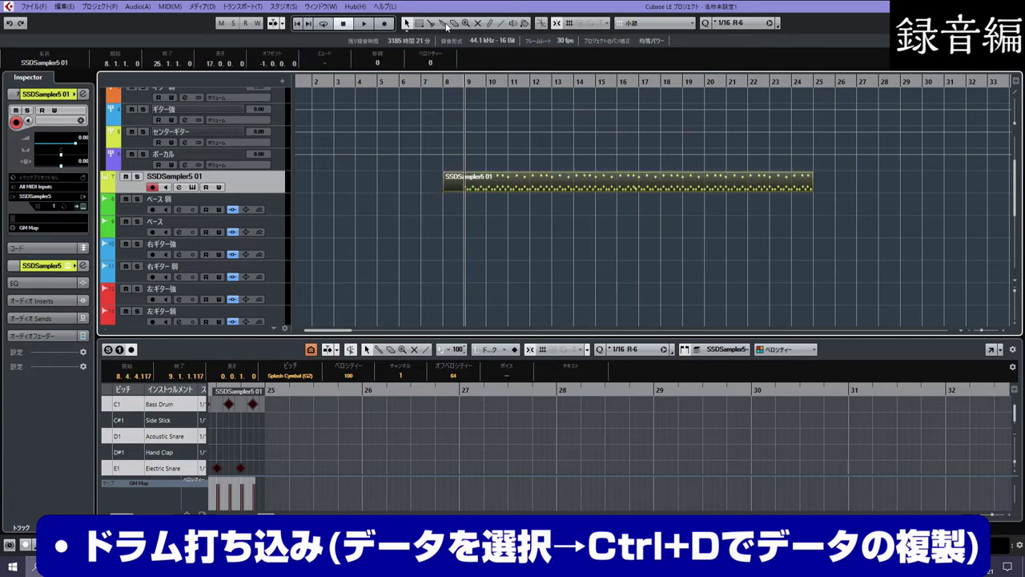
pyautogui.moveTo(412, 183); pyautogui.dragTo(888, 198)
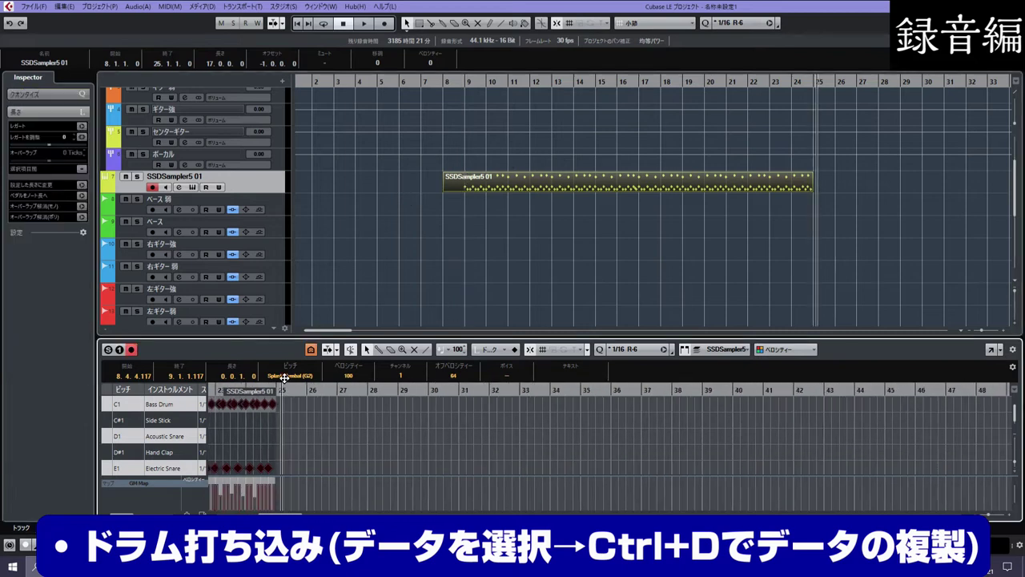
pyautogui.hotkey('ctrl', 'd')
pyautogui.hotkey('ctrl', 'd')
pyautogui.hotkey('ctrl', 'd')
pyautogui.hotkey('ctrl', 'd')
pyautogui.hotkey('ctrl', 'd')
pyautogui.hotkey('ctrl', 'd')
# Step: Examine the full-length drum part up to bar 89 across its instrument rows, from the bass drum and snares to cymbals, congas and agogo
pyautogui.press('g')
pyautogui.press('g')
pyautogui.press('g')
pyautogui.press('h')
pyautogui.press('h')
pyautogui.press('h')
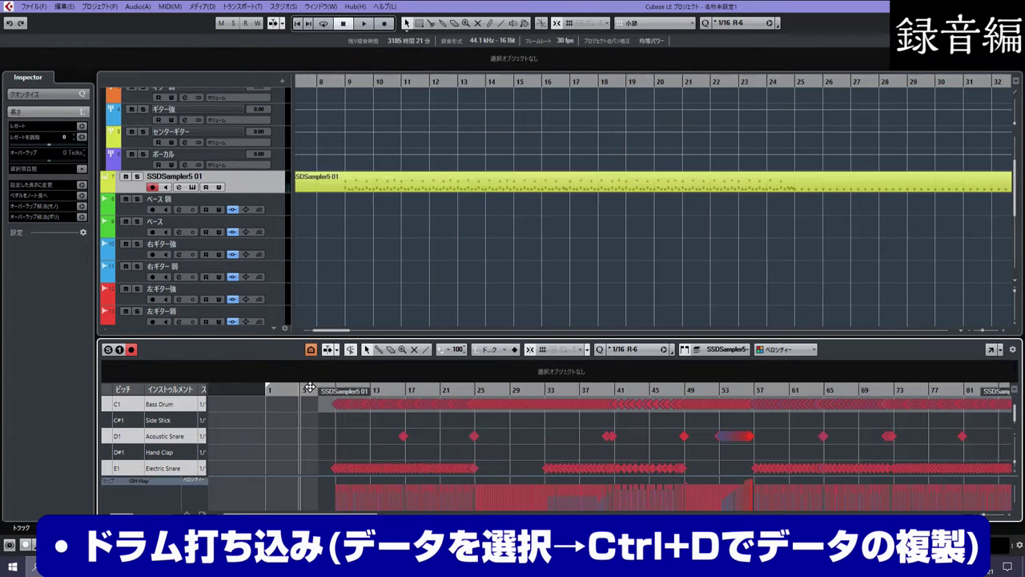
pyautogui.press('g')
pyautogui.press('g')
pyautogui.press('h')
pyautogui.press('g')
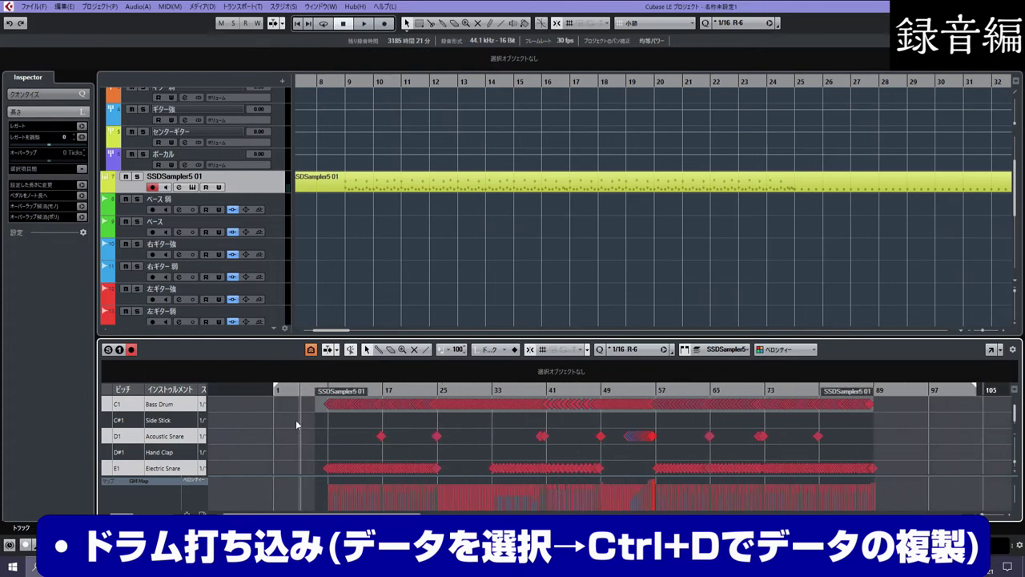
pyautogui.scroll(-3, 295, 420)
pyautogui.scroll(-14, 295, 420)
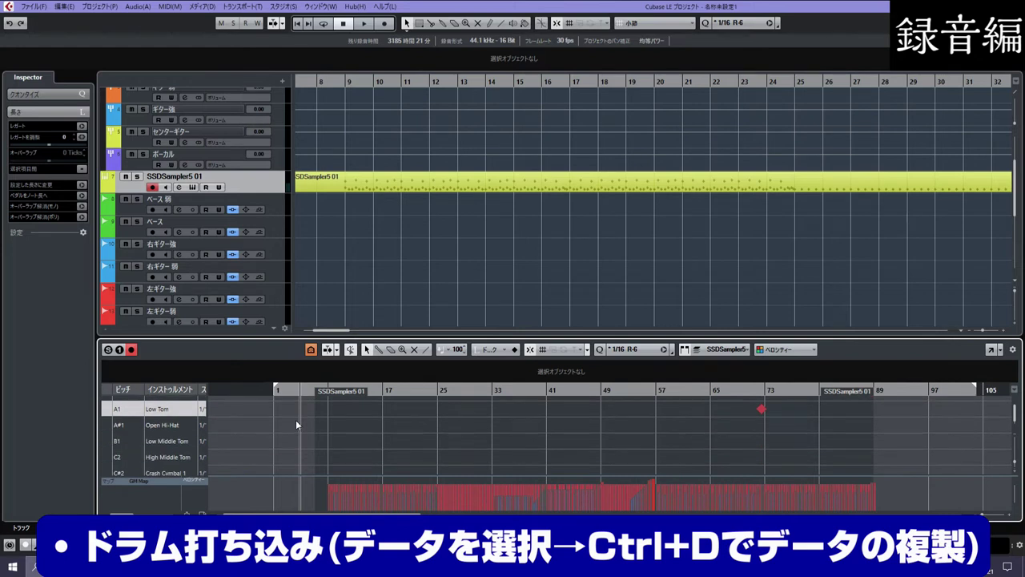
pyautogui.scroll(-9, 296, 420)
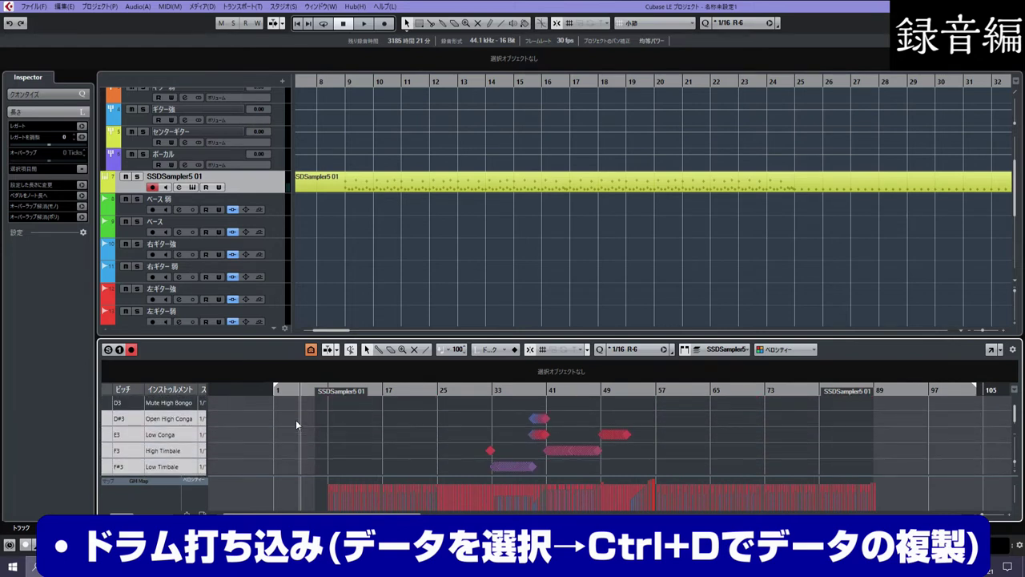
pyautogui.scroll(-3, 296, 420)
pyautogui.scroll(-2, 295, 420)
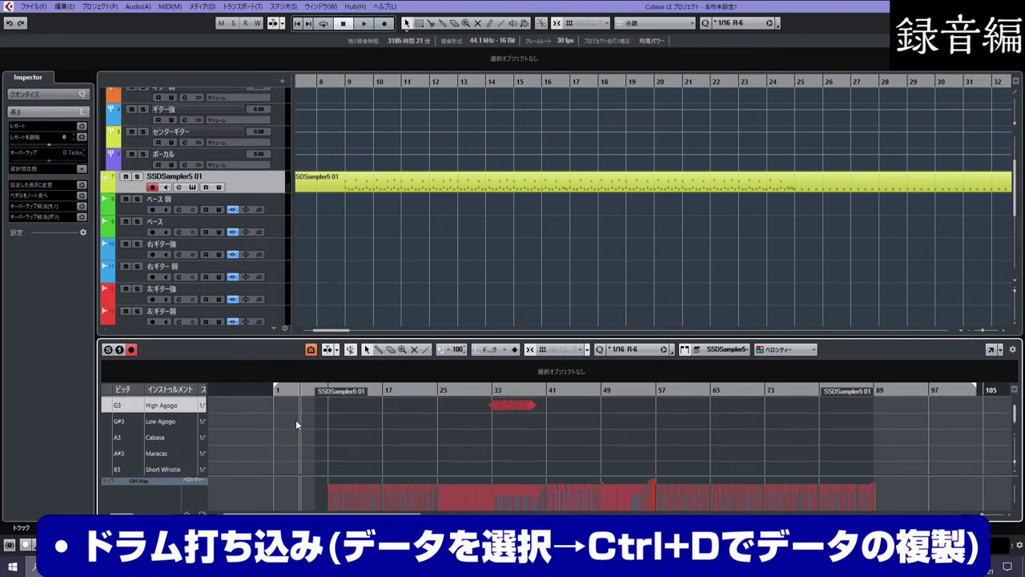
pyautogui.scroll(3, 295, 420)
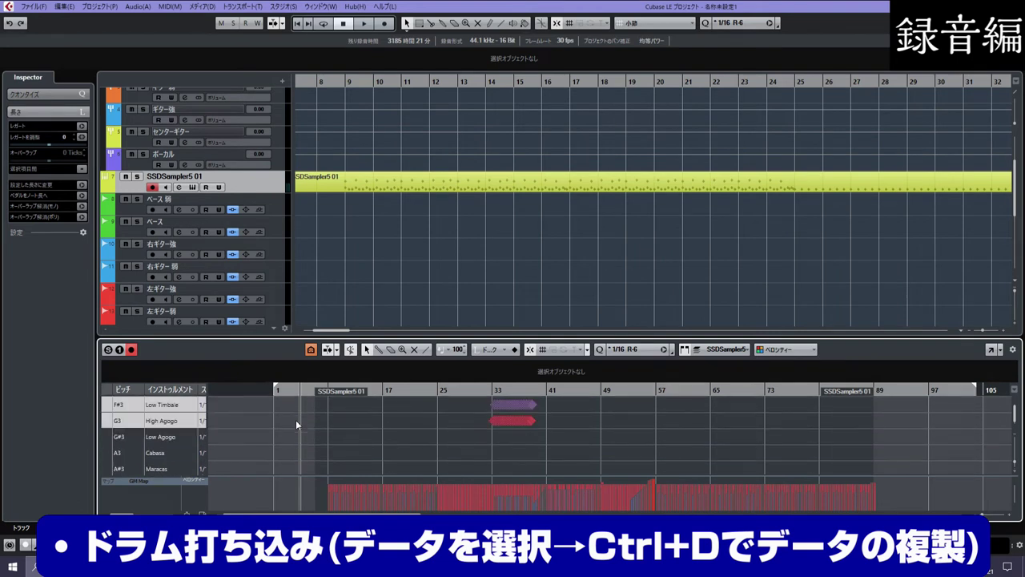
pyautogui.scroll(20, 296, 420)
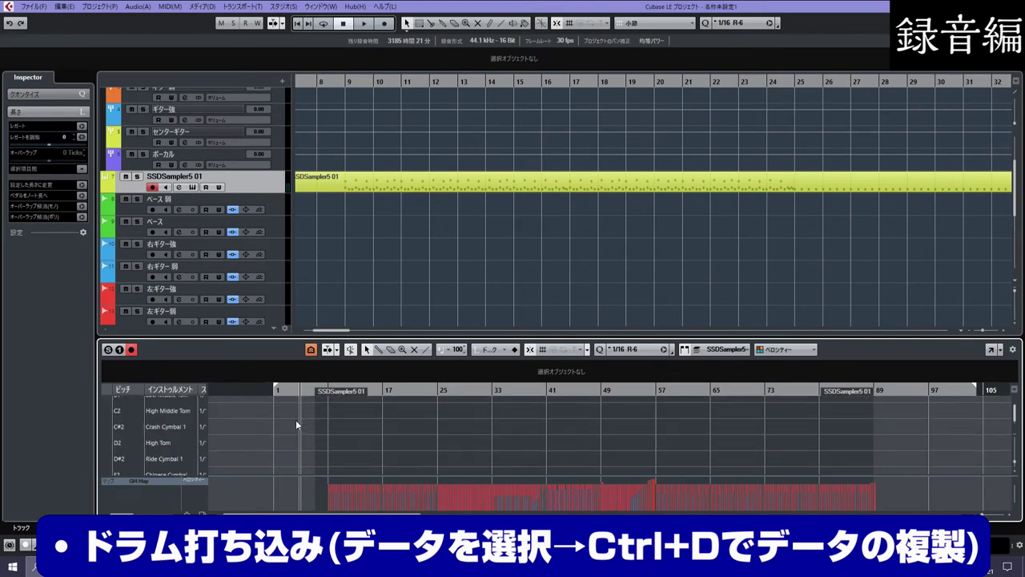
pyautogui.scroll(6, 295, 419)
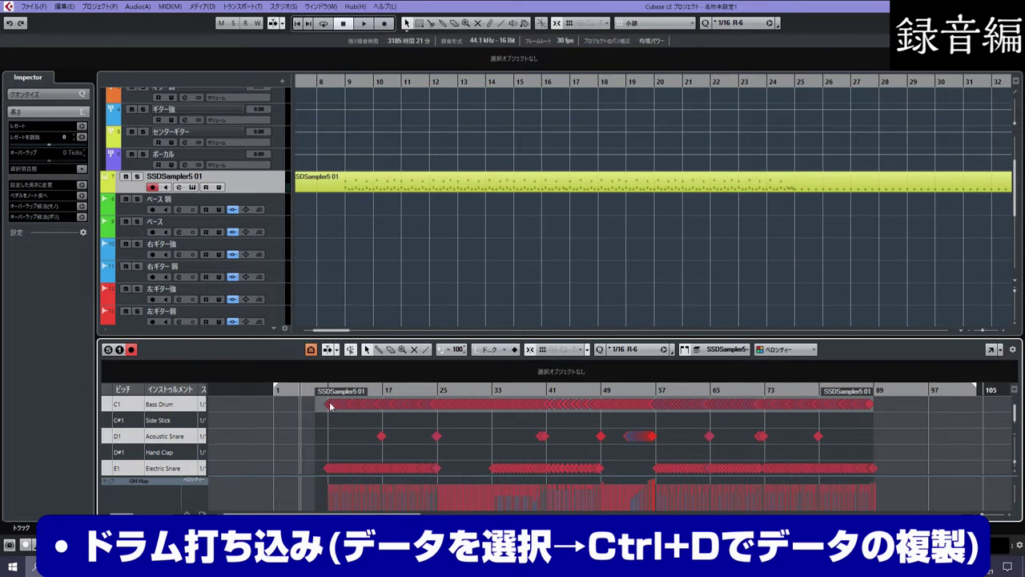
pyautogui.scroll(-6, 316, 422)
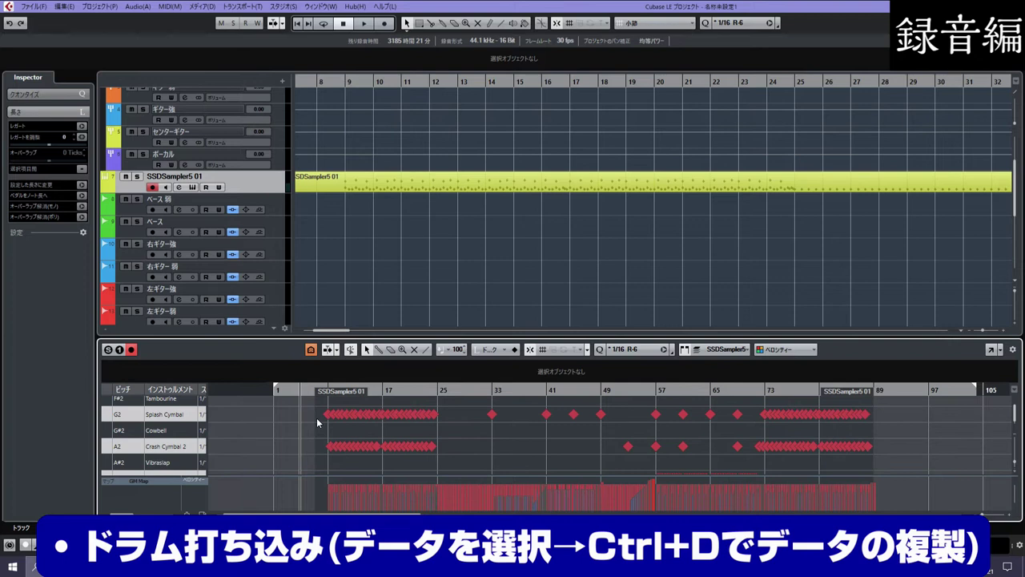
pyautogui.scroll(6, 317, 422)
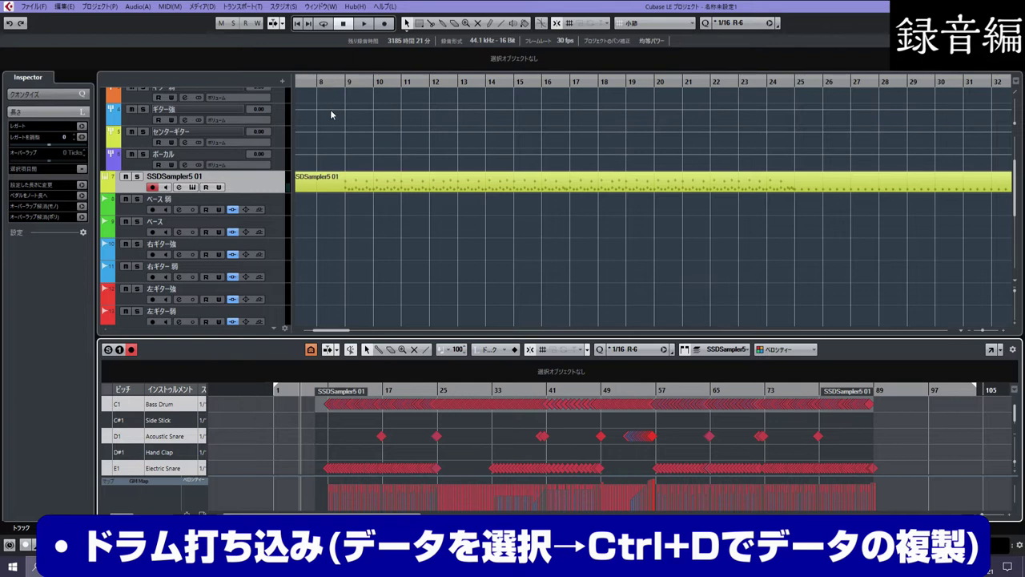
# Step: Place the playhead at about bar 8 and examine the long drum part along the project timeline
pyautogui.moveTo(325, 84); pyautogui.dragTo(322, 75)
pyautogui.click(909, 82)
pyautogui.moveTo(909, 82); pyautogui.dragTo(385, 215)
pyautogui.scroll(-2, 387, 214)
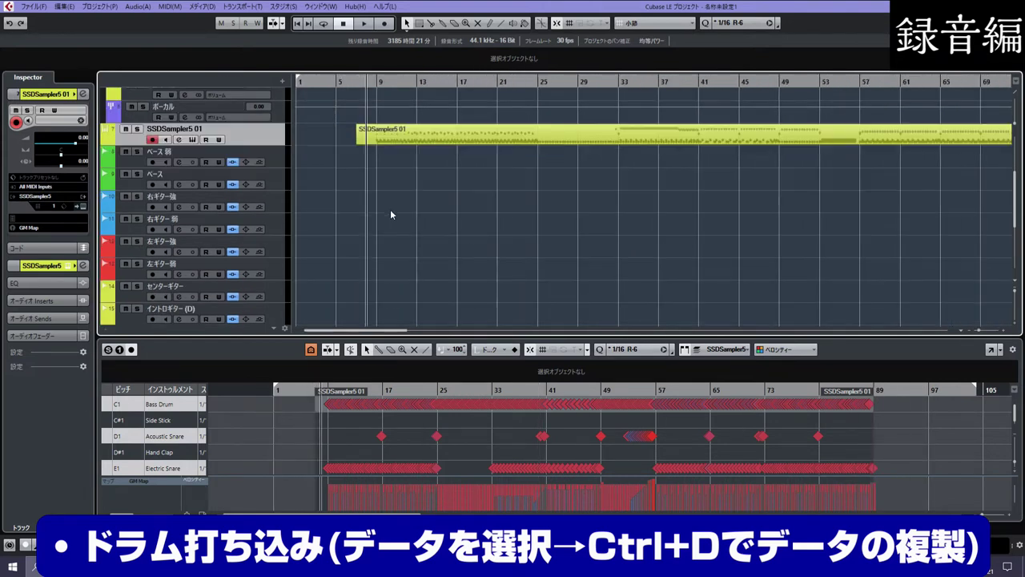
pyautogui.scroll(2, 370, 168)
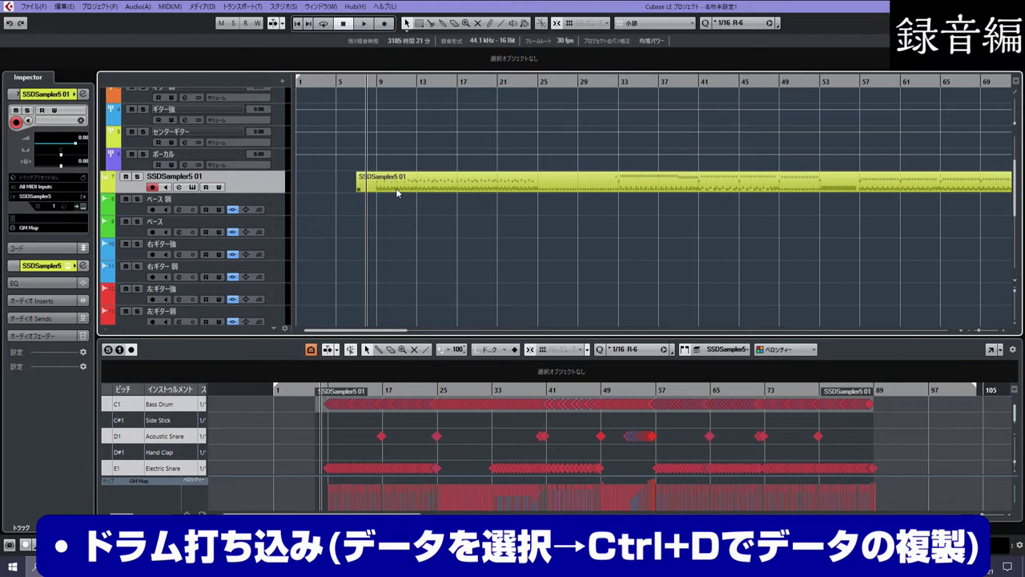
# Step: Look through the programmed drum lanes of the SSDSampler5 01 part, from Bass Drum to High Agogo
pyautogui.scroll(-2, 325, 413)
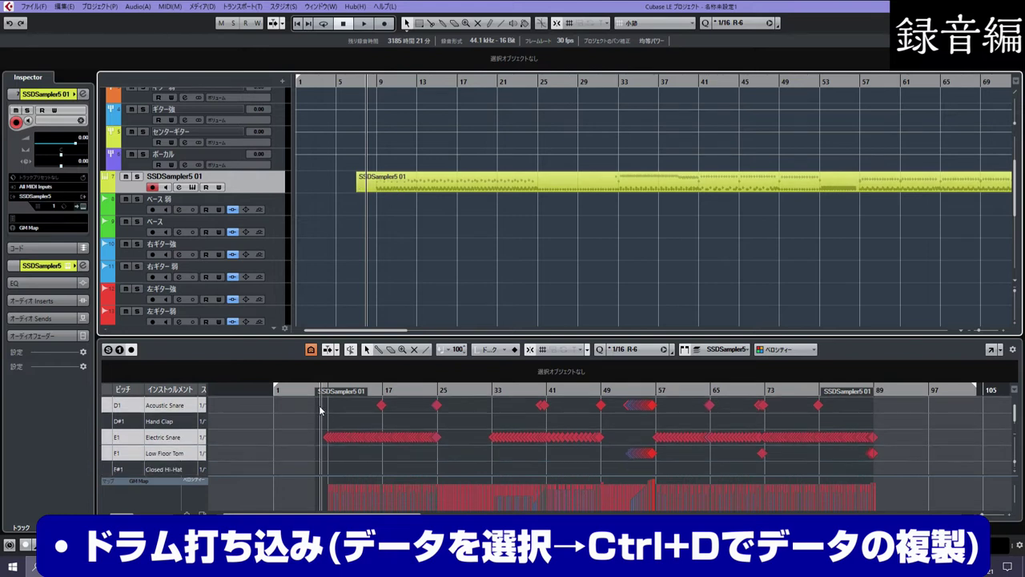
pyautogui.scroll(-1, 326, 422)
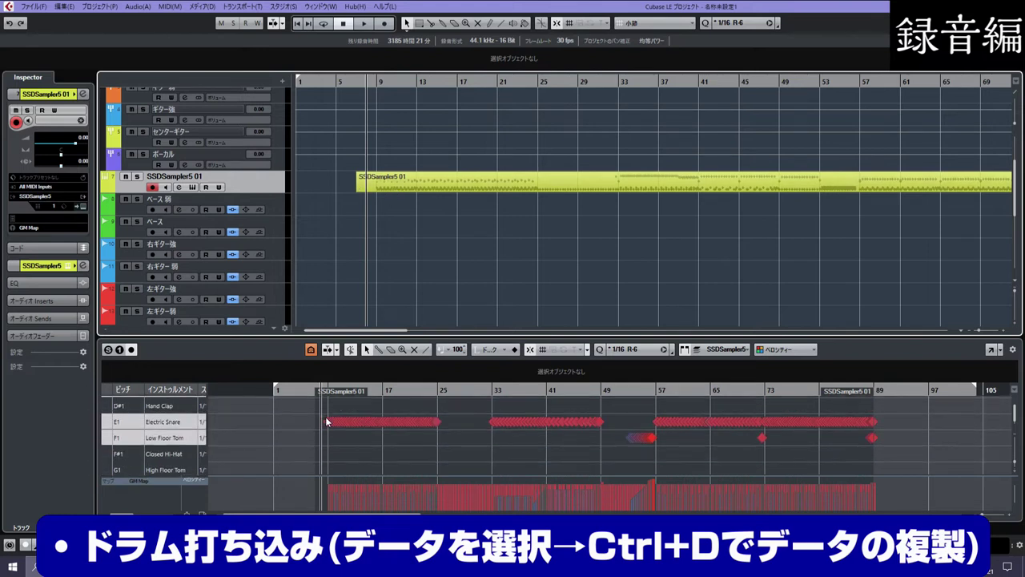
pyautogui.scroll(-9, 326, 421)
pyautogui.scroll(-5, 325, 420)
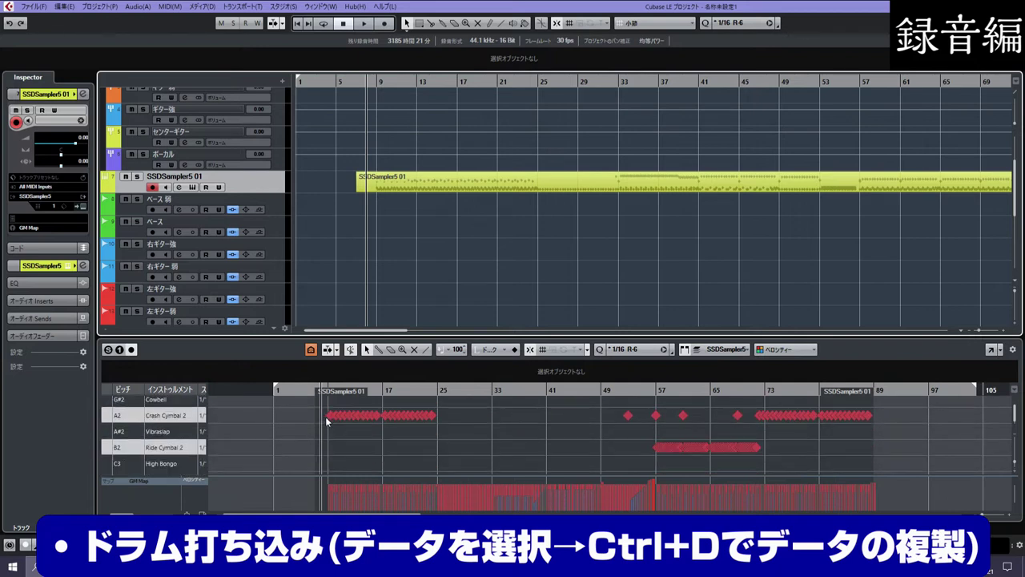
pyautogui.scroll(-6, 326, 421)
pyautogui.scroll(-3, 326, 421)
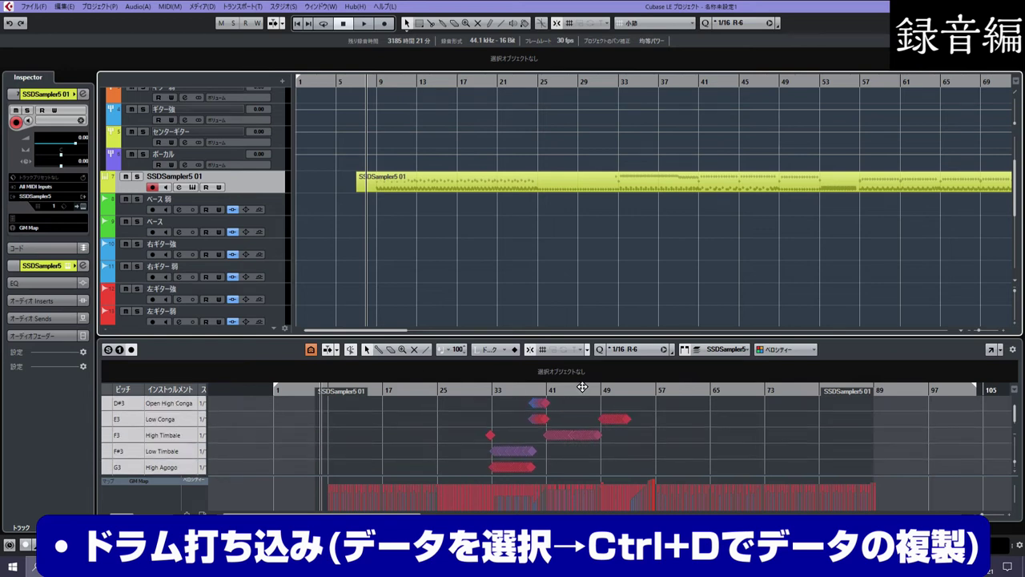
# Step: Audition the alternating High Agogo and Low Timbale notes one by one just after the start of bar 33
pyautogui.click(500, 390)
pyautogui.scroll(8, 498, 412)
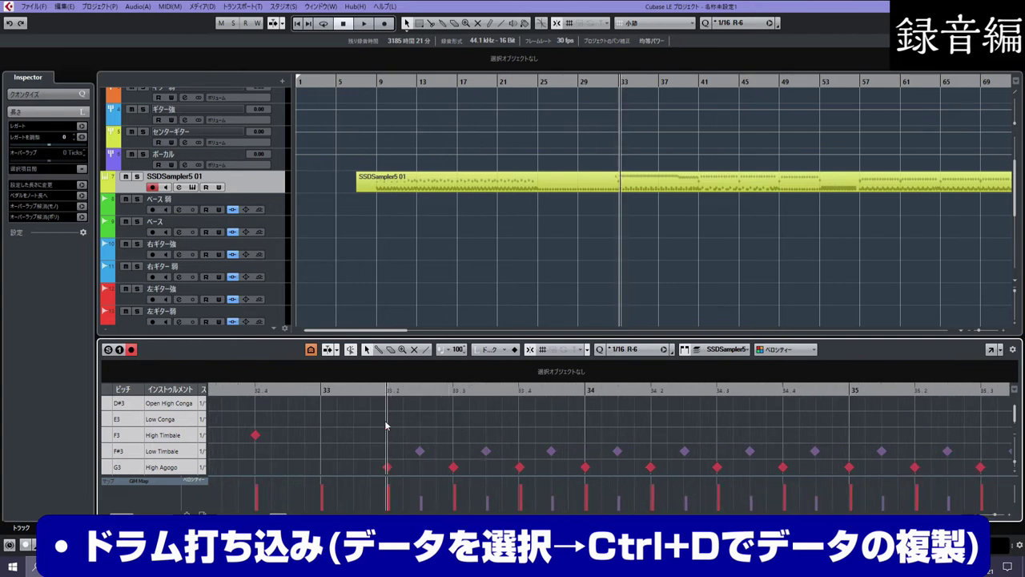
pyautogui.click(387, 467)
pyautogui.click(420, 453)
pyautogui.click(454, 467)
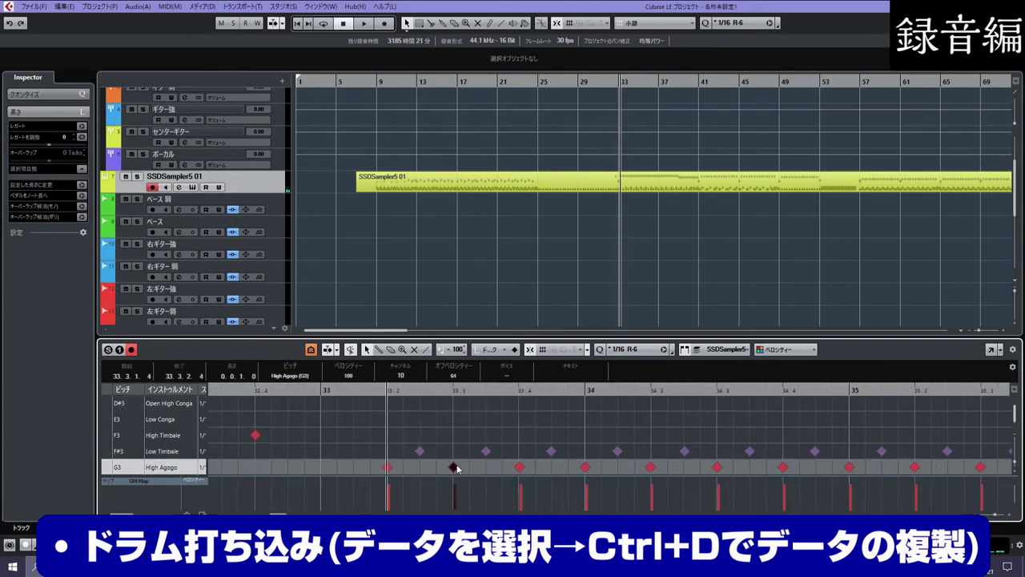
pyautogui.click(486, 451)
pyautogui.click(387, 467)
pyautogui.click(419, 452)
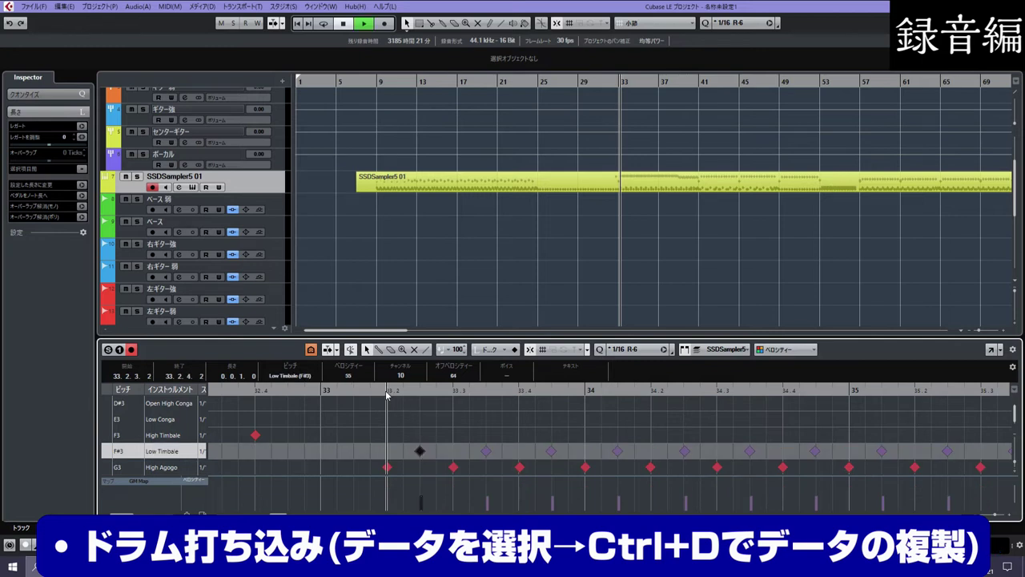
# Step: Play back the agogo and timbale pattern from bar 33, then stop and move the playhead to just before bar 33
pyautogui.press('space')
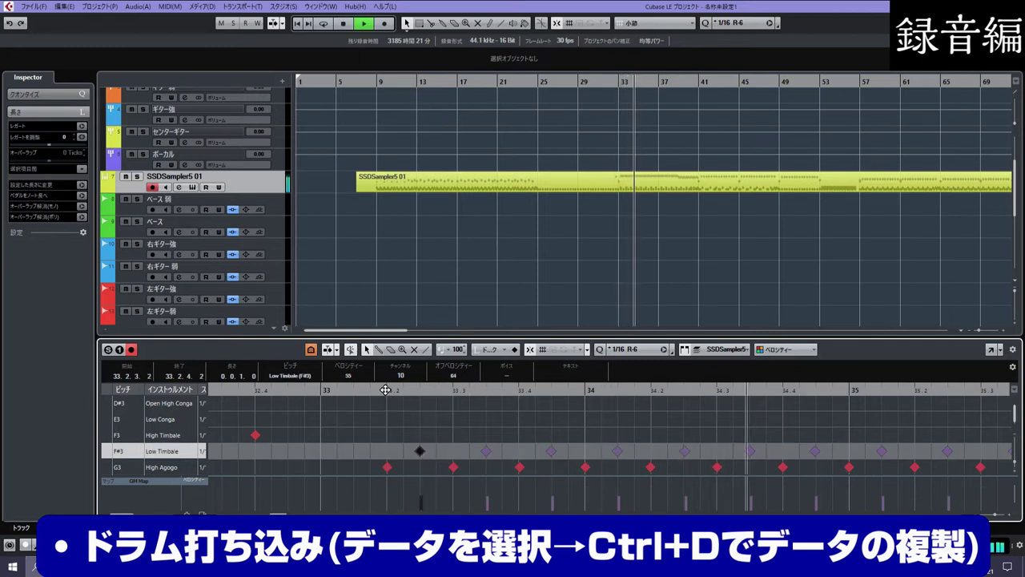
pyautogui.press('space')
pyautogui.moveTo(385, 390); pyautogui.dragTo(395, 350)
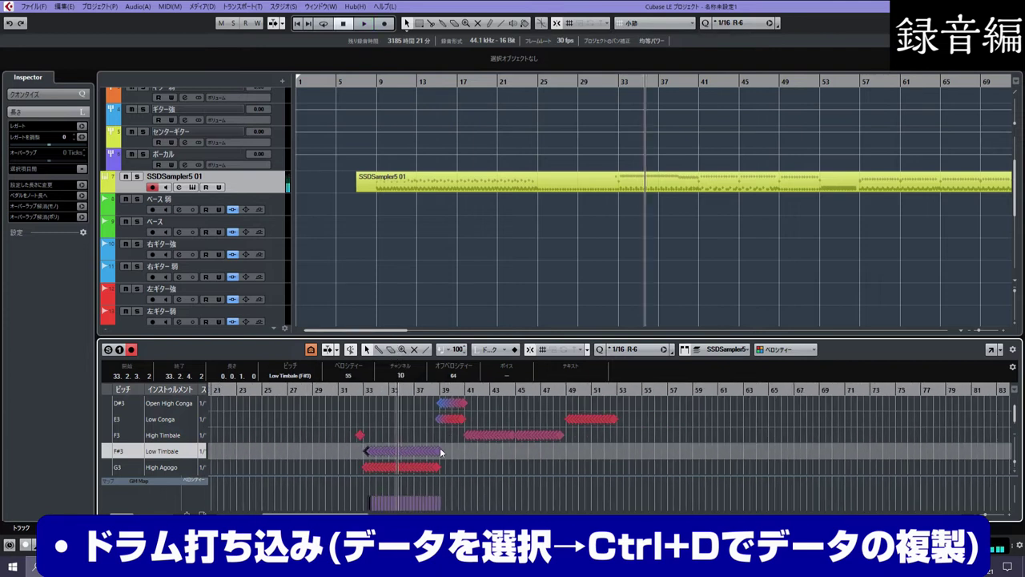
pyautogui.scroll(1, 452, 409)
pyautogui.moveTo(439, 388)
pyautogui.mouseDown()
pyautogui.moveTo(431, 420)
pyautogui.moveTo(431, 392)
pyautogui.mouseUp()
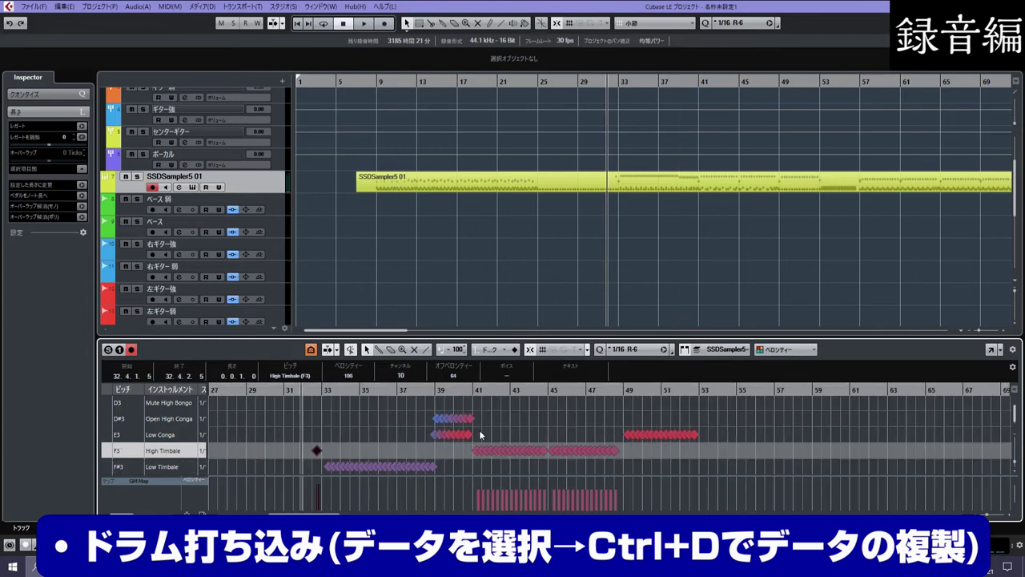
# Step: Examine the remaining drum lanes around the beginning of the drum part, near bars 7 to 9
pyautogui.scroll(7, 479, 430)
pyautogui.scroll(-1, 479, 429)
pyautogui.scroll(2, 479, 429)
pyautogui.scroll(-2, 479, 429)
pyautogui.moveTo(783, 400); pyautogui.dragTo(365, 417)
pyautogui.scroll(20, 365, 416)
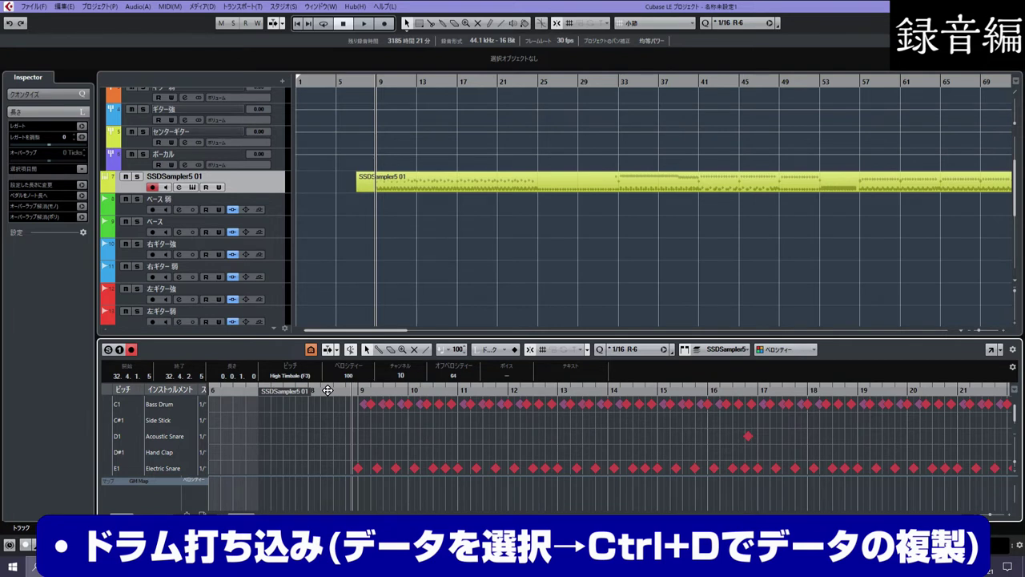
pyautogui.moveTo(327, 390); pyautogui.dragTo(333, 420)
pyautogui.scroll(-4, 334, 420)
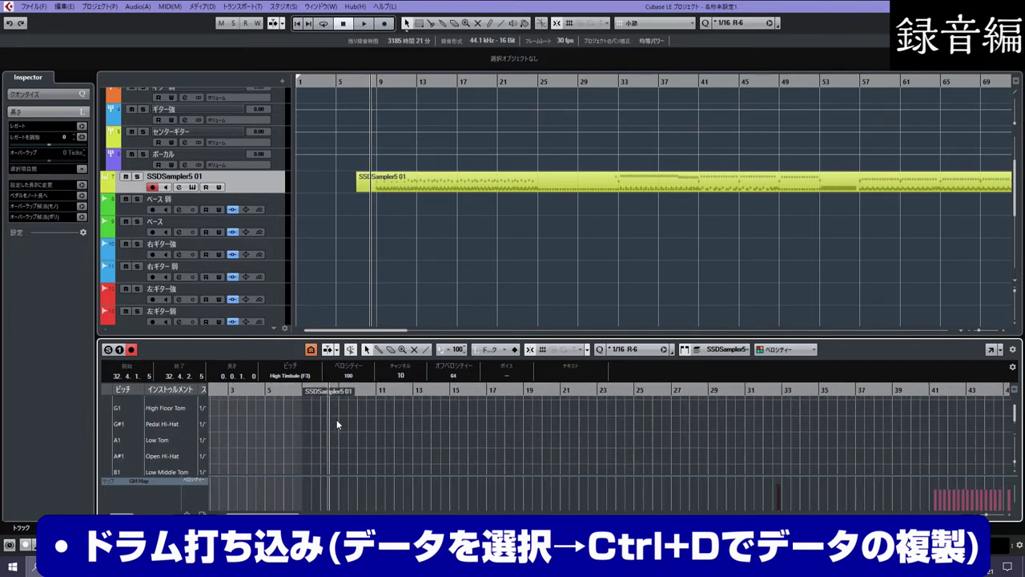
pyautogui.scroll(-3, 336, 425)
# Step: Zoom in on the project timeline near bar 9 and place the playhead there with cycle playback off
pyautogui.moveTo(367, 80); pyautogui.dragTo(372, 84)
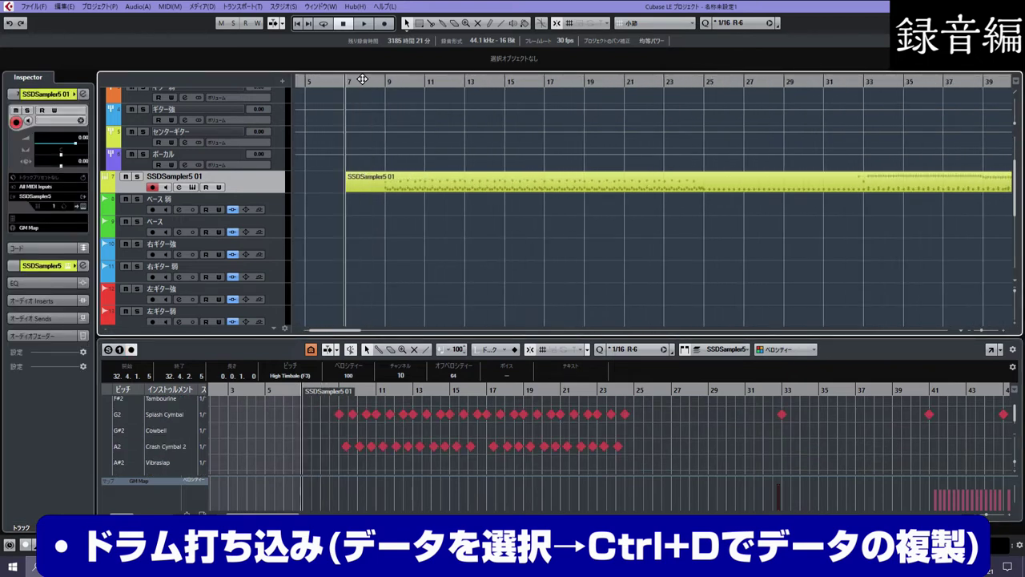
pyautogui.moveTo(388, 81); pyautogui.dragTo(363, 81)
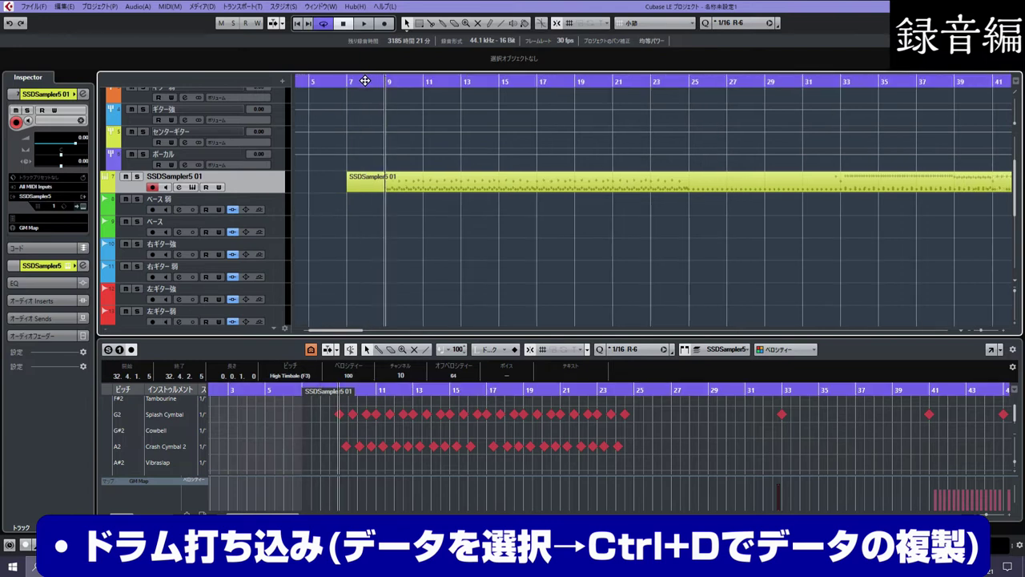
pyautogui.press('KP_Divide')
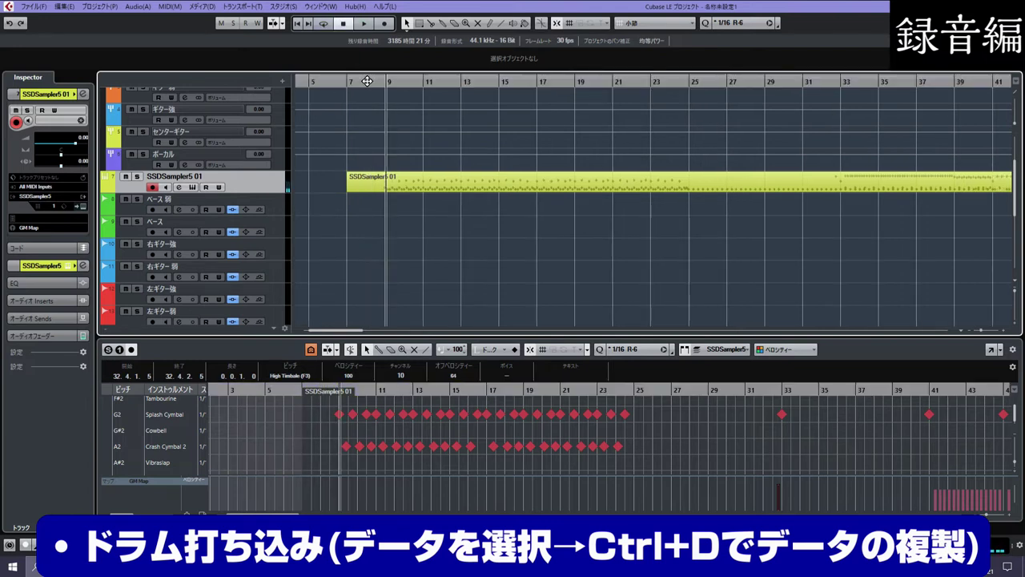
pyautogui.moveTo(367, 81)
pyautogui.mouseDown()
pyautogui.moveTo(352, 80)
pyautogui.moveTo(392, 81)
pyautogui.moveTo(348, 81)
pyautogui.moveTo(366, 81)
pyautogui.mouseUp()
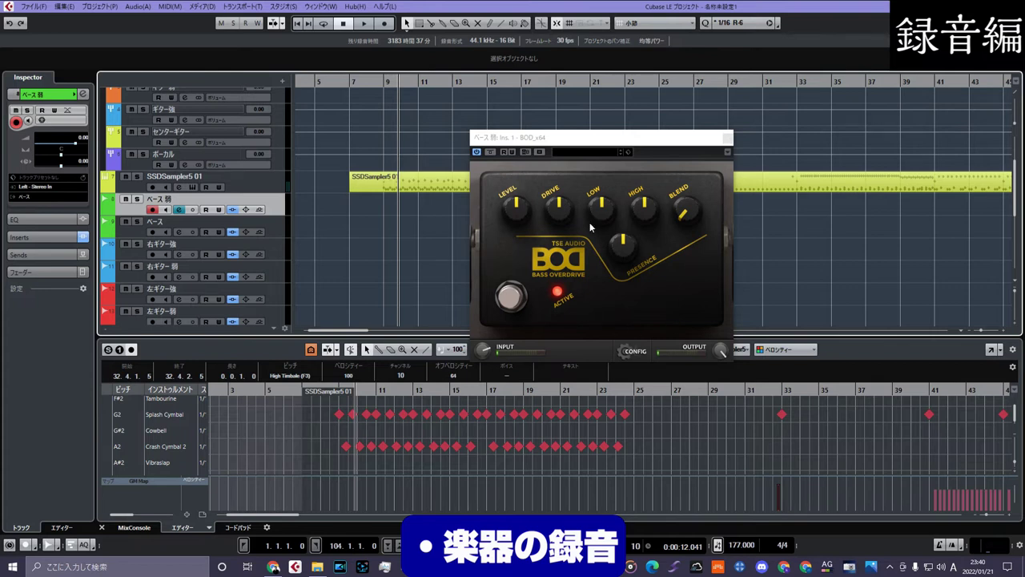
# Step: Turn on the metronome click and play it back from bar 1, stopping after about two bars
pyautogui.click(351, 80)
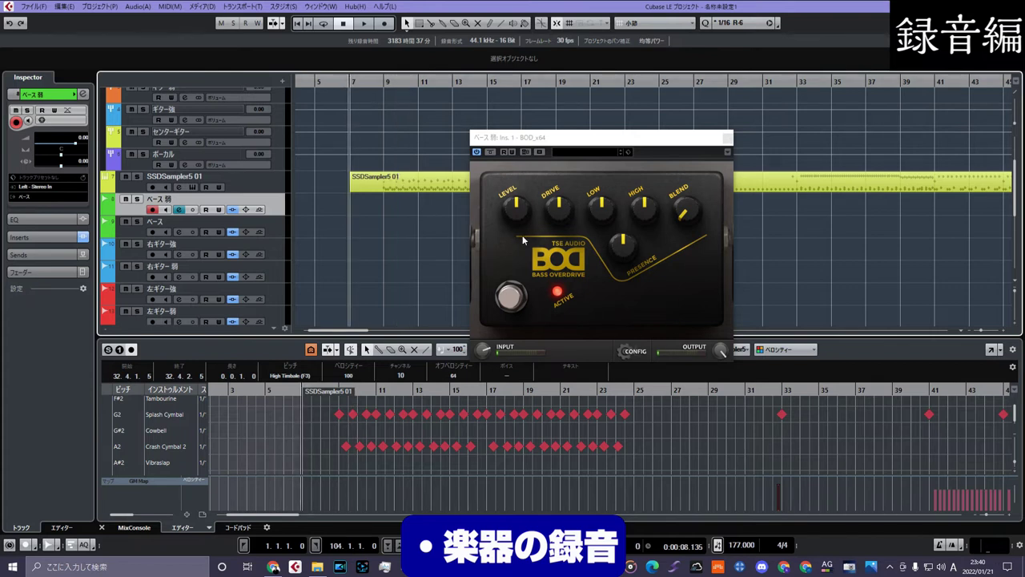
pyautogui.click(940, 544)
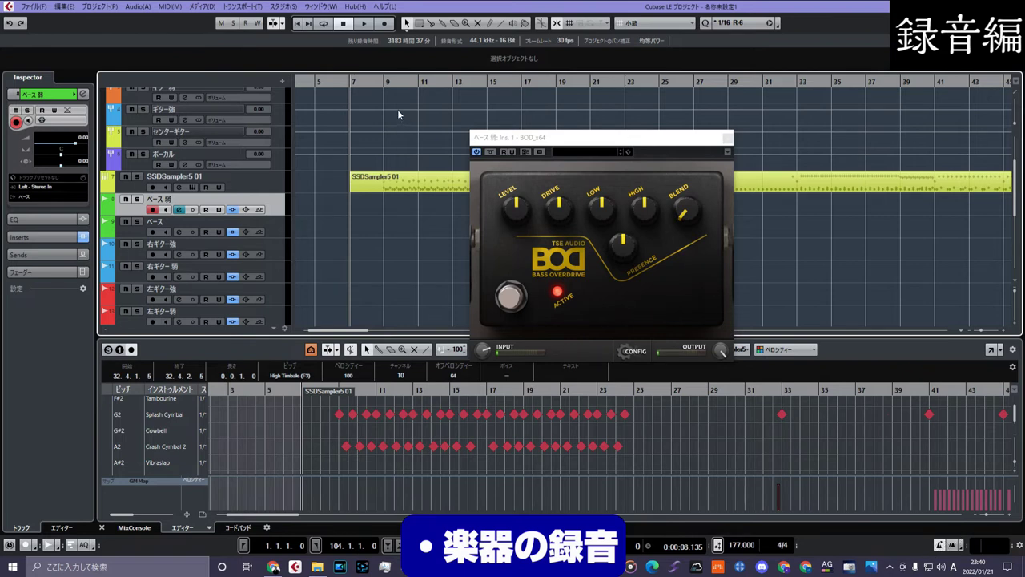
pyautogui.hscroll(-2, 324, 81)
pyautogui.doubleClick(303, 81)
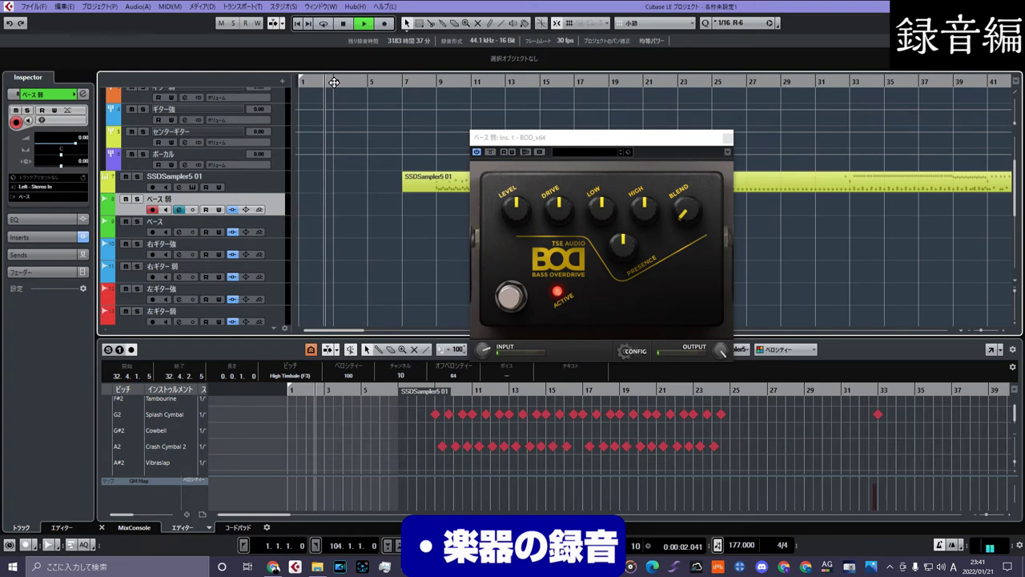
pyautogui.press('space')
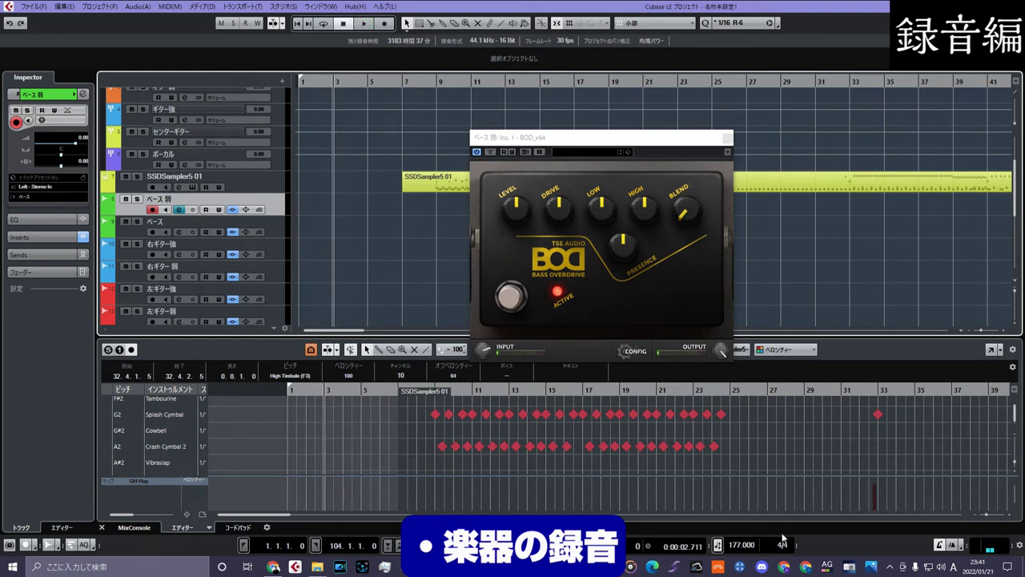
# Step: Set the project tempo to 186 and play the click from bar 1 to check the speed
pyautogui.scroll(8, 739, 548)
pyautogui.click(303, 83)
pyautogui.press('space')
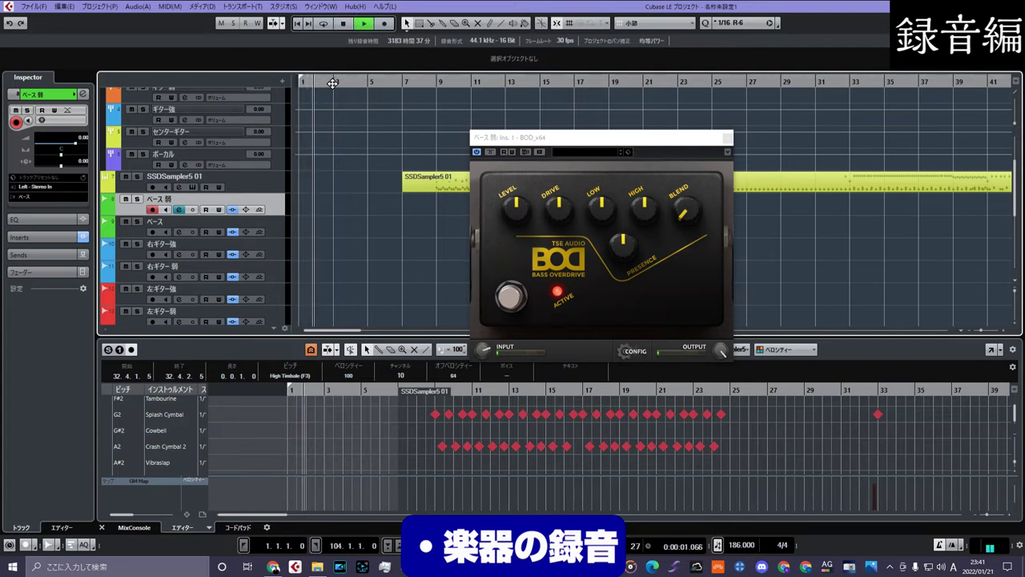
pyautogui.press('space')
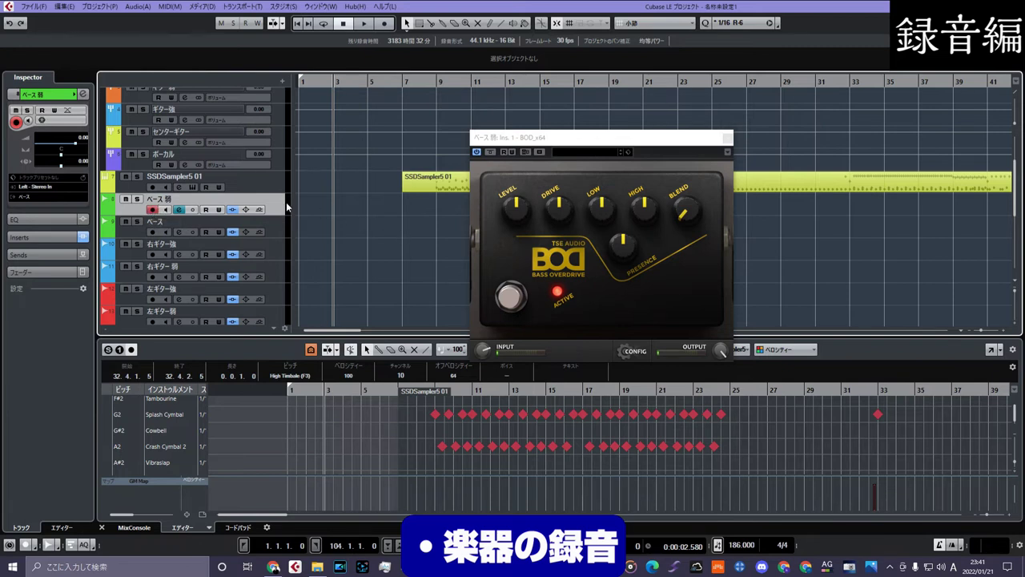
# Step: Close the BOD bass overdrive plug-in, record a short test take on the ベース 弱 track from bar 3, and delete it
pyautogui.click(727, 138)
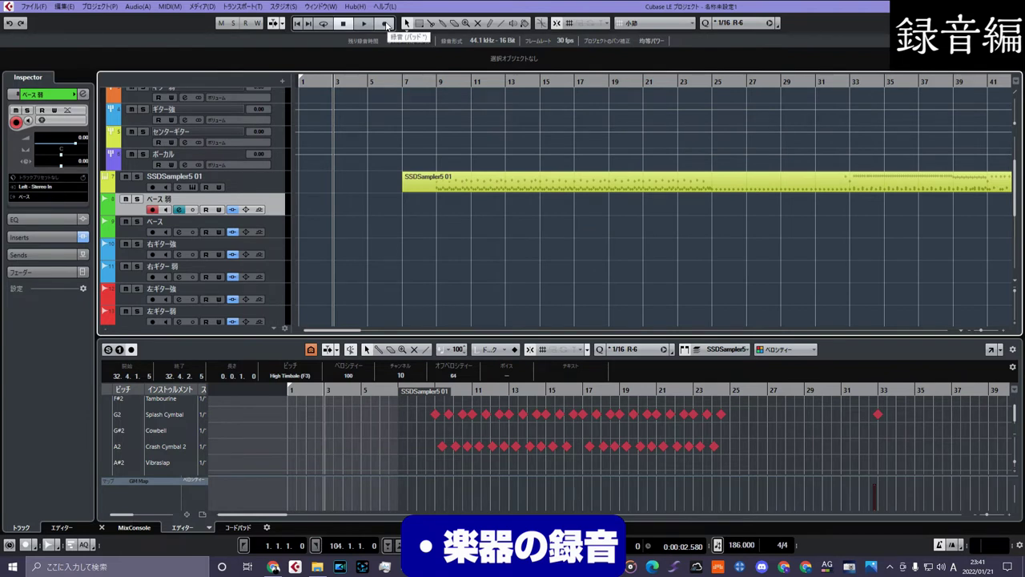
pyautogui.click(386, 24)
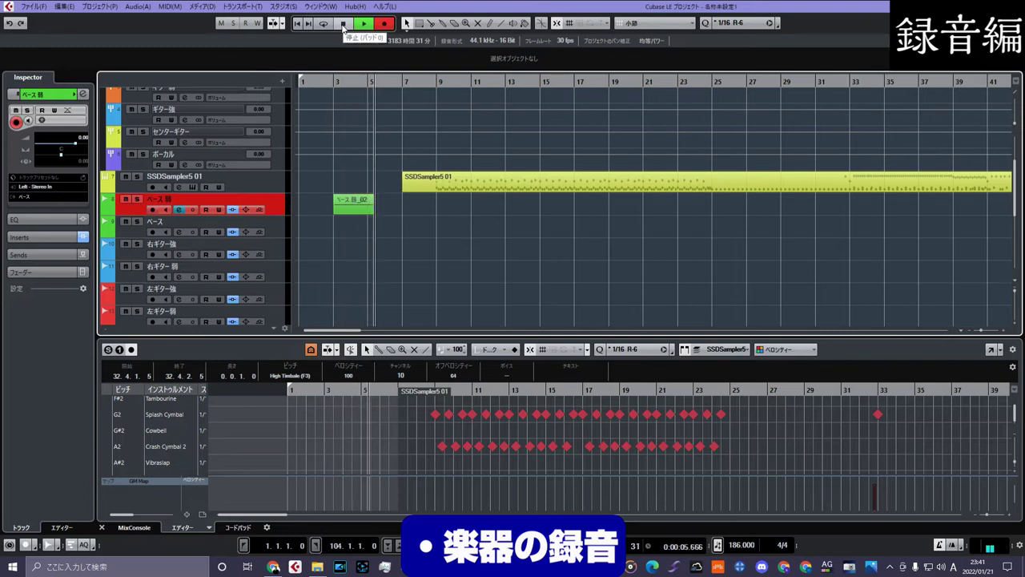
pyautogui.click(343, 24)
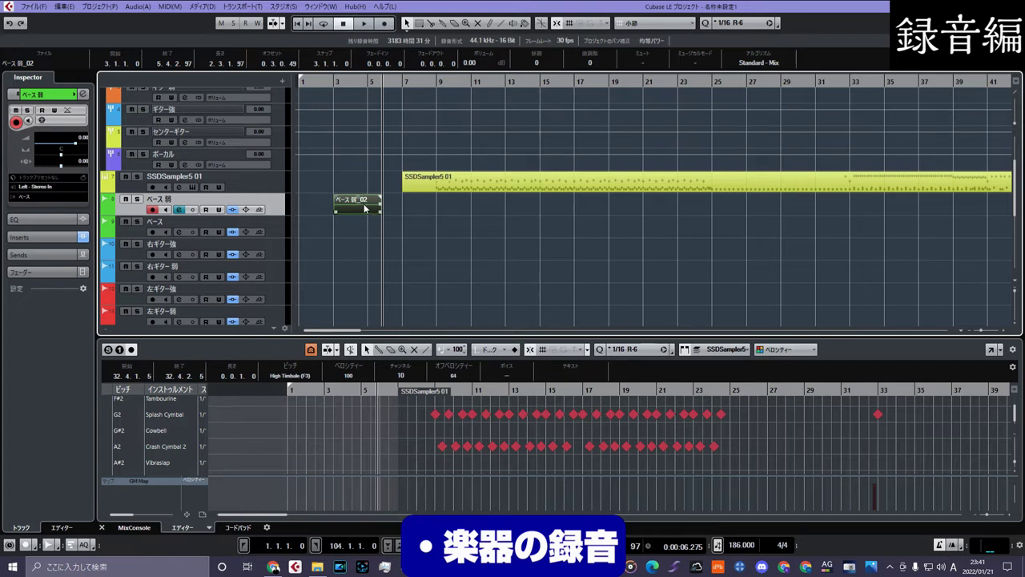
pyautogui.press('Delete')
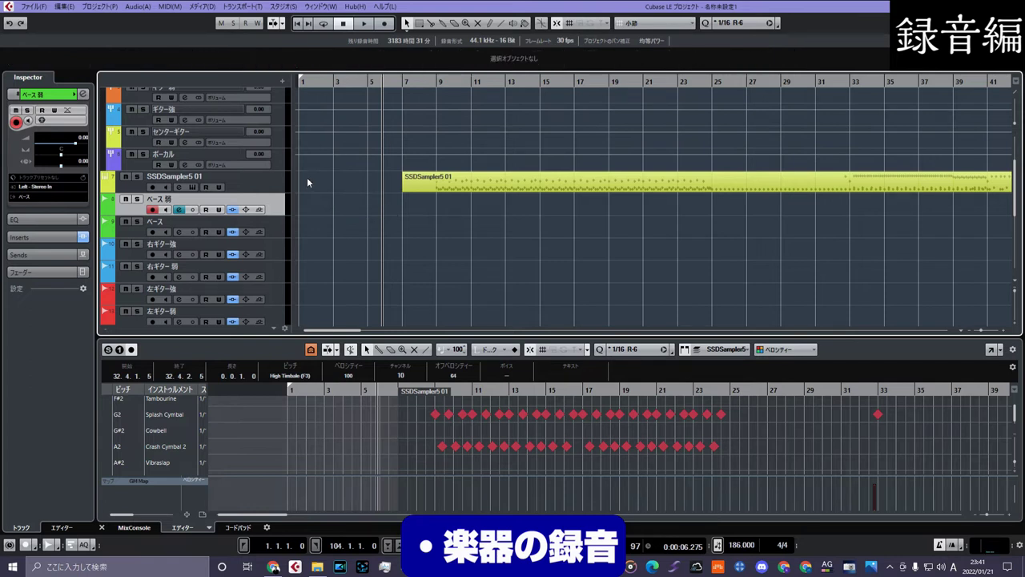
# Step: Record-arm the ベース 弱 and ベース tracks together, and leave only the ベース track selected and armed
pyautogui.click(160, 235)
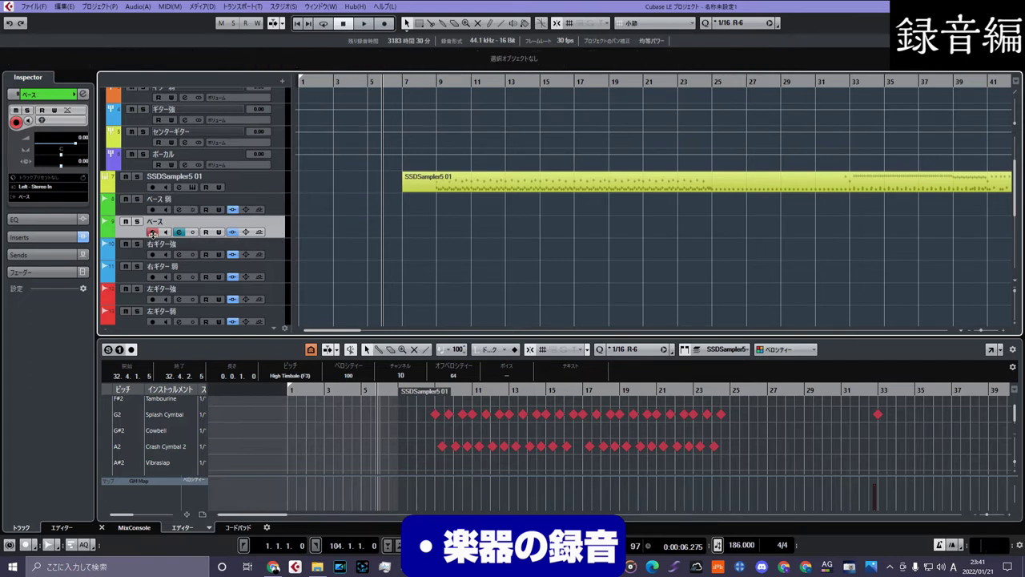
pyautogui.click(279, 200)
pyautogui.click(154, 232)
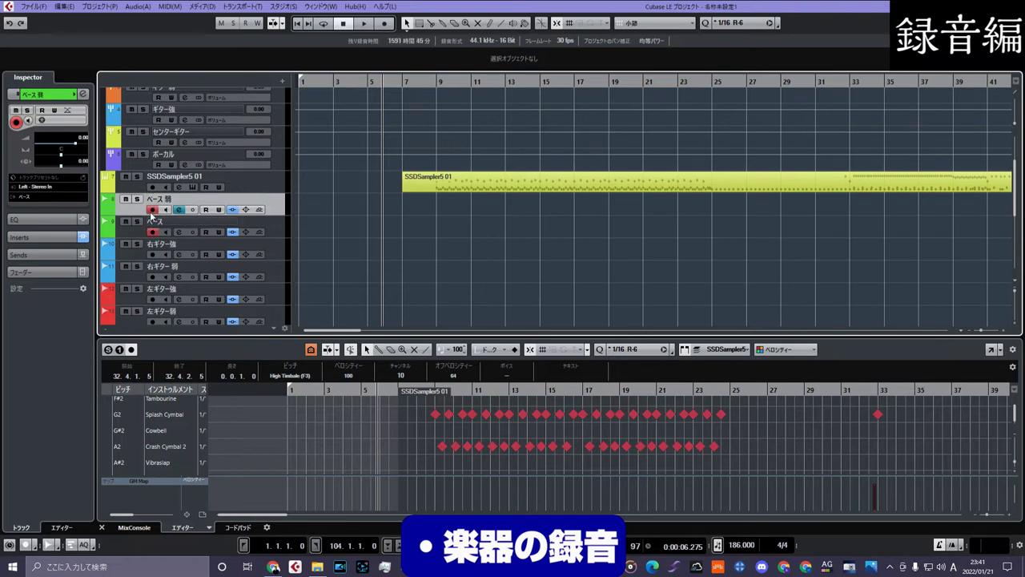
pyautogui.click(284, 228)
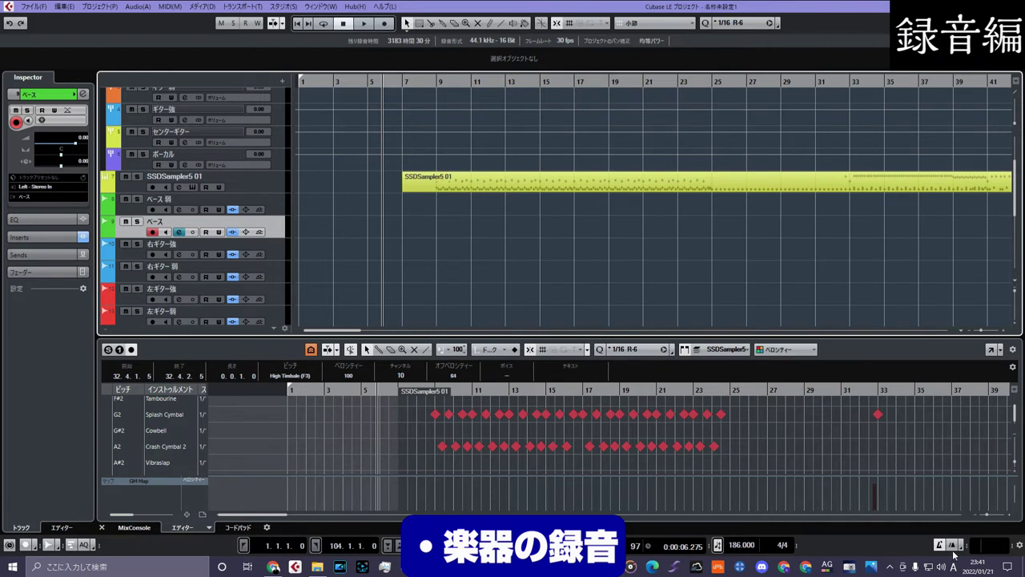
# Step: Review the input routing choices available for the ベース track, with Mono In as its input
pyautogui.moveTo(432, 85); pyautogui.dragTo(295, 219)
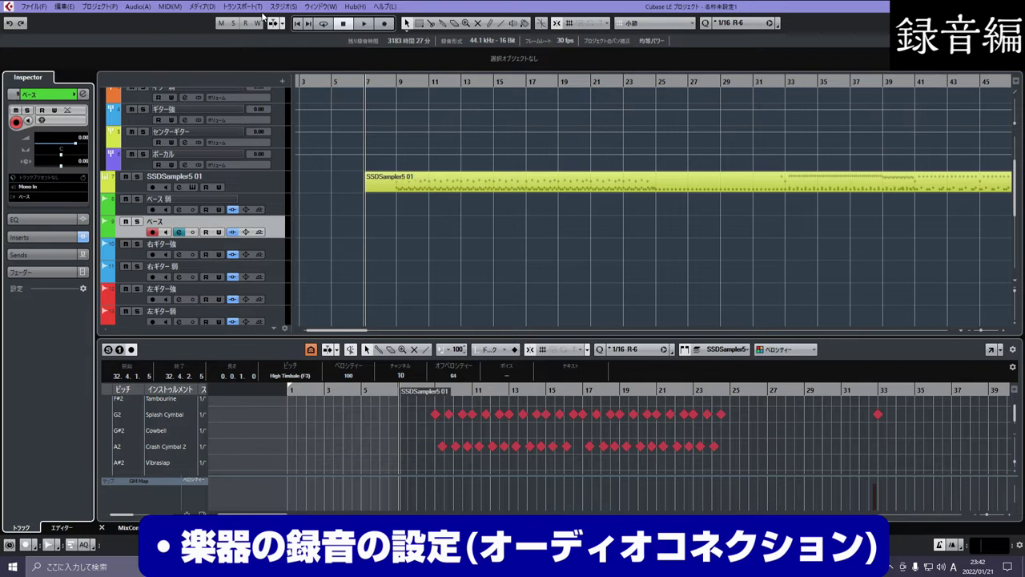
pyautogui.click(37, 187)
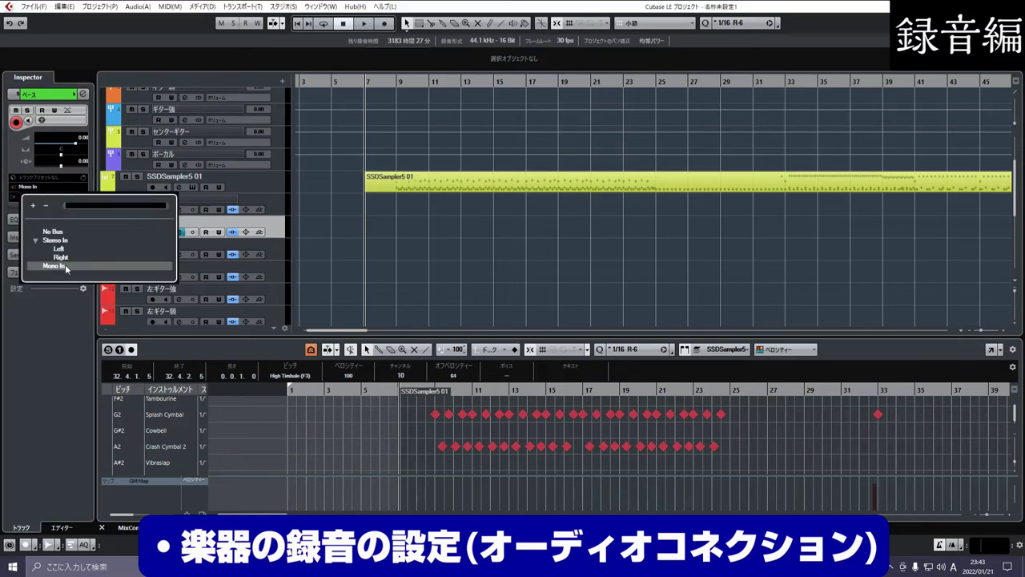
pyautogui.click(71, 304)
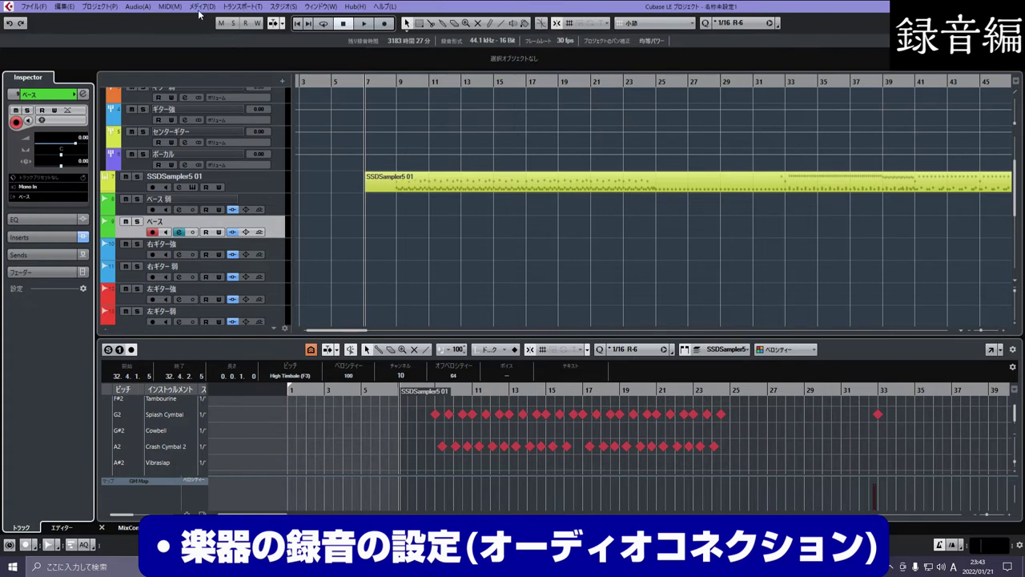
pyautogui.click(42, 189)
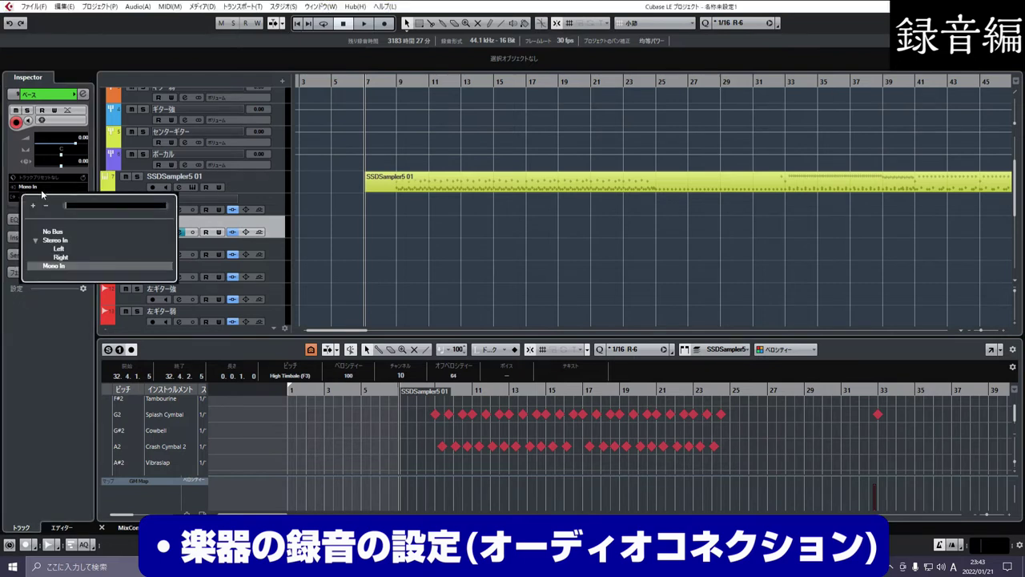
pyautogui.click(281, 231)
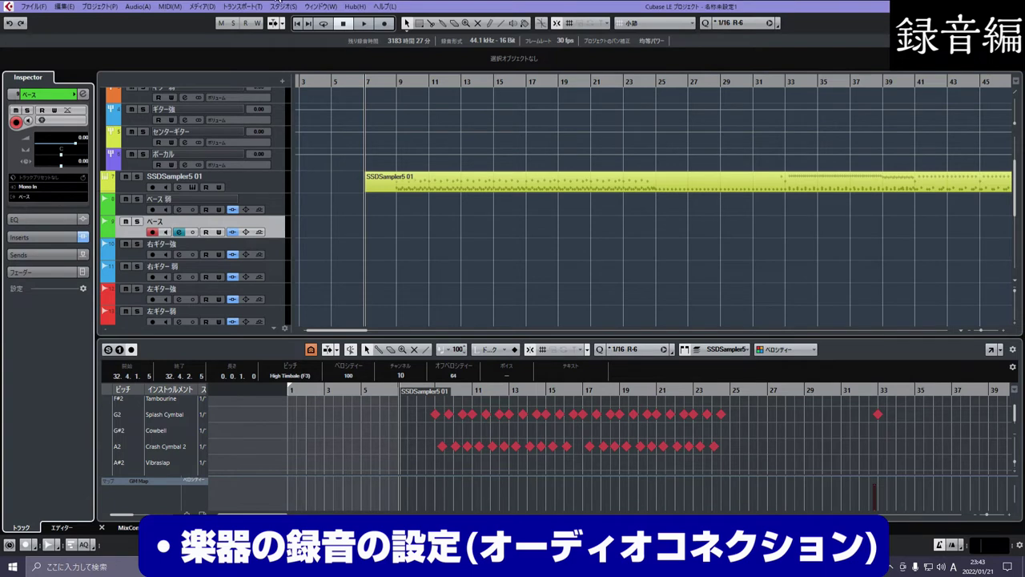
# Step: Open the audio connections and assign the Mono In bus to device port IN 1
pyautogui.click(207, 10)
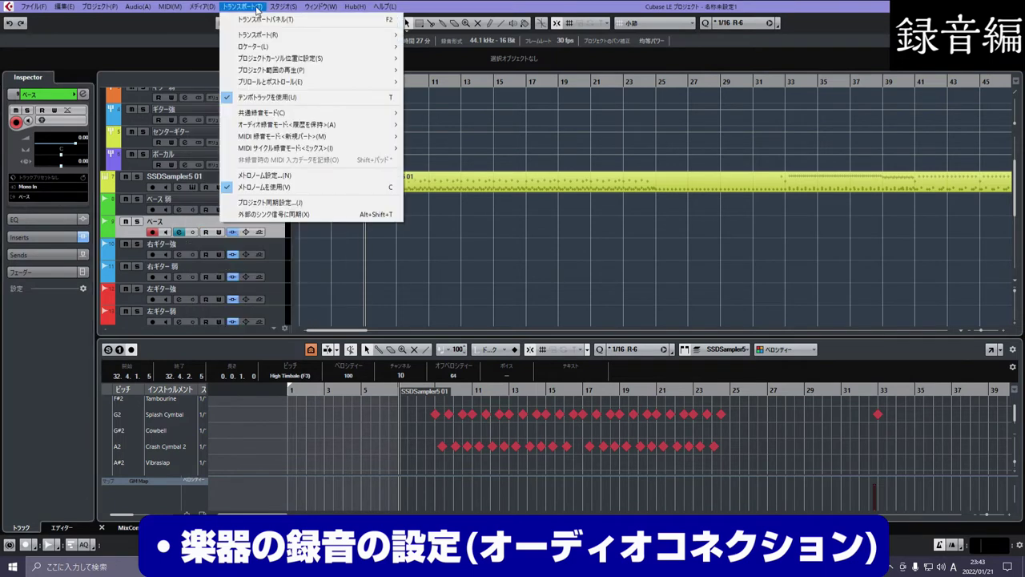
pyautogui.moveTo(282, 10)
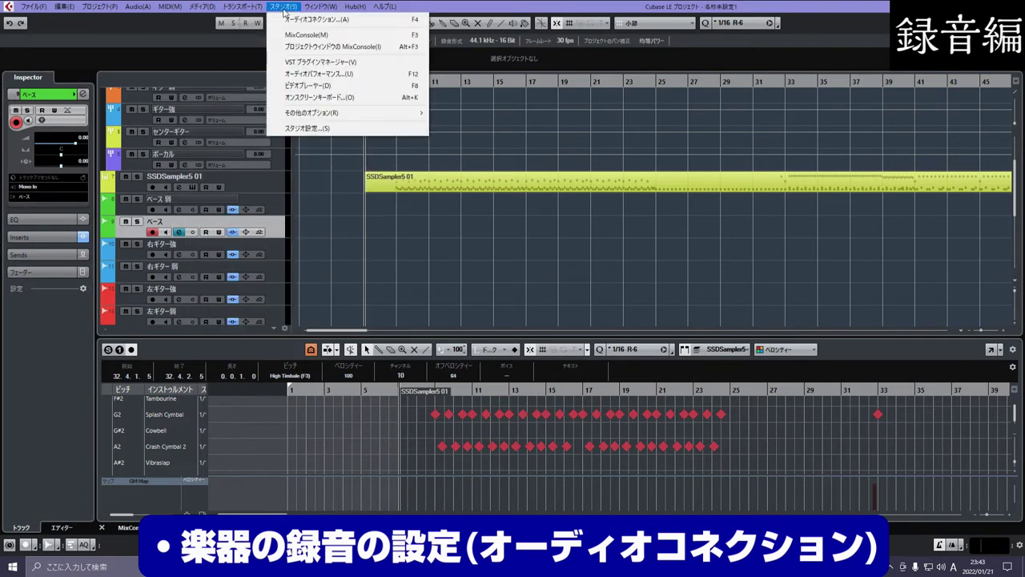
pyautogui.click(301, 22)
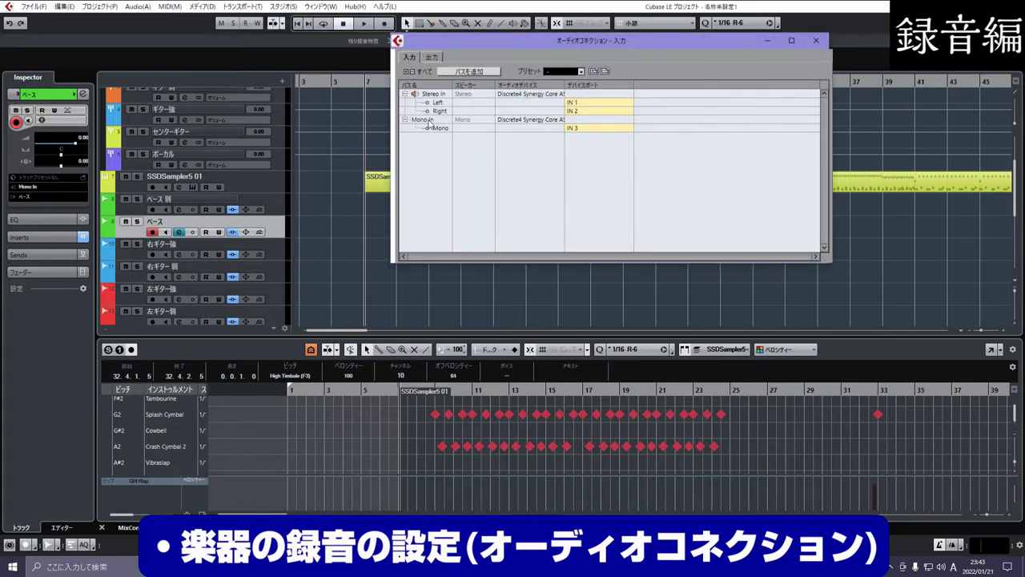
pyautogui.click(572, 131)
pyautogui.click(593, 158)
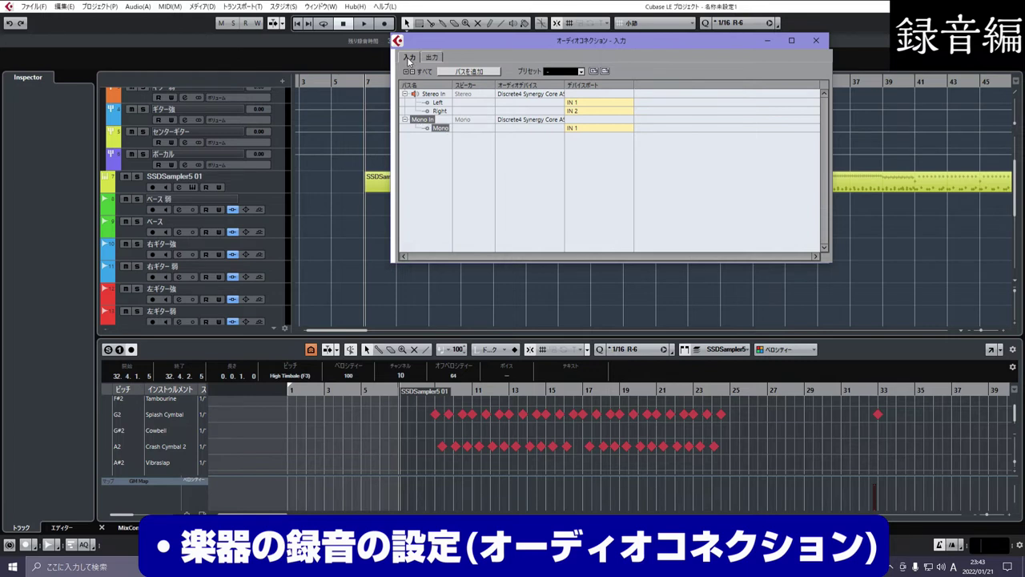
# Step: Add another Mono input bus, check the available device ports, and close the audio connections
pyautogui.click(447, 73)
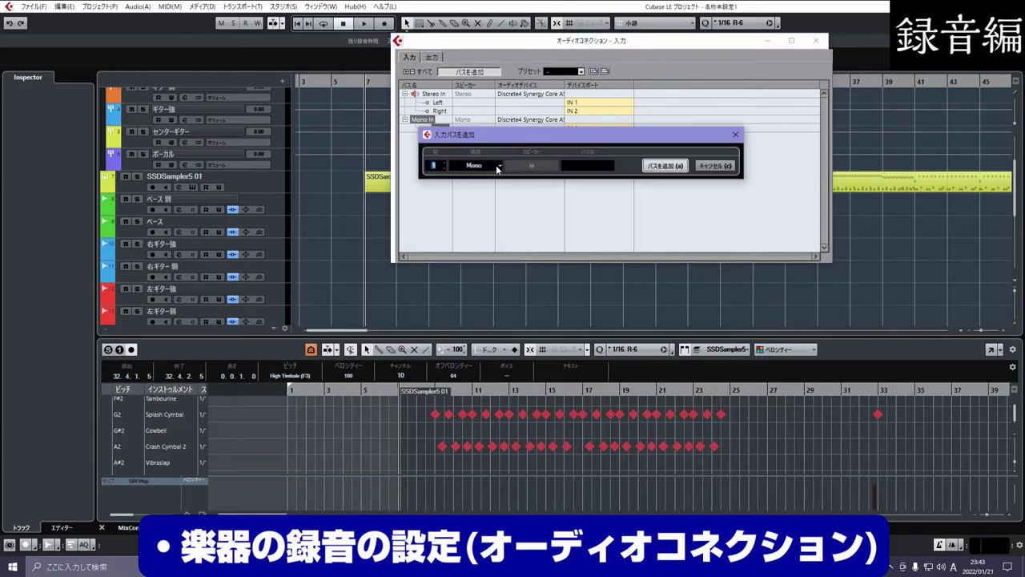
pyautogui.click(665, 165)
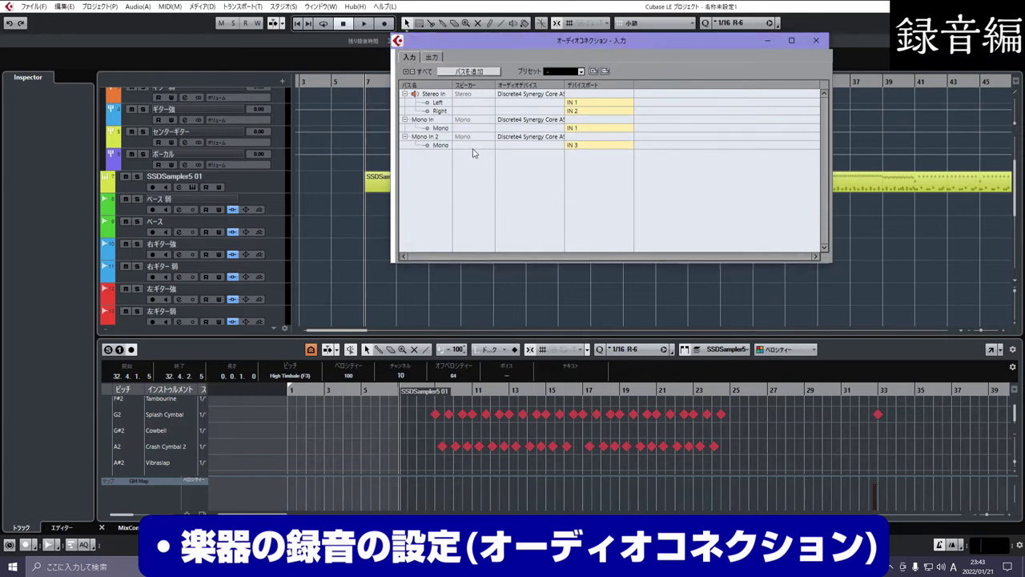
pyautogui.click(571, 144)
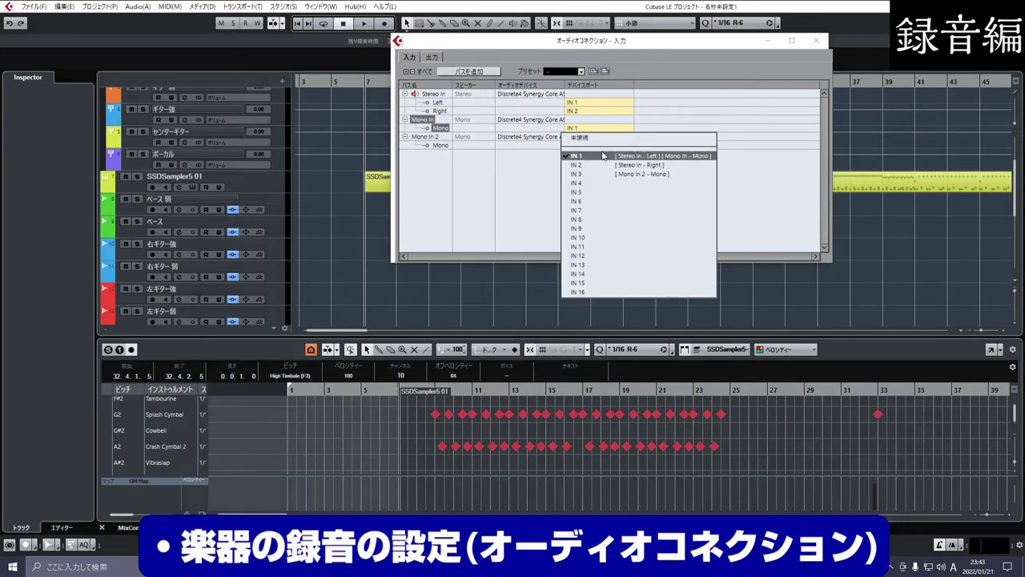
pyautogui.click(588, 180)
pyautogui.click(422, 118)
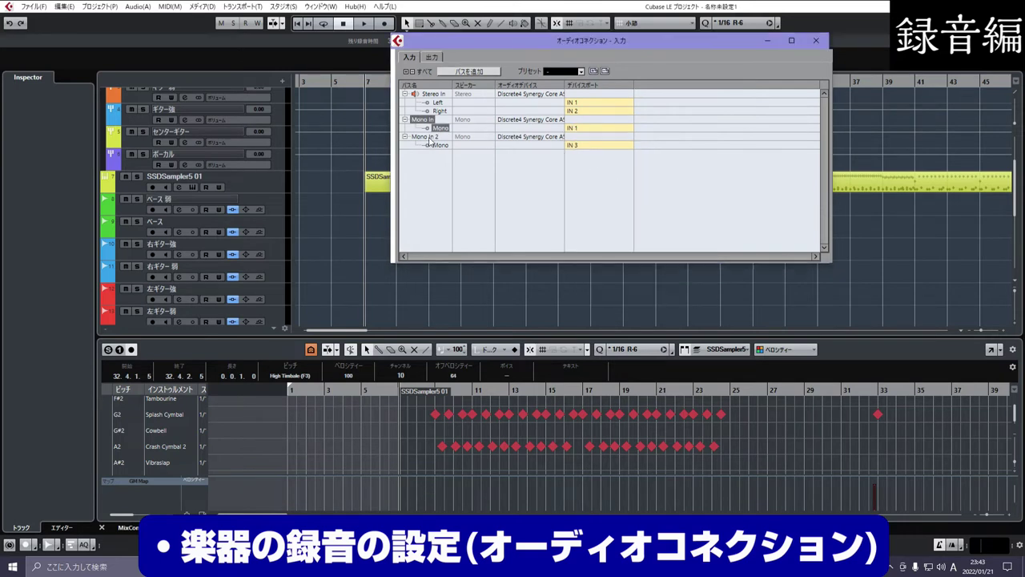
pyautogui.click(815, 42)
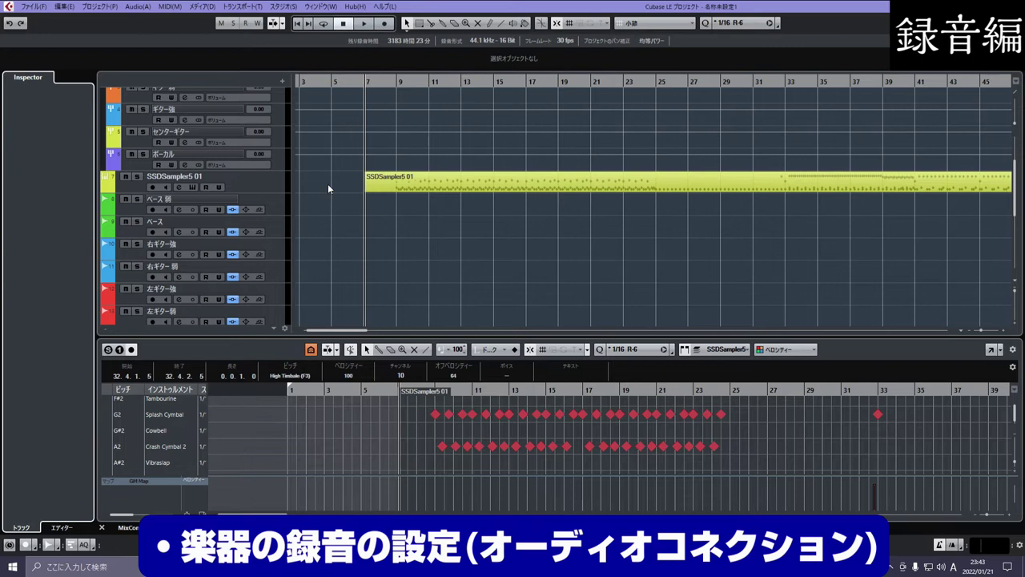
# Step: Set the input routing of the ベース 弱 track to Mono In and recheck the list of input buses
pyautogui.click(277, 206)
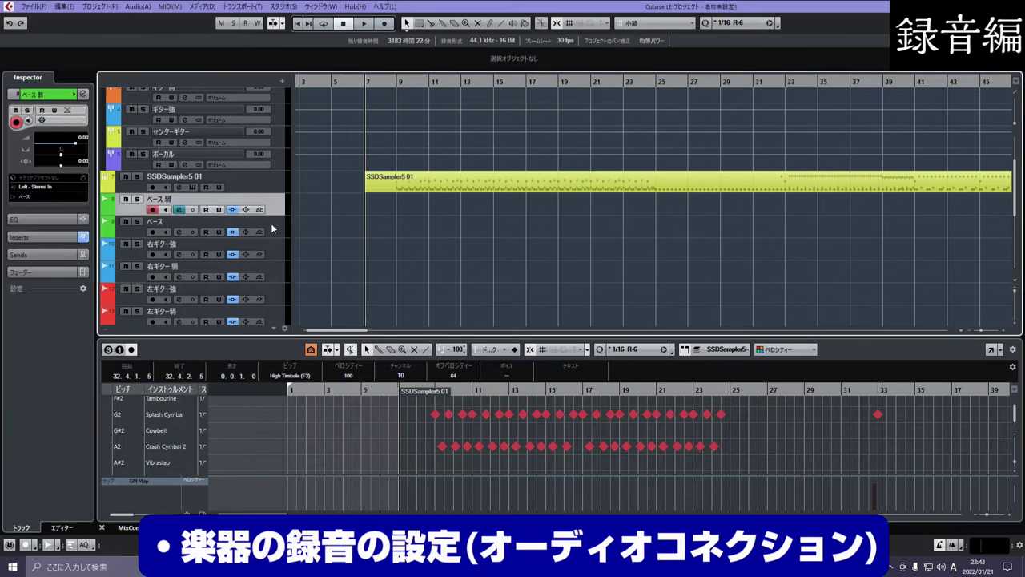
pyautogui.click(32, 186)
pyautogui.click(44, 266)
pyautogui.click(36, 186)
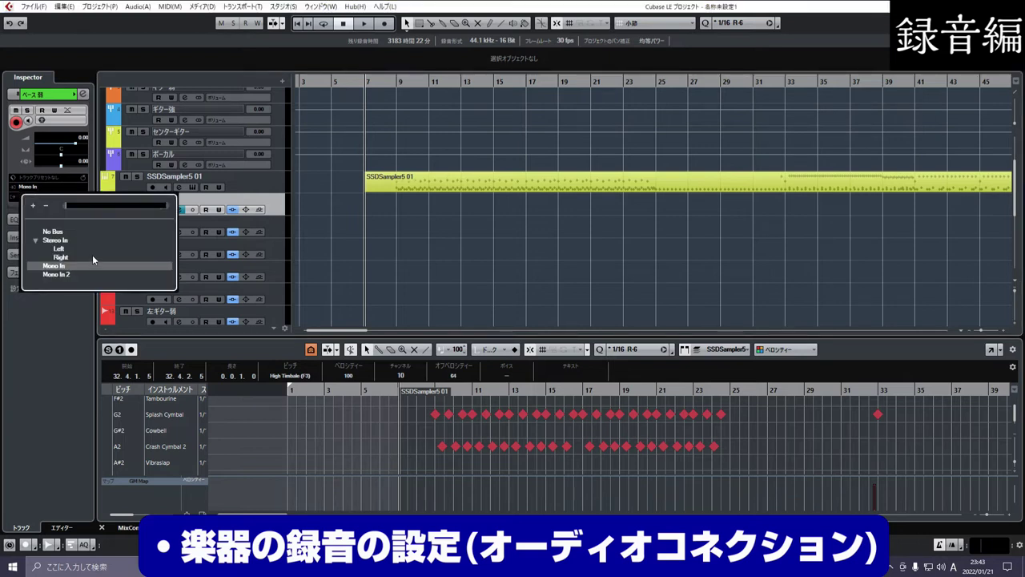
pyautogui.click(245, 66)
# Step: Check the Mono In port in the audio connections against the ベース 弱 track's input choices, and start recording
pyautogui.click(240, 6)
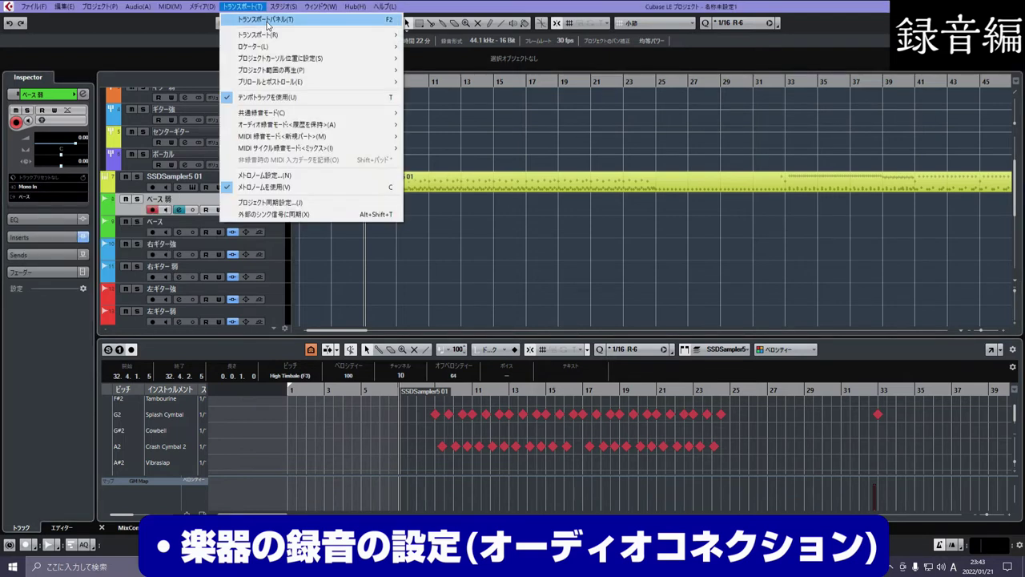
pyautogui.click(290, 19)
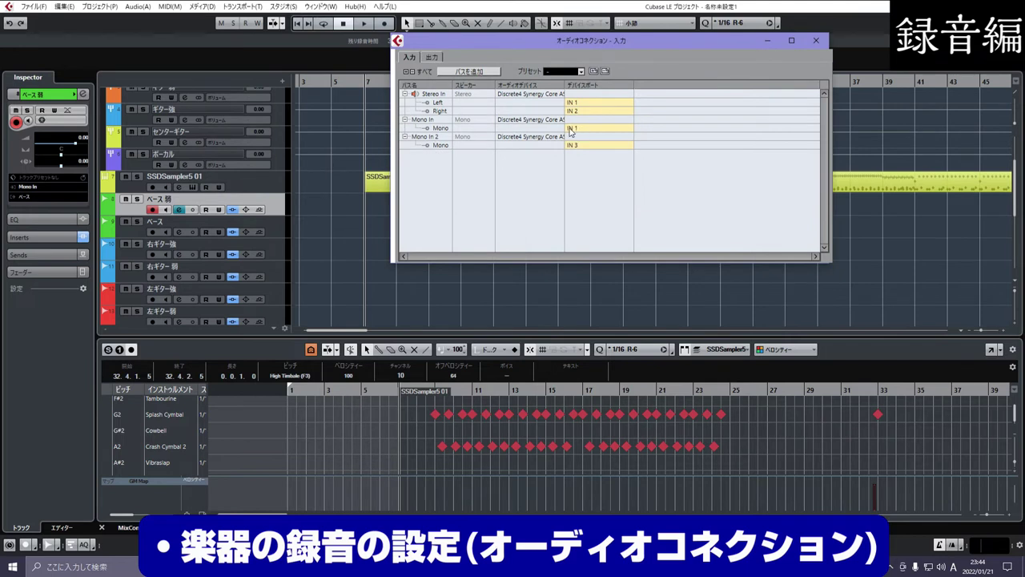
pyautogui.click(816, 40)
pyautogui.click(52, 185)
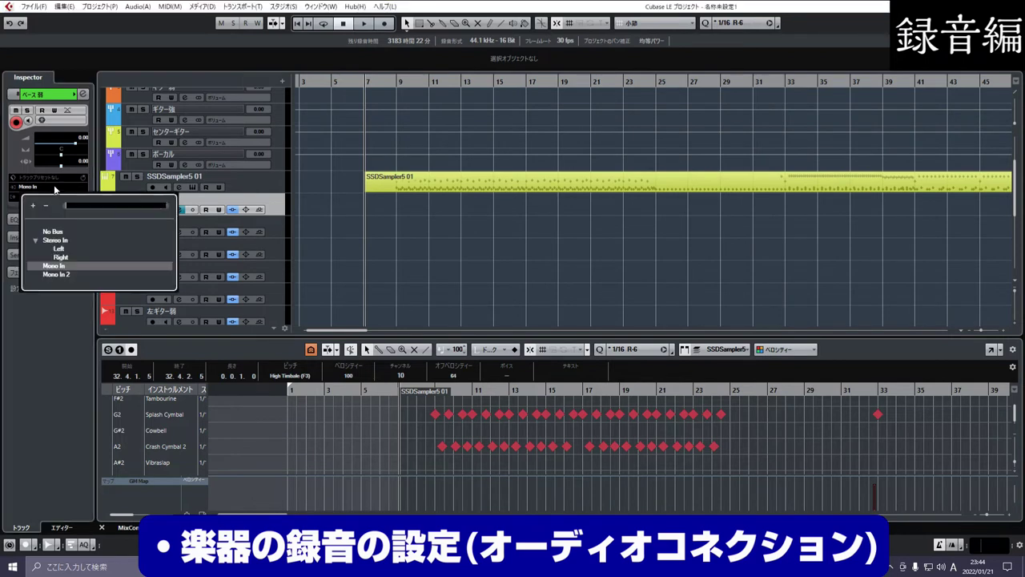
pyautogui.click(285, 206)
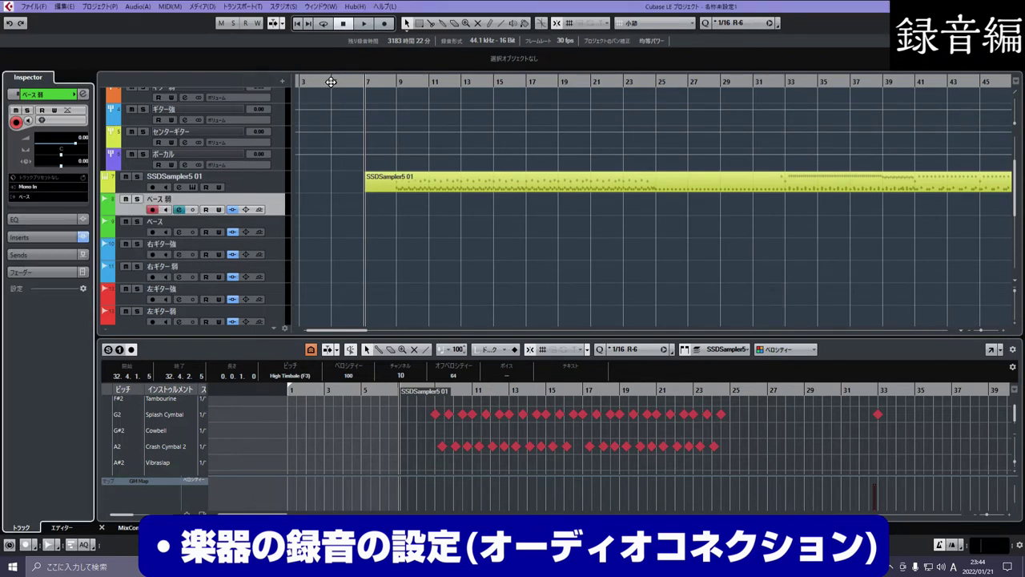
pyautogui.click(382, 24)
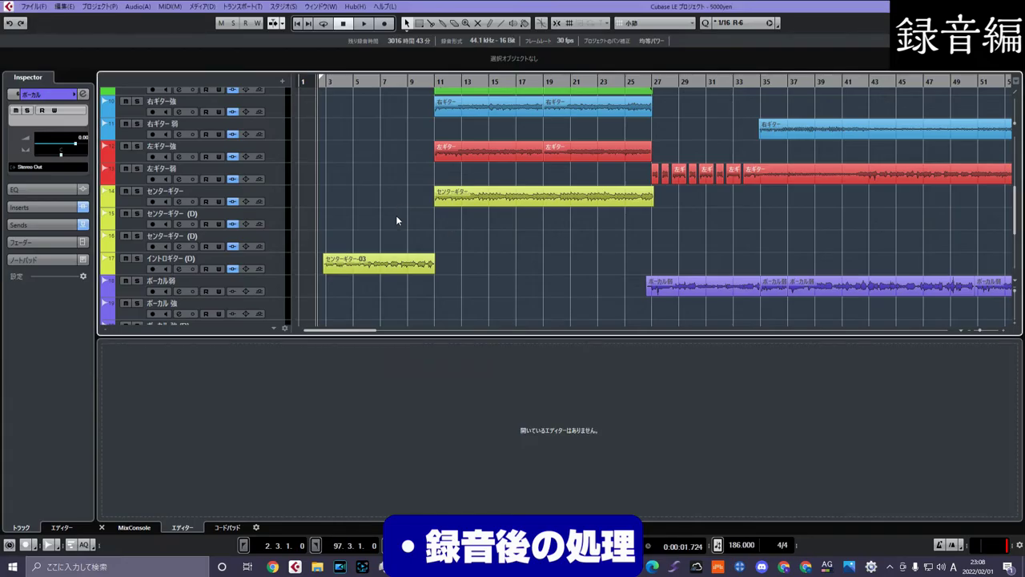
# Step: Look through the recorded bass, guitar, vocal and harmony events across all tracks of the 5000yen project
pyautogui.scroll(6, 405, 210)
pyautogui.scroll(-6, 393, 164)
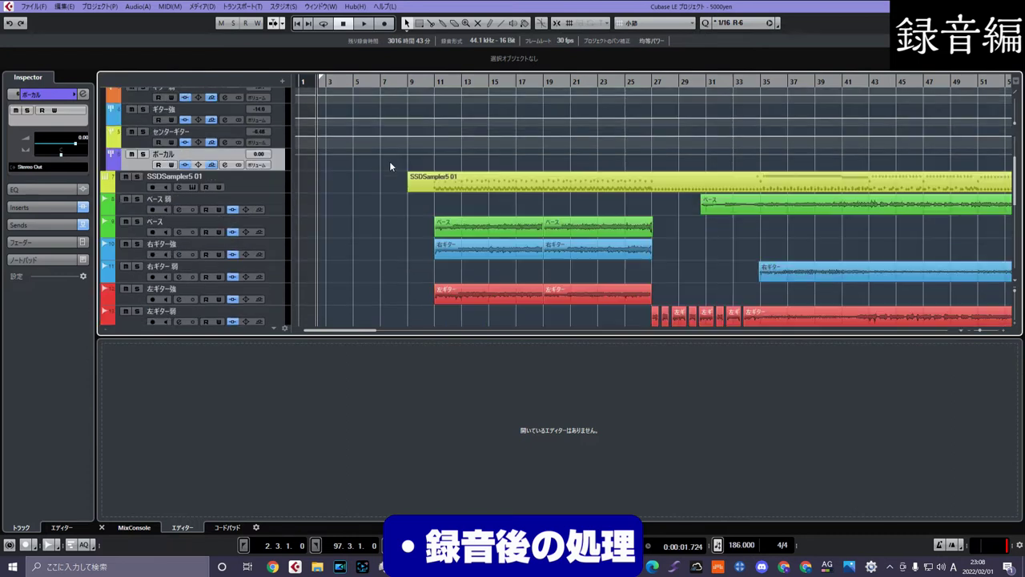
pyautogui.moveTo(547, 82); pyautogui.dragTo(425, 152)
pyautogui.scroll(-2, 425, 152)
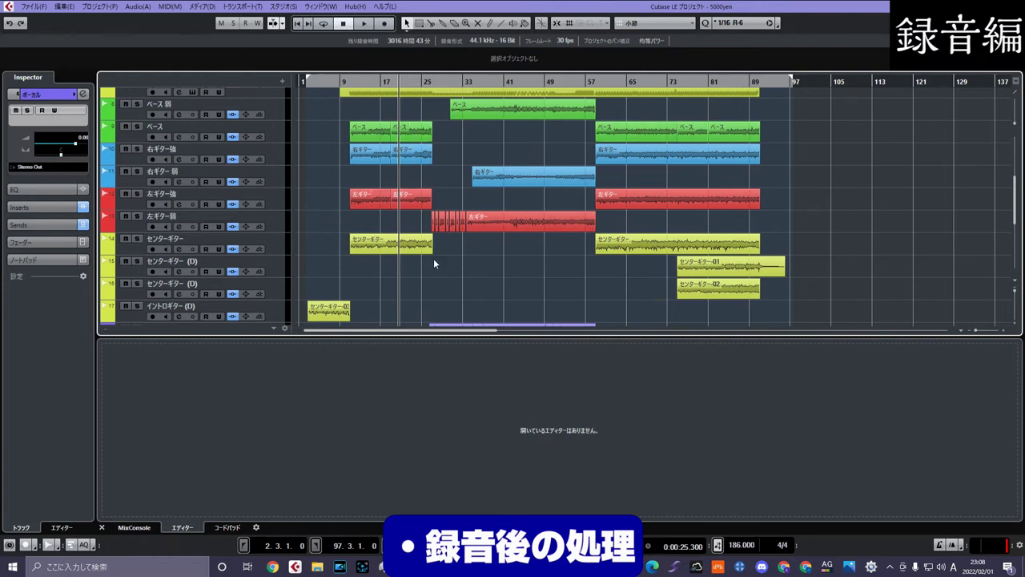
pyautogui.scroll(-2, 515, 255)
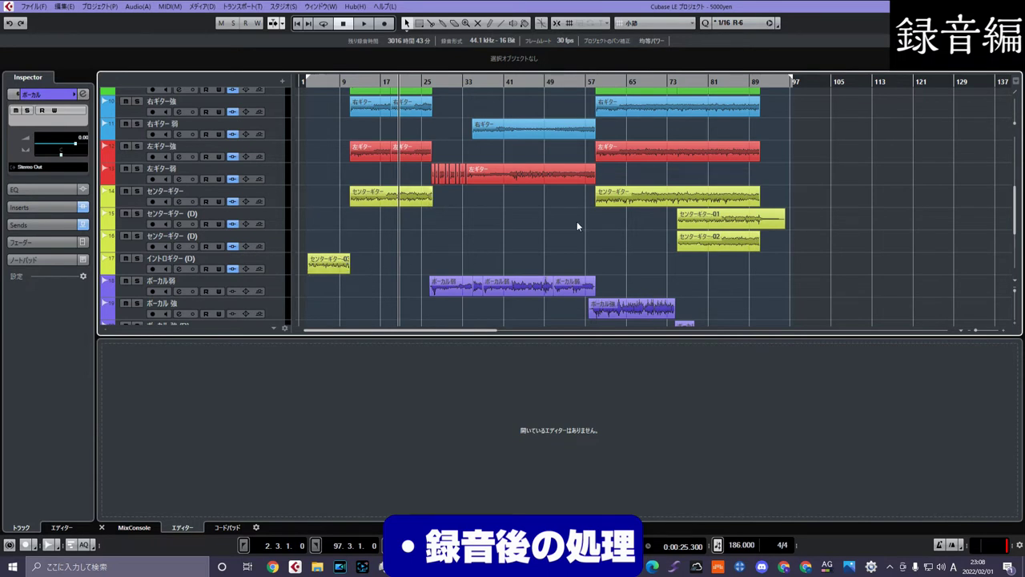
pyautogui.scroll(-2, 474, 209)
pyautogui.scroll(-2, 424, 258)
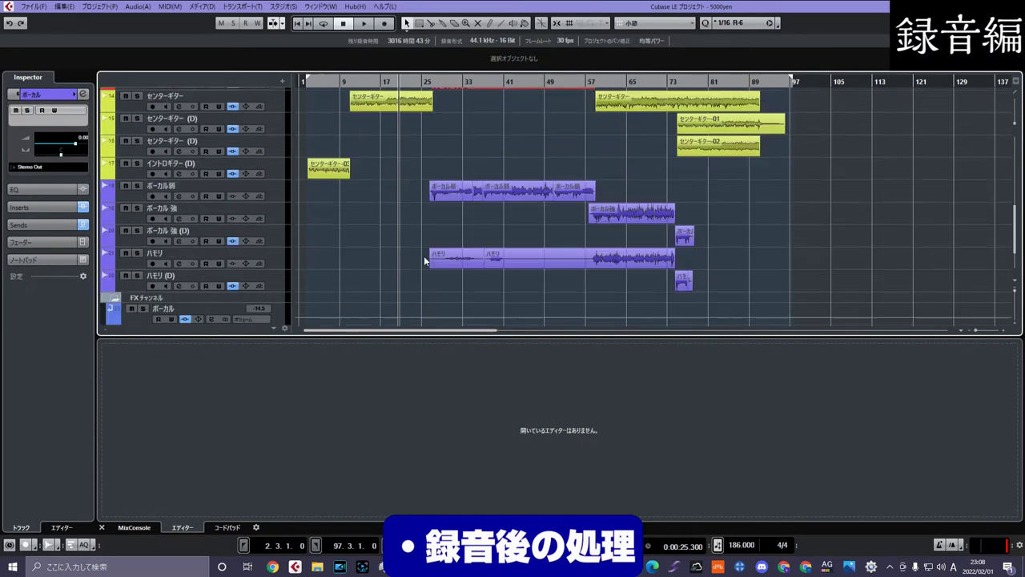
pyautogui.scroll(-2, 424, 258)
pyautogui.scroll(8, 425, 261)
pyautogui.scroll(-2, 424, 260)
pyautogui.scroll(1, 425, 261)
pyautogui.scroll(-2, 425, 261)
# Step: Inspect how the bass and guitar events start at bar 11
pyautogui.moveTo(353, 79); pyautogui.dragTo(349, 106)
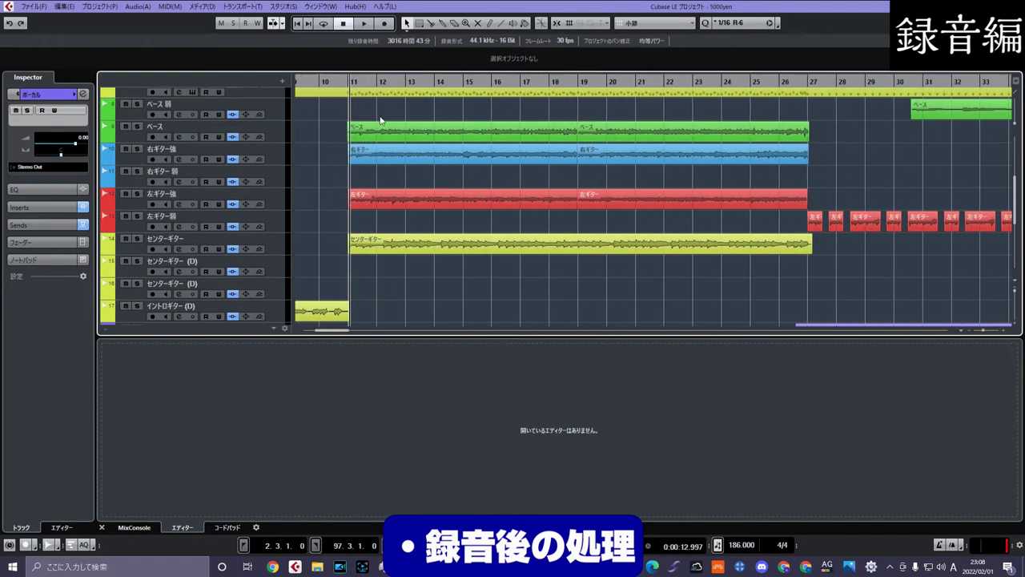
pyautogui.scroll(4, 381, 120)
pyautogui.scroll(-2, 368, 160)
pyautogui.scroll(-2, 367, 171)
pyautogui.moveTo(344, 82); pyautogui.dragTo(340, 62)
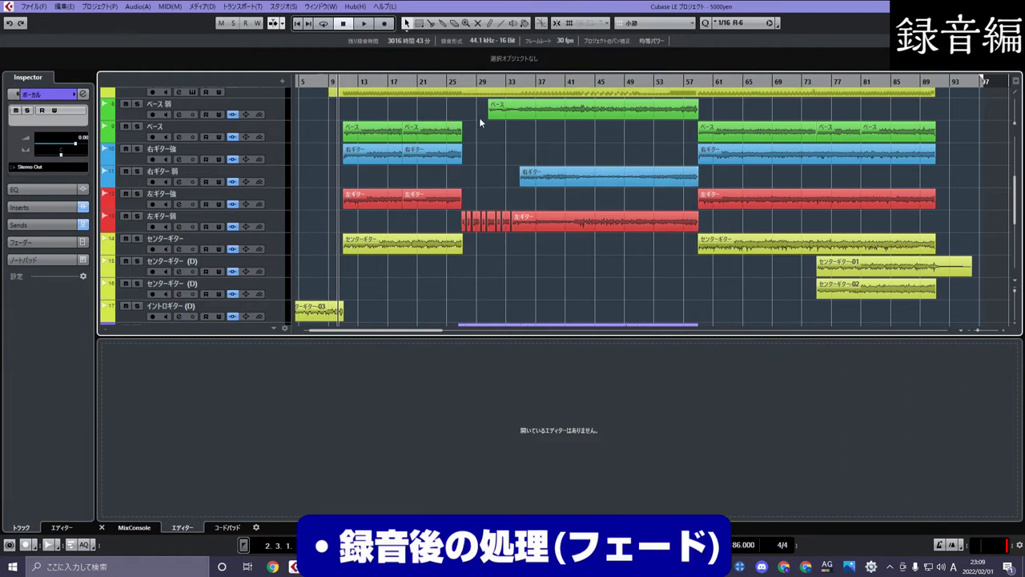
# Step: Stretch the end of the ベース event to just past bar 28 and trim it back to just past bar 27
pyautogui.moveTo(463, 81); pyautogui.dragTo(392, 112)
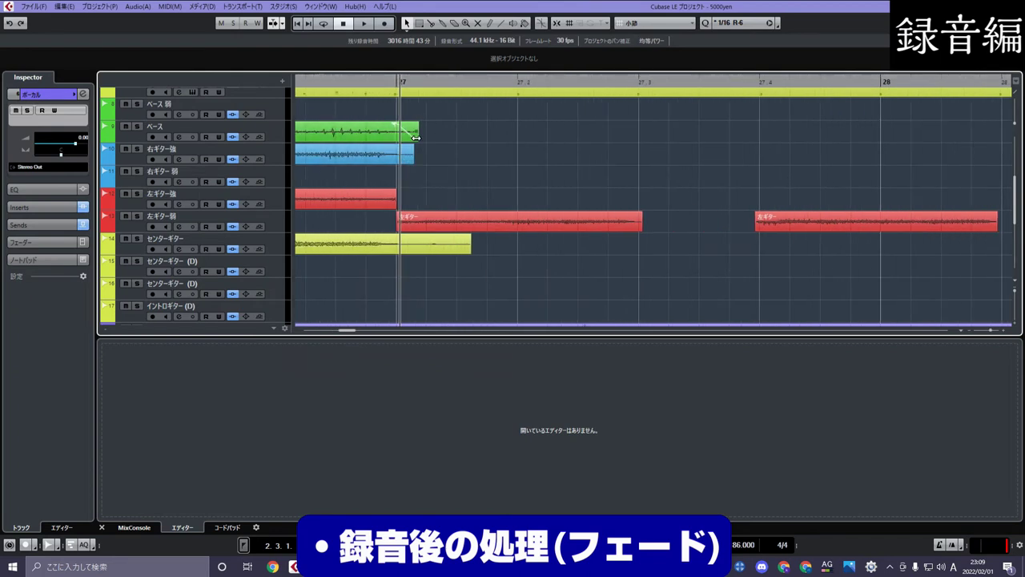
pyautogui.press('g')
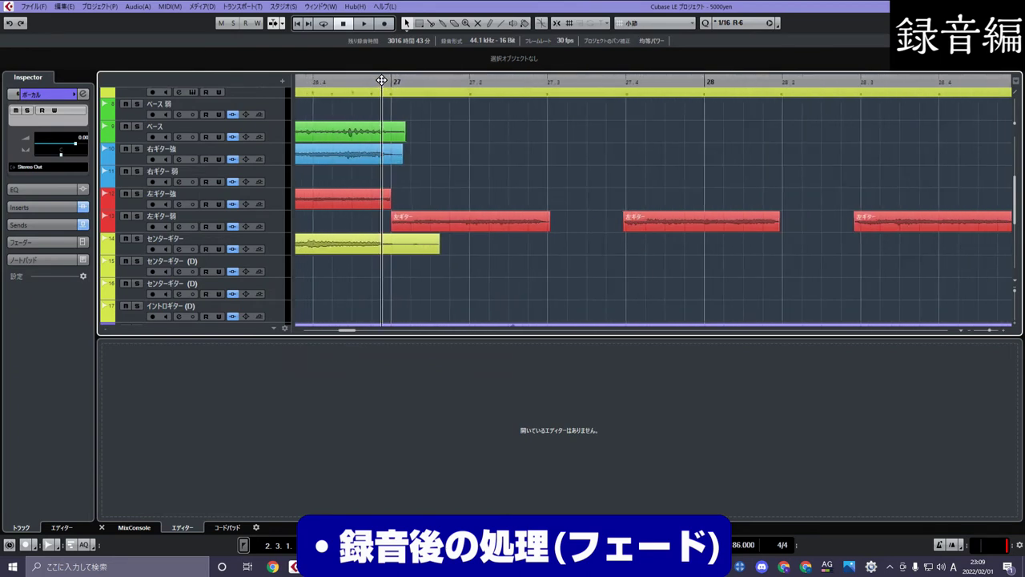
pyautogui.moveTo(401, 137); pyautogui.dragTo(402, 138)
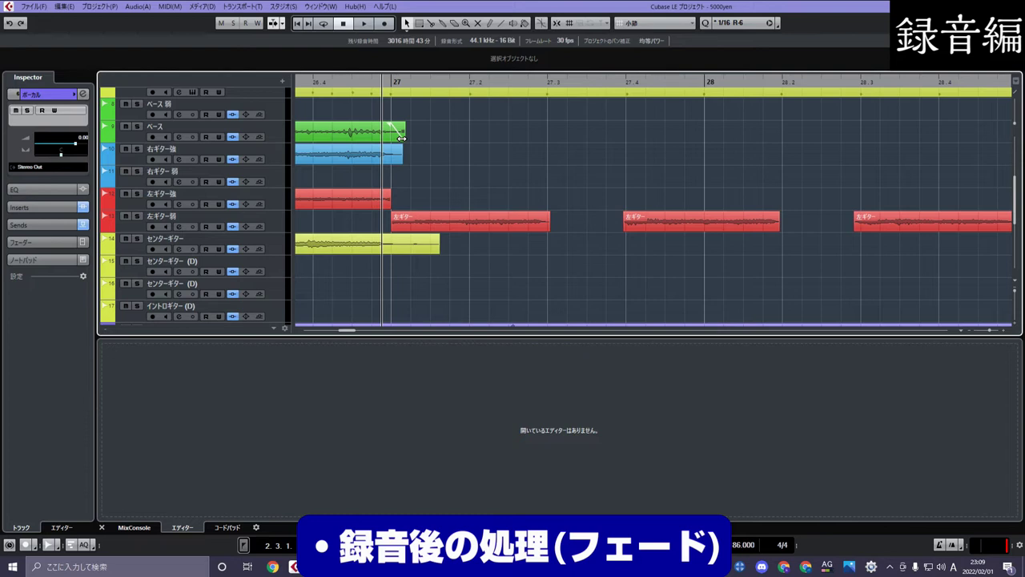
pyautogui.moveTo(402, 138); pyautogui.dragTo(720, 130)
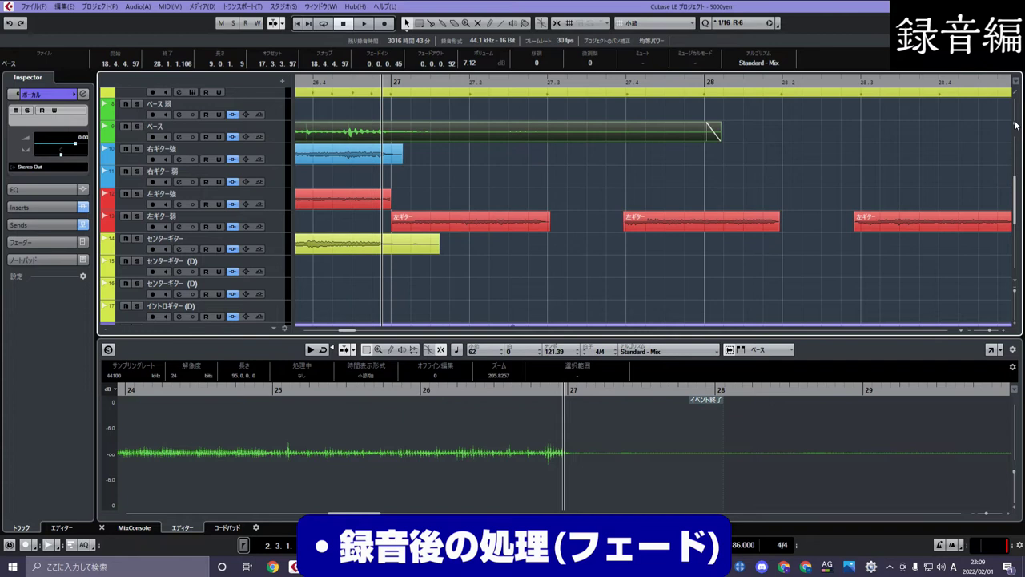
pyautogui.hotkey('ctrl', 'a')
pyautogui.moveTo(715, 140); pyautogui.dragTo(403, 146)
# Step: Try different fade-out lengths at the end of the ベース event near bar 27, and remove the fade
pyautogui.moveTo(351, 86); pyautogui.dragTo(612, 137)
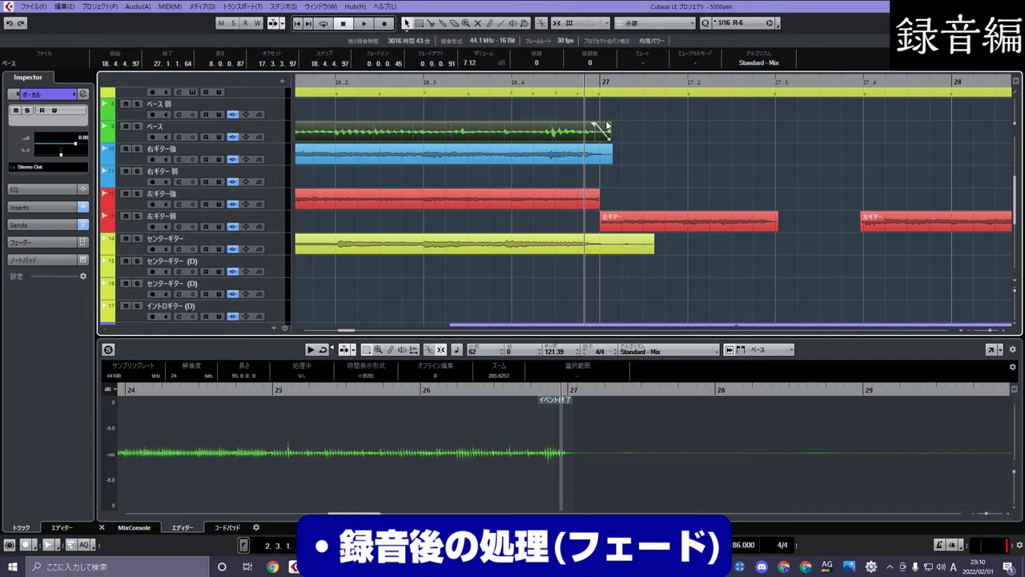
pyautogui.moveTo(615, 136)
pyautogui.mouseDown()
pyautogui.moveTo(633, 120)
pyautogui.moveTo(617, 129)
pyautogui.mouseUp()
pyautogui.moveTo(607, 124); pyautogui.dragTo(589, 125)
pyautogui.moveTo(590, 125); pyautogui.dragTo(594, 125)
pyautogui.moveTo(594, 125); pyautogui.dragTo(605, 114)
# Step: Solo the ベース track and play its unfaded ending from shortly after bar 26.2
pyautogui.click(137, 126)
pyautogui.click(378, 80)
pyautogui.press('space')
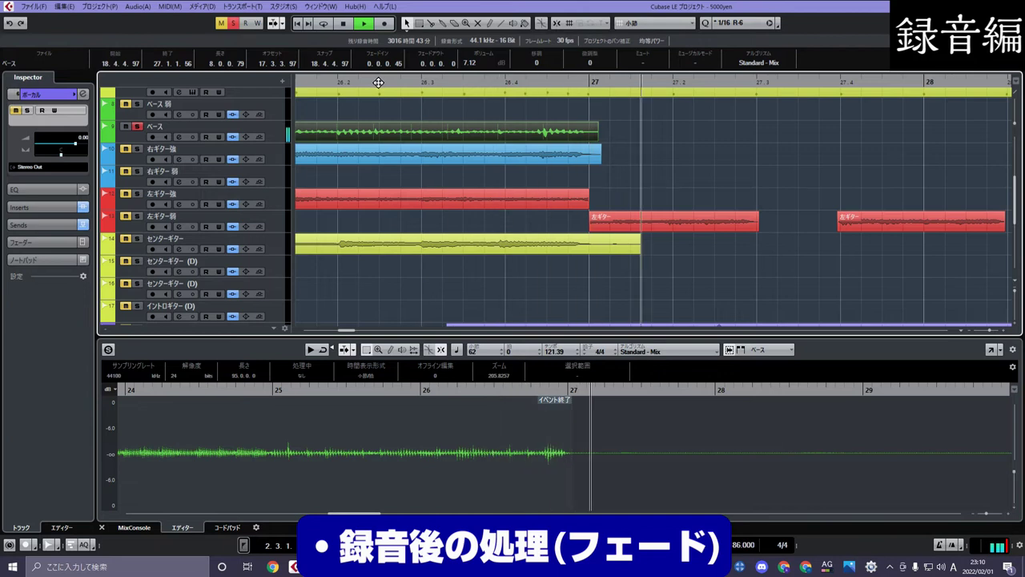
pyautogui.press('space')
# Step: Cut the end of the ベース event to just before bar 27 and play the ending from bar 26.3
pyautogui.moveTo(598, 138); pyautogui.dragTo(568, 147)
pyautogui.click(418, 84)
pyautogui.press('space')
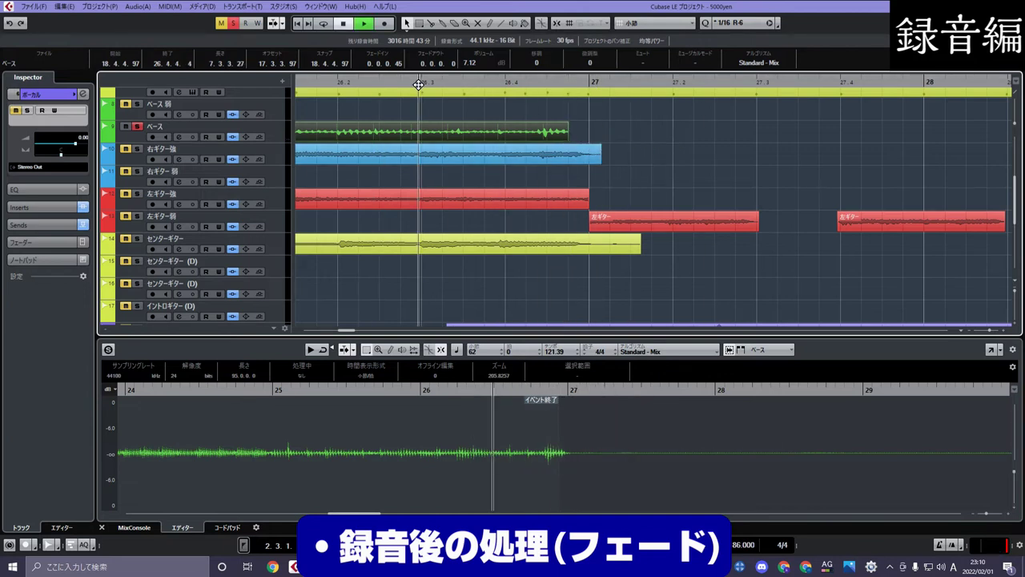
pyautogui.press('space')
# Step: Extend the ベース event just past bar 27 with a fade-out, and end the 右ギター強 event at 27.1.1.35 with a 0.0.0.67 fade-out
pyautogui.moveTo(566, 137); pyautogui.dragTo(587, 126)
pyautogui.moveTo(589, 83); pyautogui.dragTo(574, 125)
pyautogui.moveTo(634, 145); pyautogui.dragTo(612, 160)
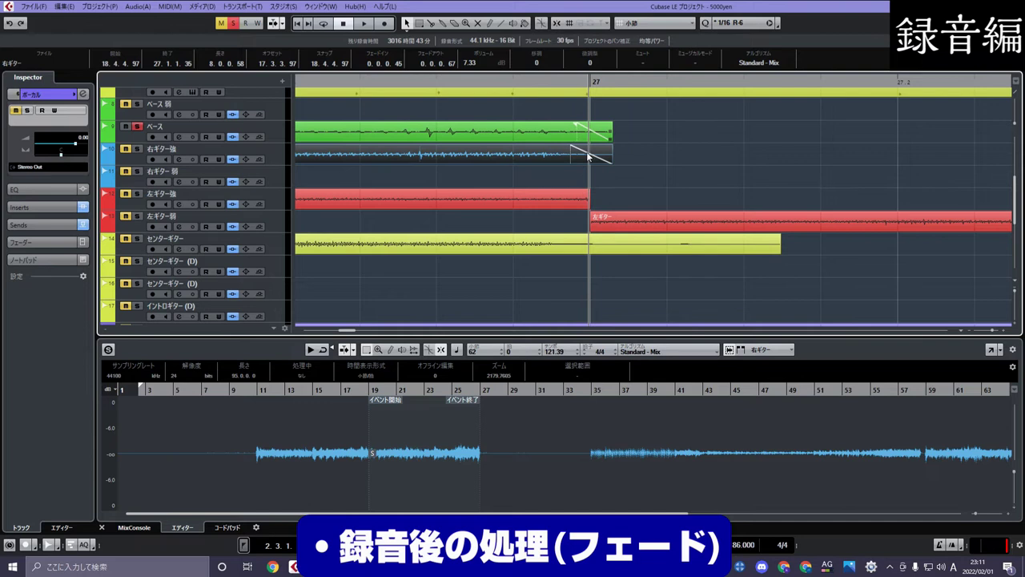
# Step: Try starting the ベース, 右ギター強, 左ギター強 and センターギター events near bar 11 together, with the ベース start at 10.4.4.107
pyautogui.moveTo(573, 80); pyautogui.dragTo(553, 54)
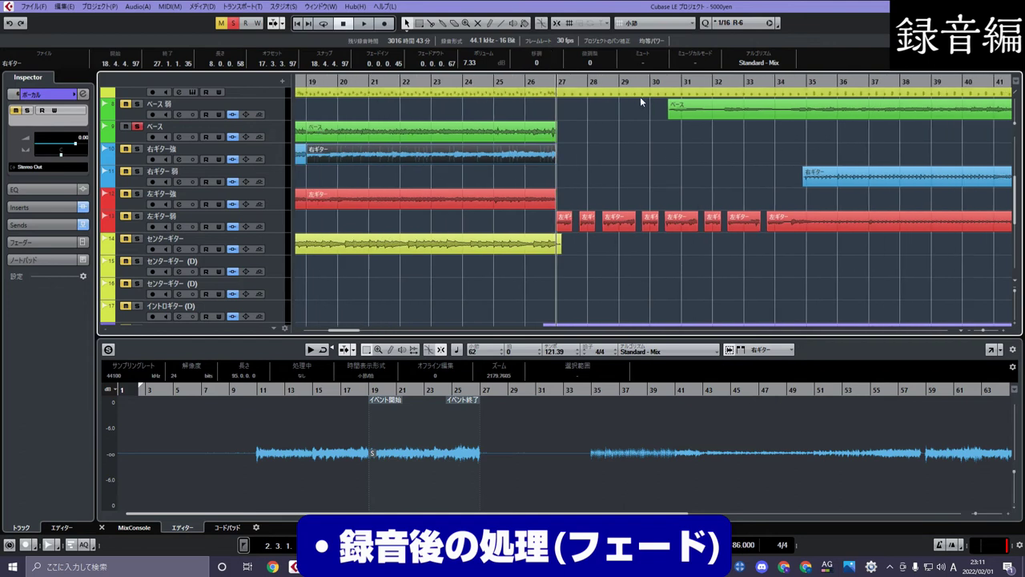
pyautogui.moveTo(646, 83); pyautogui.dragTo(489, 87)
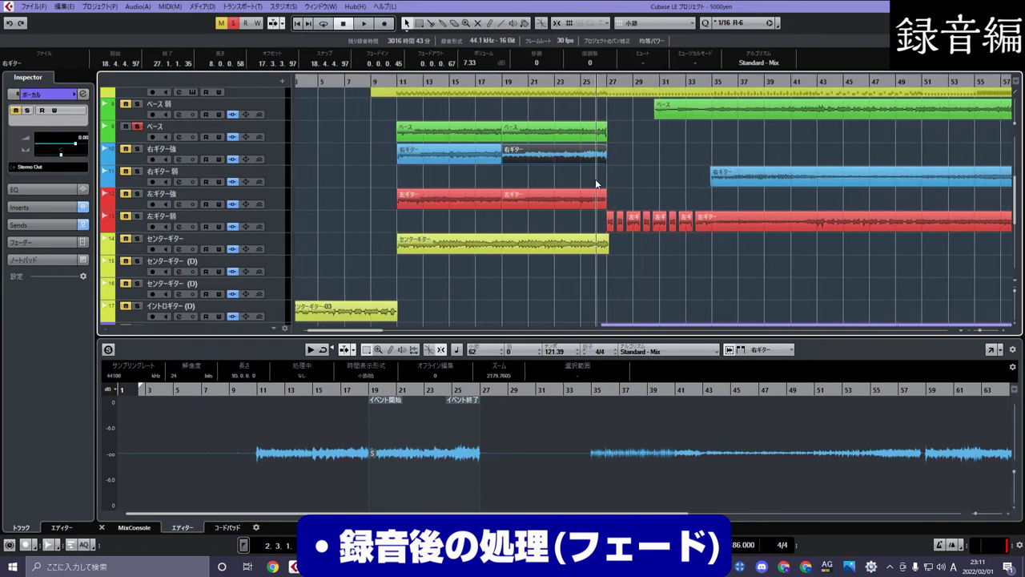
pyautogui.moveTo(392, 83); pyautogui.dragTo(416, 238)
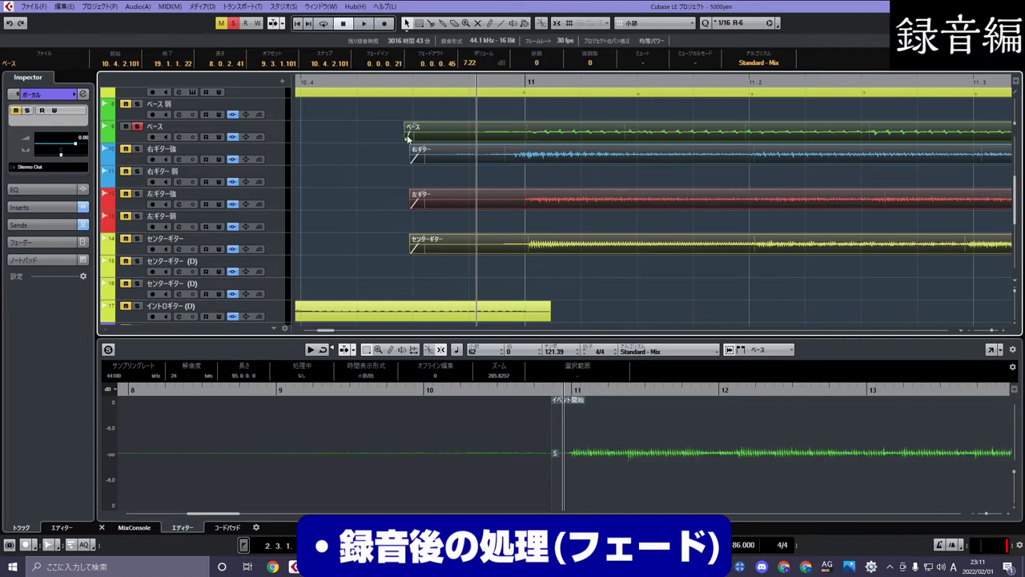
pyautogui.moveTo(407, 137); pyautogui.dragTo(434, 137)
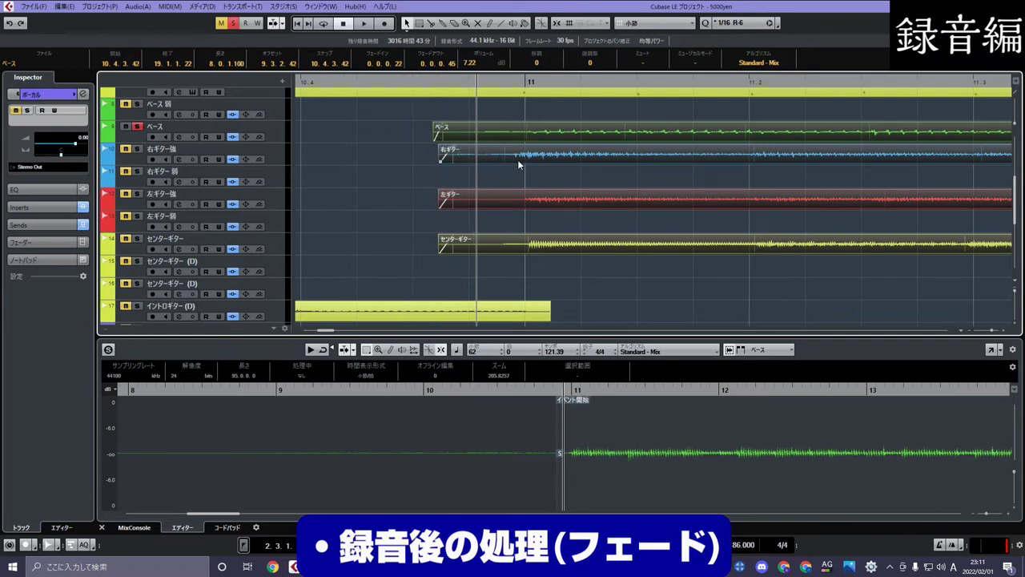
pyautogui.moveTo(435, 137); pyautogui.dragTo(521, 129)
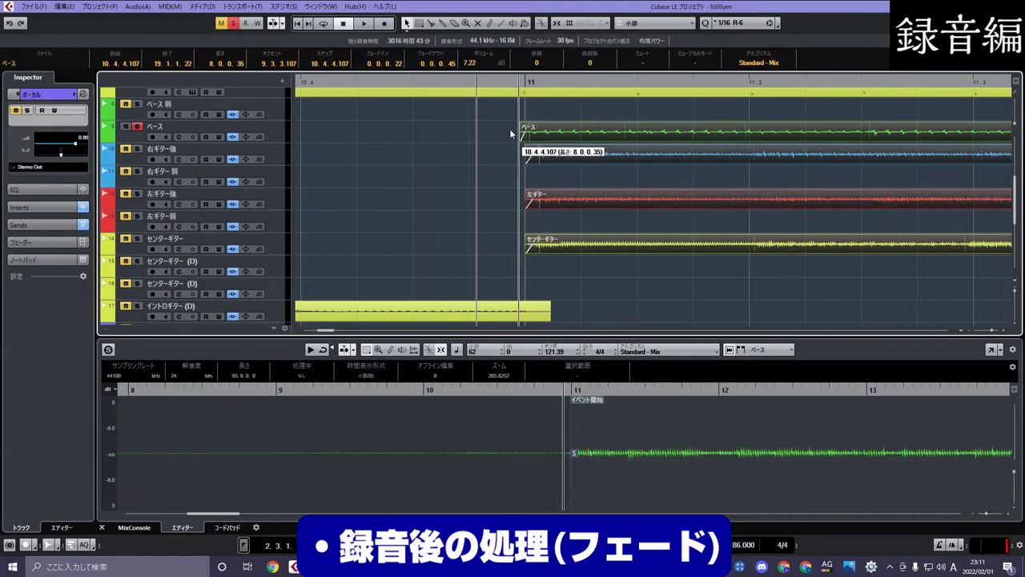
pyautogui.click(500, 136)
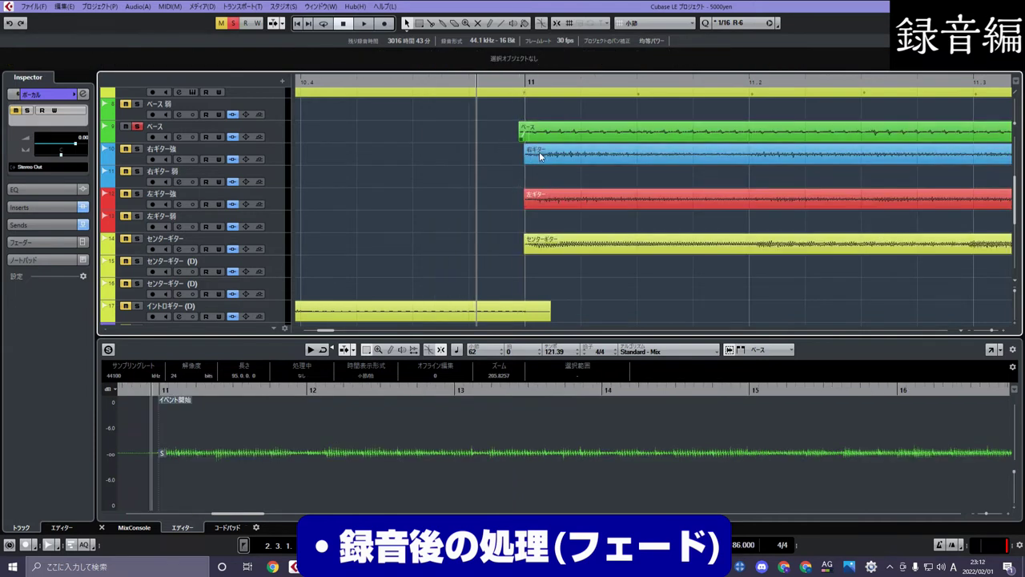
# Step: Trim the starts of the ベース and guitar events near bar 11 together, with ベース starting at 10.4.4.93 and a 0.0.0.39 fade-in
pyautogui.moveTo(499, 139); pyautogui.dragTo(517, 250)
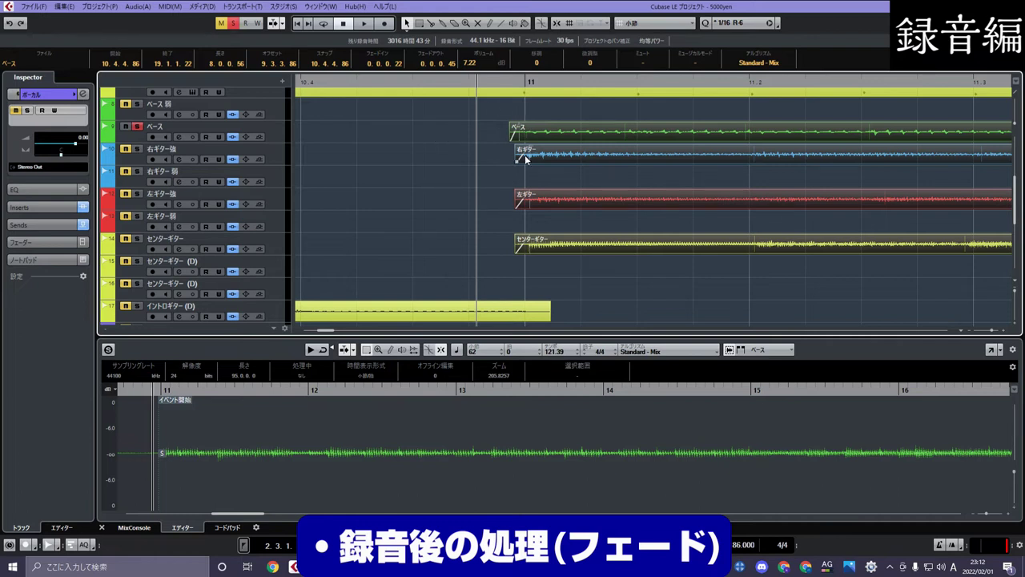
pyautogui.scroll(3, 525, 117)
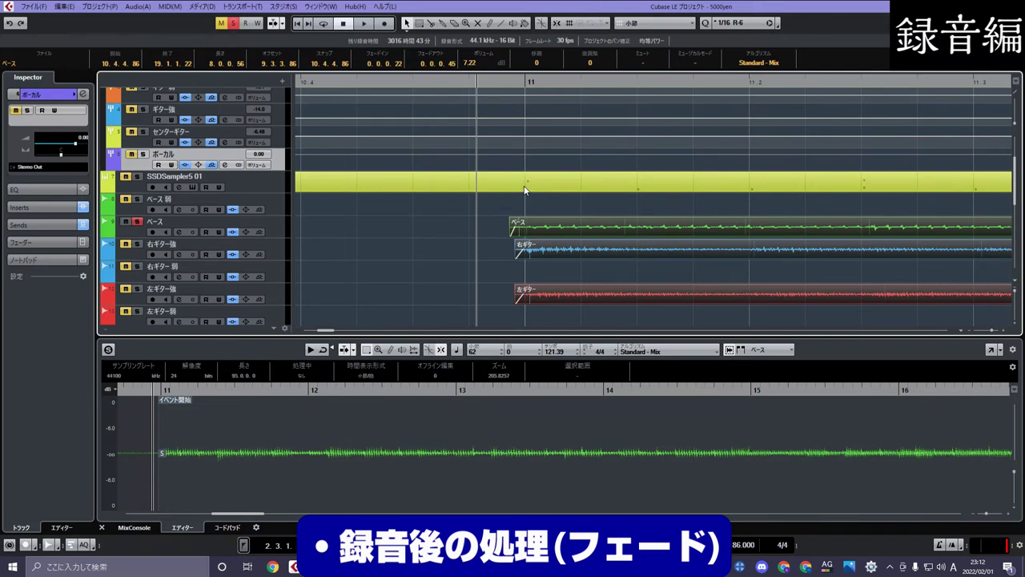
pyautogui.moveTo(529, 84); pyautogui.dragTo(519, 109)
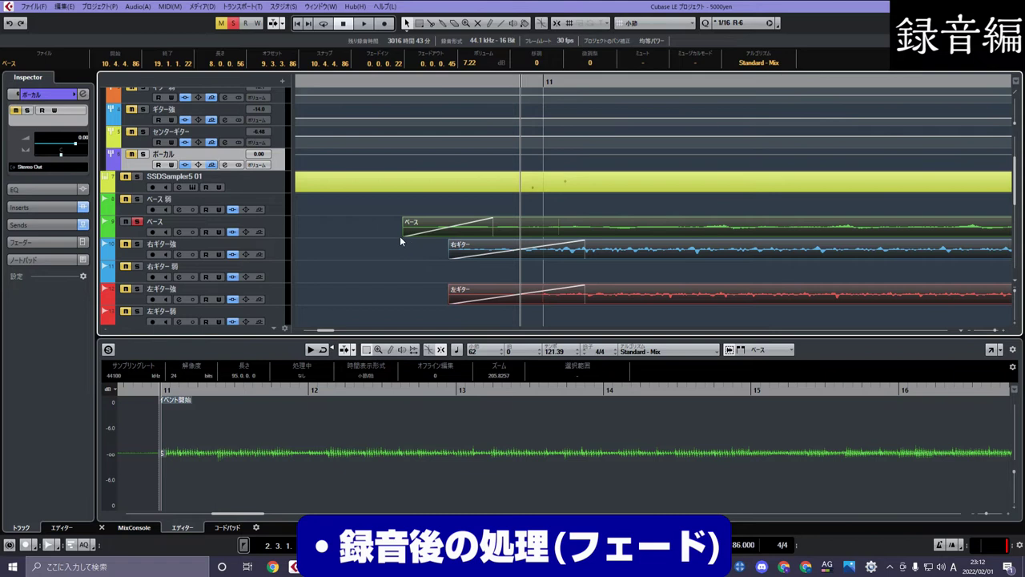
pyautogui.moveTo(404, 233); pyautogui.dragTo(433, 234)
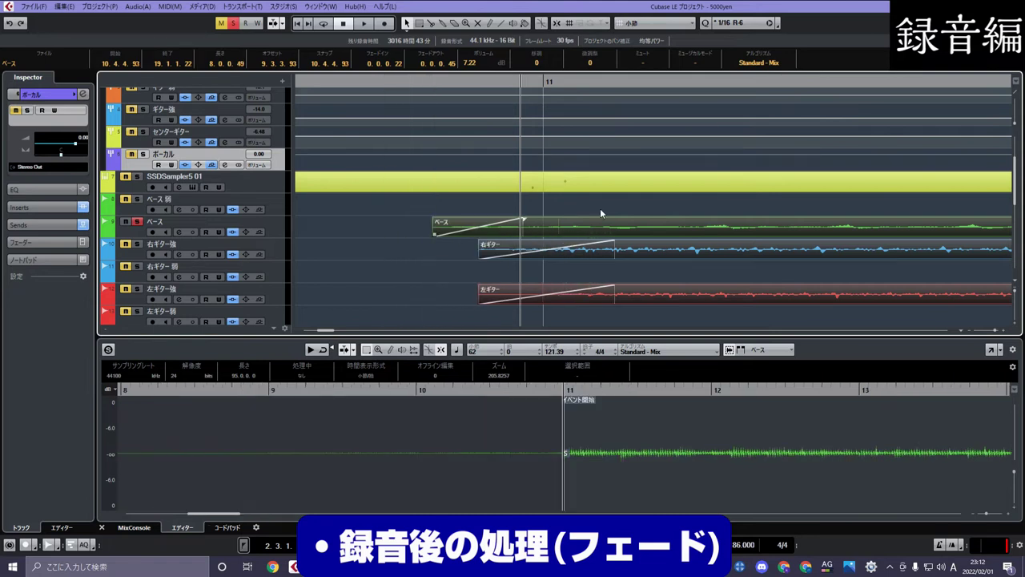
pyautogui.moveTo(522, 218); pyautogui.dragTo(596, 221)
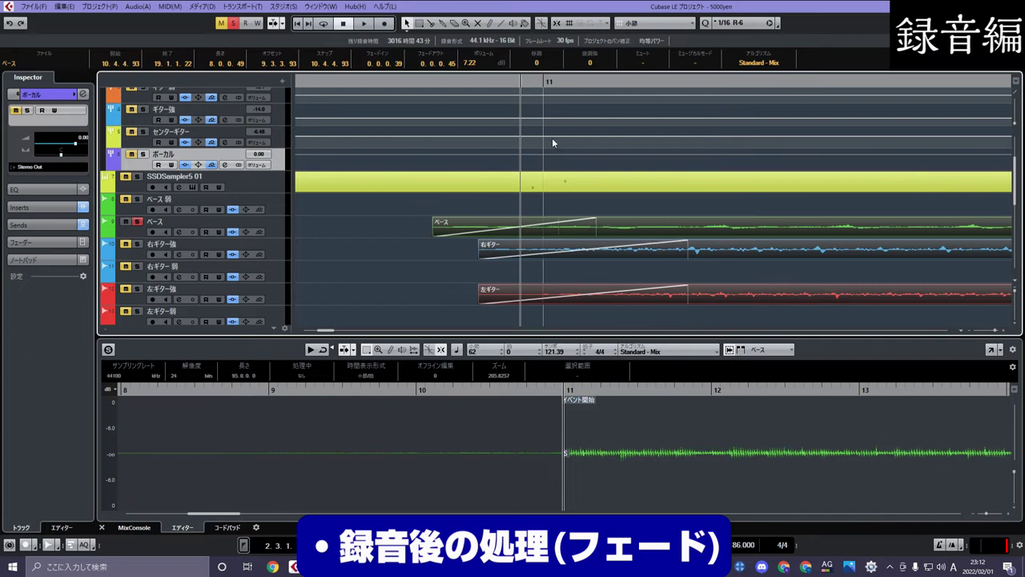
pyautogui.click(475, 93)
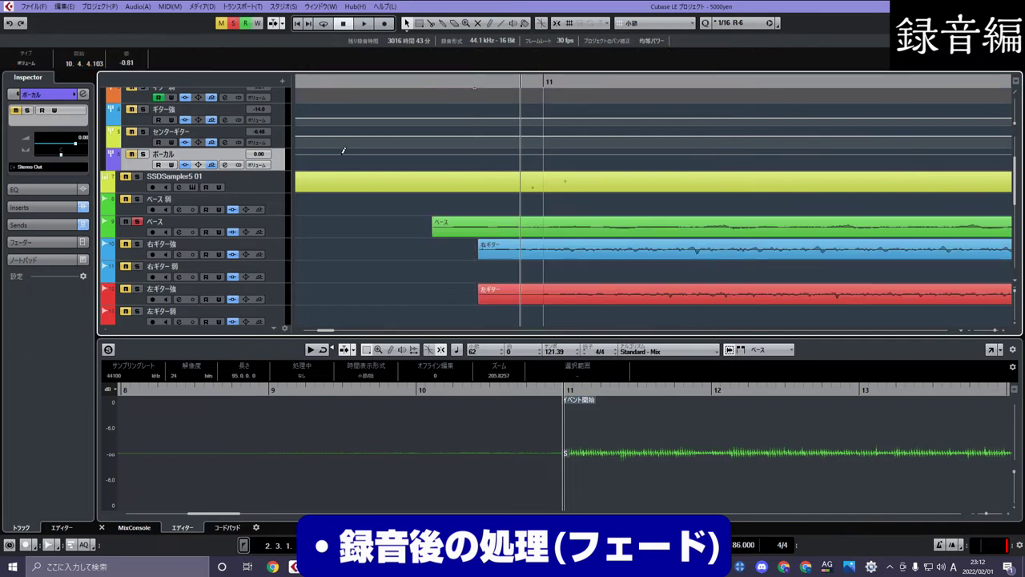
# Step: Solo the 左ギター弱 track in place of ベース and play its separated events from shortly before bar 27
pyautogui.scroll(2, 181, 138)
pyautogui.moveTo(474, 83); pyautogui.dragTo(444, 23)
pyautogui.scroll(-5, 423, 238)
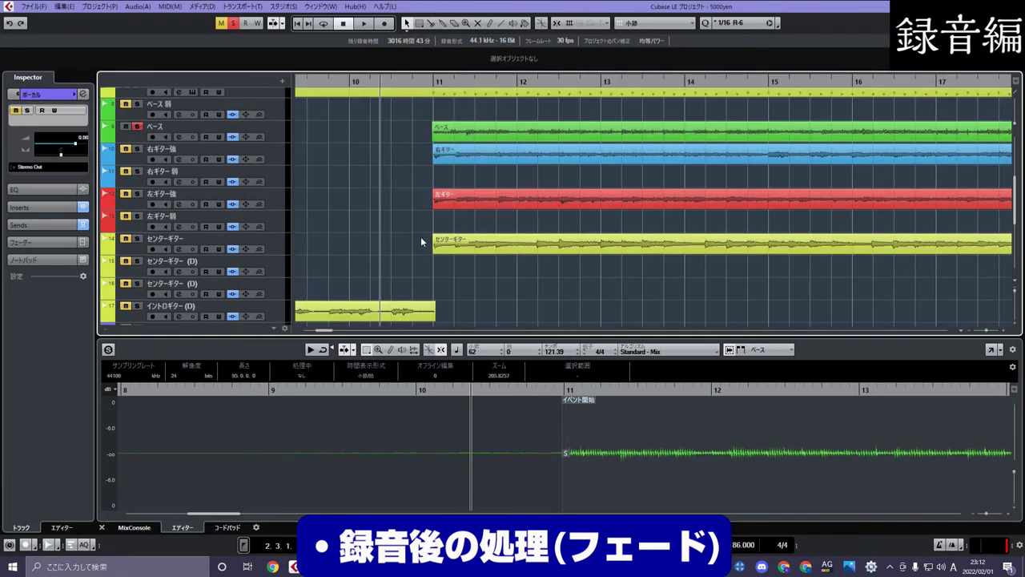
pyautogui.scroll(2, 410, 236)
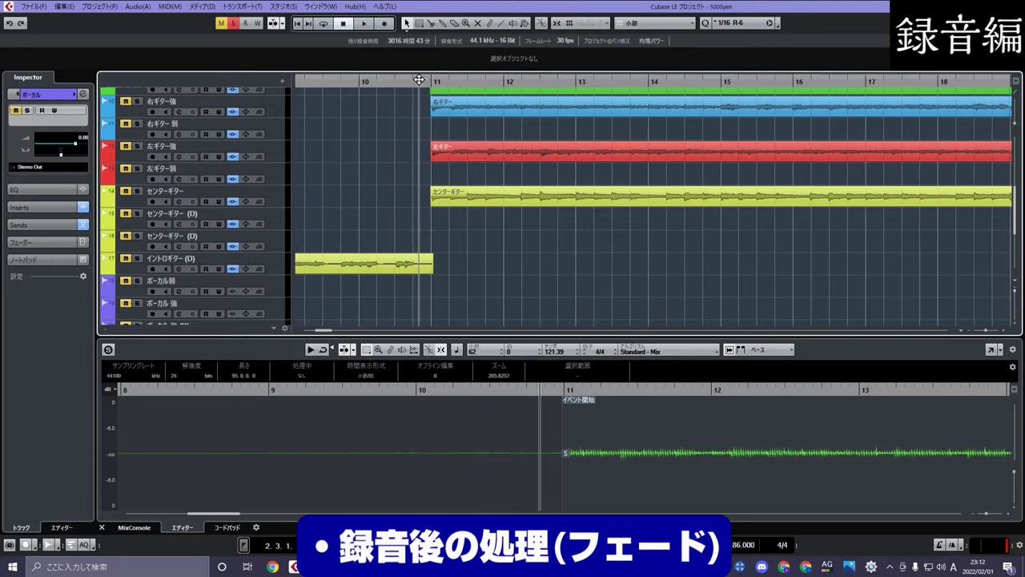
pyautogui.scroll(-4, 422, 120)
pyautogui.moveTo(349, 81); pyautogui.dragTo(614, 130)
pyautogui.moveTo(597, 185)
pyautogui.mouseDown()
pyautogui.moveTo(627, 186)
pyautogui.moveTo(592, 191)
pyautogui.mouseUp()
pyautogui.moveTo(524, 80); pyautogui.dragTo(506, 61)
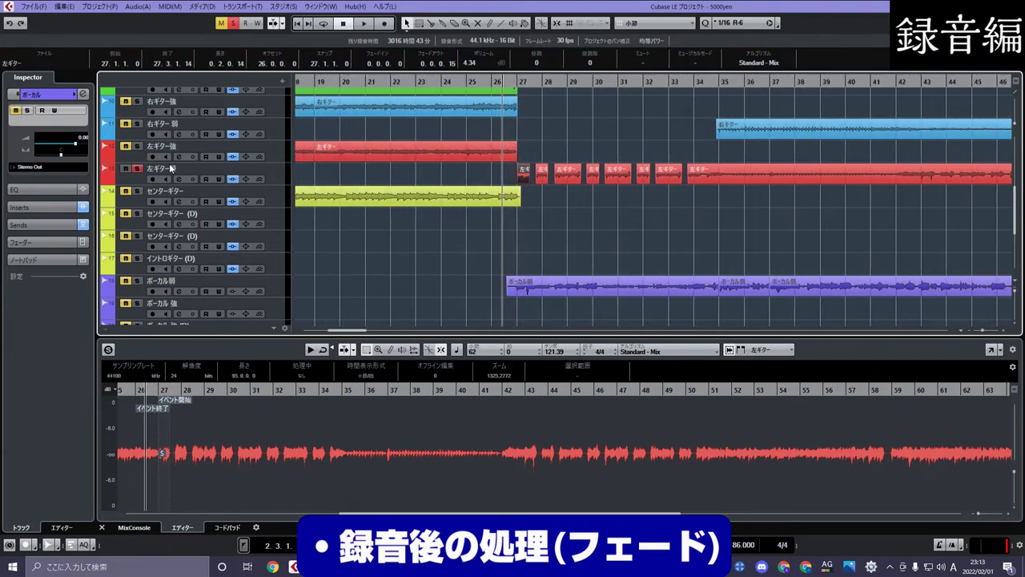
pyautogui.press('space')
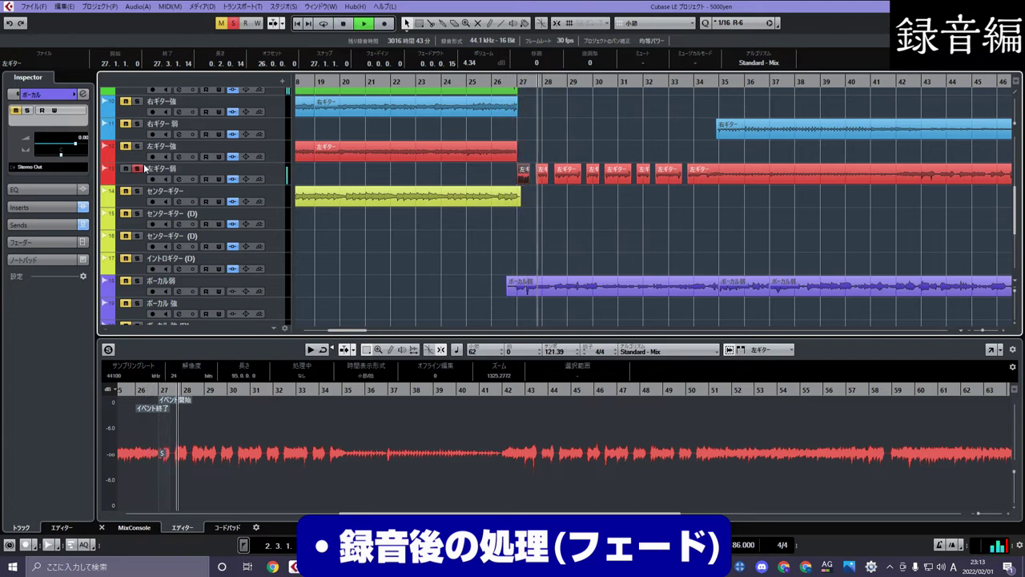
pyautogui.scroll(3, 144, 164)
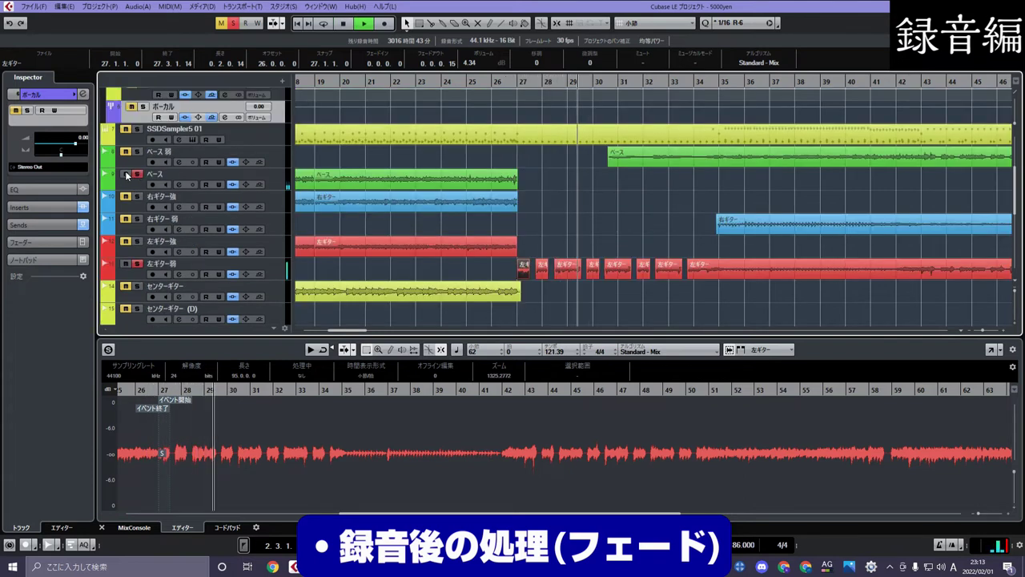
pyautogui.scroll(-2, 126, 176)
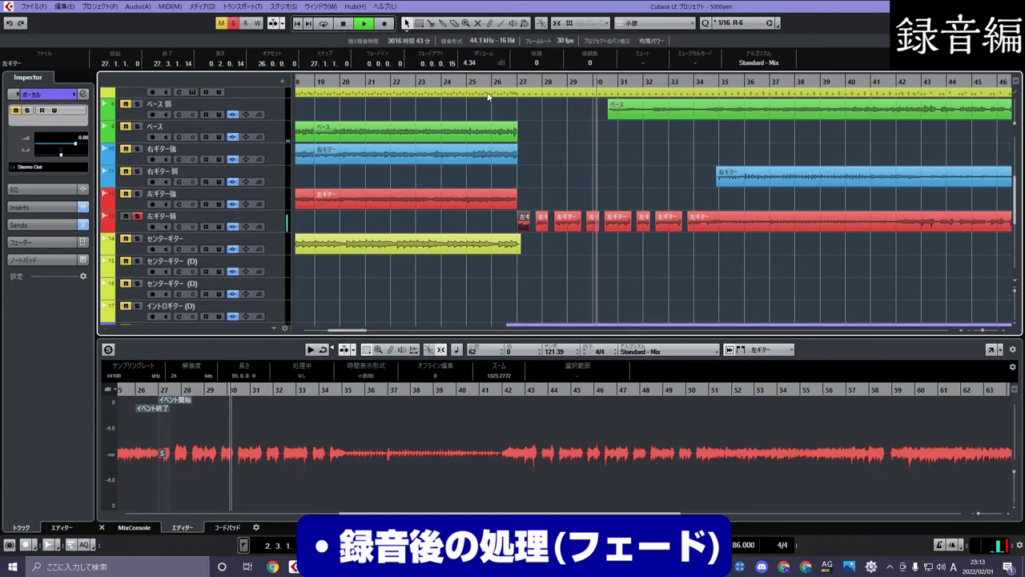
pyautogui.click(342, 24)
# Step: Try extending the short 左ギター弱 events between bars 27 and 33 to close their gaps, and play from bar 27
pyautogui.scroll(-2, 529, 165)
pyautogui.moveTo(522, 158); pyautogui.dragTo(686, 181)
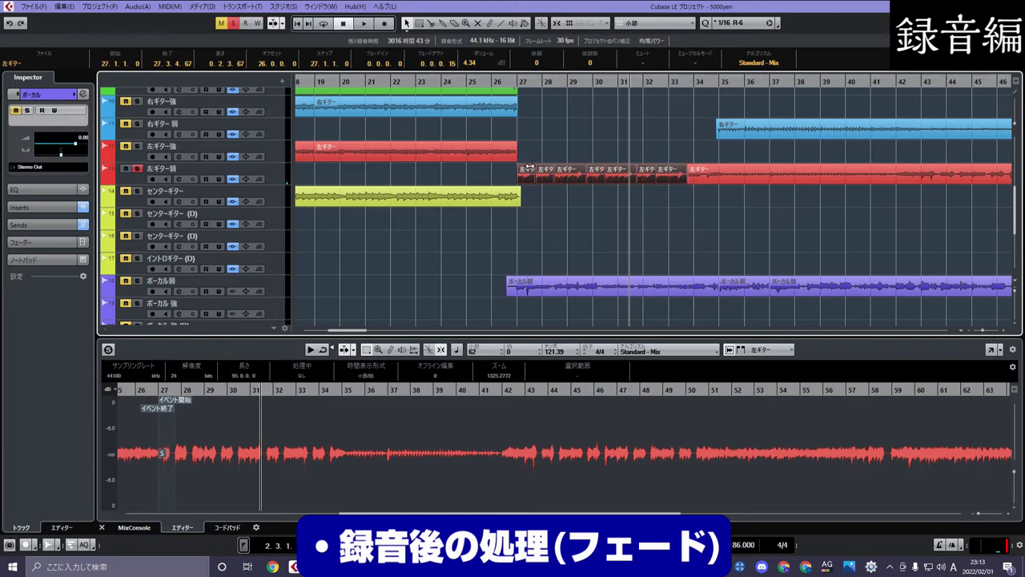
pyautogui.moveTo(532, 181); pyautogui.dragTo(535, 181)
pyautogui.doubleClick(516, 83)
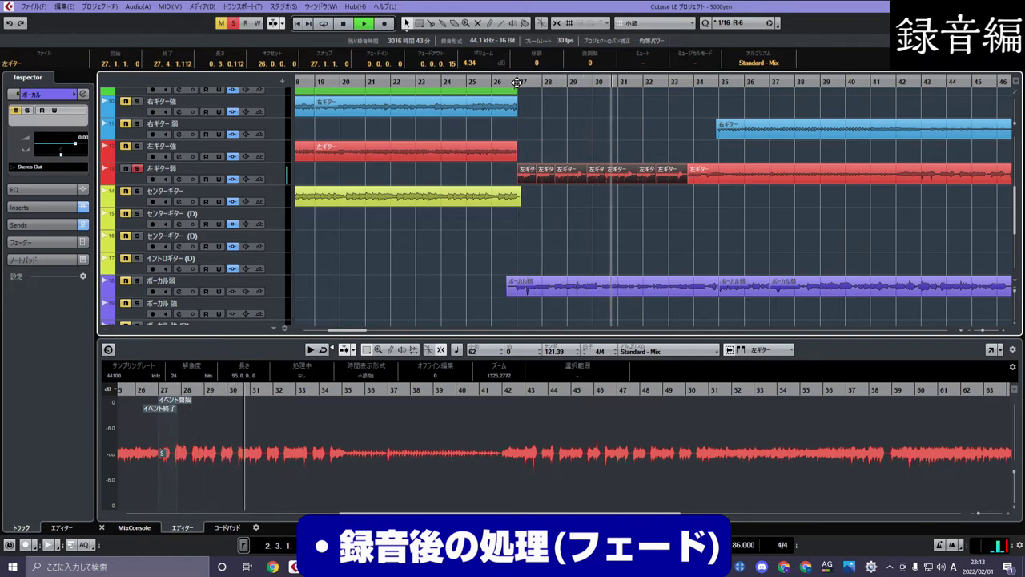
pyautogui.press('space')
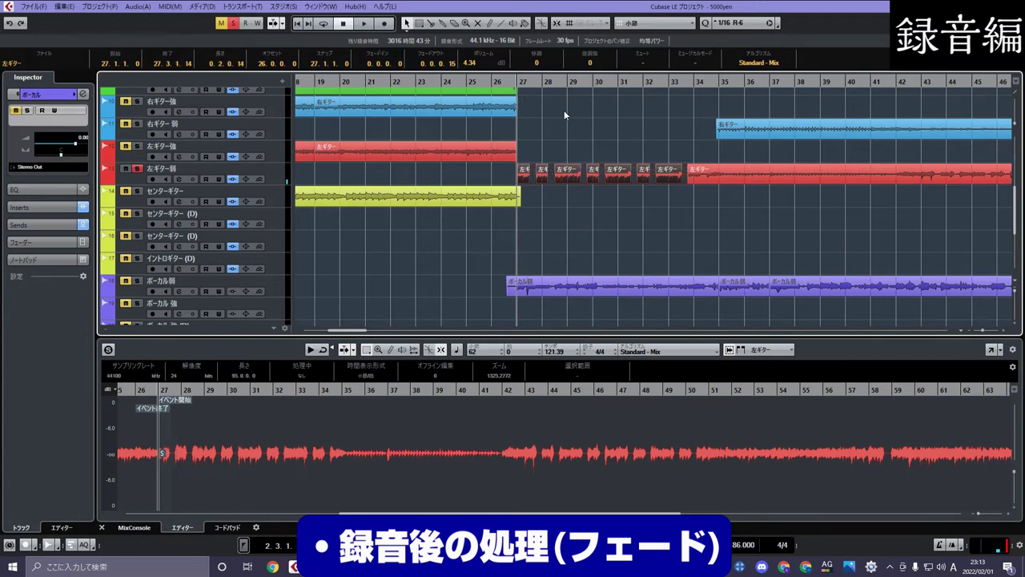
# Step: Examine the trimmed end and fade-out of the first 左ギター弱 event near 27.3
pyautogui.click(554, 145)
pyautogui.moveTo(530, 80); pyautogui.dragTo(549, 109)
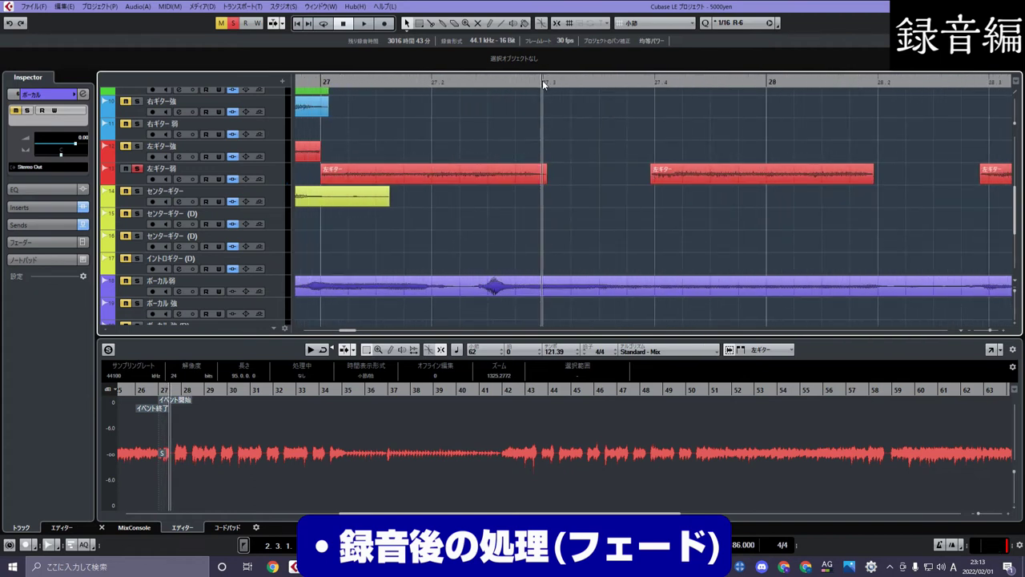
pyautogui.moveTo(542, 83); pyautogui.dragTo(543, 112)
pyautogui.moveTo(557, 165); pyautogui.dragTo(545, 166)
pyautogui.moveTo(538, 81); pyautogui.dragTo(539, 24)
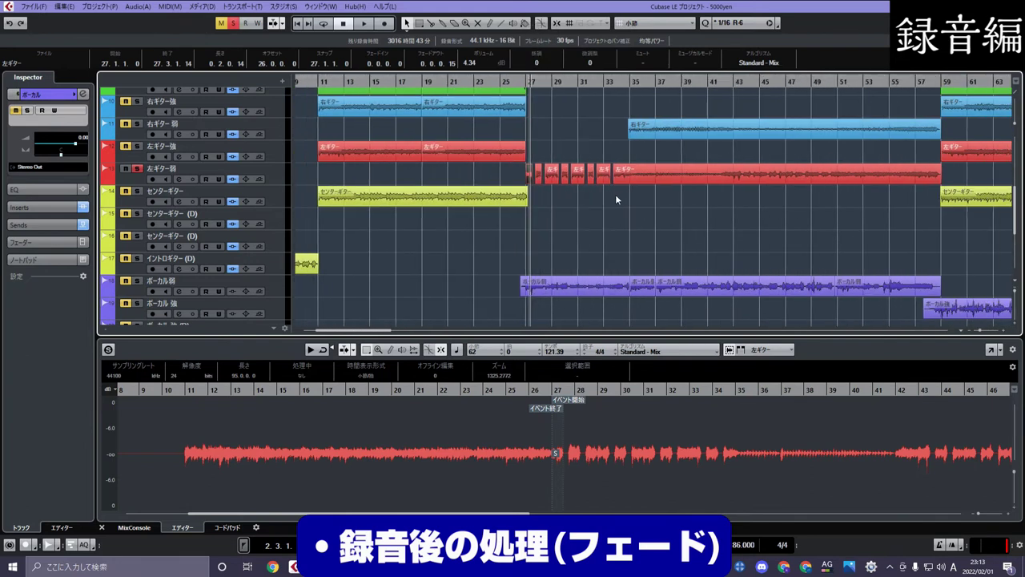
# Step: Split the 右ギター強 event at 81.1.1.0, in line with the ベース event boundary
pyautogui.scroll(3, 598, 233)
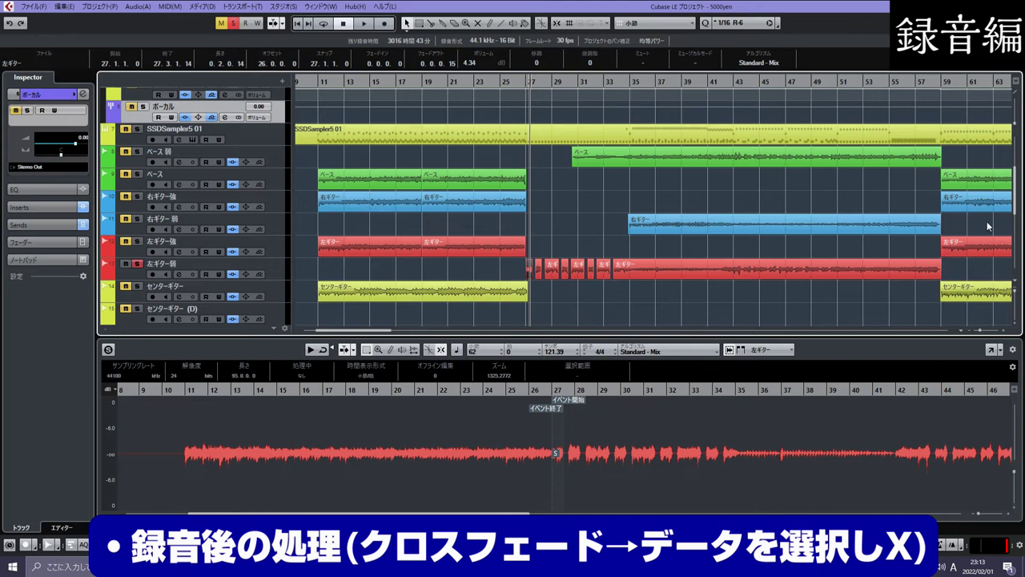
pyautogui.moveTo(413, 81); pyautogui.dragTo(633, 178)
pyautogui.click(626, 186)
pyautogui.moveTo(630, 81)
pyautogui.mouseDown()
pyautogui.moveTo(631, 96)
pyautogui.moveTo(626, 53)
pyautogui.moveTo(633, 84)
pyautogui.mouseUp()
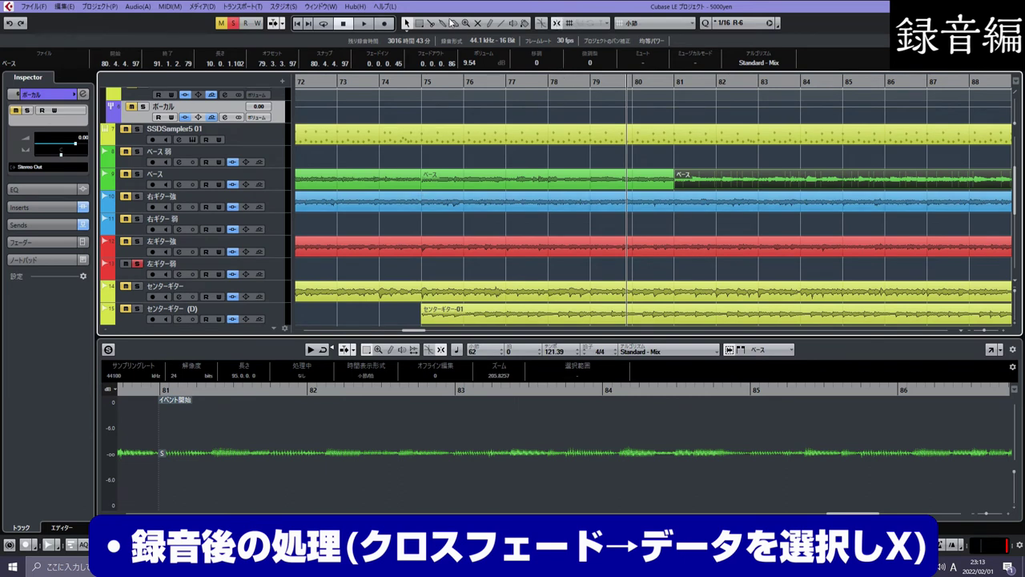
pyautogui.click(433, 22)
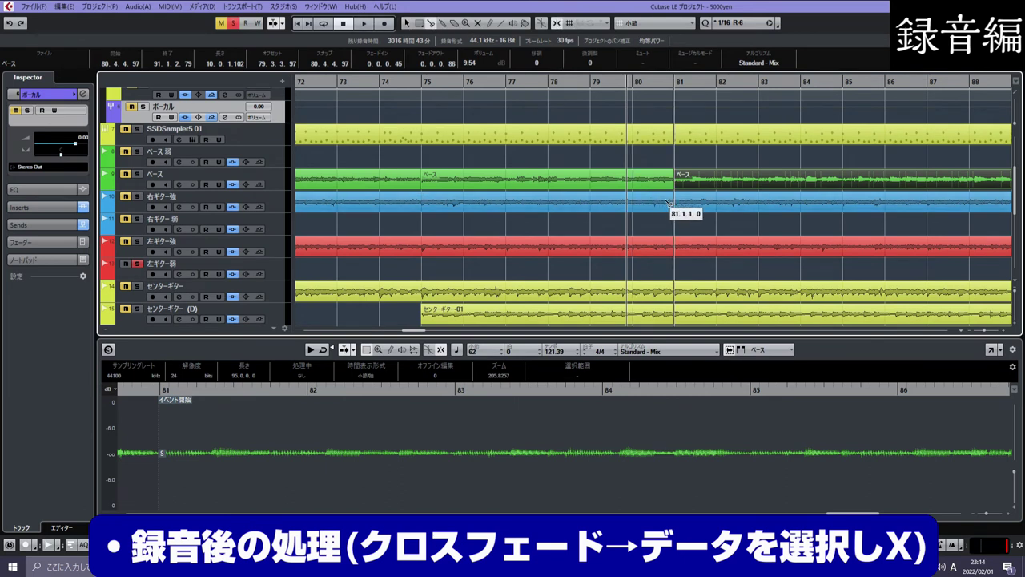
pyautogui.click(677, 204)
pyautogui.click(406, 23)
pyautogui.click(651, 201)
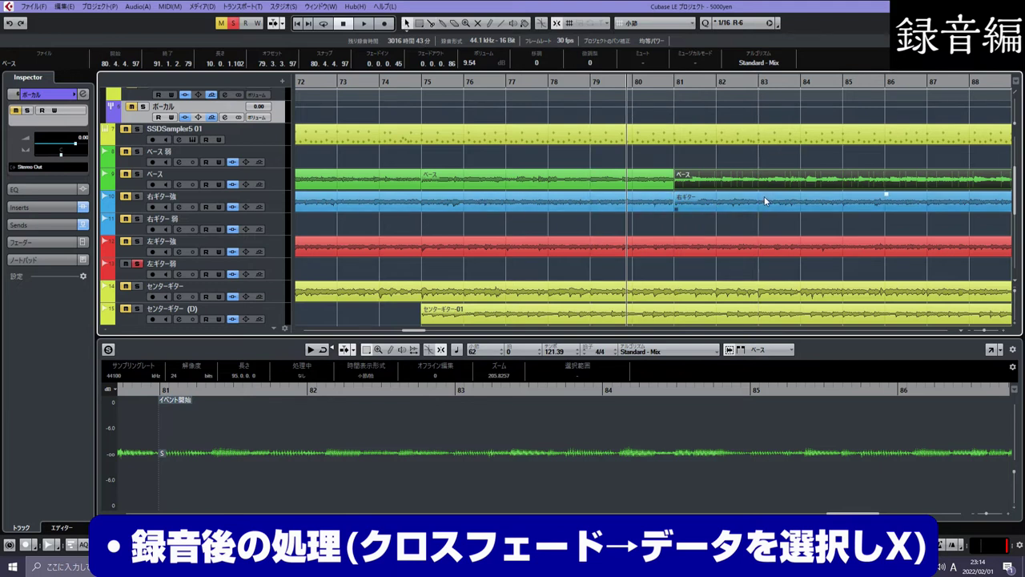
pyautogui.click(715, 205)
# Step: Examine the ベース crossfade and the 右ギター強 event boundary at bar 81
pyautogui.press('g')
pyautogui.press('g')
pyautogui.press('g')
pyautogui.press('g')
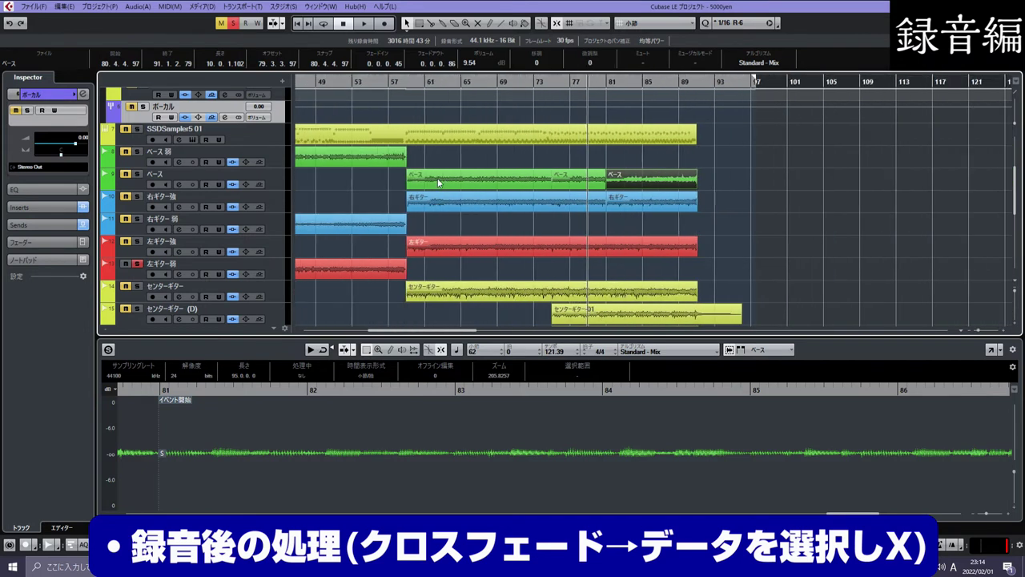
pyautogui.click(615, 205)
pyautogui.moveTo(599, 81); pyautogui.dragTo(619, 107)
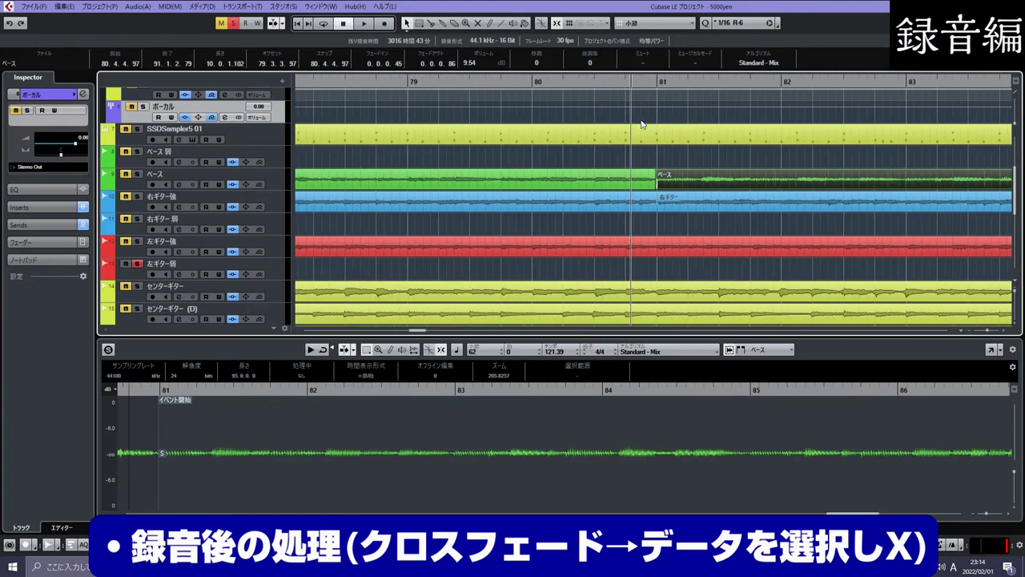
pyautogui.click(674, 196)
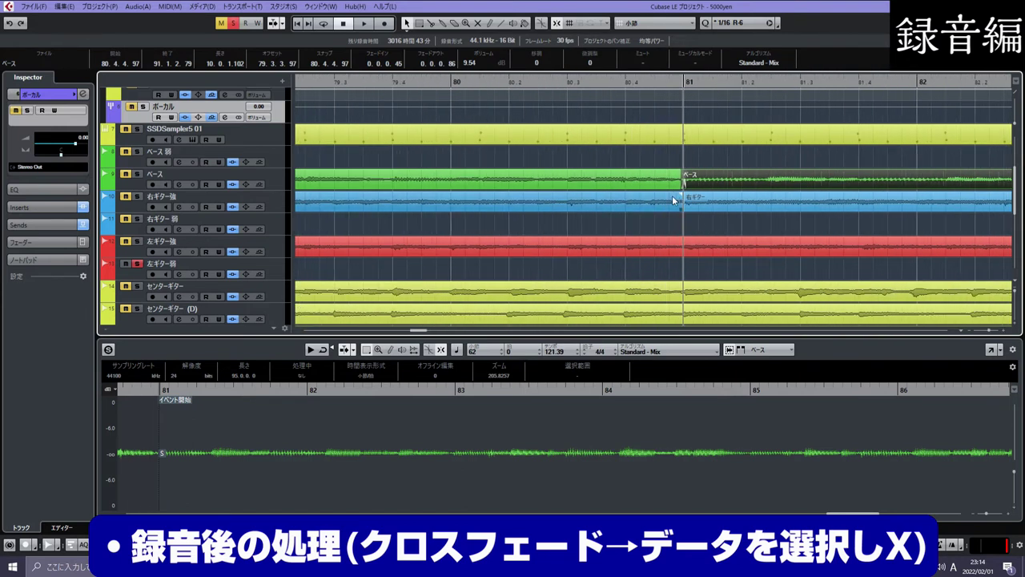
pyautogui.keyDown('shift'); pyautogui.click(696, 202); pyautogui.keyUp('shift')
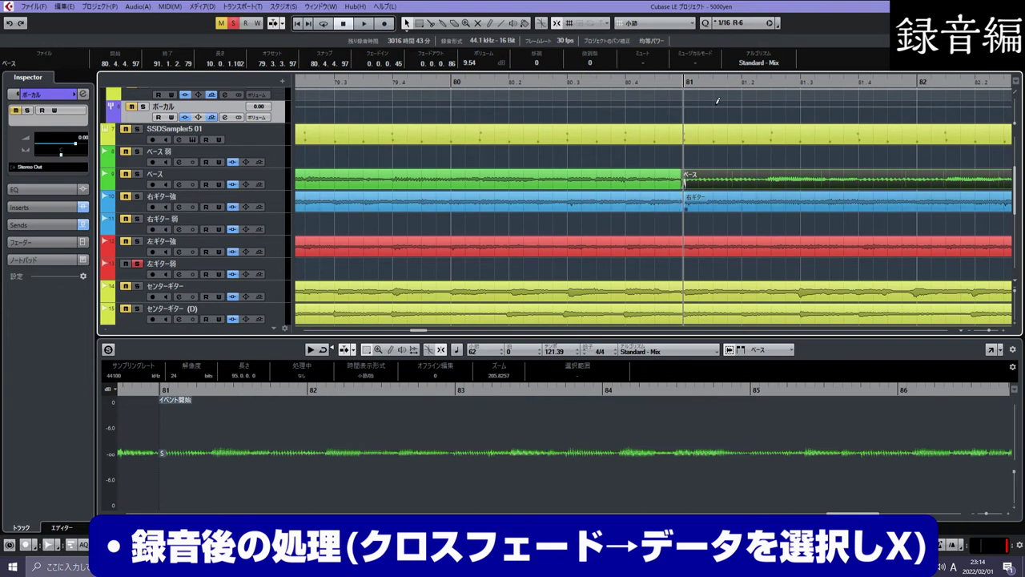
pyautogui.press('x')
pyautogui.press('h')
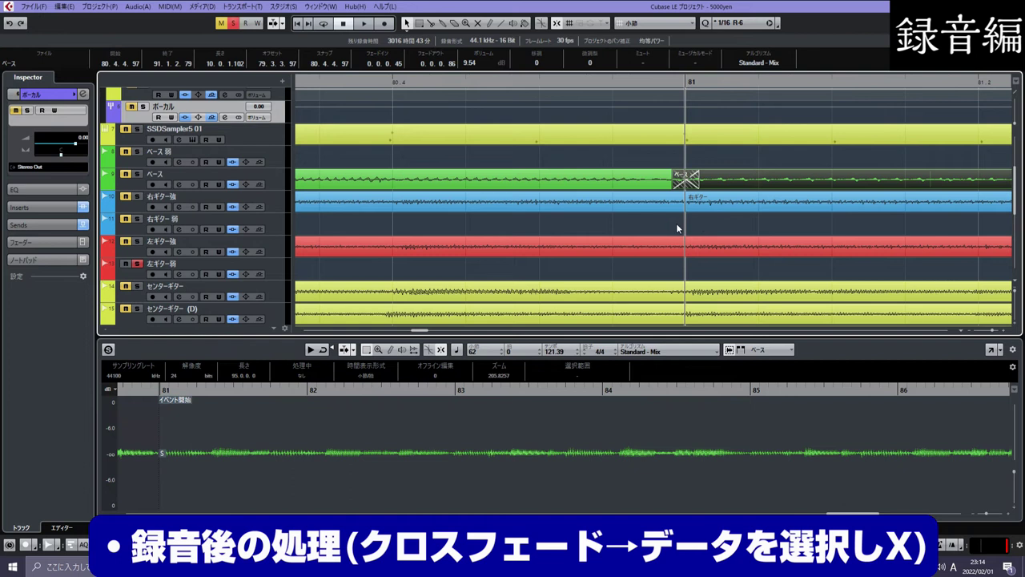
pyautogui.click(685, 193)
# Step: Solo the 右ギター強 track and crossfade its two adjoining events at bar 81
pyautogui.click(137, 196)
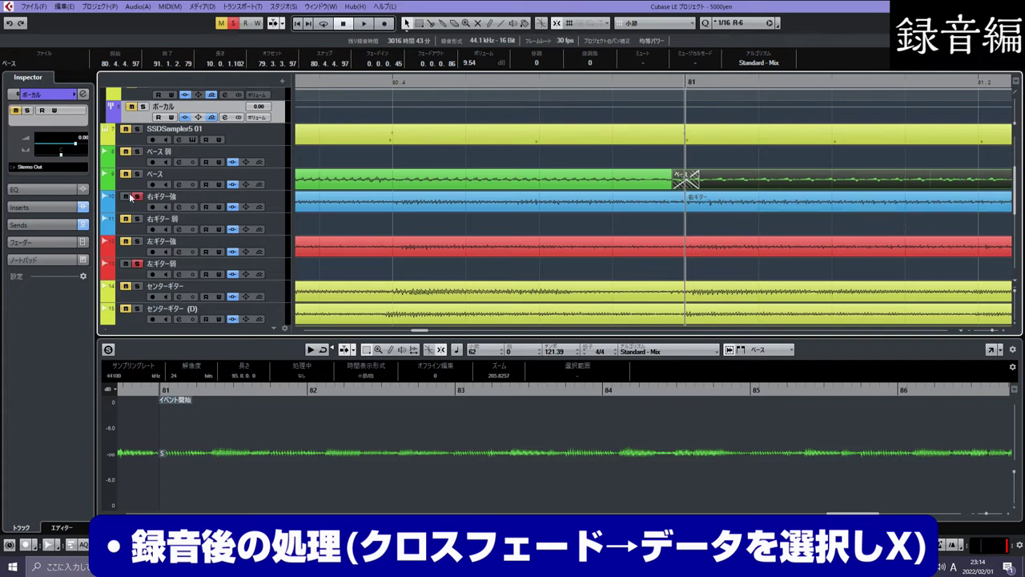
pyautogui.click(704, 203)
pyautogui.click(632, 200)
pyautogui.click(758, 197)
pyautogui.click(652, 199)
pyautogui.click(727, 205)
pyautogui.click(639, 206)
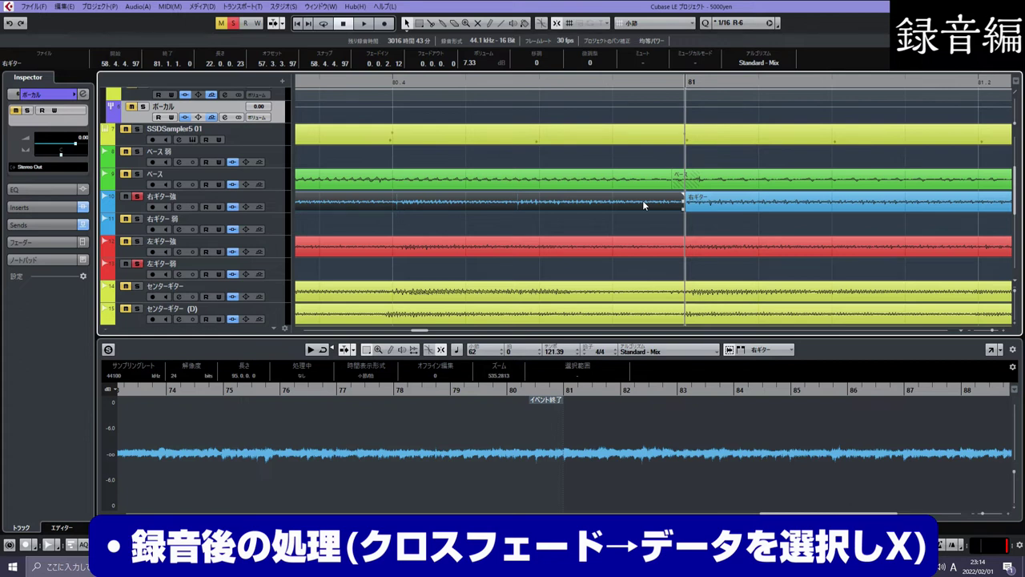
pyautogui.press('x')
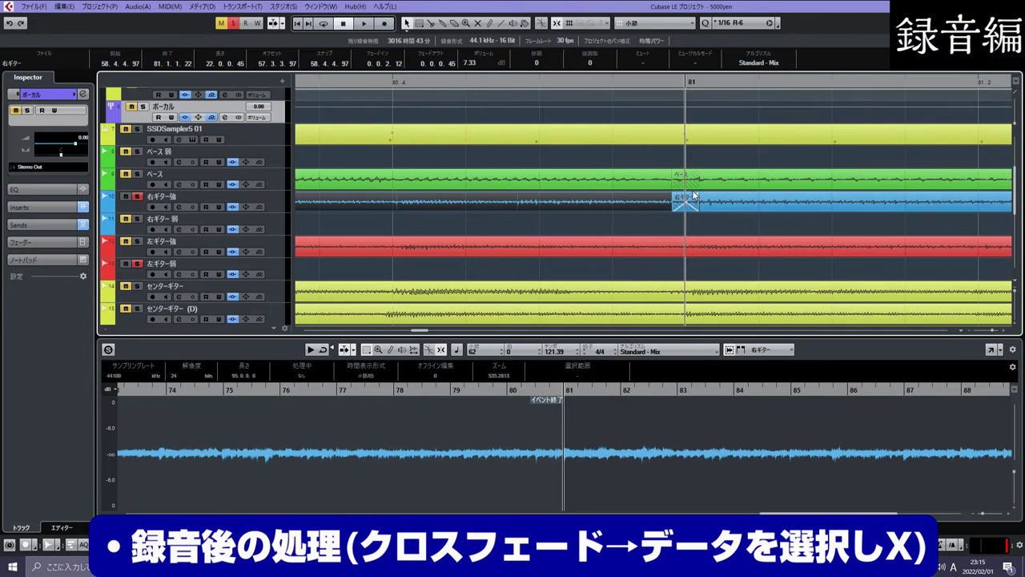
# Step: Examine the ベース and 右ギター強 crossfades at bar 81 up close and within the full arrangement
pyautogui.moveTo(678, 82); pyautogui.dragTo(676, 112)
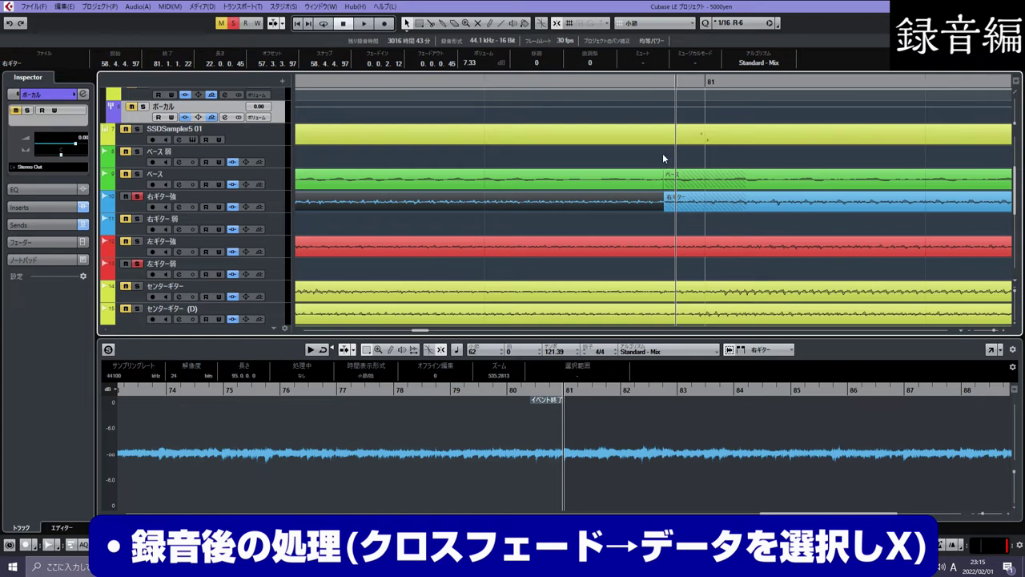
pyautogui.click(981, 329)
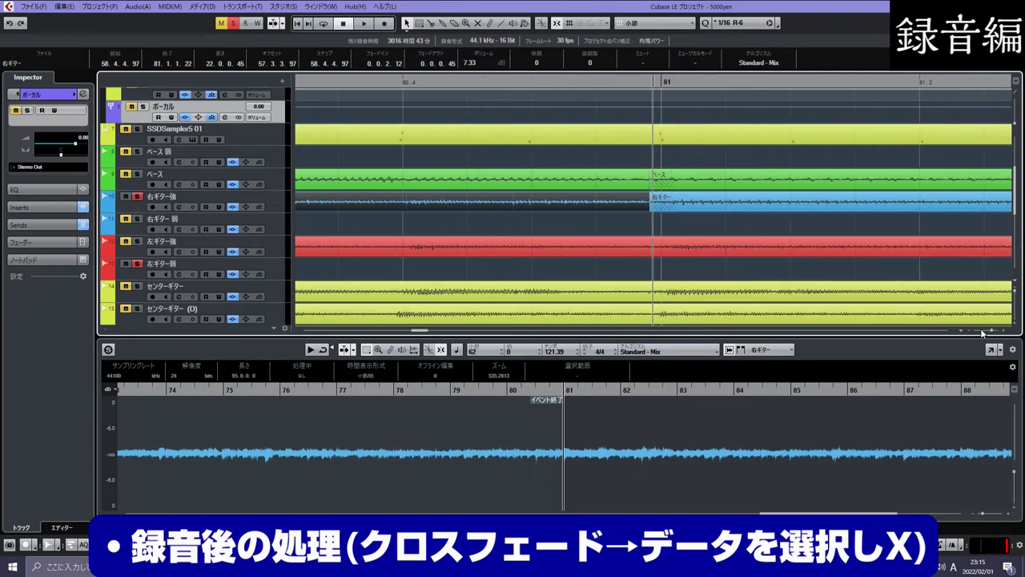
pyautogui.click(982, 330)
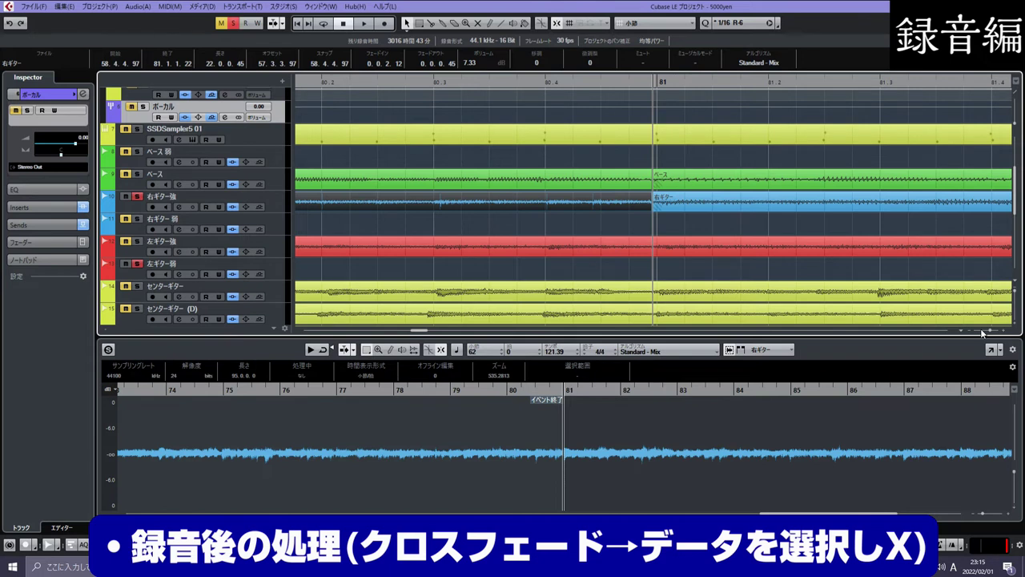
pyautogui.click(599, 245)
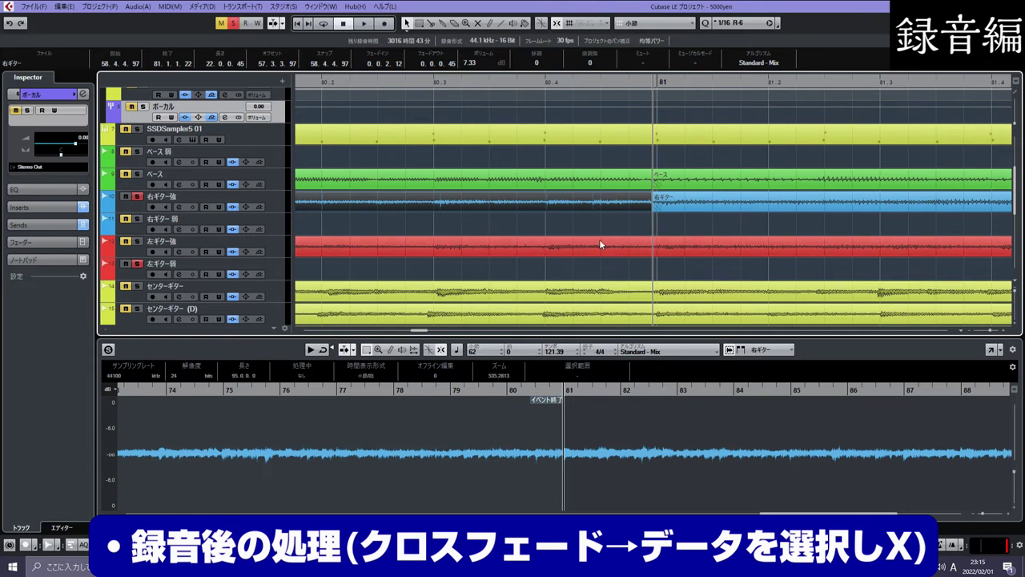
pyautogui.hotkey('shift', 'f')
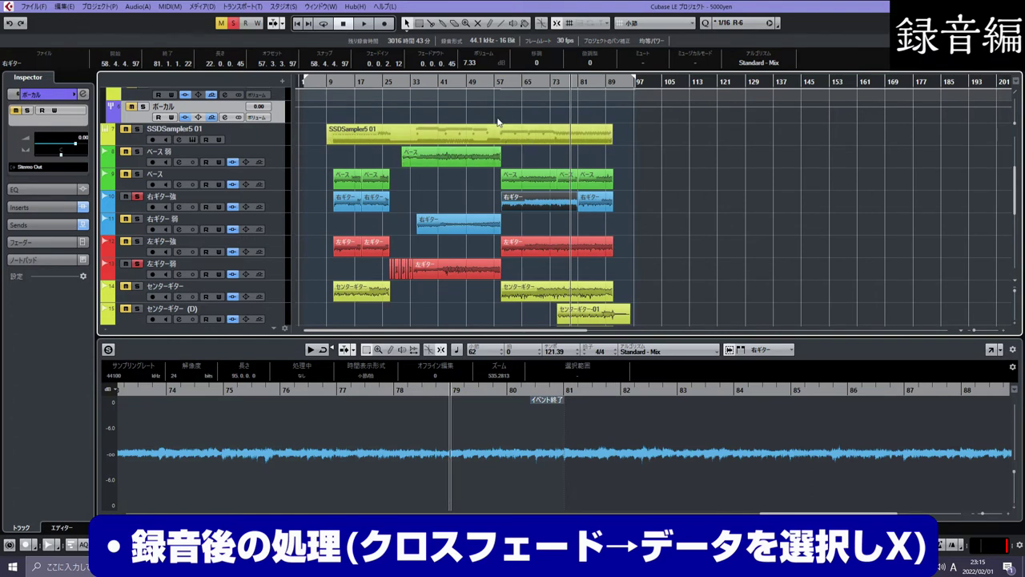
pyautogui.moveTo(580, 81); pyautogui.dragTo(570, 160)
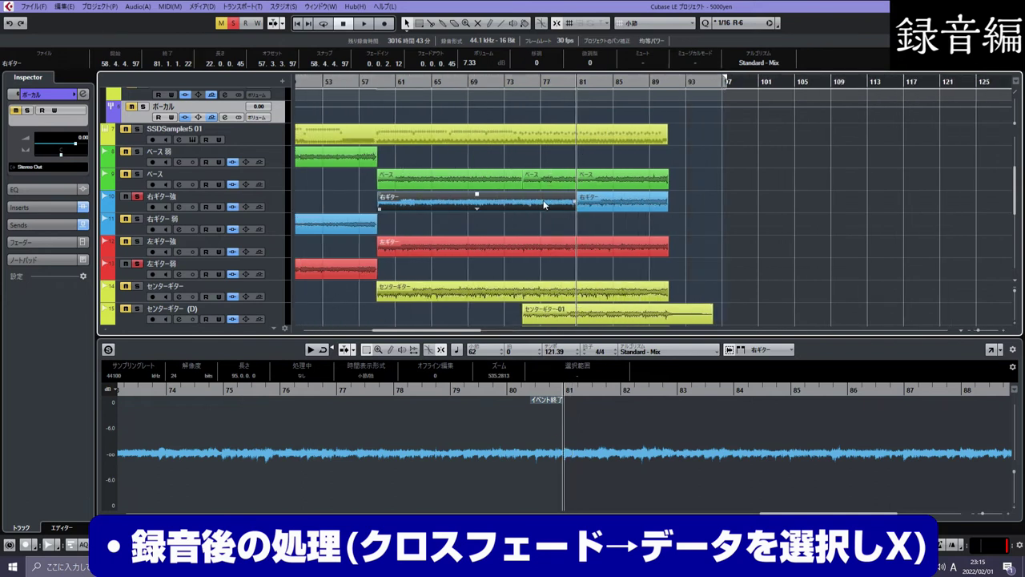
# Step: Select the ベース event between bars 75 and 81 and lower its event volume to 0.00 dB
pyautogui.scroll(-2, 553, 204)
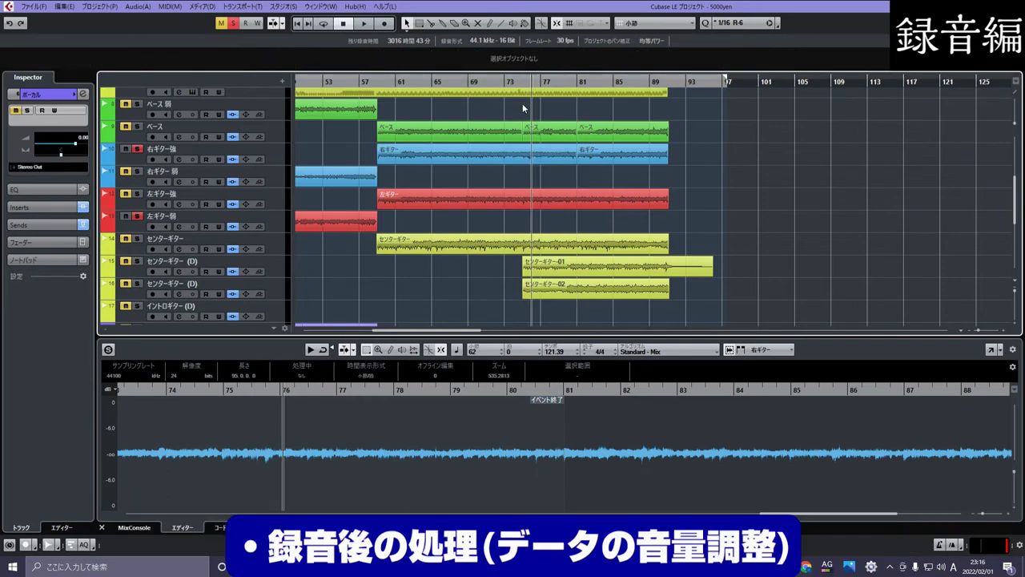
pyautogui.press('h')
pyautogui.press('h')
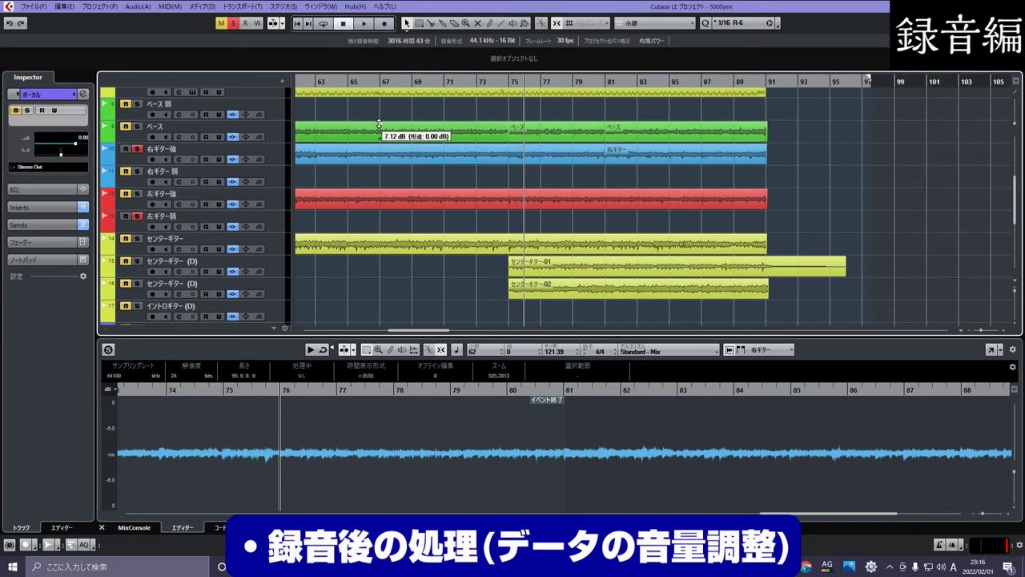
pyautogui.moveTo(555, 124)
pyautogui.moveTo(556, 124); pyautogui.dragTo(556, 125)
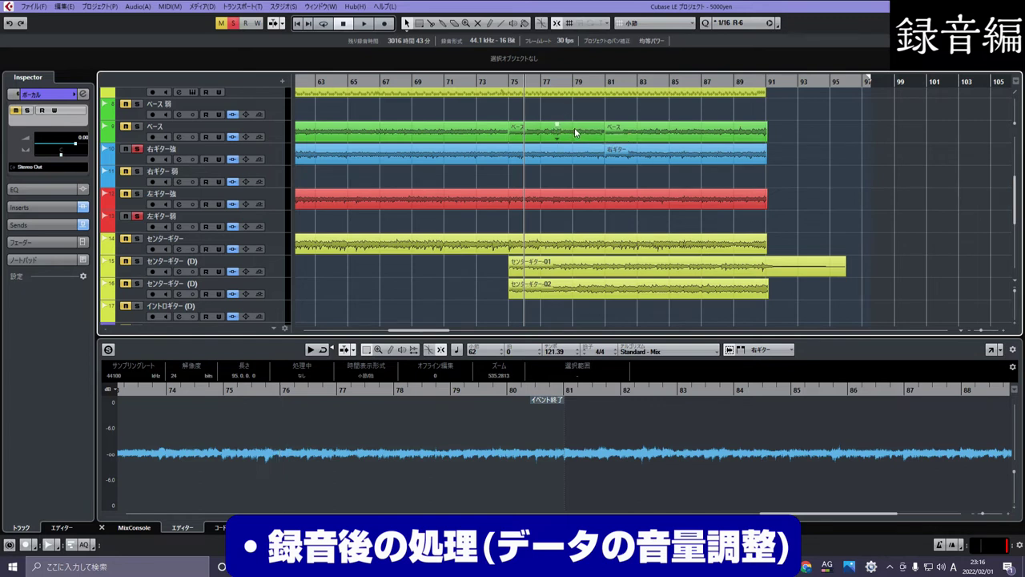
pyautogui.click(640, 132)
pyautogui.click(558, 126)
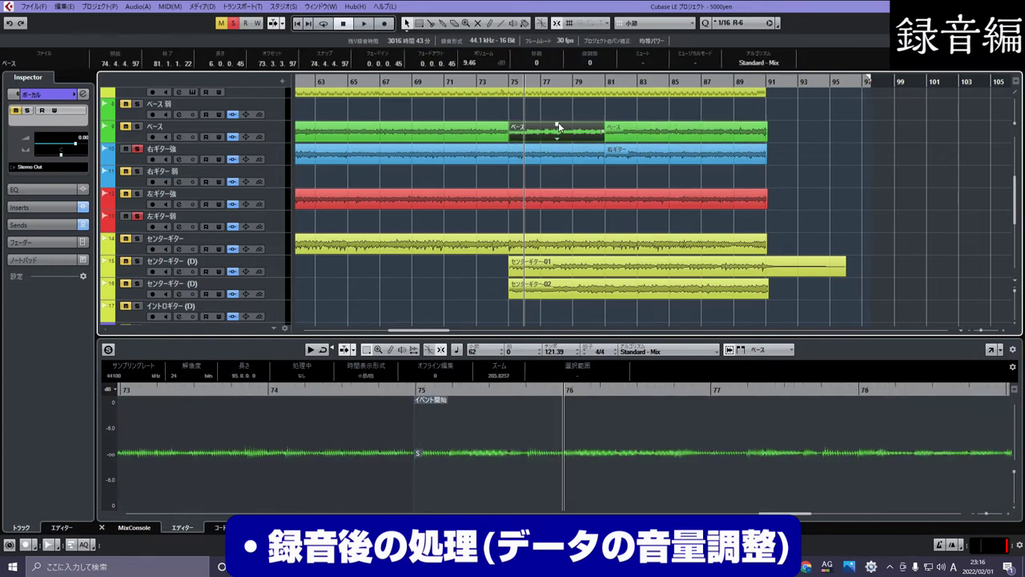
pyautogui.moveTo(557, 124); pyautogui.dragTo(557, 125)
pyautogui.moveTo(557, 123); pyautogui.dragTo(558, 122)
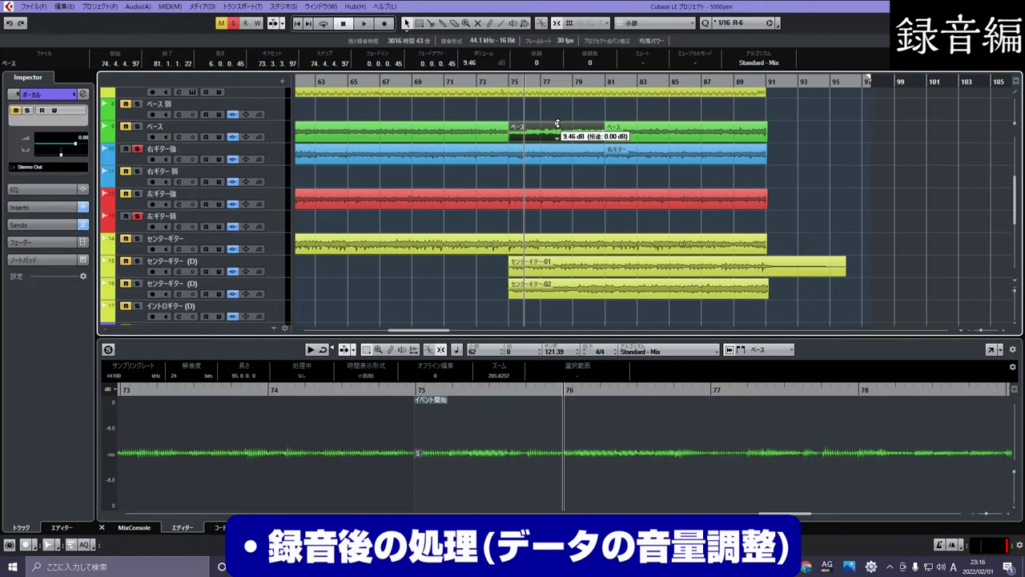
pyautogui.moveTo(557, 125); pyautogui.dragTo(560, 161)
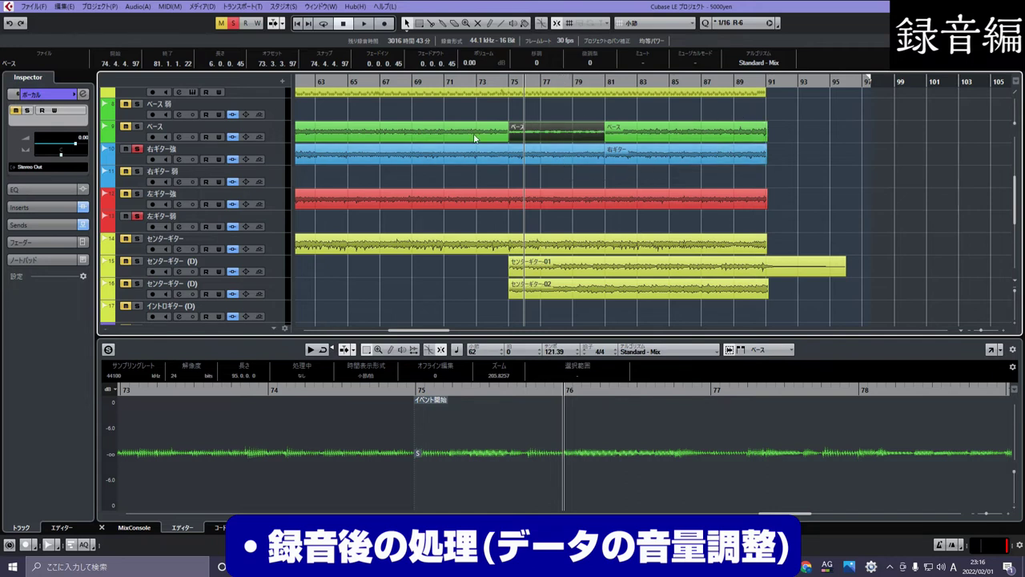
# Step: Open the ベース track's BOD_x64 insert effect and solo the track to hear the event
pyautogui.click(279, 129)
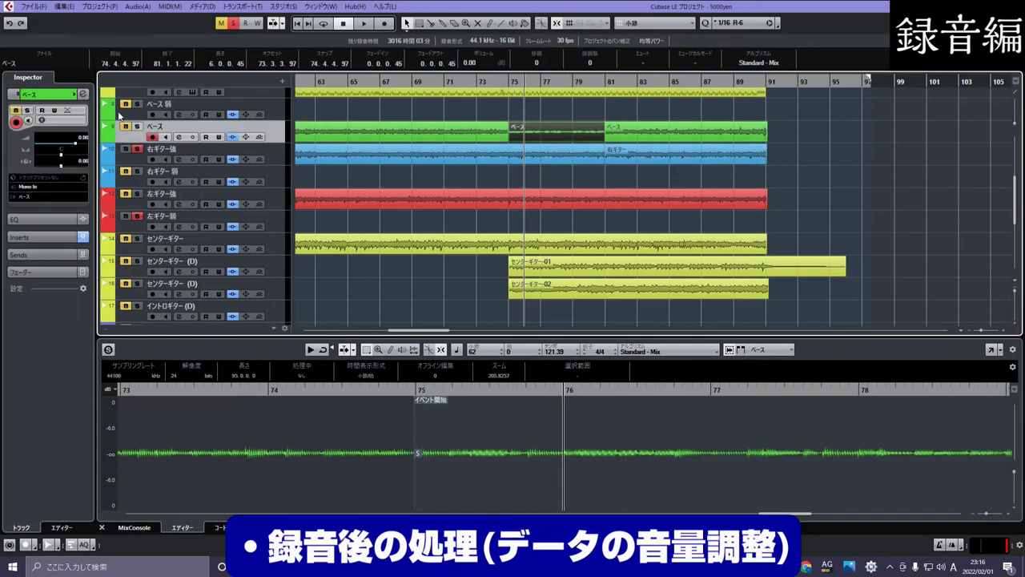
pyautogui.click(82, 93)
pyautogui.click(445, 184)
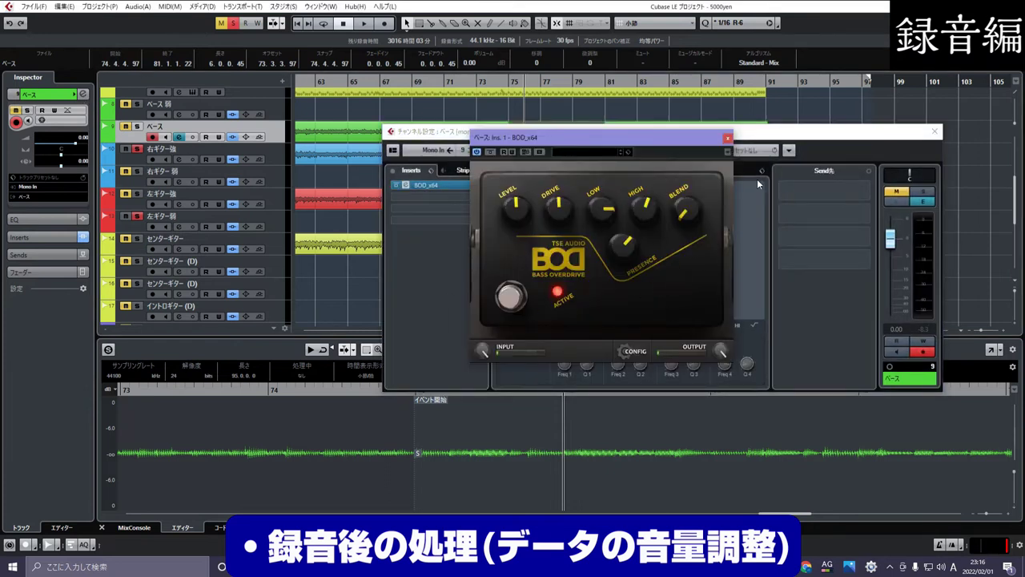
pyautogui.click(728, 138)
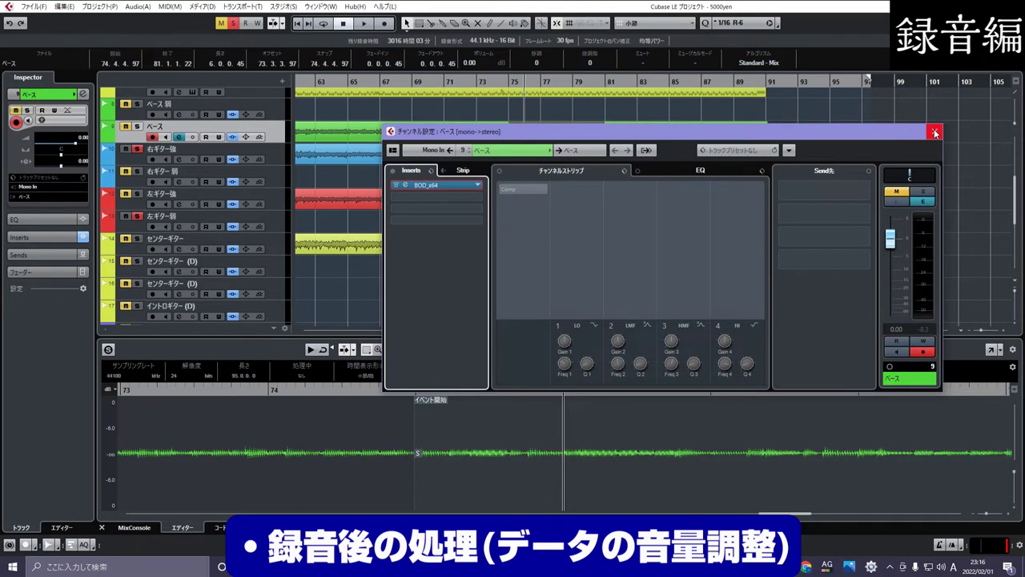
pyautogui.moveTo(812, 141); pyautogui.dragTo(800, 200)
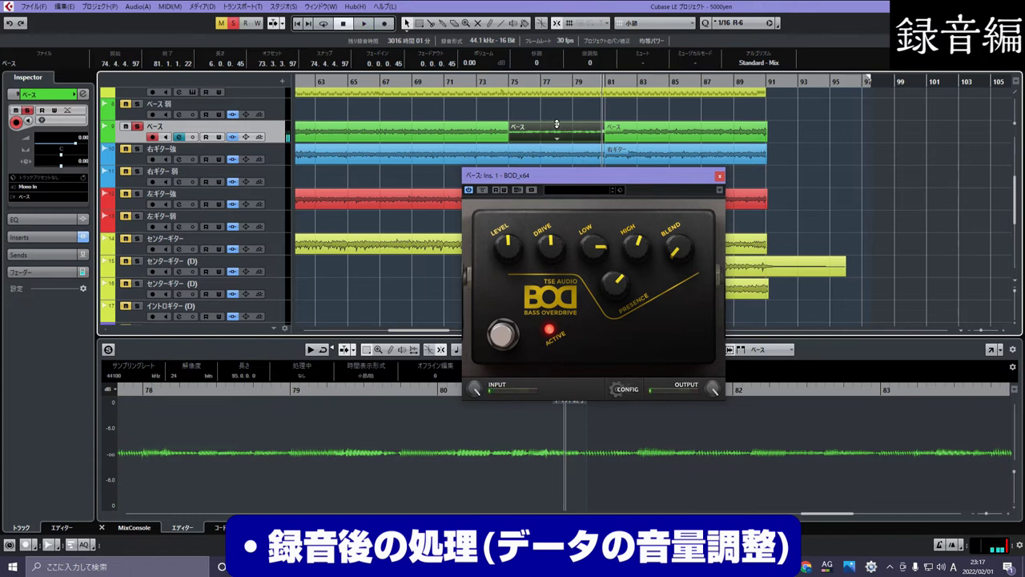
# Step: Raise the ベース event between bars 75 and 81 to 9.62 dB, play it from bar 75 and close the BOD_x64 window
pyautogui.moveTo(556, 123); pyautogui.dragTo(555, 83)
pyautogui.moveTo(685, 123); pyautogui.dragTo(686, 123)
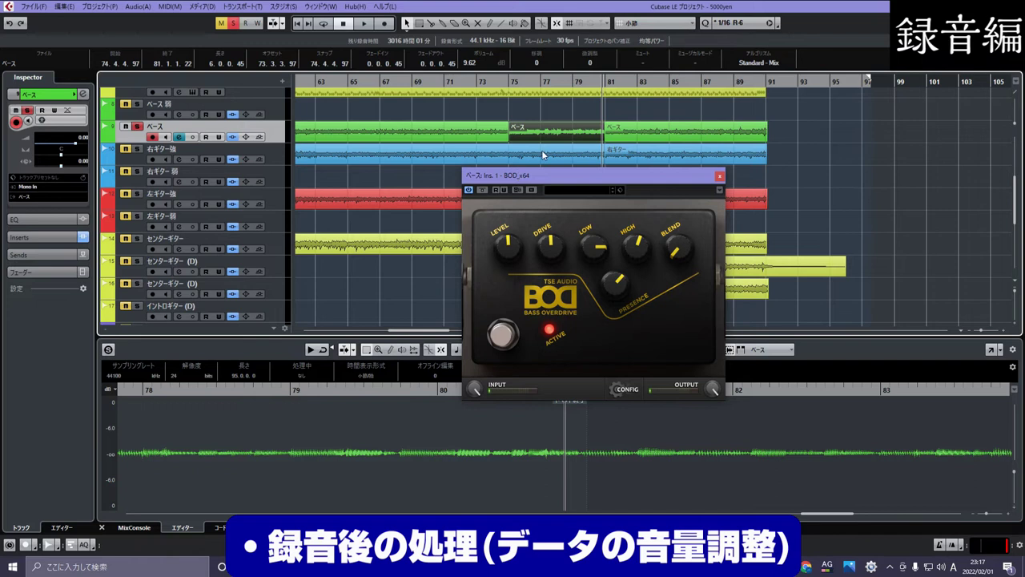
pyautogui.doubleClick(510, 81)
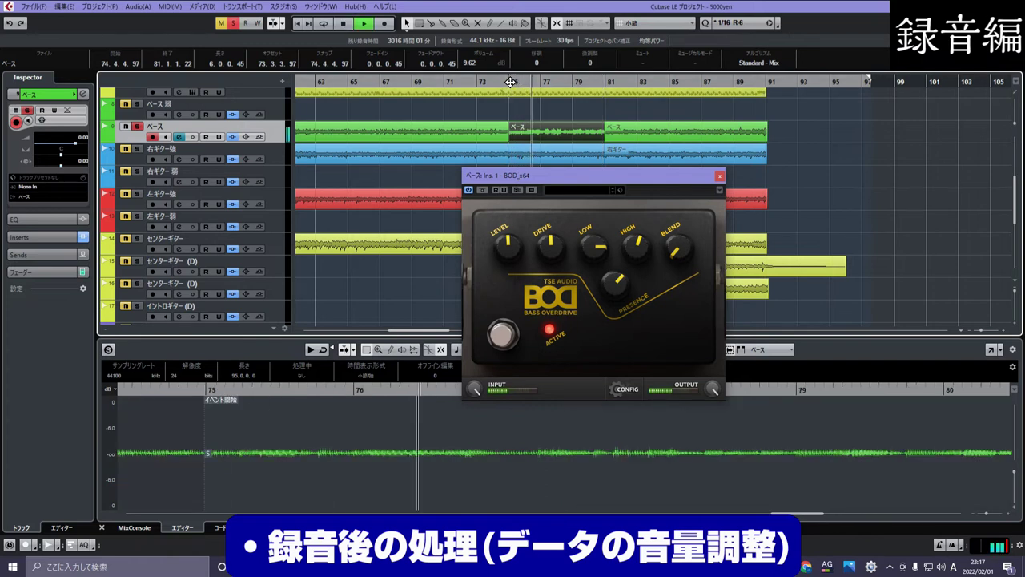
pyautogui.click(344, 24)
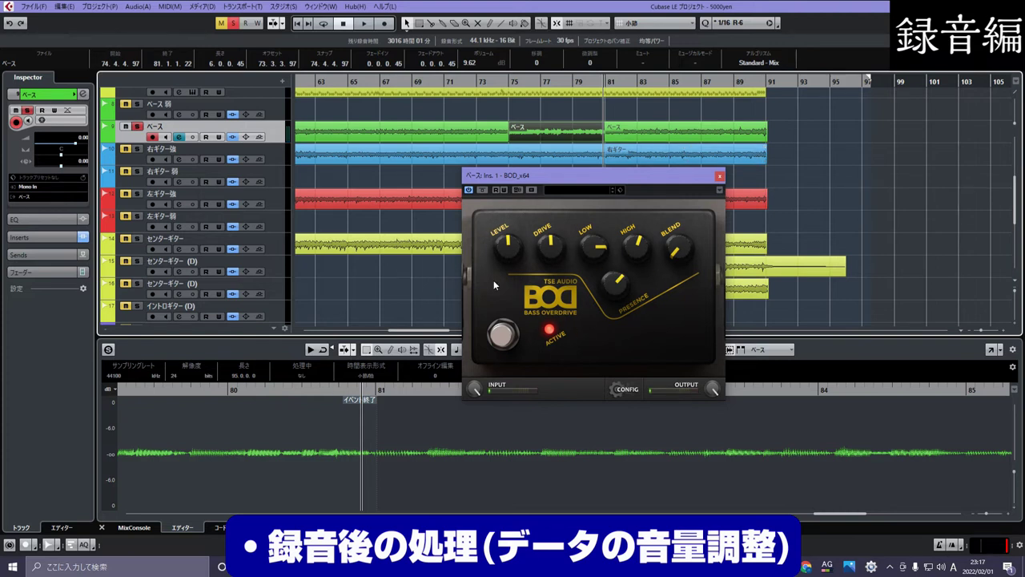
pyautogui.click(822, 152)
pyautogui.click(719, 176)
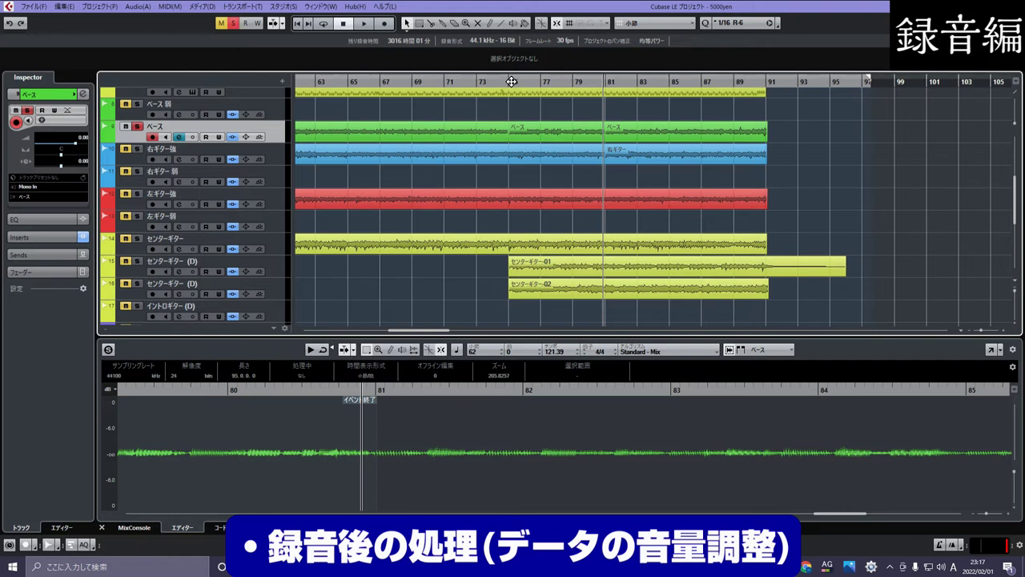
# Step: Compare the event volumes of the ベース events between bars 59 and 91
pyautogui.moveTo(509, 82); pyautogui.dragTo(509, 95)
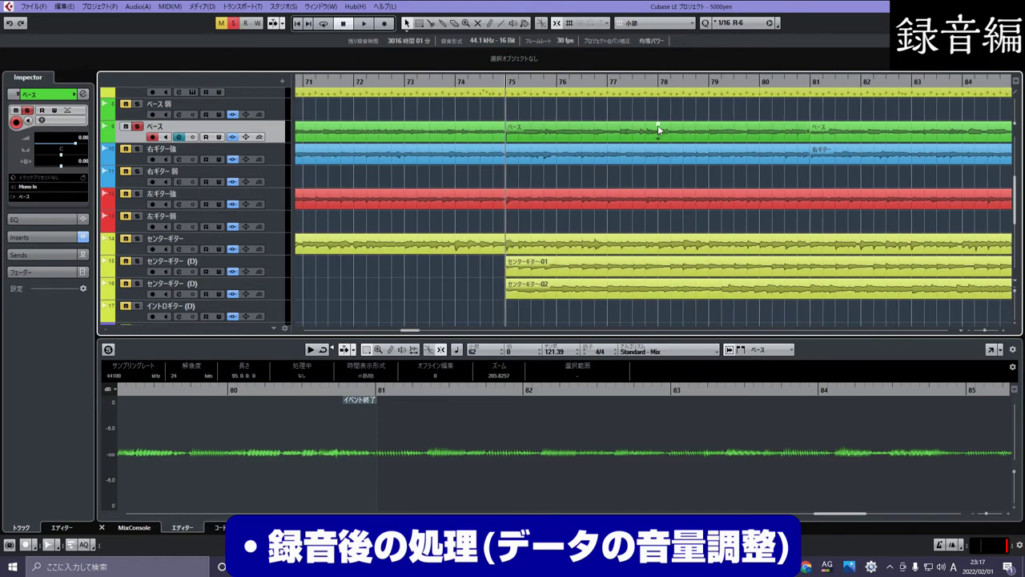
pyautogui.moveTo(658, 125); pyautogui.dragTo(657, 125)
pyautogui.moveTo(529, 86); pyautogui.dragTo(516, 76)
pyautogui.click(365, 82)
pyautogui.moveTo(564, 125); pyautogui.dragTo(564, 125)
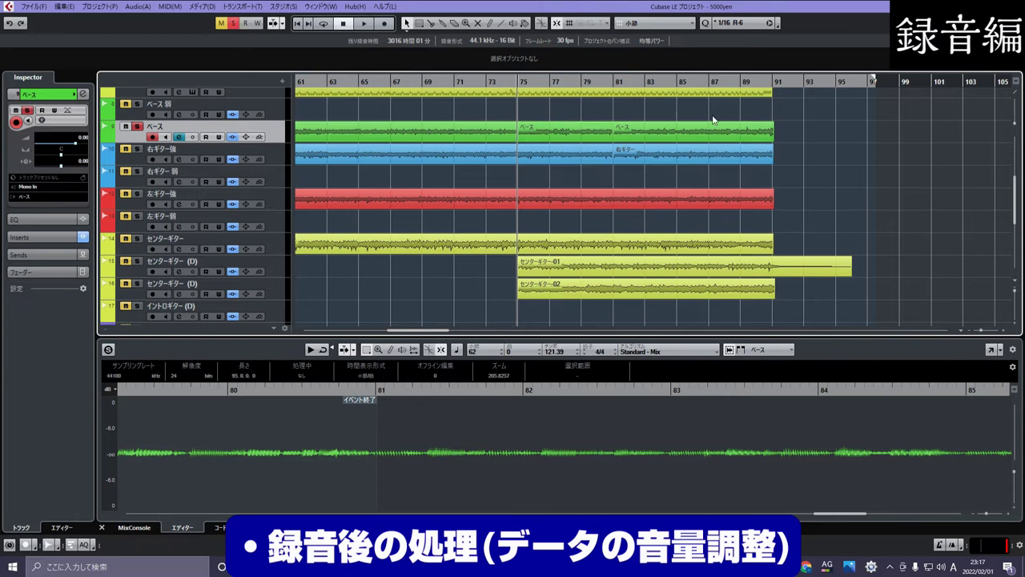
pyautogui.moveTo(693, 123); pyautogui.dragTo(693, 123)
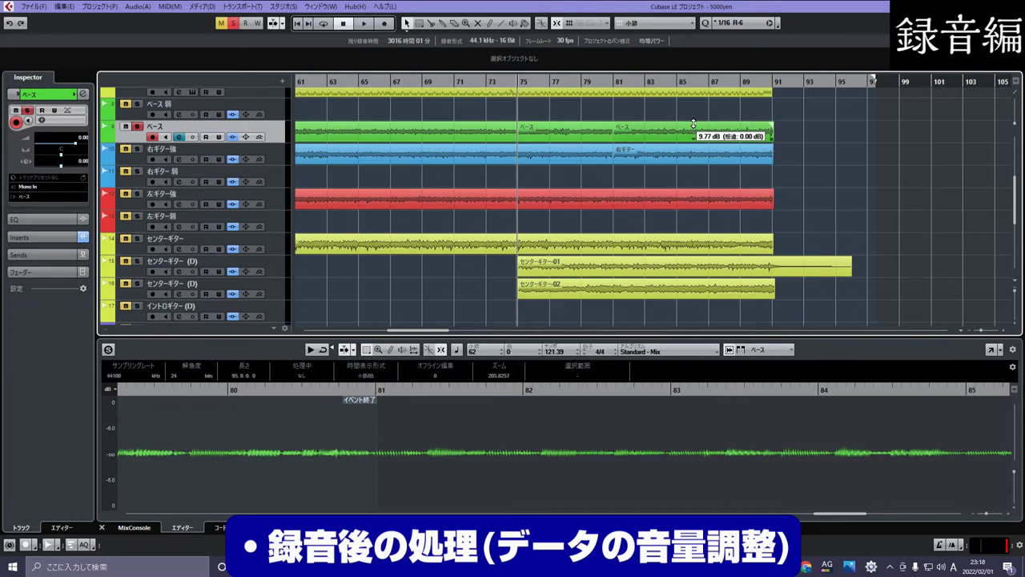
pyautogui.hscroll(-5, 618, 111)
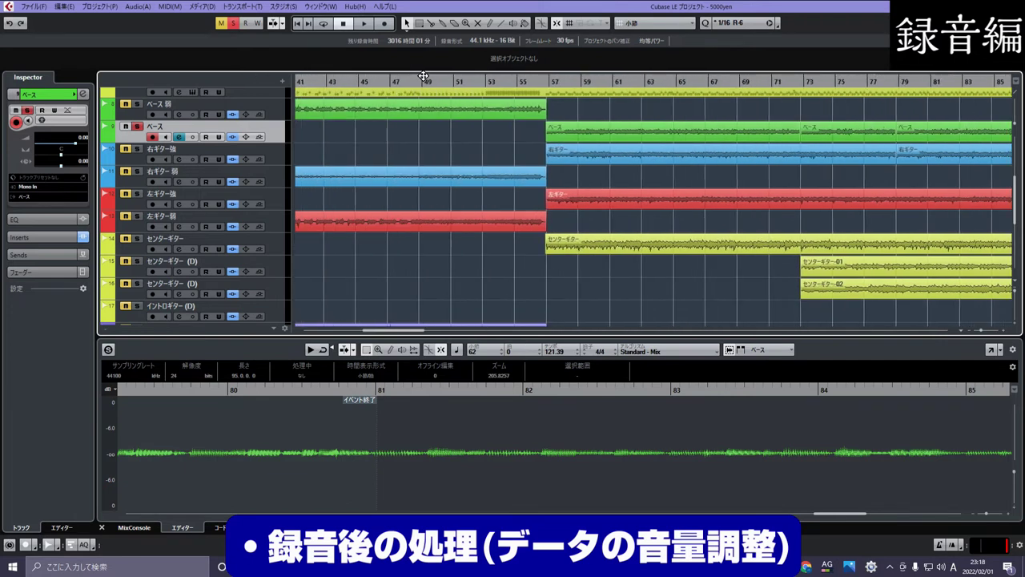
pyautogui.moveTo(707, 124); pyautogui.dragTo(707, 126)
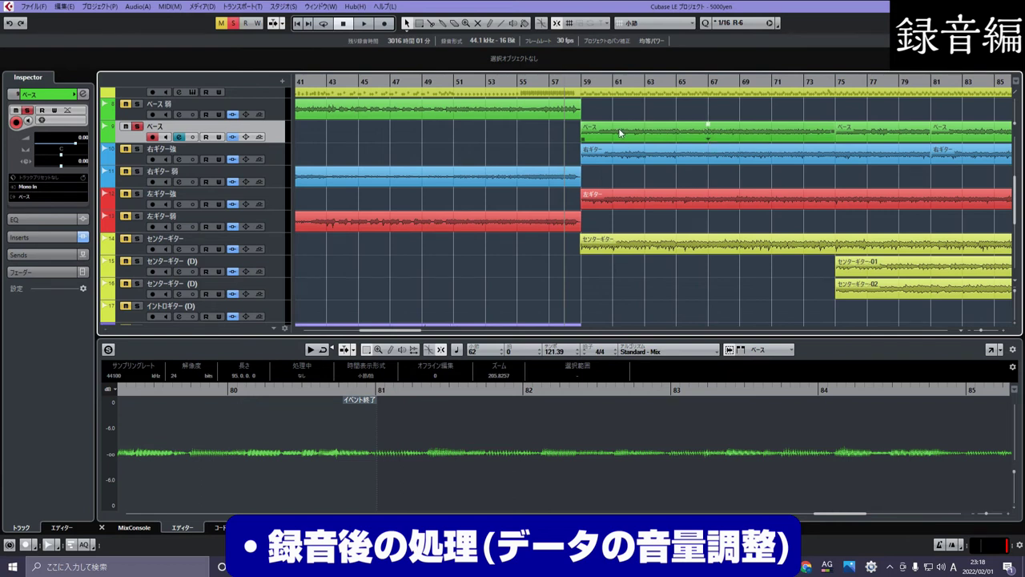
pyautogui.moveTo(623, 80); pyautogui.dragTo(465, 101)
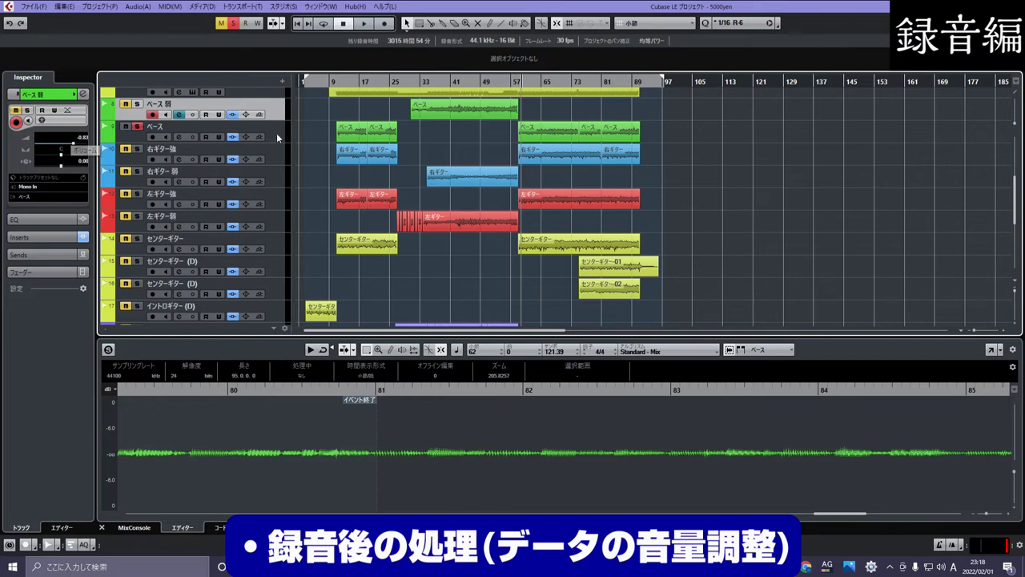
# Step: Compare the channel settings of the ベース 弱 and ベース tracks
pyautogui.click(284, 136)
pyautogui.moveTo(436, 105)
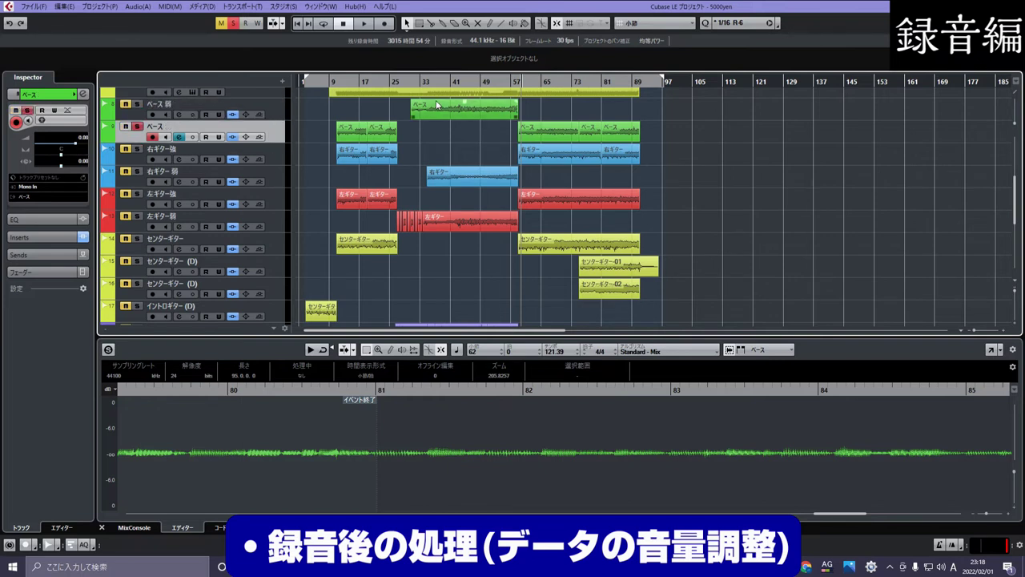
pyautogui.click(262, 116)
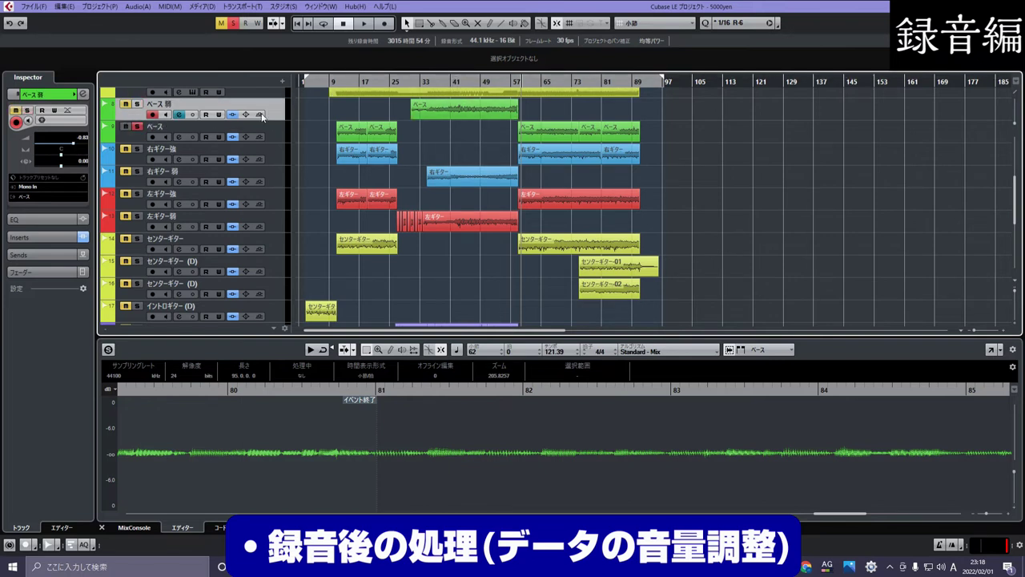
pyautogui.click(269, 134)
pyautogui.click(273, 117)
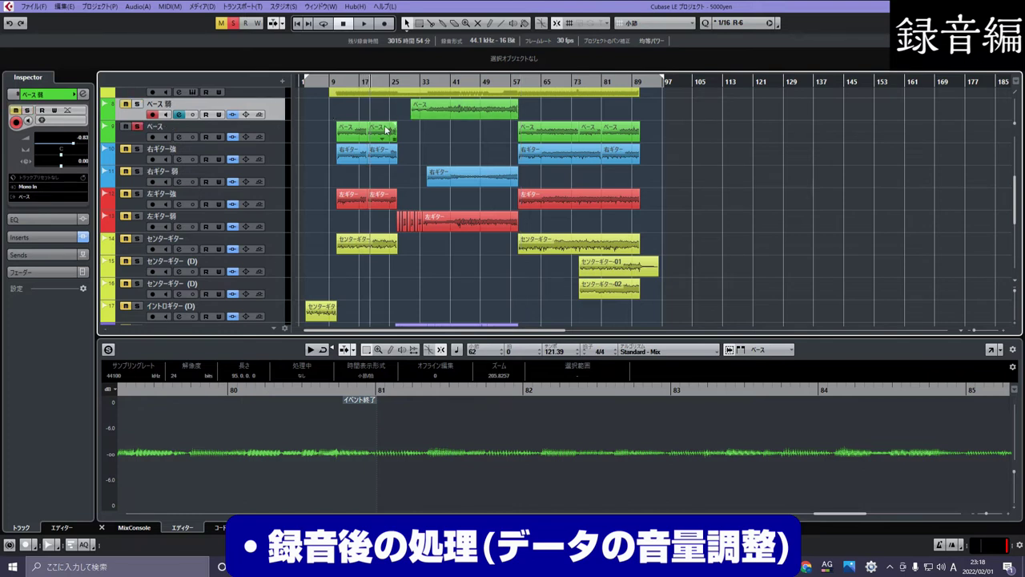
# Step: Check the event volumes of the first ベース event and the 右ギター強 events starting near bars 19 and 81
pyautogui.click(338, 131)
pyautogui.click(358, 133)
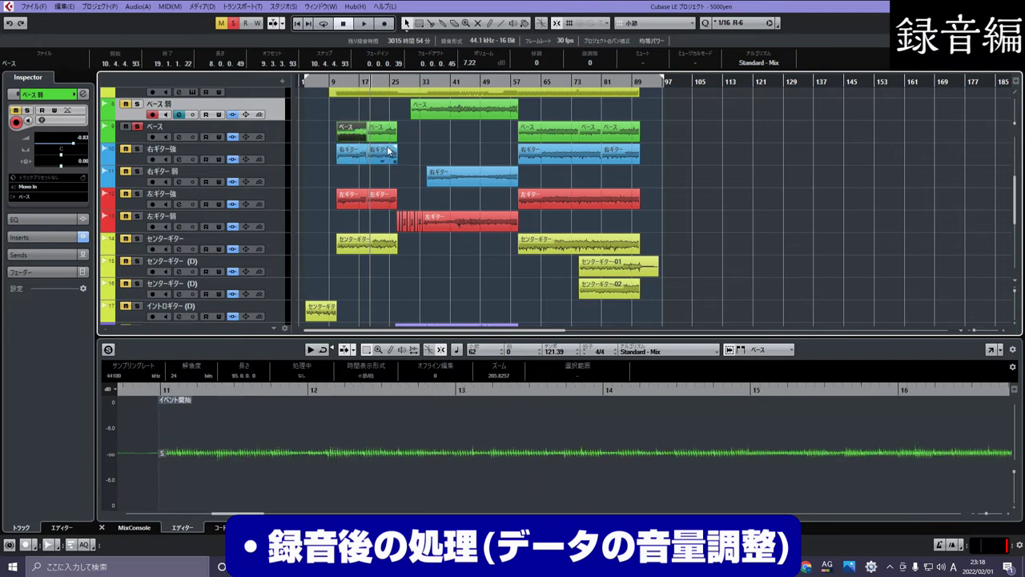
pyautogui.click(381, 149)
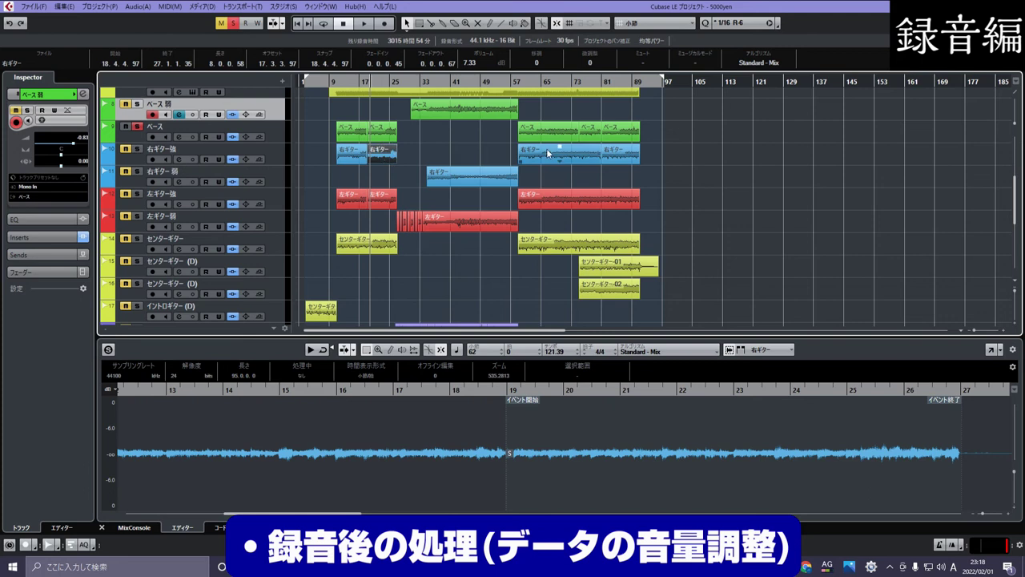
pyautogui.click(622, 149)
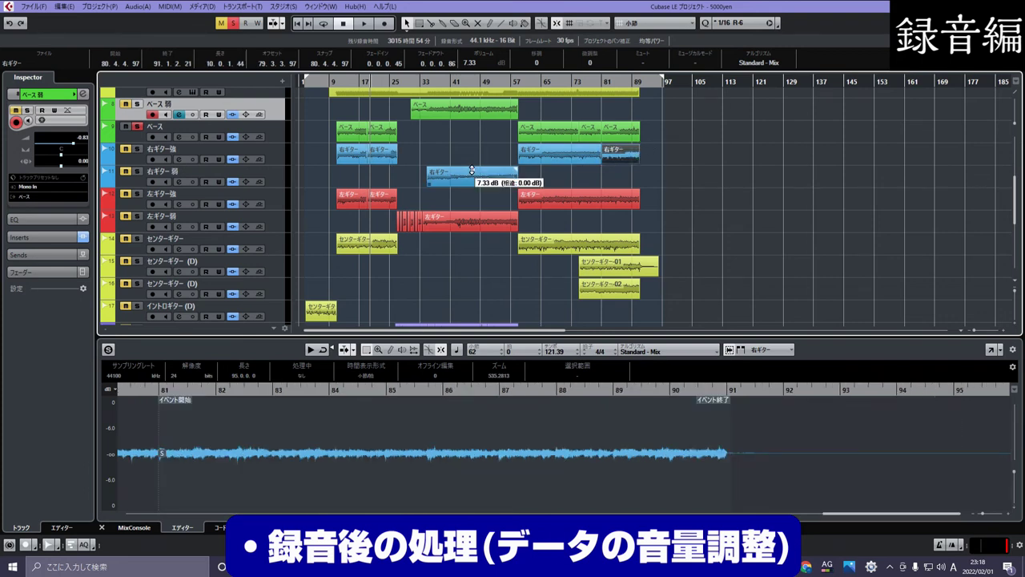
# Step: Turn off the solo on the ベース track and open the AmpliTube 4 insert of the 右ギター強 track
pyautogui.click(138, 128)
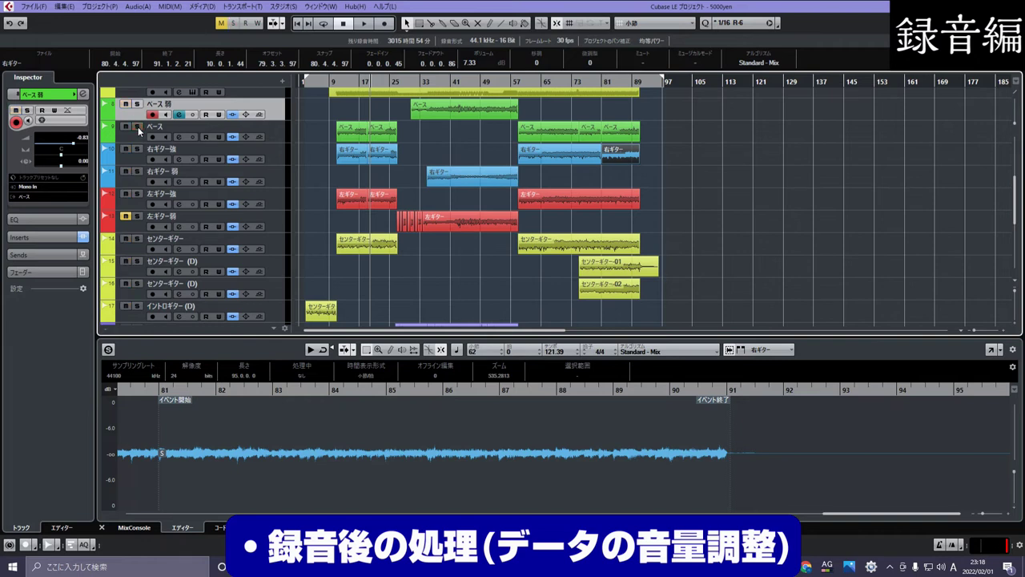
pyautogui.click(273, 154)
pyautogui.click(83, 93)
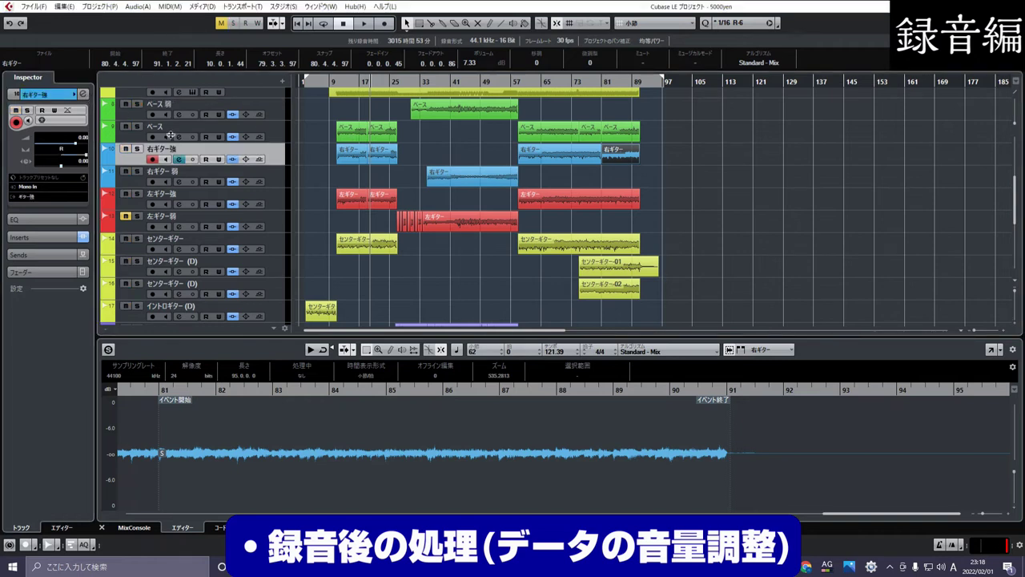
pyautogui.click(458, 246)
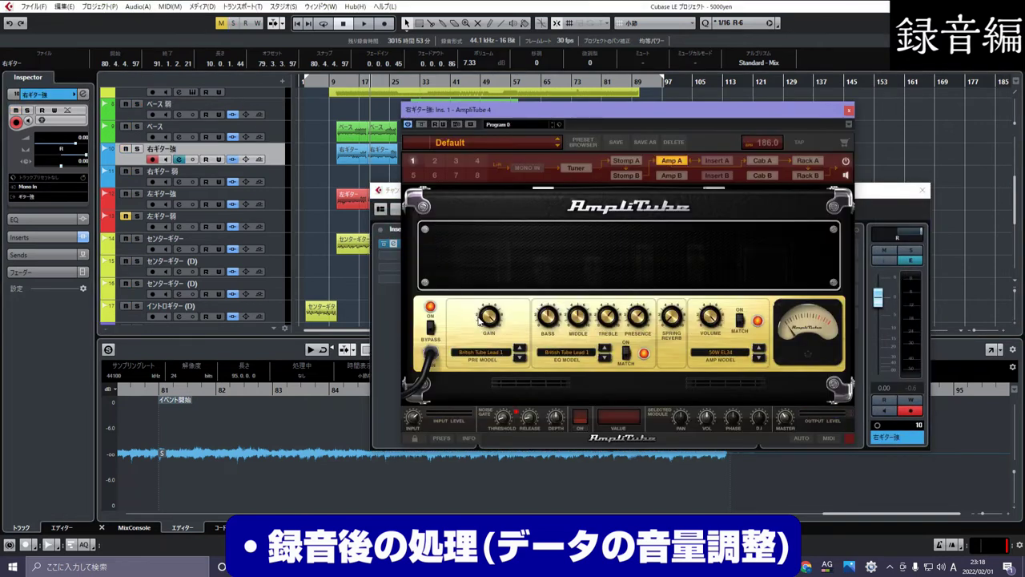
# Step: Close the 右ギター強 channel settings and examine the gain and volume knobs in its AmpliTube 4 amp
pyautogui.moveTo(614, 107); pyautogui.dragTo(496, 161)
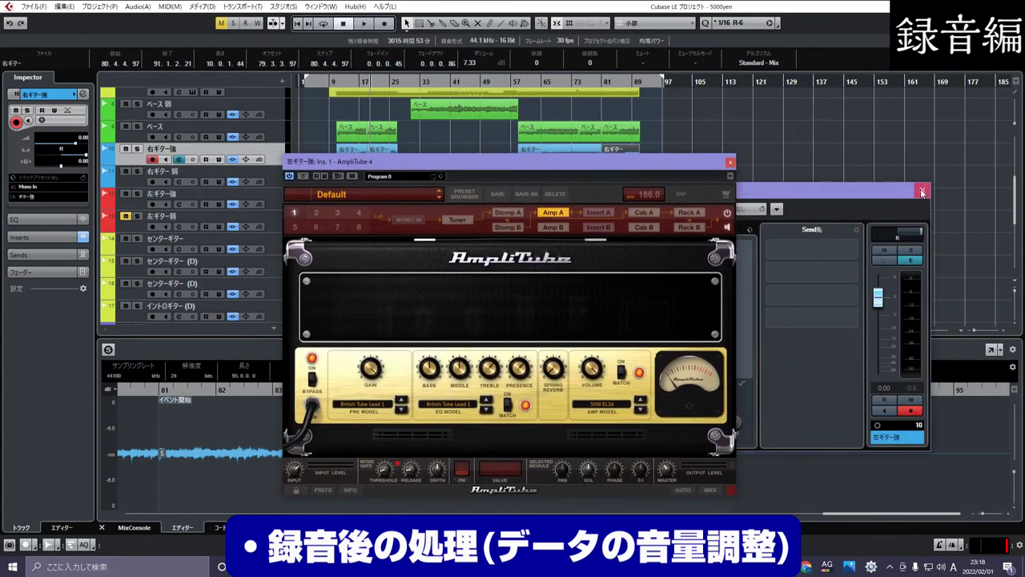
pyautogui.moveTo(677, 158)
pyautogui.mouseDown()
pyautogui.moveTo(950, 123)
pyautogui.moveTo(813, 128)
pyautogui.moveTo(740, 174)
pyautogui.moveTo(669, 176)
pyautogui.mouseUp()
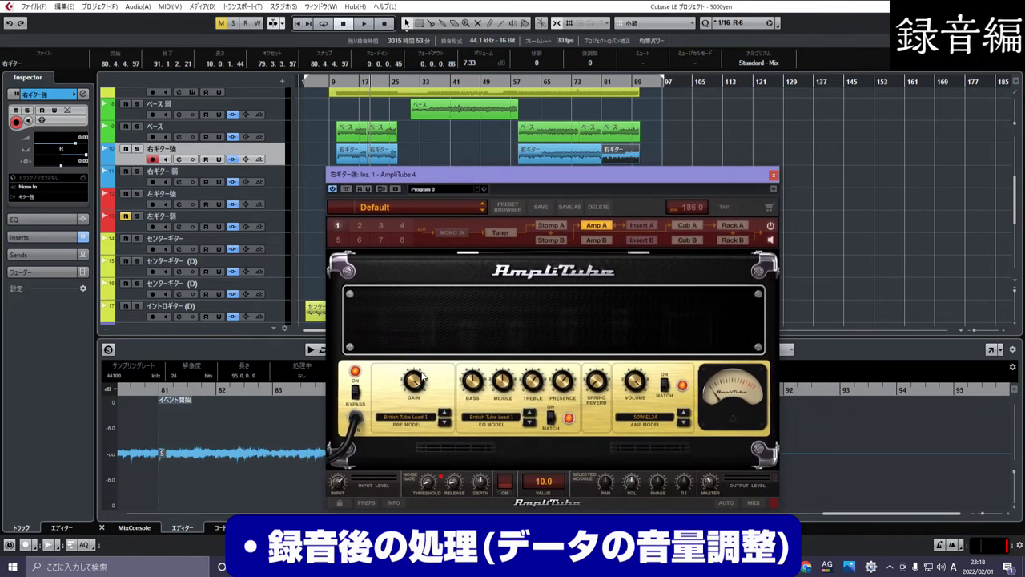
pyautogui.moveTo(634, 391)
# Step: Solo the 右ギター強 track, play from about bar 11, and try its first two events at 0.89 dB before setting their volume to 7.43 dB
pyautogui.click(407, 158)
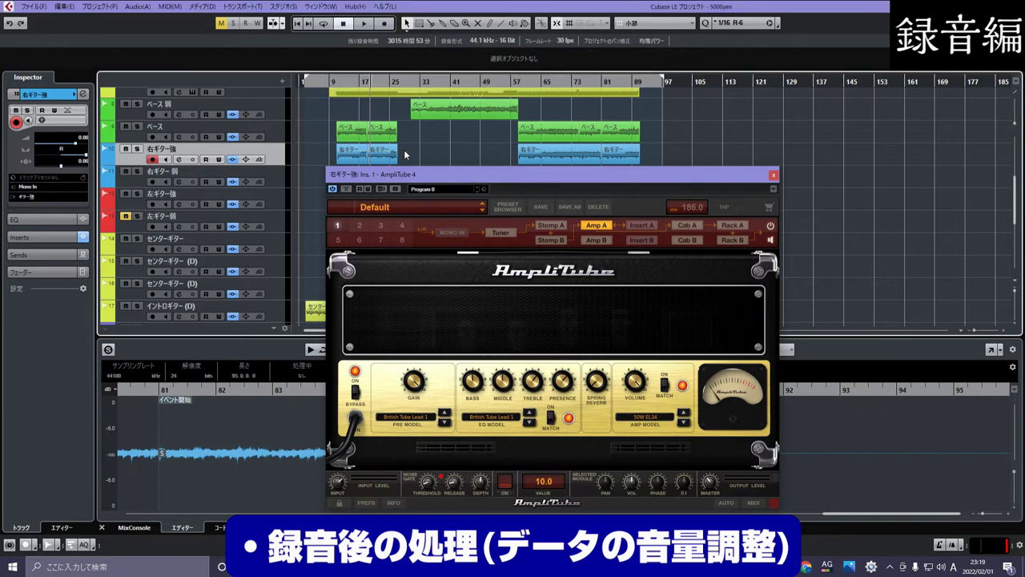
pyautogui.click(352, 152)
pyautogui.click(137, 149)
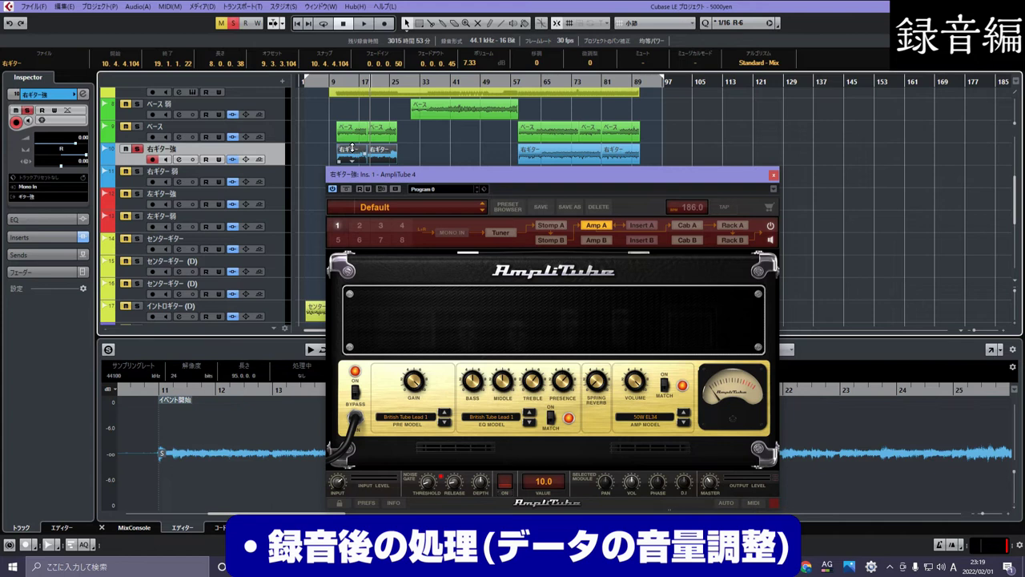
pyautogui.moveTo(362, 178); pyautogui.dragTo(362, 189)
pyautogui.doubleClick(339, 83)
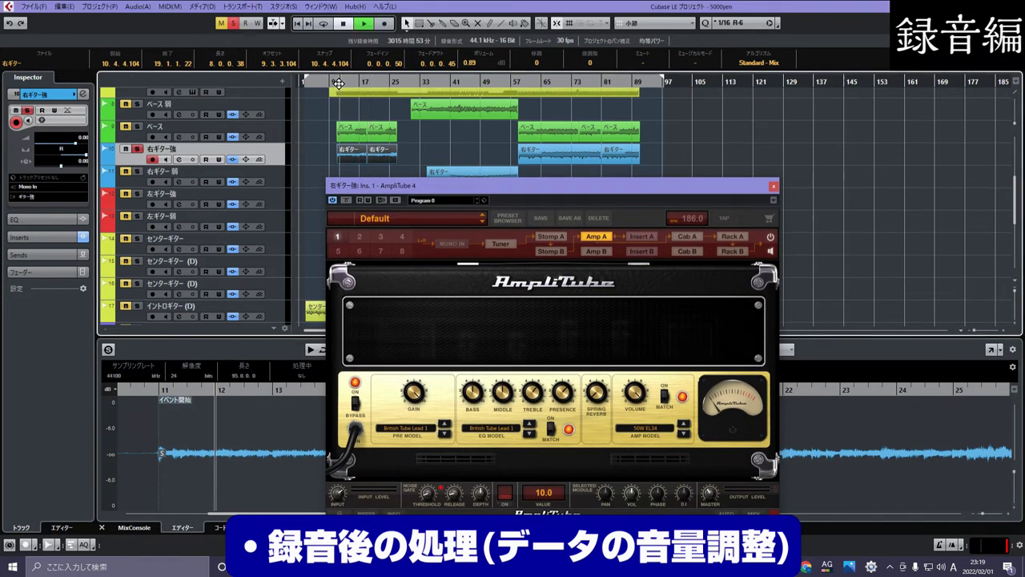
pyautogui.click(350, 146)
pyautogui.moveTo(351, 147); pyautogui.dragTo(362, 125)
pyautogui.click(348, 25)
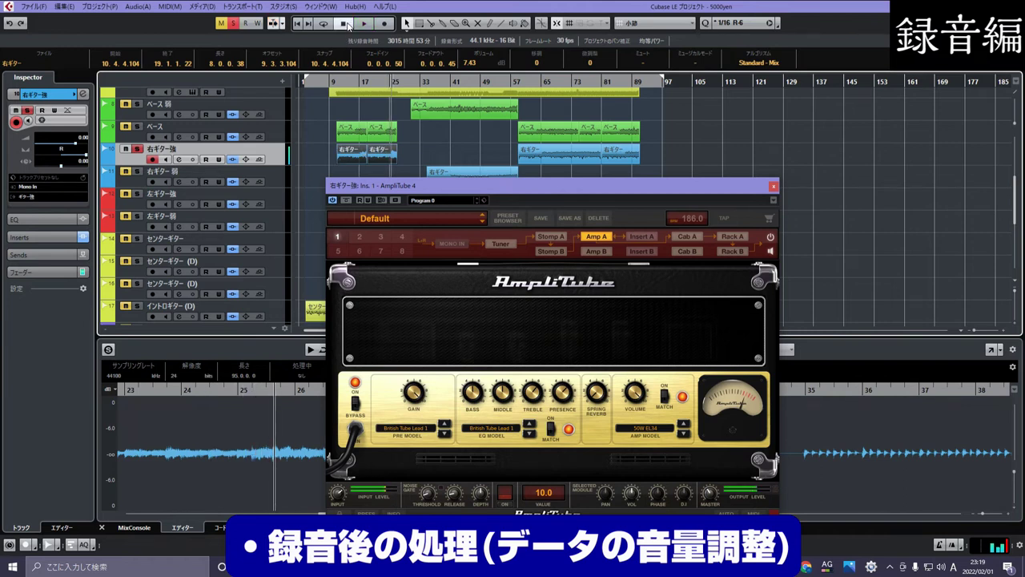
# Step: Close the AmpliTube 4 insert and turn off the solo on the 右ギター強 track
pyautogui.click(773, 186)
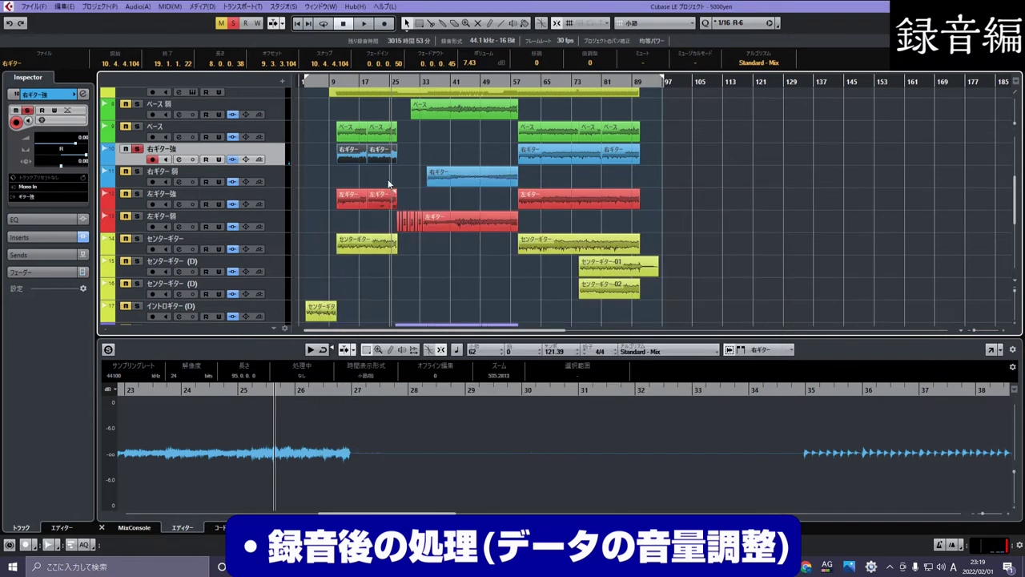
pyautogui.click(326, 158)
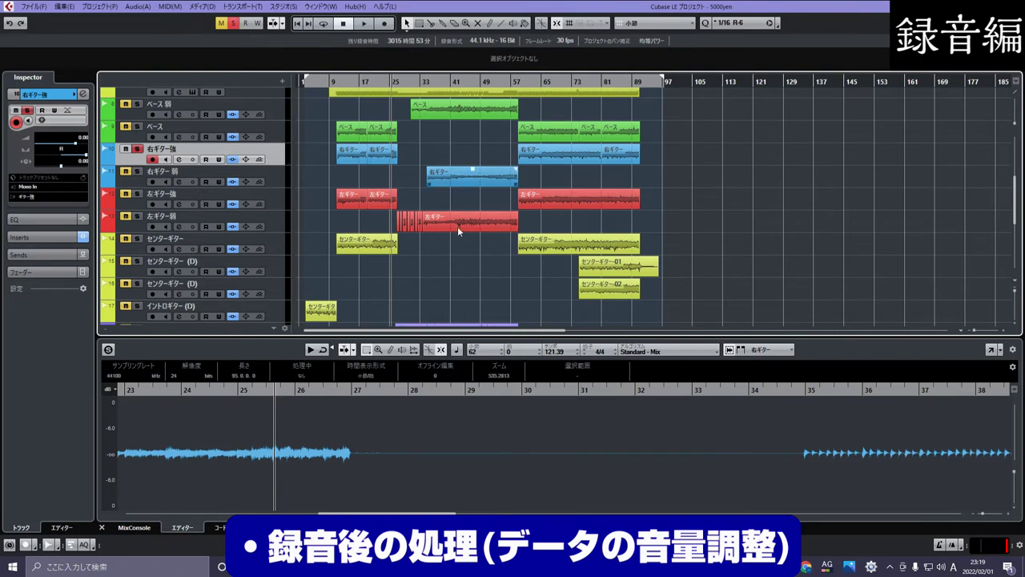
pyautogui.moveTo(578, 191); pyautogui.dragTo(578, 192)
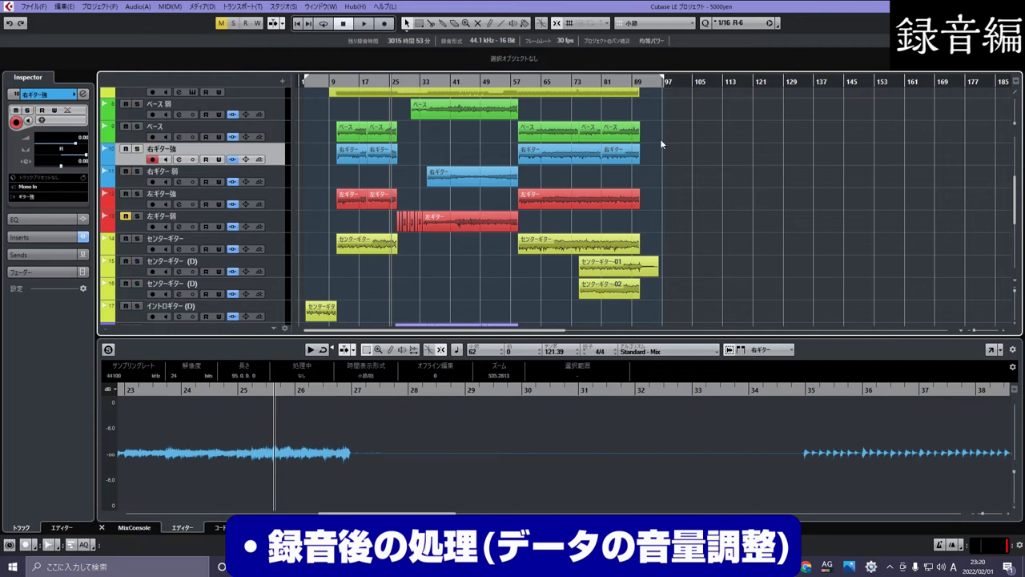
# Step: Extend the end of the first センターギター event to bar 28
pyautogui.scroll(3, 660, 138)
pyautogui.scroll(-3, 335, 154)
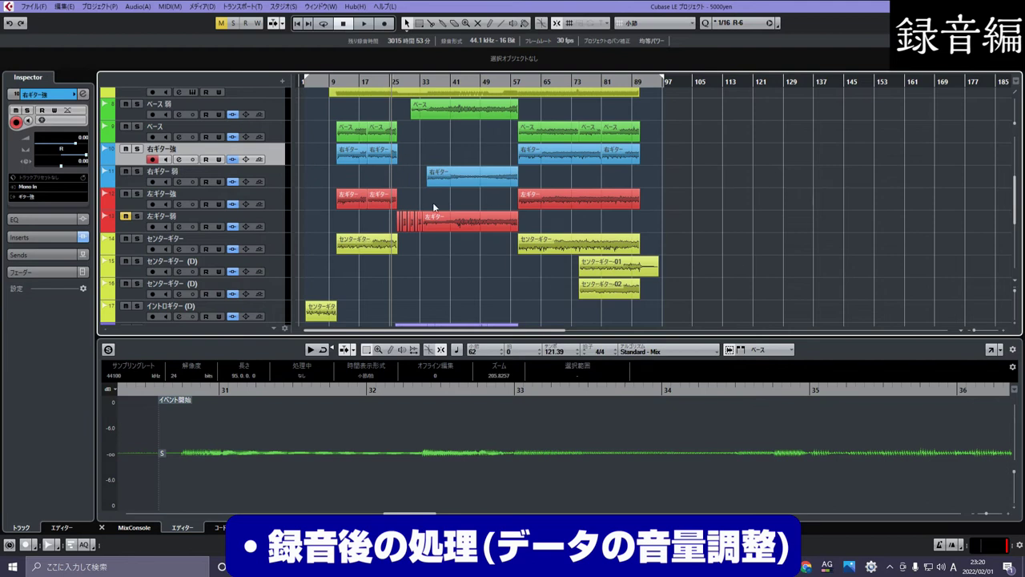
pyautogui.moveTo(396, 249); pyautogui.dragTo(398, 254)
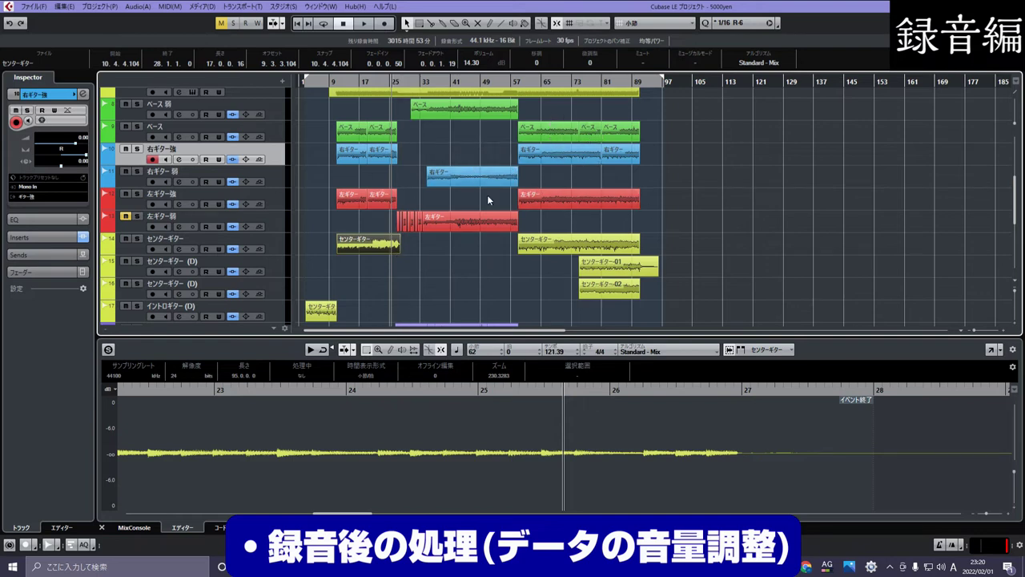
# Step: Inspect the event volumes of the ボーカル 強, ボーカル 強 (D) and ハモリ vocal events
pyautogui.scroll(-3, 367, 238)
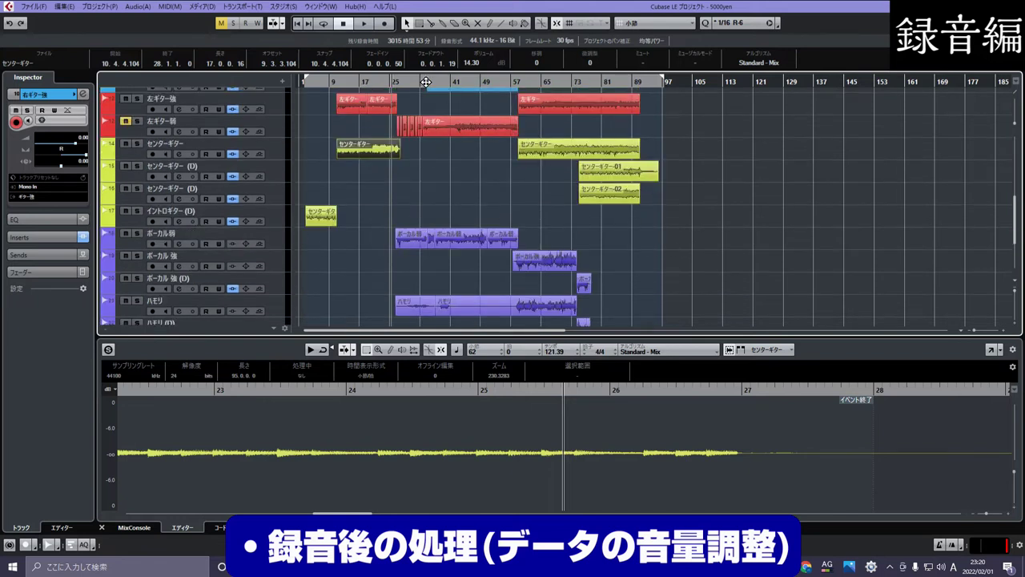
pyautogui.moveTo(426, 82); pyautogui.dragTo(431, 101)
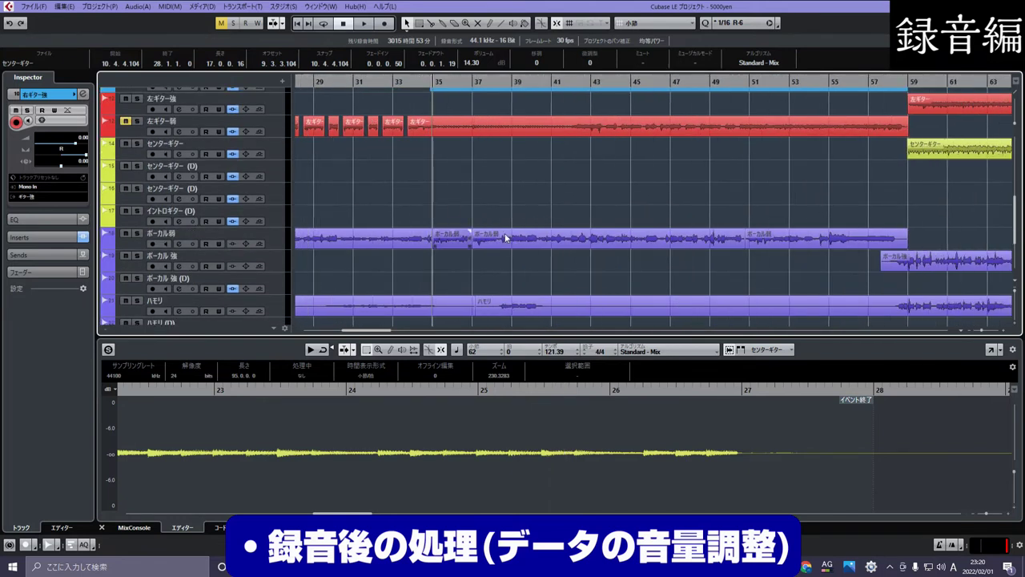
pyautogui.moveTo(560, 83); pyautogui.dragTo(391, 86)
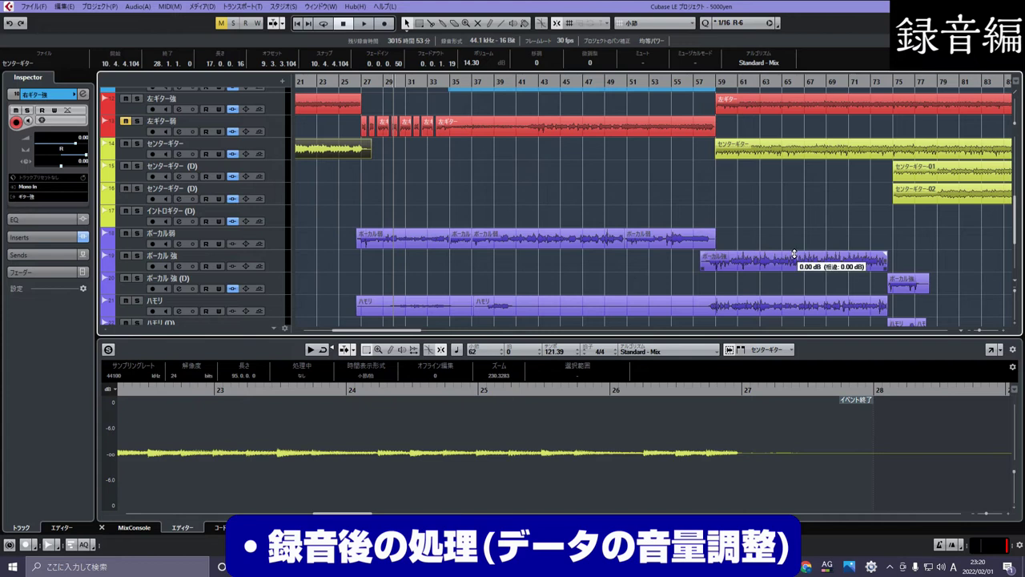
pyautogui.moveTo(910, 275); pyautogui.dragTo(910, 277)
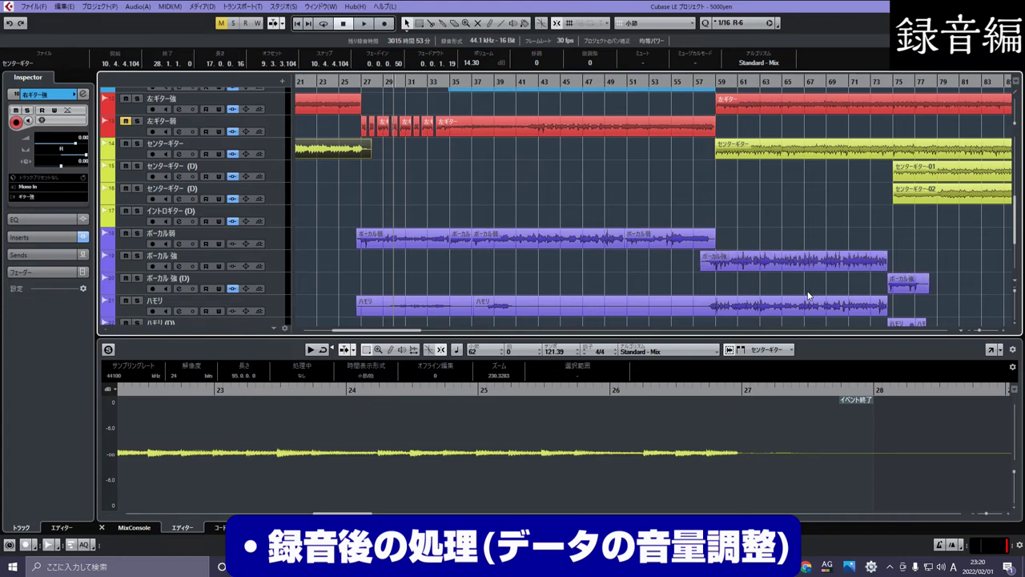
pyautogui.scroll(-2, 910, 278)
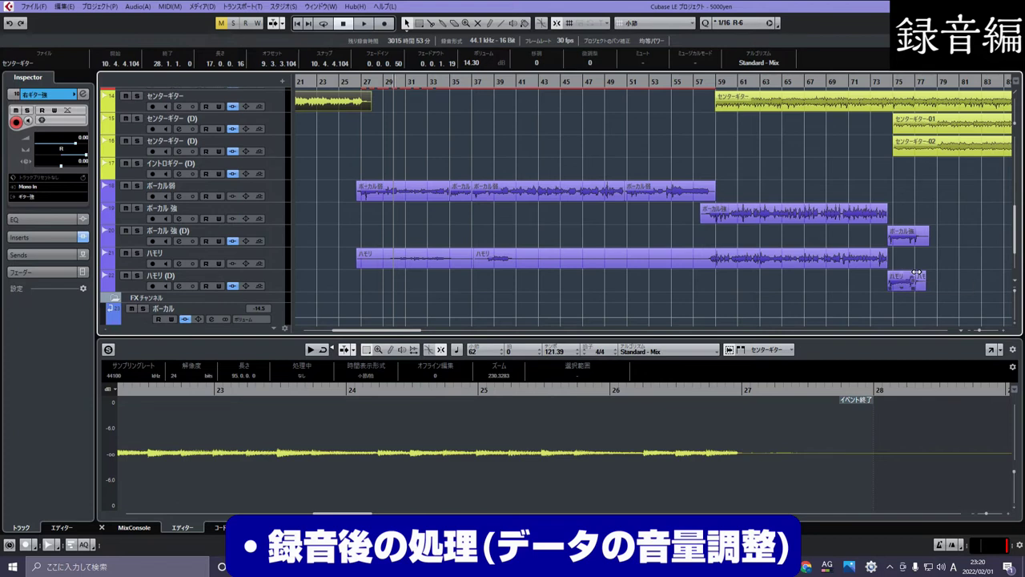
pyautogui.click(681, 251)
pyautogui.moveTo(413, 254); pyautogui.dragTo(414, 253)
# Step: Solo the ボーカル弱 and ハモリ tracks and play them from about bar 27
pyautogui.click(137, 185)
pyautogui.click(136, 253)
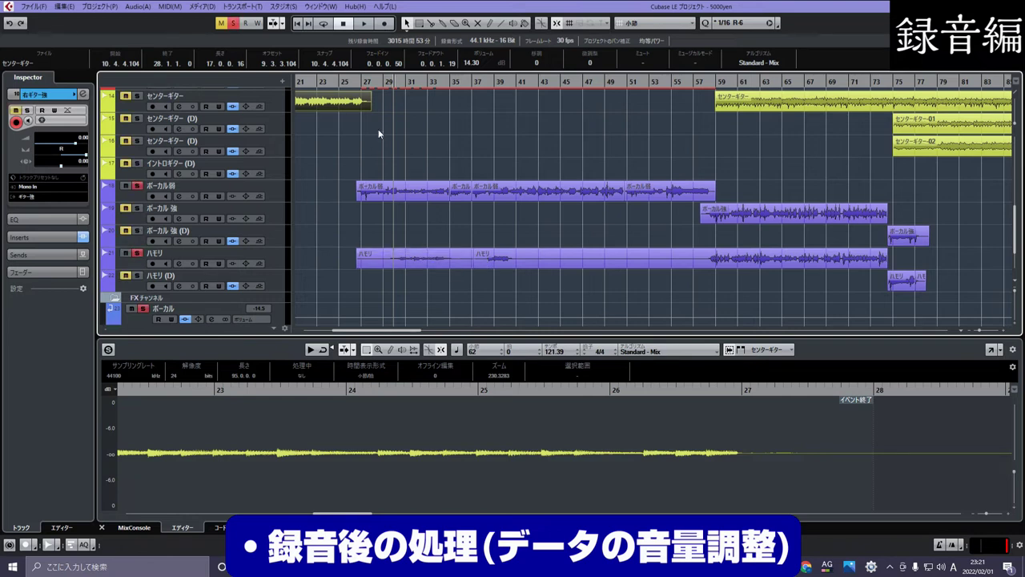
pyautogui.doubleClick(364, 84)
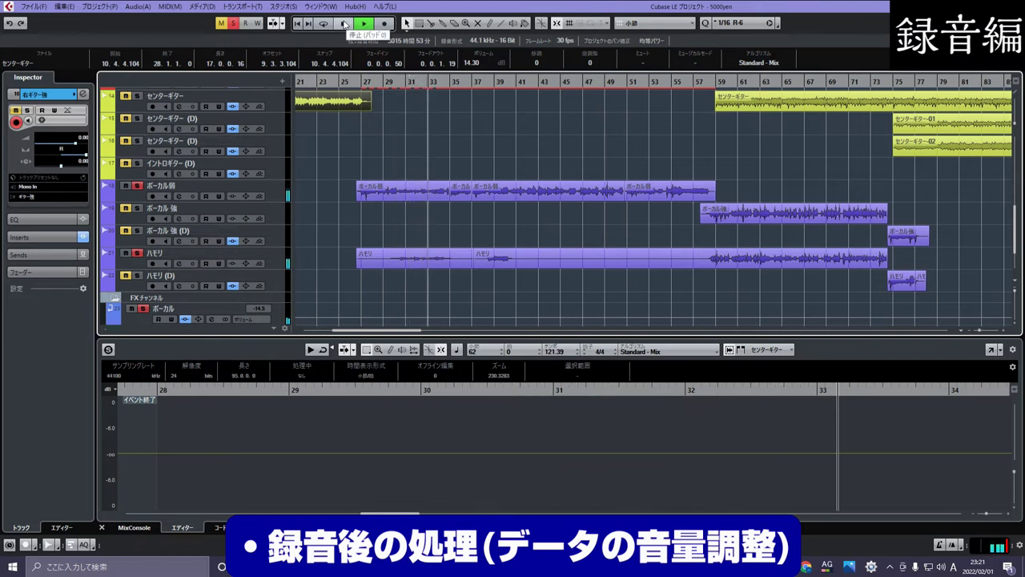
pyautogui.click(344, 24)
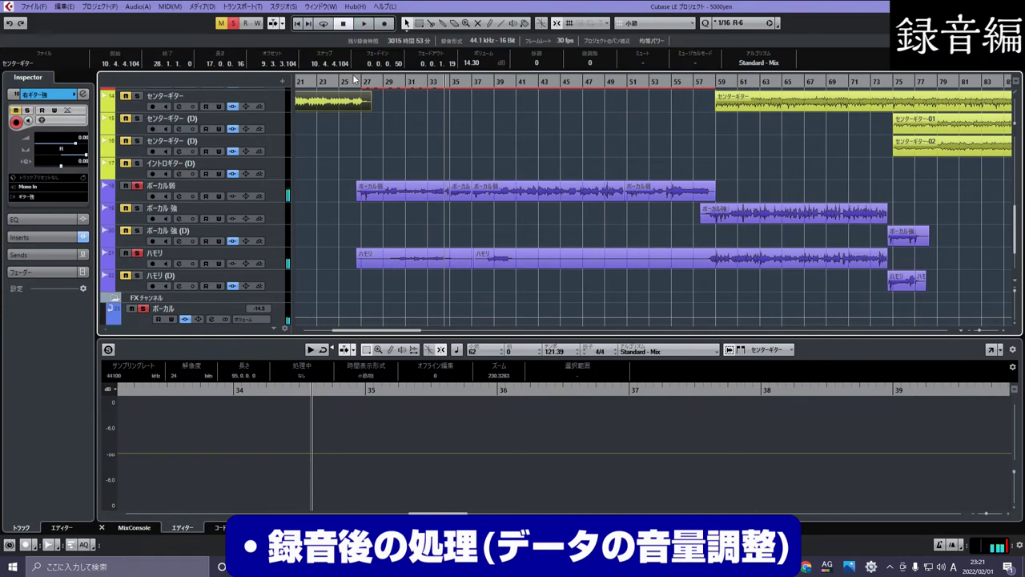
# Step: Check the first ハモリ event's volume against another playback from about bar 27, and turn off the ボーカル弱 and ハモリ solos
pyautogui.click(417, 253)
pyautogui.moveTo(415, 250); pyautogui.dragTo(415, 254)
pyautogui.click(361, 83)
pyautogui.press('space')
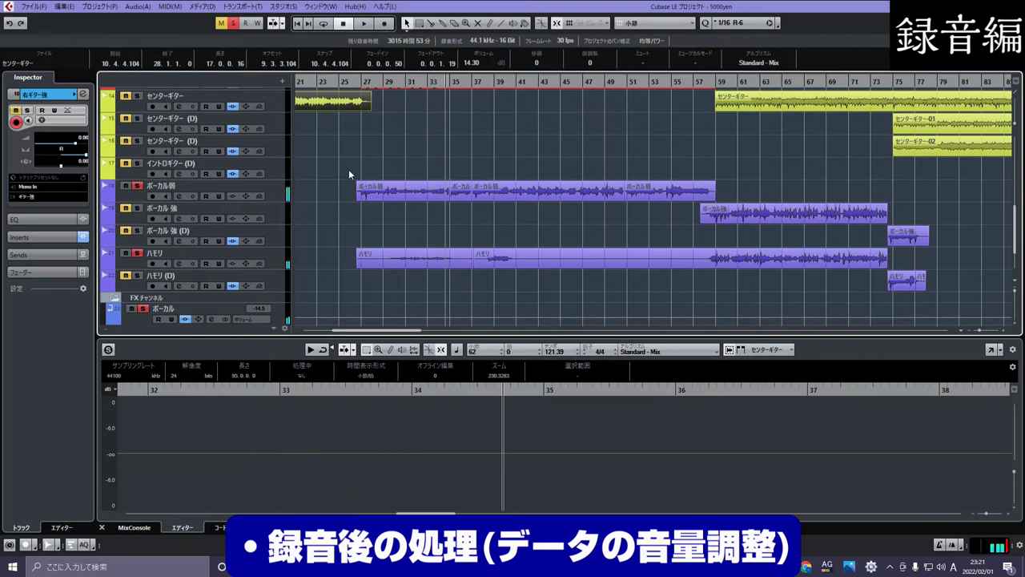
pyautogui.click(138, 186)
pyautogui.click(138, 253)
# Step: Select the Stereo Out channel above the group channels
pyautogui.scroll(10, 339, 256)
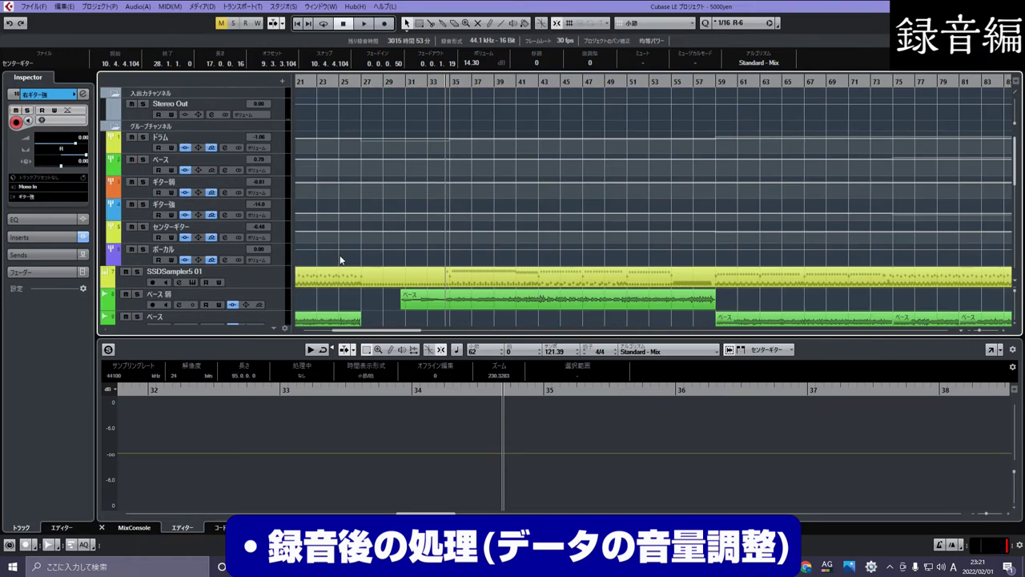
pyautogui.scroll(-5, 348, 184)
pyautogui.scroll(5, 272, 121)
pyautogui.click(158, 104)
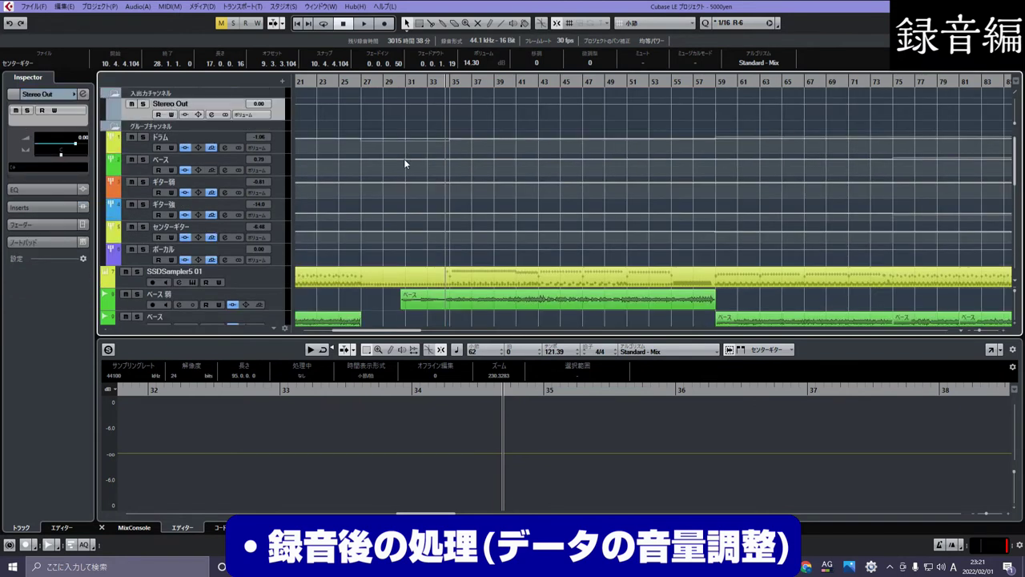
# Step: Trim the start of the first ハモリ event to between bars 28 and 29
pyautogui.scroll(-5, 403, 159)
pyautogui.scroll(-5, 413, 167)
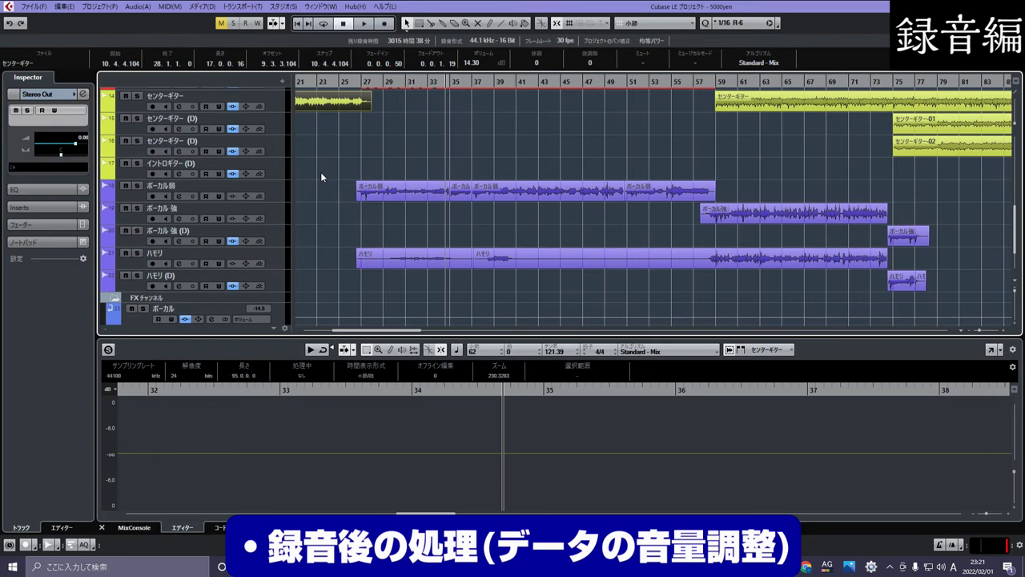
pyautogui.moveTo(357, 258); pyautogui.dragTo(383, 263)
pyautogui.click(350, 238)
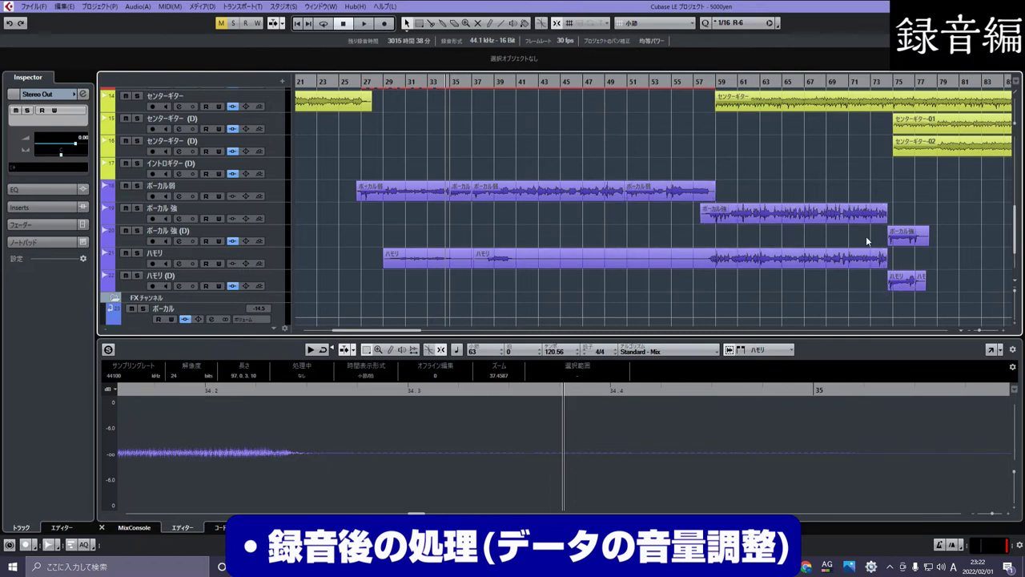
# Step: Compare the channel volumes of the ボーカル弱, ボーカル 強 and ハモリ tracks
pyautogui.click(266, 191)
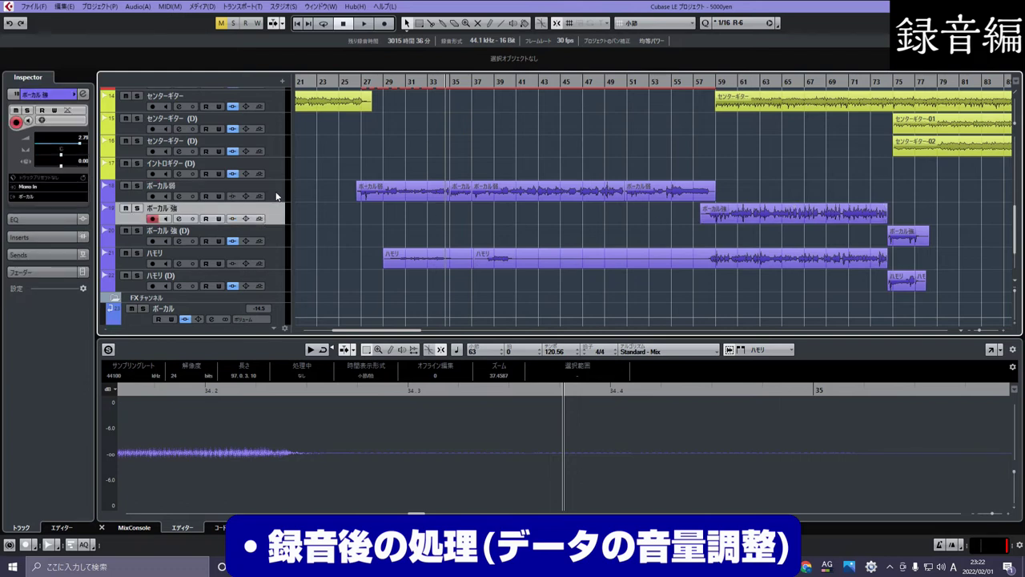
pyautogui.click(279, 207)
pyautogui.click(278, 195)
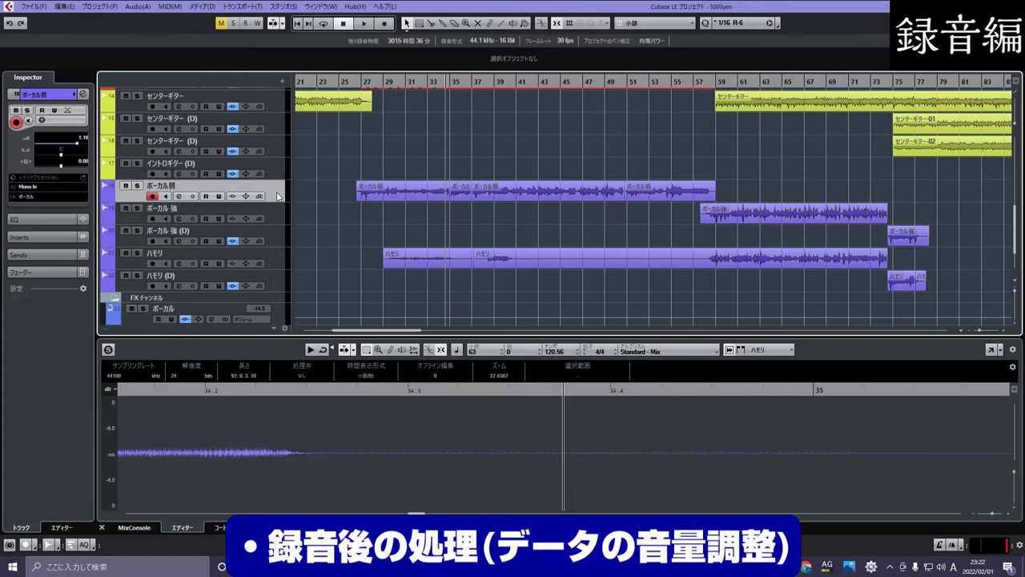
pyautogui.click(278, 217)
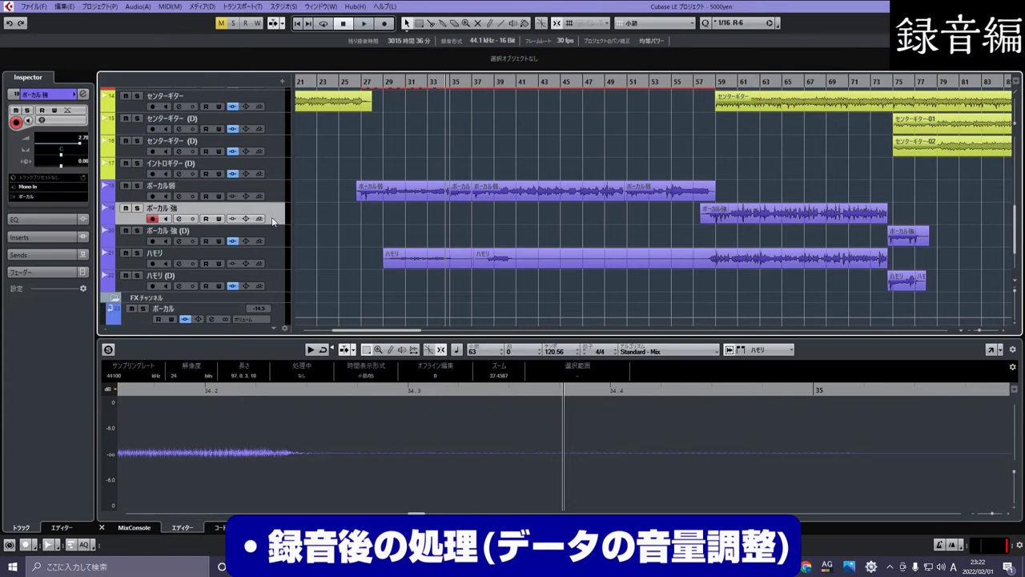
pyautogui.click(271, 260)
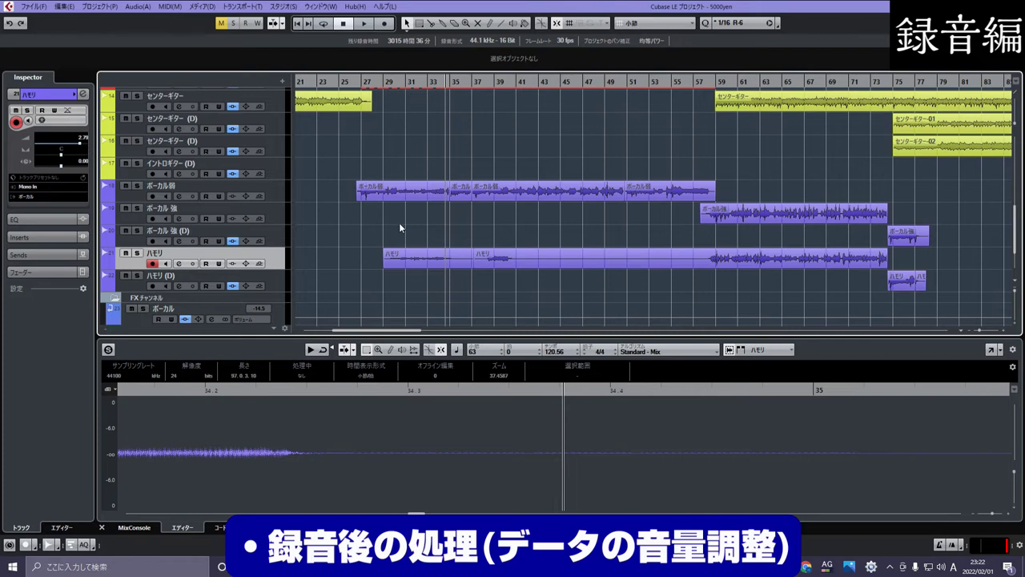
# Step: Unmute the 左ギター弱 track and play the full mix from about bar 37
pyautogui.moveTo(426, 255); pyautogui.dragTo(428, 254)
pyautogui.click(470, 81)
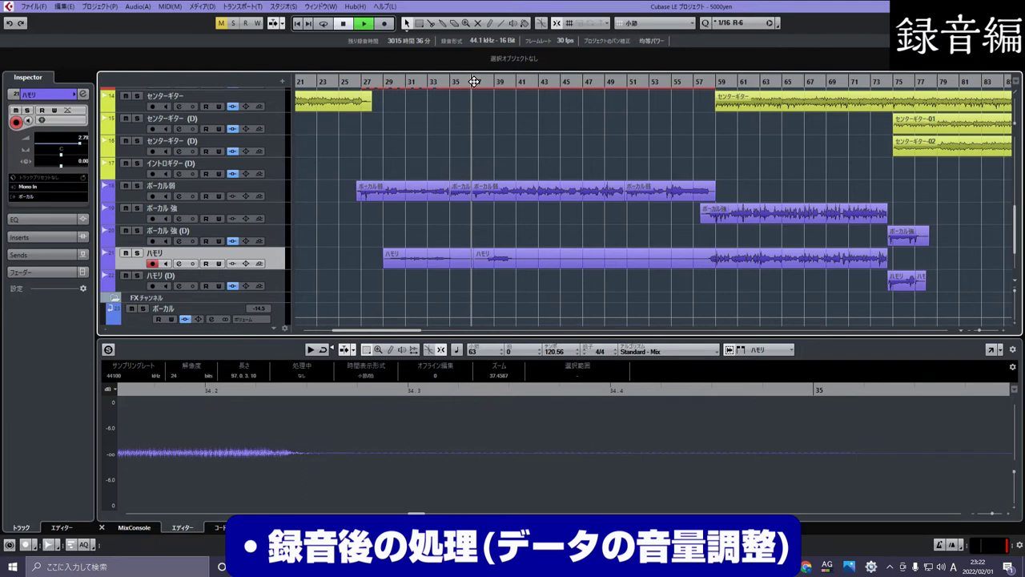
pyautogui.press('space')
pyautogui.scroll(6, 441, 153)
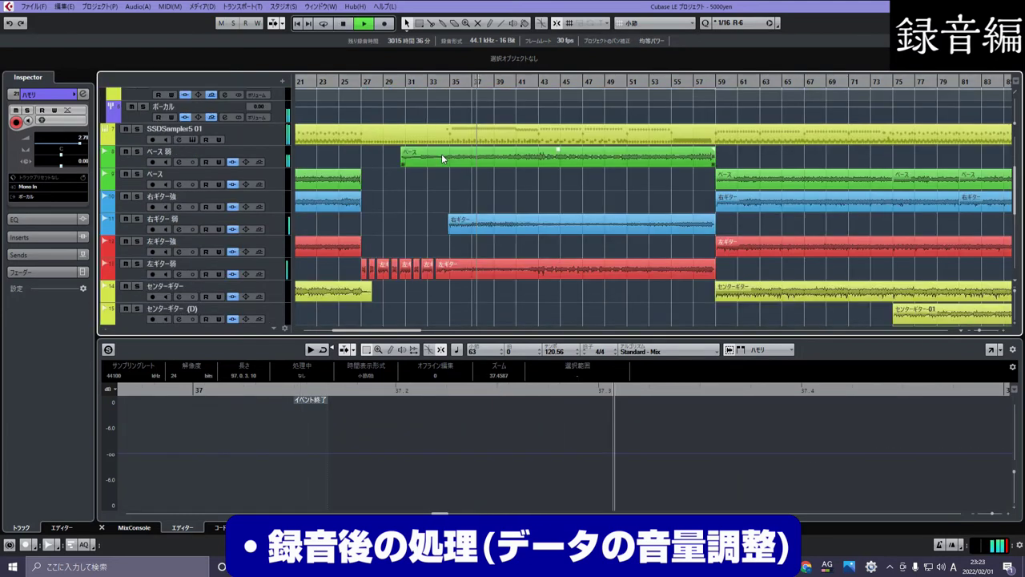
pyautogui.scroll(-6, 461, 144)
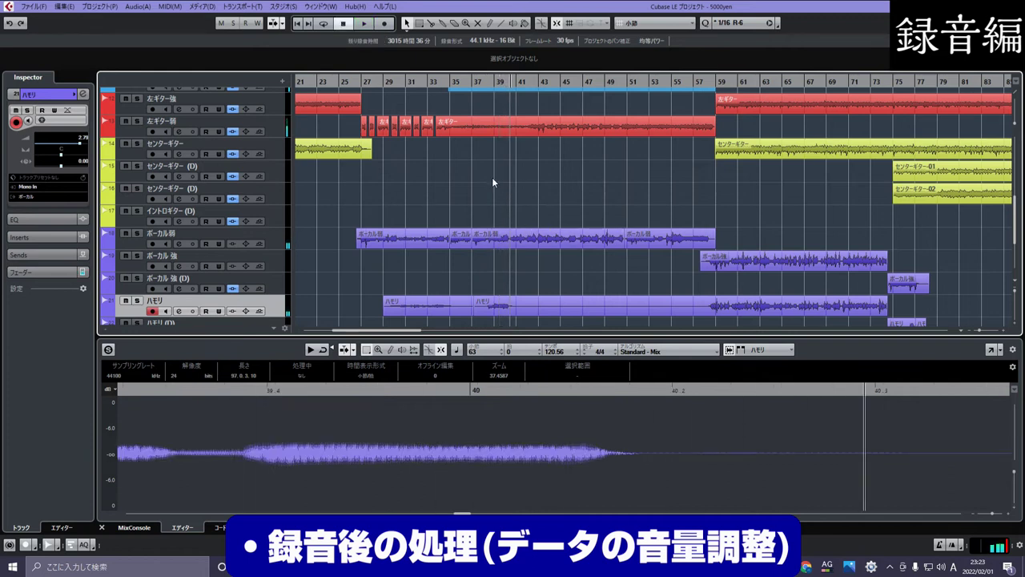
# Step: Replay the full mix from about bar 29 and look over the vocal tracks and FX channels
pyautogui.doubleClick(386, 81)
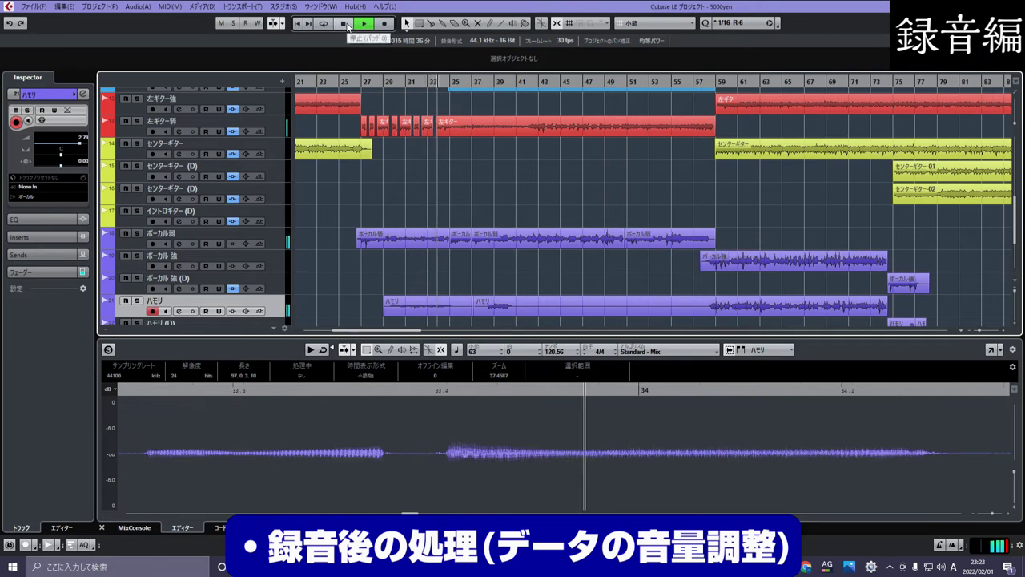
pyautogui.click(345, 26)
pyautogui.moveTo(439, 305)
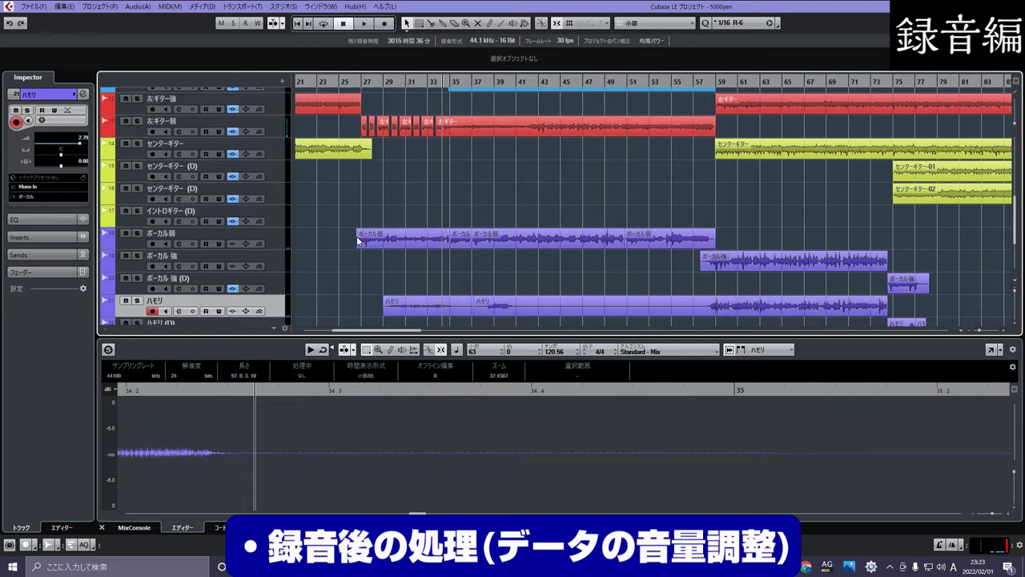
pyautogui.scroll(-2, 673, 243)
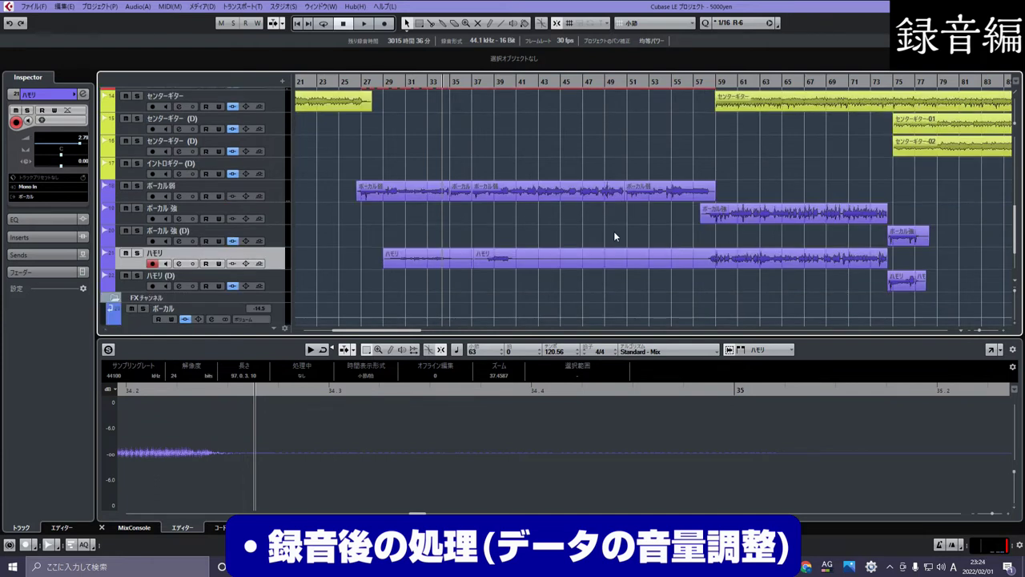
pyautogui.scroll(-3, 602, 237)
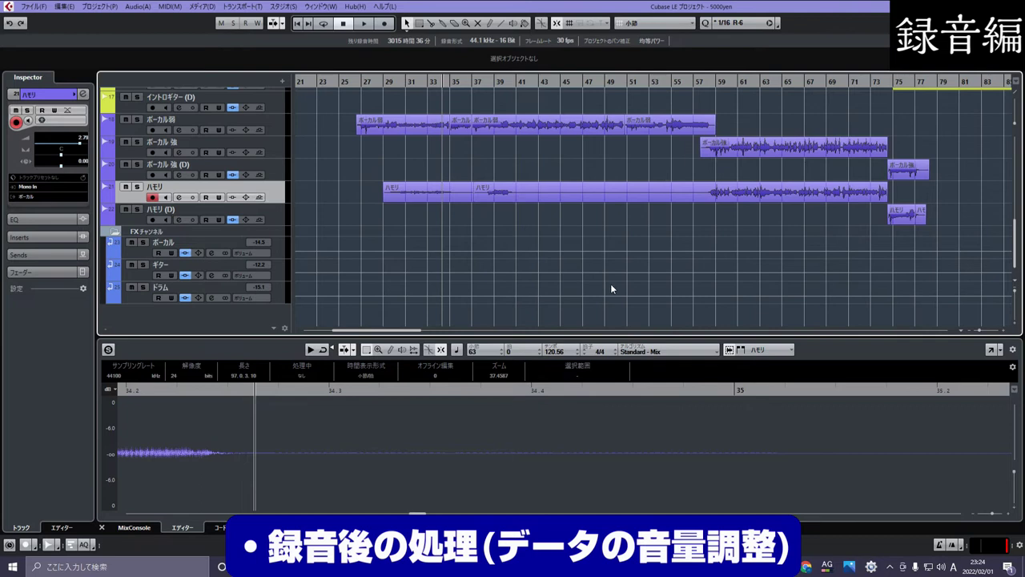
# Step: Nudge the event volume of the short ボーカル弱 event between bars 35 and 37
pyautogui.scroll(2, 518, 271)
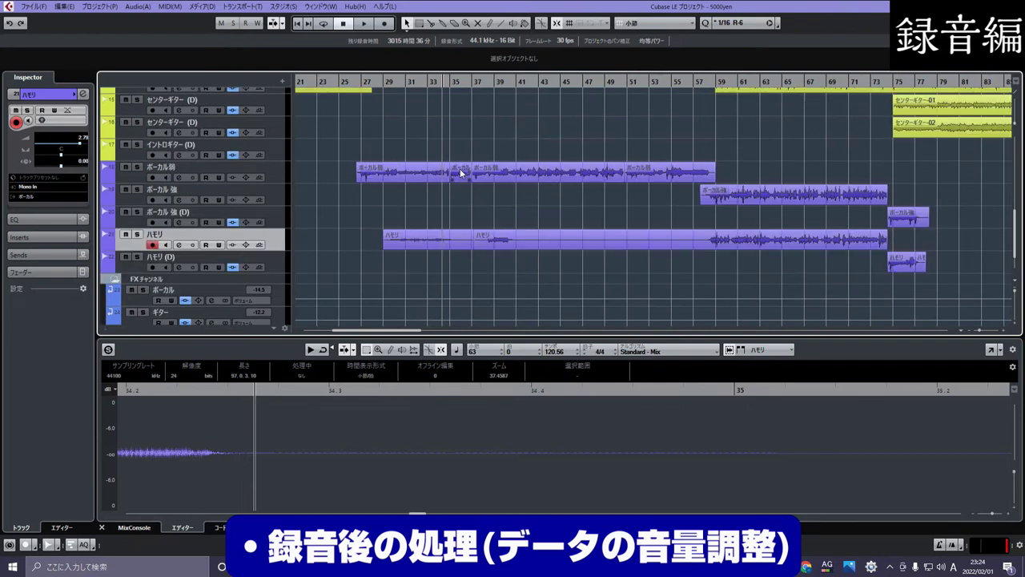
pyautogui.moveTo(446, 81); pyautogui.dragTo(448, 97)
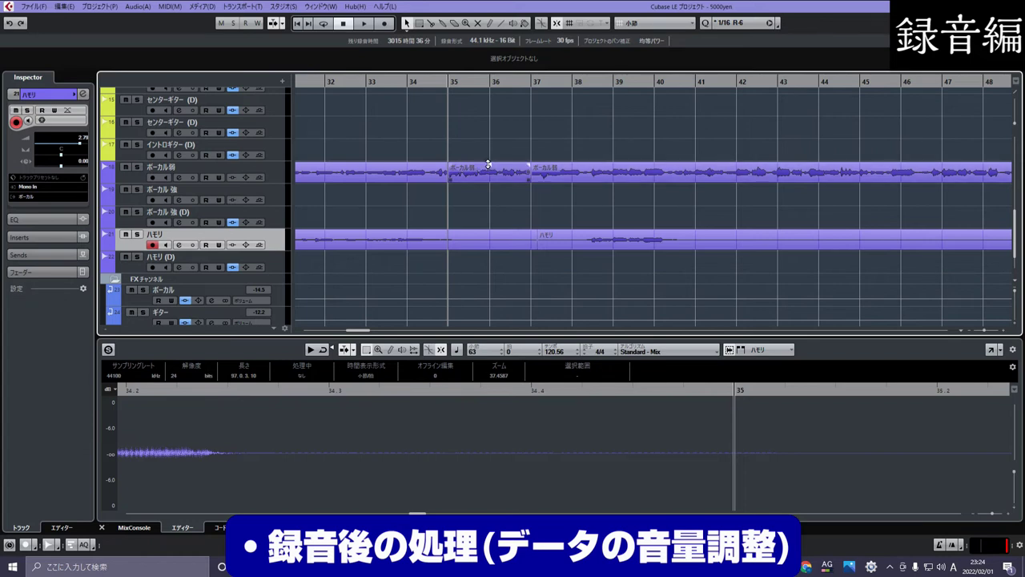
pyautogui.moveTo(489, 165); pyautogui.dragTo(490, 163)
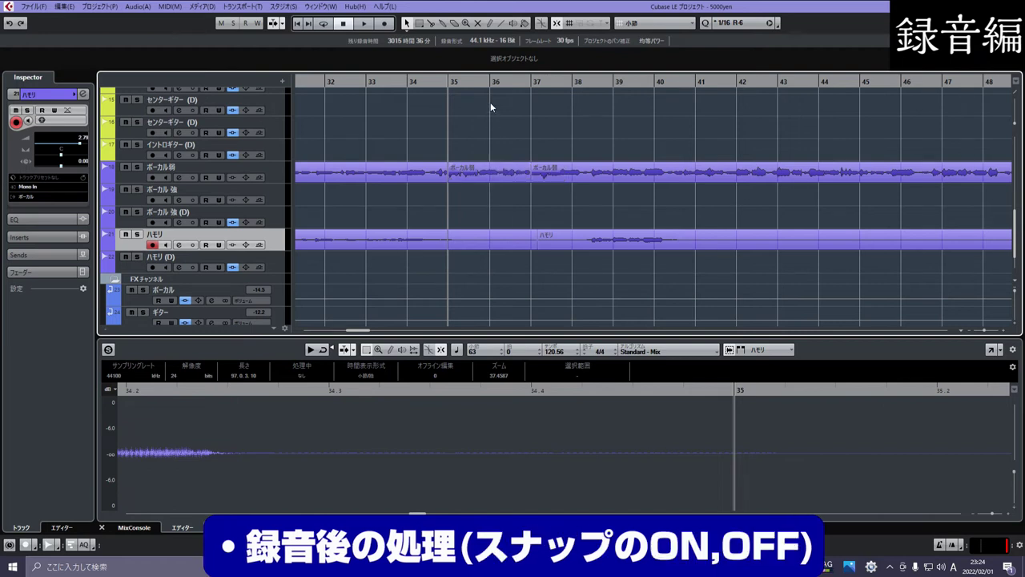
# Step: Turn snap off and split the short ボーカル弱 event just after 35.2 and between 35.3 and 35.4
pyautogui.click(430, 23)
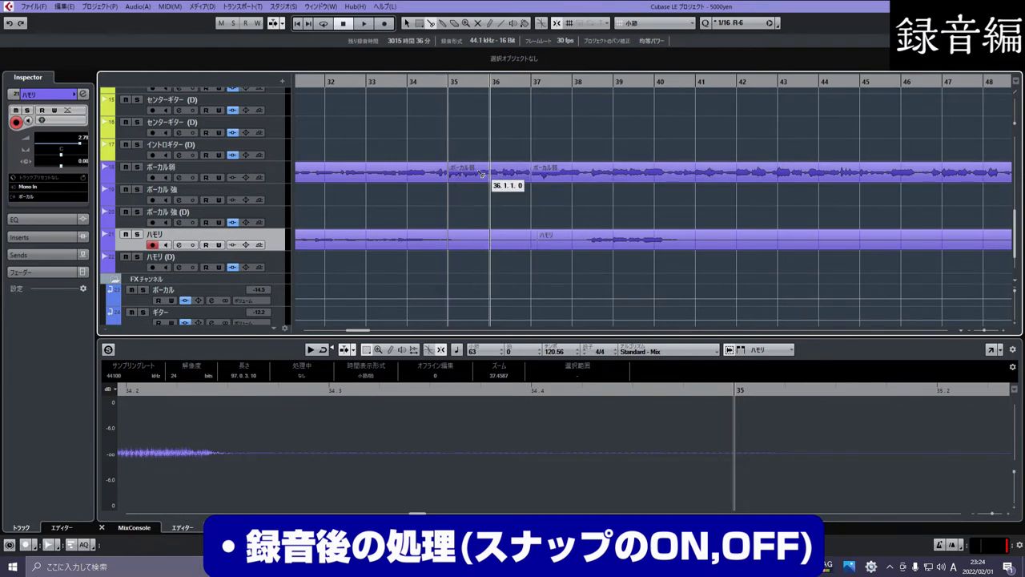
pyautogui.click(556, 22)
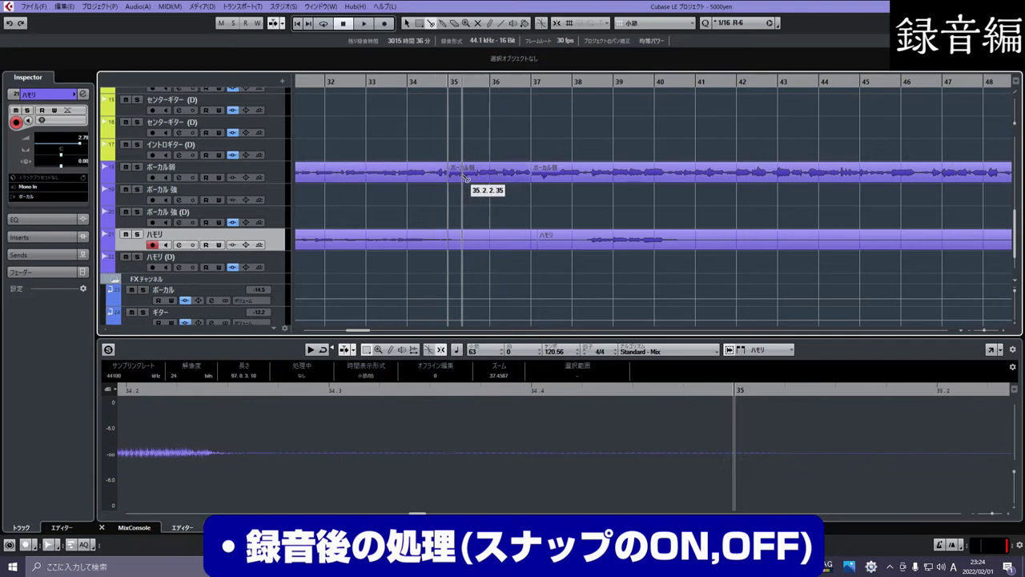
pyautogui.scroll(6, 462, 178)
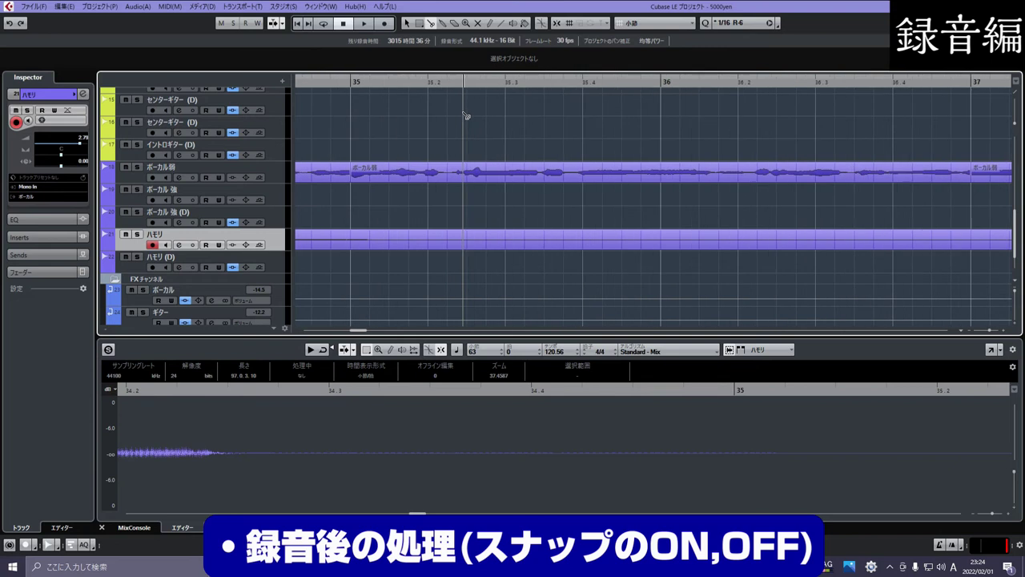
pyautogui.click(434, 172)
pyautogui.click(607, 172)
pyautogui.click(406, 22)
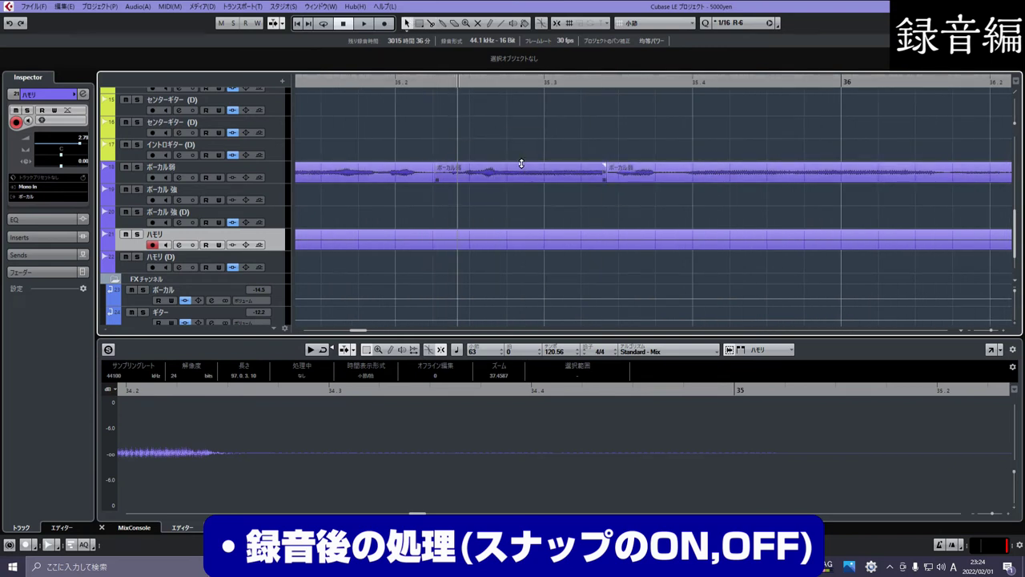
# Step: Try the volume handle of the isolated ボーカル弱 piece around 35.3 and turn snap back on
pyautogui.moveTo(520, 161); pyautogui.dragTo(521, 162)
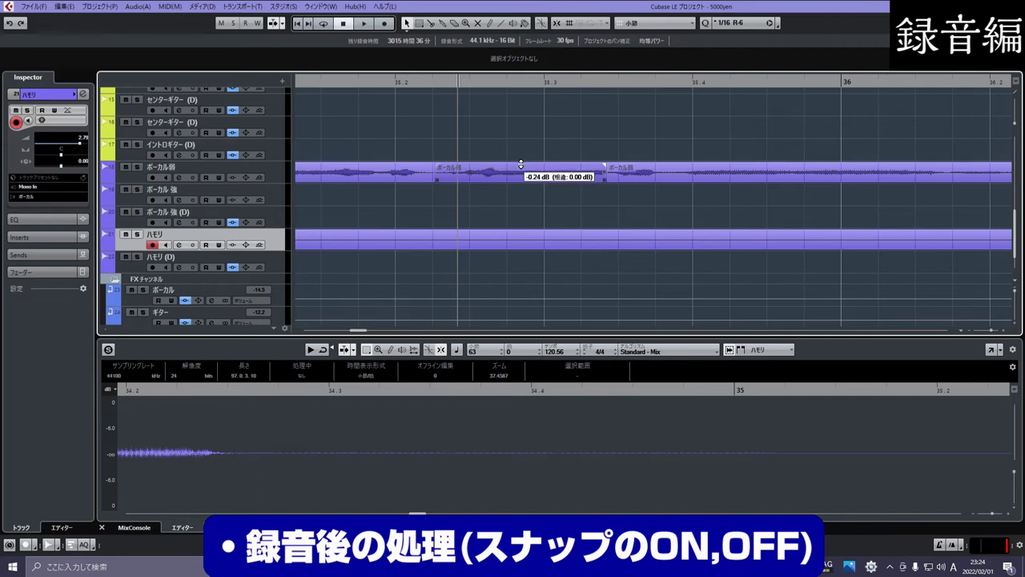
pyautogui.moveTo(424, 84); pyautogui.dragTo(425, 34)
pyautogui.click(555, 24)
pyautogui.moveTo(422, 82); pyautogui.dragTo(406, 49)
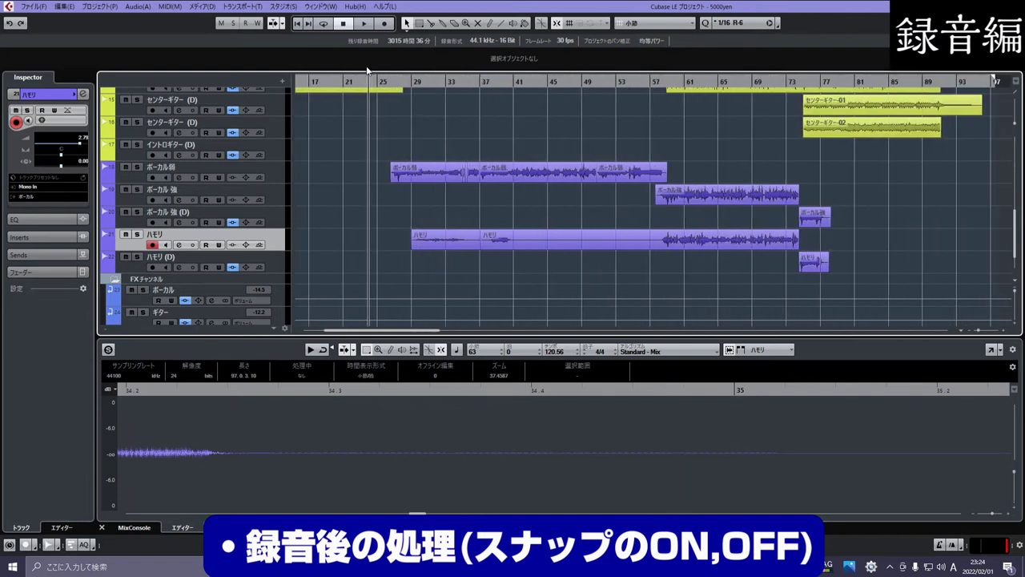
# Step: Try volumes of -13.5 and -6.00 dB on the ギター弱 group channel
pyautogui.scroll(5, 406, 169)
pyautogui.scroll(3, 271, 229)
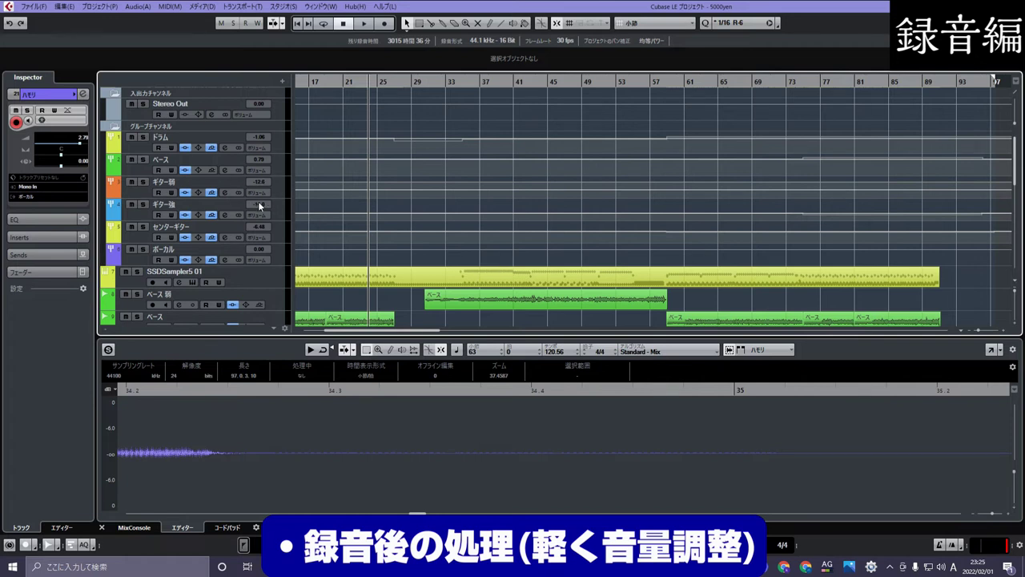
pyautogui.scroll(-5, 266, 180)
pyautogui.scroll(1, 266, 181)
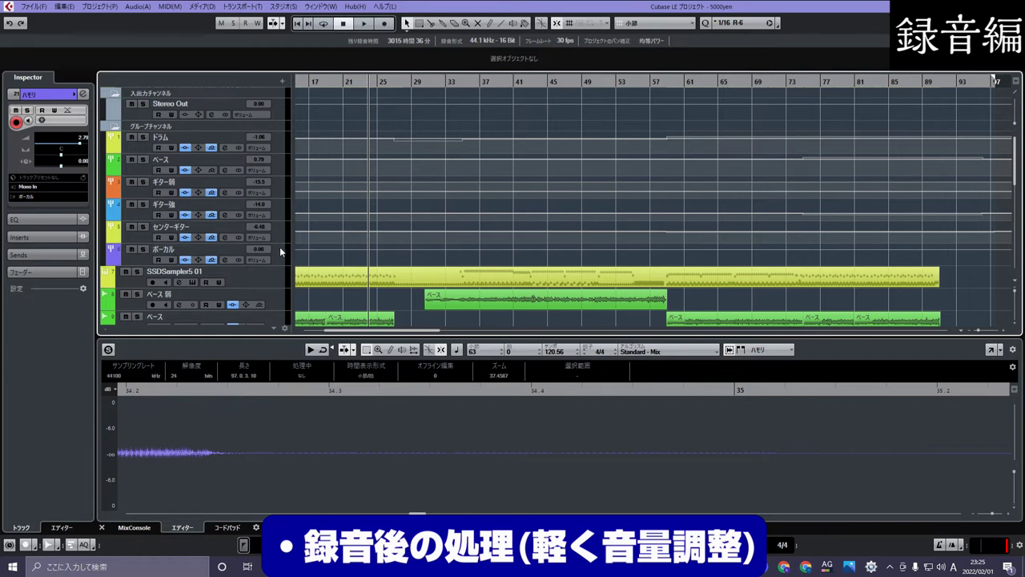
pyautogui.click(254, 187)
pyautogui.scroll(6, 254, 180)
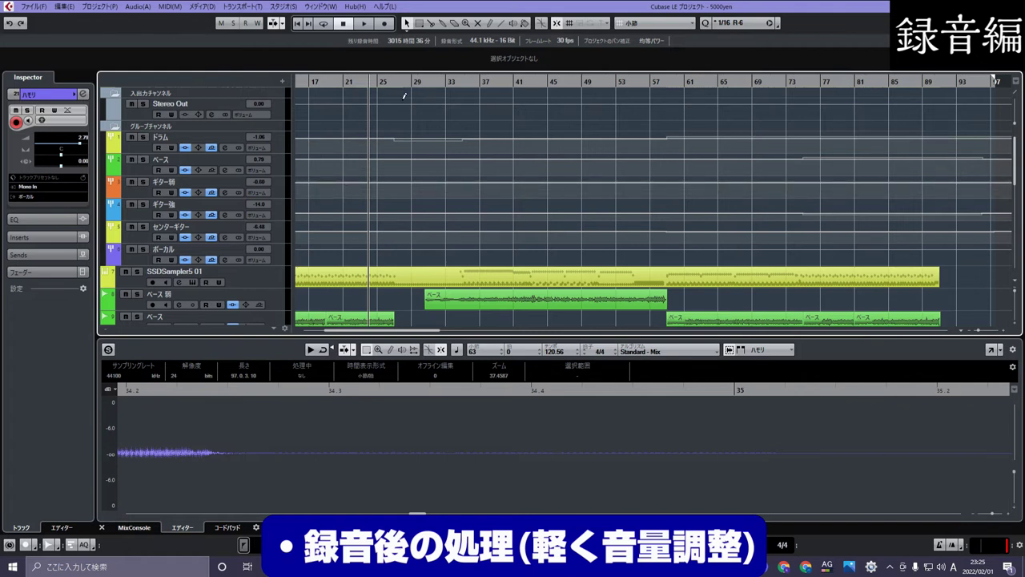
pyautogui.scroll(-10, 413, 151)
# Step: Play the mix around bar 35, set the ギター弱 group volume to -10.1 dB while listening, and stop playback
pyautogui.press('space')
pyautogui.press('g')
pyautogui.scroll(10, 382, 120)
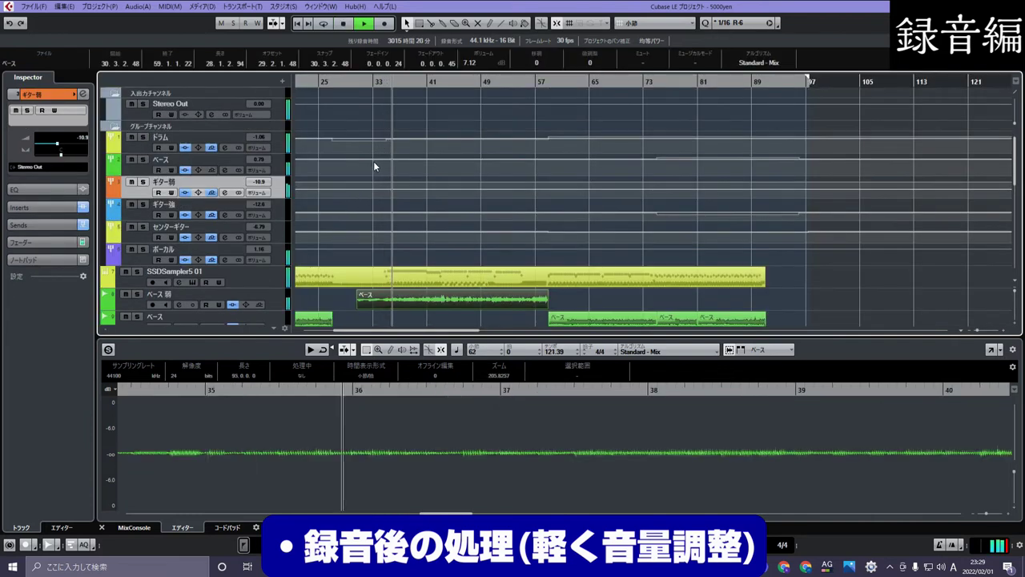
pyautogui.moveTo(259, 189); pyautogui.dragTo(264, 184)
pyautogui.scroll(-3, 264, 184)
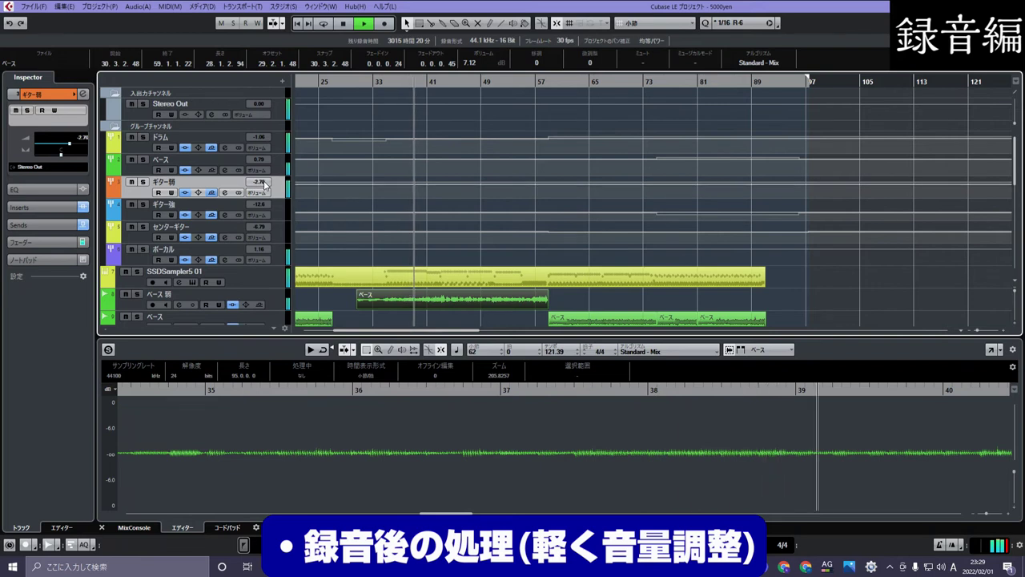
pyautogui.scroll(-5, 264, 184)
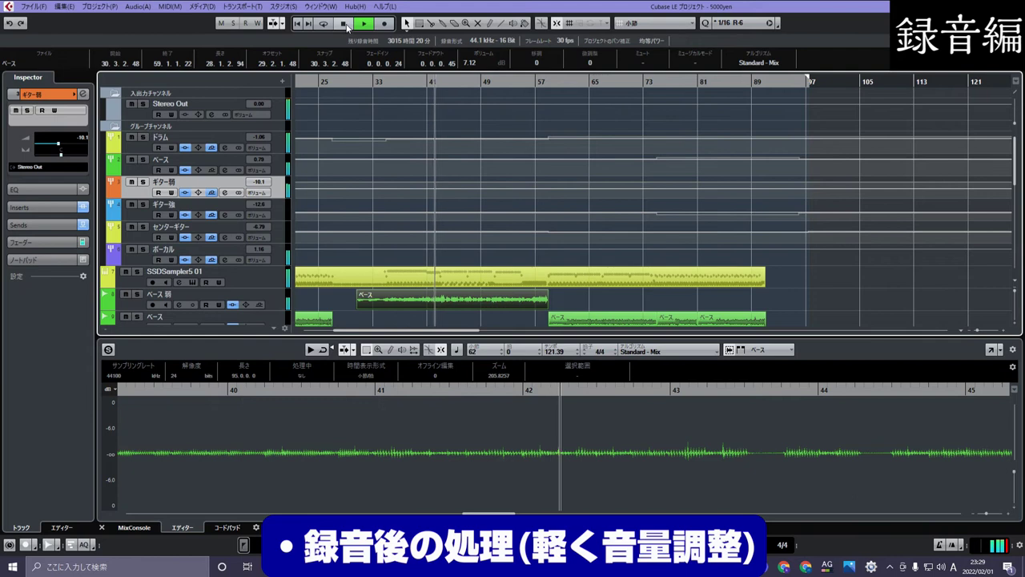
pyautogui.press('space')
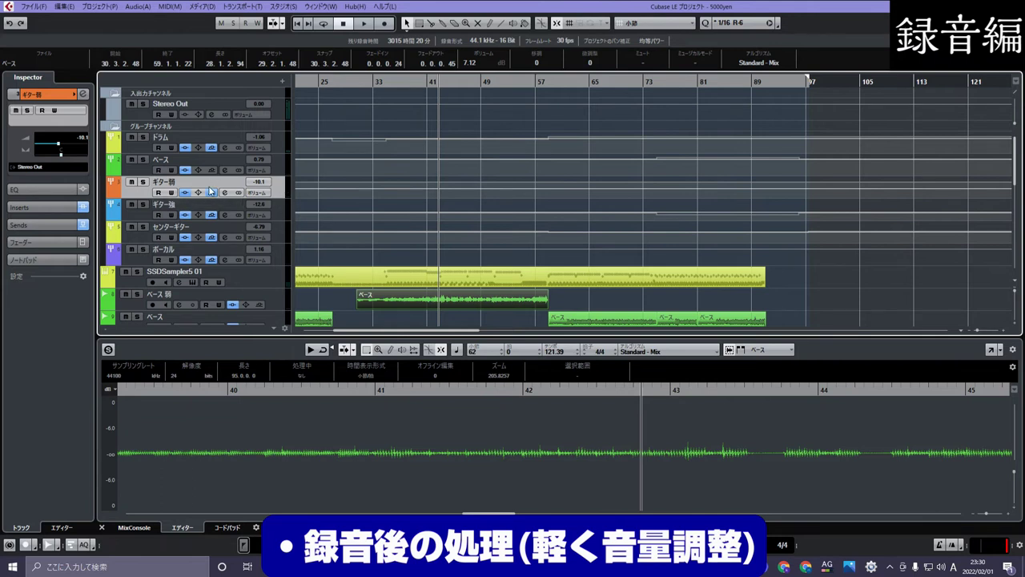
# Step: View the Ozone Imager 2 insert in the ギター強 group's channel settings and close both windows
pyautogui.click(281, 214)
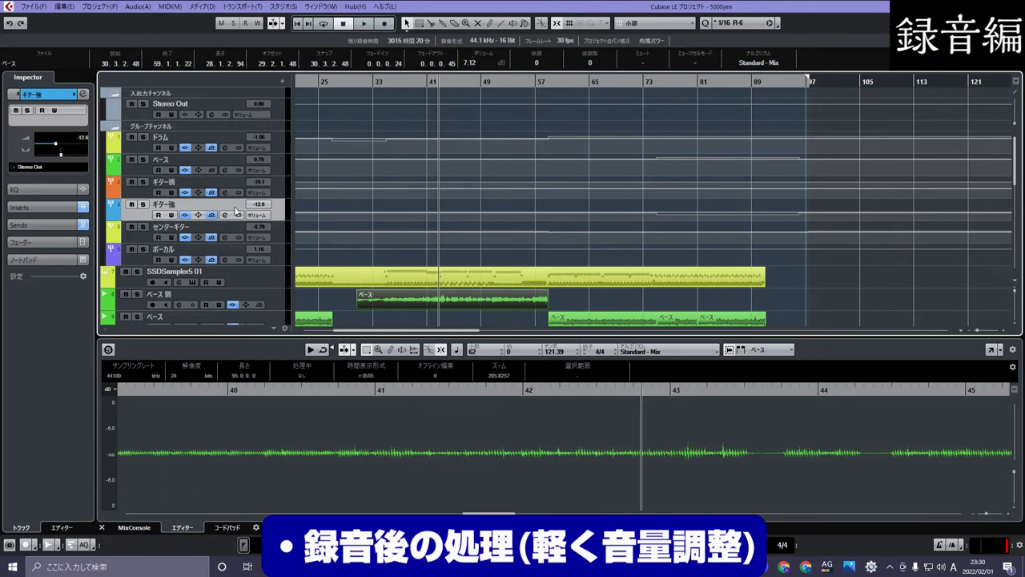
pyautogui.click(83, 95)
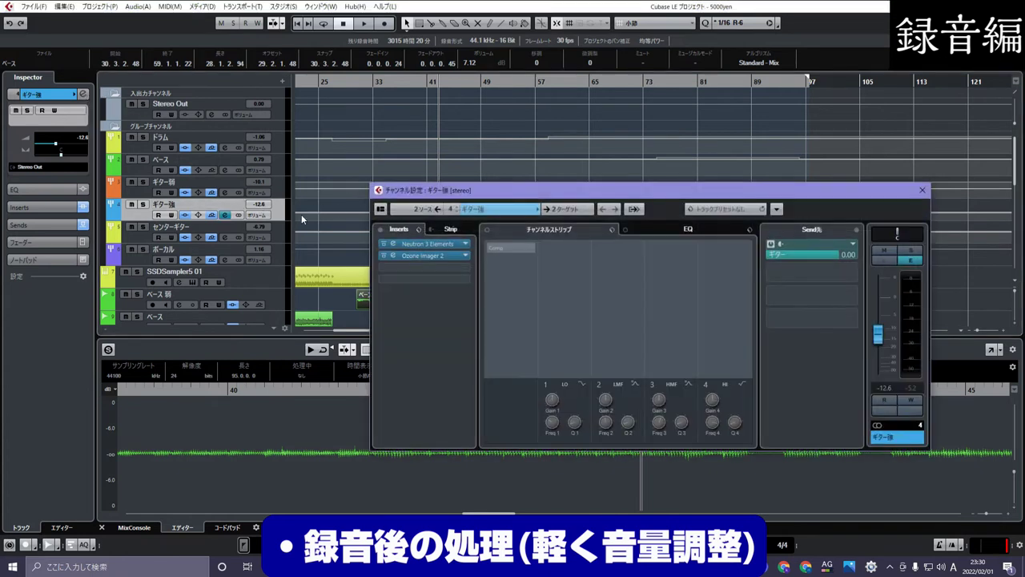
pyautogui.click(426, 255)
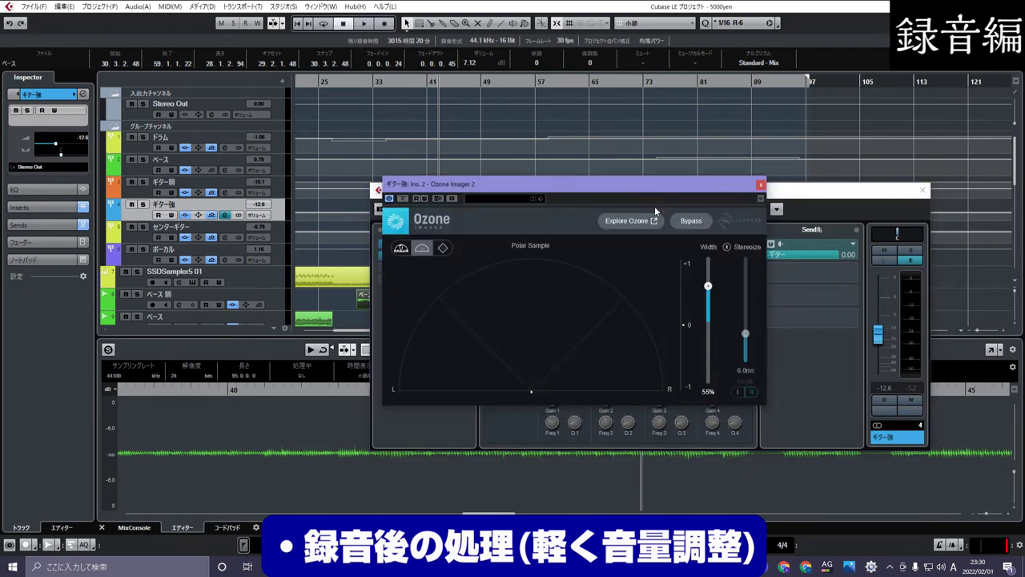
pyautogui.click(761, 185)
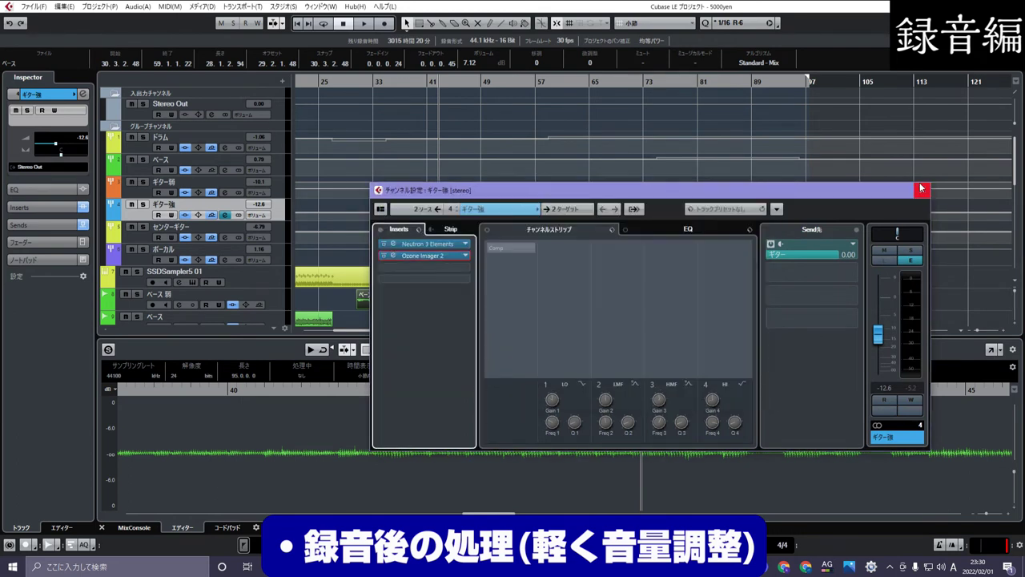
pyautogui.click(921, 188)
# Step: Play the mix from about bar 58 and stop playback around bar 67
pyautogui.scroll(-3, 544, 92)
pyautogui.click(546, 82)
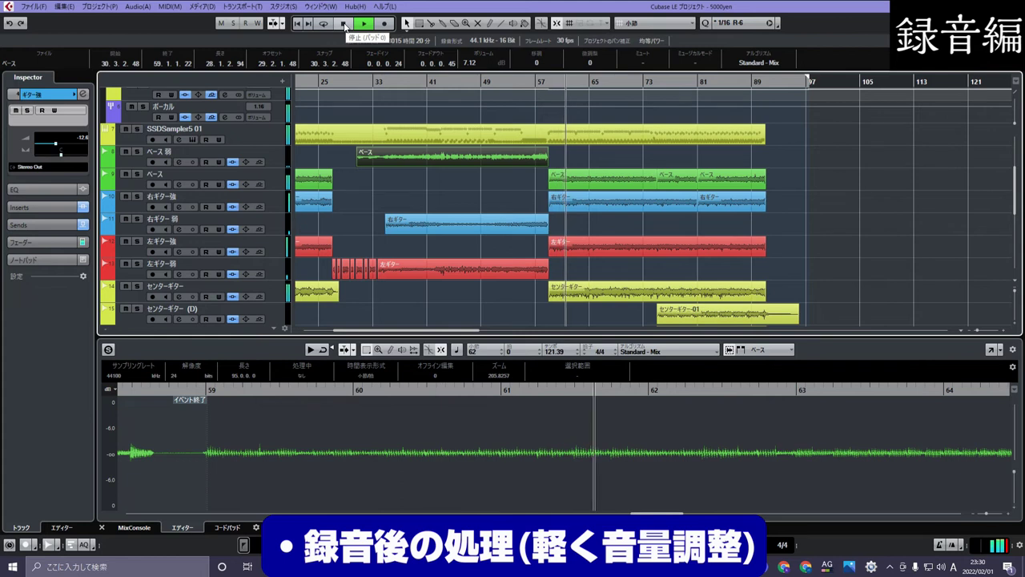
pyautogui.scroll(2, 358, 178)
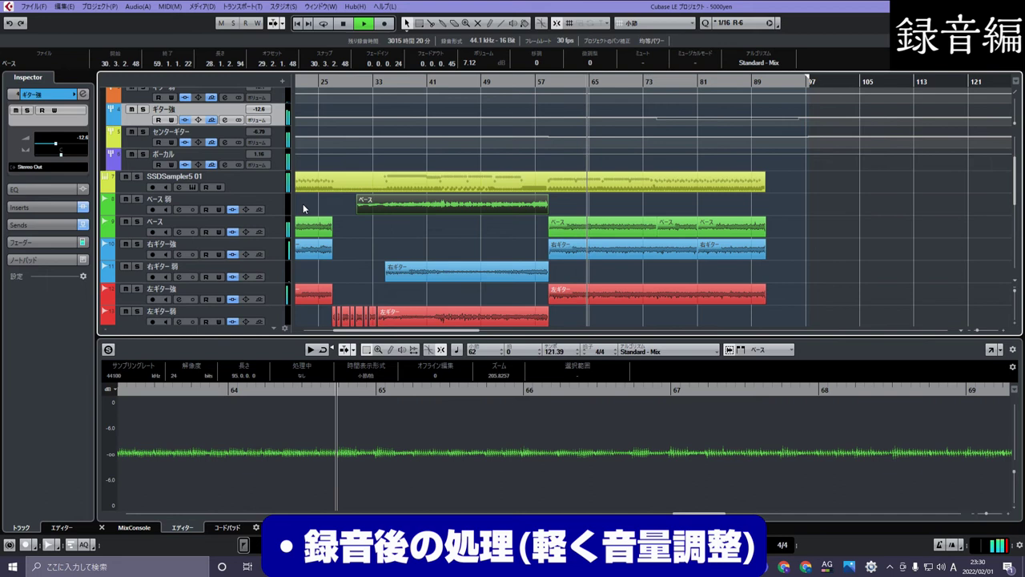
pyautogui.click(343, 27)
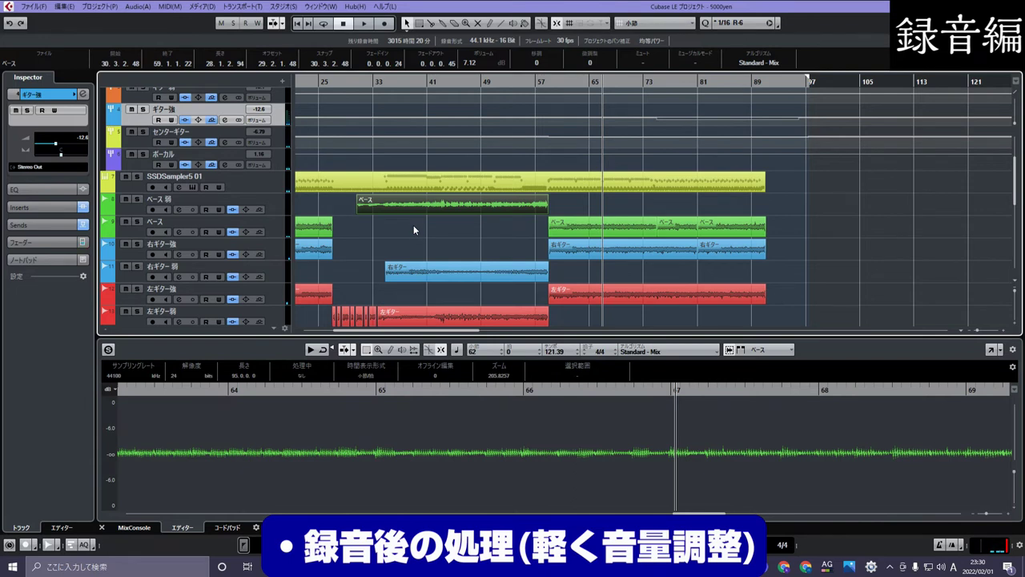
# Step: Look over the instrument and group tracks, select the Stereo Out channel, and bring the vocal tracks into view
pyautogui.scroll(-2, 421, 234)
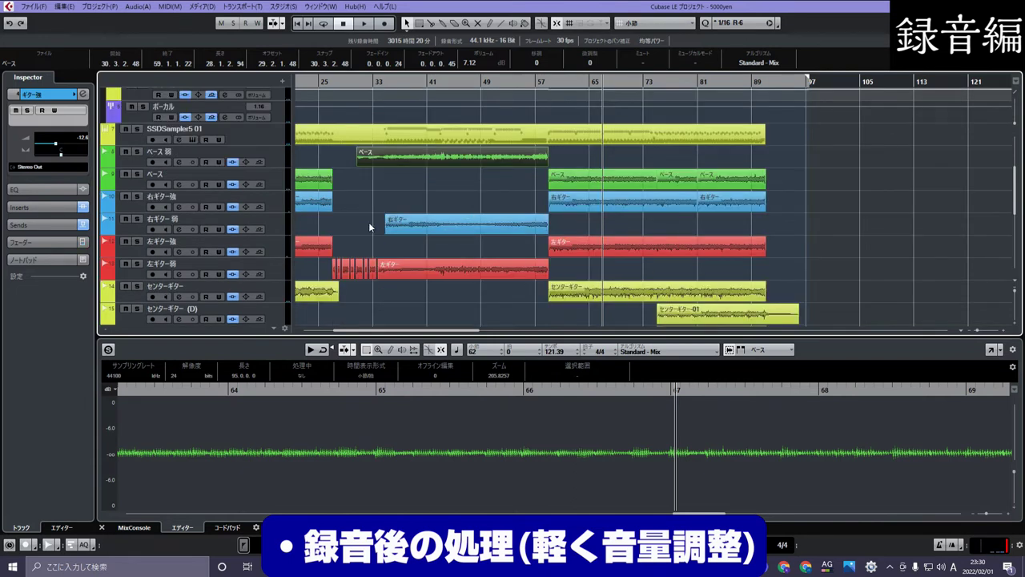
pyautogui.scroll(4, 369, 224)
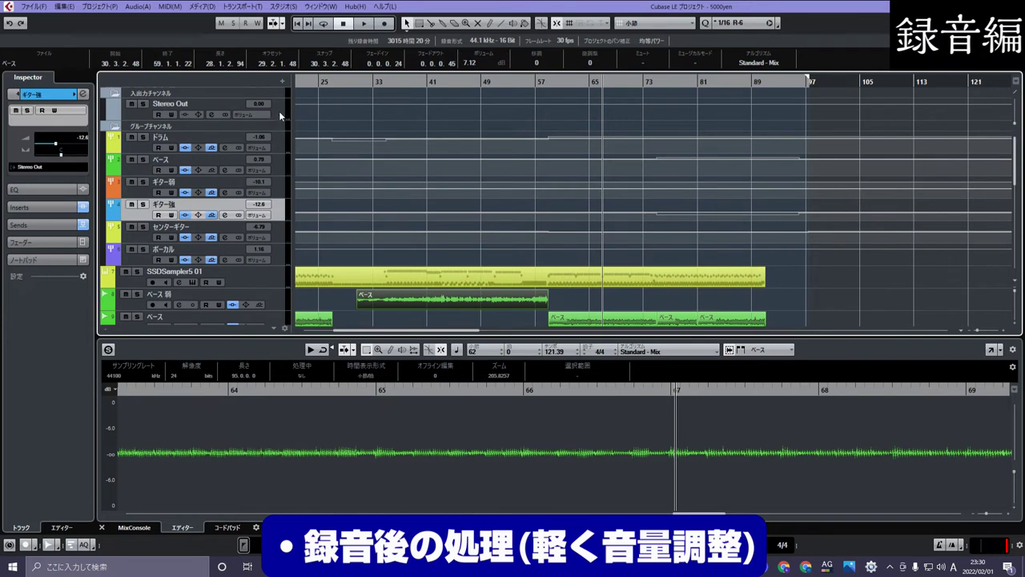
pyautogui.click(278, 113)
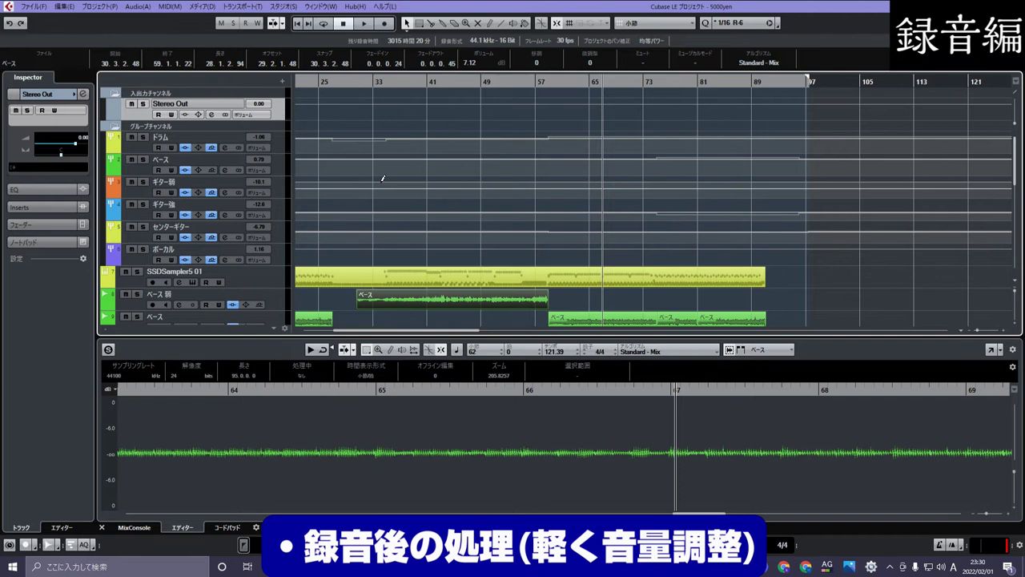
pyautogui.scroll(-6, 377, 186)
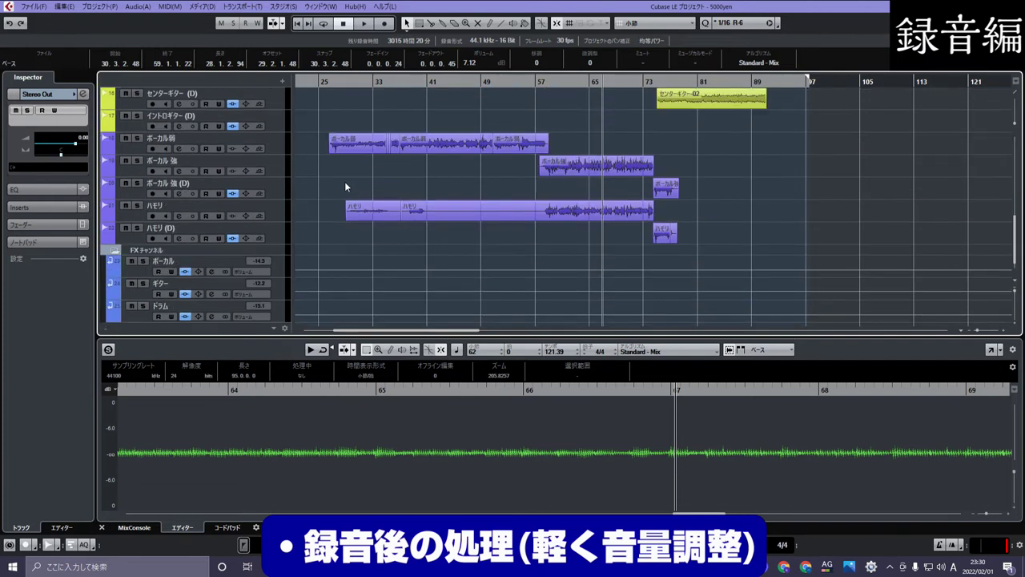
pyautogui.scroll(1, 316, 182)
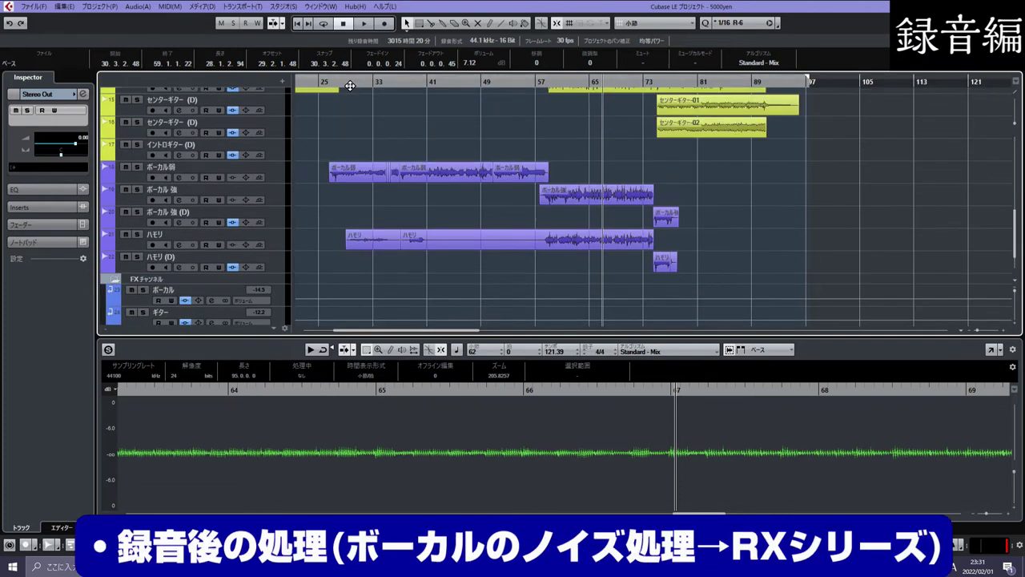
# Step: Select the ボーカル 強 (D) event near bar 74 and compare the settings of the ボーカル 強, ボーカル 強 (D) and ハモリ (D) tracks
pyautogui.moveTo(353, 83); pyautogui.dragTo(642, 156)
pyautogui.click(620, 215)
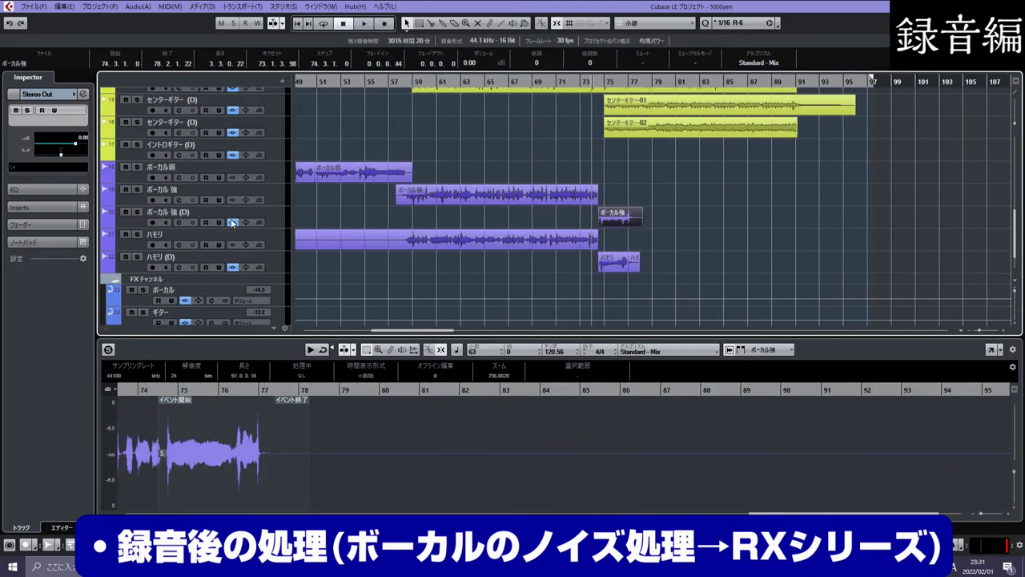
pyautogui.click(278, 212)
pyautogui.click(269, 276)
pyautogui.click(273, 217)
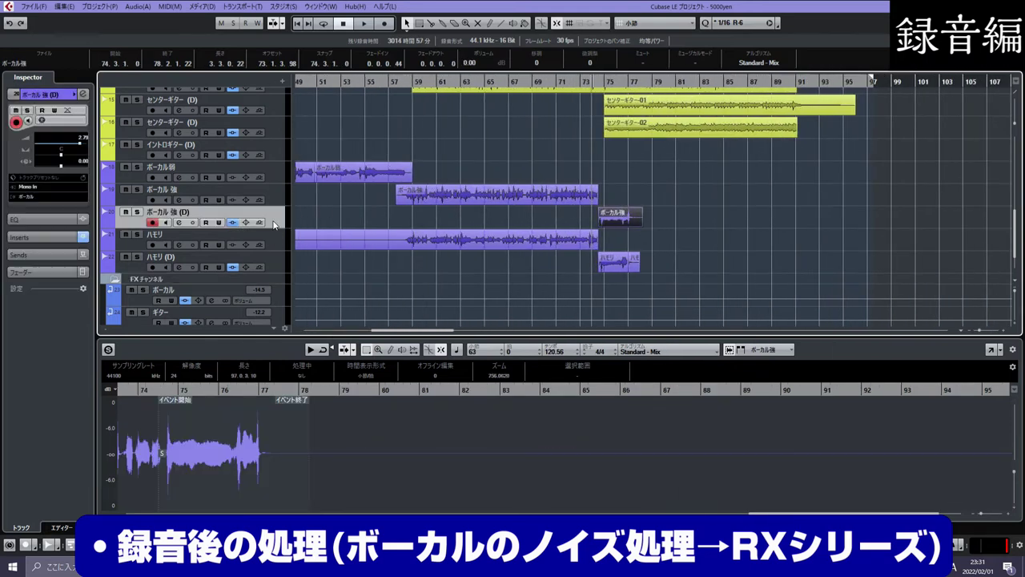
pyautogui.click(274, 193)
pyautogui.click(276, 218)
pyautogui.click(275, 265)
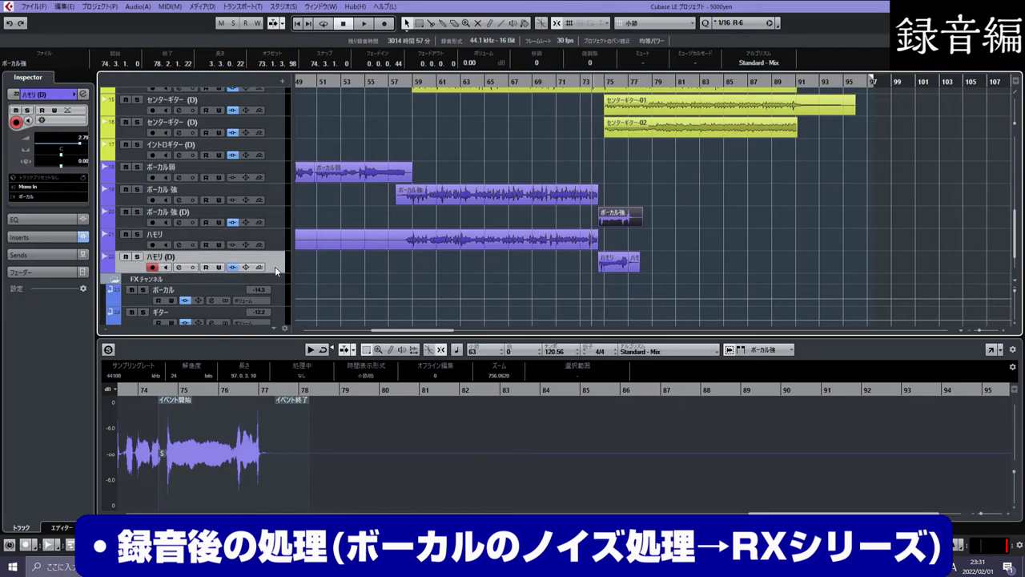
pyautogui.click(269, 218)
pyautogui.click(276, 261)
pyautogui.click(280, 221)
pyautogui.click(279, 195)
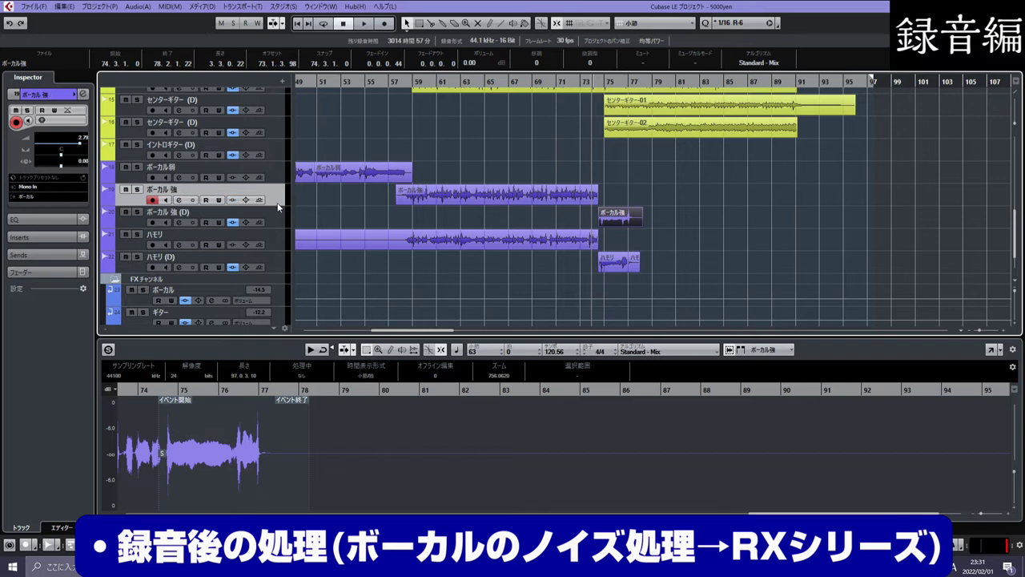
# Step: Open the RX 7 De-click insert of the ボーカル 強 (D) track and move its window clear of the vocal events
pyautogui.click(263, 219)
pyautogui.click(82, 94)
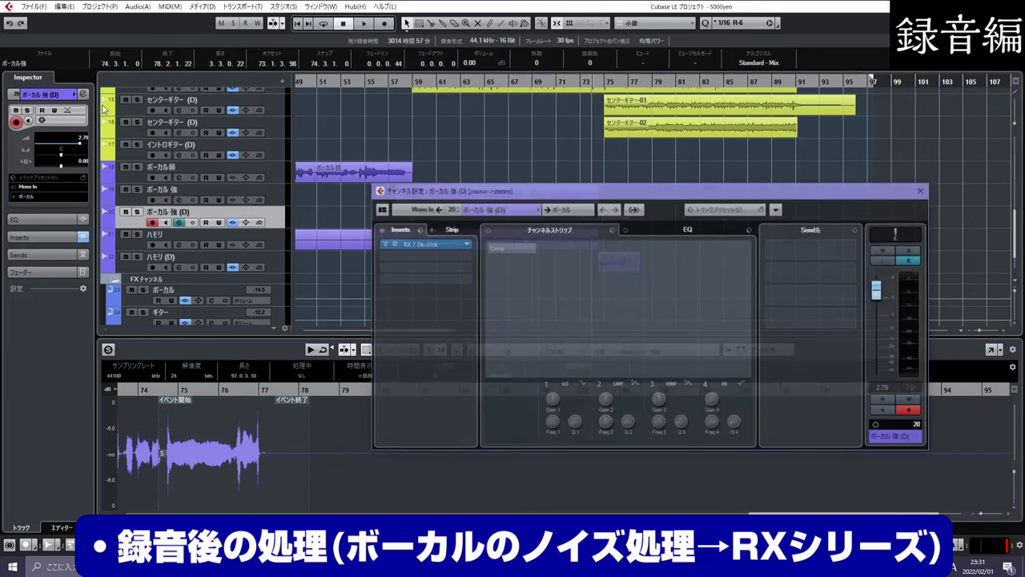
pyautogui.click(432, 242)
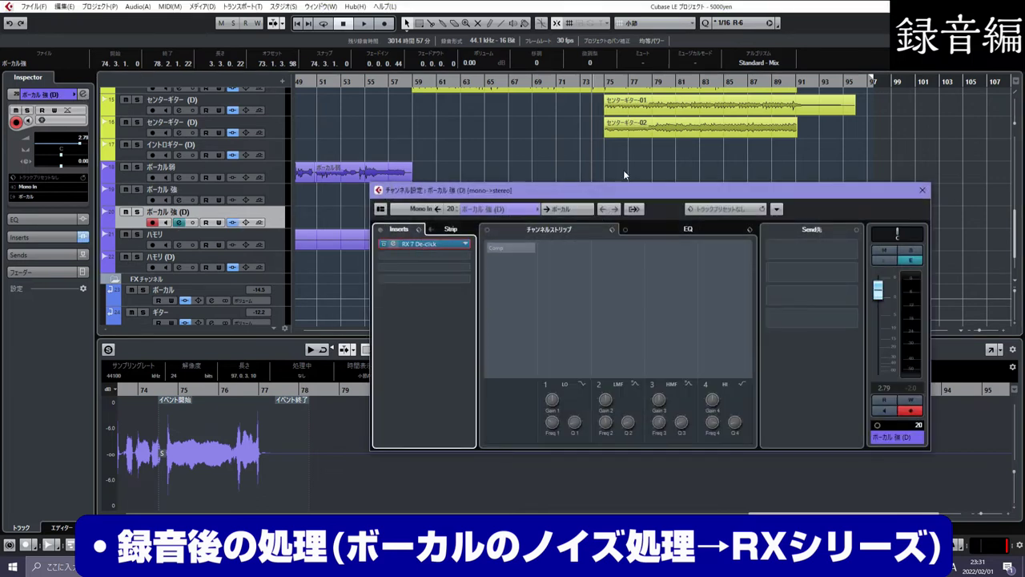
pyautogui.click(921, 190)
pyautogui.moveTo(569, 216); pyautogui.dragTo(813, 244)
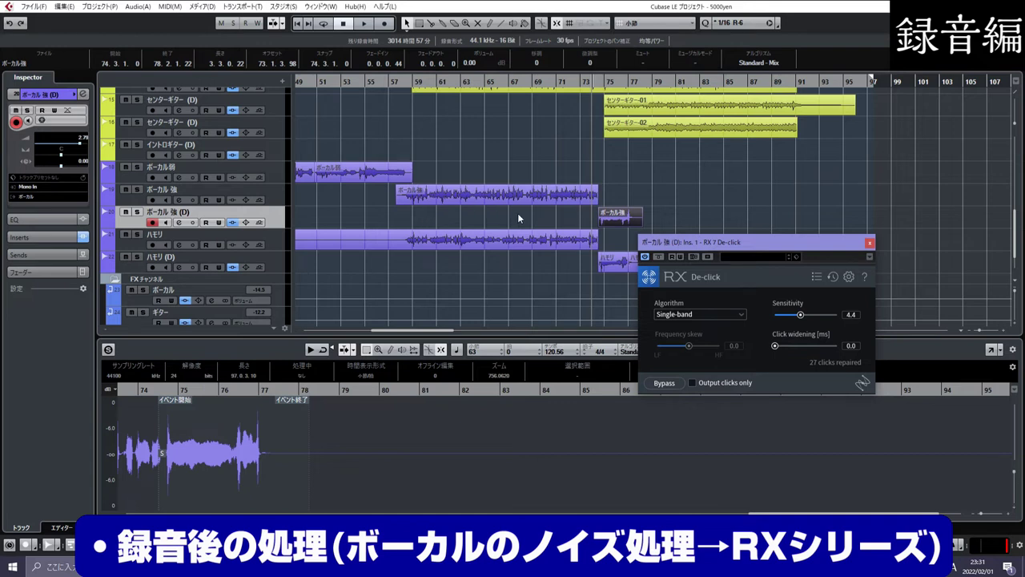
# Step: Deselect the vocal event, move the De-click window higher, and browse the plug-ins available for the ボーカル 強 (D) inserts
pyautogui.click(405, 214)
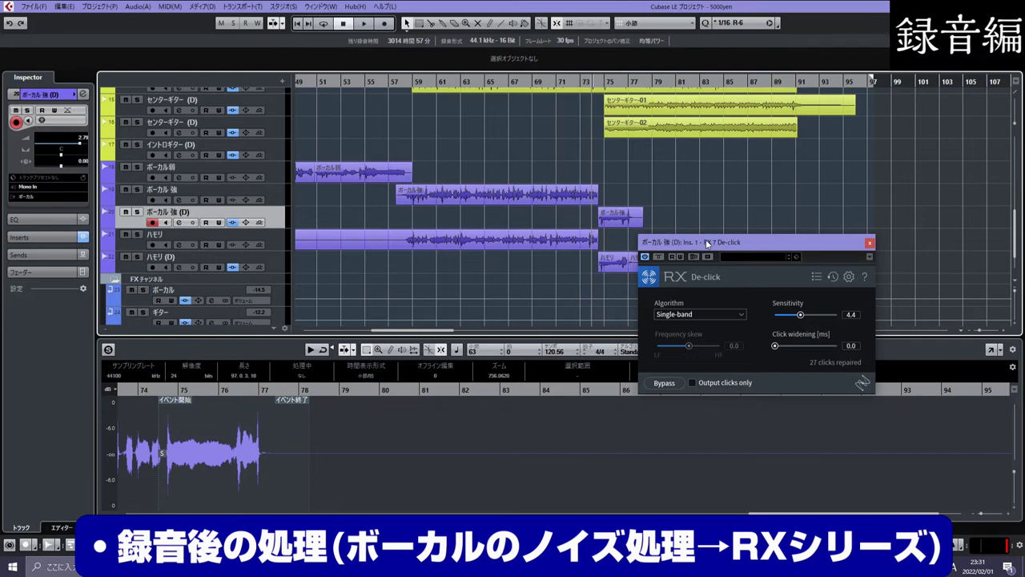
pyautogui.moveTo(745, 242); pyautogui.dragTo(738, 211)
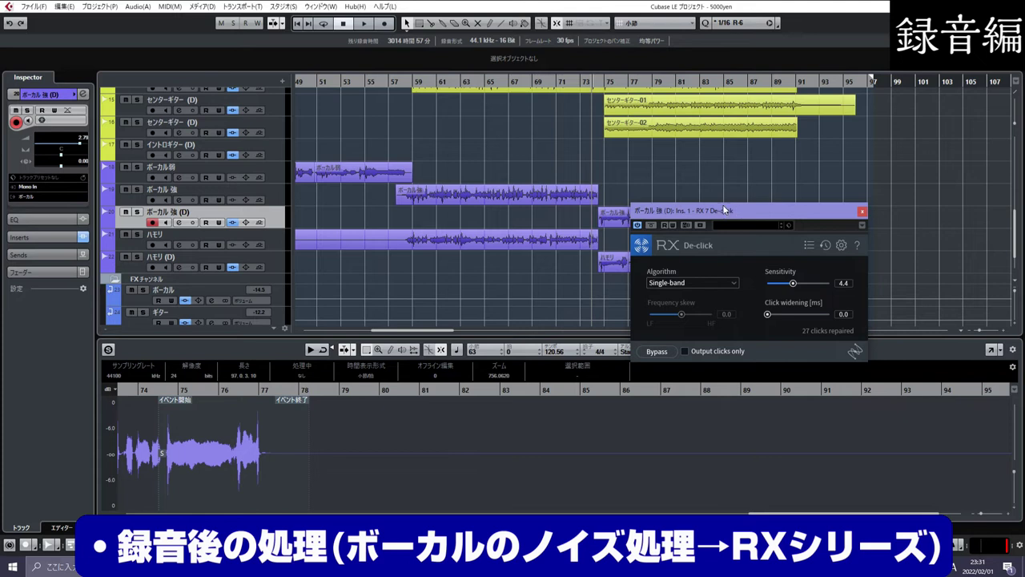
pyautogui.moveTo(752, 215); pyautogui.dragTo(782, 205)
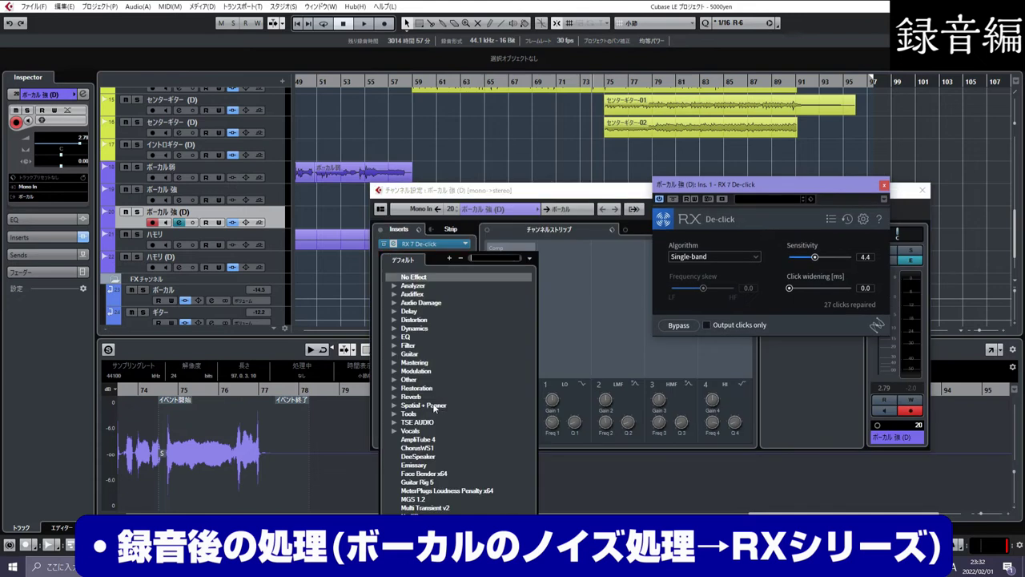
pyautogui.scroll(-5, 436, 404)
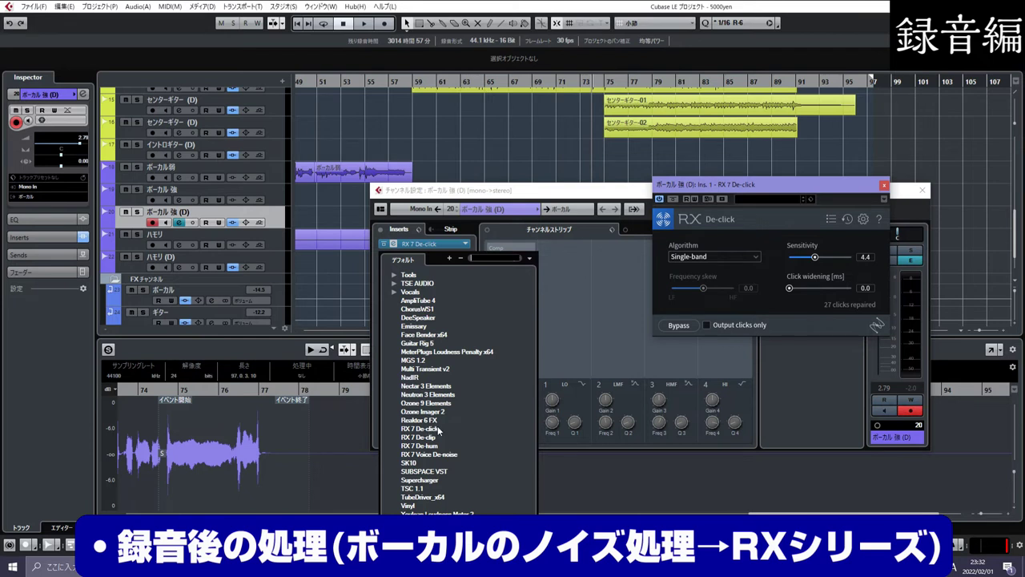
pyautogui.click(845, 187)
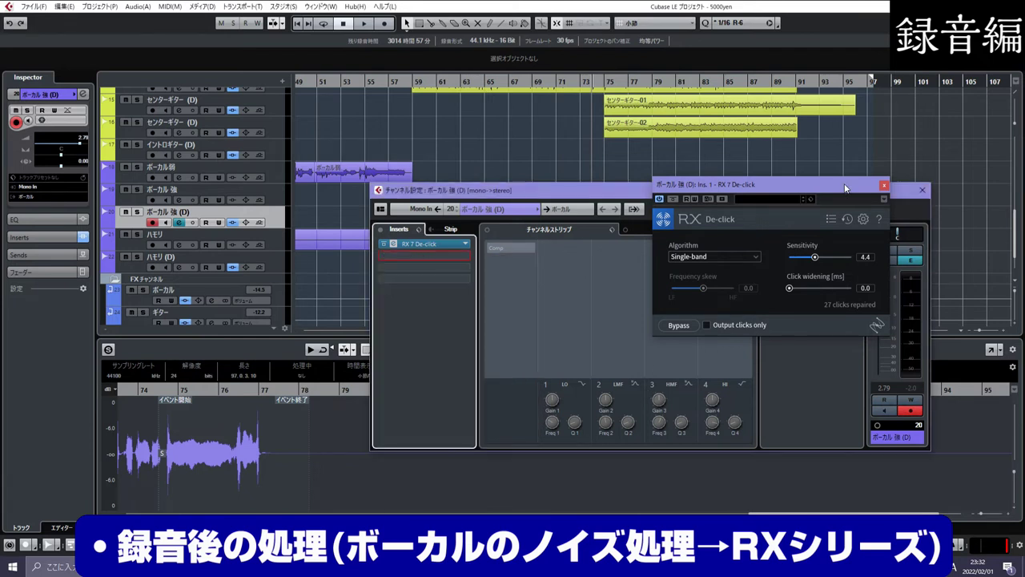
# Step: Add RX 7 De-clip as the second insert of the ボーカル 強 (D) track, view its controls, and close its window
pyautogui.click(452, 256)
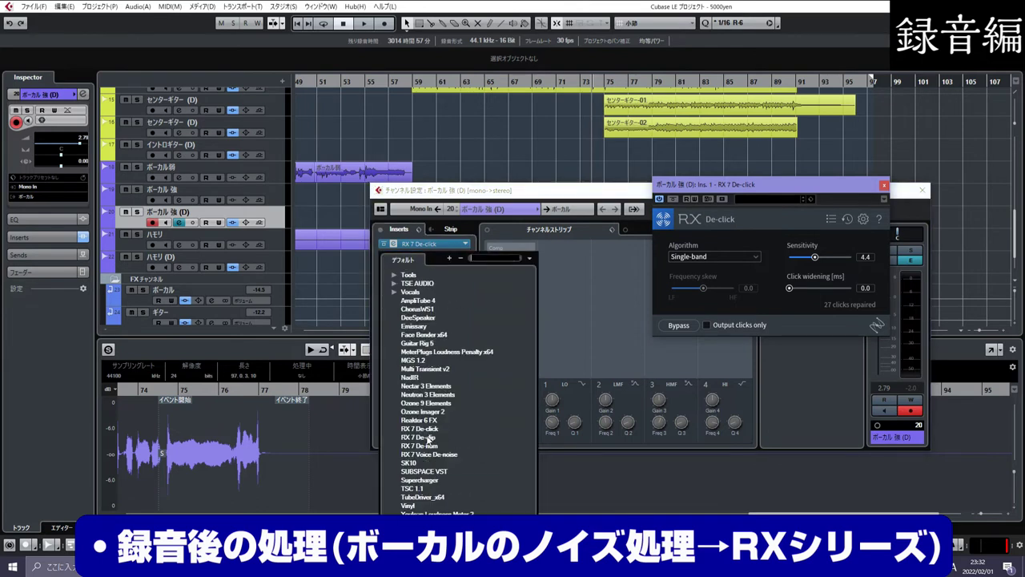
pyautogui.click(424, 437)
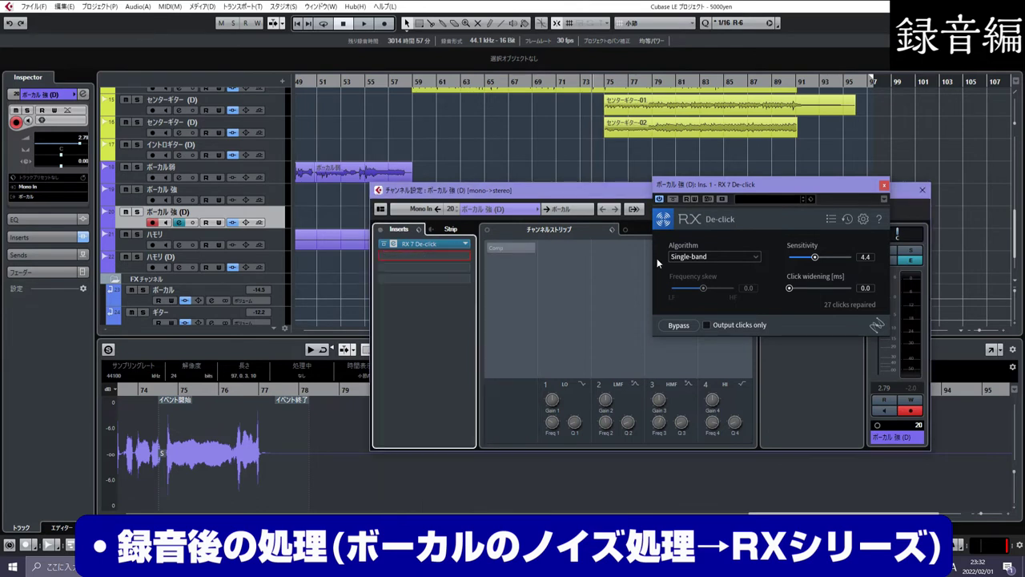
pyautogui.moveTo(520, 148); pyautogui.dragTo(627, 149)
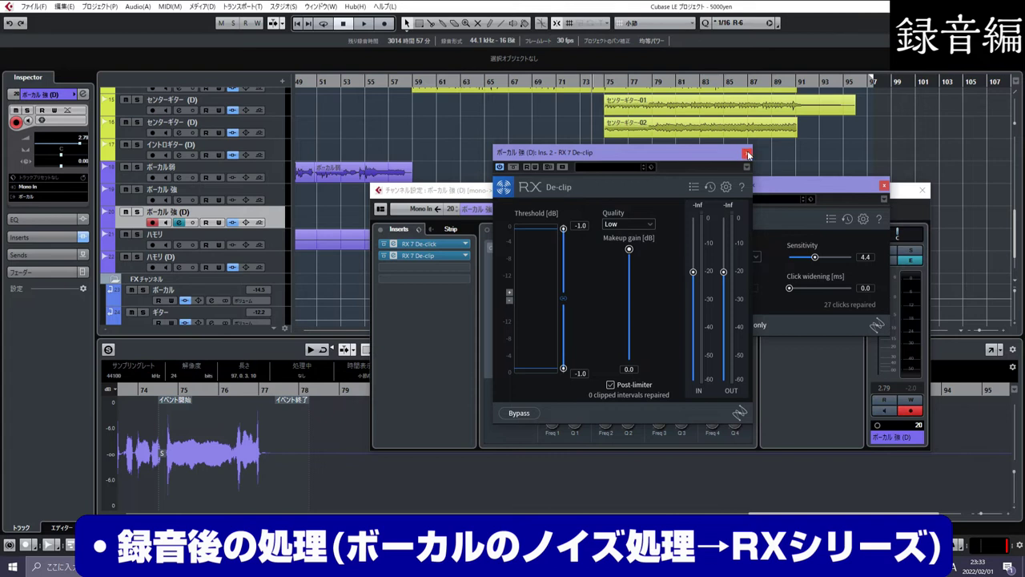
pyautogui.click(747, 154)
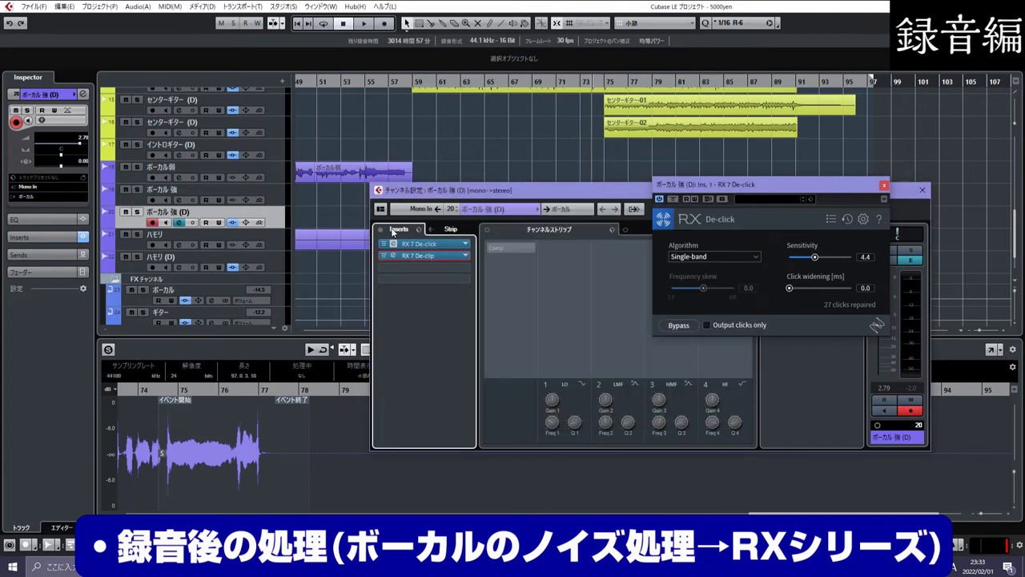
# Step: Replace the second insert with RX 7 De-hum, view its controls, and close its window
pyautogui.click(467, 255)
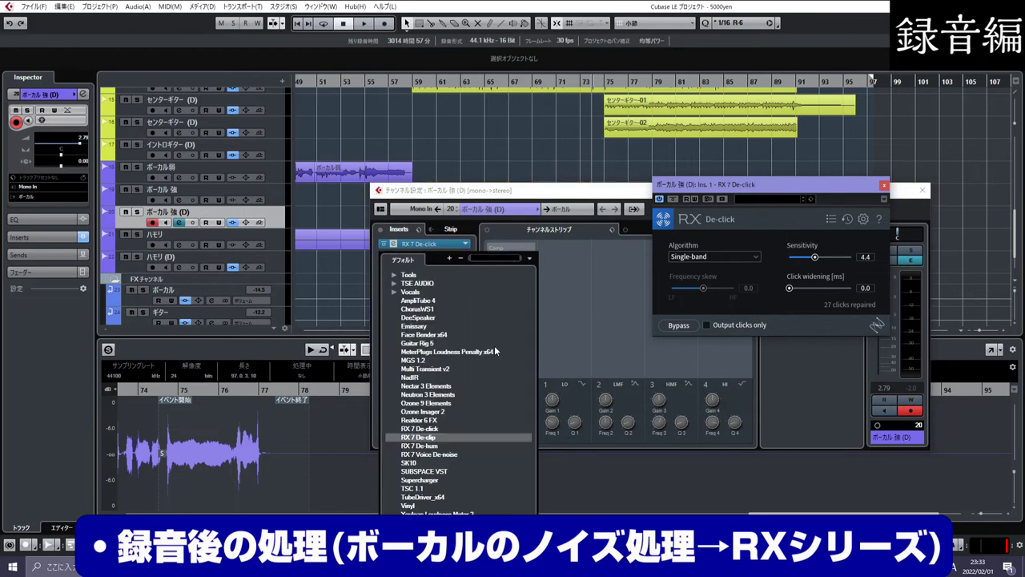
pyautogui.click(430, 446)
pyautogui.moveTo(559, 116); pyautogui.dragTo(663, 133)
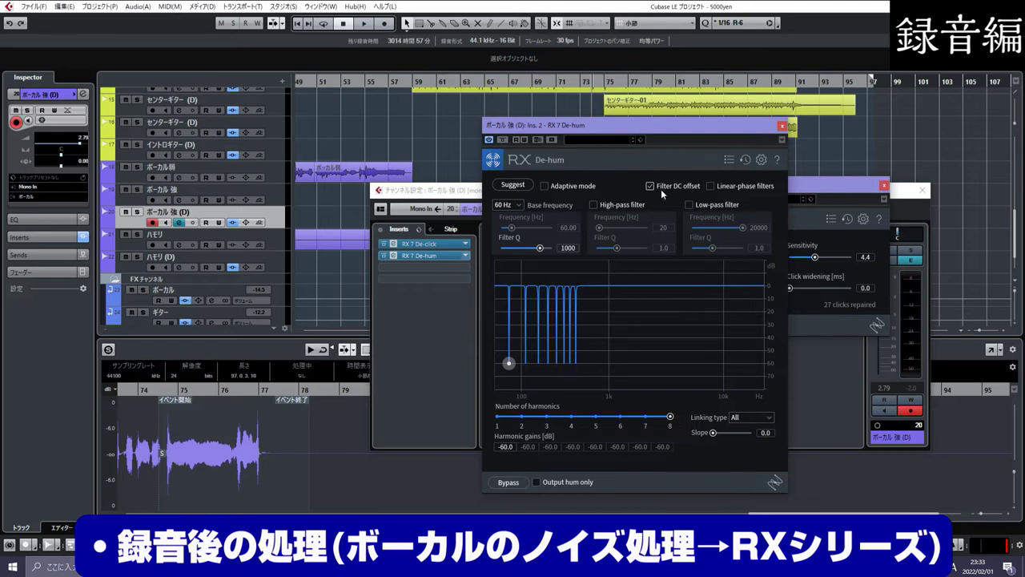
pyautogui.click(783, 126)
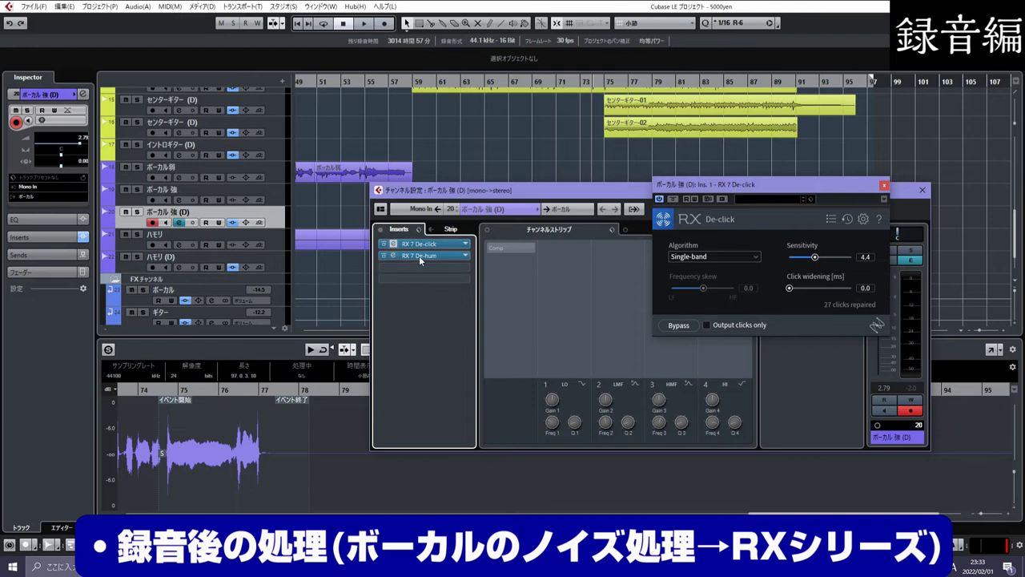
# Step: Replace the second insert with RX 7 Voice De-noise, examine its threshold and reduction controls, and close its window
pyautogui.click(465, 254)
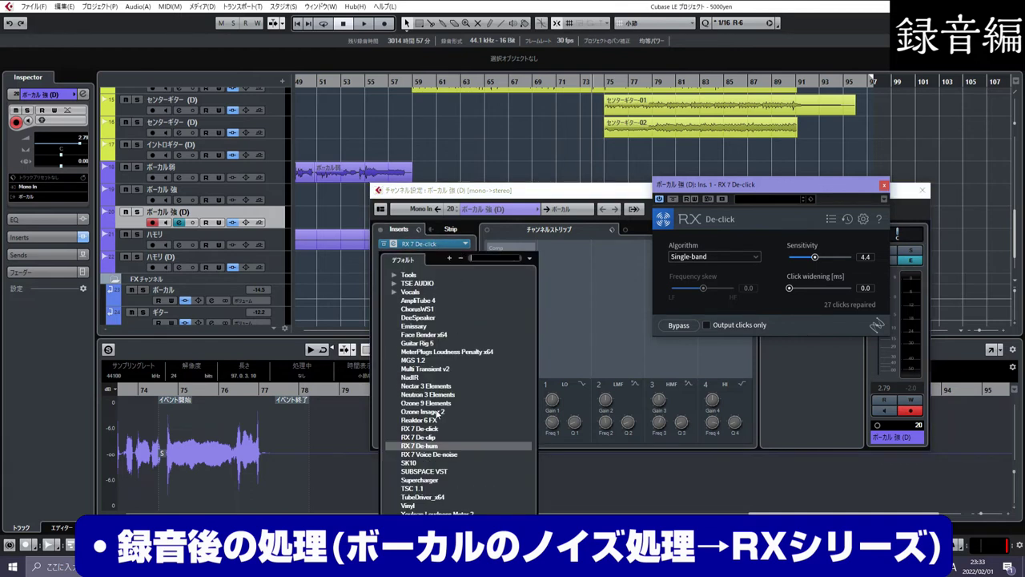
pyautogui.click(429, 448)
pyautogui.moveTo(598, 157); pyautogui.dragTo(763, 167)
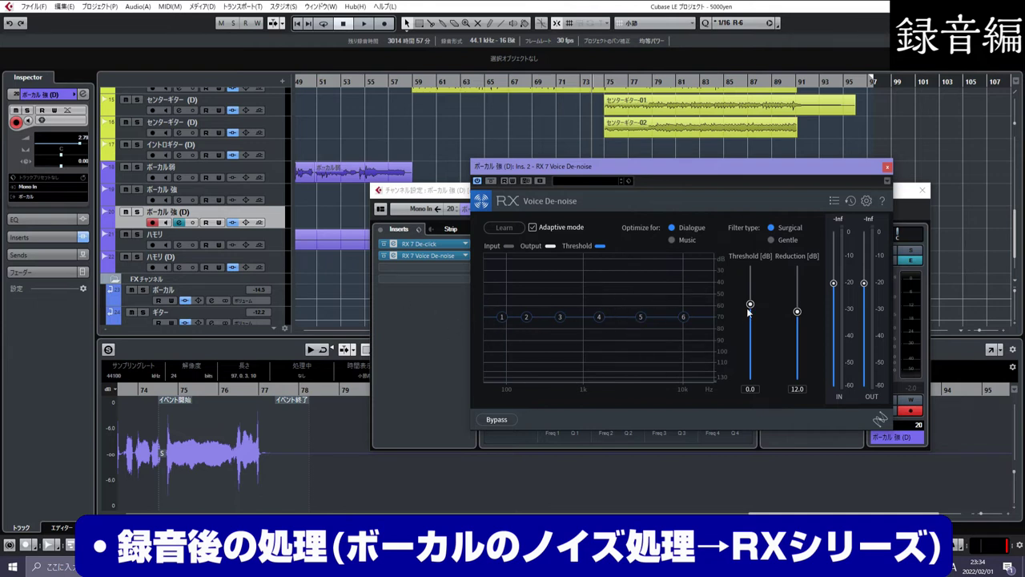
pyautogui.moveTo(619, 170)
pyautogui.mouseDown()
pyautogui.moveTo(635, 158)
pyautogui.moveTo(646, 181)
pyautogui.moveTo(633, 177)
pyautogui.mouseUp()
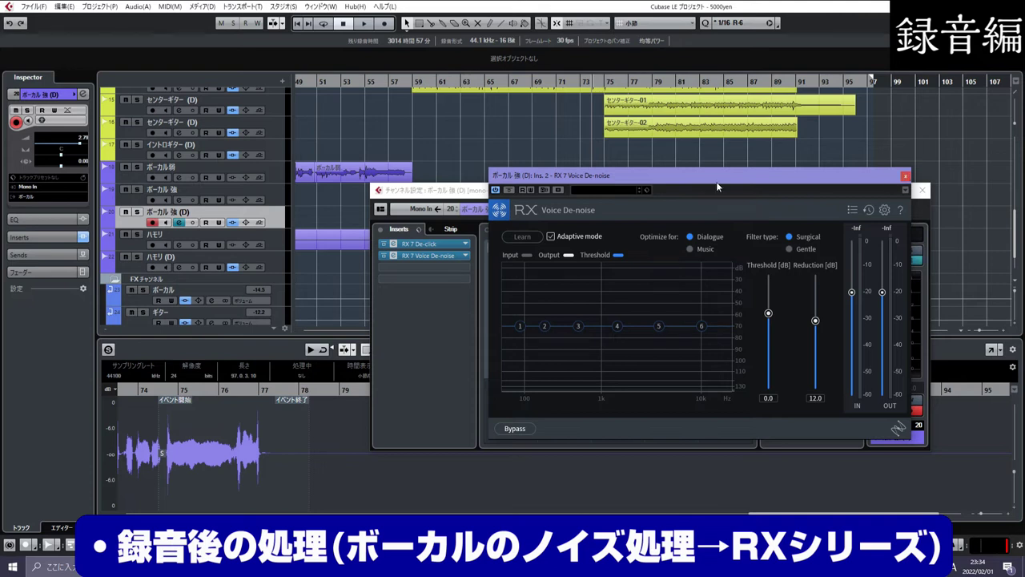
pyautogui.moveTo(714, 178)
pyautogui.mouseDown()
pyautogui.moveTo(697, 182)
pyautogui.moveTo(710, 180)
pyautogui.mouseUp()
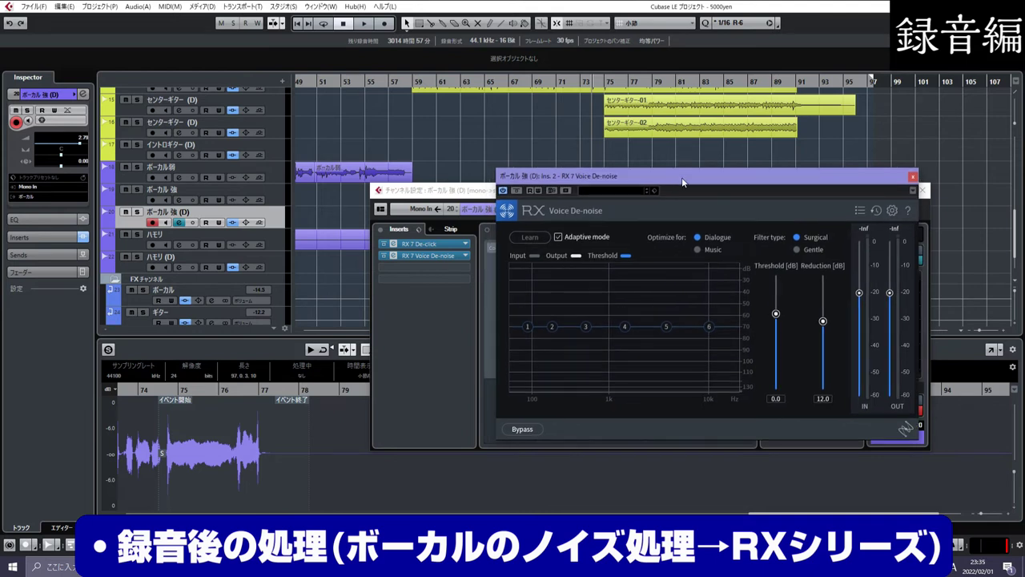
pyautogui.moveTo(681, 179); pyautogui.dragTo(674, 182)
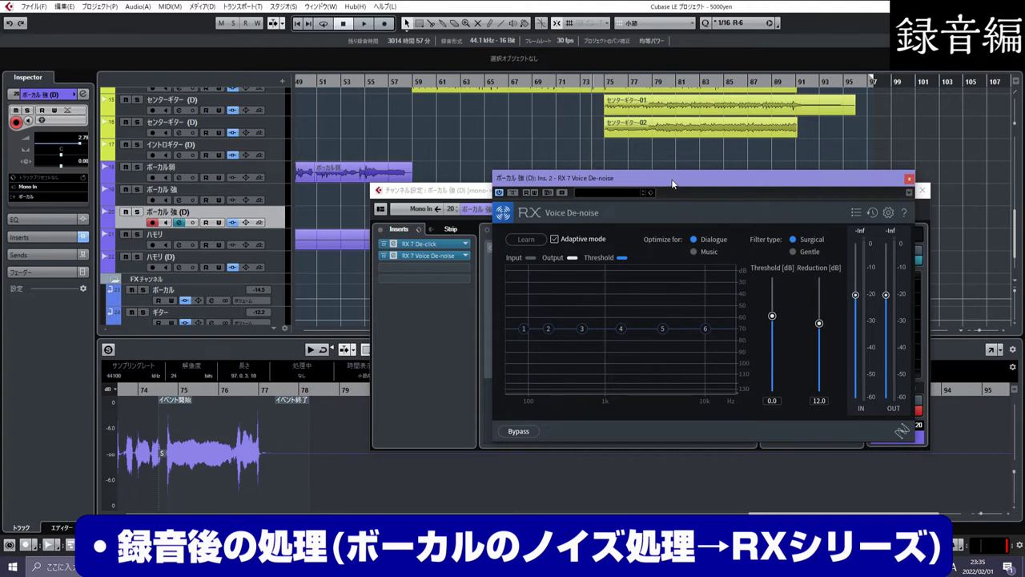
pyautogui.click(910, 180)
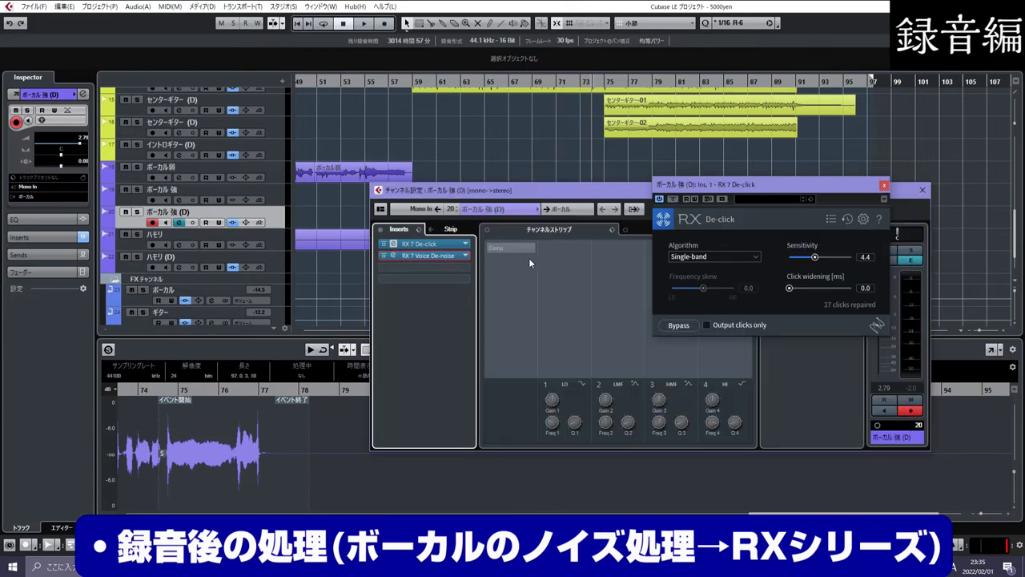
# Step: Remove the Voice De-noise insert from the ボーカル 強 (D) track and close the De-click and channel settings windows
pyautogui.click(400, 254)
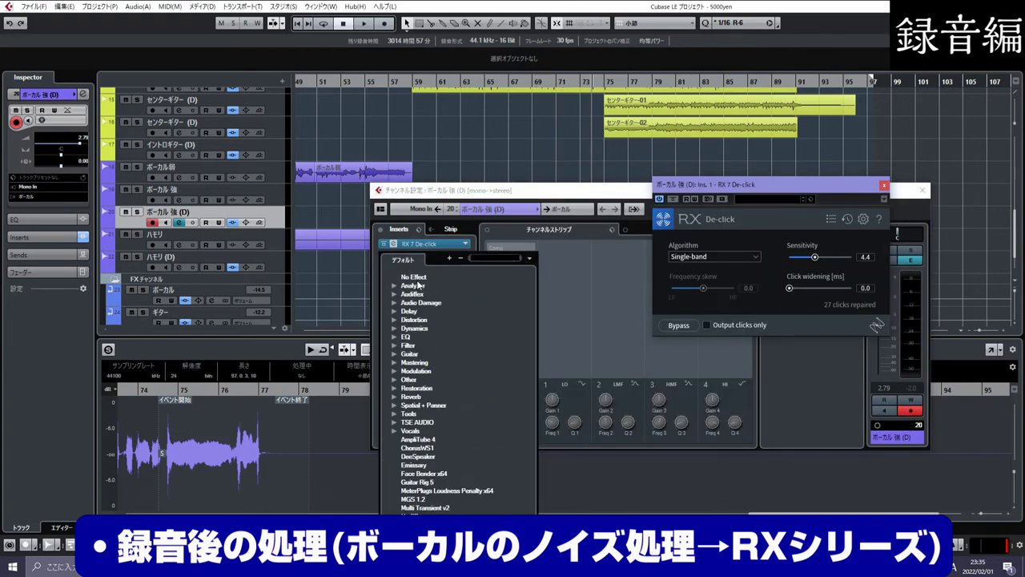
pyautogui.click(414, 276)
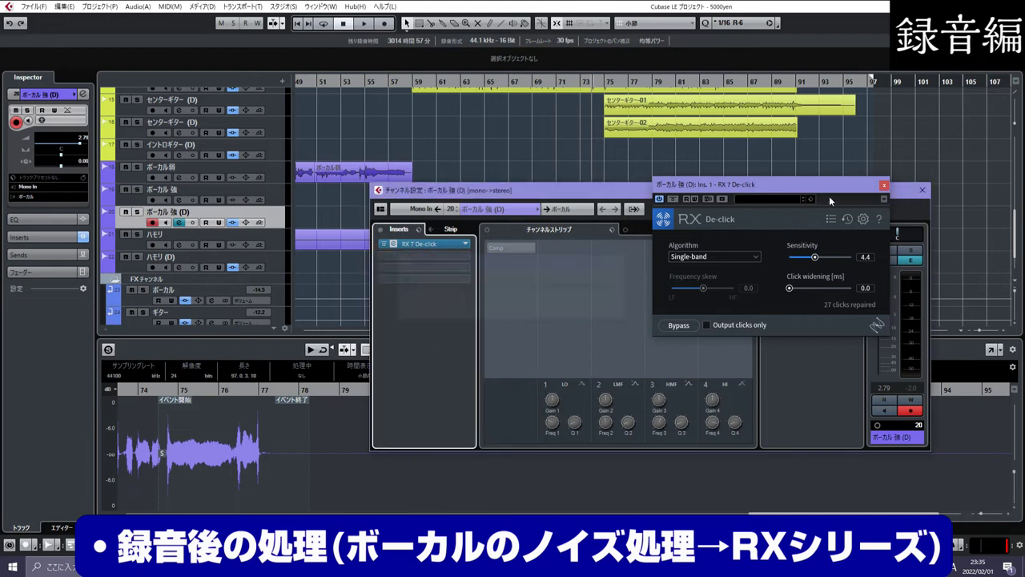
pyautogui.click(883, 185)
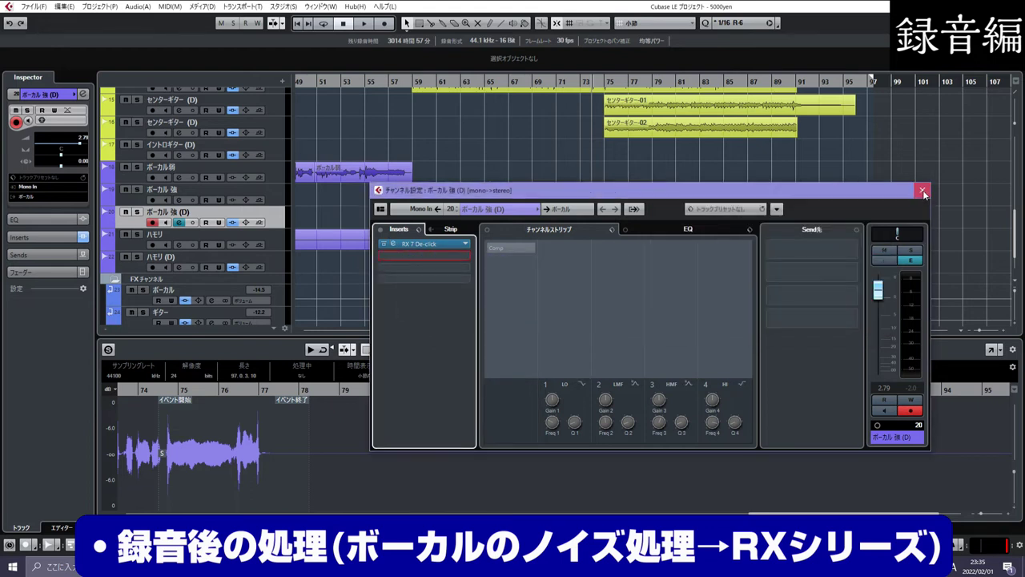
pyautogui.click(923, 192)
# Step: Play from about bar 74 with the timeline zoomed in, ボーカル 強 (D) soloed and its inserts bypassed, and stop playback
pyautogui.doubleClick(598, 83)
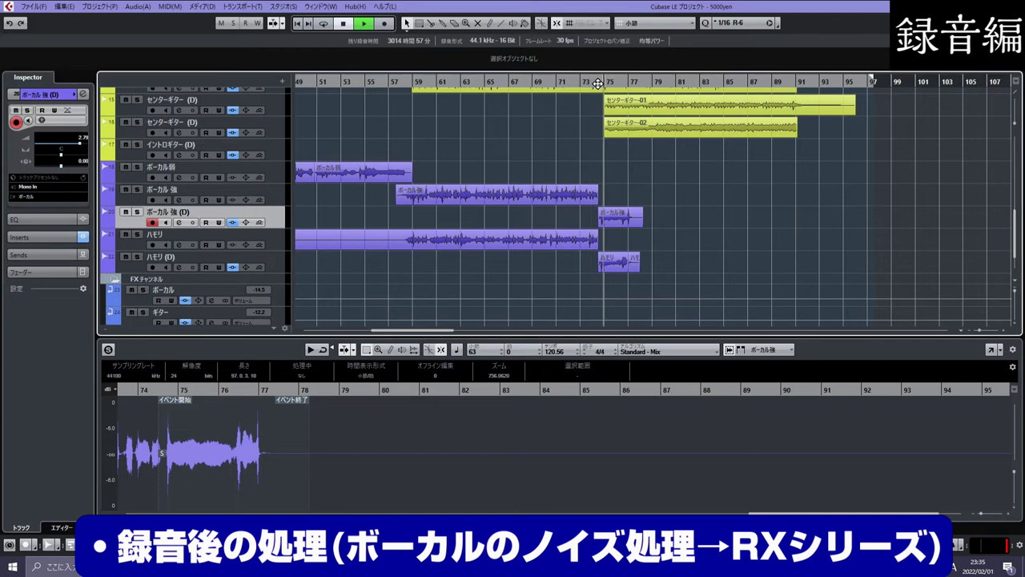
pyautogui.press('h')
pyautogui.press('h')
pyautogui.press('h')
pyautogui.click(137, 212)
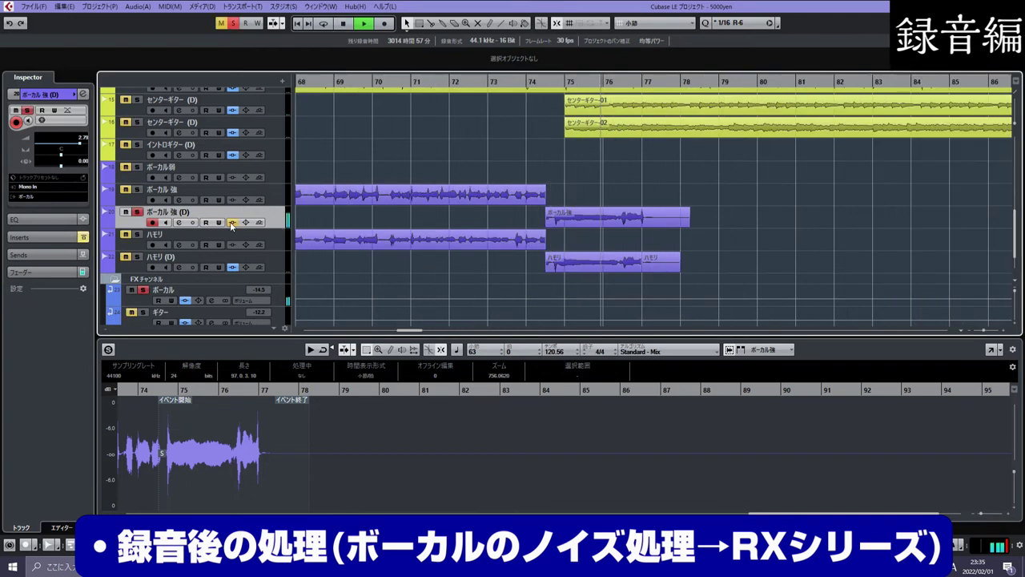
pyautogui.press('space')
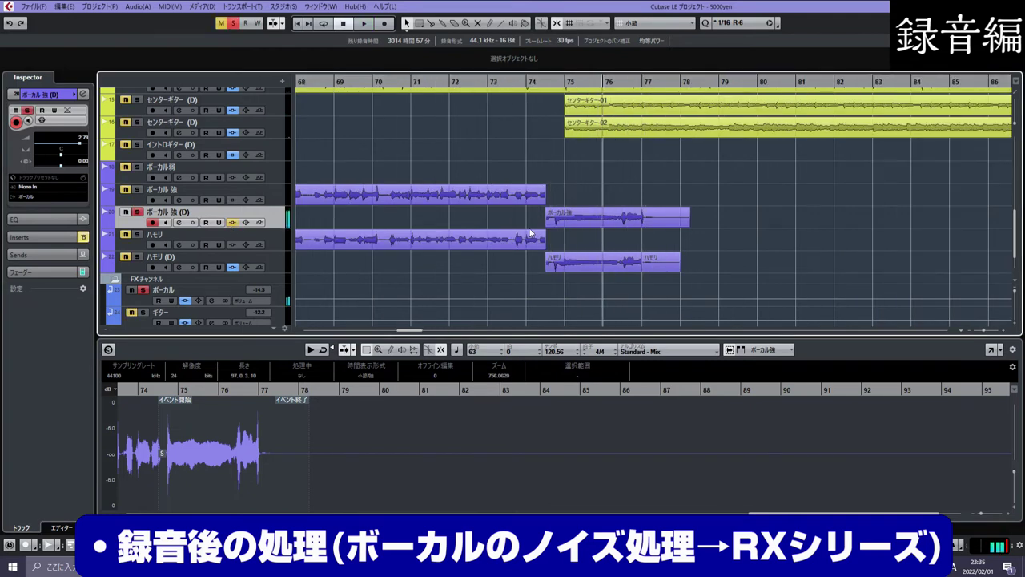
# Step: Compare the soloed vocal around bar 76 with its inserts active and bypassed, leave them active, and clear the solo
pyautogui.click(233, 224)
pyautogui.press('space')
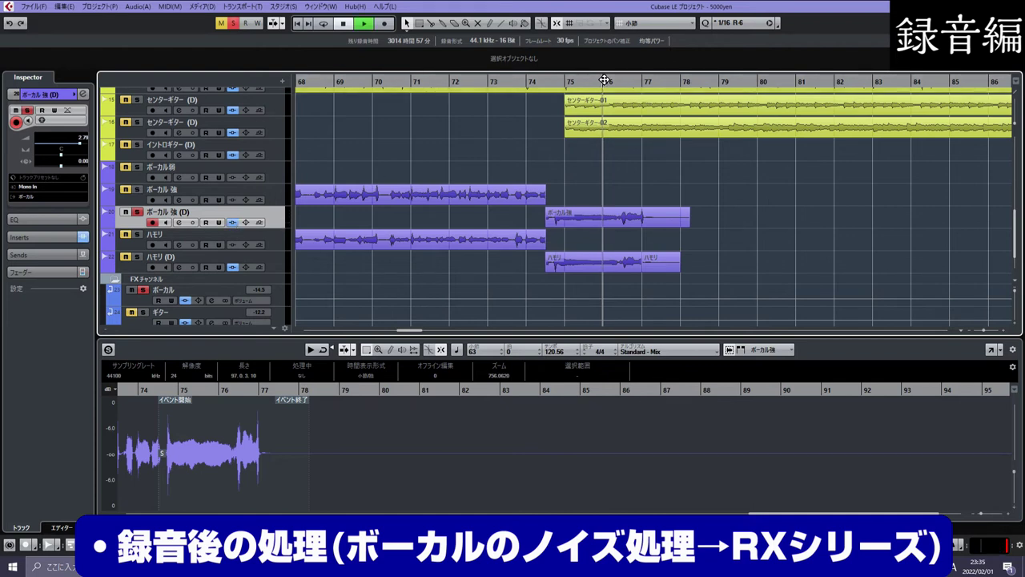
pyautogui.click(604, 81)
pyautogui.press('space')
pyautogui.click(232, 223)
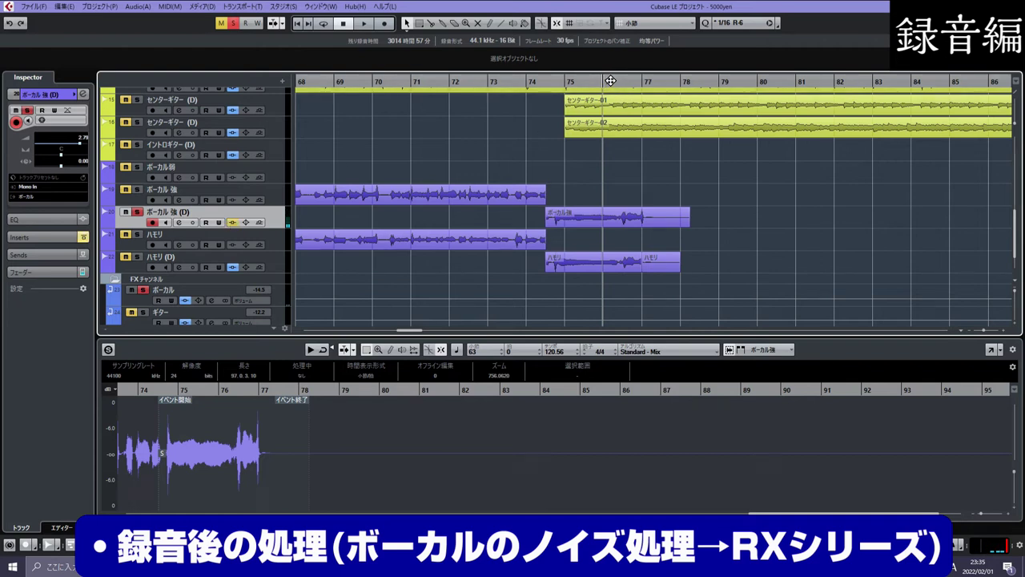
pyautogui.press('space')
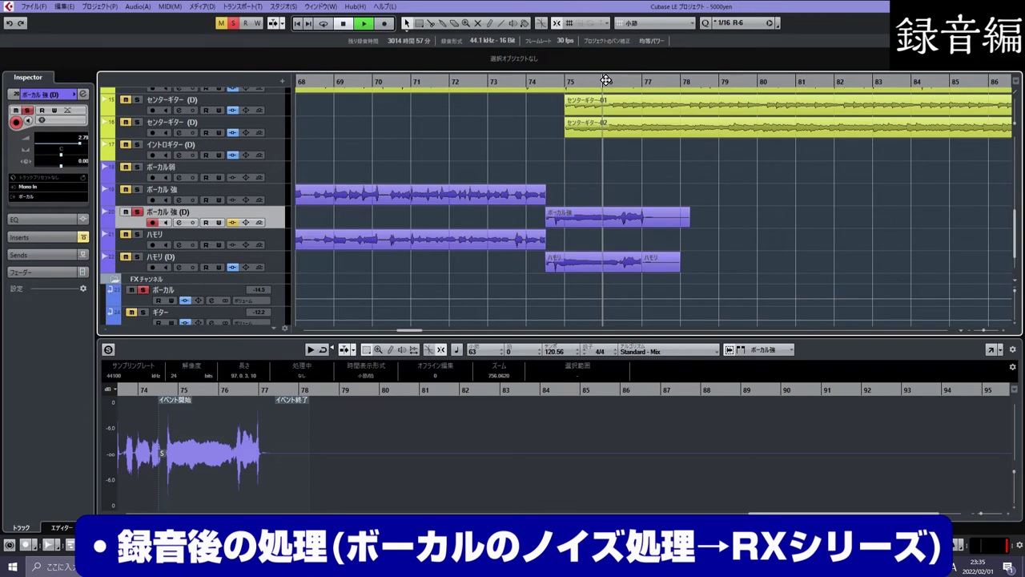
pyautogui.press('space')
pyautogui.press('space')
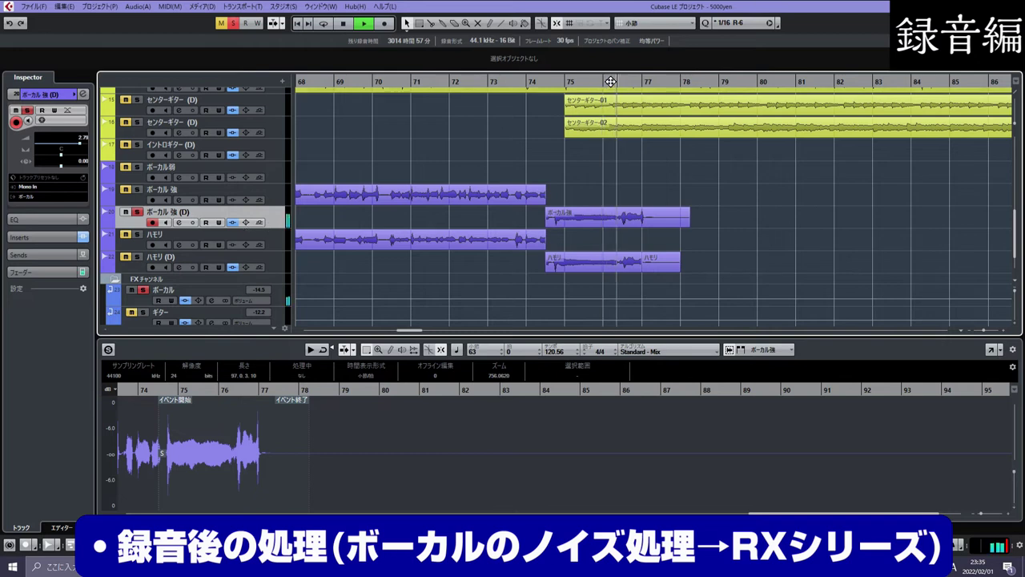
pyautogui.press('space')
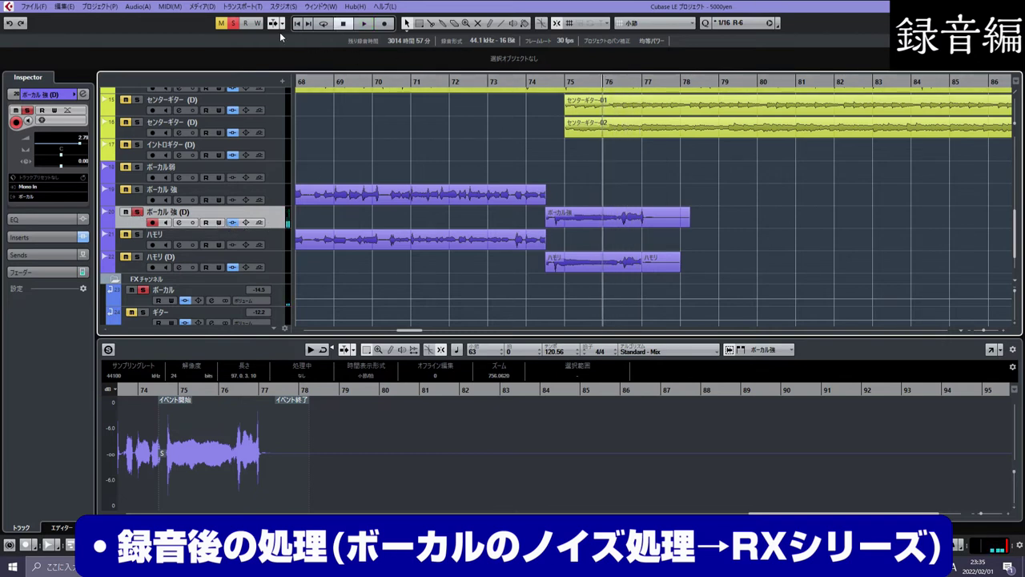
pyautogui.click(233, 24)
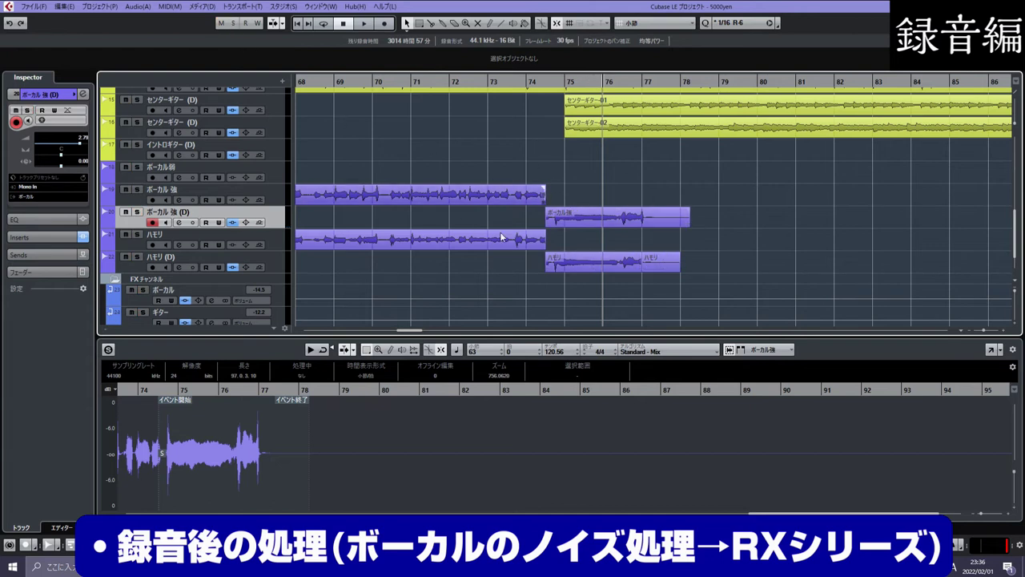
# Step: Zoom the timeline out to show the vocal events and compare the ボーカル 強 (D) and ハモリ (D) tracks by selecting them alternately
pyautogui.click(277, 258)
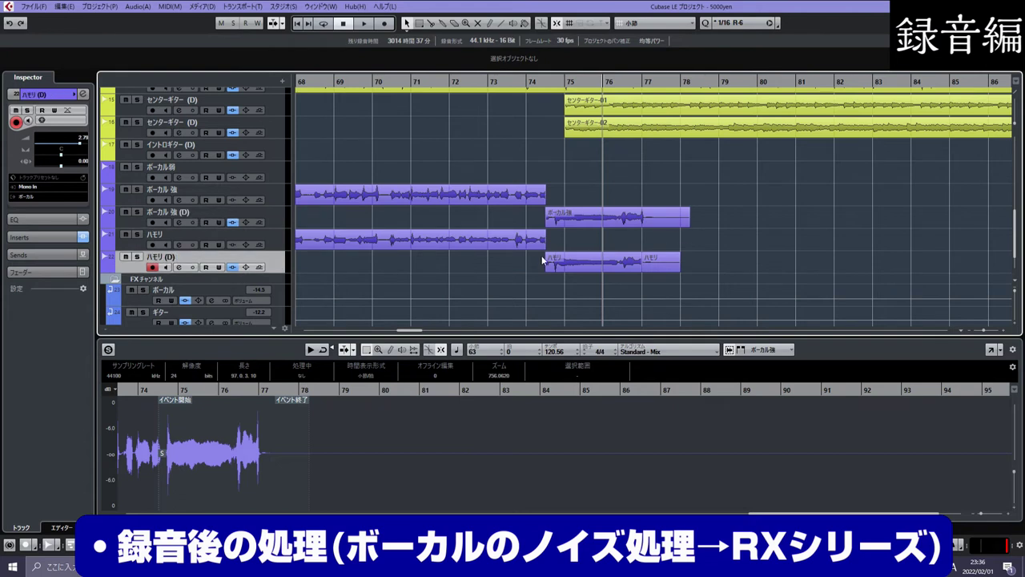
pyautogui.moveTo(486, 84); pyautogui.dragTo(373, 189)
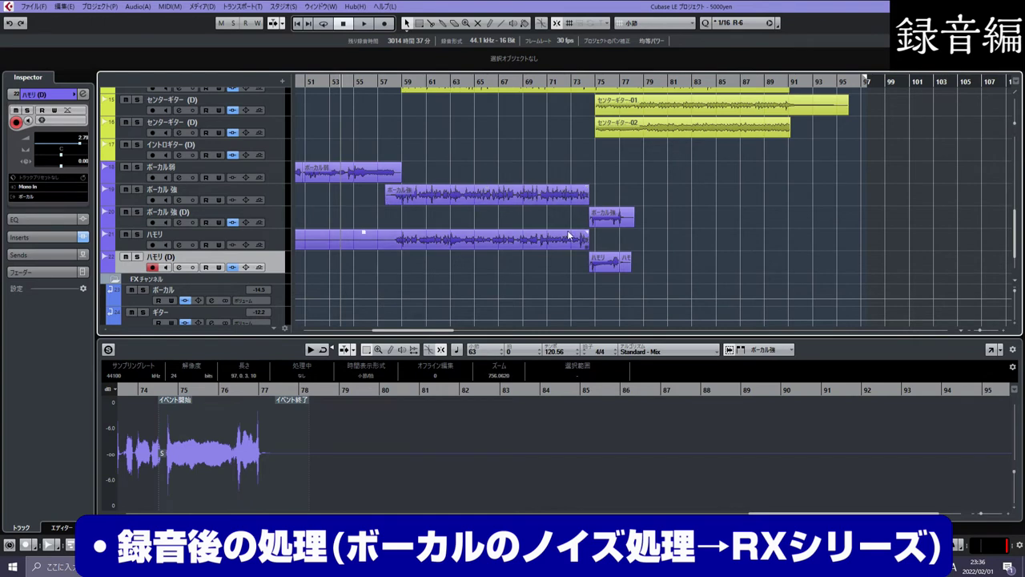
pyautogui.click(276, 216)
pyautogui.click(273, 267)
pyautogui.click(282, 220)
pyautogui.click(276, 261)
pyautogui.click(284, 217)
pyautogui.click(280, 260)
pyautogui.click(282, 217)
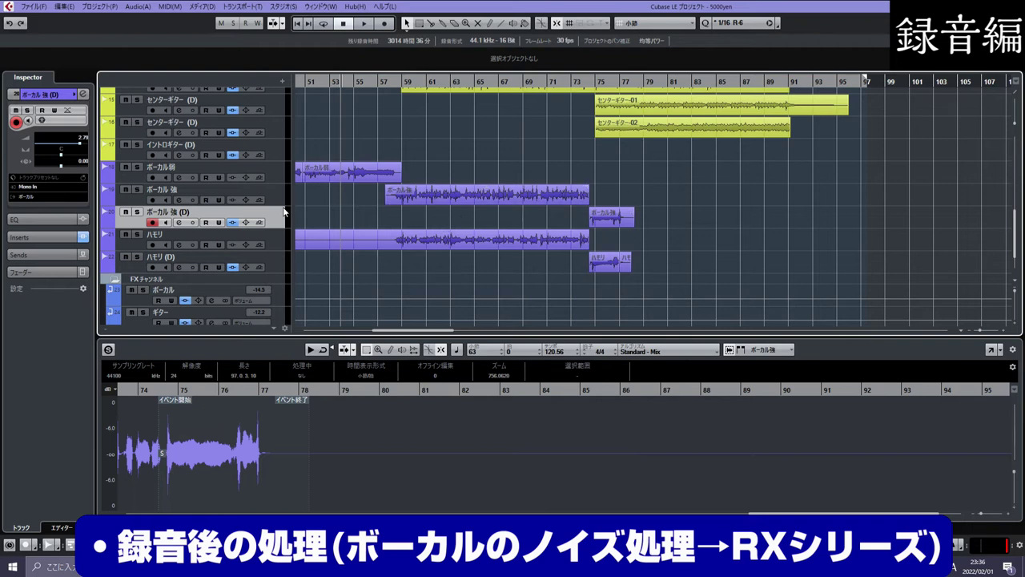
# Step: Select the ハモリ (D) track and open and close its channel settings
pyautogui.click(278, 265)
pyautogui.click(83, 94)
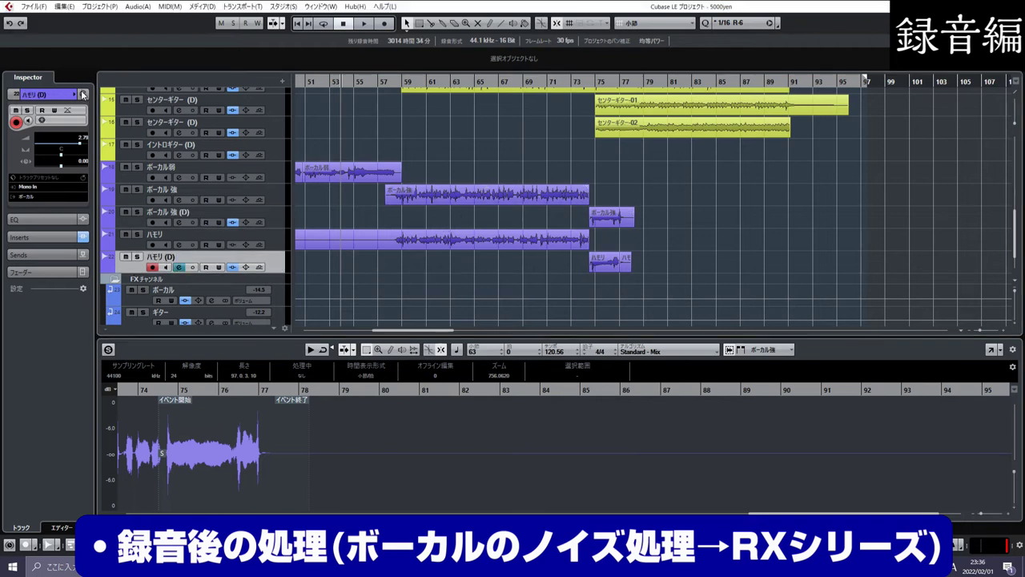
pyautogui.click(83, 94)
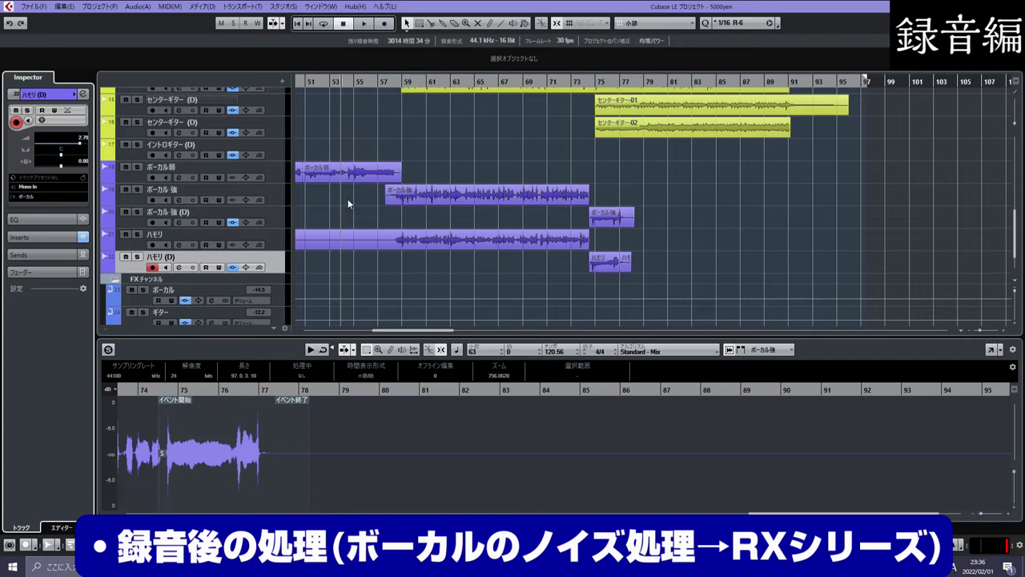
# Step: Open the Nectar 3 Elements insert from the ボーカル group channel's settings, close those settings, and move the plug-in clear of the vocal events
pyautogui.scroll(10, 347, 199)
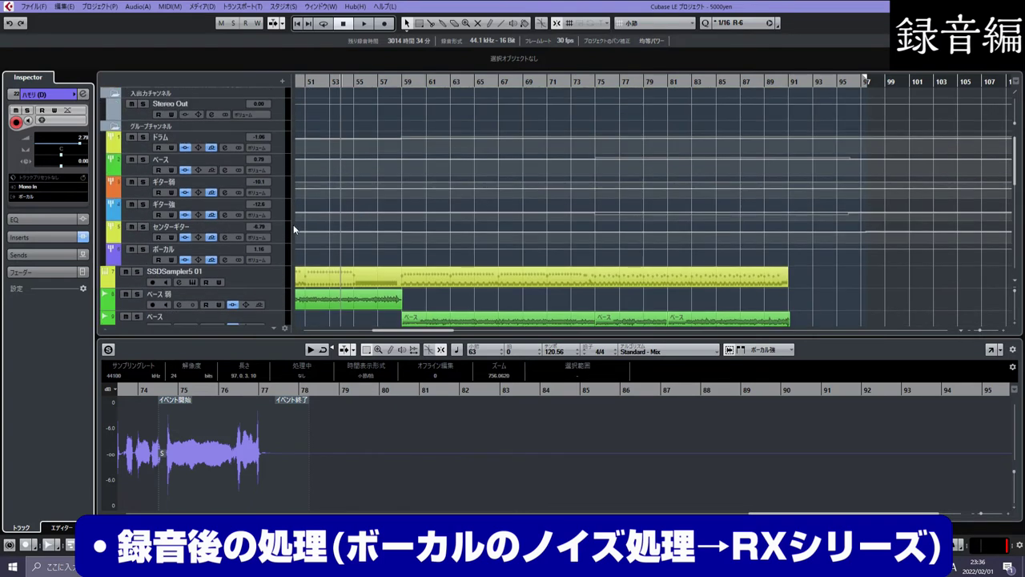
pyautogui.click(270, 252)
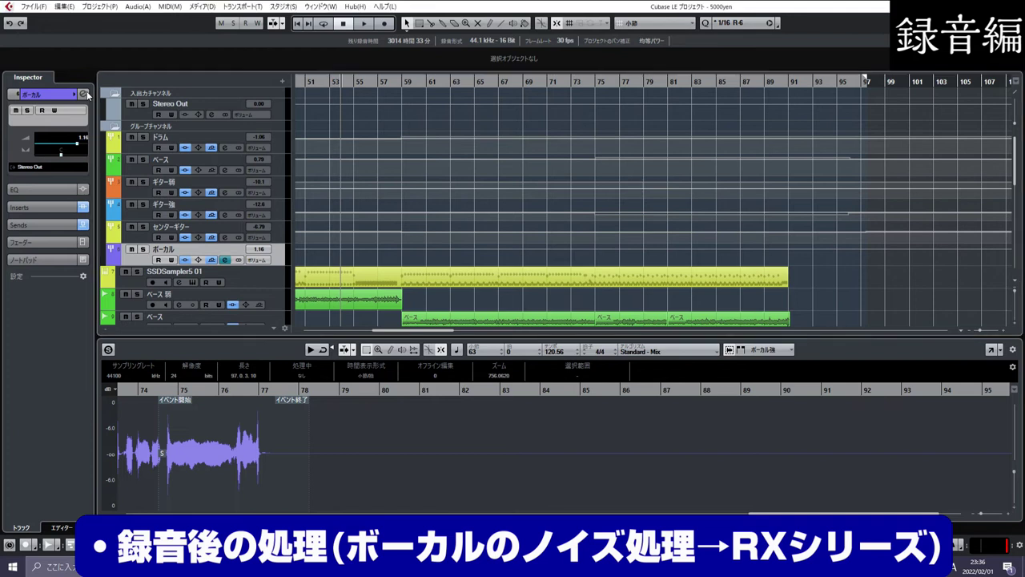
pyautogui.click(83, 93)
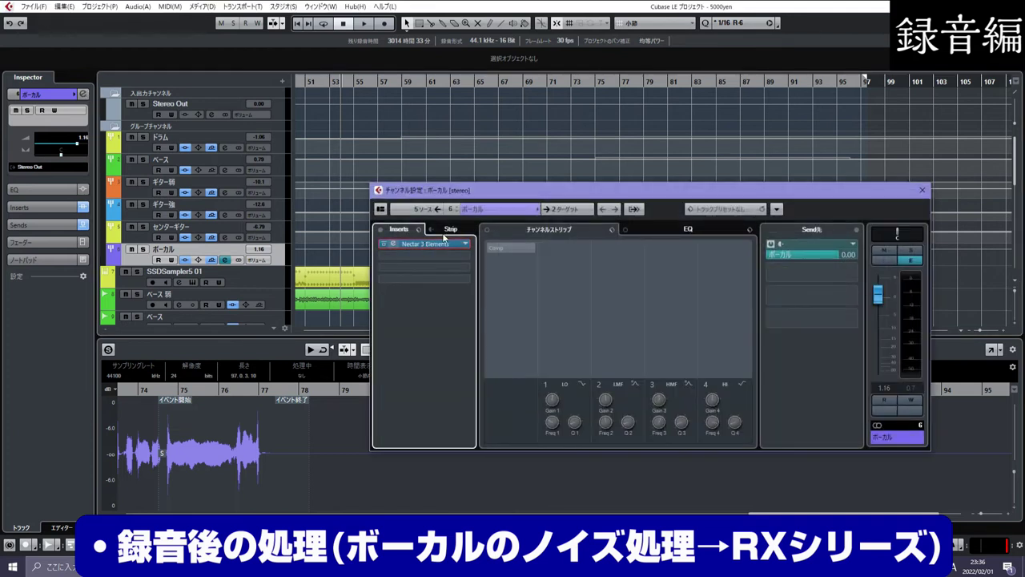
pyautogui.click(922, 190)
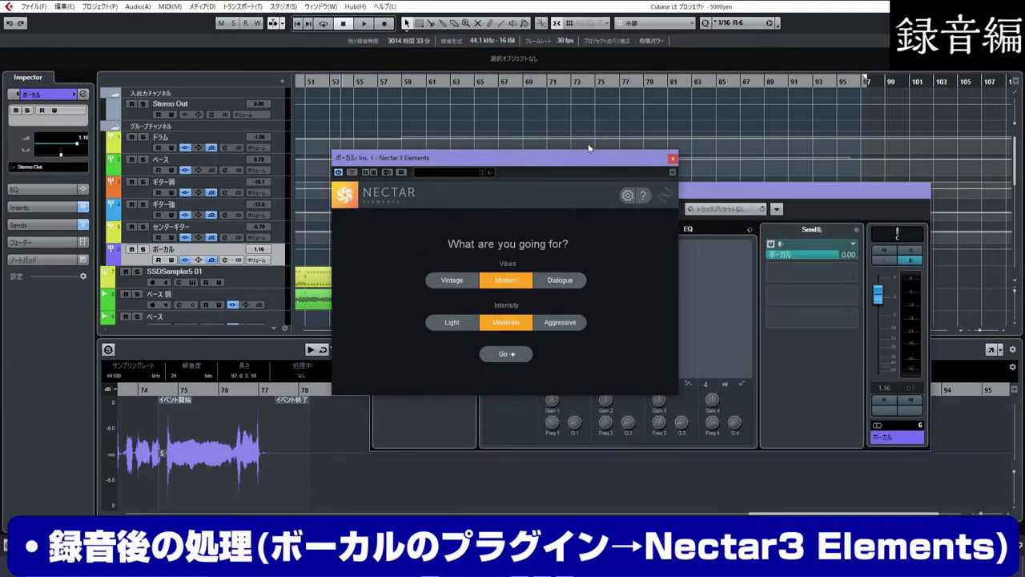
pyautogui.moveTo(496, 157); pyautogui.dragTo(811, 159)
# Step: Run Nectar's assistant on the vocal with the Modern vibe and Moderate intensity, playing from about bar 59 for its analysis
pyautogui.scroll(-5, 532, 164)
pyautogui.scroll(-2, 532, 164)
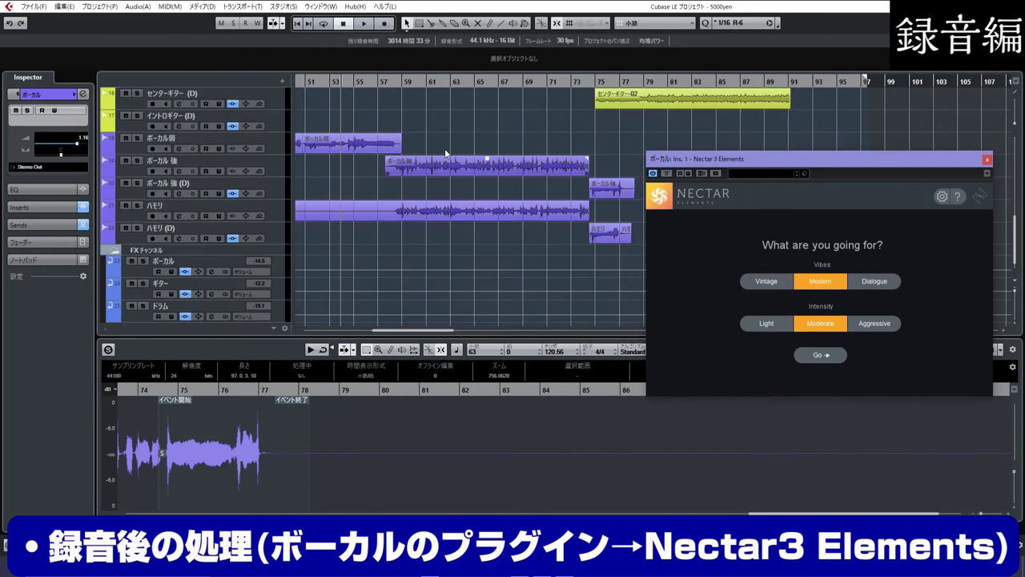
pyautogui.moveTo(399, 81); pyautogui.dragTo(430, 102)
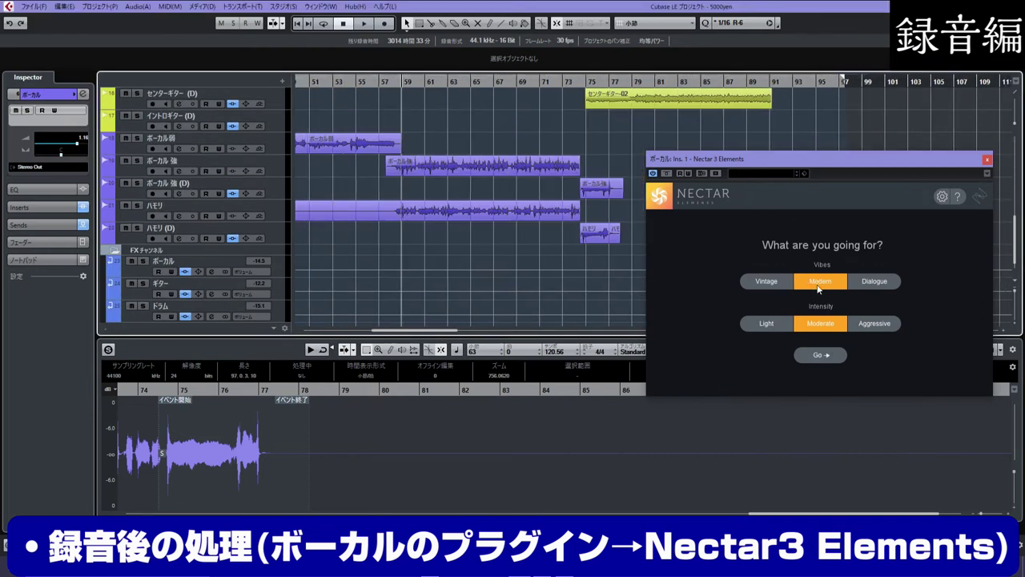
pyautogui.click(820, 355)
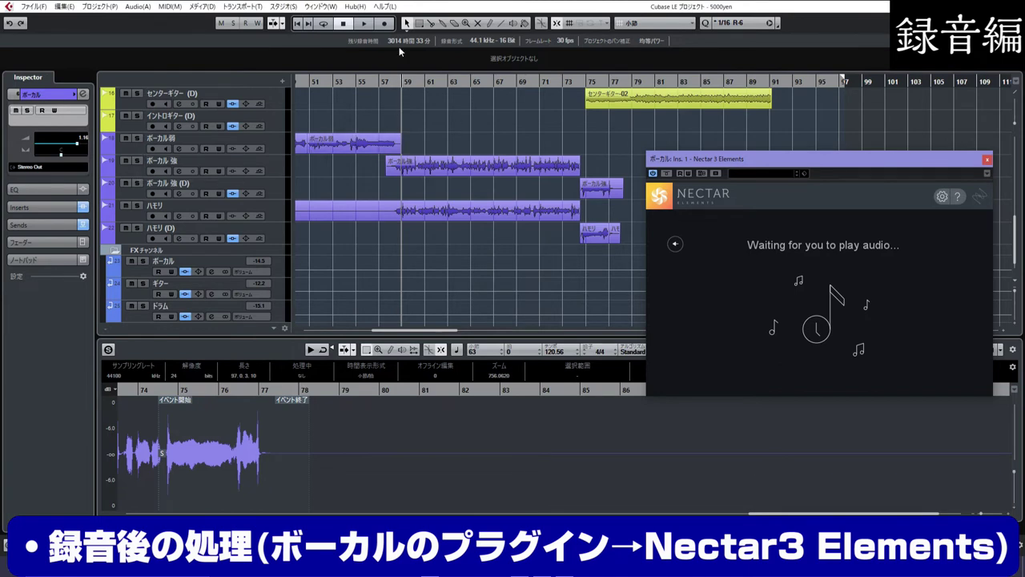
pyautogui.click(366, 24)
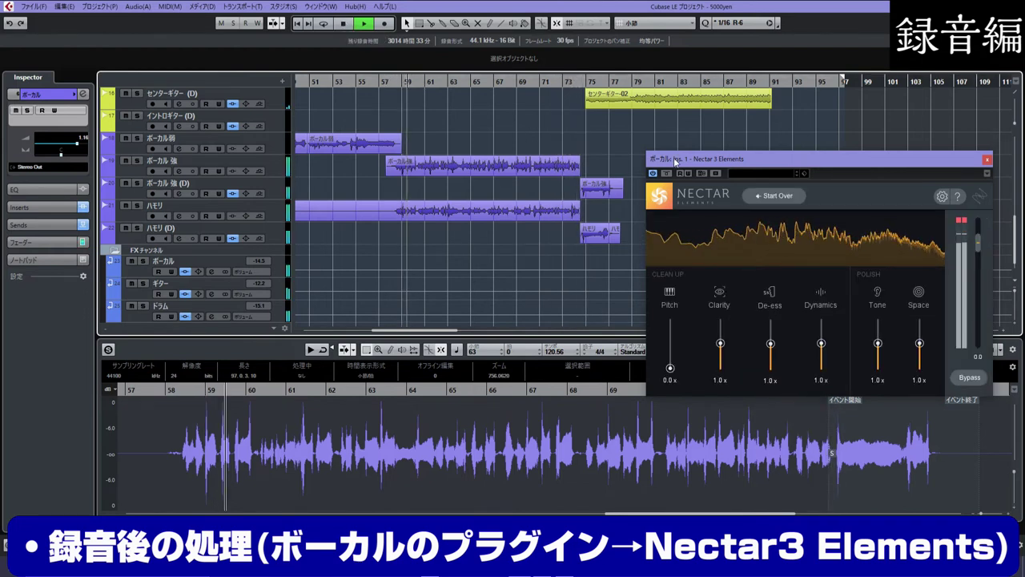
# Step: Solo ボーカル 強 and ハモリ, listen to them with Nectar bypassed and active, and stop playback
pyautogui.moveTo(652, 158); pyautogui.dragTo(609, 154)
pyautogui.click(137, 160)
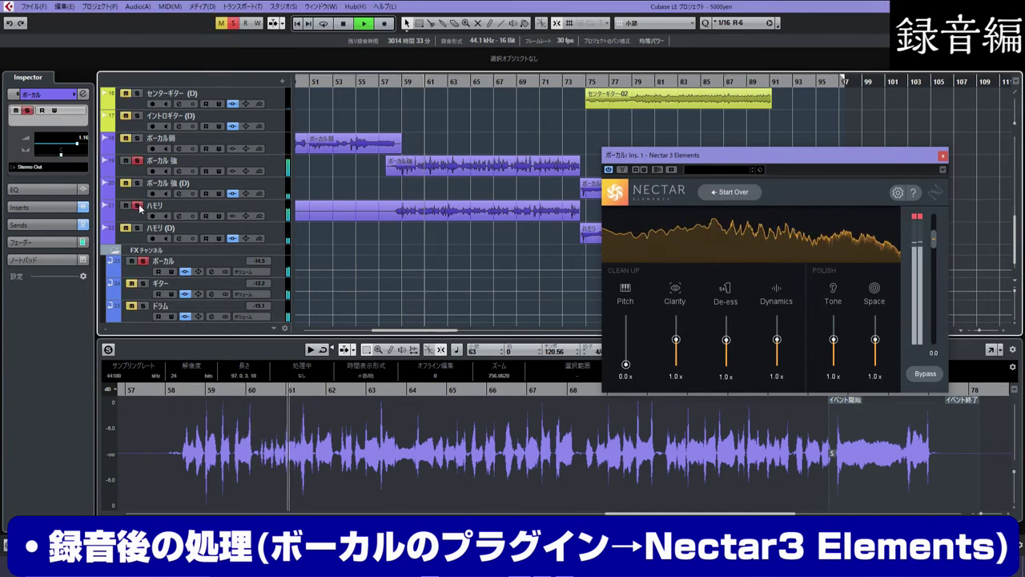
pyautogui.click(609, 170)
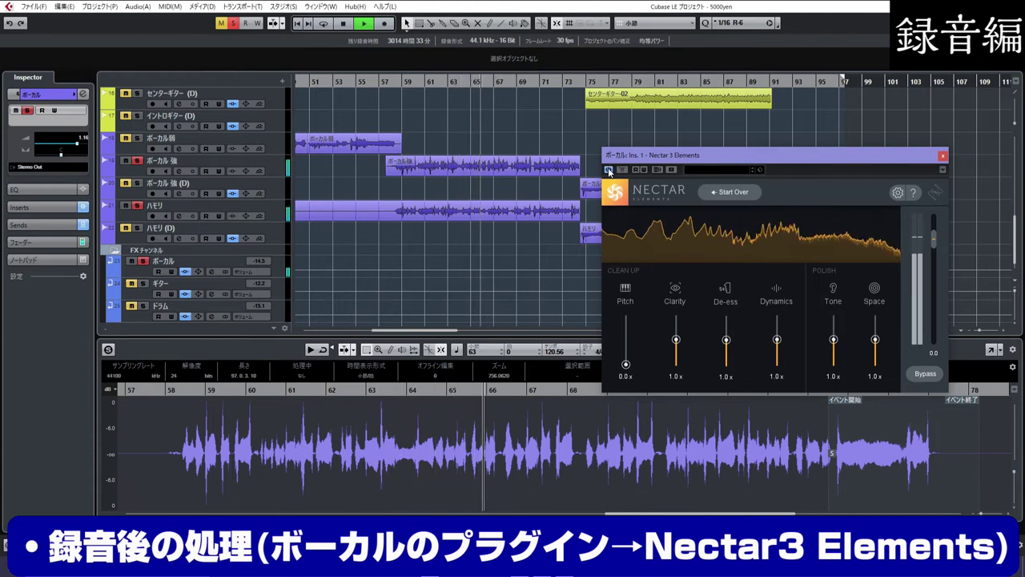
pyautogui.moveTo(613, 155); pyautogui.dragTo(586, 140)
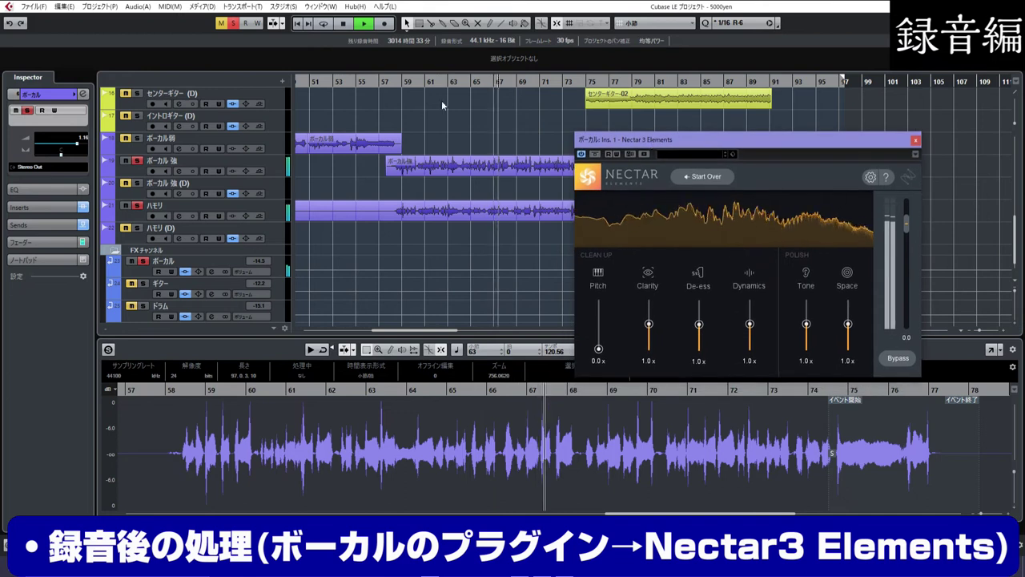
pyautogui.click(345, 24)
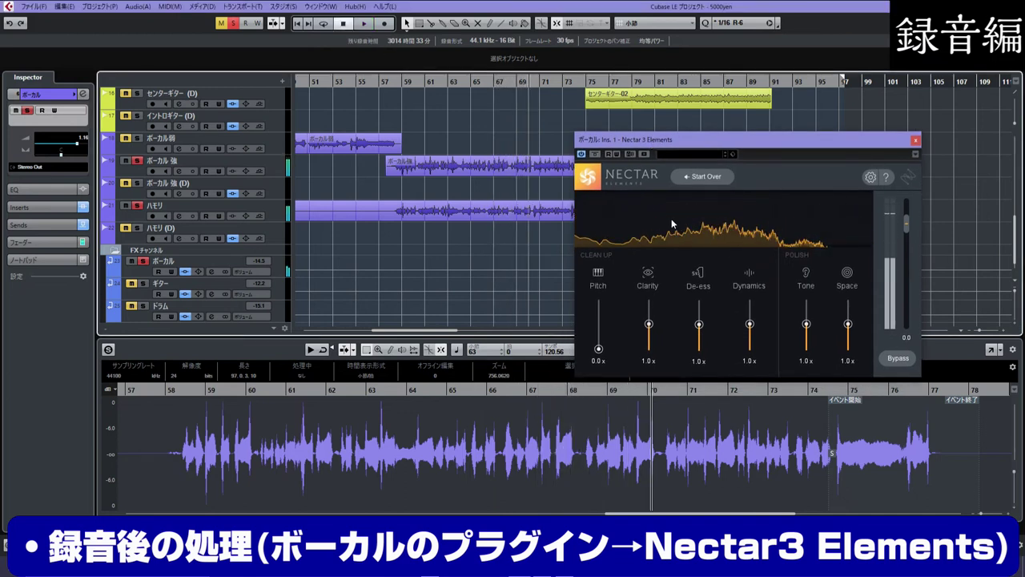
# Step: Check the RoomWorks SE insert in the ボーカル FX channel's settings, close them, and set Nectar's Space to 0.0x
pyautogui.moveTo(670, 136)
pyautogui.mouseDown()
pyautogui.moveTo(664, 115)
pyautogui.moveTo(677, 121)
pyautogui.mouseUp()
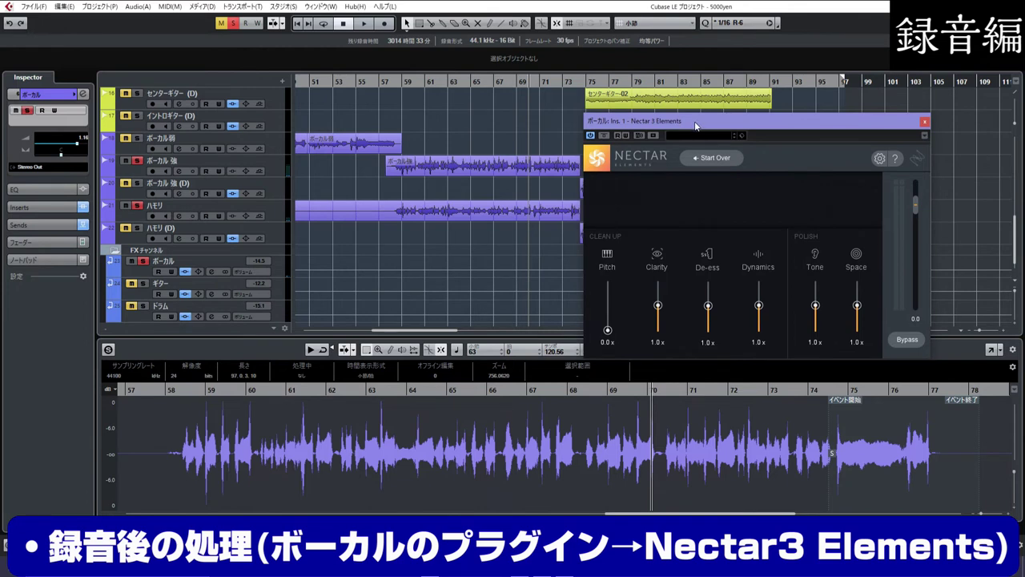
pyautogui.click(208, 268)
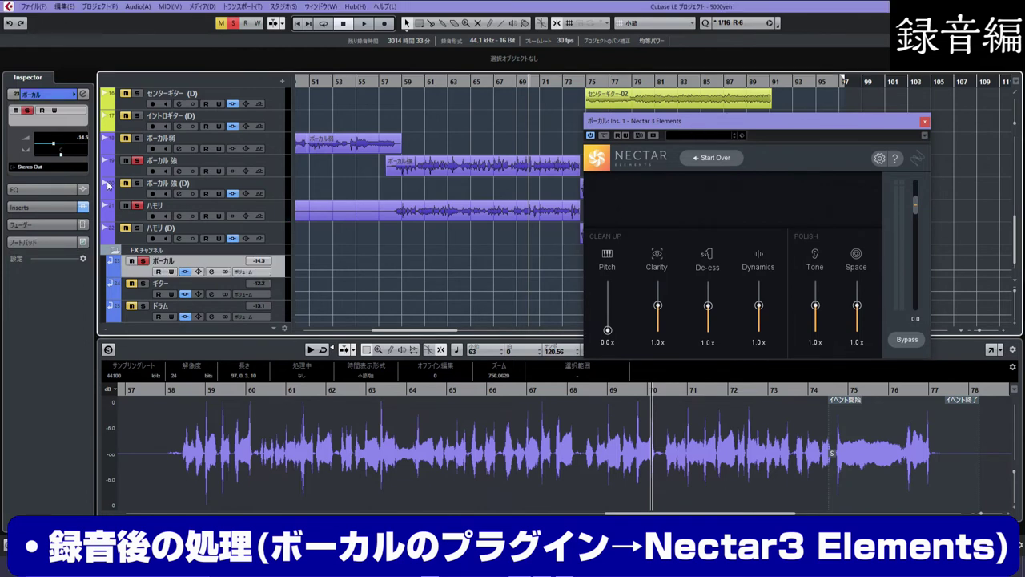
pyautogui.click(81, 95)
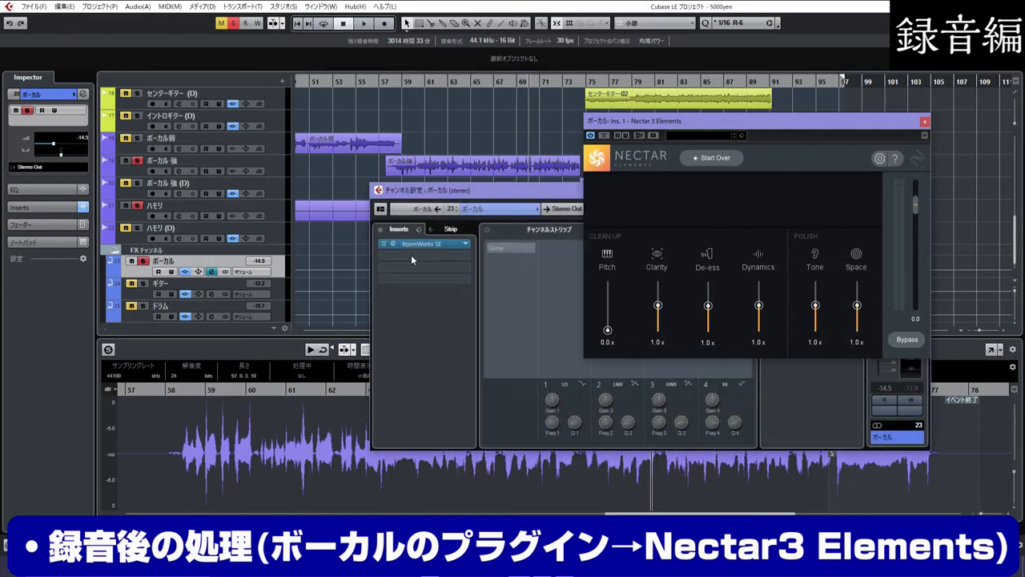
pyautogui.moveTo(431, 184); pyautogui.dragTo(250, 70)
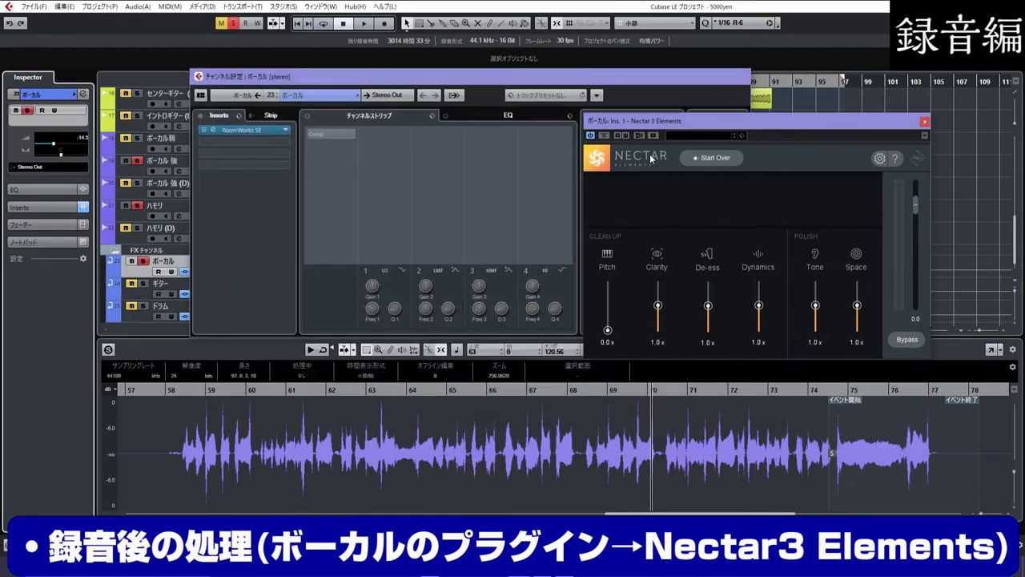
pyautogui.click(740, 76)
pyautogui.moveTo(858, 306); pyautogui.dragTo(862, 367)
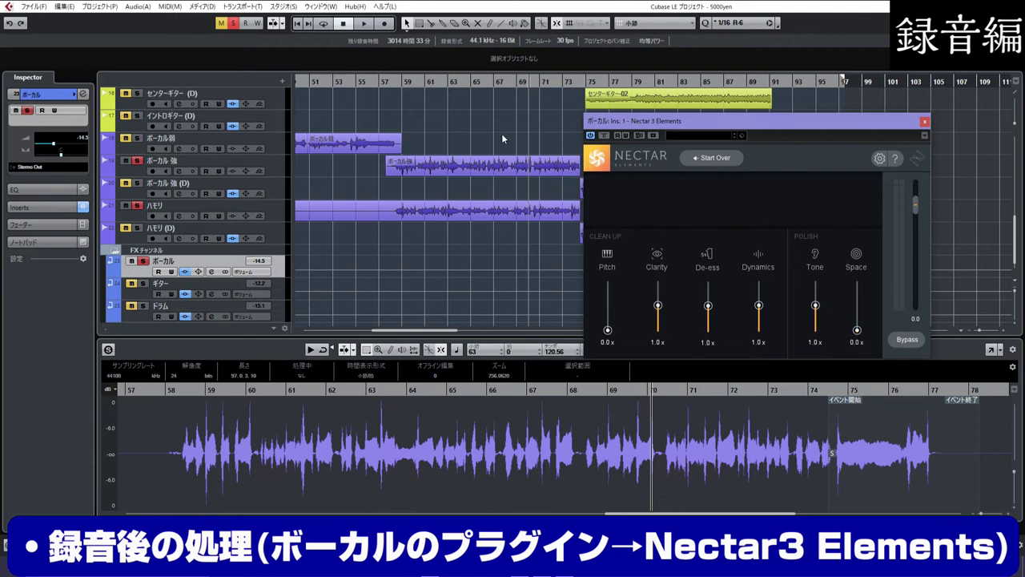
# Step: Play the soloed vocals from about bar 59, comparing Nectar switched off and on without its Space effect
pyautogui.click(397, 81)
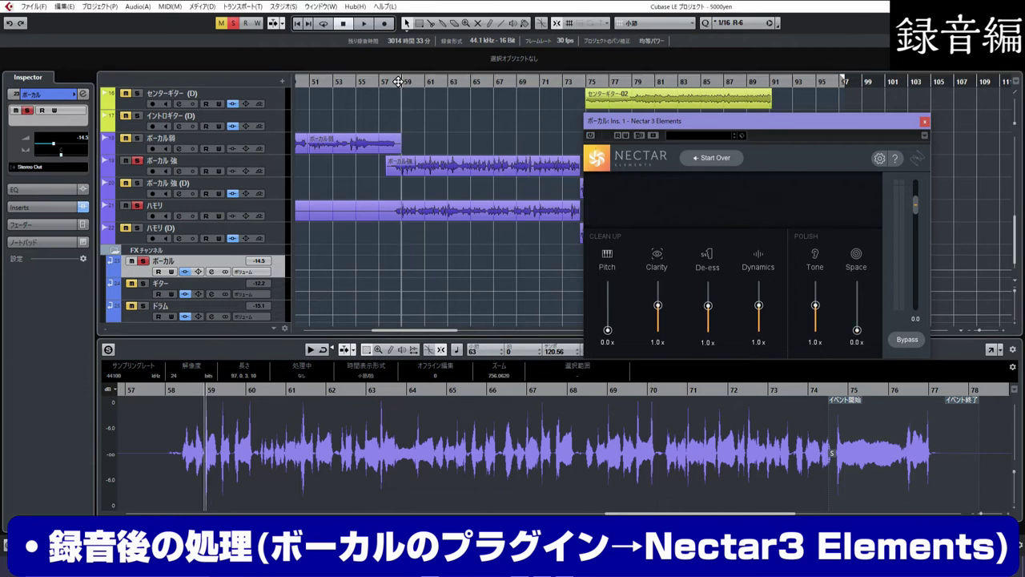
pyautogui.click(365, 23)
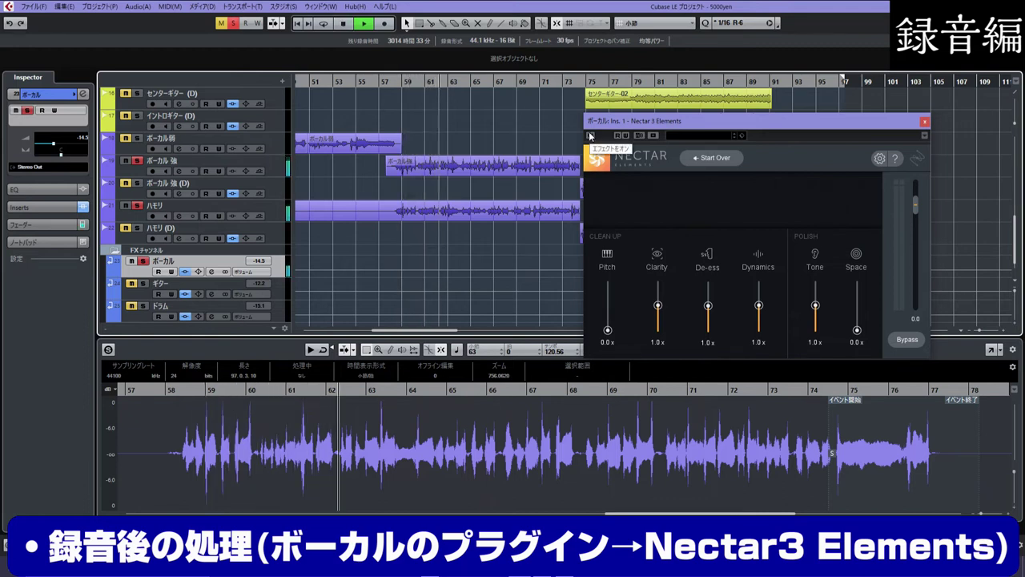
pyautogui.click(591, 135)
pyautogui.click(590, 135)
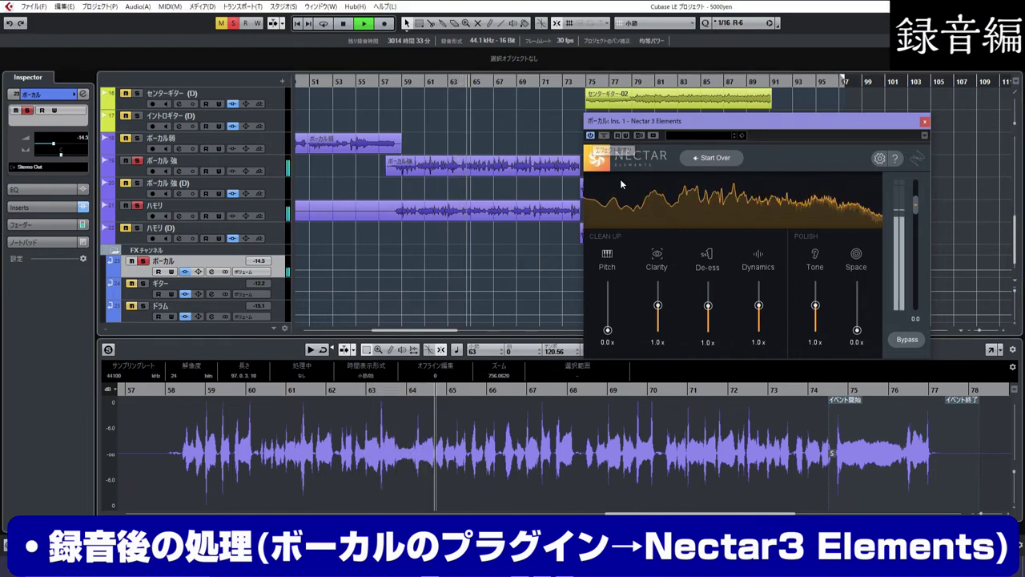
pyautogui.click(388, 86)
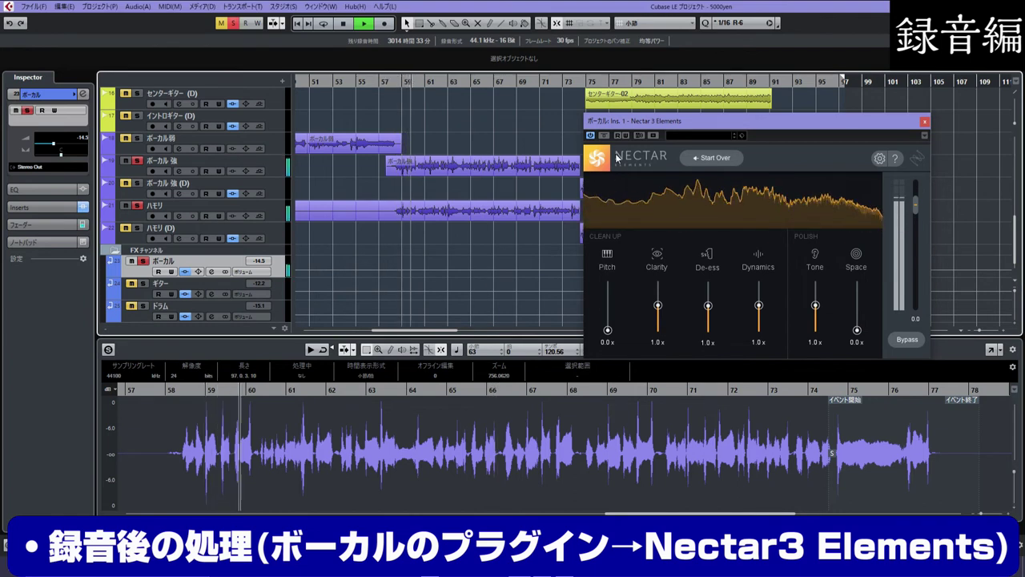
pyautogui.click(590, 136)
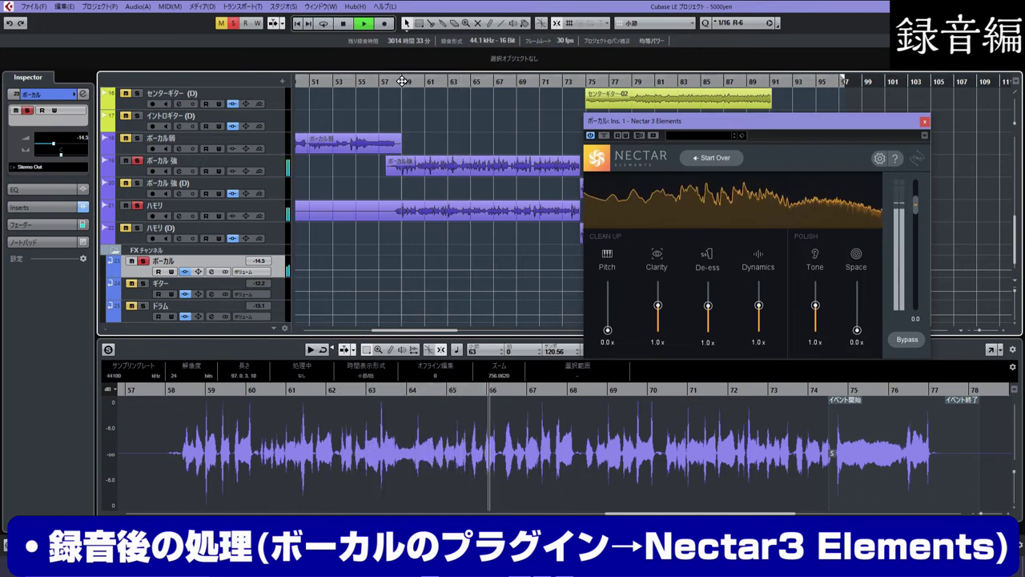
# Step: Replay the soloed vocals from about bar 59 with Nectar bypassed, repeat the passage with it active, and stop playback
pyautogui.press('space')
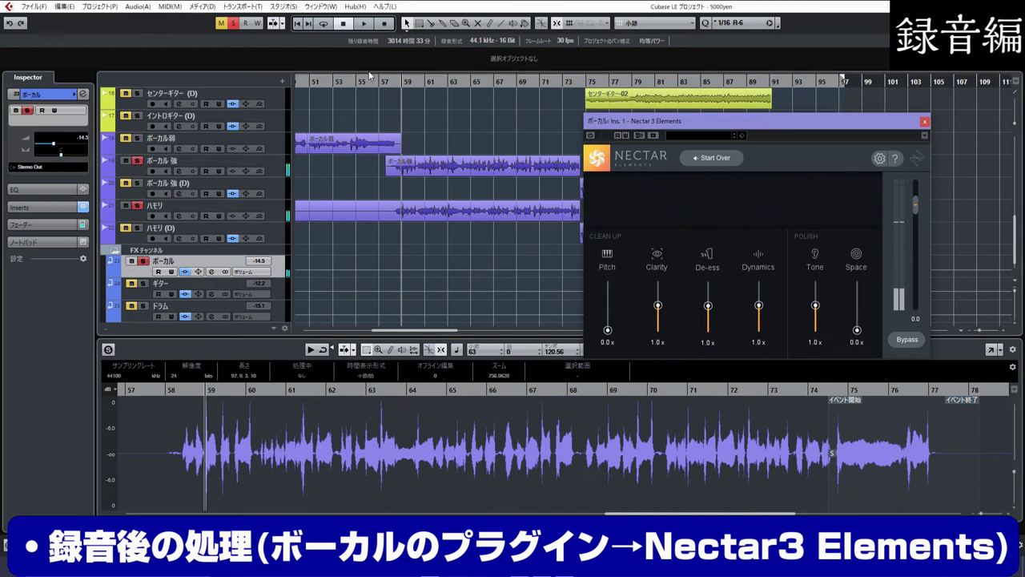
pyautogui.click(401, 81)
pyautogui.press('space')
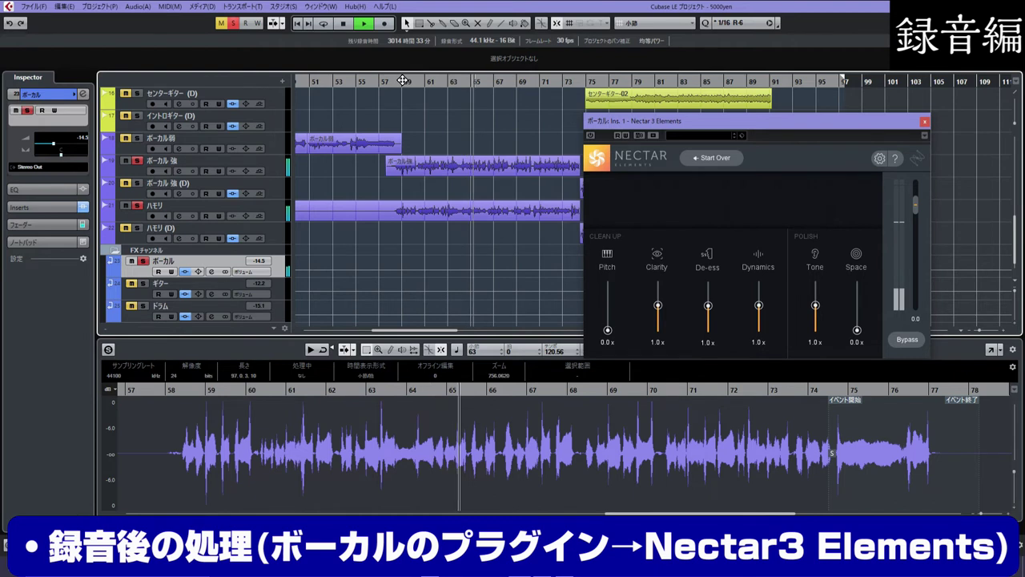
pyautogui.press('space')
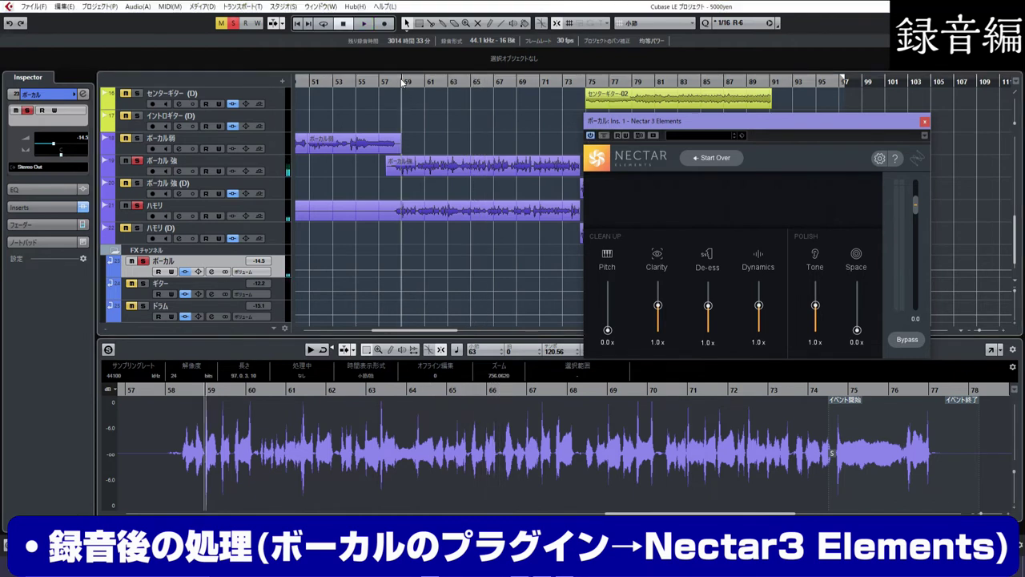
pyautogui.press('space')
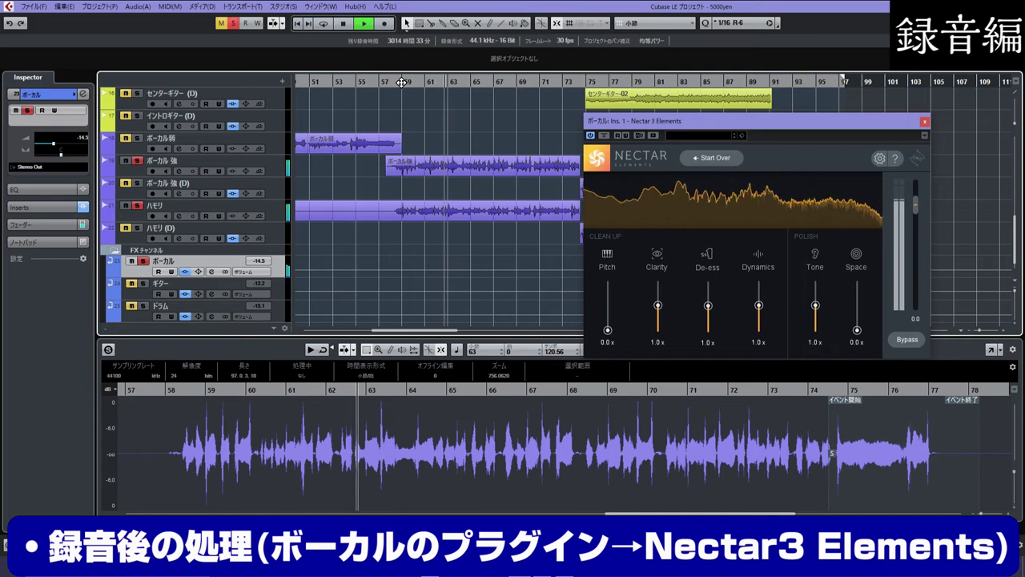
pyautogui.click(344, 25)
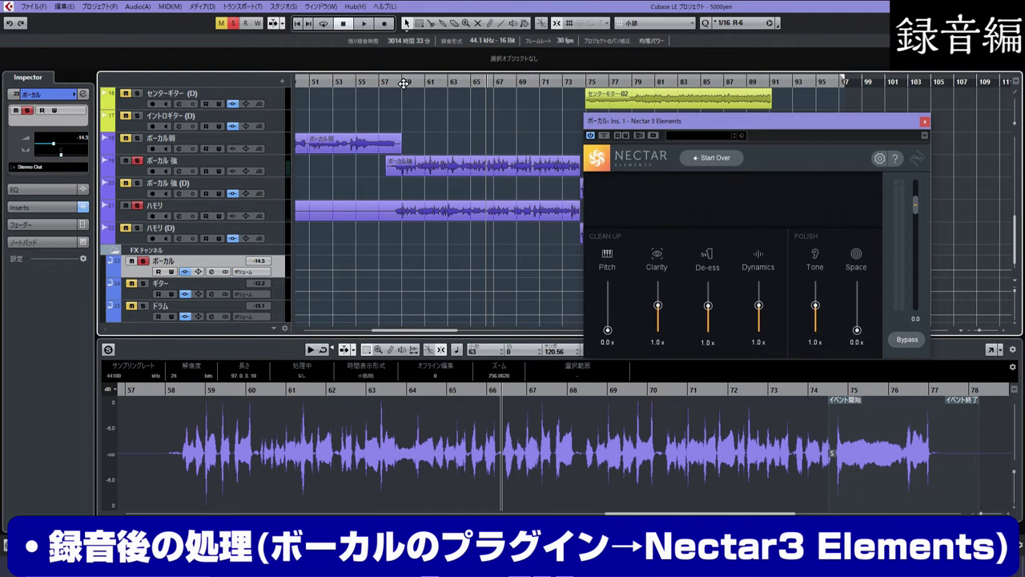
# Step: Play from about bar 59, audition Nectar's De-ess at 2.0x, and return it to 1.0x
pyautogui.moveTo(678, 124); pyautogui.dragTo(572, 90)
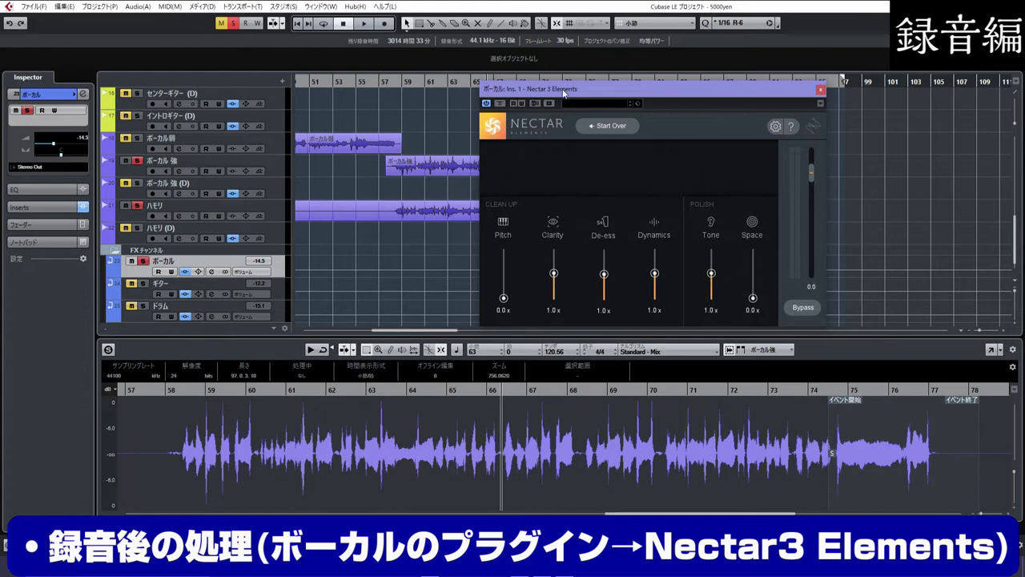
pyautogui.moveTo(564, 91); pyautogui.dragTo(533, 100)
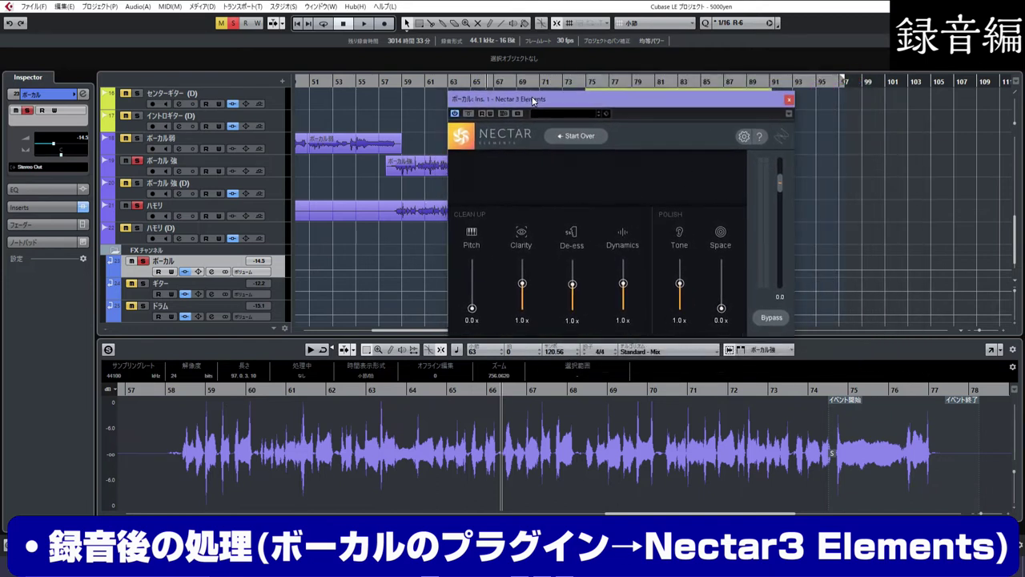
pyautogui.doubleClick(401, 82)
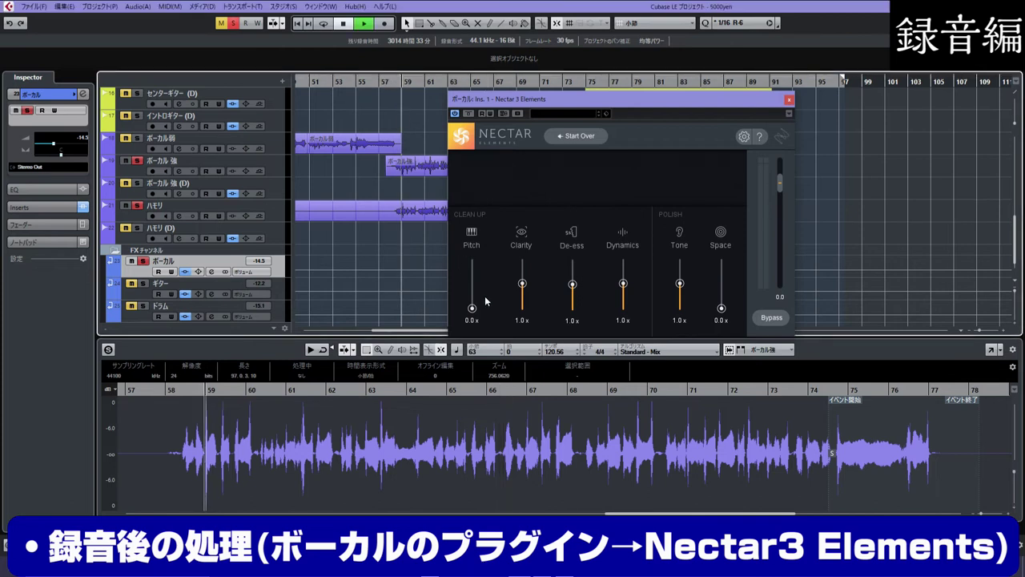
pyautogui.moveTo(521, 285)
pyautogui.mouseDown()
pyautogui.moveTo(526, 261)
pyautogui.moveTo(521, 323)
pyautogui.moveTo(521, 267)
pyautogui.moveTo(521, 286)
pyautogui.mouseUp()
pyautogui.moveTo(572, 285); pyautogui.dragTo(570, 240)
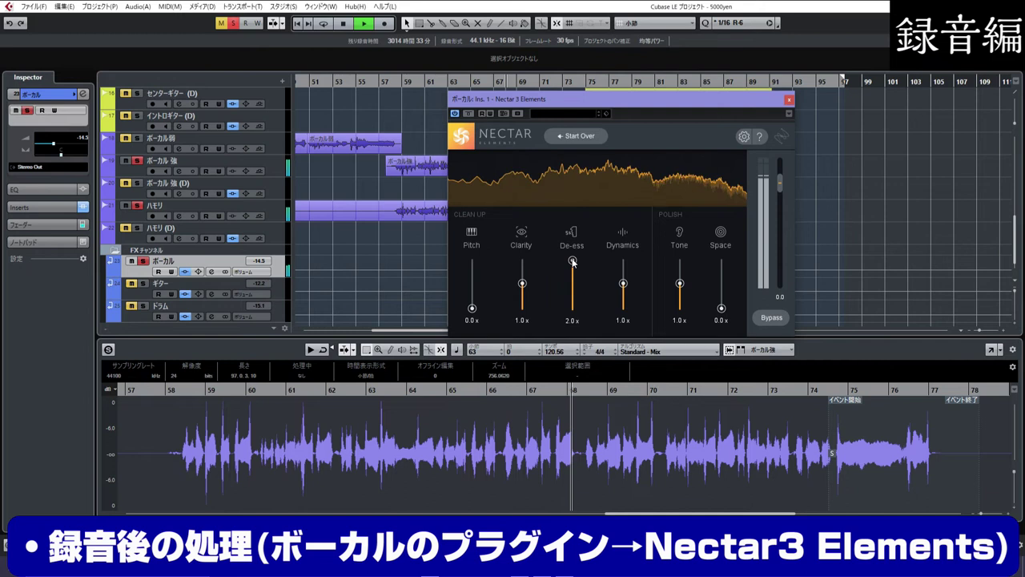
pyautogui.moveTo(572, 261); pyautogui.dragTo(572, 286)
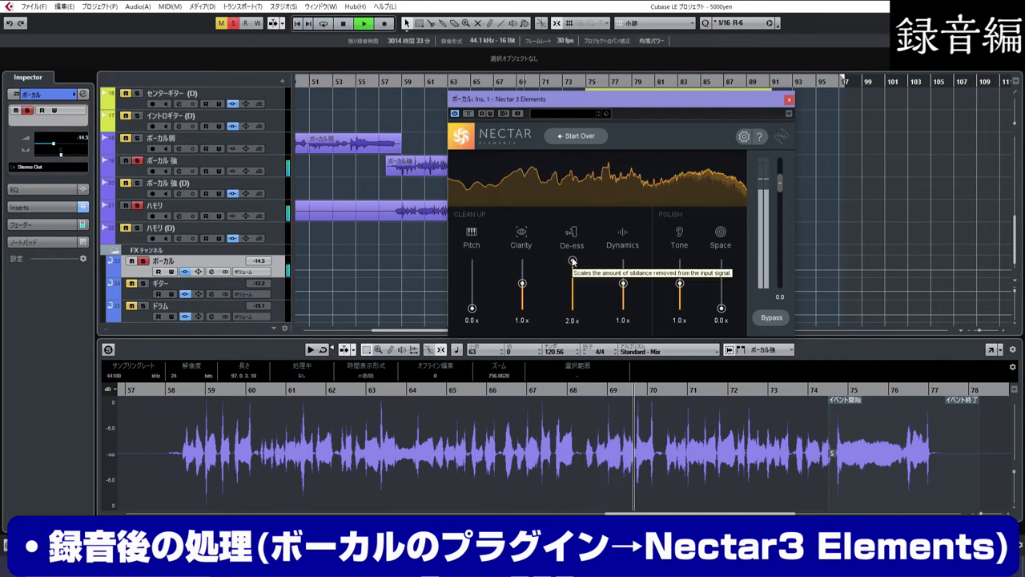
# Step: Audition Nectar's Dynamics at 2.0x, restart playback from about bar 59, and lower Dynamics to 0.0x
pyautogui.moveTo(623, 284); pyautogui.dragTo(623, 260)
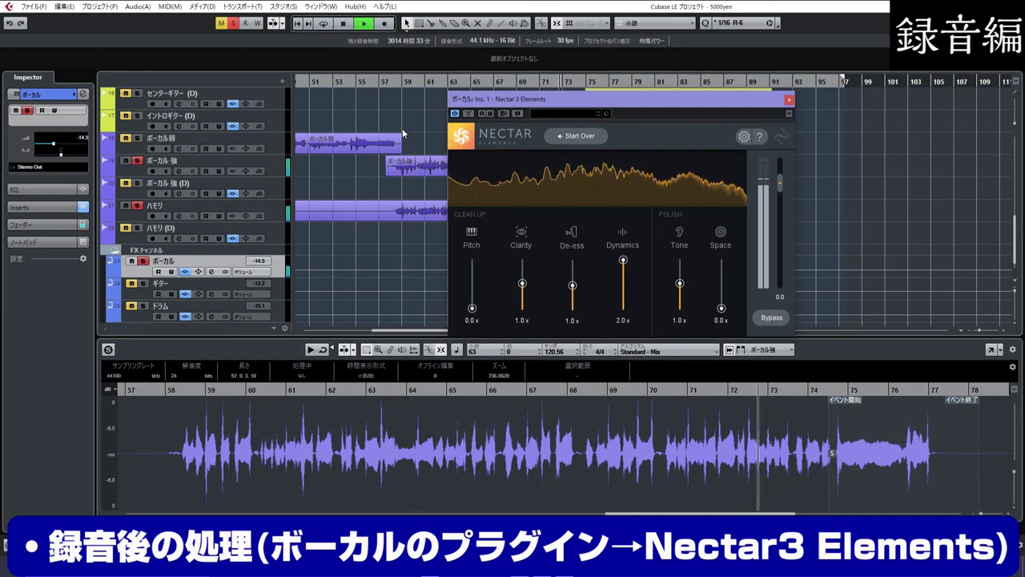
pyautogui.click(401, 81)
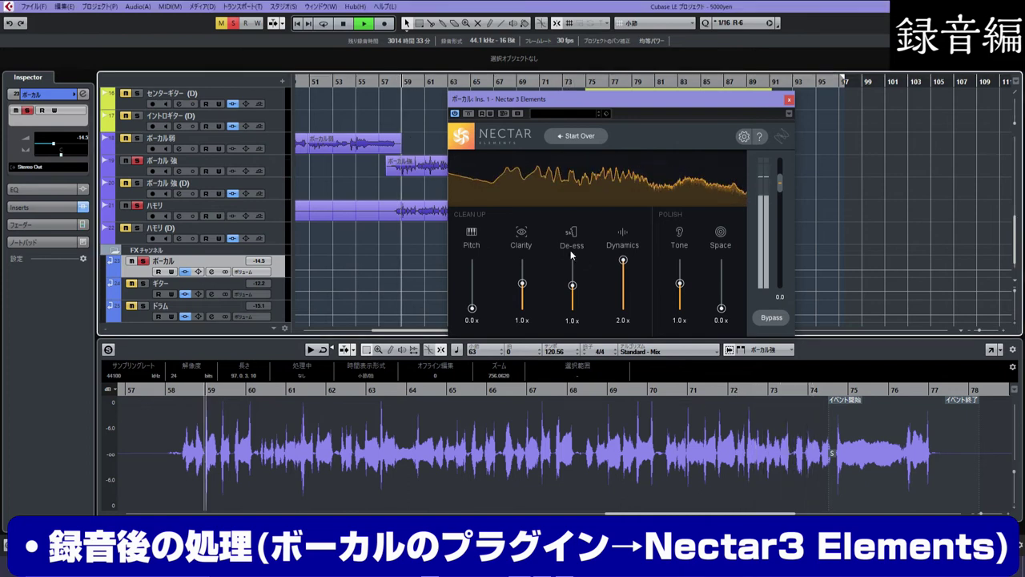
pyautogui.moveTo(622, 261); pyautogui.dragTo(623, 307)
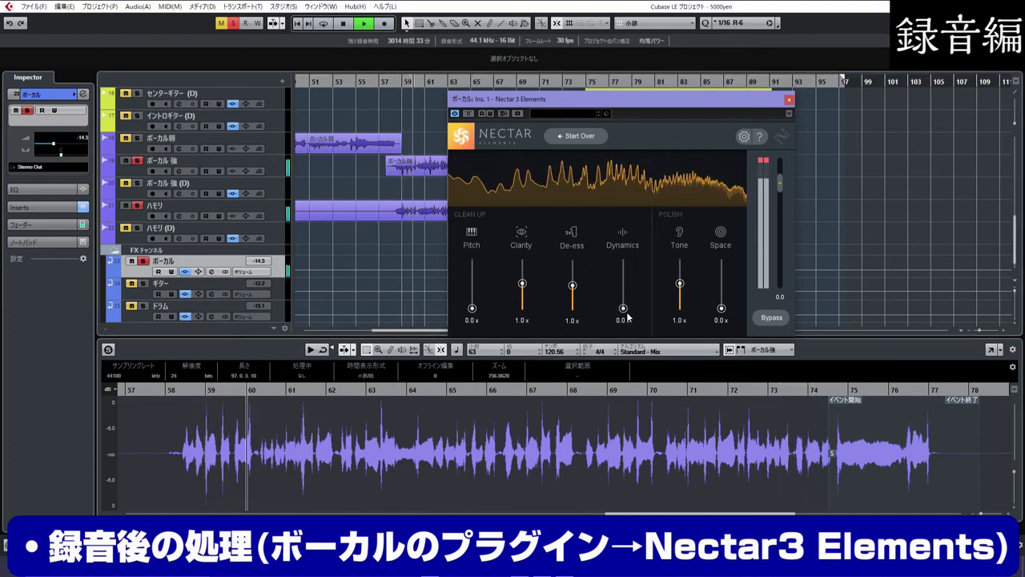
# Step: Set Nectar's Dynamics back to 1.0x, keeping Tone at 1.0x, and stop playback
pyautogui.moveTo(623, 308); pyautogui.dragTo(623, 284)
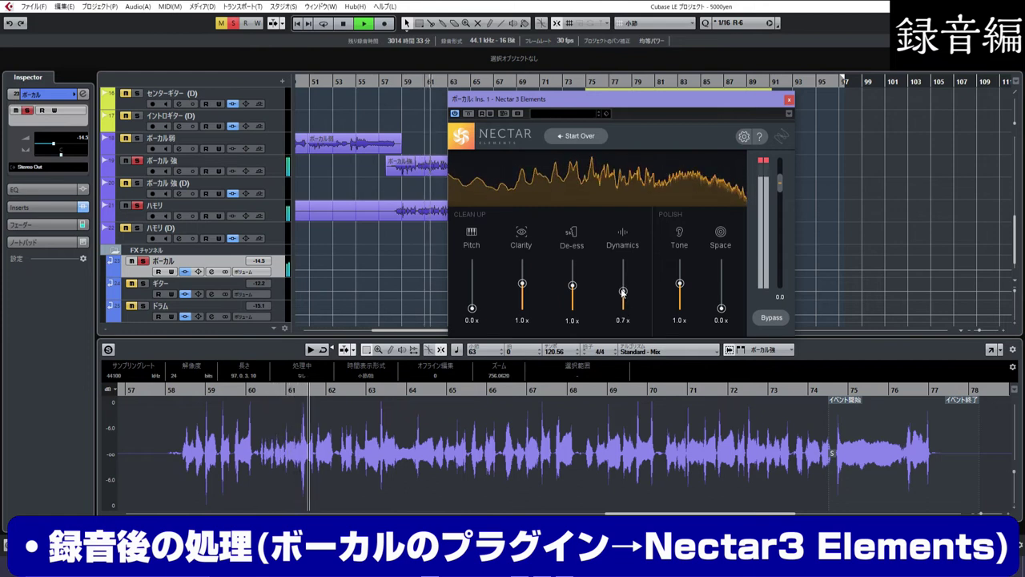
pyautogui.moveTo(677, 282)
pyautogui.mouseDown()
pyautogui.moveTo(682, 259)
pyautogui.moveTo(677, 314)
pyautogui.moveTo(679, 284)
pyautogui.mouseUp()
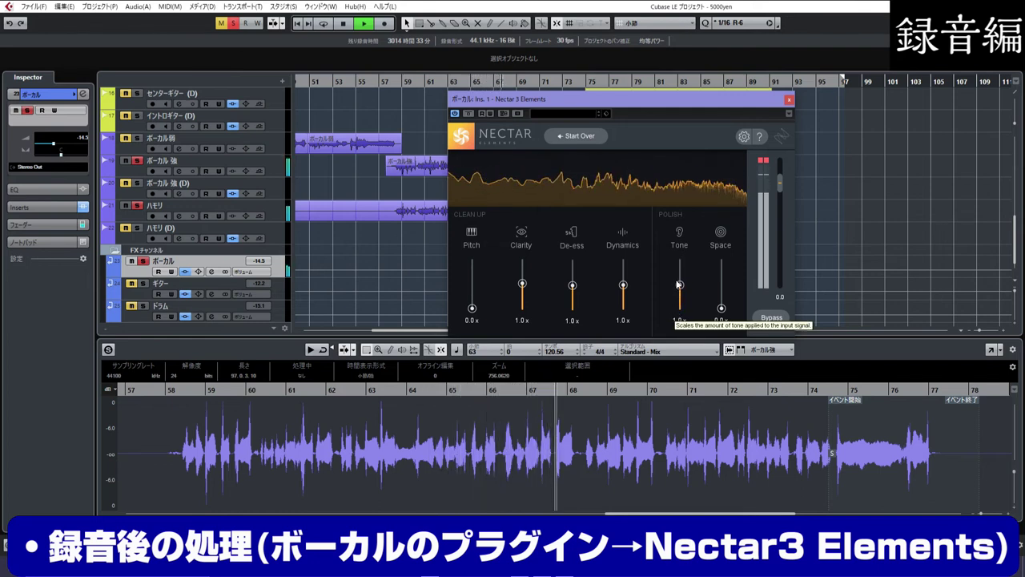
pyautogui.click(366, 25)
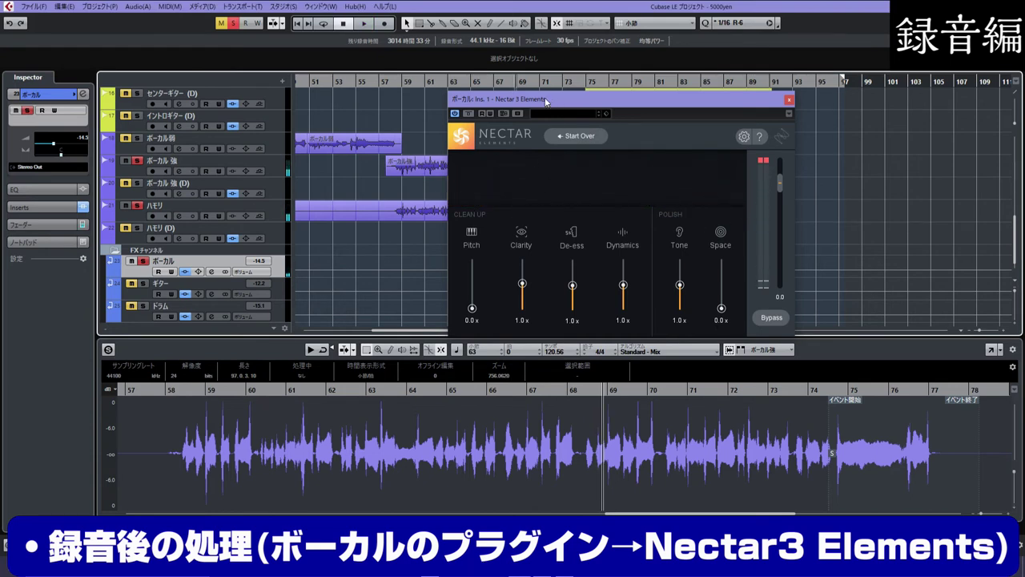
# Step: Clear all mutes and solos, play the full mix from about bar 59, and raise De-ess, Dynamics, Tone and Clarity to 2.0x
pyautogui.click(222, 22)
pyautogui.press('space')
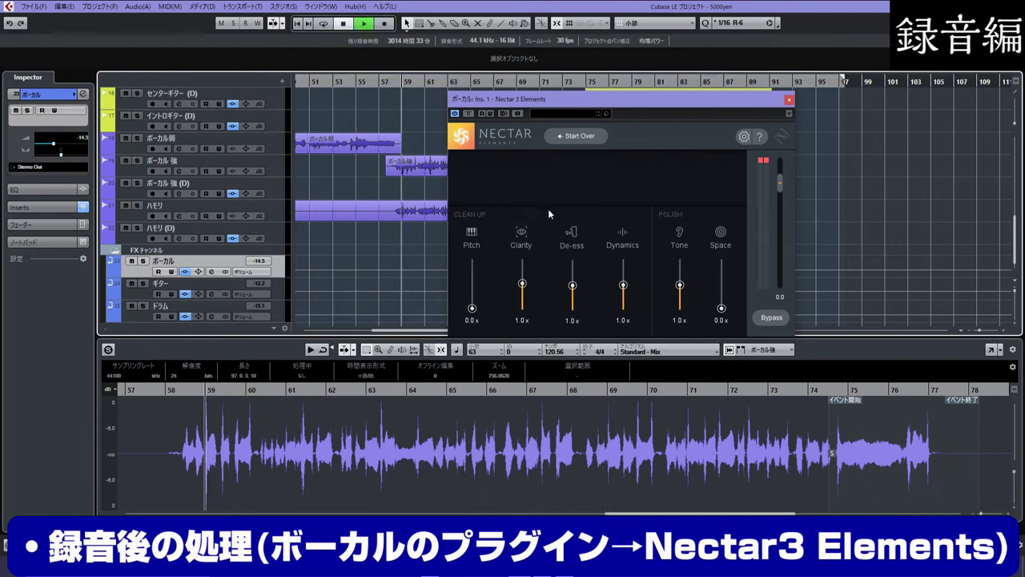
pyautogui.moveTo(521, 285); pyautogui.dragTo(574, 258)
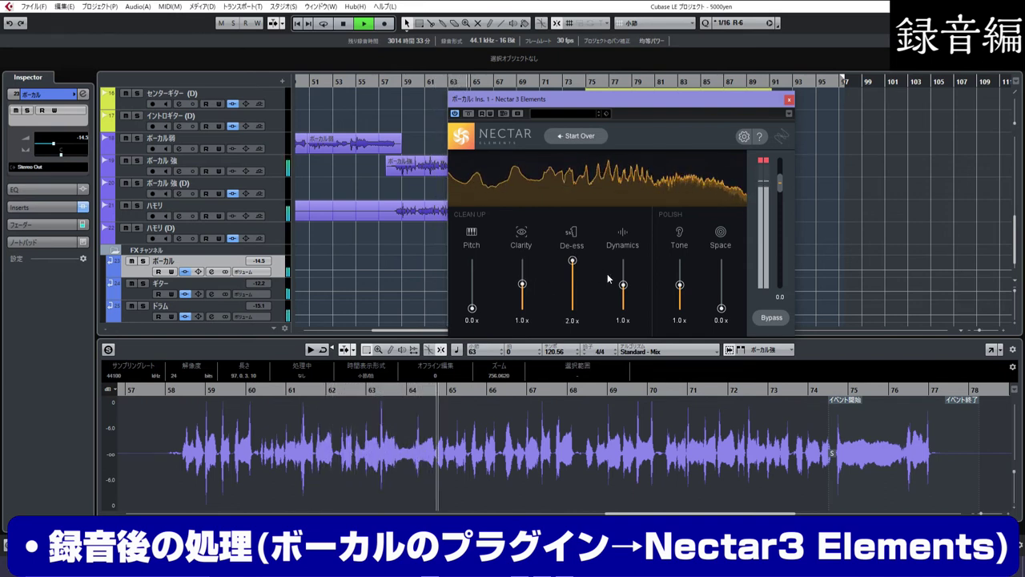
pyautogui.moveTo(623, 286); pyautogui.dragTo(623, 261)
pyautogui.moveTo(679, 285); pyautogui.dragTo(679, 260)
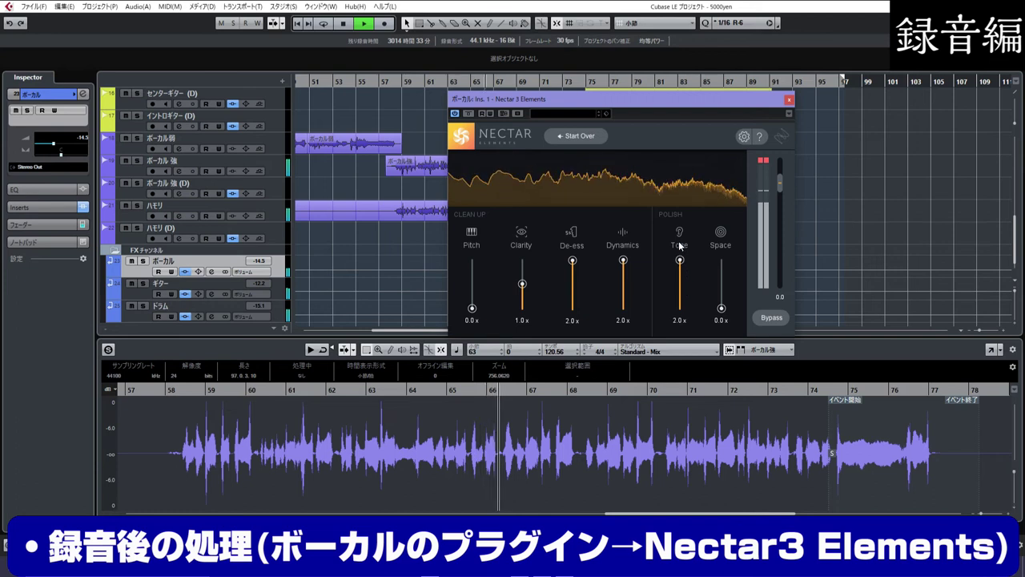
pyautogui.moveTo(521, 284); pyautogui.dragTo(525, 238)
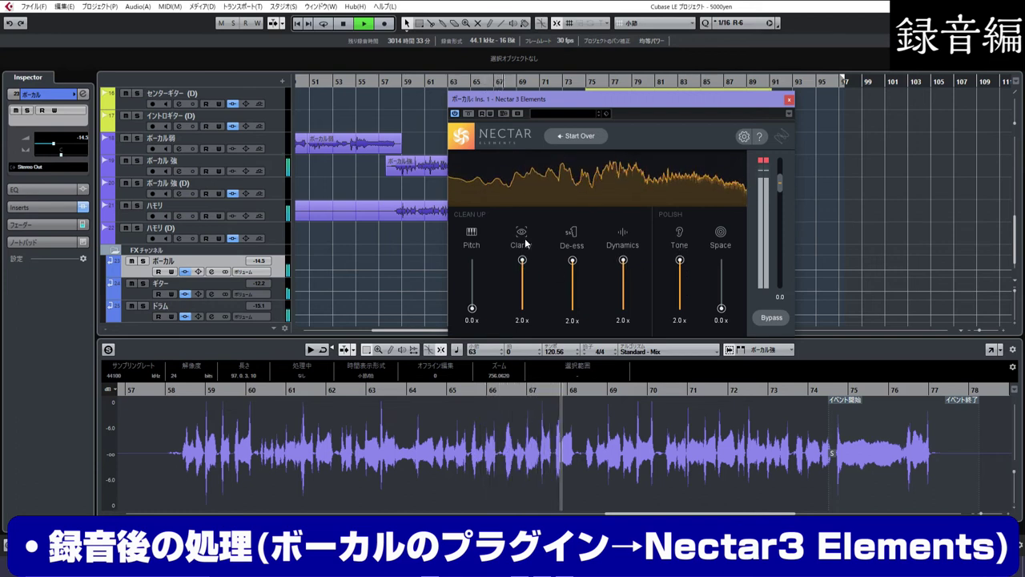
# Step: Lower Dynamics to about 0.1x, return Tone, Dynamics, De-ess and Clarity to 1.0x, and stop playback
pyautogui.moveTo(623, 260); pyautogui.dragTo(623, 308)
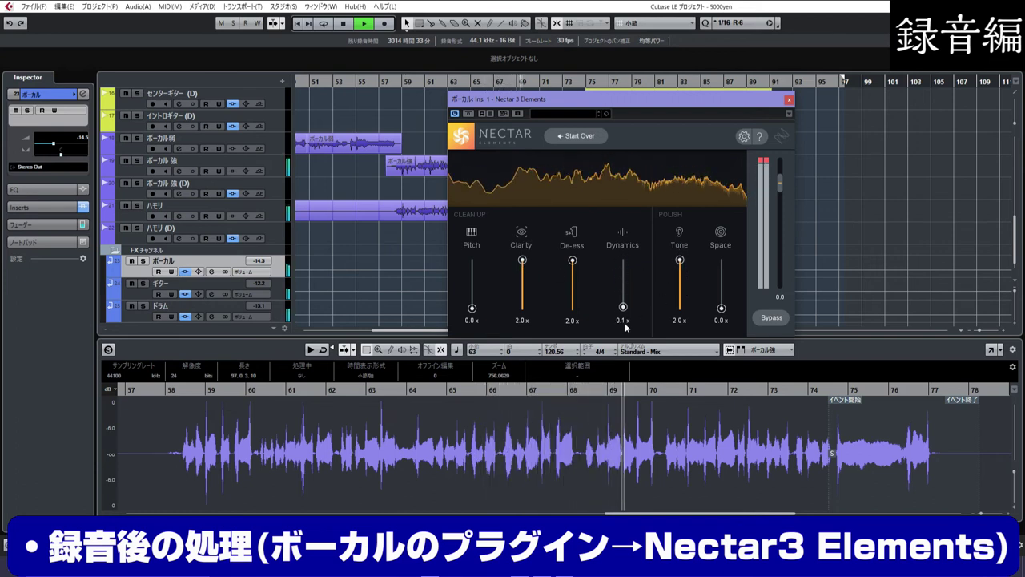
pyautogui.moveTo(678, 259); pyautogui.dragTo(680, 283)
pyautogui.moveTo(623, 308); pyautogui.dragTo(624, 285)
pyautogui.moveTo(572, 260); pyautogui.dragTo(573, 283)
pyautogui.moveTo(521, 260); pyautogui.dragTo(521, 284)
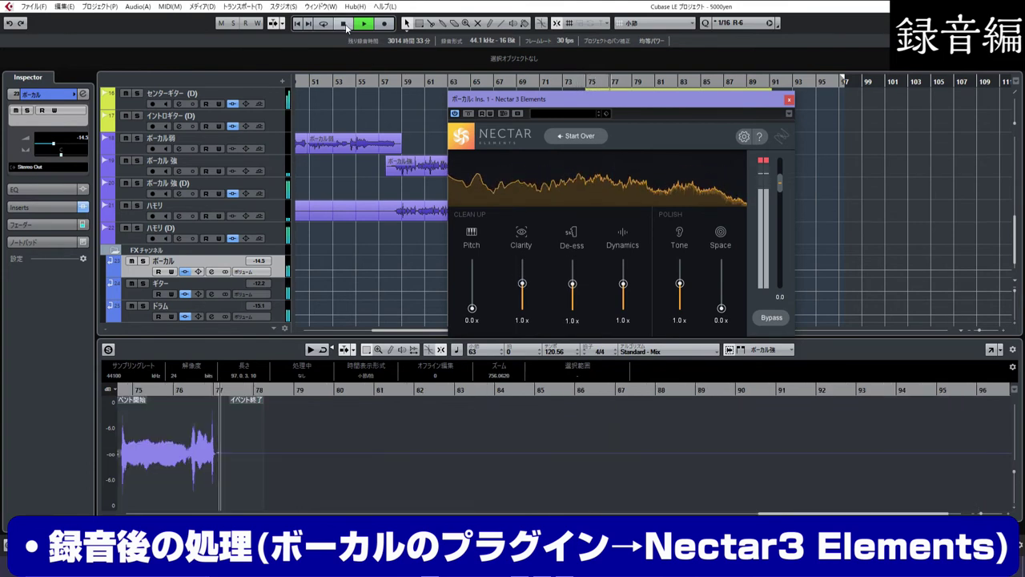
pyautogui.press('space')
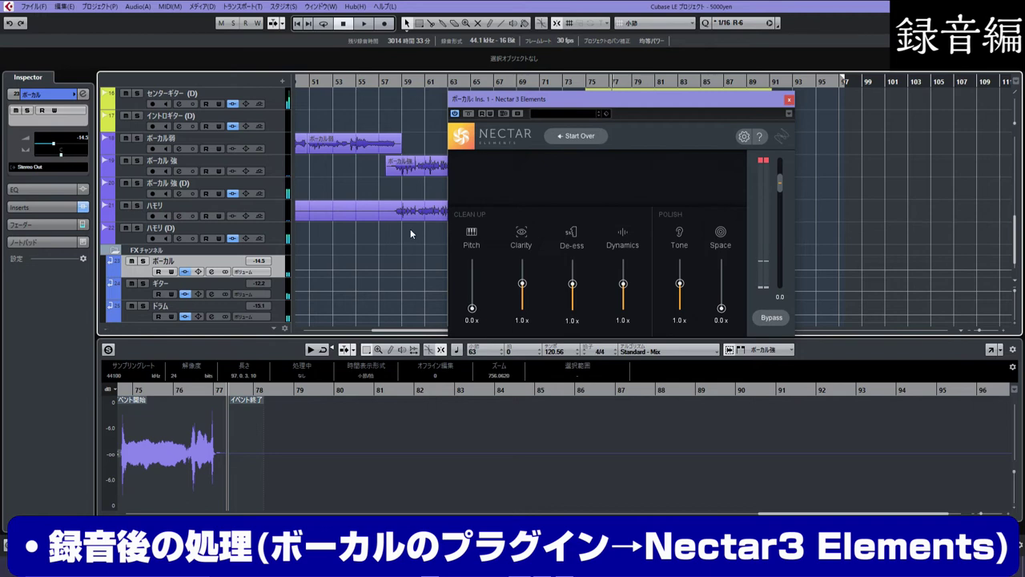
# Step: Demonstrate Nectar's Dynamics at a higher amount and Tone at 1.9x, returning each to 1.0x
pyautogui.scroll(6, 333, 187)
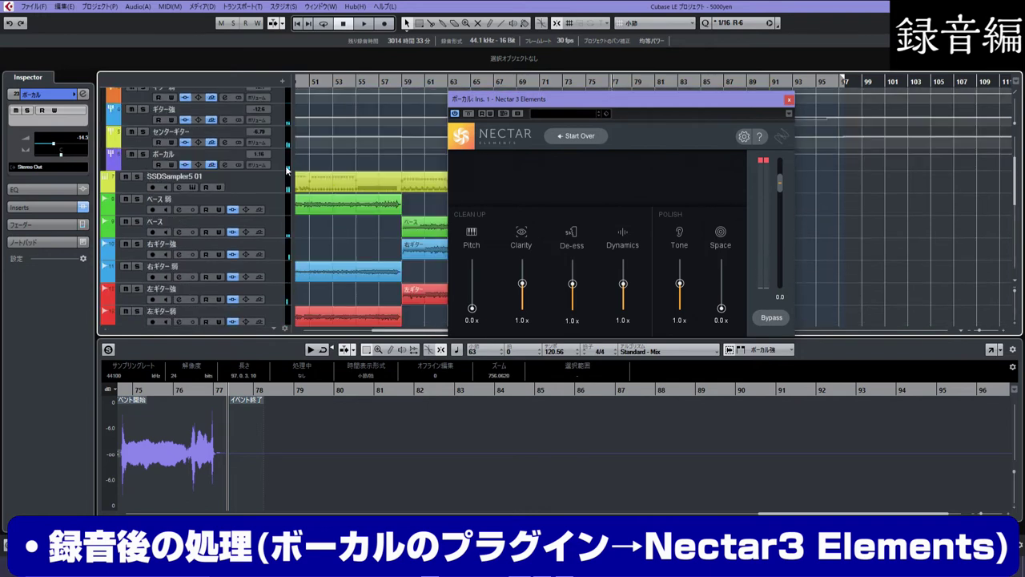
pyautogui.scroll(3, 265, 153)
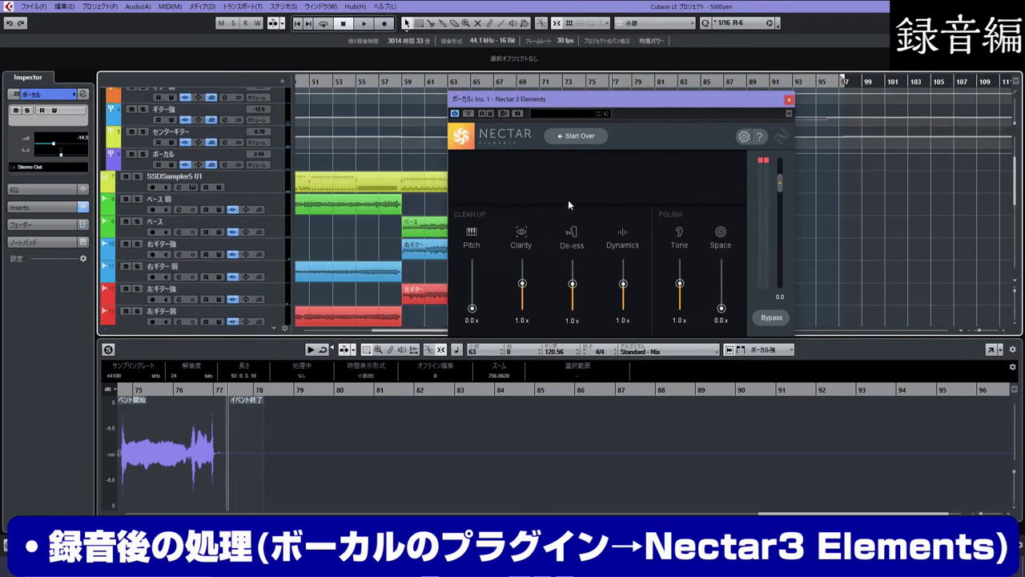
pyautogui.moveTo(592, 98); pyautogui.dragTo(517, 88)
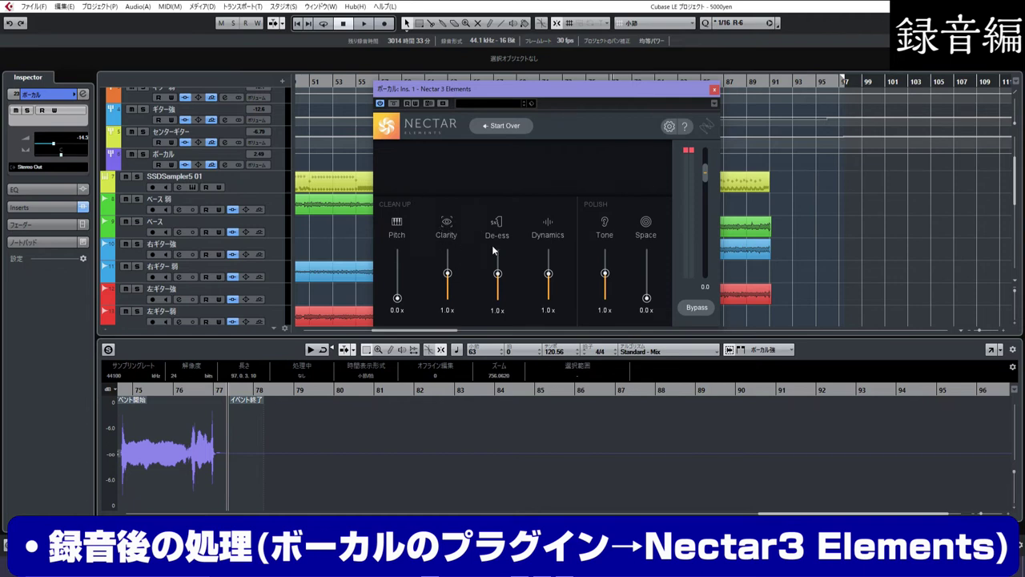
pyautogui.scroll(-5, 360, 211)
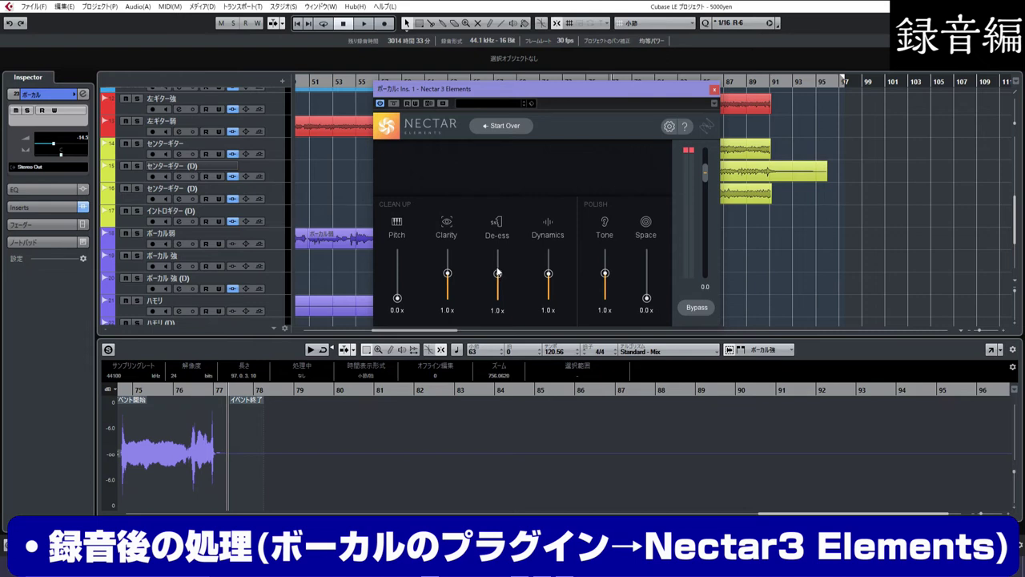
pyautogui.moveTo(497, 274)
pyautogui.mouseDown()
pyautogui.moveTo(499, 251)
pyautogui.moveTo(501, 271)
pyautogui.mouseUp()
pyautogui.moveTo(548, 274); pyautogui.dragTo(550, 255)
pyautogui.moveTo(549, 270); pyautogui.dragTo(553, 248)
pyautogui.moveTo(549, 250); pyautogui.dragTo(548, 275)
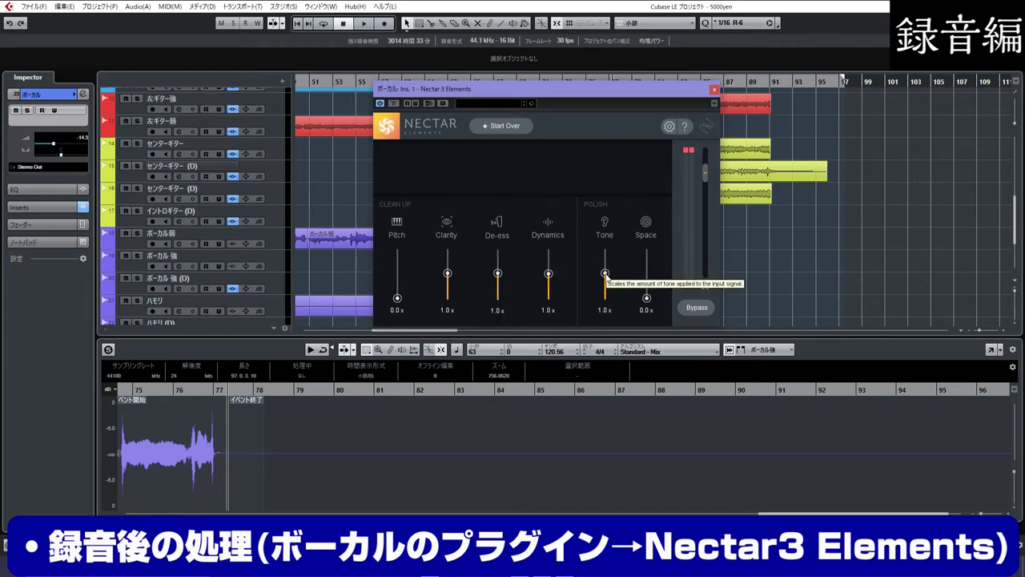
pyautogui.moveTo(605, 274); pyautogui.dragTo(605, 250)
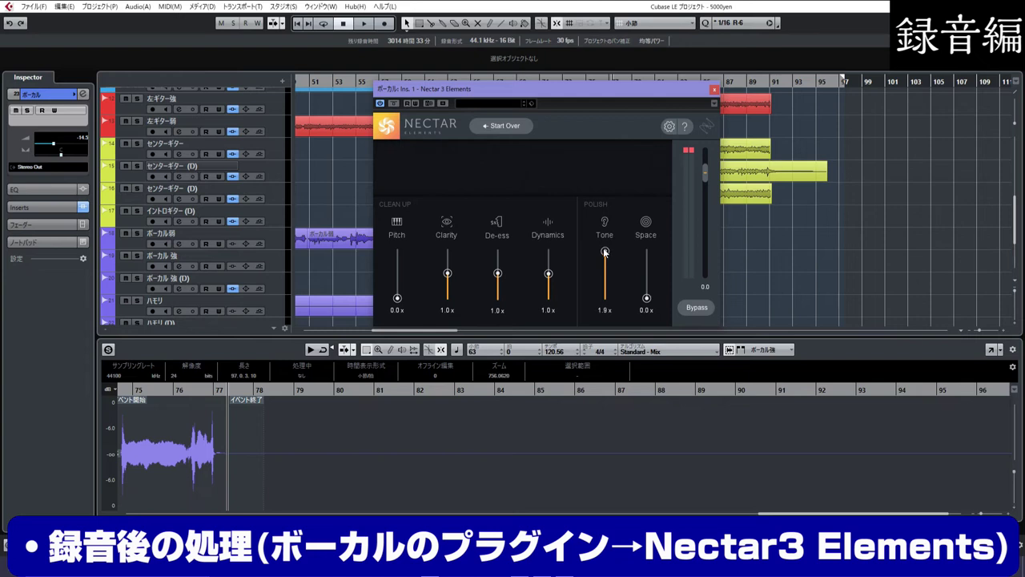
pyautogui.moveTo(605, 251); pyautogui.dragTo(605, 274)
# Step: Try adjusting Nectar's Space amount and close the plug-in window
pyautogui.moveTo(518, 90); pyautogui.dragTo(571, 90)
pyautogui.moveTo(450, 300)
pyautogui.mouseDown()
pyautogui.moveTo(450, 234)
pyautogui.moveTo(459, 303)
pyautogui.moveTo(452, 252)
pyautogui.moveTo(451, 308)
pyautogui.moveTo(451, 249)
pyautogui.moveTo(453, 309)
pyautogui.moveTo(450, 300)
pyautogui.mouseUp()
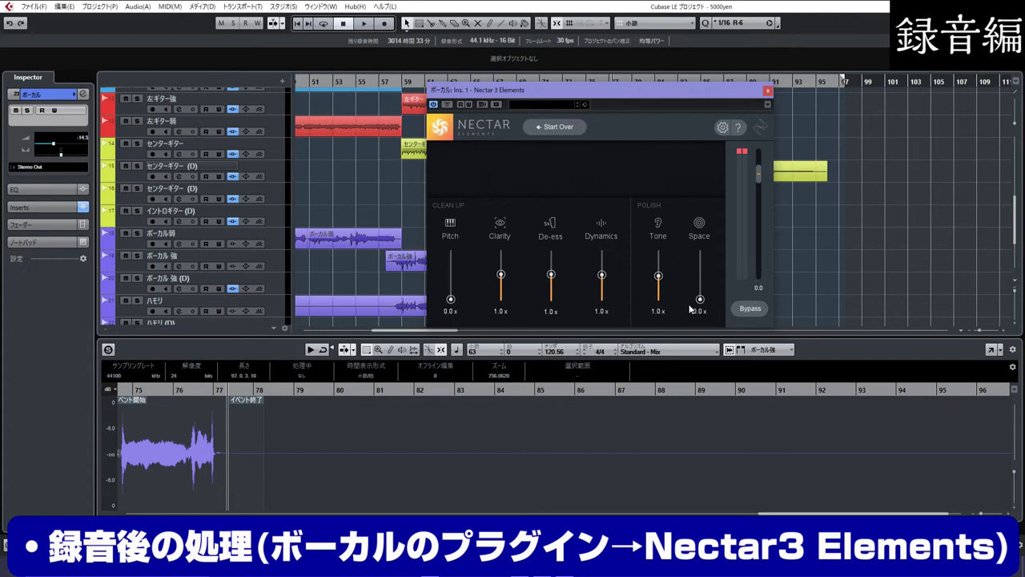
pyautogui.moveTo(701, 302)
pyautogui.mouseDown()
pyautogui.moveTo(702, 253)
pyautogui.moveTo(690, 310)
pyautogui.mouseUp()
pyautogui.moveTo(705, 249); pyautogui.dragTo(706, 302)
pyautogui.moveTo(699, 299)
pyautogui.mouseDown()
pyautogui.moveTo(701, 252)
pyautogui.moveTo(698, 323)
pyautogui.moveTo(700, 255)
pyautogui.moveTo(697, 305)
pyautogui.mouseUp()
pyautogui.click(768, 92)
# Step: Go through the group channels, selecting ギター強, ギター弱, ベース, ドラム, センターギター and ボーカル, and finish on センターギター
pyautogui.scroll(-3, 352, 175)
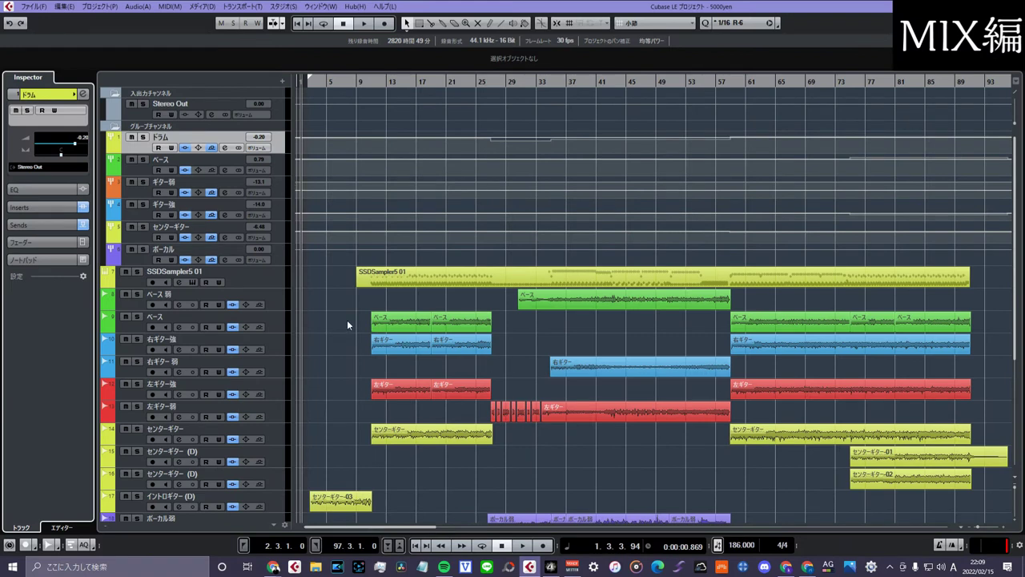
pyautogui.scroll(-4, 347, 324)
pyautogui.scroll(4, 347, 324)
pyautogui.click(229, 202)
pyautogui.click(223, 180)
pyautogui.click(223, 159)
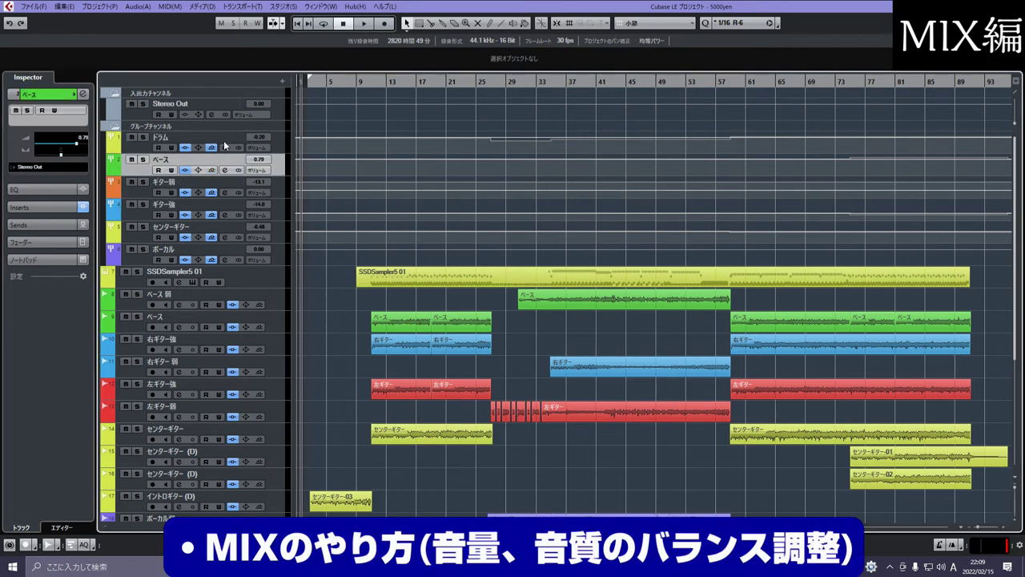
pyautogui.click(225, 145)
pyautogui.click(224, 231)
pyautogui.click(225, 254)
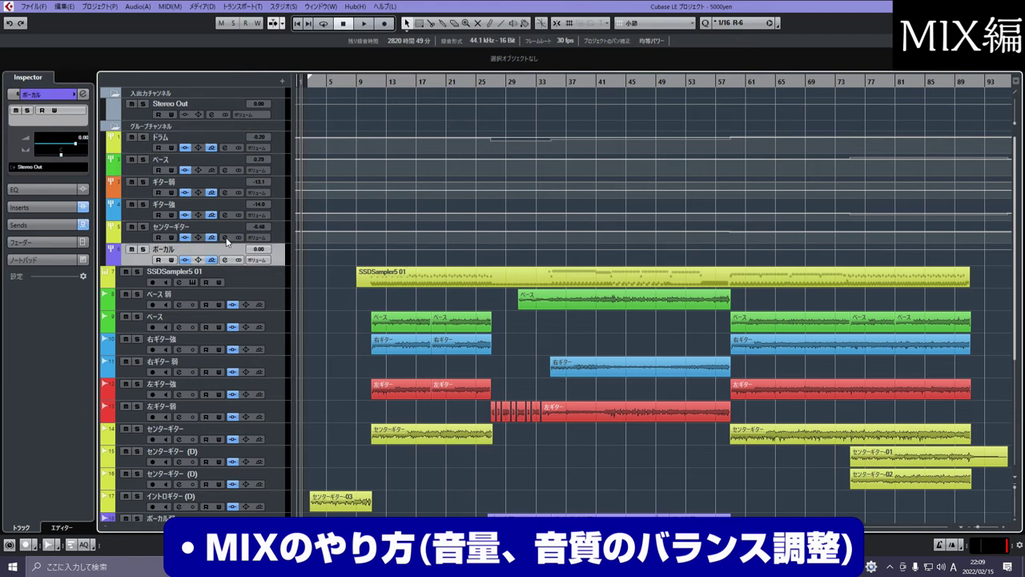
pyautogui.click(227, 234)
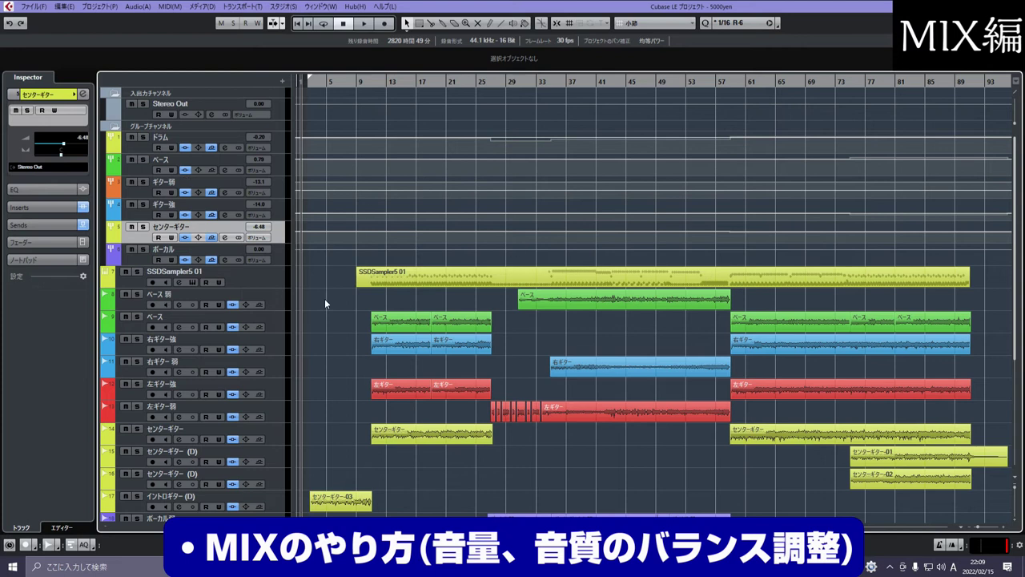
pyautogui.scroll(-6, 351, 277)
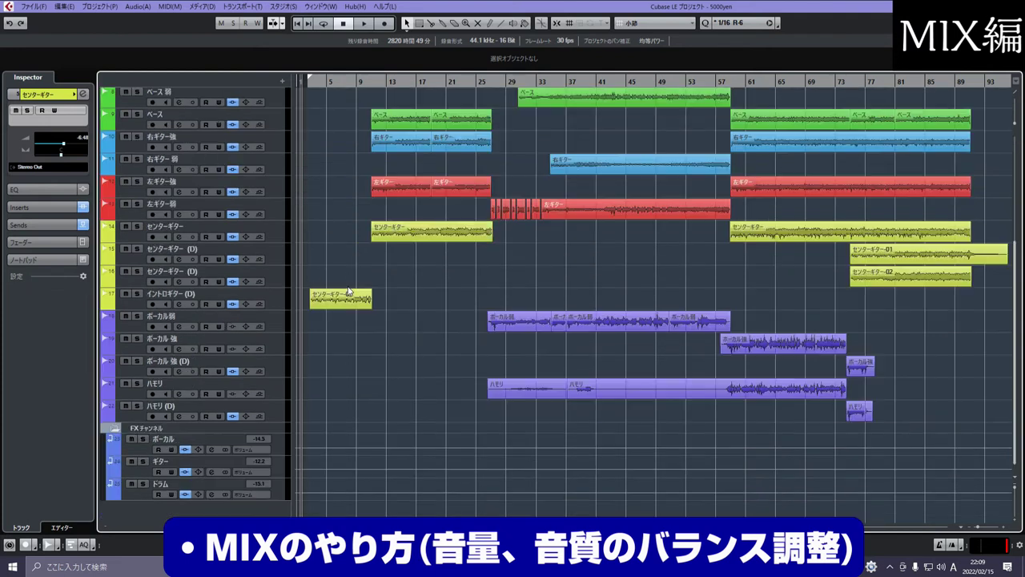
pyautogui.scroll(5, 348, 291)
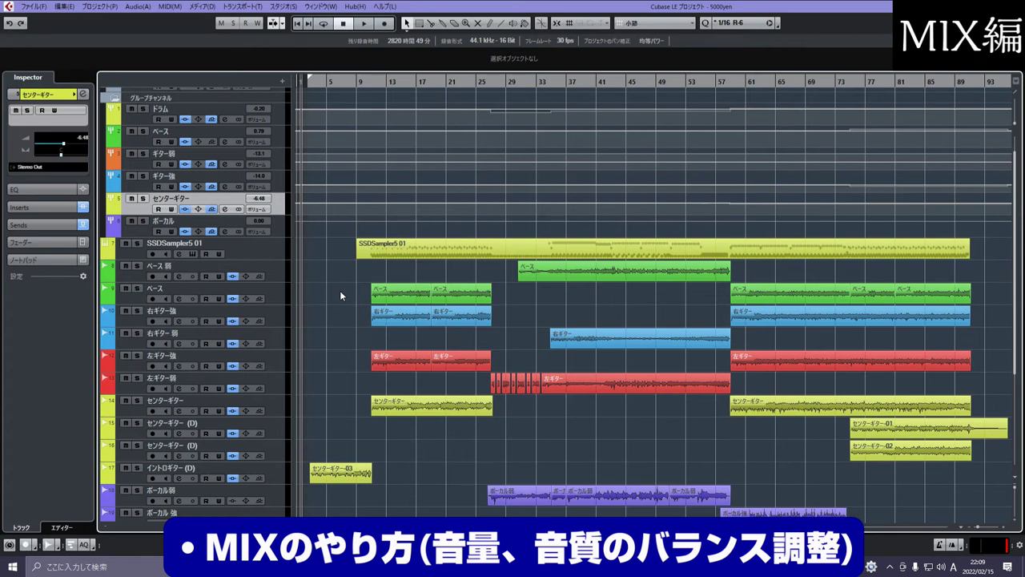
pyautogui.scroll(-3, 340, 295)
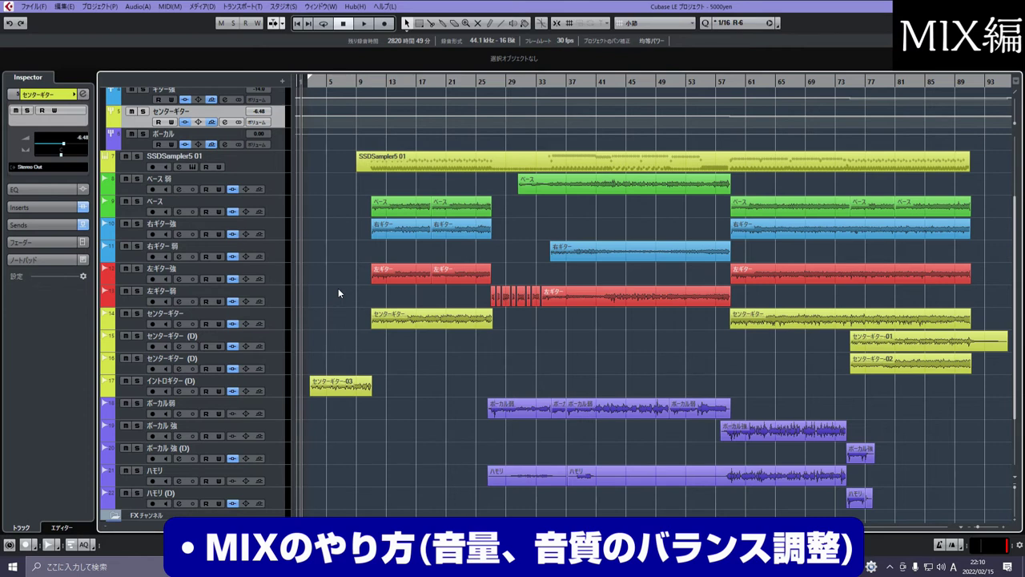
pyautogui.scroll(2, 338, 289)
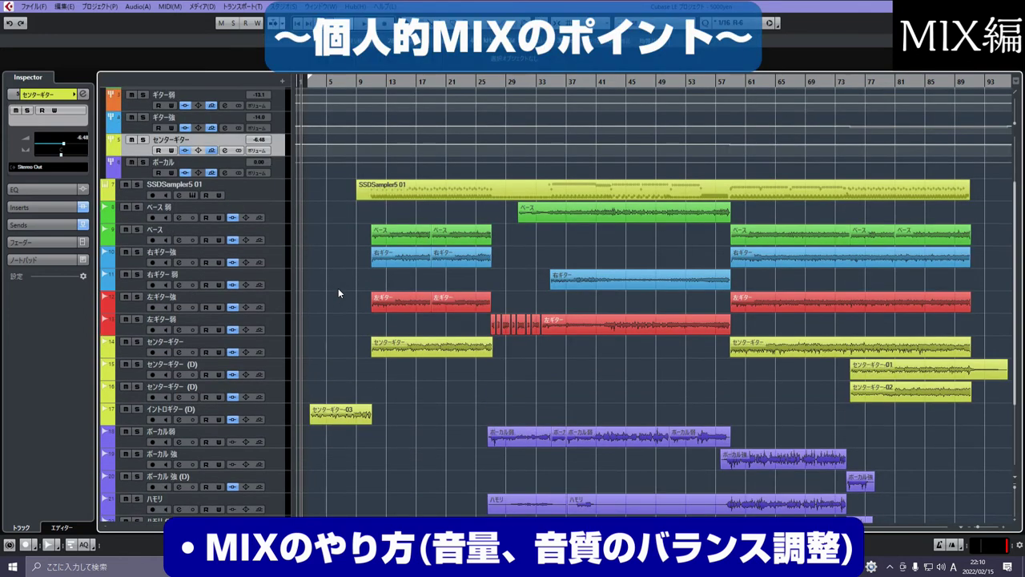
pyautogui.scroll(-4, 338, 290)
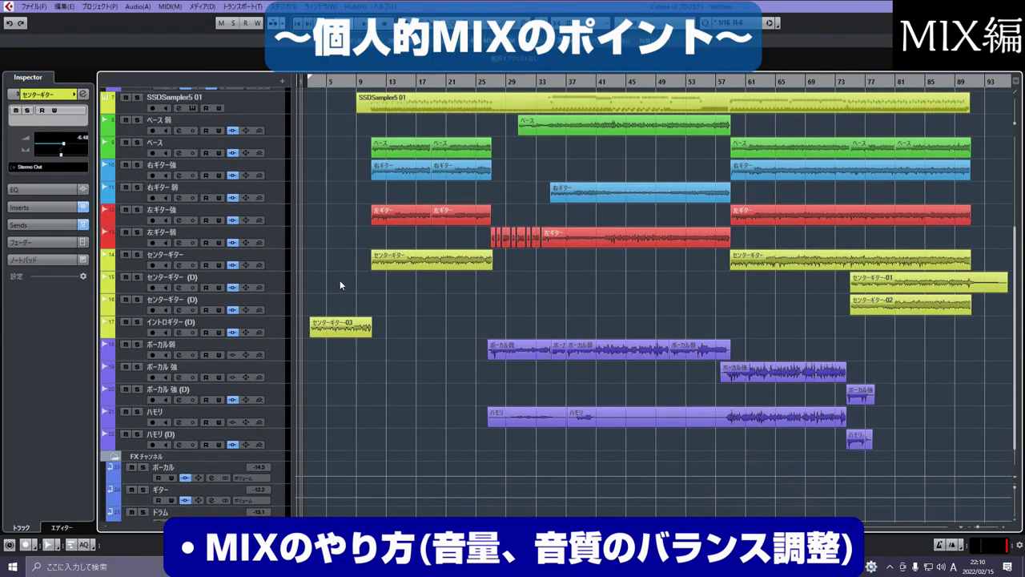